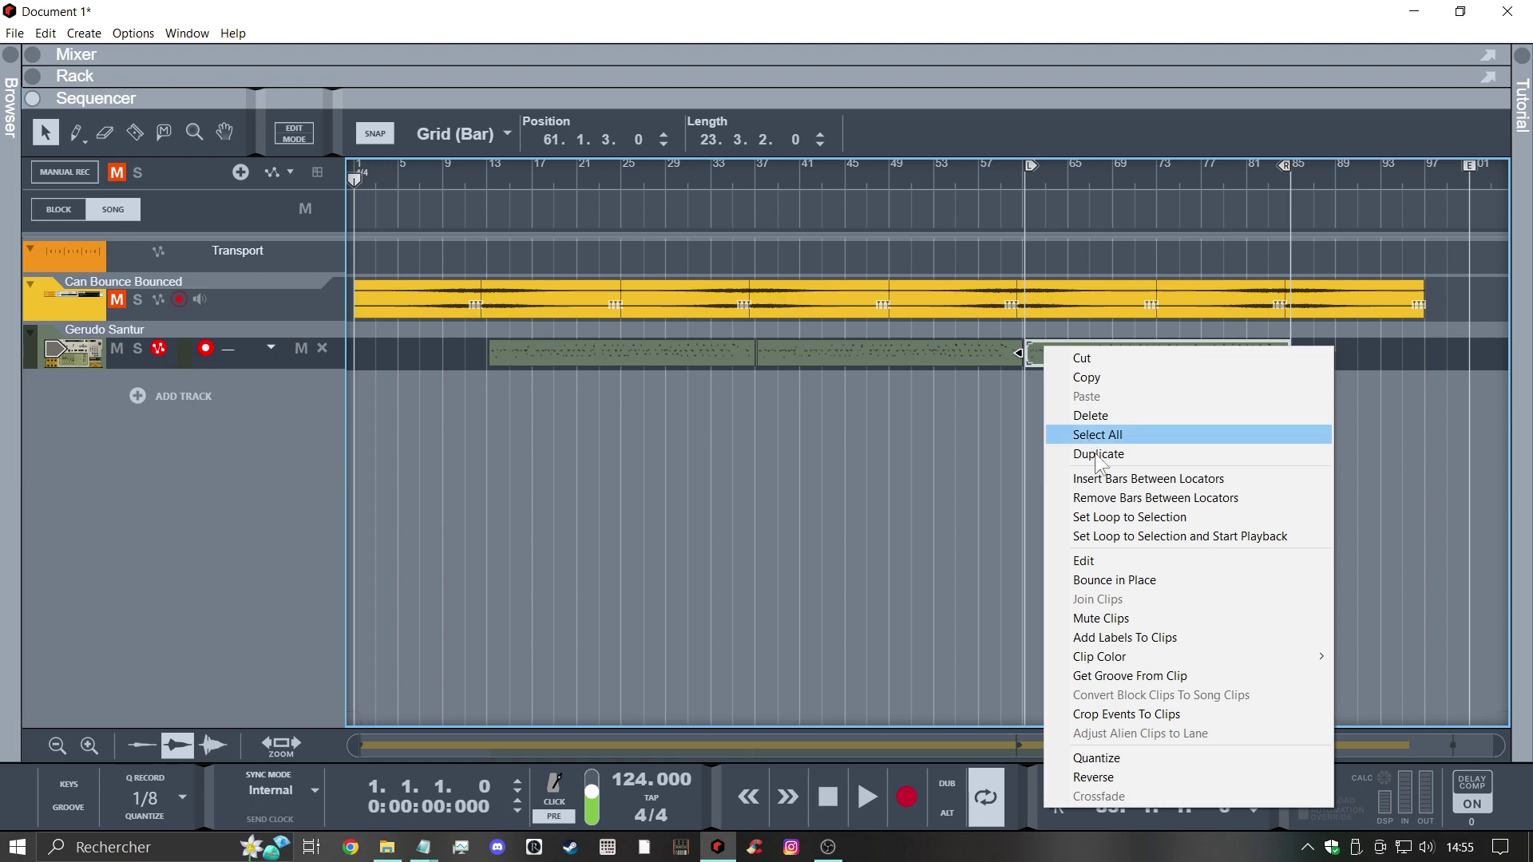
# Loop the selected Gerudo Santur clip with playback running and show its Objekt synthesizer in the rack
pyautogui.click(1129, 536)
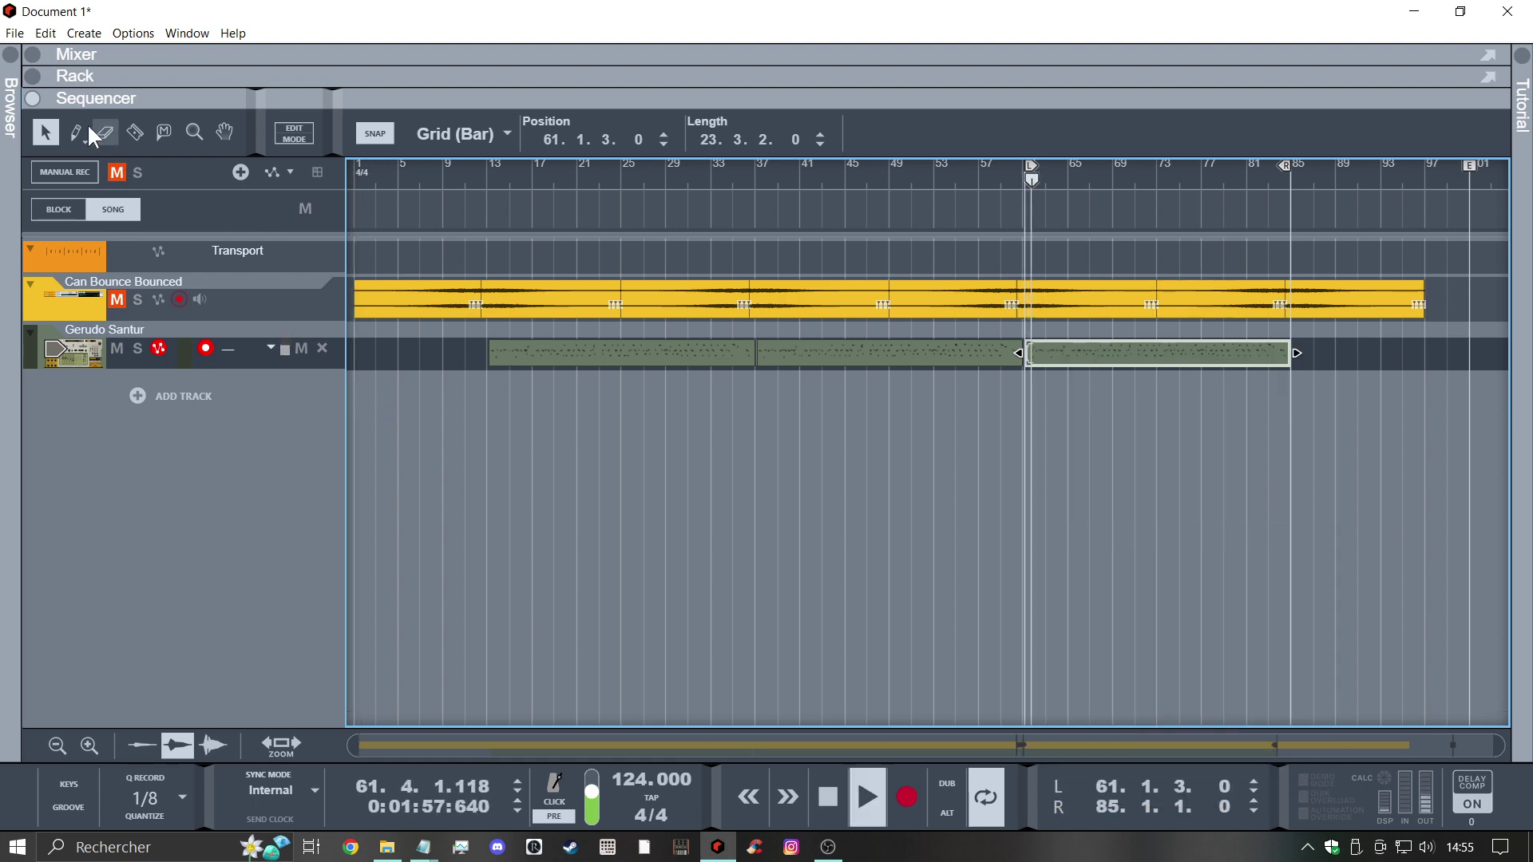
pyautogui.click(31, 76)
pyautogui.click(336, 425)
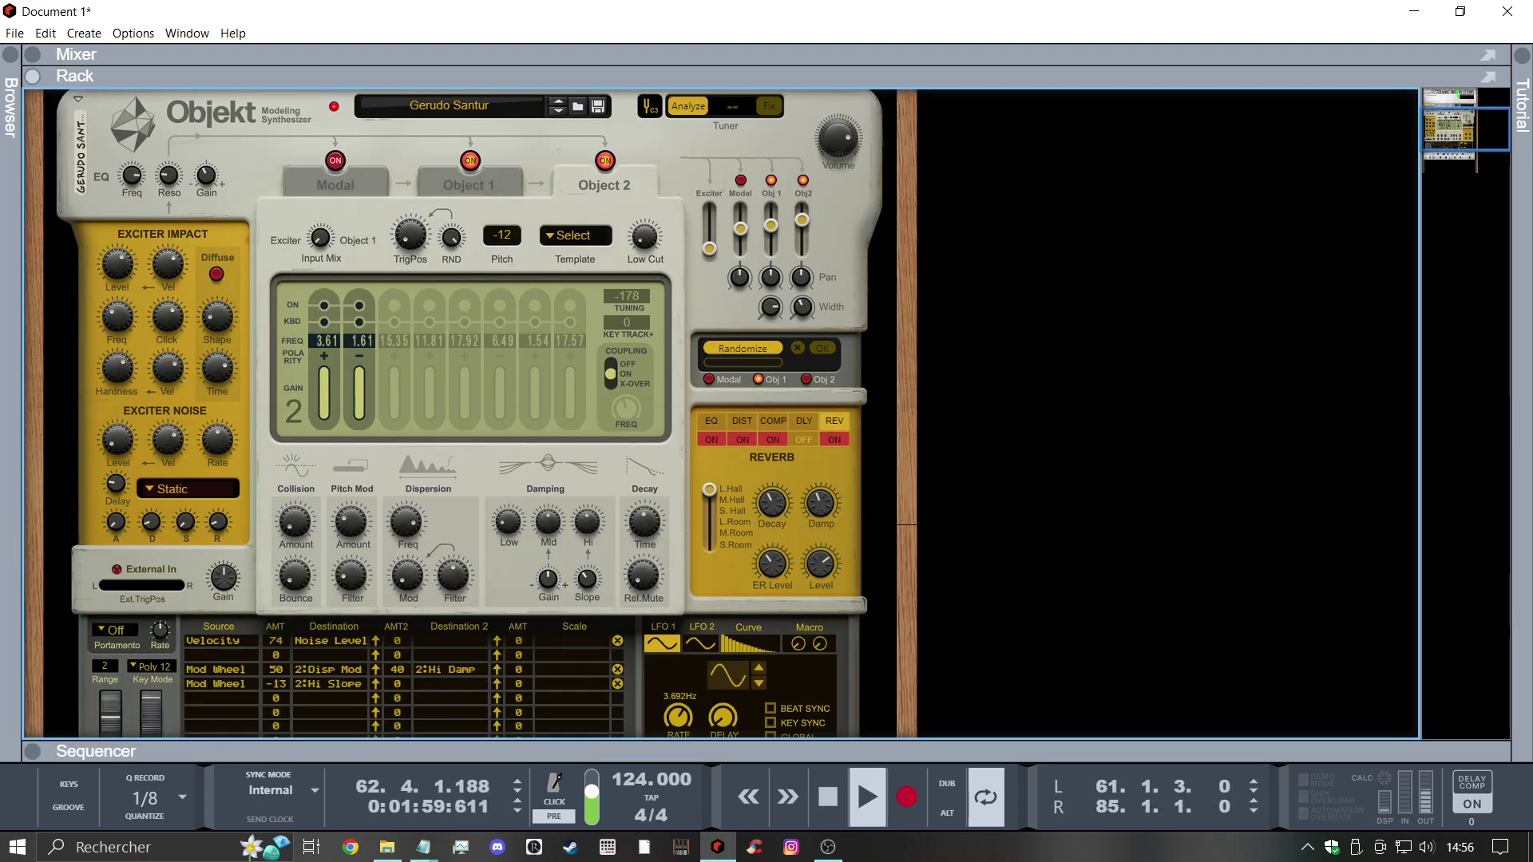
# Adjust Object 2's dispersion frequency and set the Velocity to Noise Level modulation amount to 42
pyautogui.moveTo(400, 519)
pyautogui.mouseDown()
pyautogui.moveTo(454, 635)
pyautogui.moveTo(399, 531)
pyautogui.mouseUp()
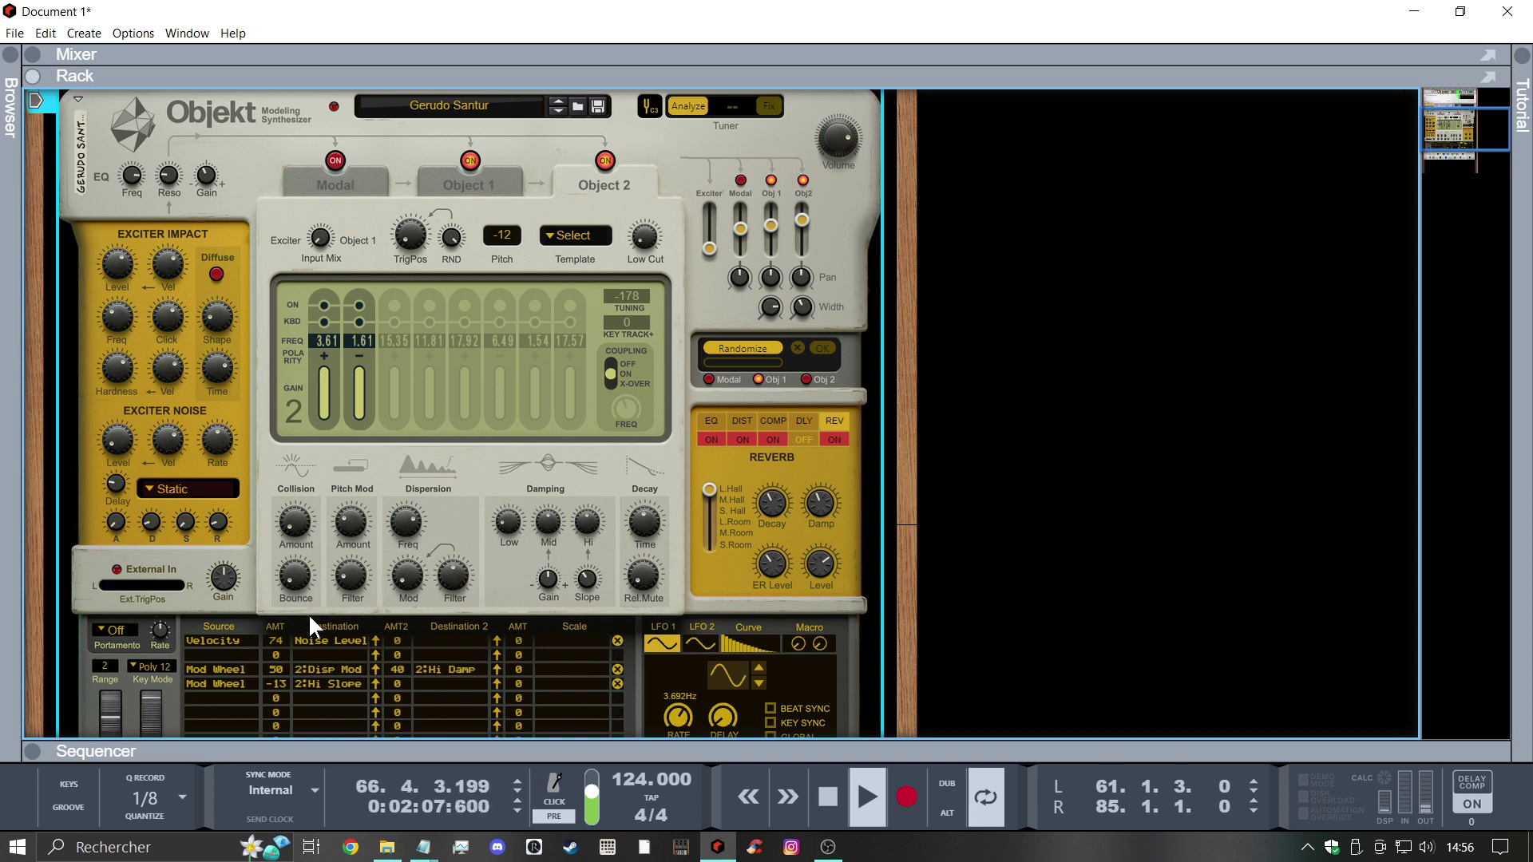
pyautogui.moveTo(273, 638); pyautogui.dragTo(283, 668)
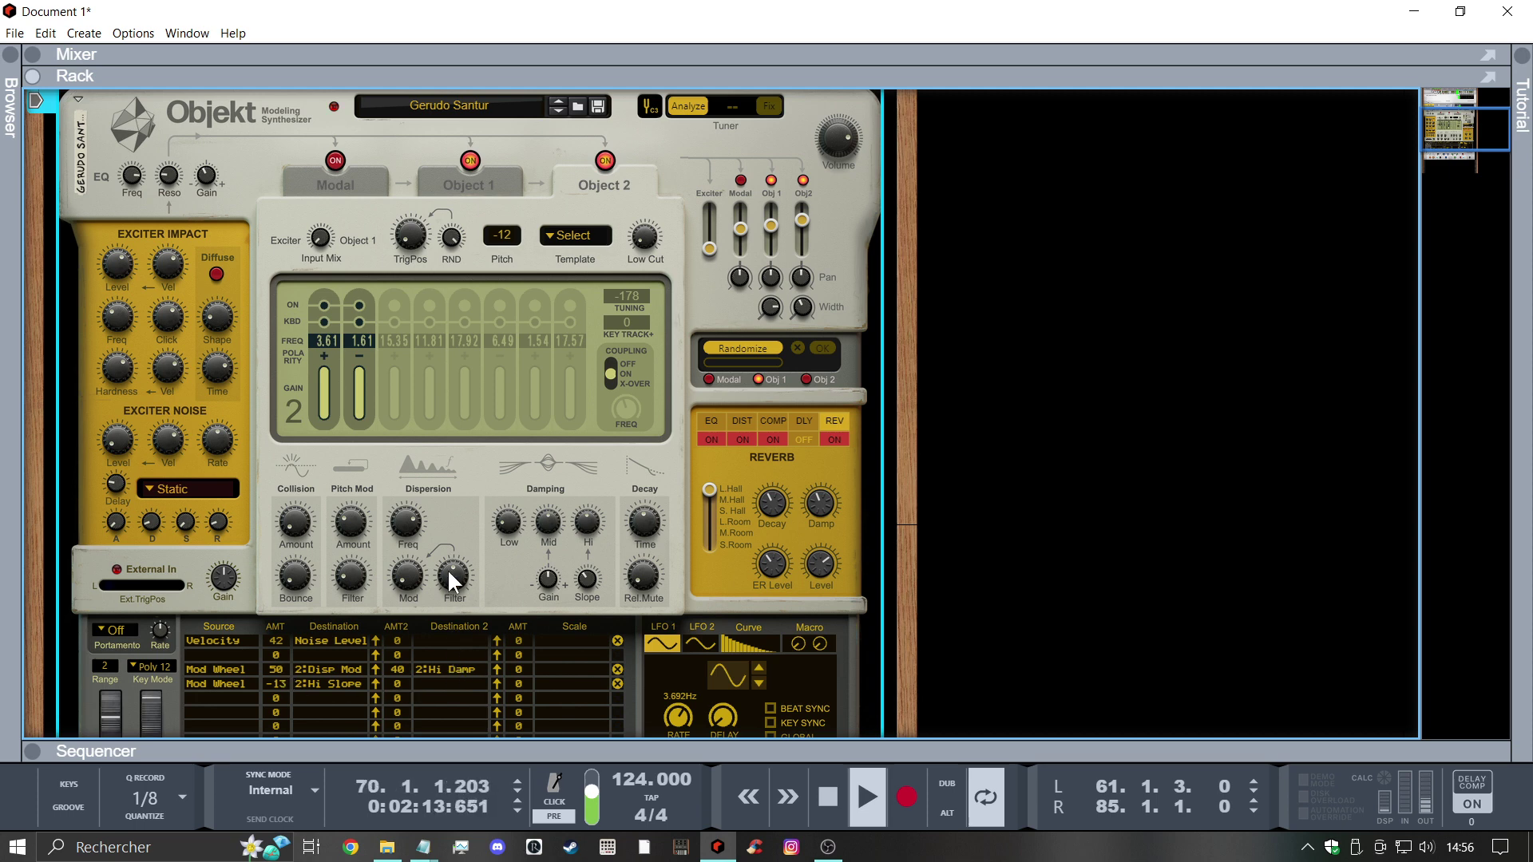
# Shape Object 2's dispersion, collision, damping and decay, with decay at 7.0 %
pyautogui.moveTo(414, 526); pyautogui.dragTo(309, 505)
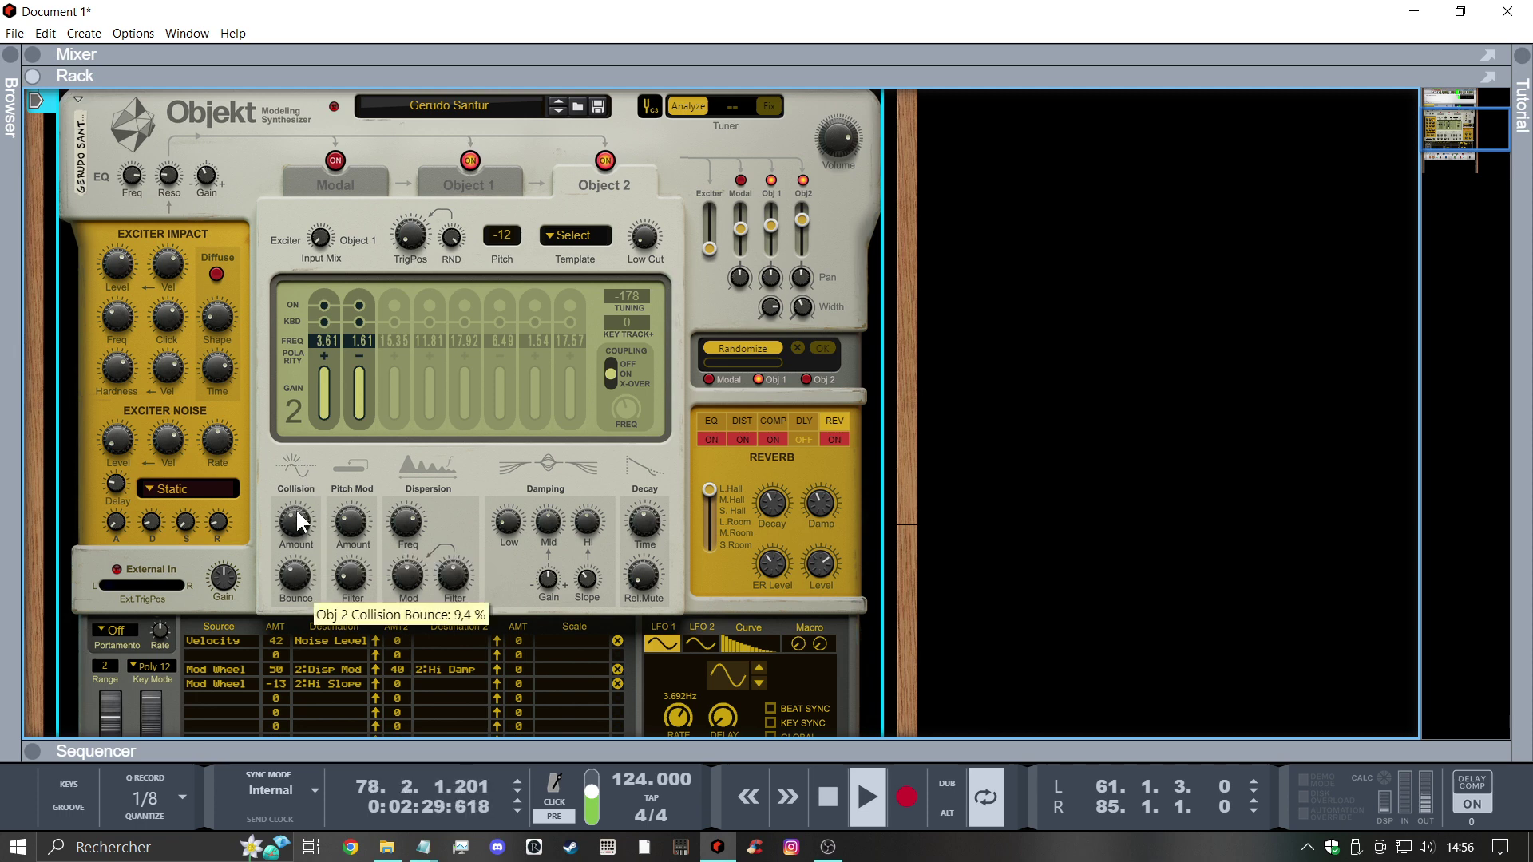
pyautogui.moveTo(291, 571); pyautogui.dragTo(300, 493)
pyautogui.moveTo(591, 524); pyautogui.dragTo(601, 578)
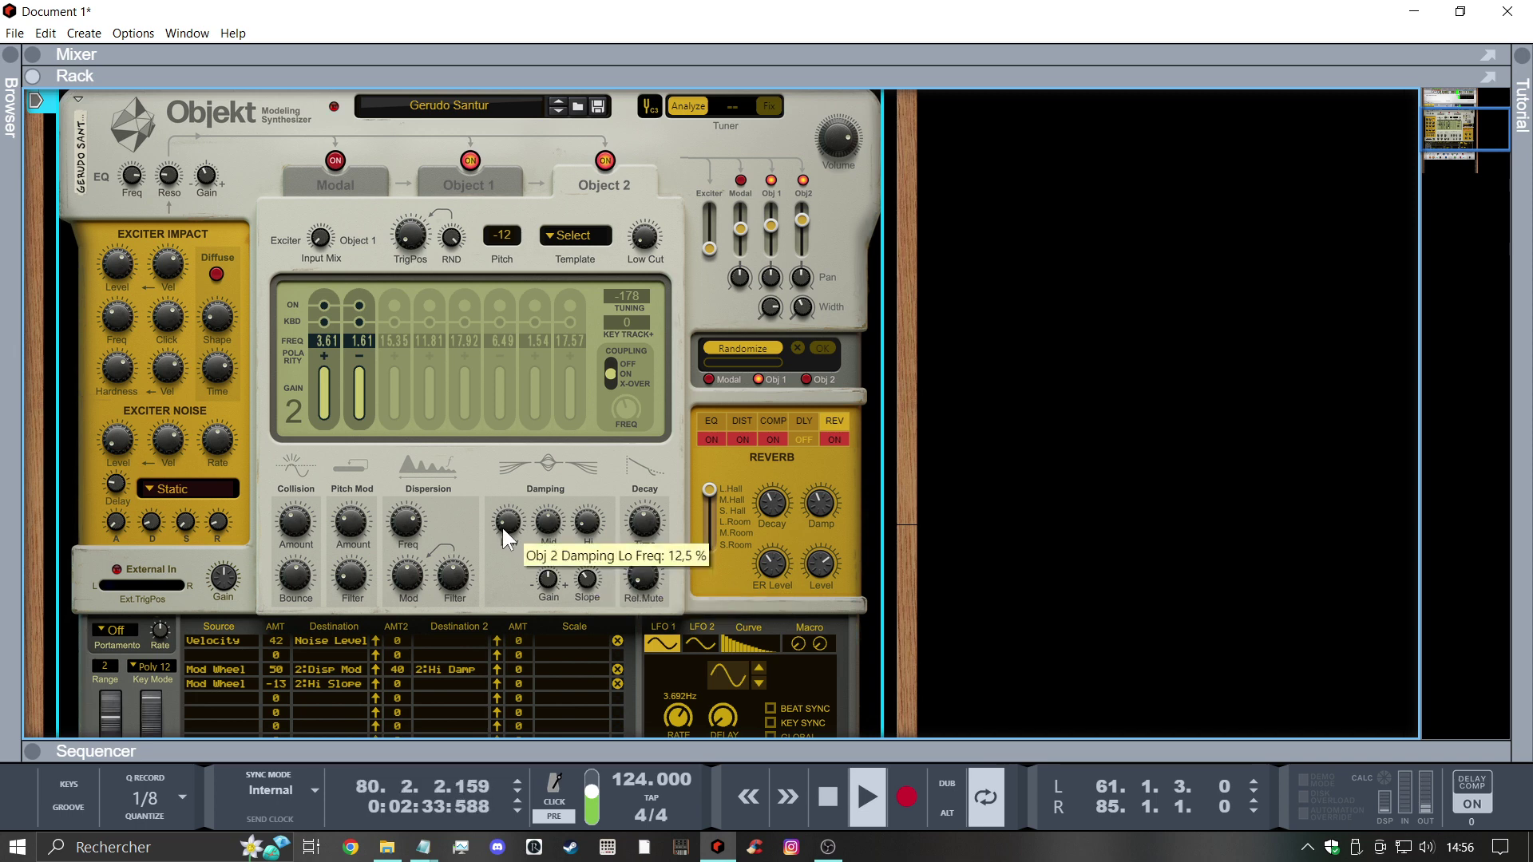
pyautogui.moveTo(503, 528); pyautogui.dragTo(639, 583)
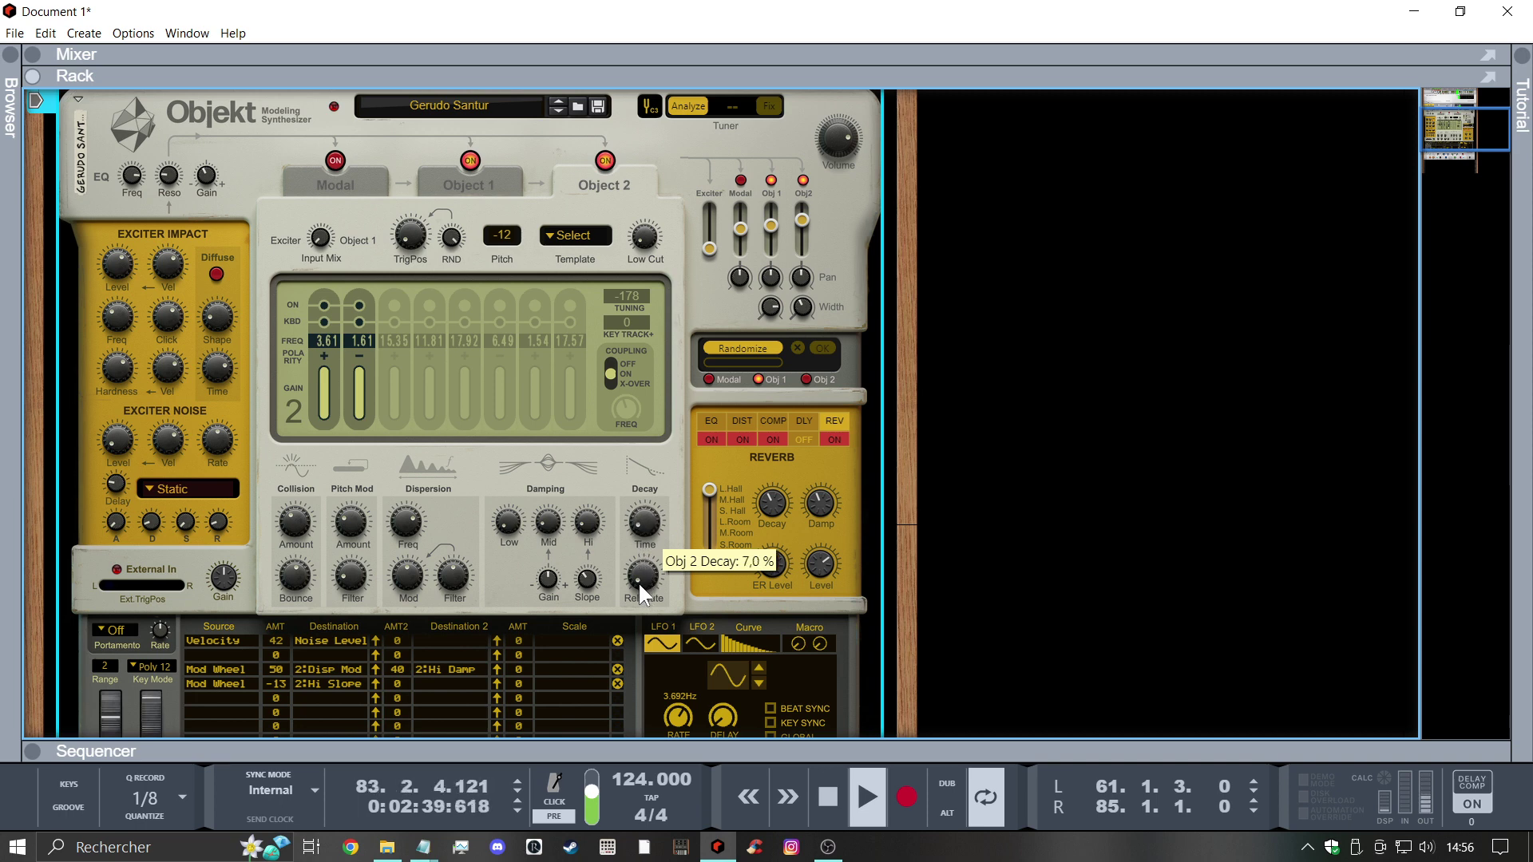
# Try the Rand. Pulse type for the exciter noise and raise the noise level
pyautogui.click(163, 488)
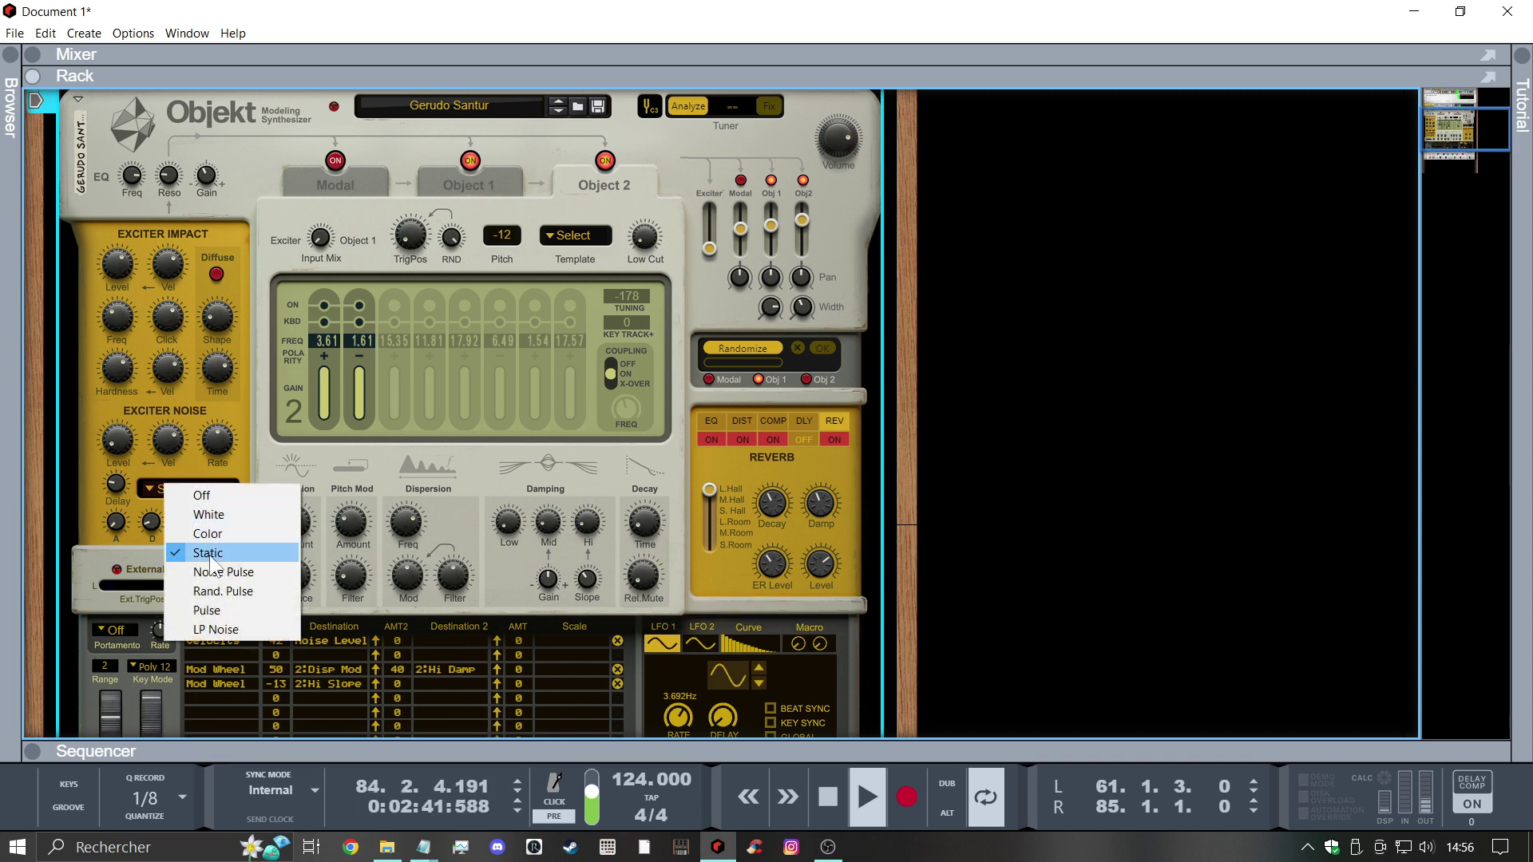
pyautogui.click(218, 589)
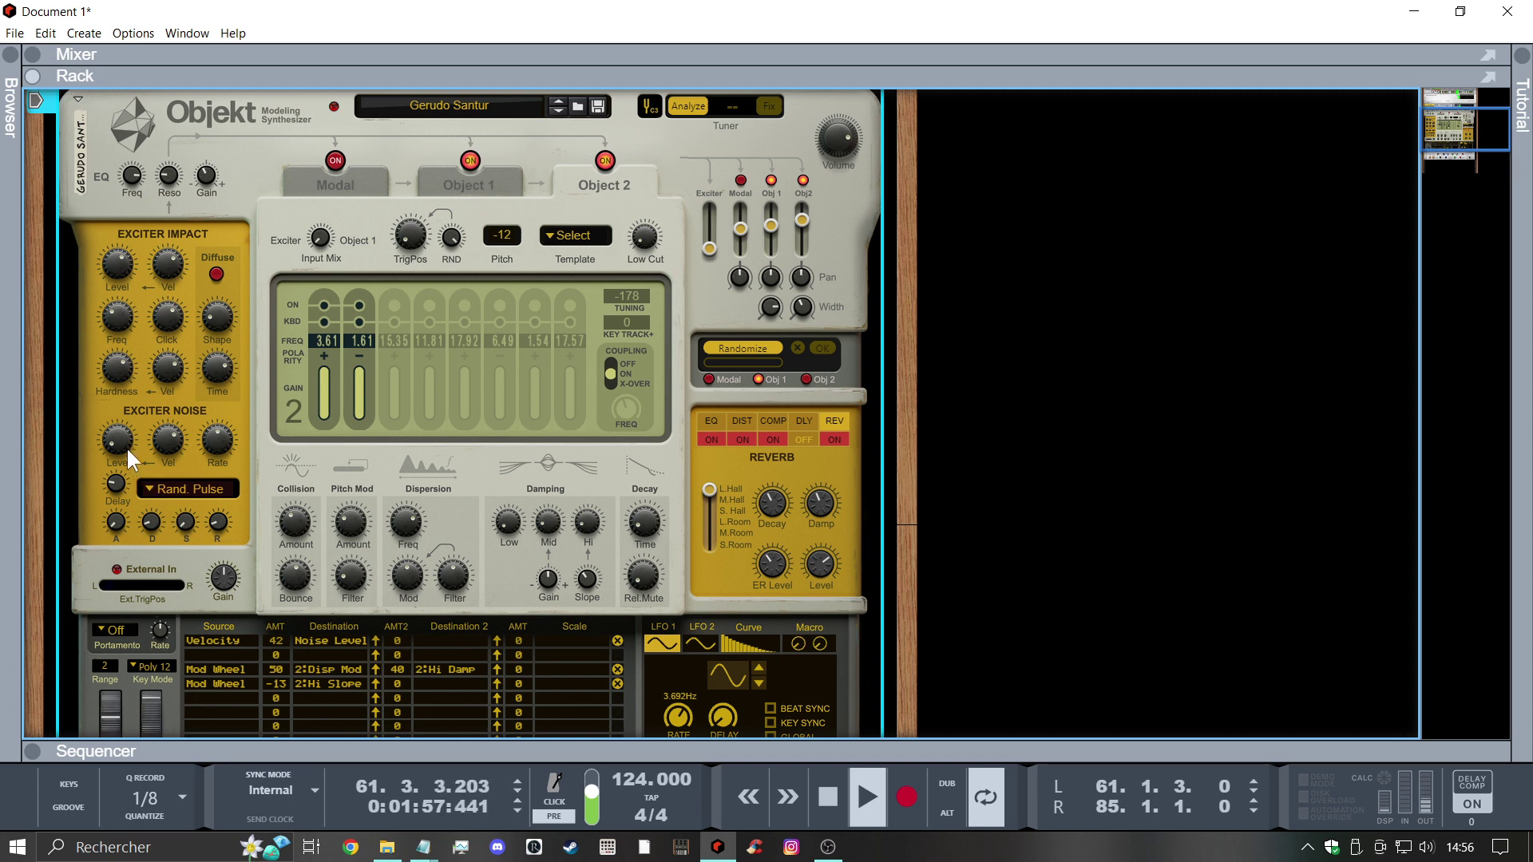
pyautogui.moveTo(123, 439); pyautogui.dragTo(122, 409)
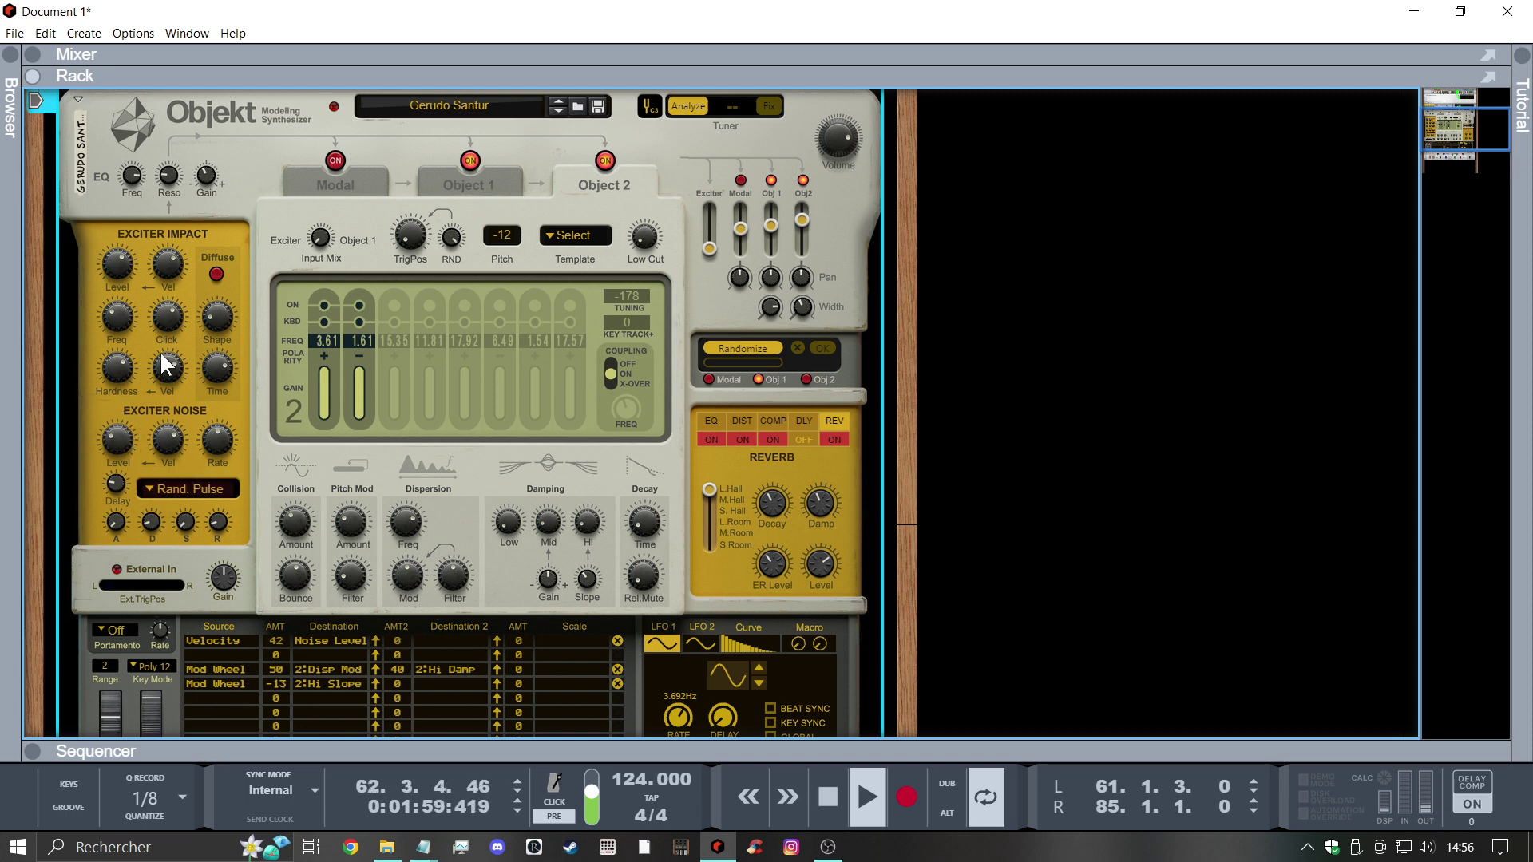
# Lower the exciter impact level to -∞ dB to audition the noise, bring it back up and readjust the noise level
pyautogui.moveTo(120, 265); pyautogui.dragTo(163, 367)
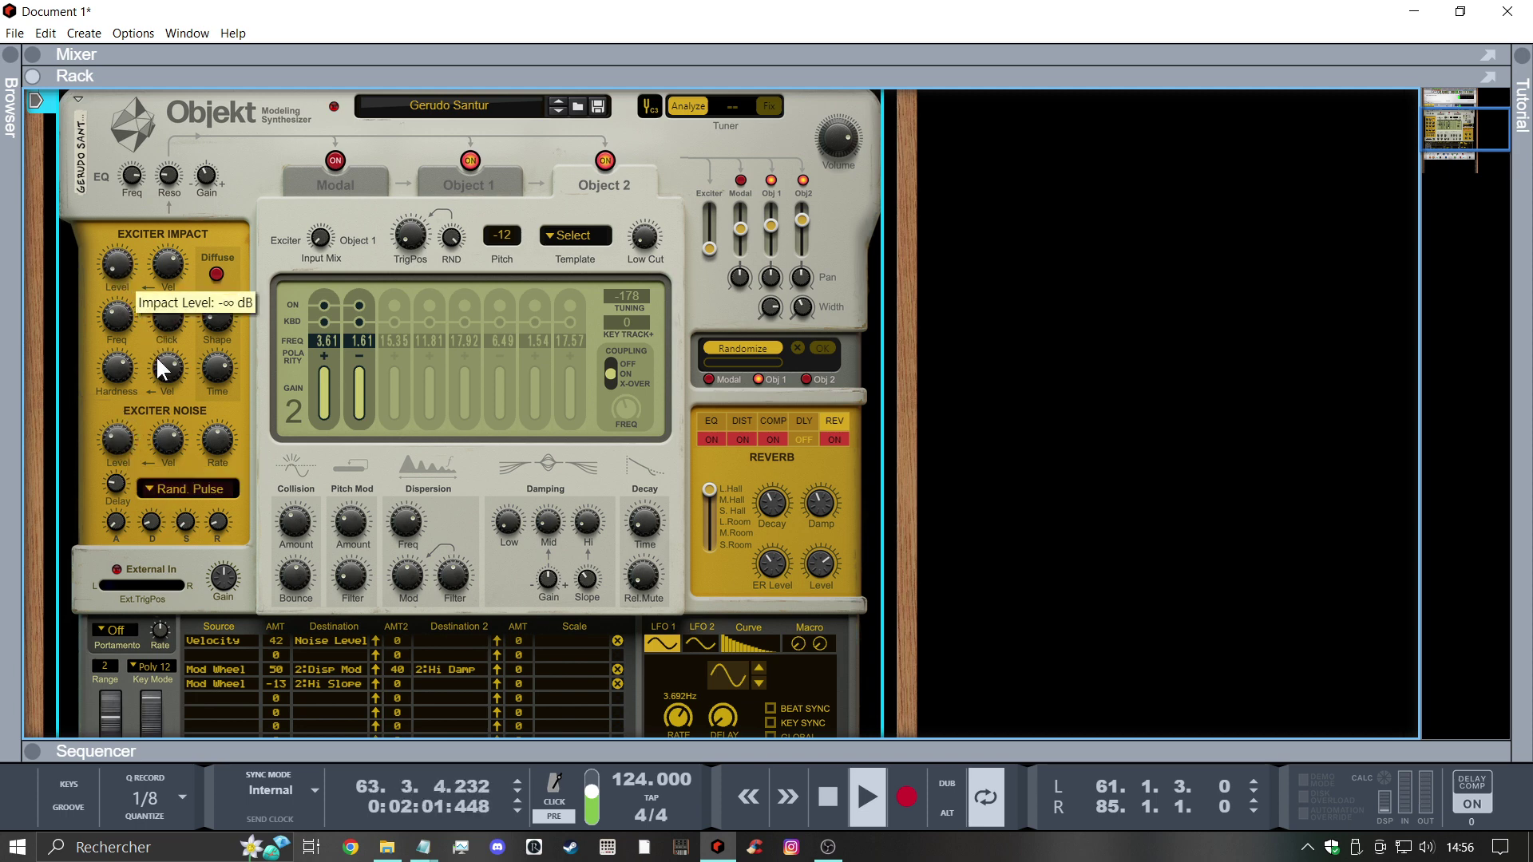
pyautogui.moveTo(118, 439); pyautogui.dragTo(108, 356)
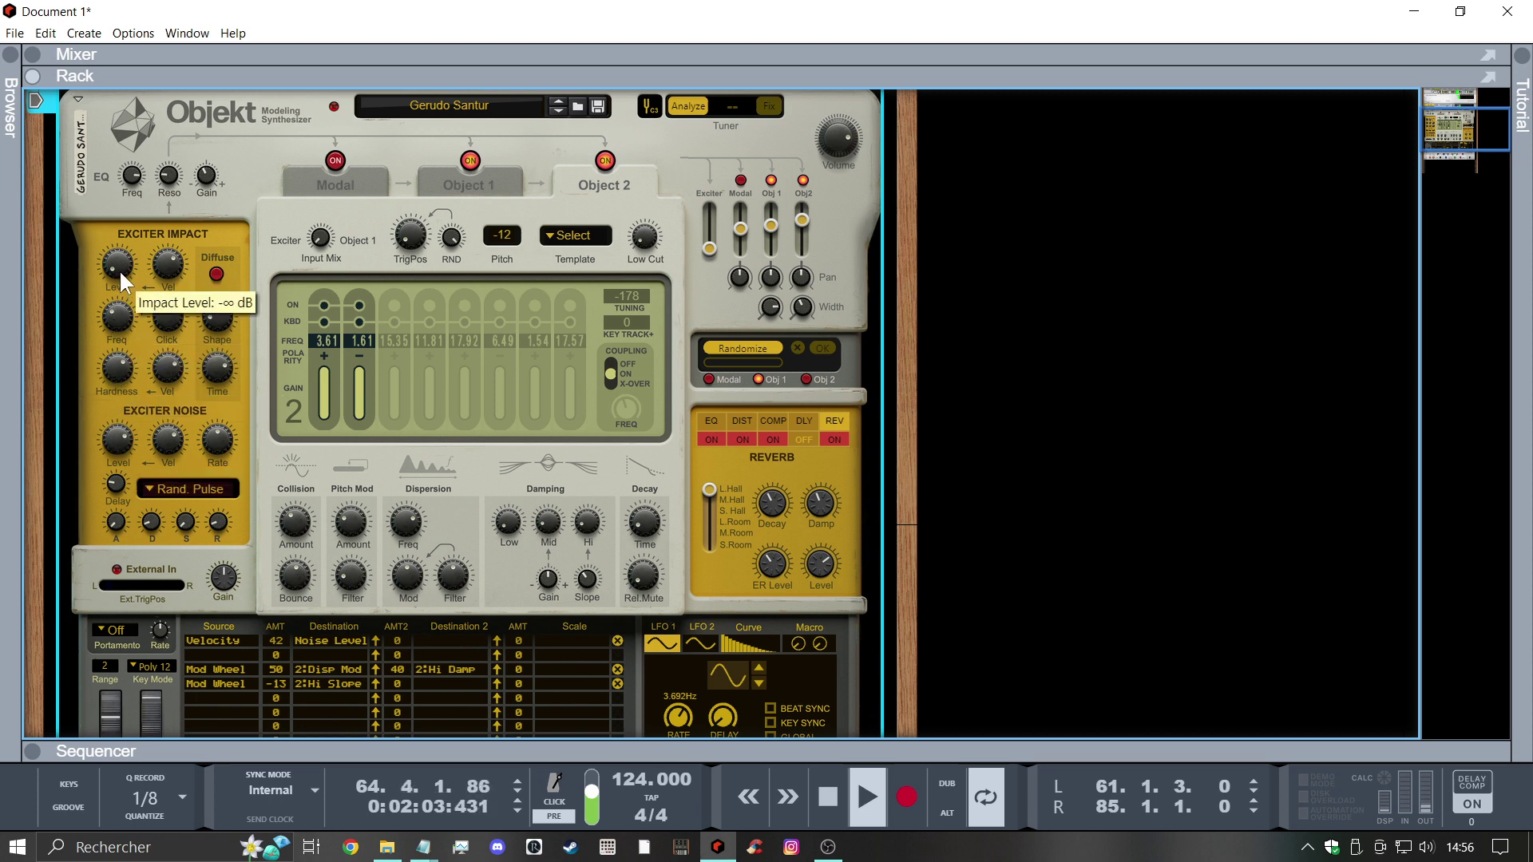
pyautogui.moveTo(118, 270)
pyautogui.mouseDown()
pyautogui.moveTo(131, 205)
pyautogui.moveTo(129, 254)
pyautogui.mouseUp()
pyautogui.moveTo(120, 439); pyautogui.dragTo(199, 577)
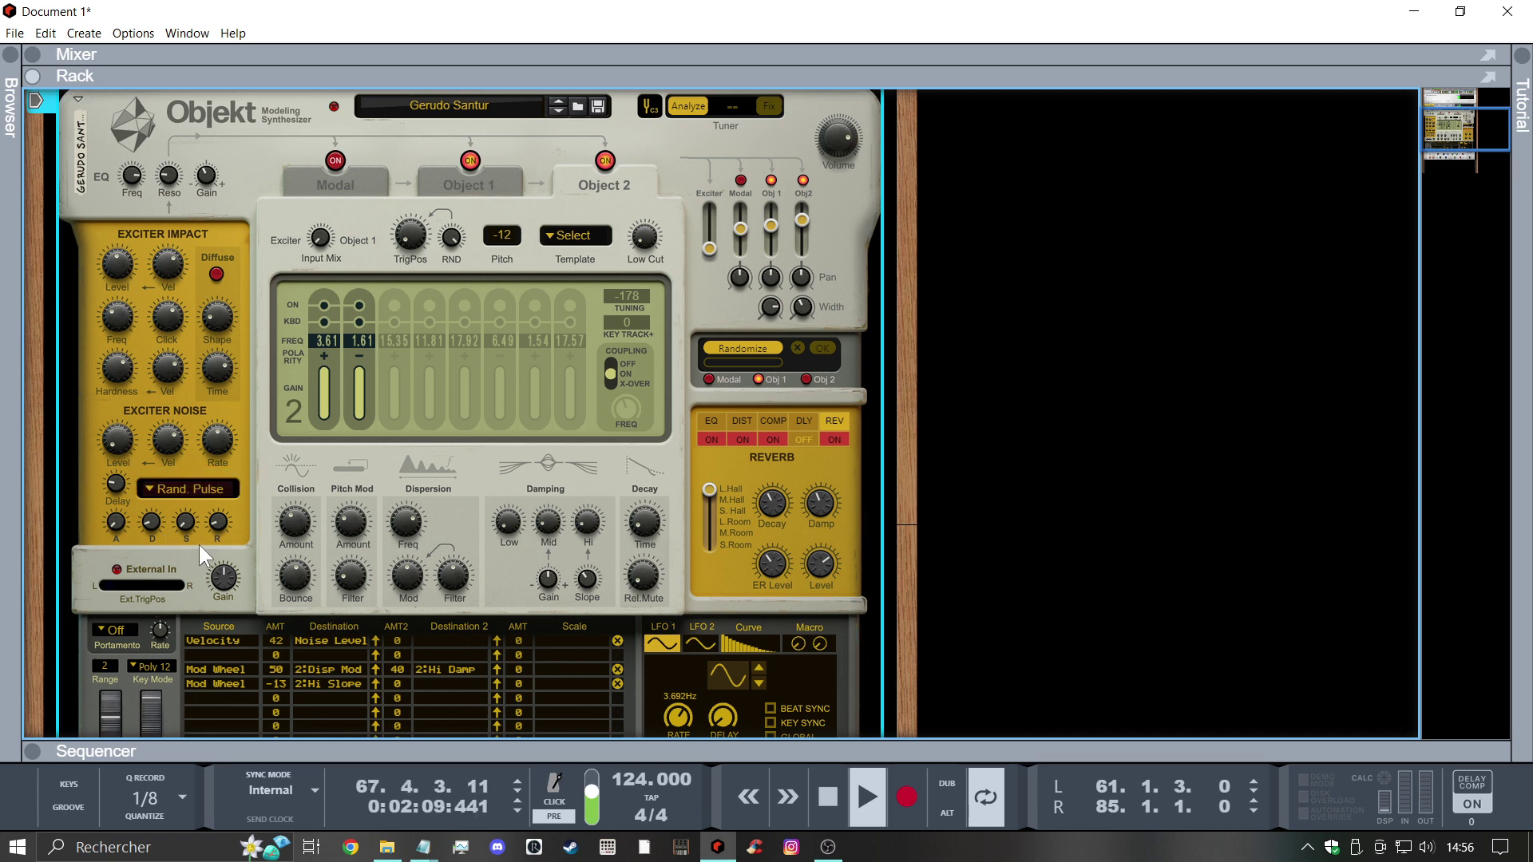
# Switch the exciter noise to Pulse, raise its level and adjust its rate
pyautogui.click(157, 484)
pyautogui.click(206, 609)
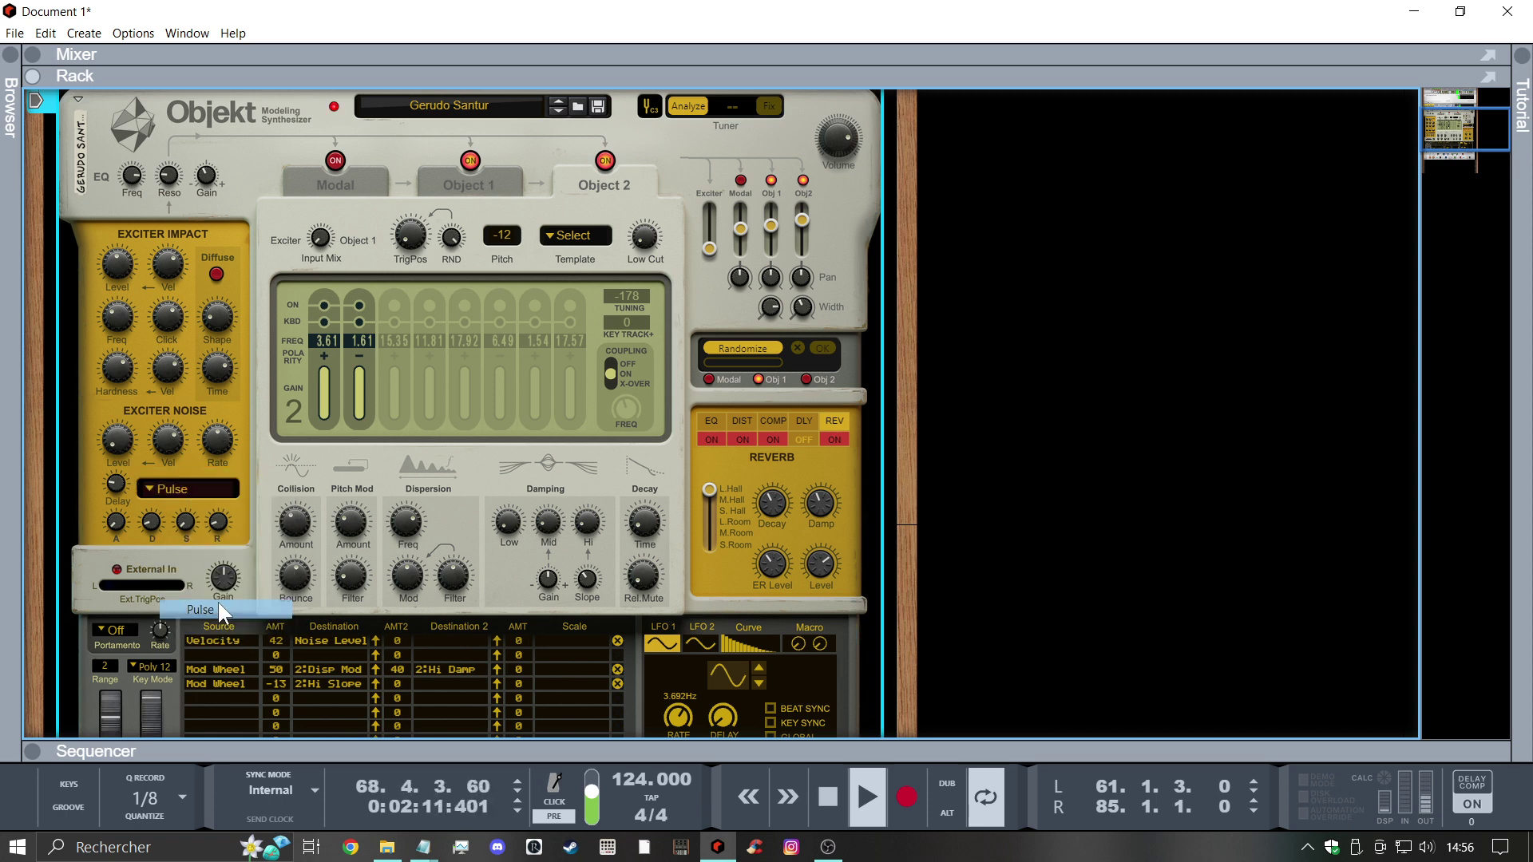
pyautogui.moveTo(132, 443); pyautogui.dragTo(131, 369)
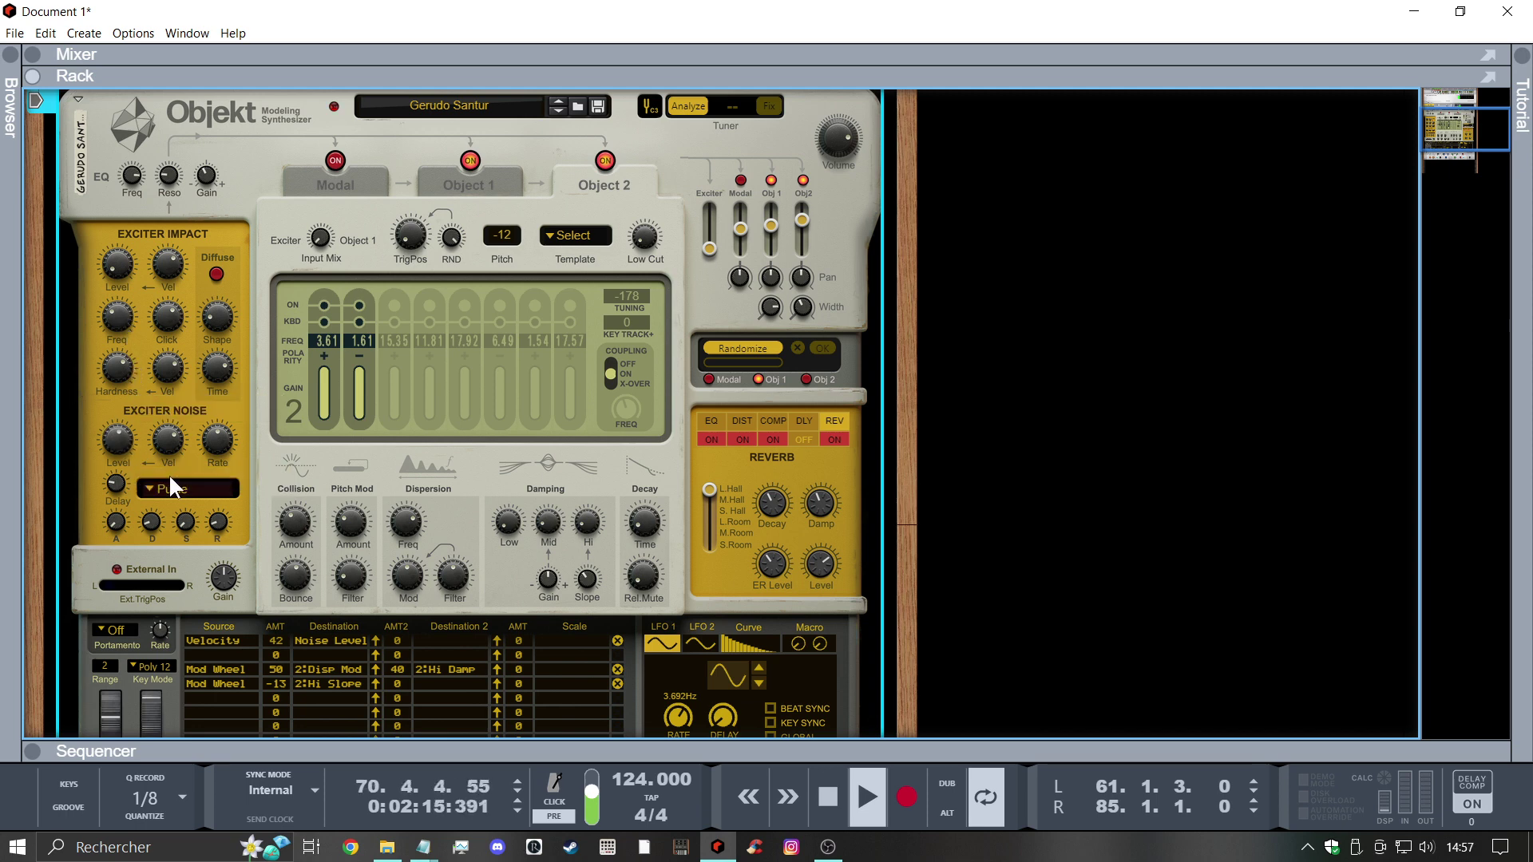
pyautogui.moveTo(203, 442); pyautogui.dragTo(181, 473)
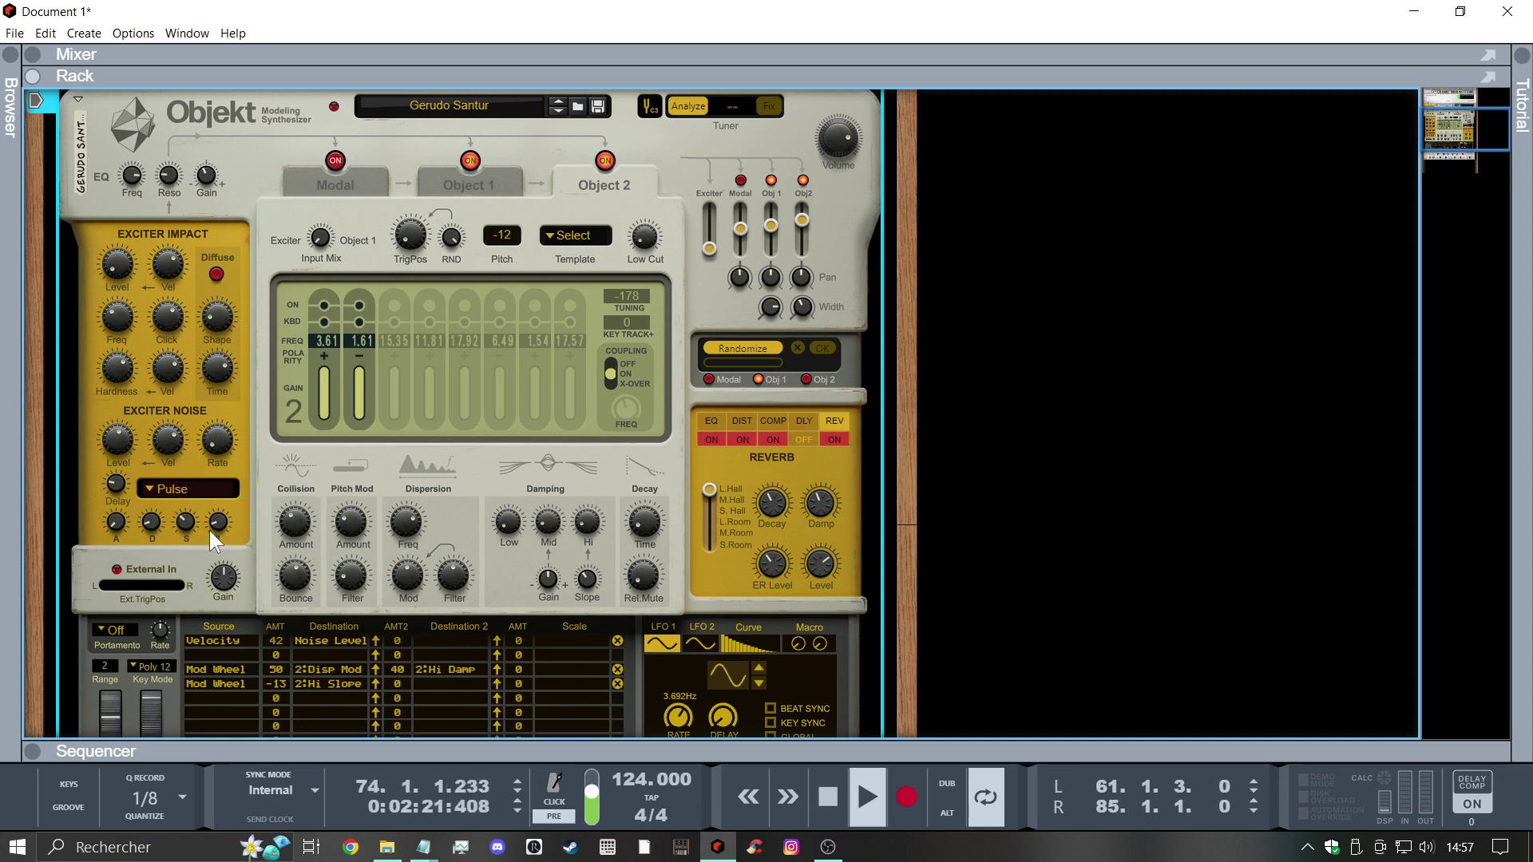
# Adjust the exciter noise envelope release, set the noise level to 3.2 dB and the envelope decay to 55 ms
pyautogui.moveTo(209, 530); pyautogui.dragTo(224, 478)
pyautogui.moveTo(122, 439); pyautogui.dragTo(117, 429)
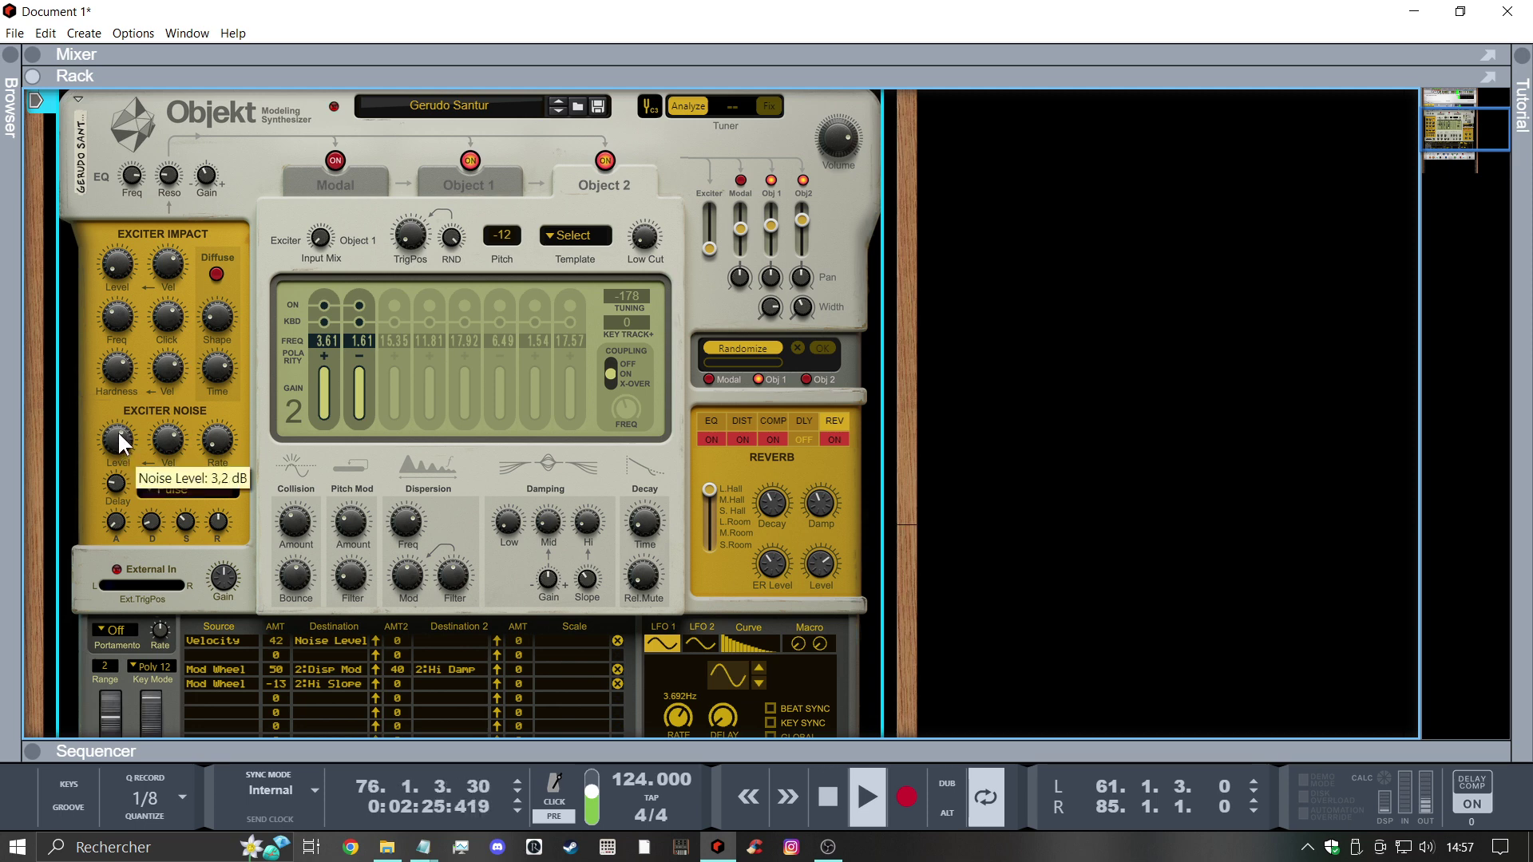
pyautogui.moveTo(230, 519); pyautogui.dragTo(160, 500)
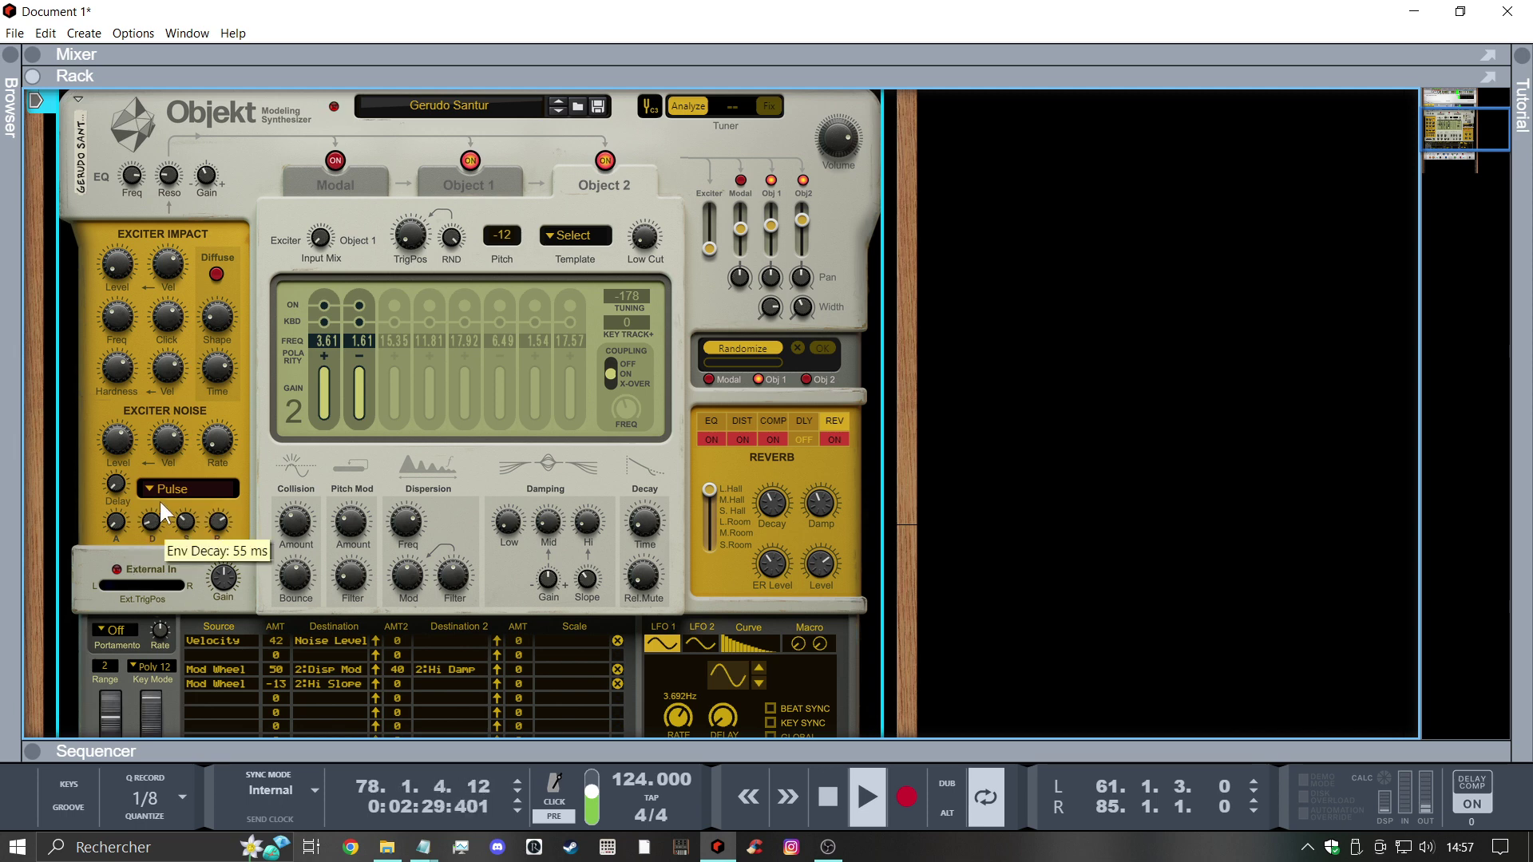
# Change the exciter noise type to White and readjust the noise level
pyautogui.click(160, 487)
pyautogui.click(182, 515)
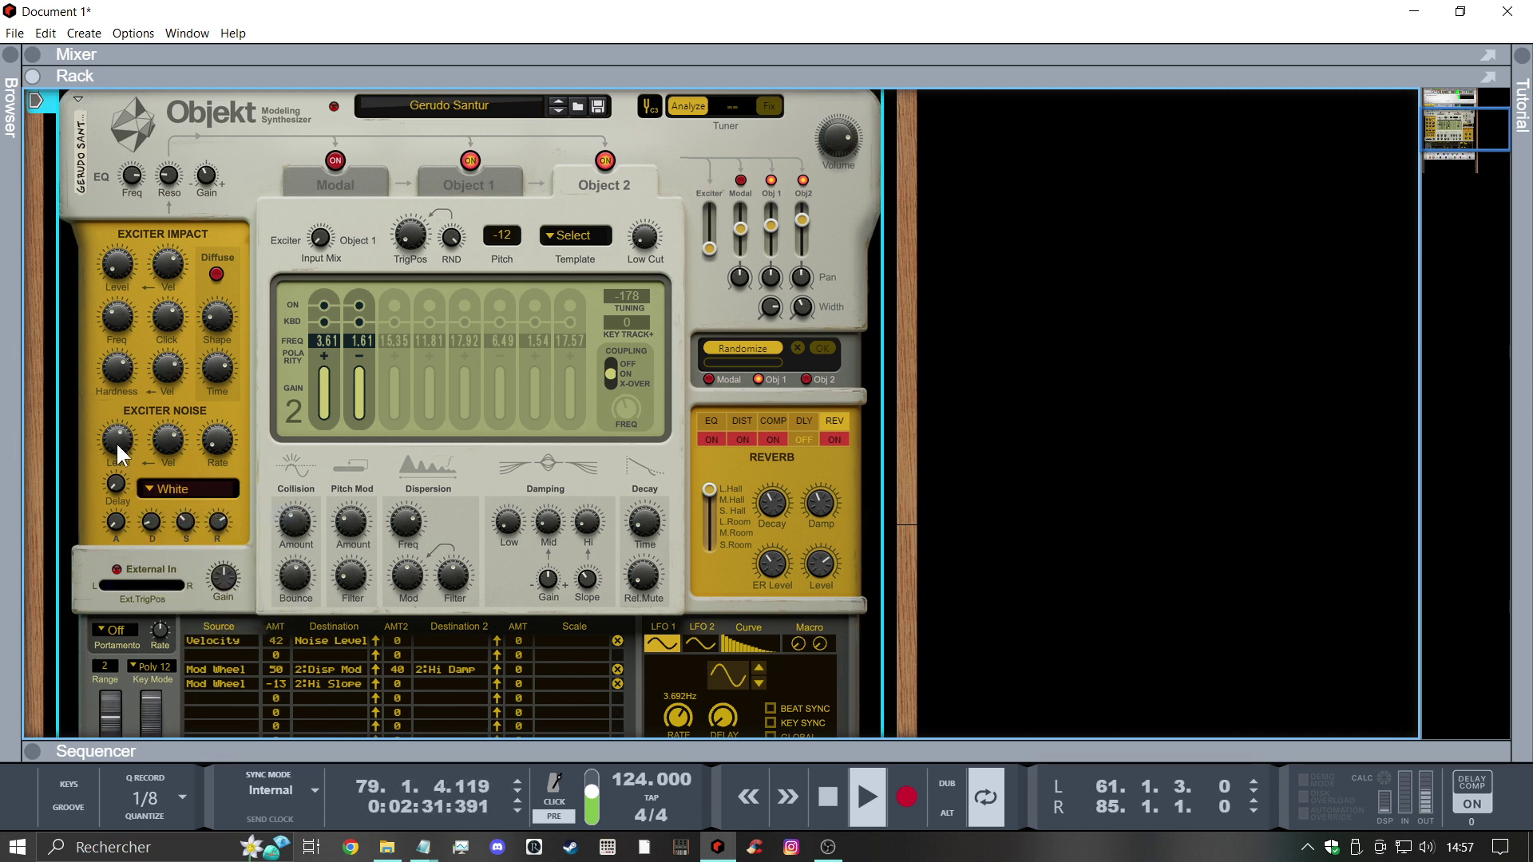
pyautogui.moveTo(116, 443); pyautogui.dragTo(136, 499)
# Lower Object 2's pitch to -19 and set Object 1's pitch to -12
pyautogui.moveTo(515, 291)
pyautogui.mouseDown()
pyautogui.moveTo(514, 308)
pyautogui.moveTo(506, 293)
pyautogui.mouseUp()
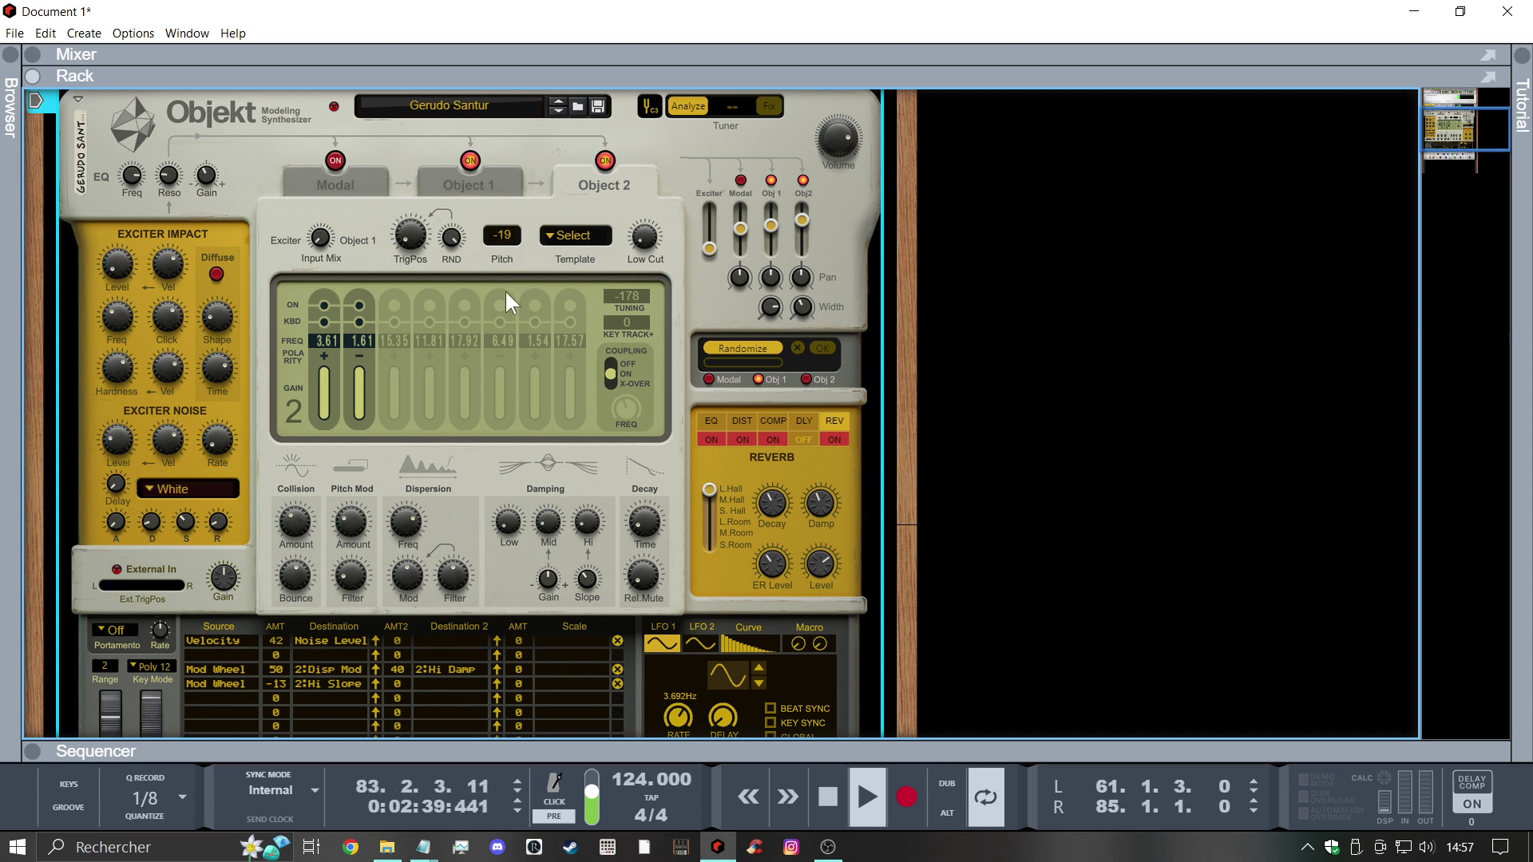
pyautogui.click(489, 192)
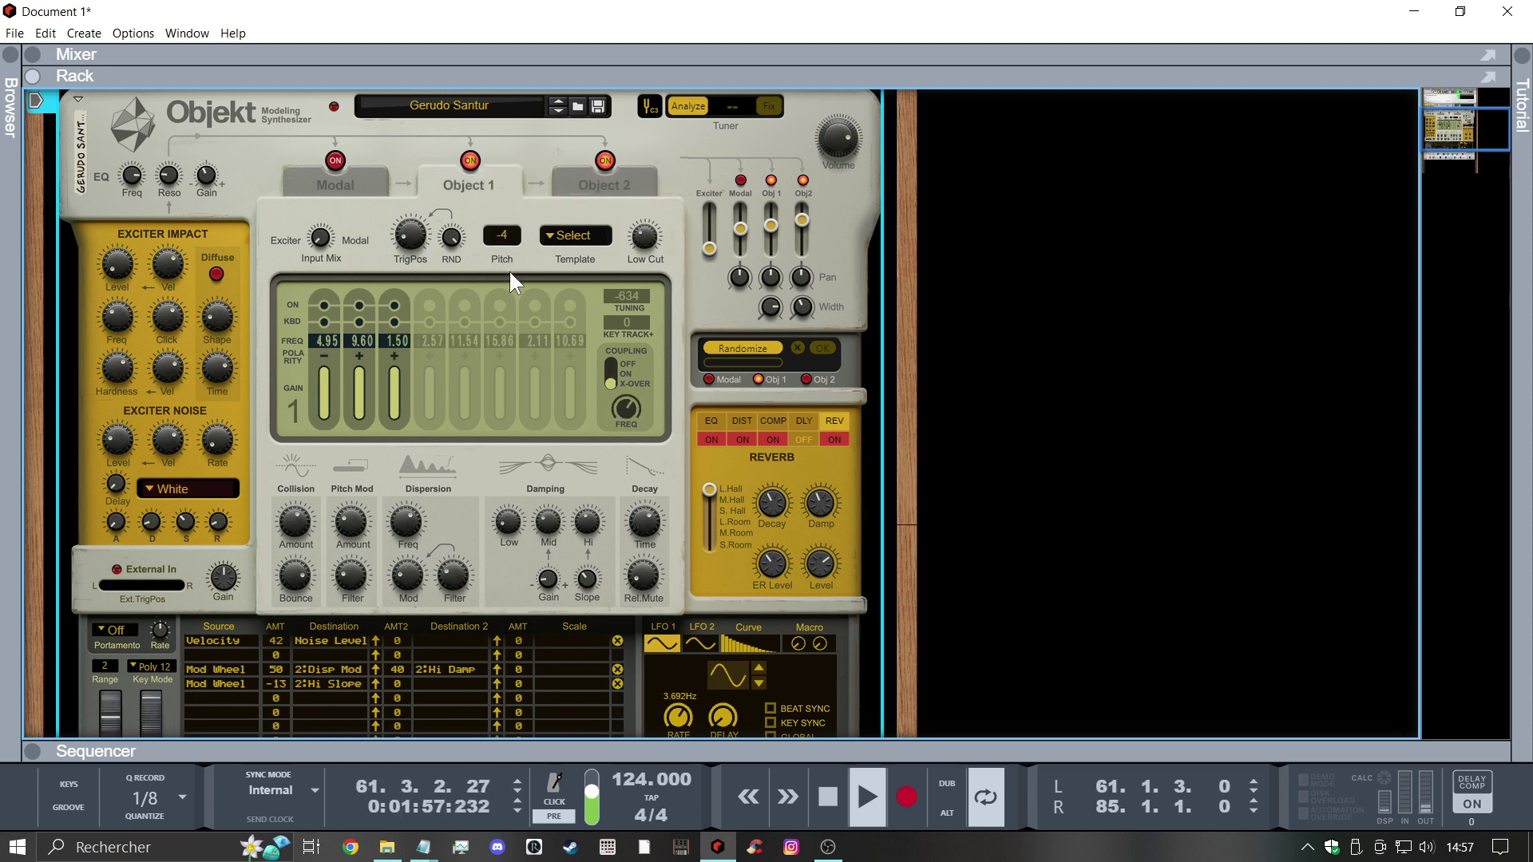
pyautogui.moveTo(509, 294); pyautogui.dragTo(510, 327)
# Apply the Synthetic 1 template to Object 1 and raise the master volume
pyautogui.moveTo(826, 157); pyautogui.dragTo(832, 118)
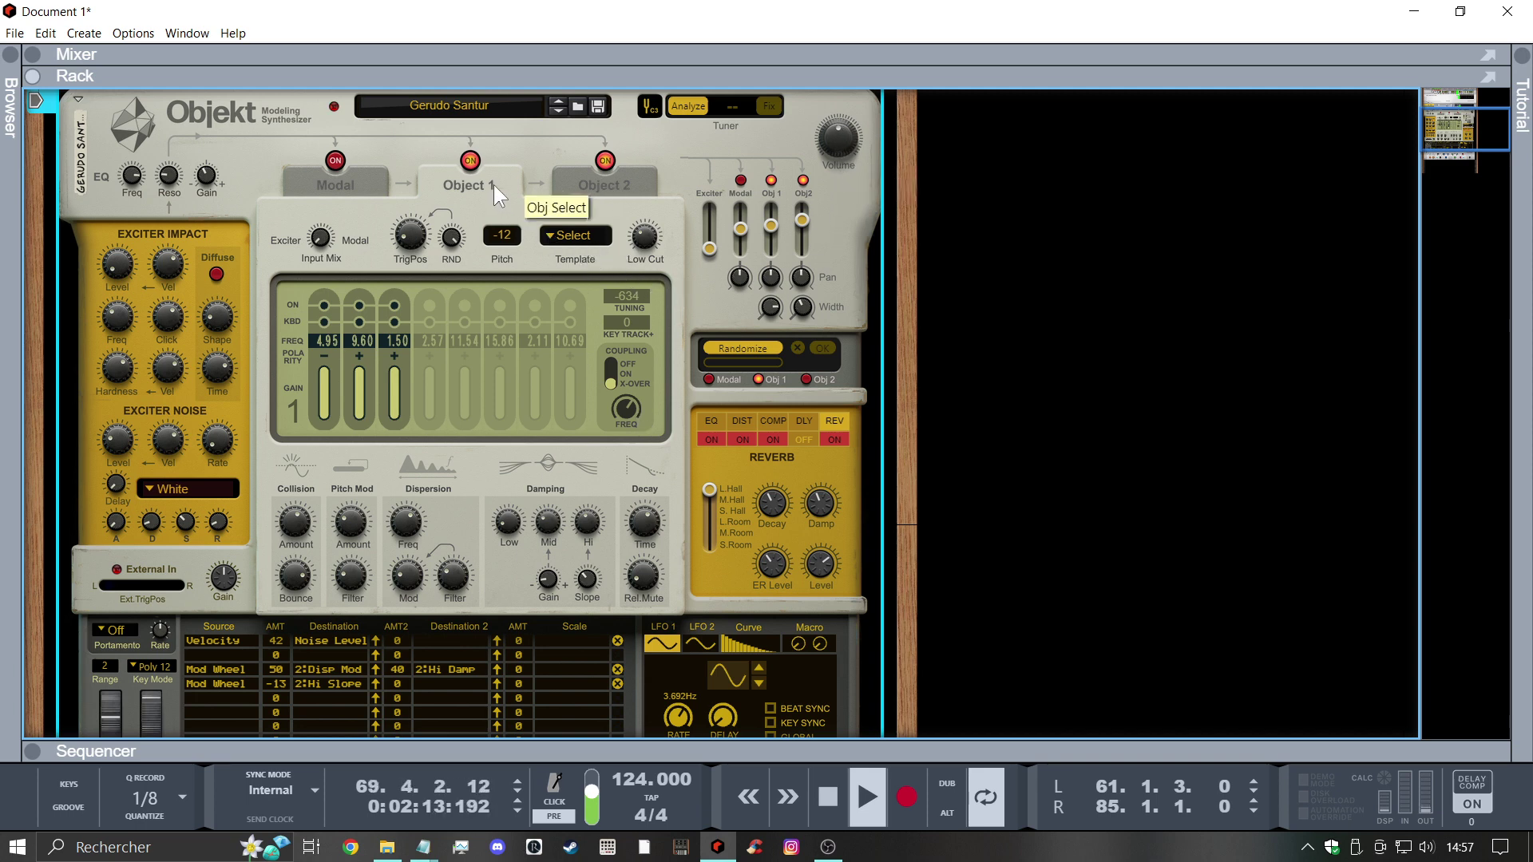
pyautogui.click(579, 236)
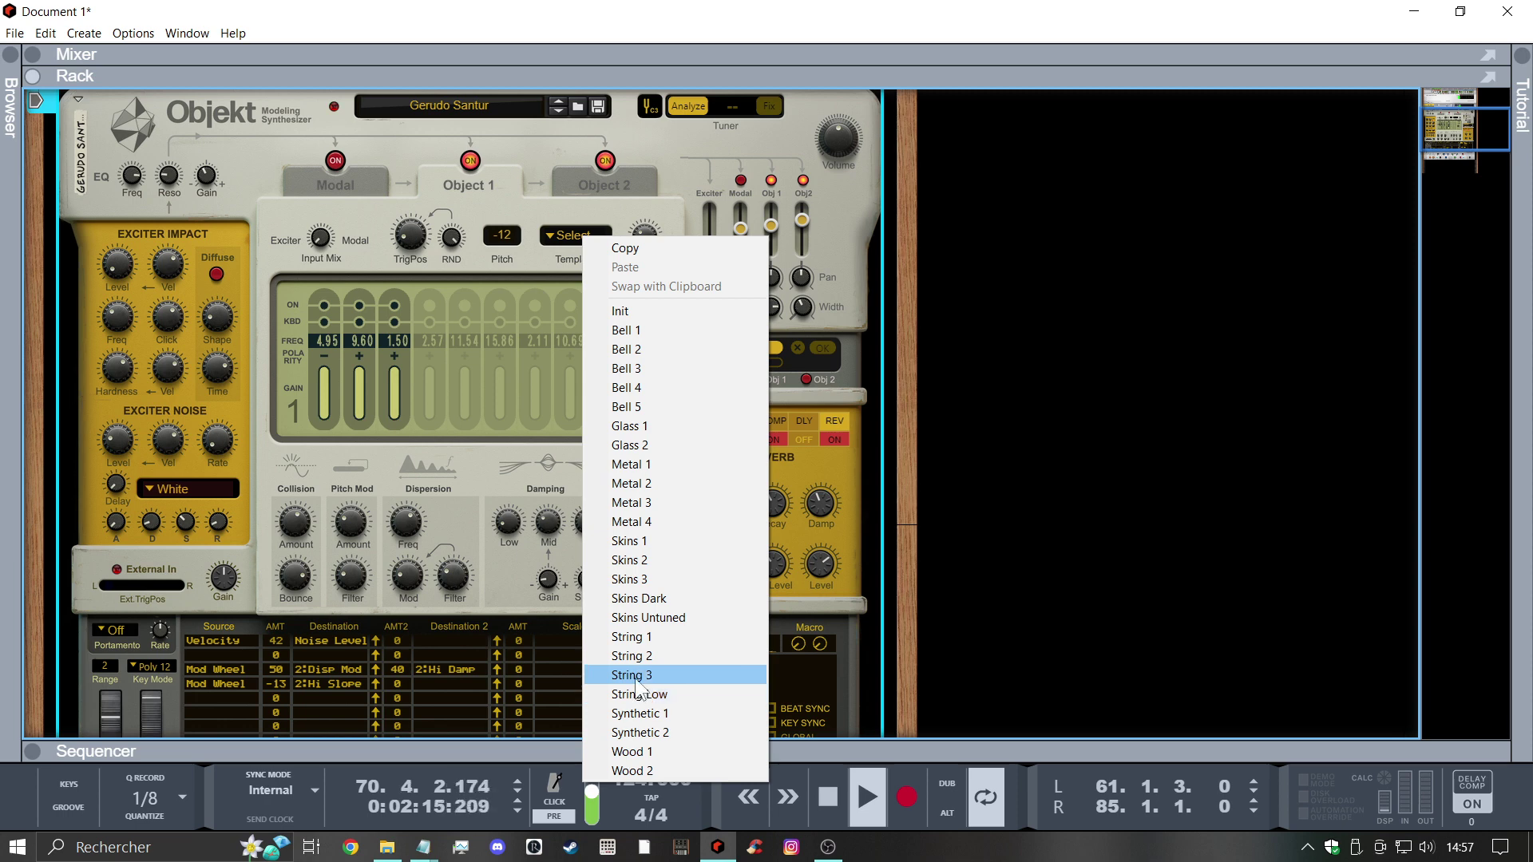
pyautogui.click(648, 711)
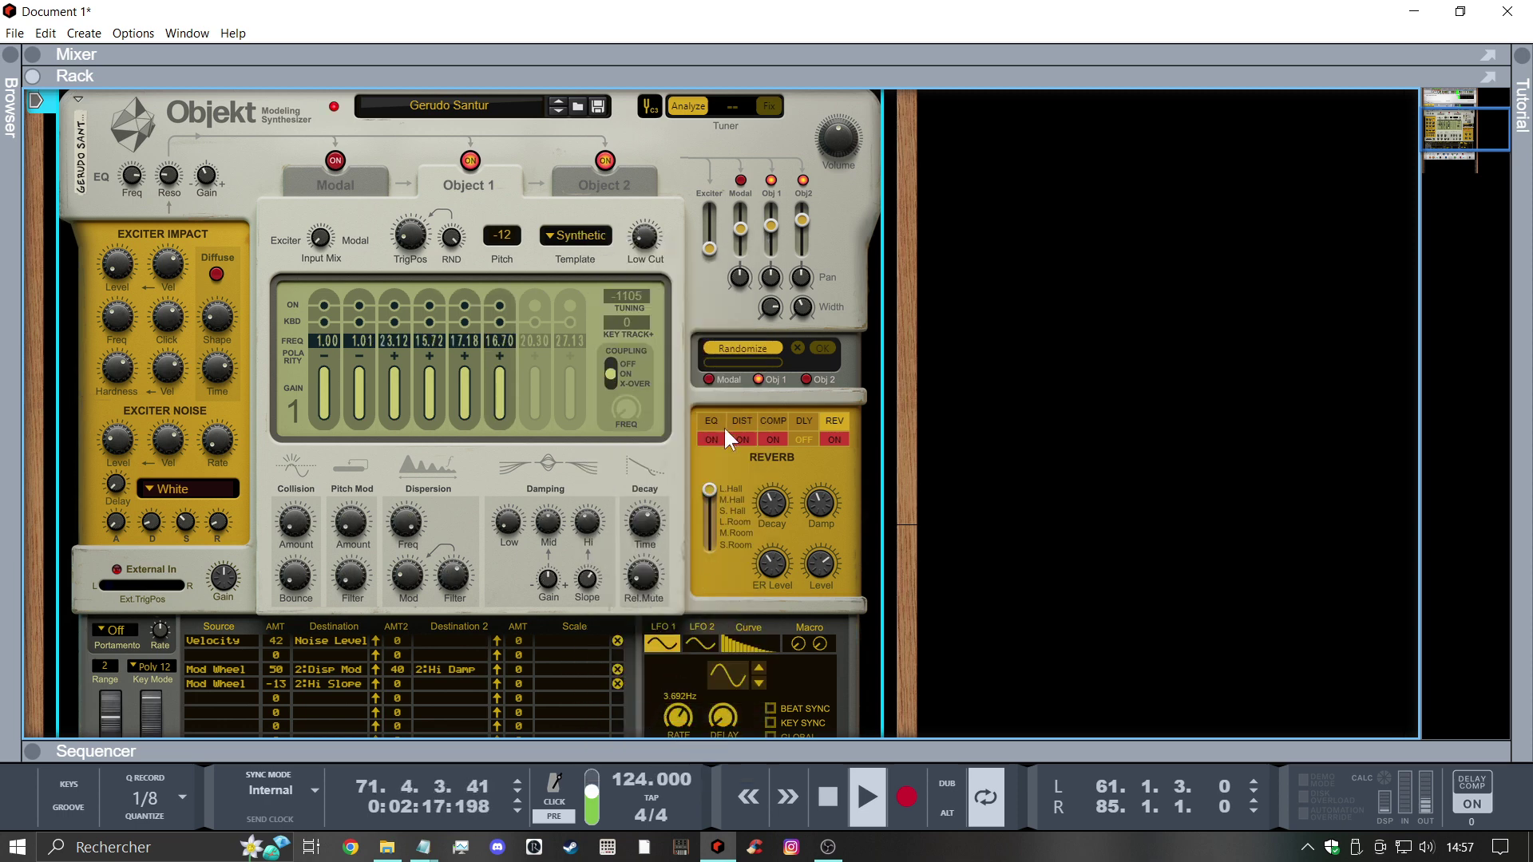
pyautogui.moveTo(828, 142)
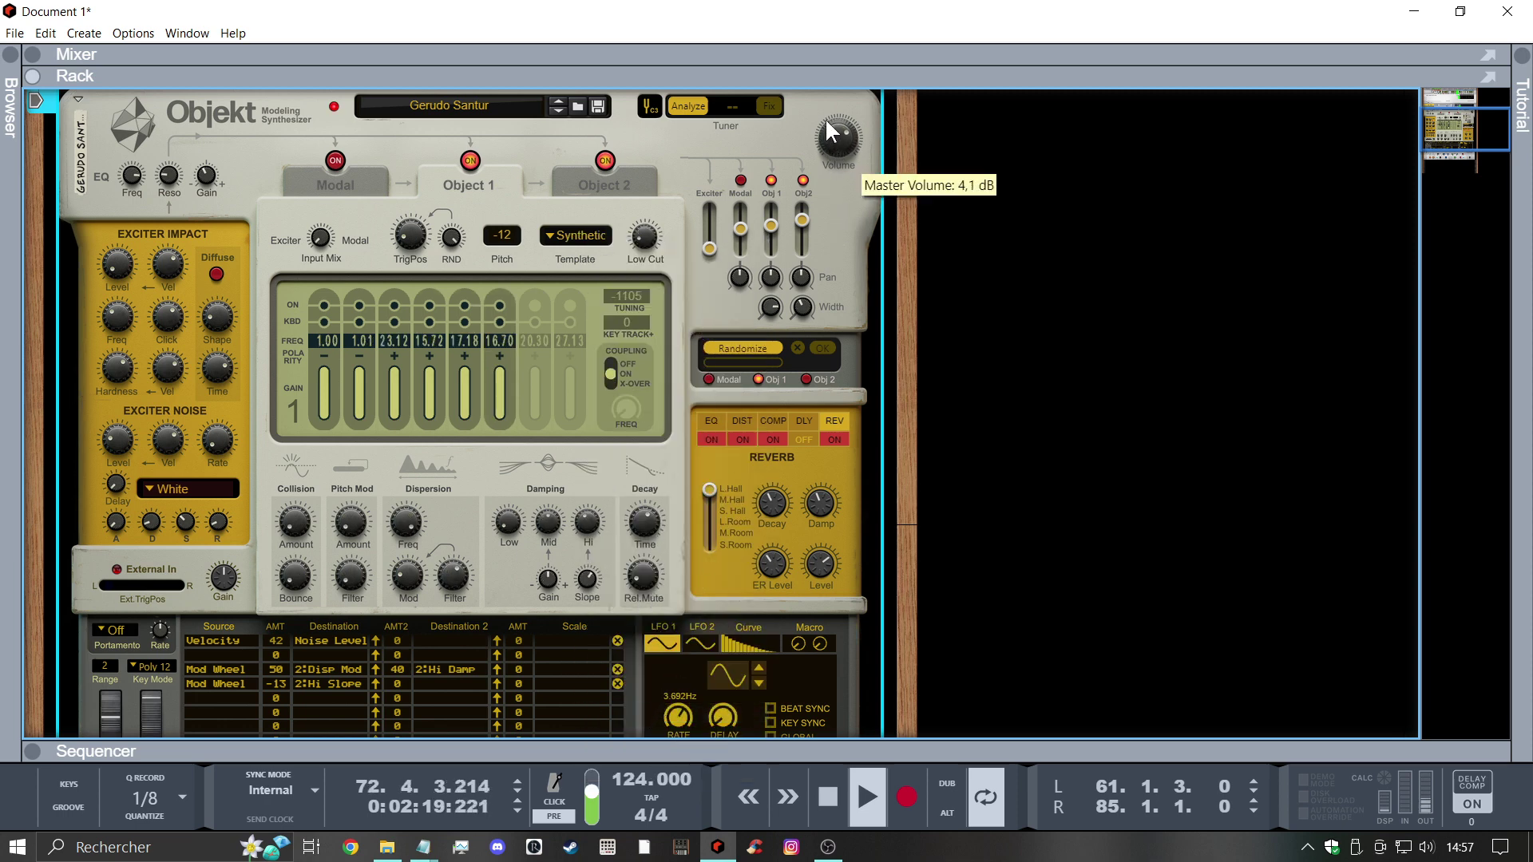
pyautogui.moveTo(825, 117); pyautogui.dragTo(826, 108)
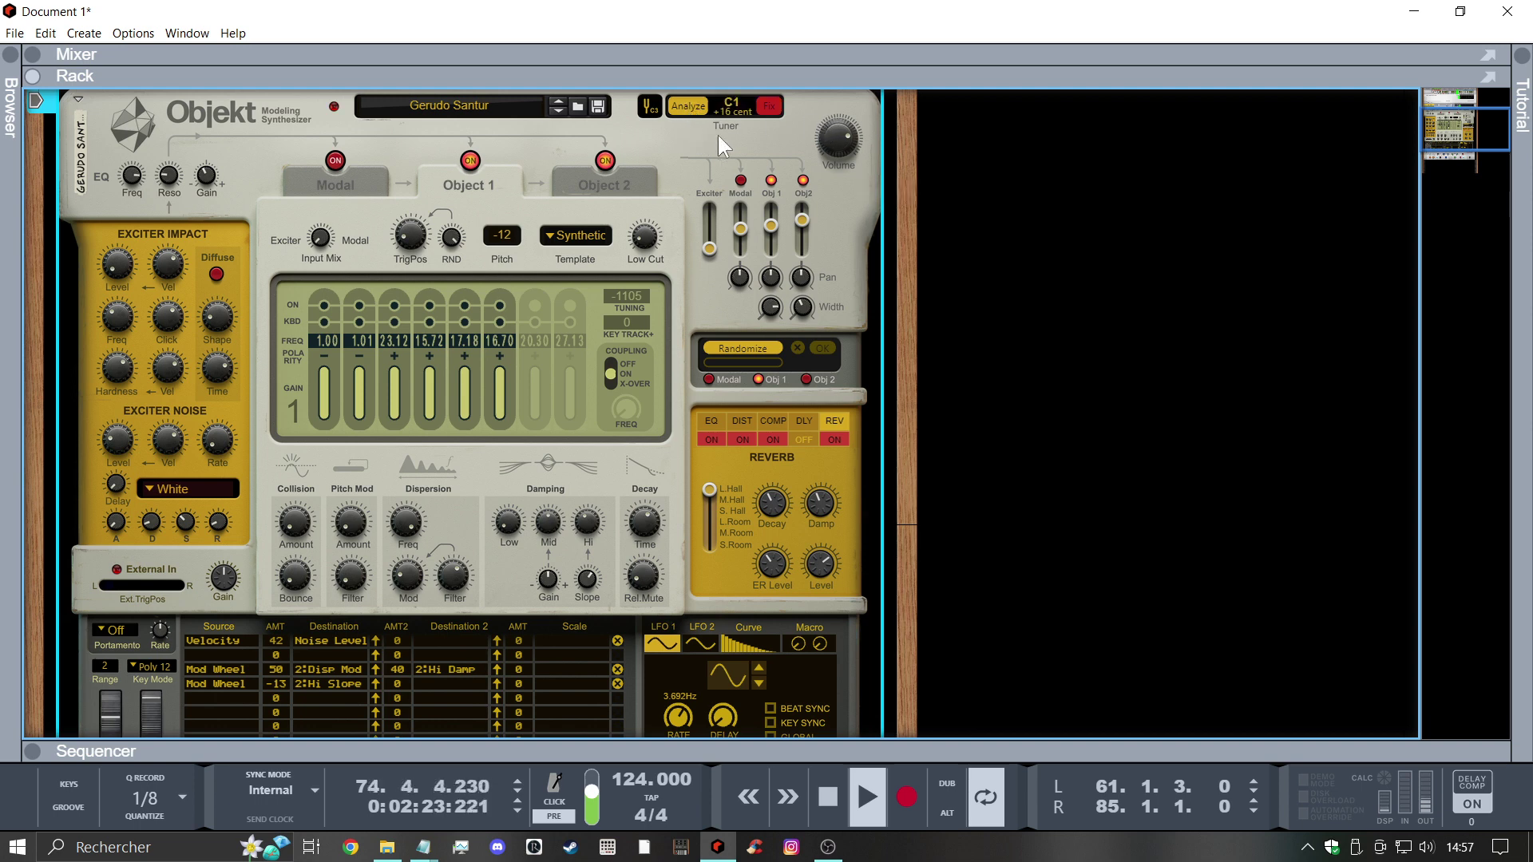
# Apply the tuner's Fix correction twice and lower Object 1's mix level
pyautogui.click(778, 104)
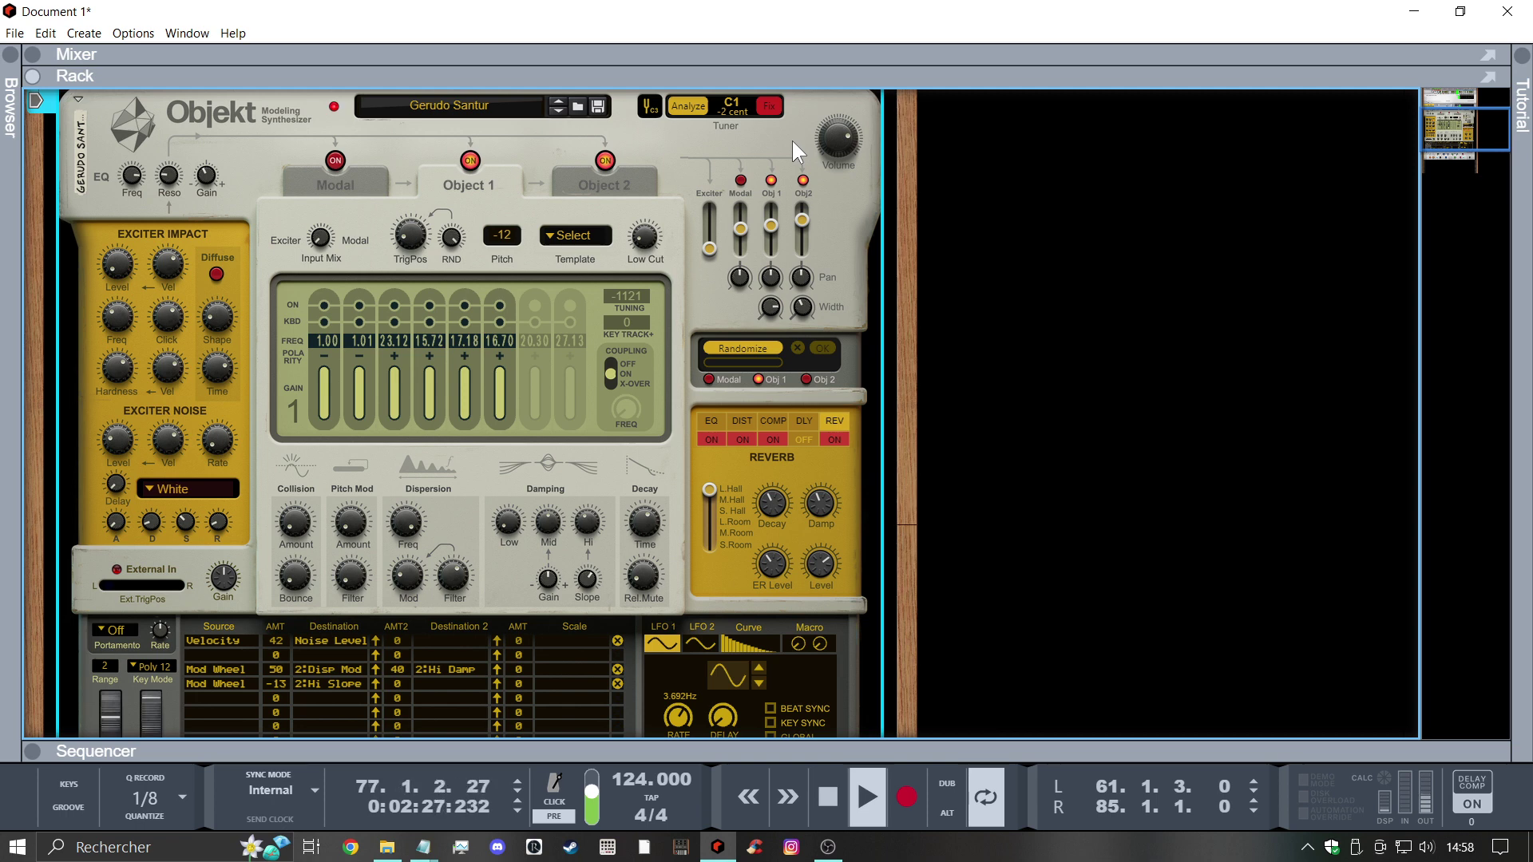
pyautogui.click(774, 111)
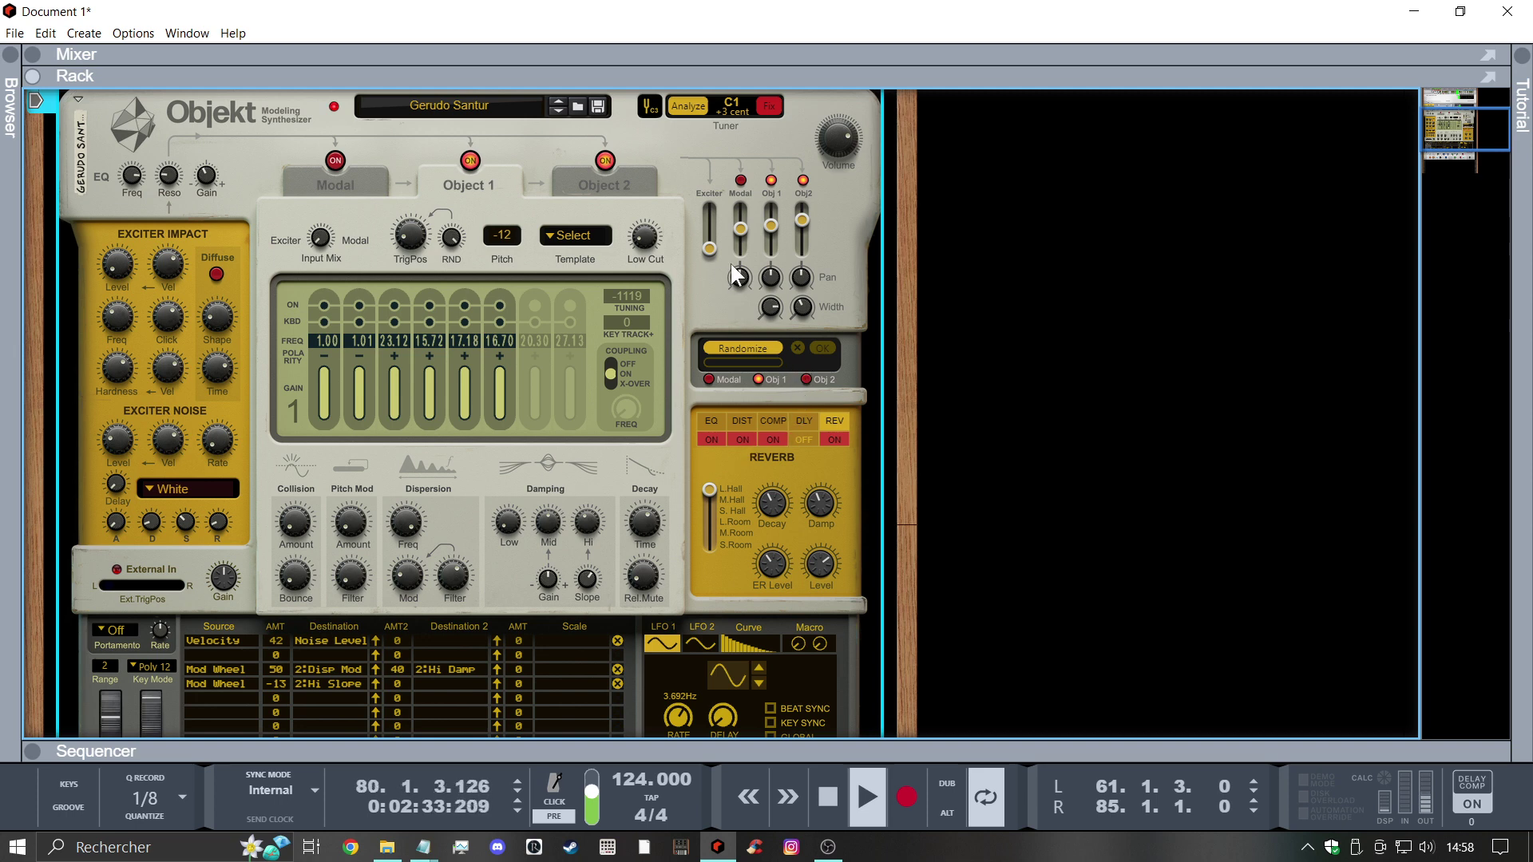
pyautogui.moveTo(806, 217)
pyautogui.mouseDown()
pyautogui.moveTo(774, 289)
pyautogui.moveTo(793, 222)
pyautogui.mouseUp()
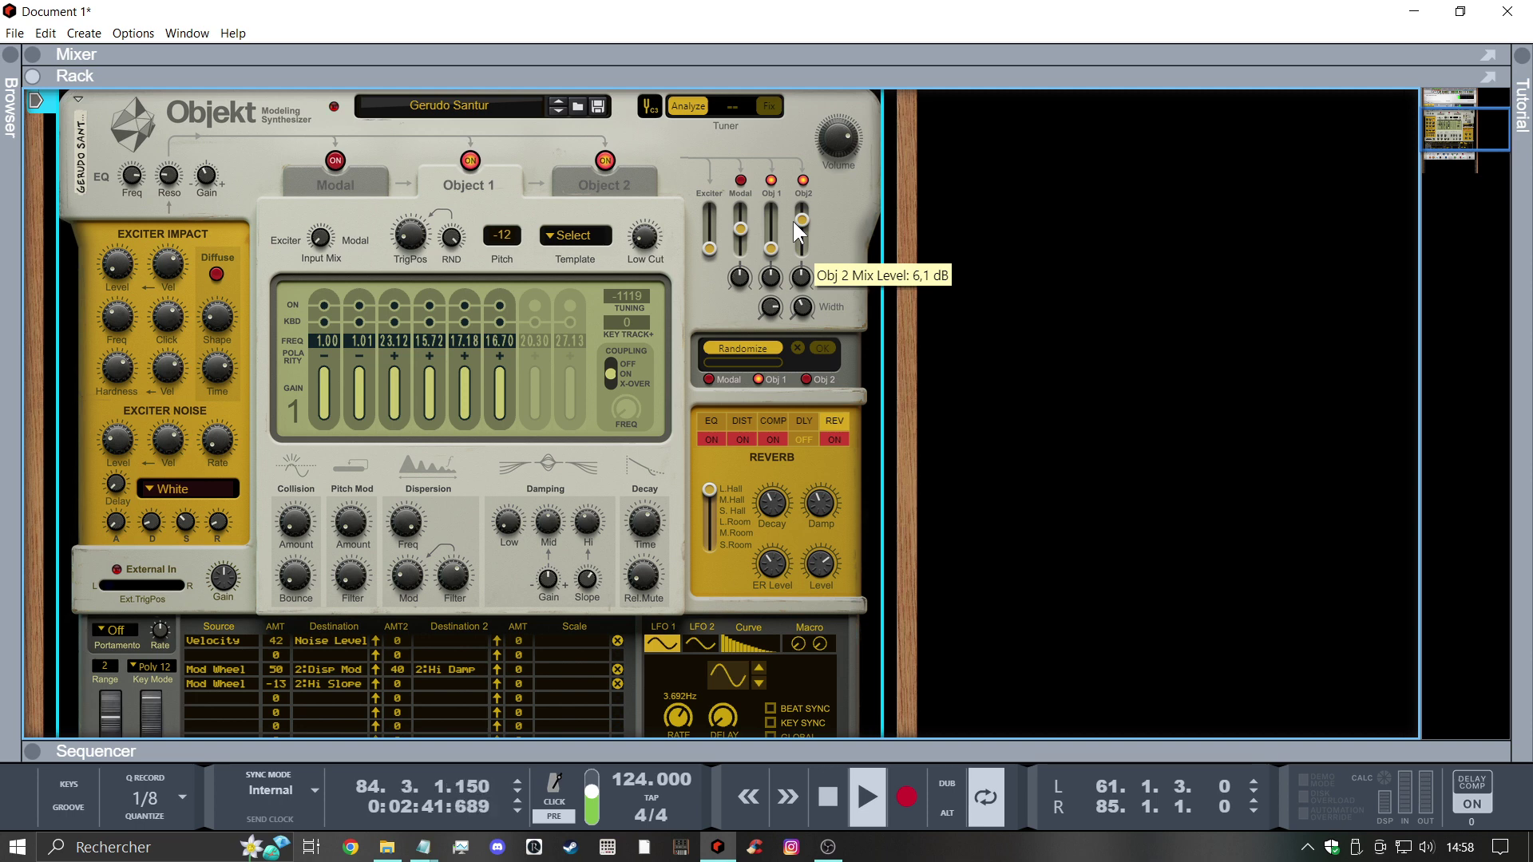
# Apply the Metal 1 template to Object 2 and switch off the reverb, compressor, distortion and EQ effects
pyautogui.click(630, 186)
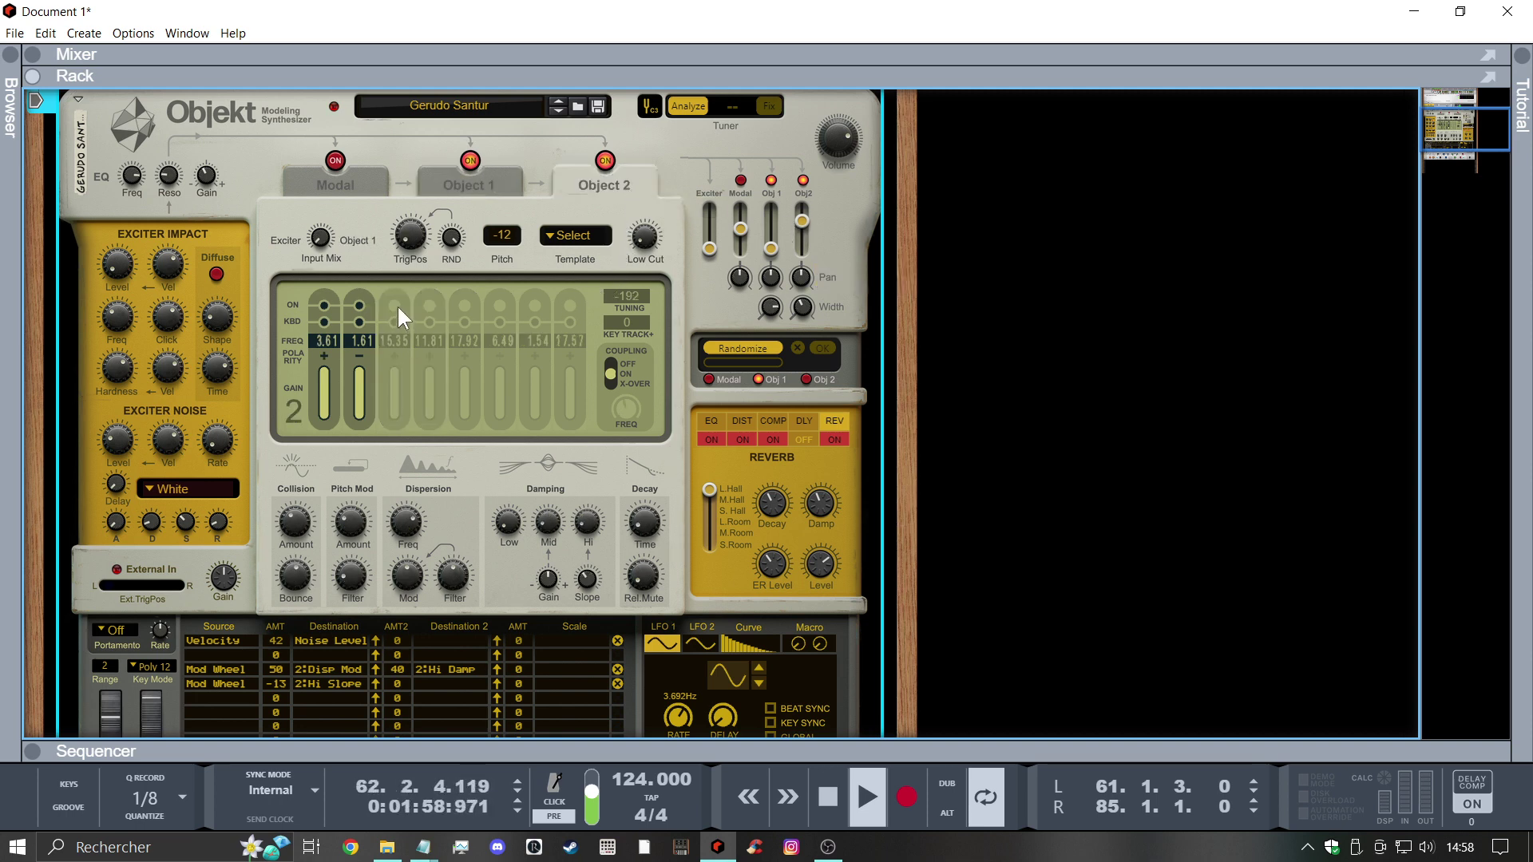
pyautogui.click(568, 237)
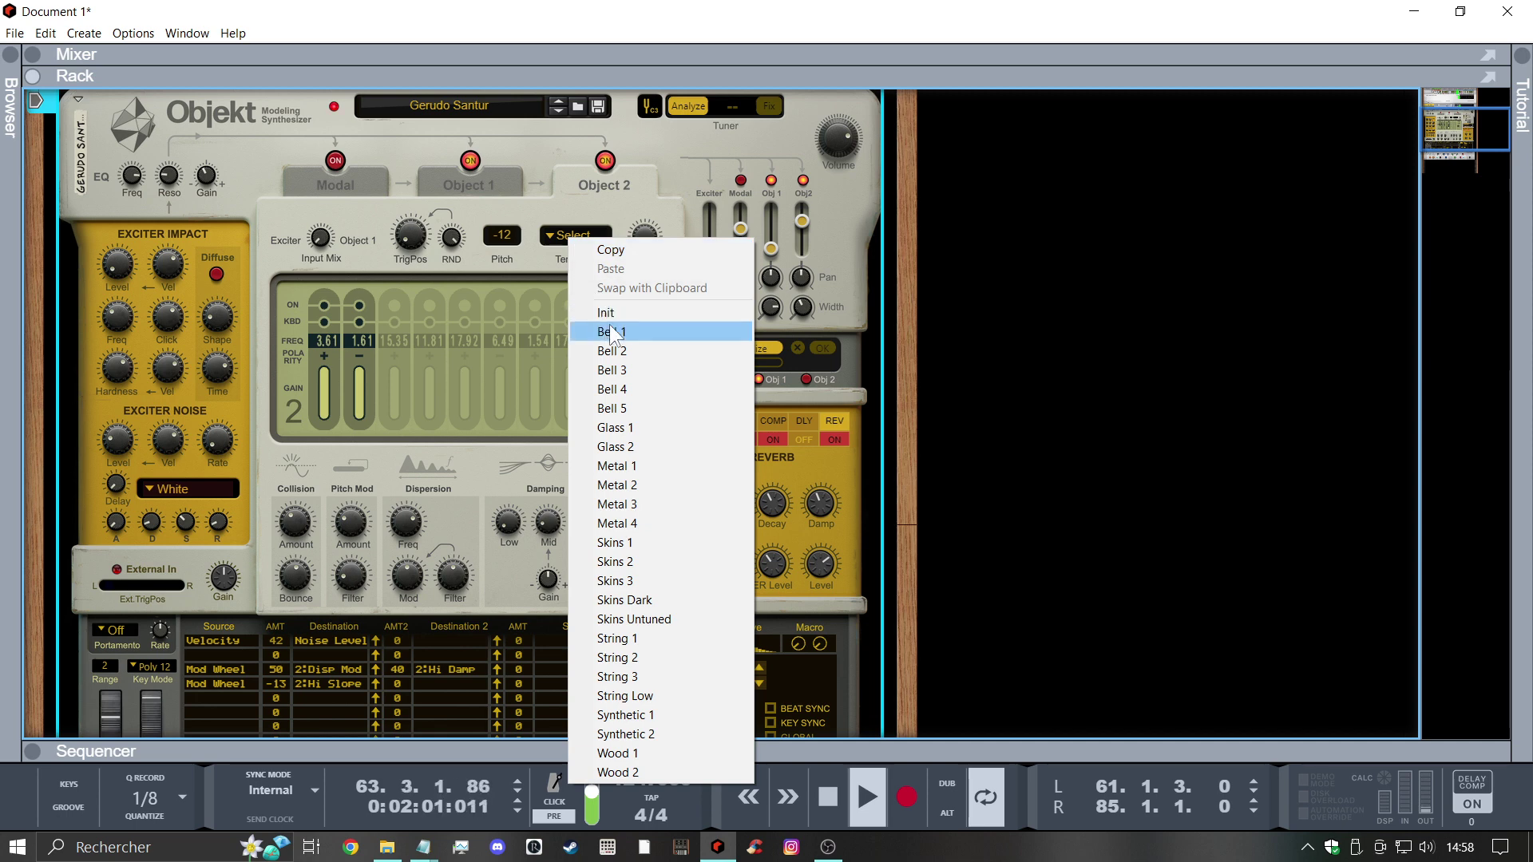
pyautogui.click(644, 465)
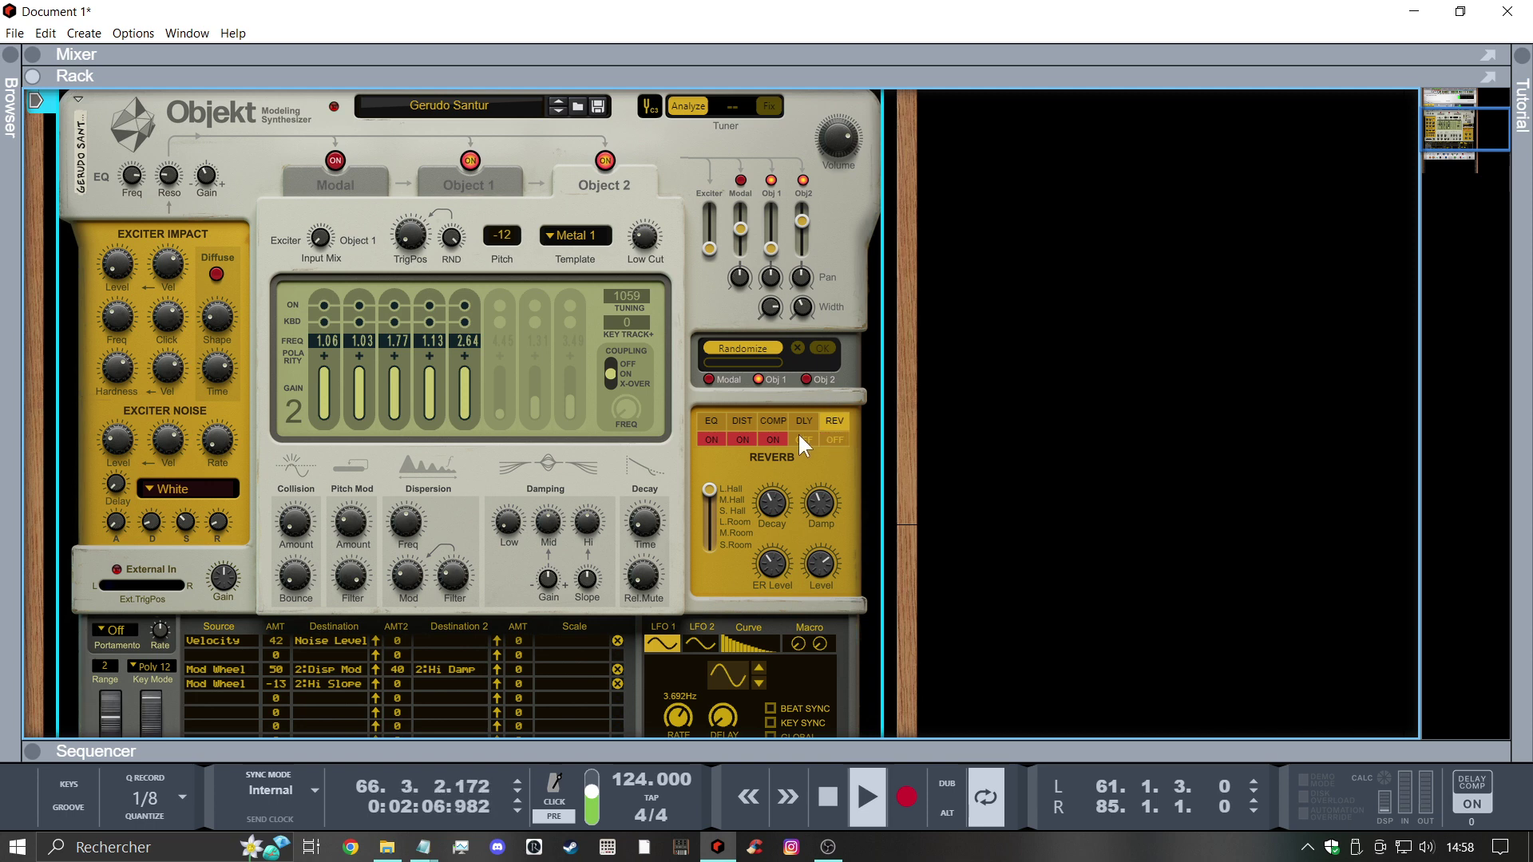
pyautogui.click(743, 440)
pyautogui.click(711, 439)
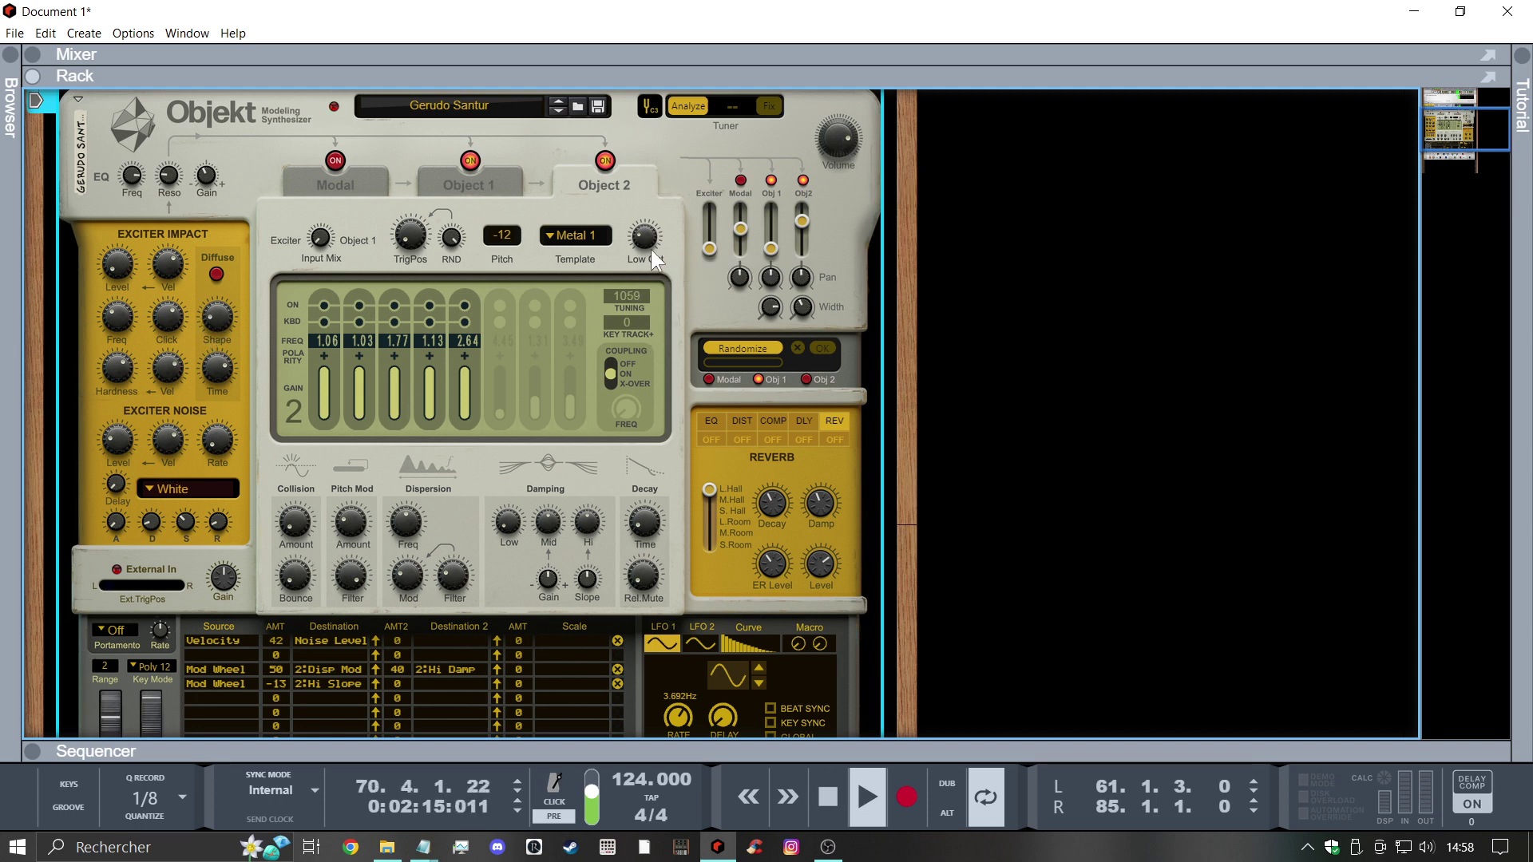
# Try the Metal 3, Metal 2, Skins 1 and Metal 4 templates on Object 2
pyautogui.click(585, 237)
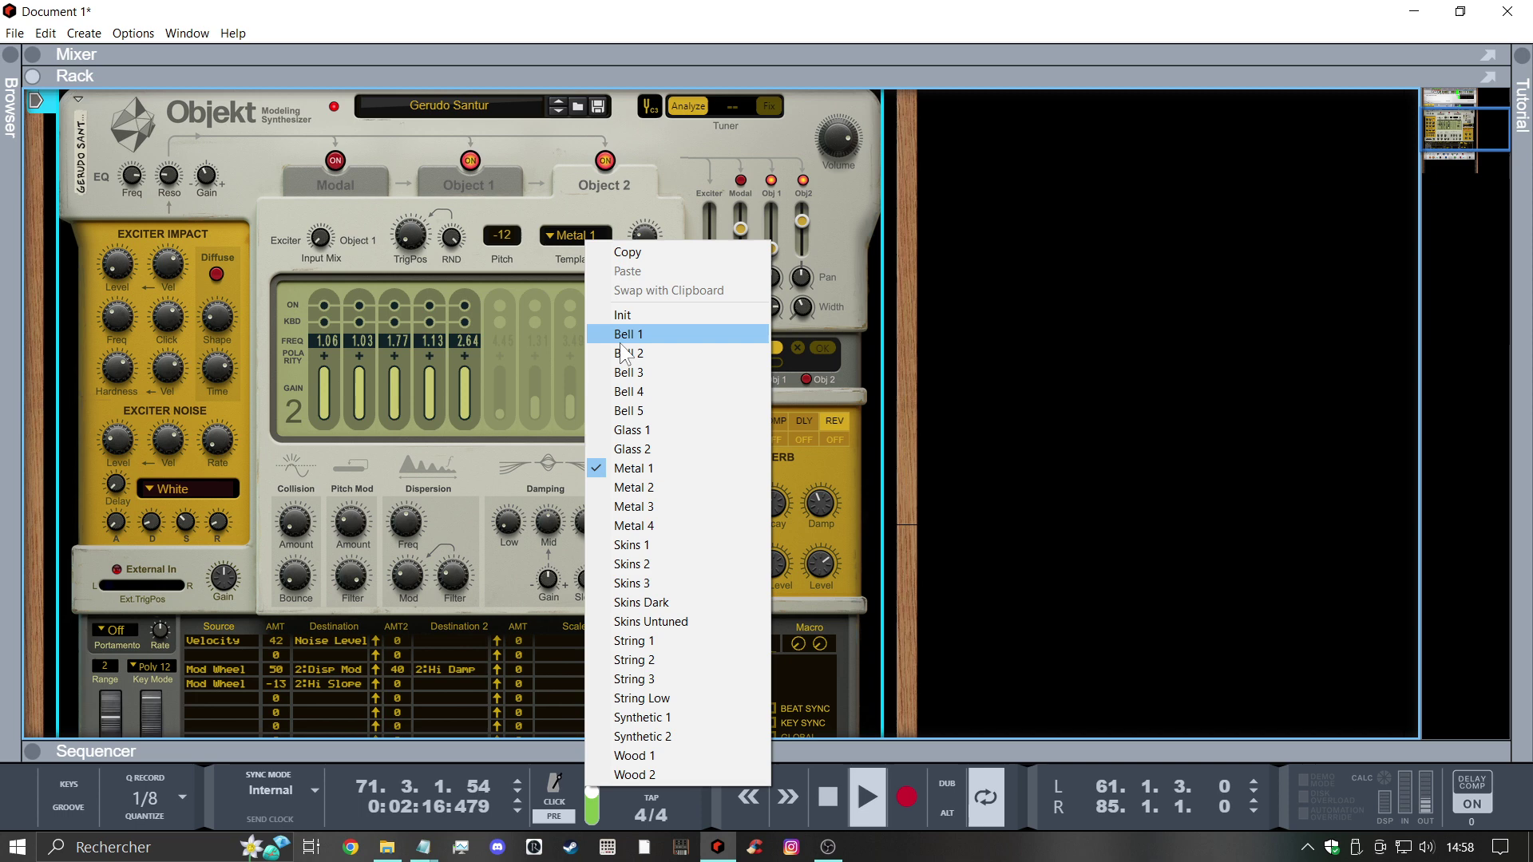
pyautogui.click(643, 506)
pyautogui.click(578, 237)
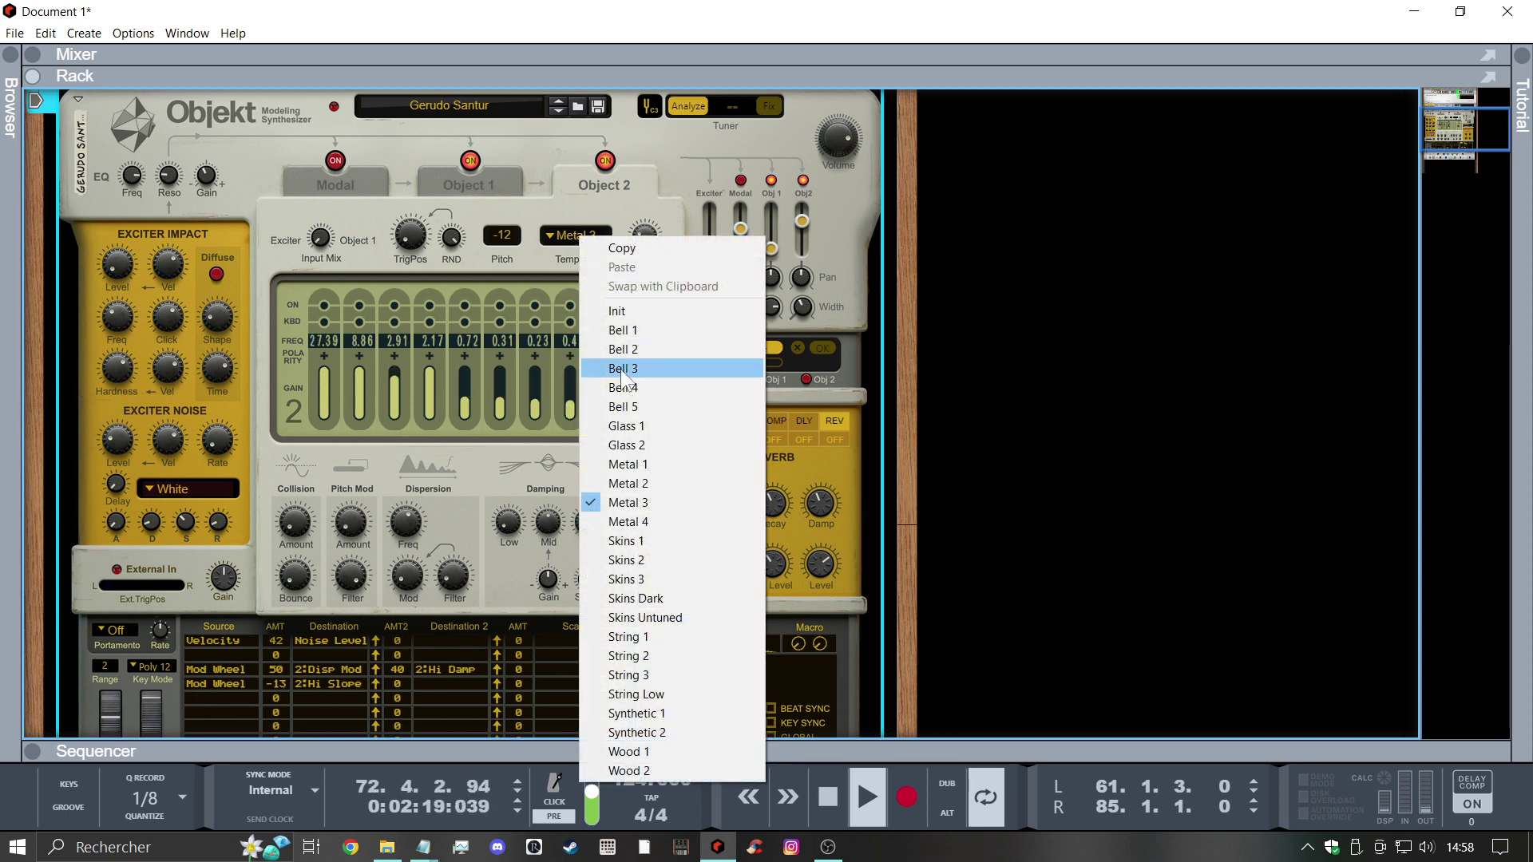
pyautogui.click(638, 477)
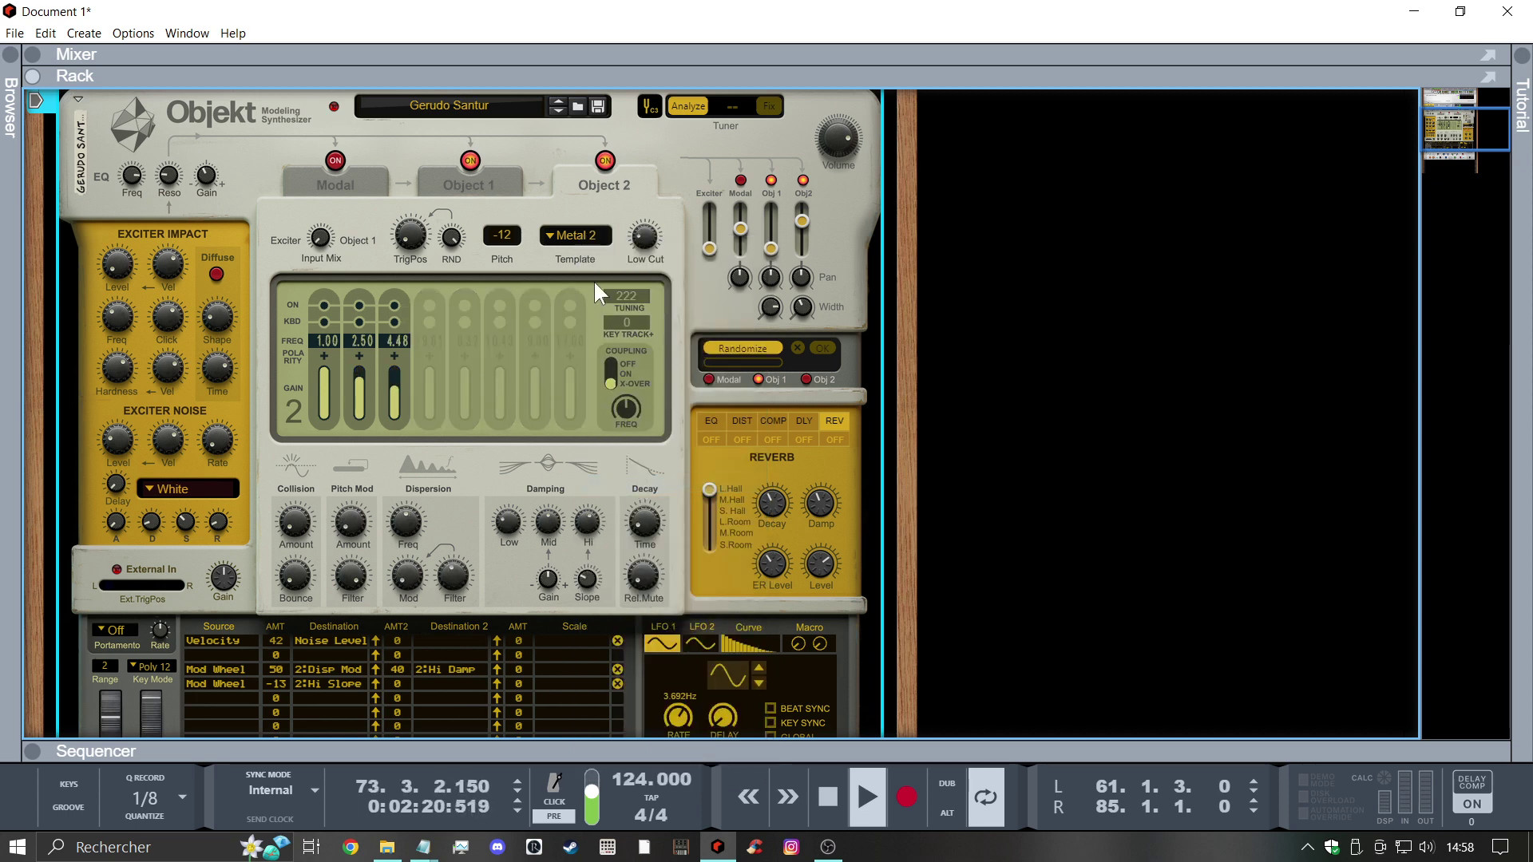
pyautogui.click(578, 241)
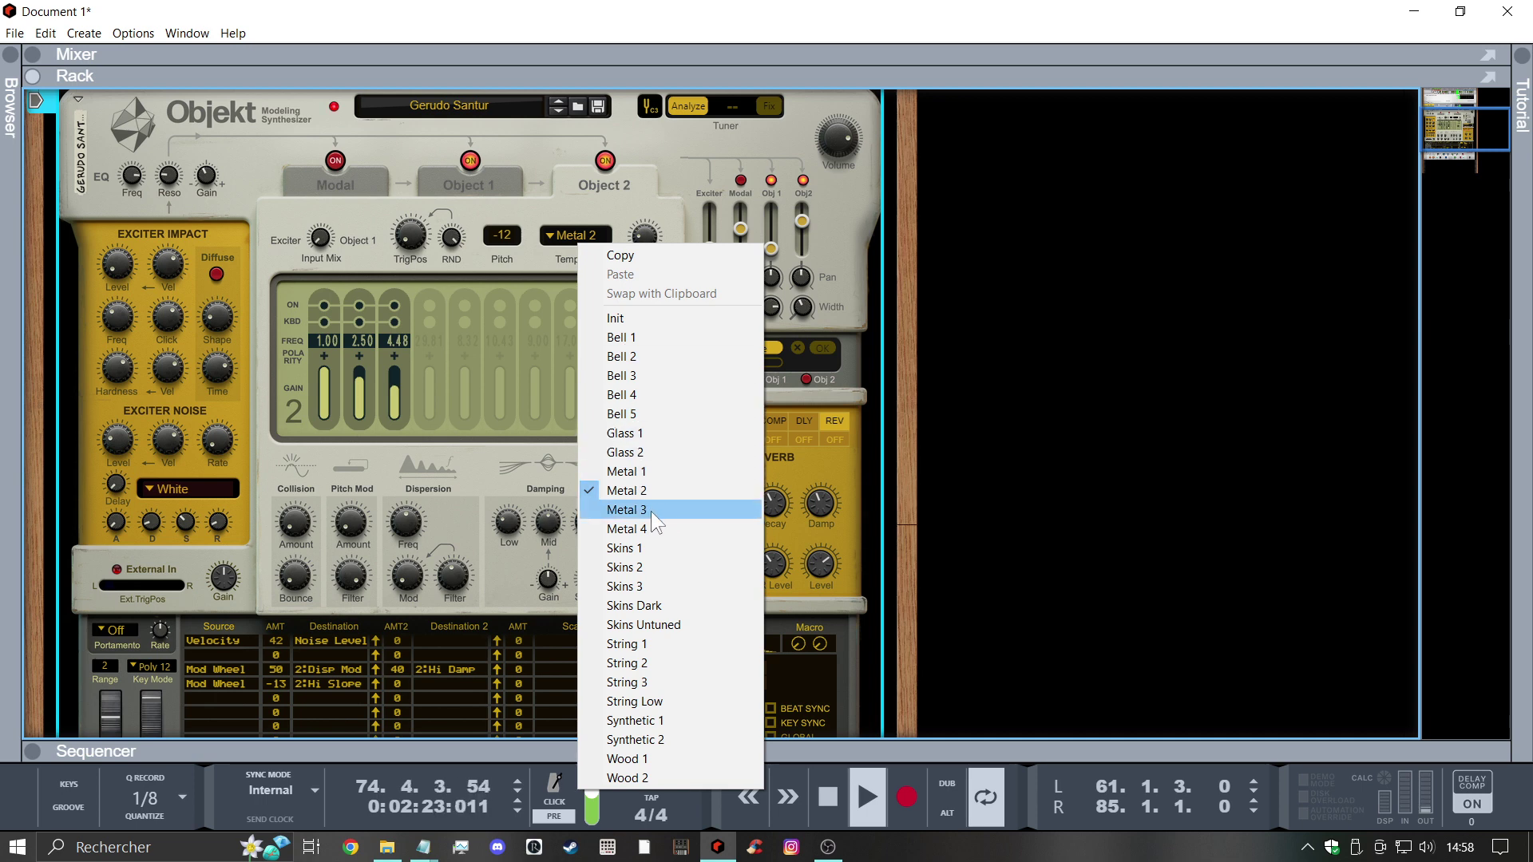
pyautogui.click(650, 548)
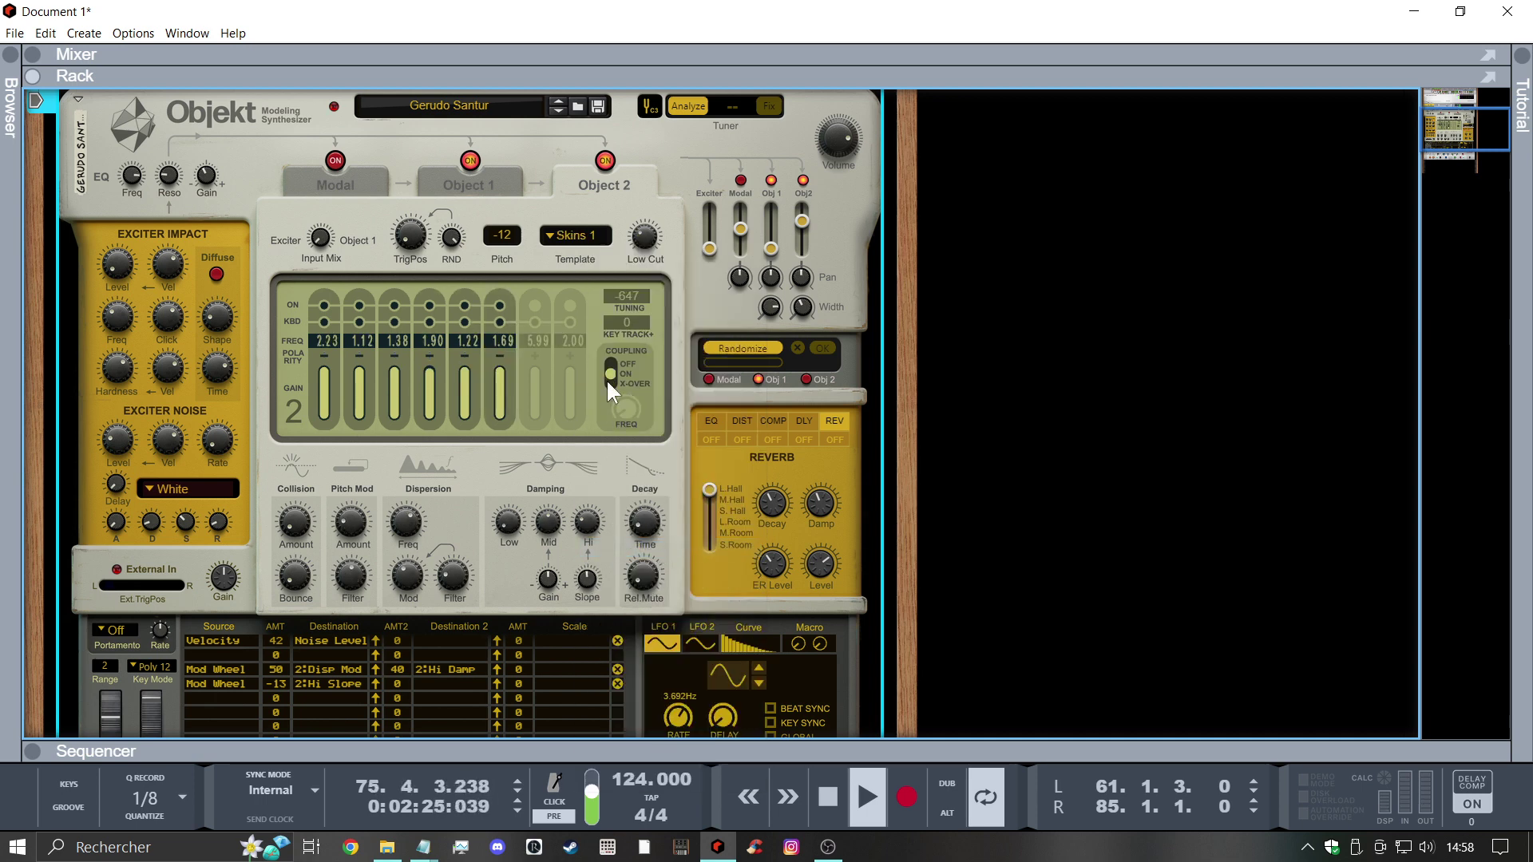
pyautogui.click(591, 238)
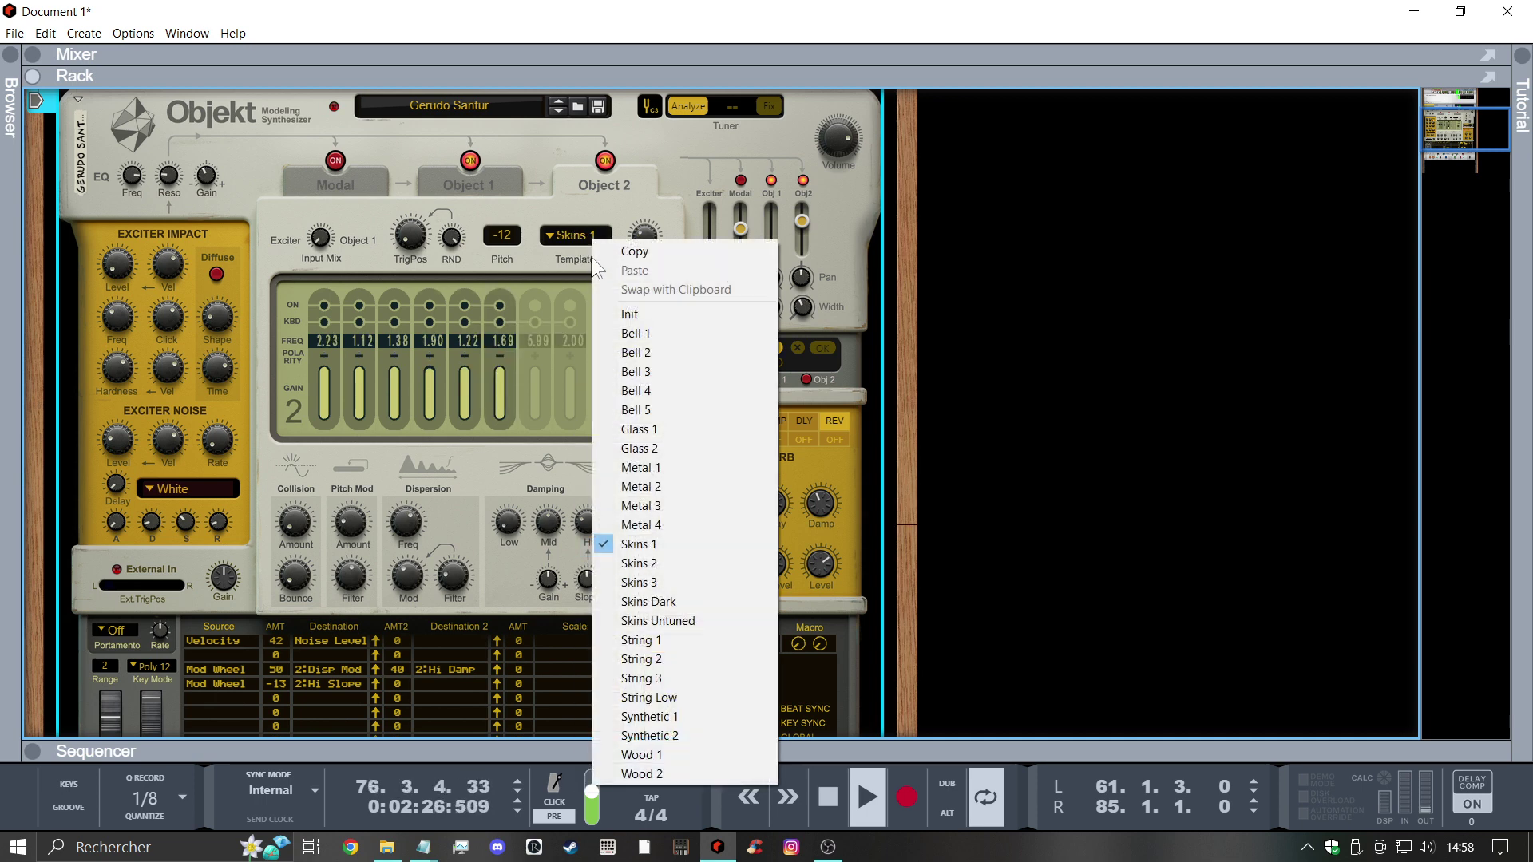
pyautogui.click(639, 524)
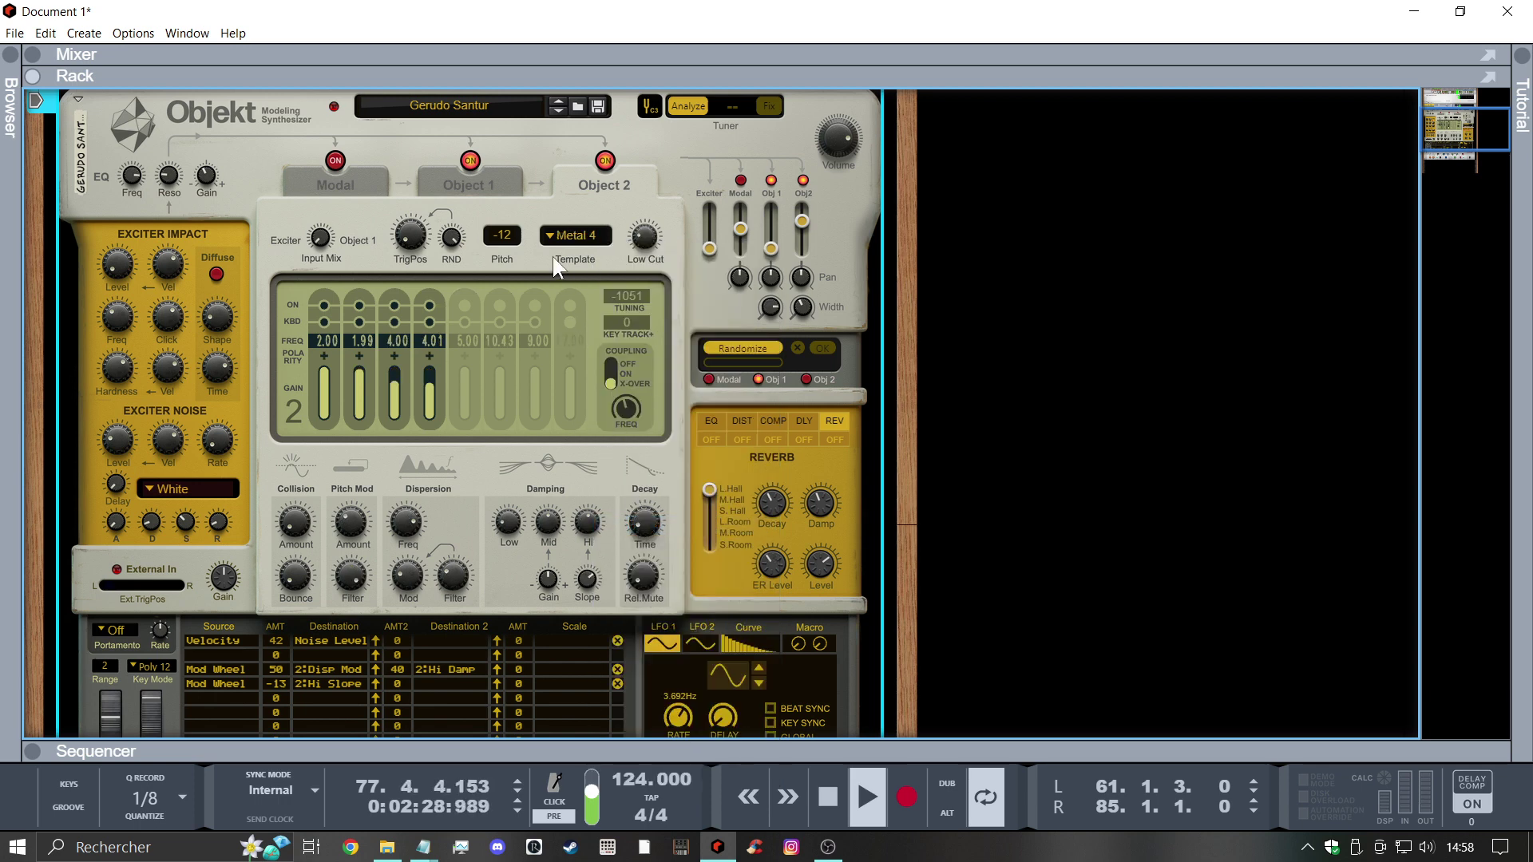
# Apply the Metal 3 template to Object 2 and raise Object 1's mix level
pyautogui.click(552, 254)
pyautogui.click(620, 497)
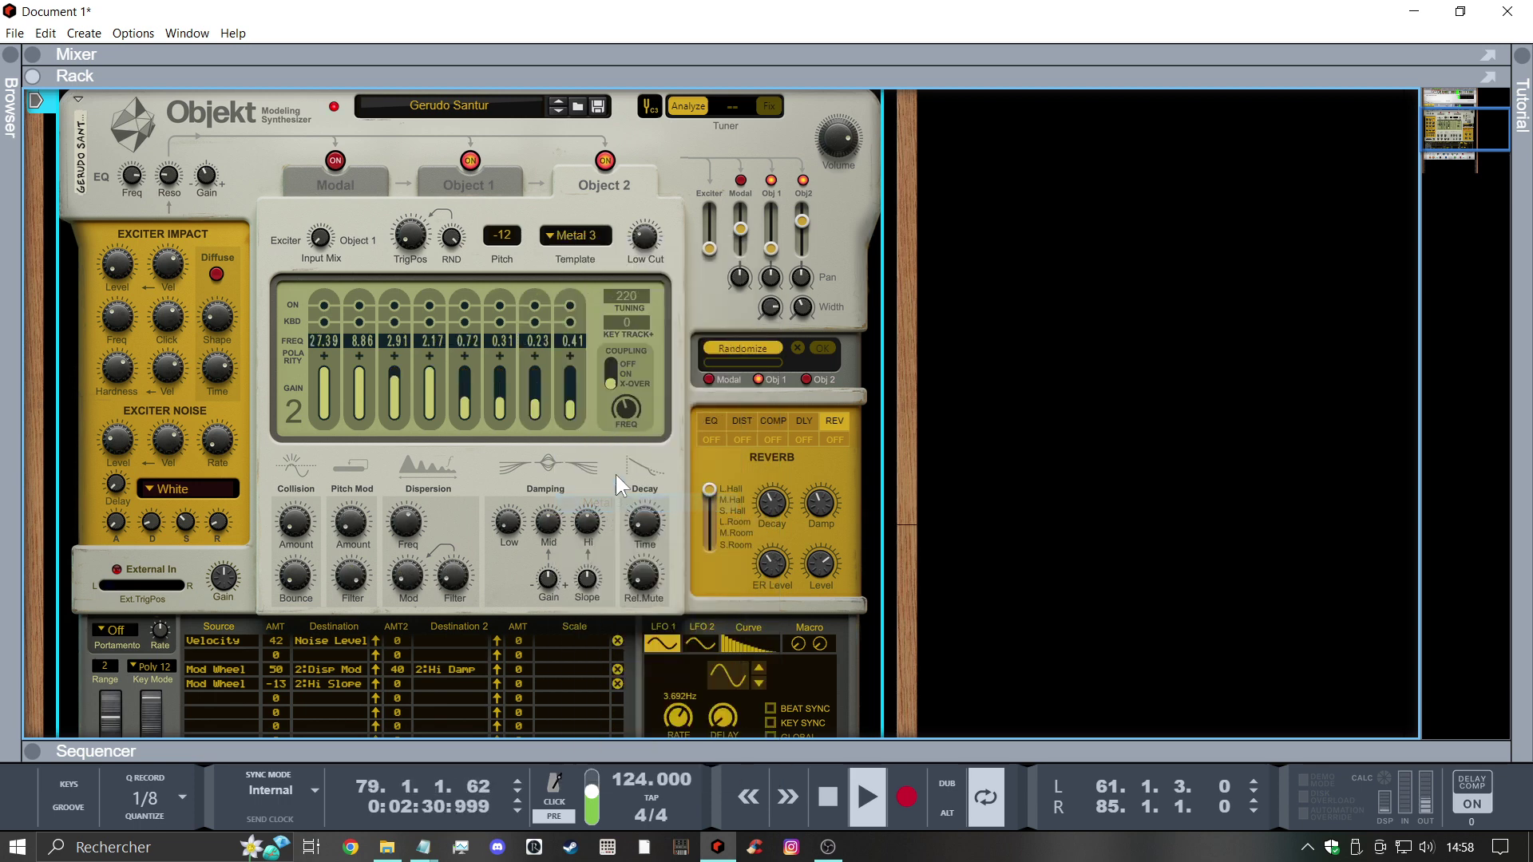
pyautogui.moveTo(770, 249); pyautogui.dragTo(817, 292)
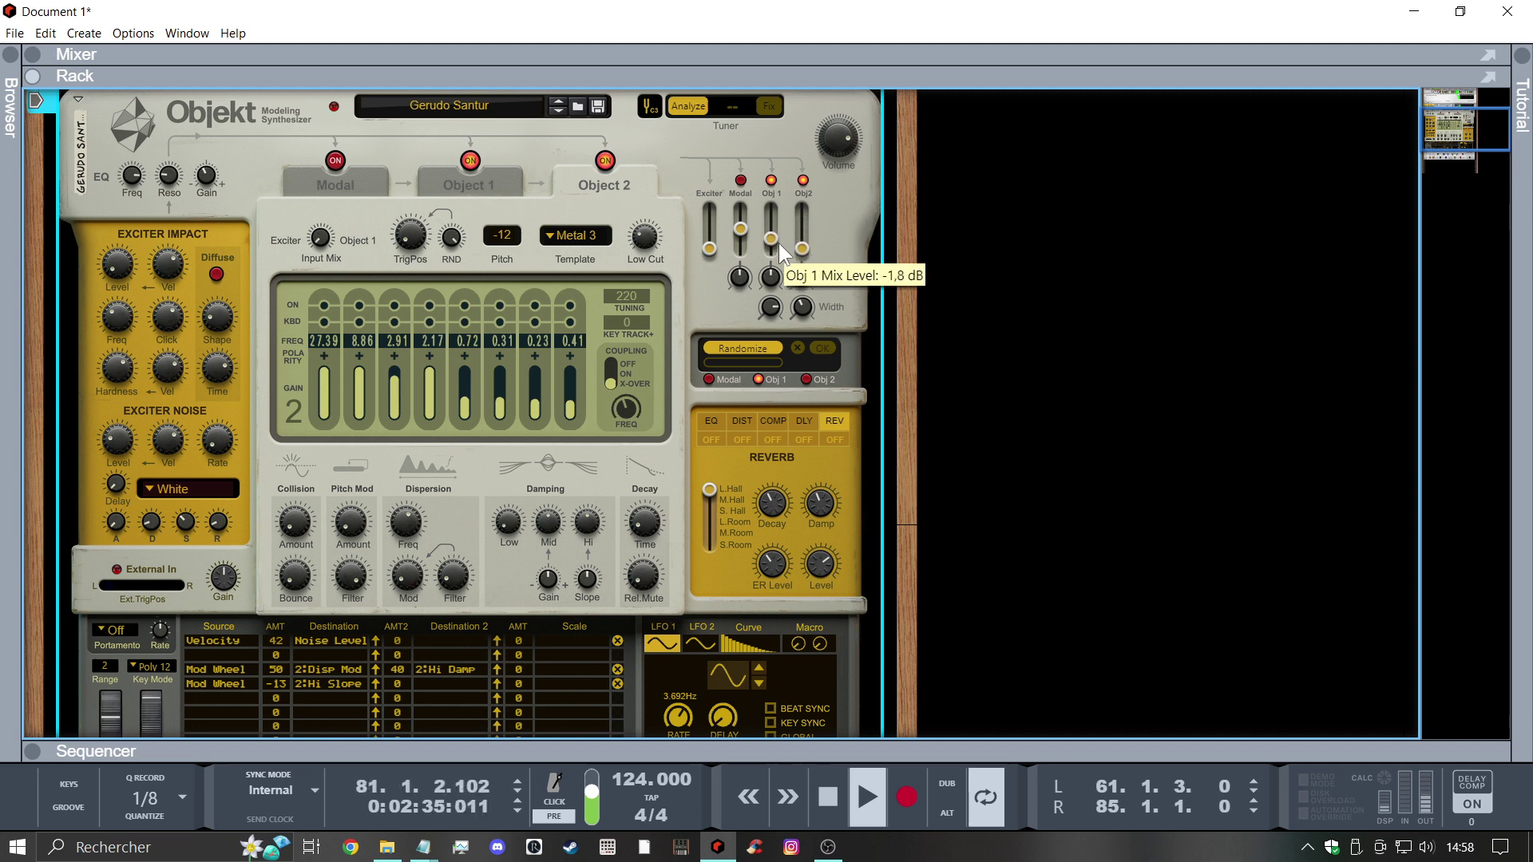
pyautogui.moveTo(769, 232); pyautogui.dragTo(771, 227)
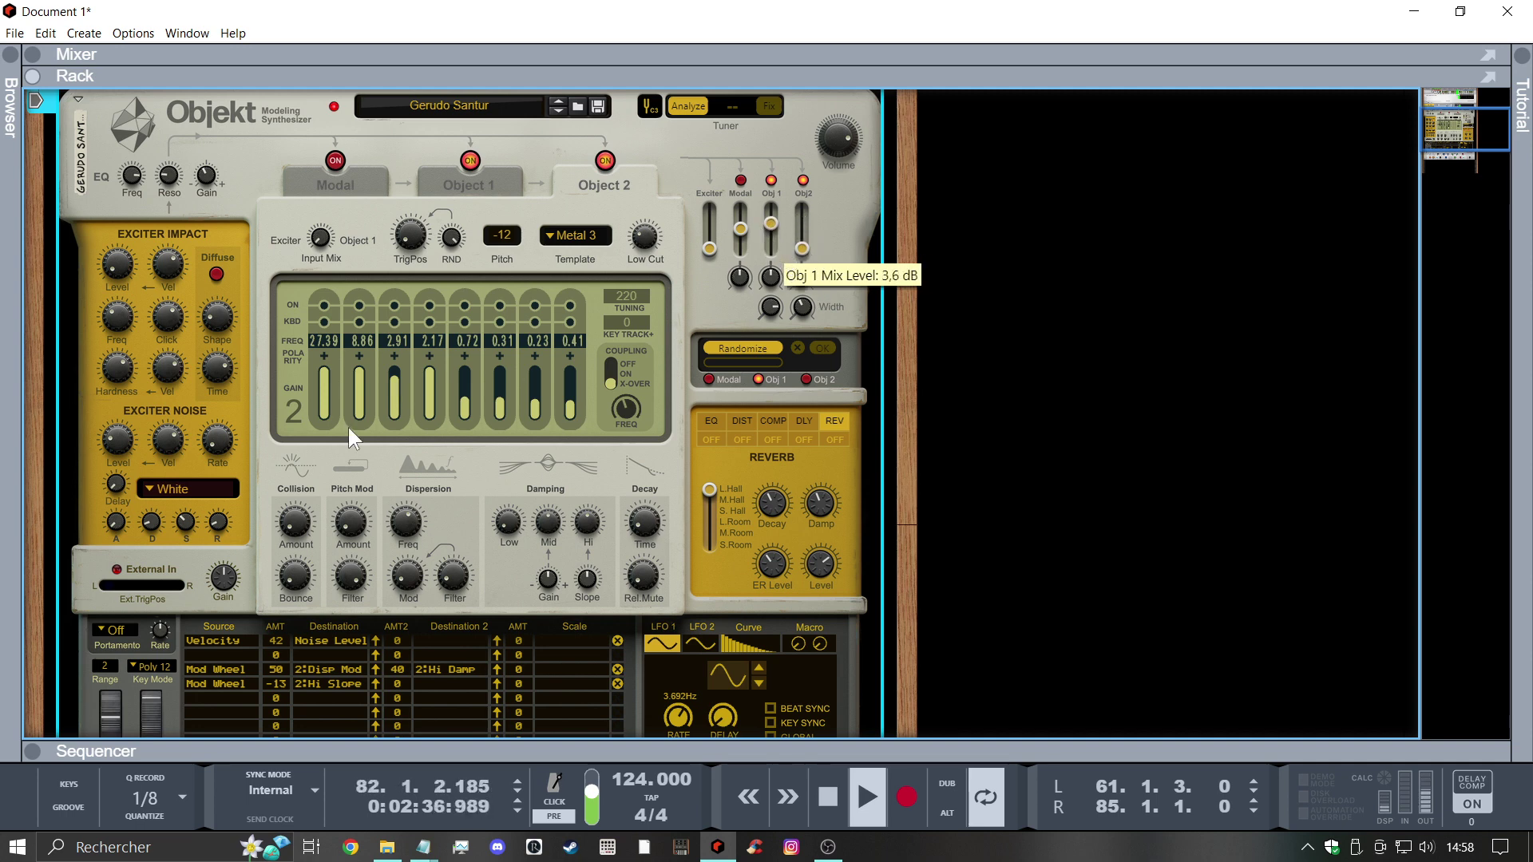
# Set the exciter noise type to Color and raise Object 2's mix level
pyautogui.click(155, 490)
pyautogui.click(193, 537)
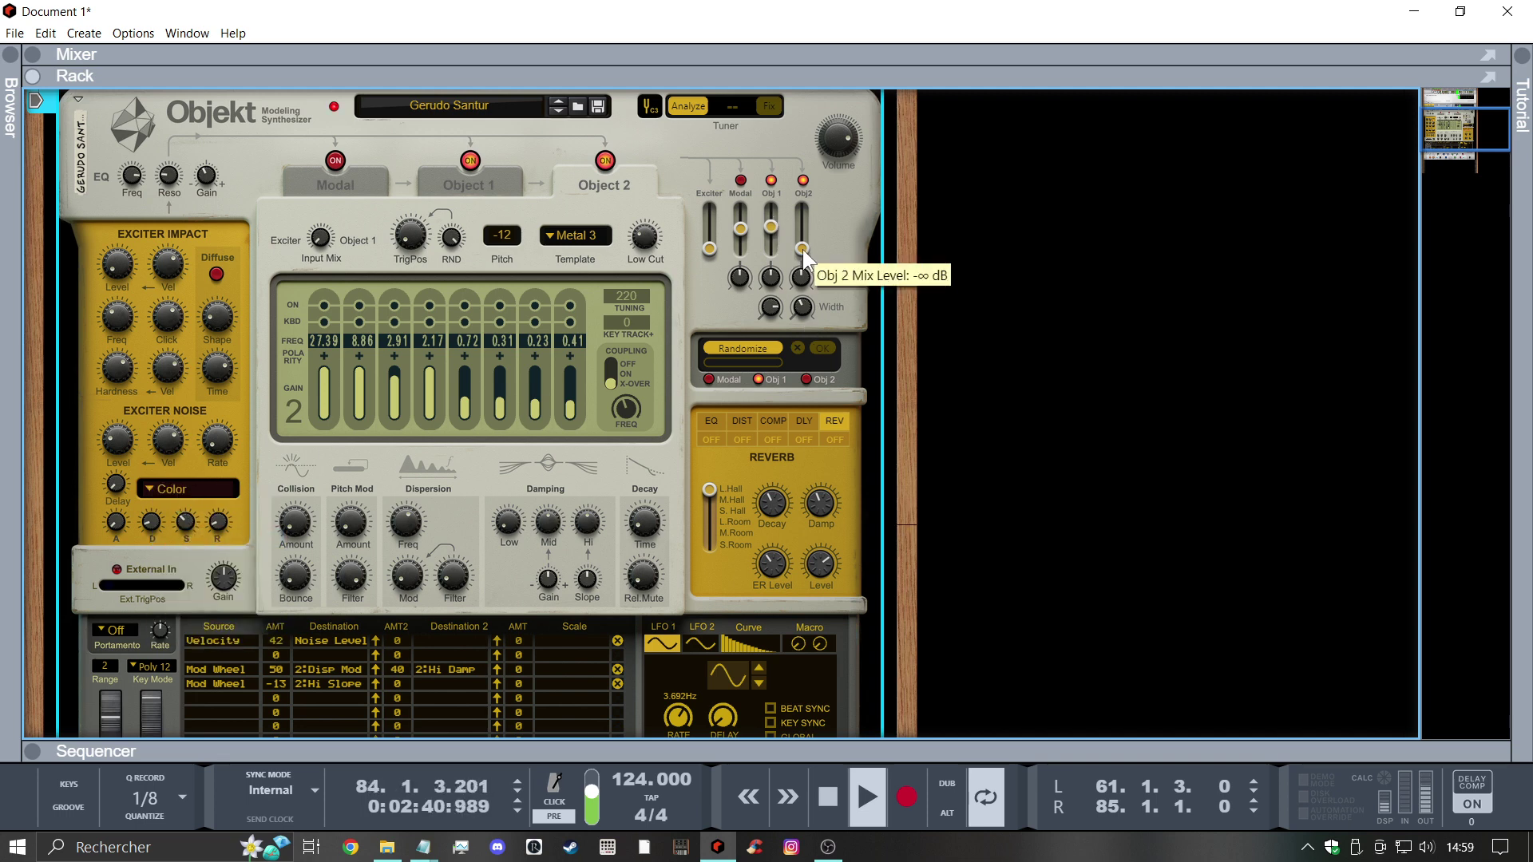
pyautogui.moveTo(802, 249); pyautogui.dragTo(803, 220)
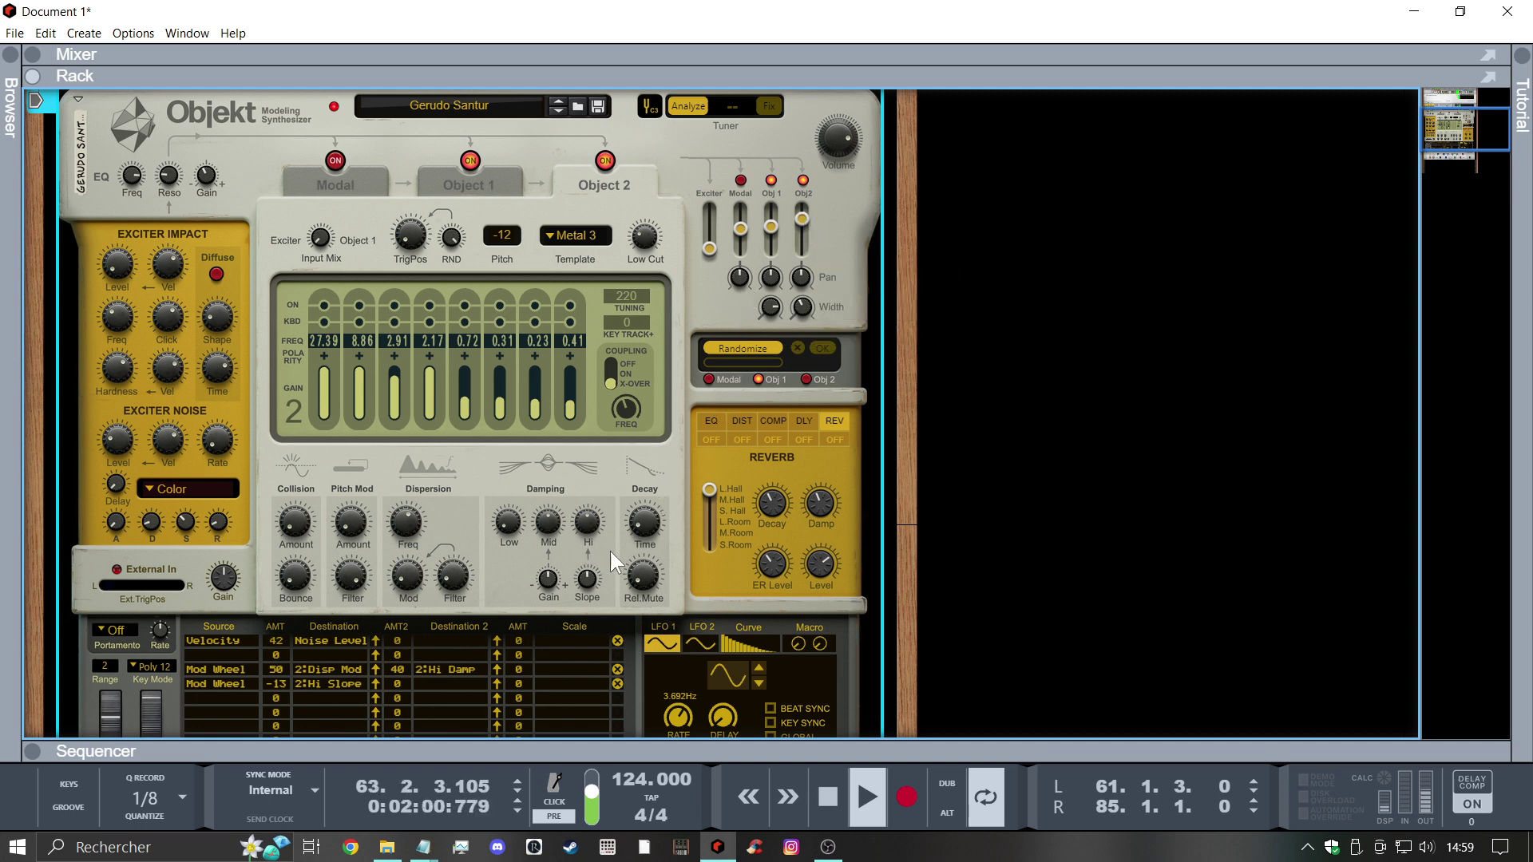
# Set Object 1's decay to 46.1 % and switch on the reverb, delay and compressor effects
pyautogui.click(511, 186)
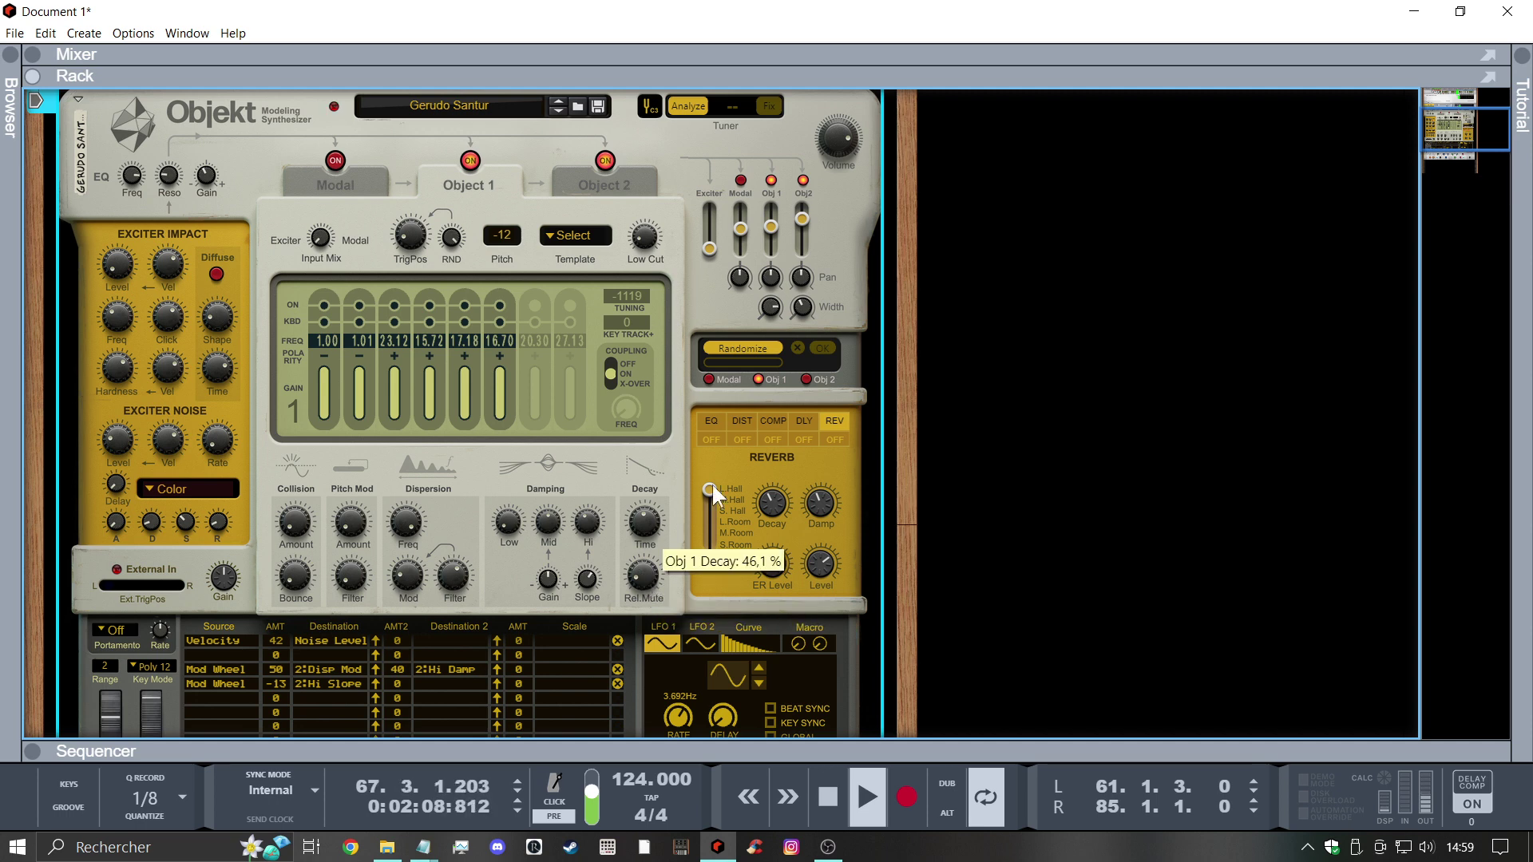
pyautogui.click(834, 437)
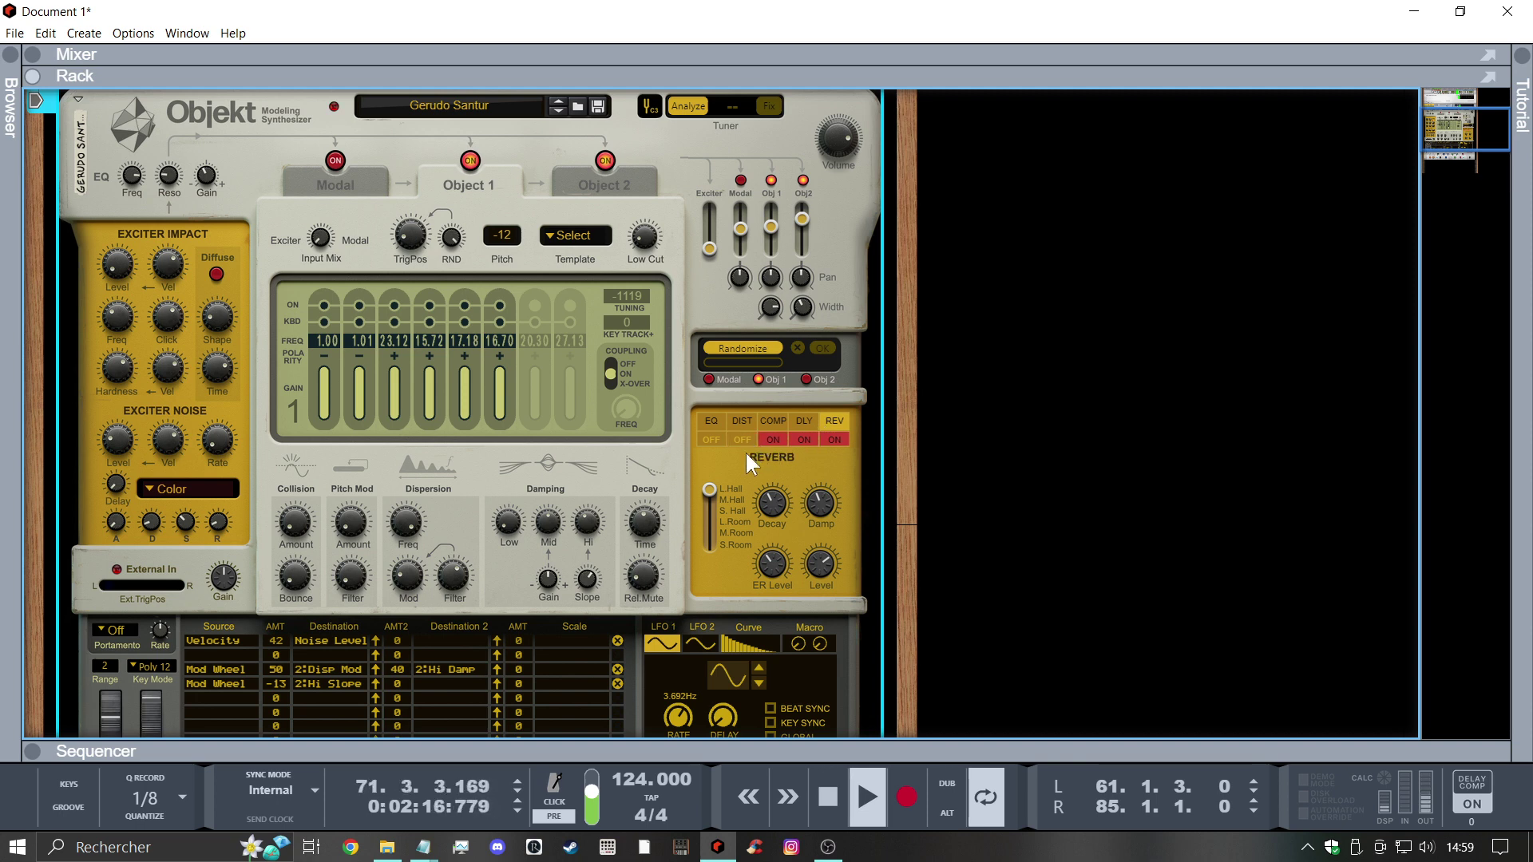
# Try the Ring distortion type with the tone at 33.5 % and a reduced amount, and switch the distortion off
pyautogui.click(736, 427)
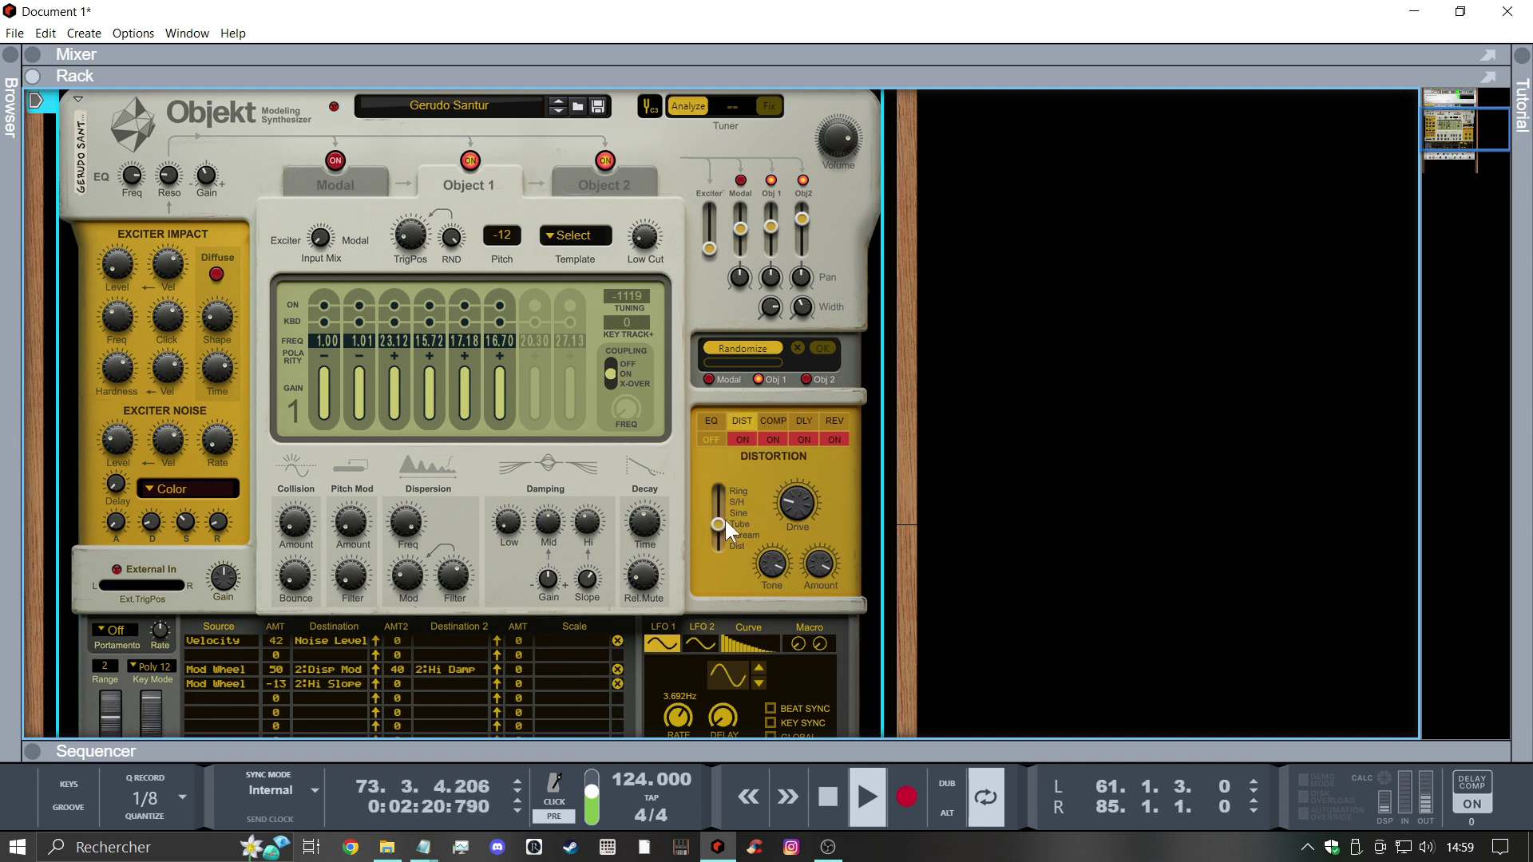
pyautogui.moveTo(724, 519); pyautogui.dragTo(725, 474)
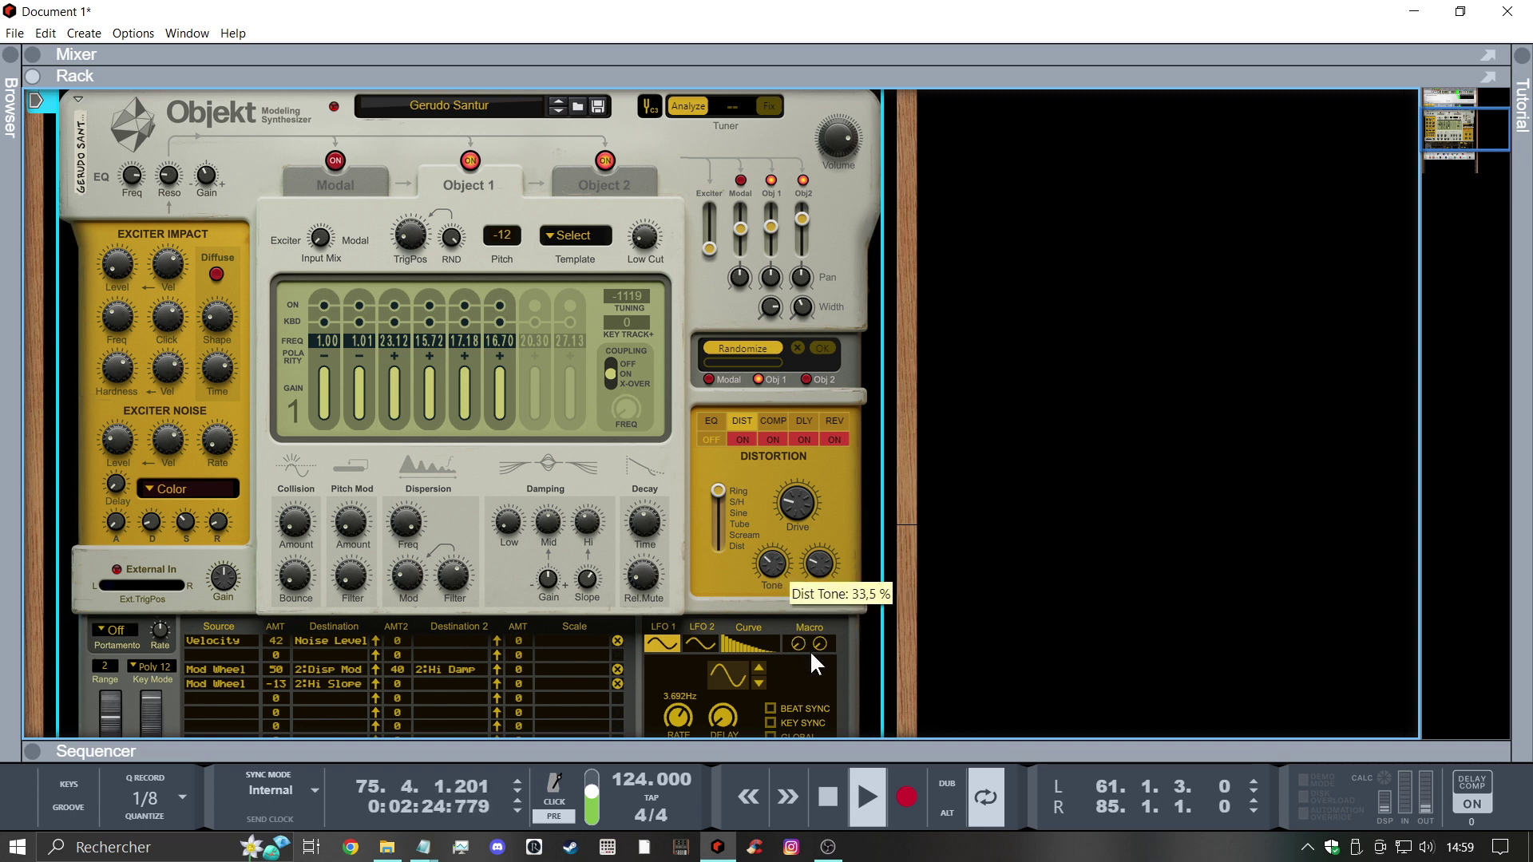
pyautogui.moveTo(809, 650); pyautogui.dragTo(768, 543)
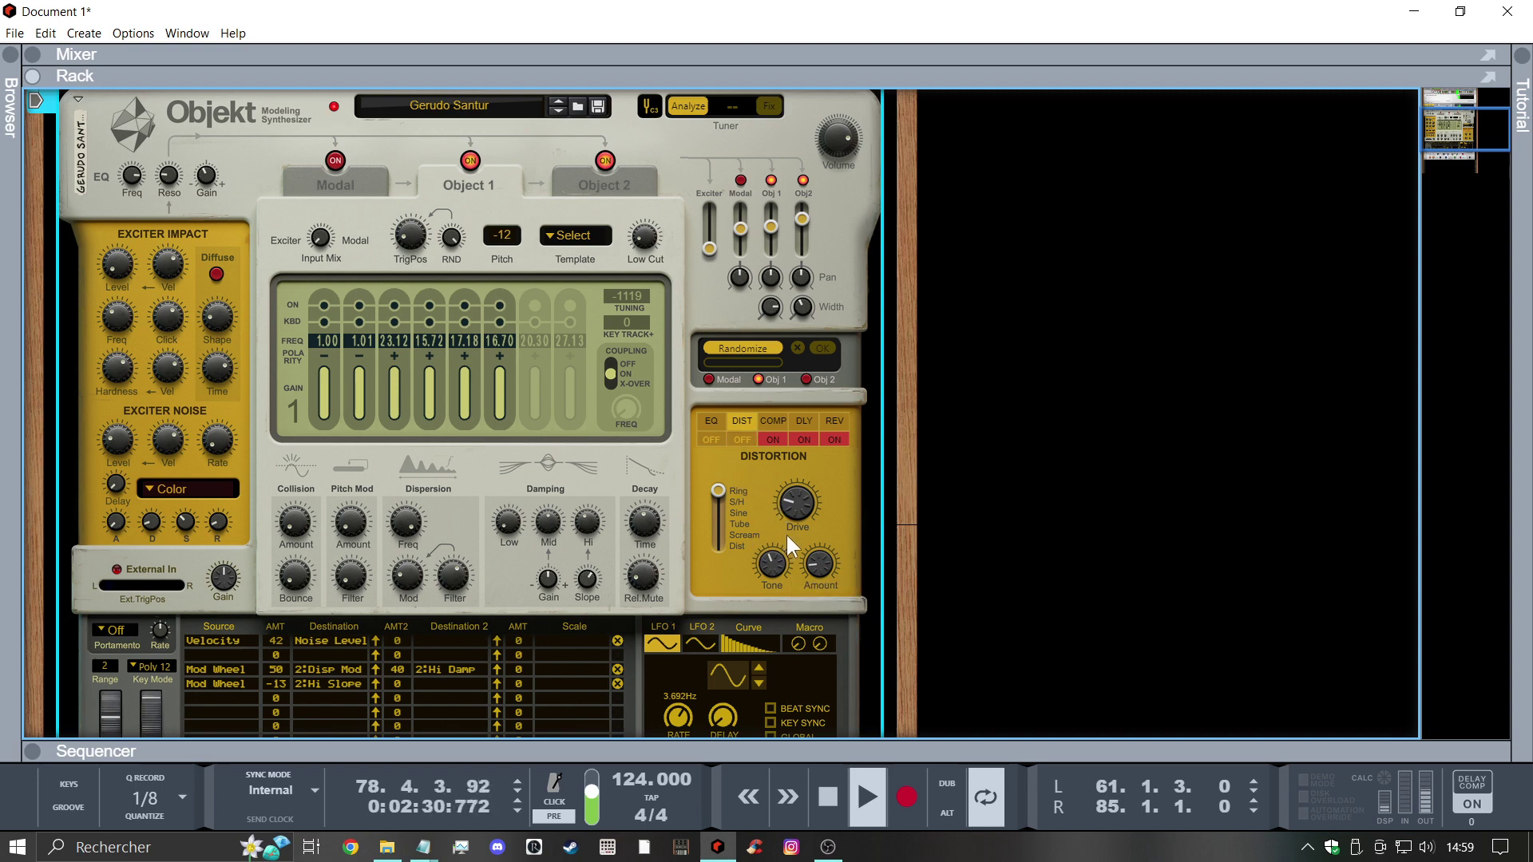
# Enable a high-pass filter at 187.1 Hz in the Gerudo Santur mix channel's Spectrum EQ
pyautogui.scroll(3, 801, 443)
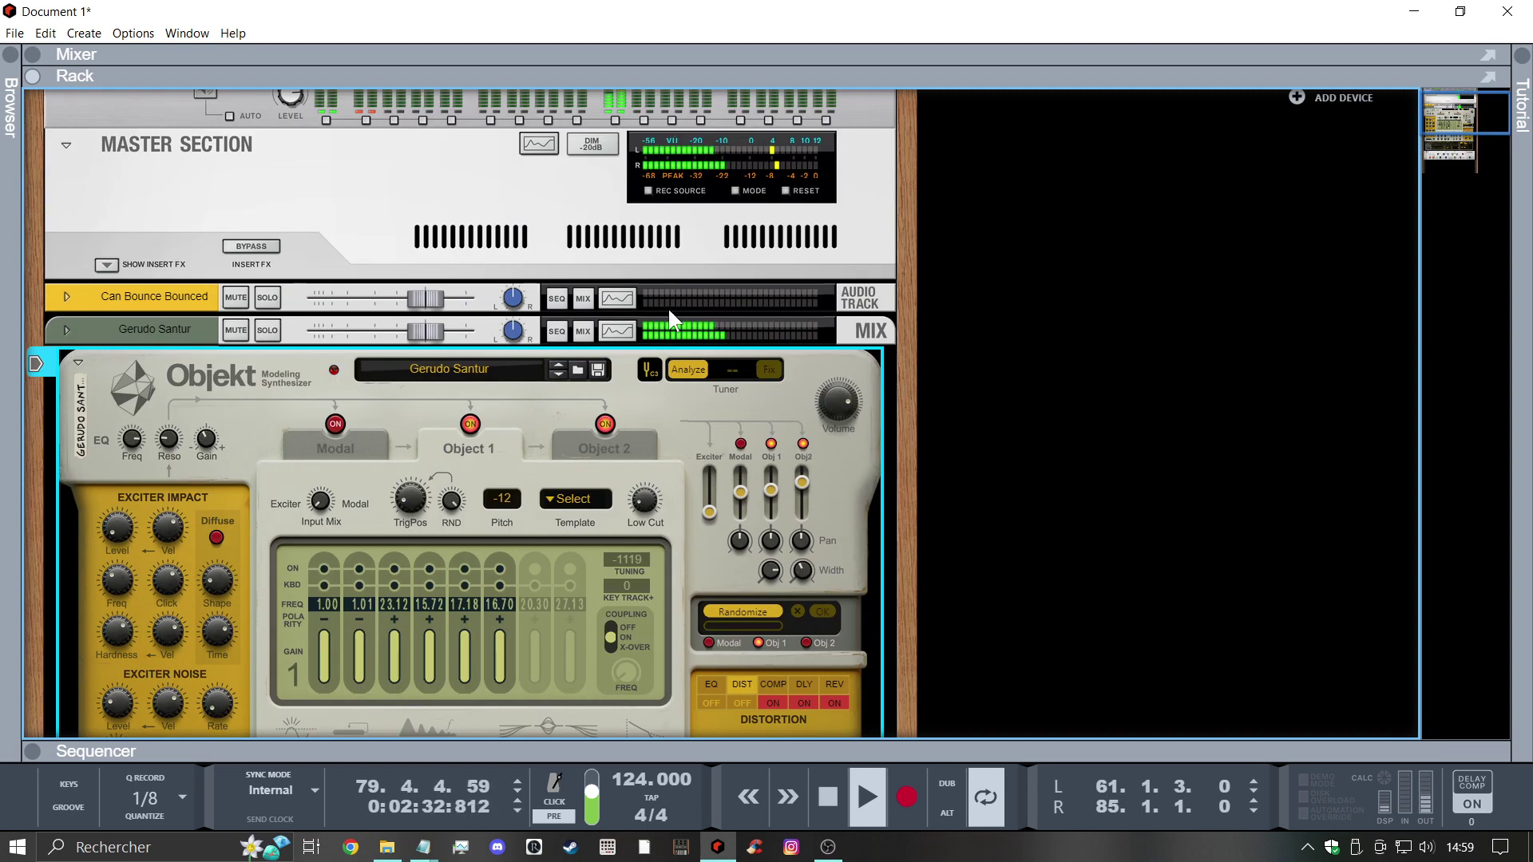
pyautogui.click(631, 333)
pyautogui.click(1047, 254)
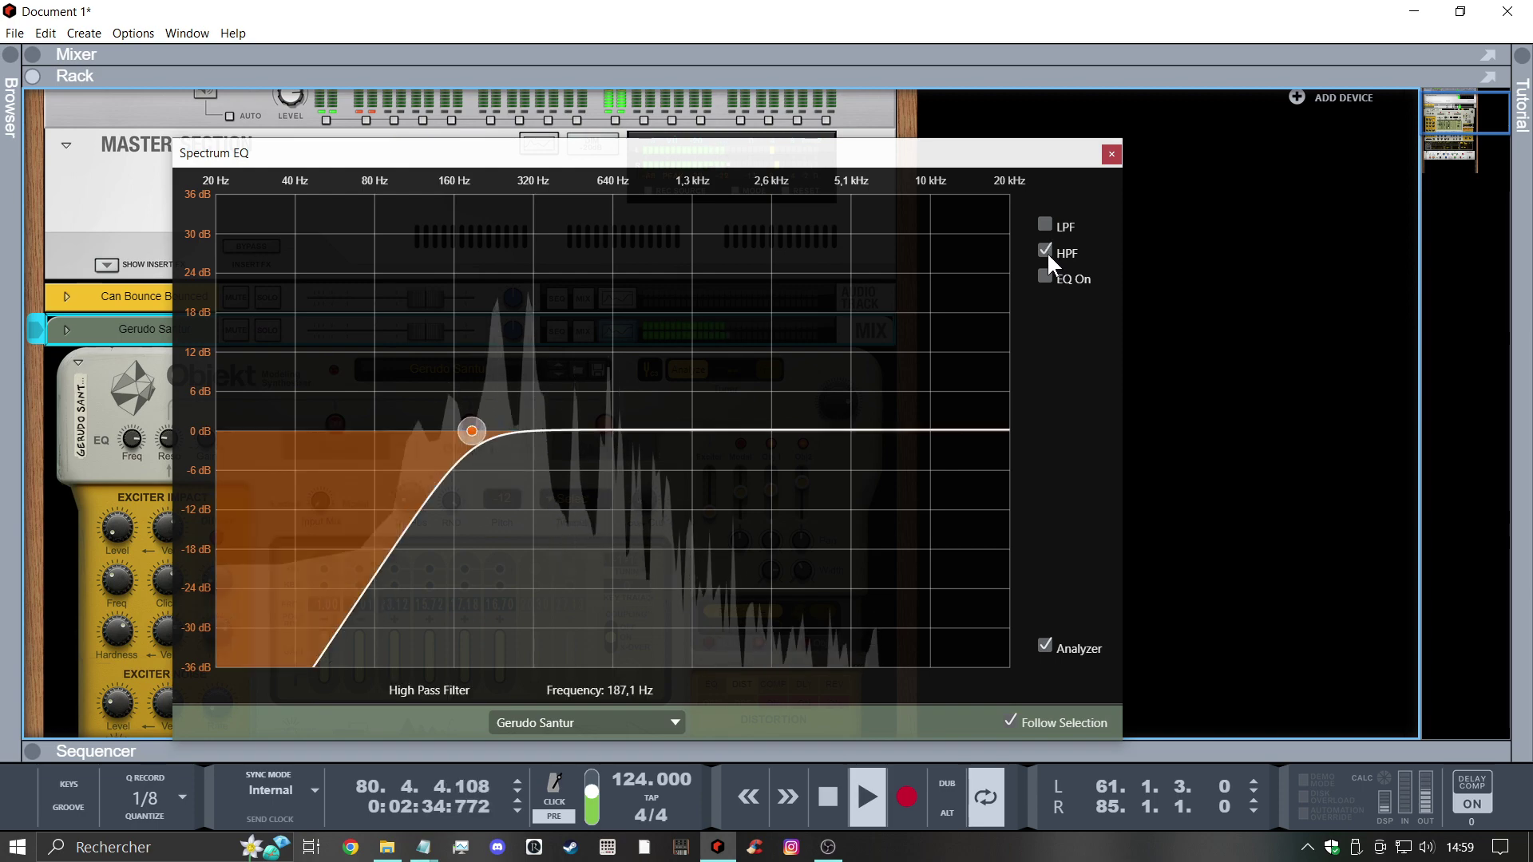
pyautogui.click(1110, 154)
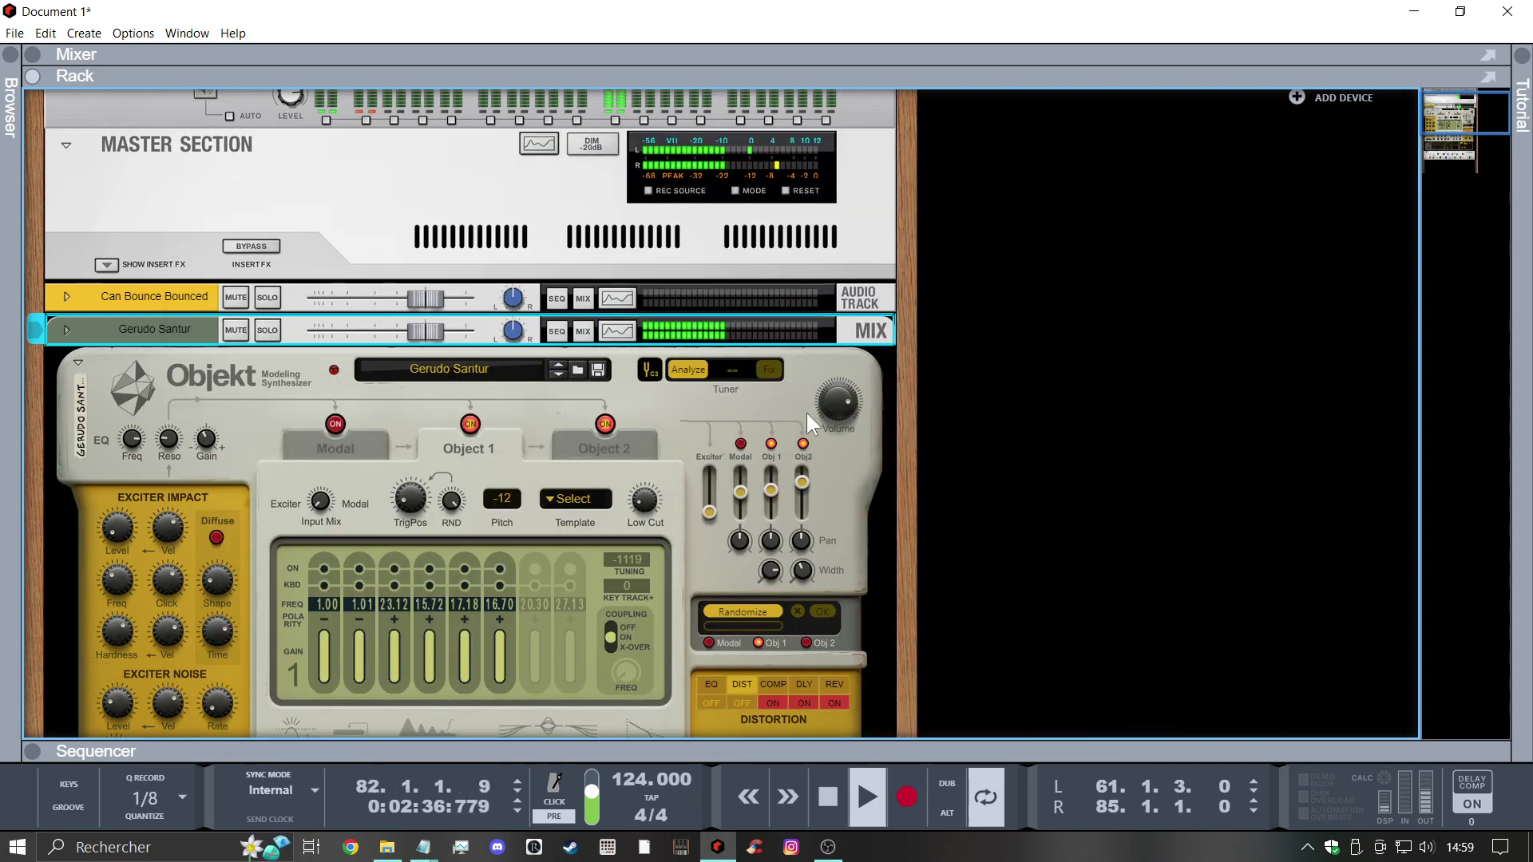
# Stop playback, return to the song start and examine the three Gerudo Santur clips in the sequencer
pyautogui.click(851, 750)
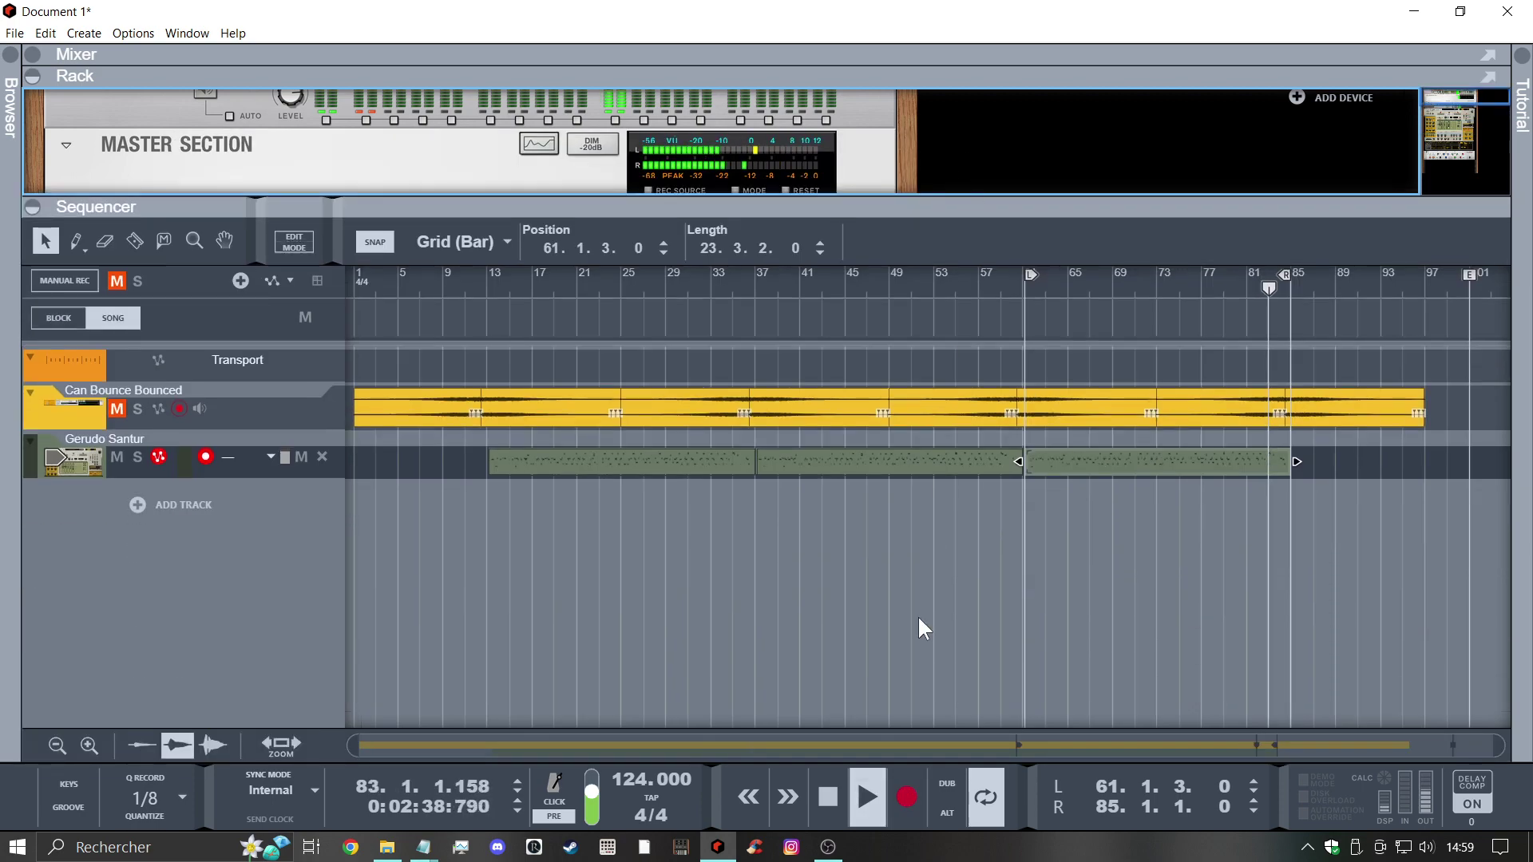
pyautogui.doubleClick(827, 797)
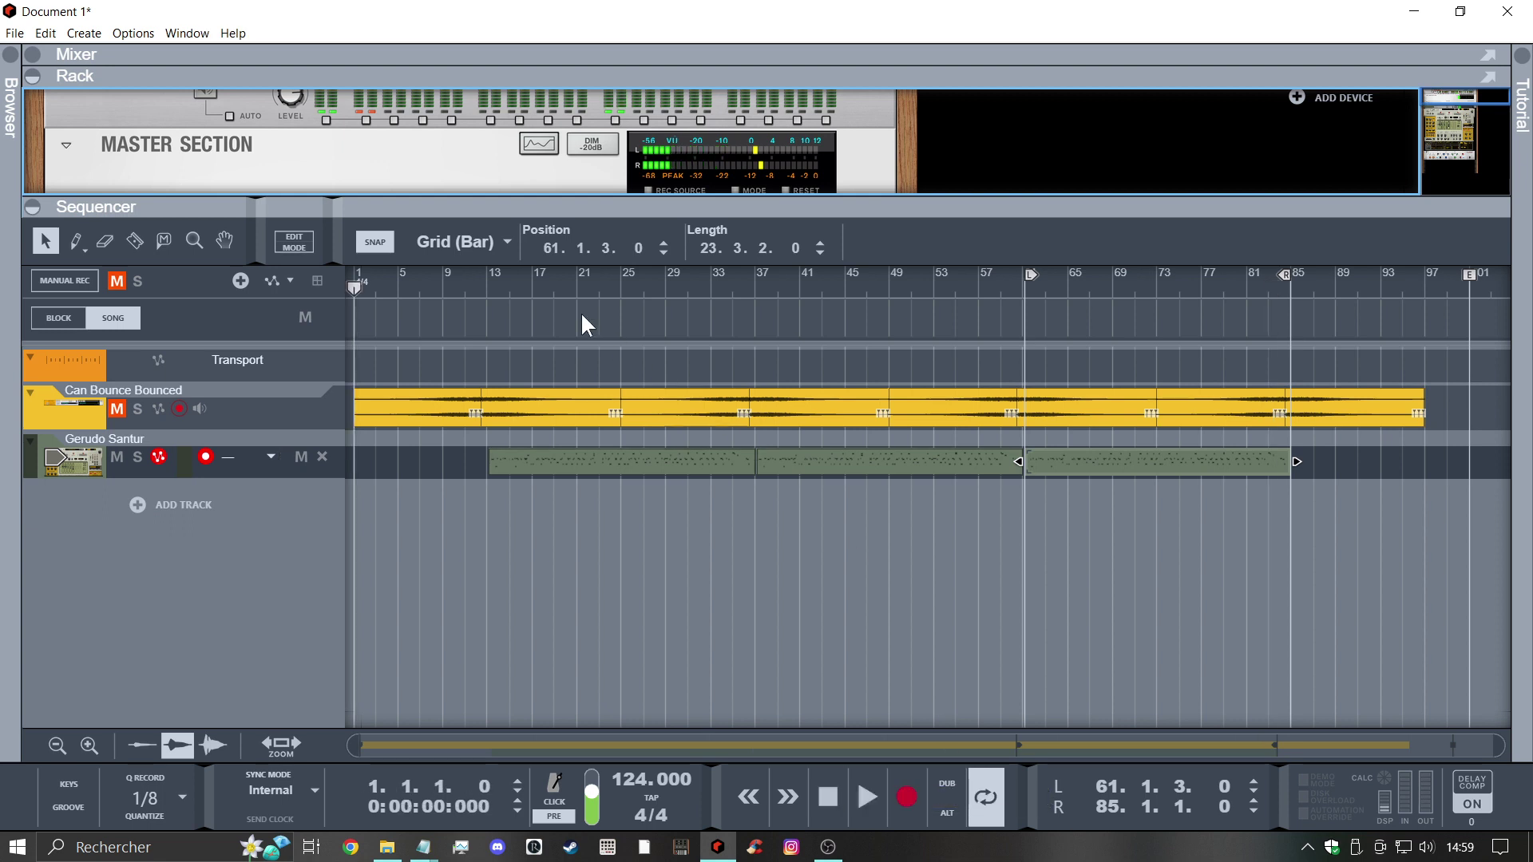
pyautogui.click(679, 457)
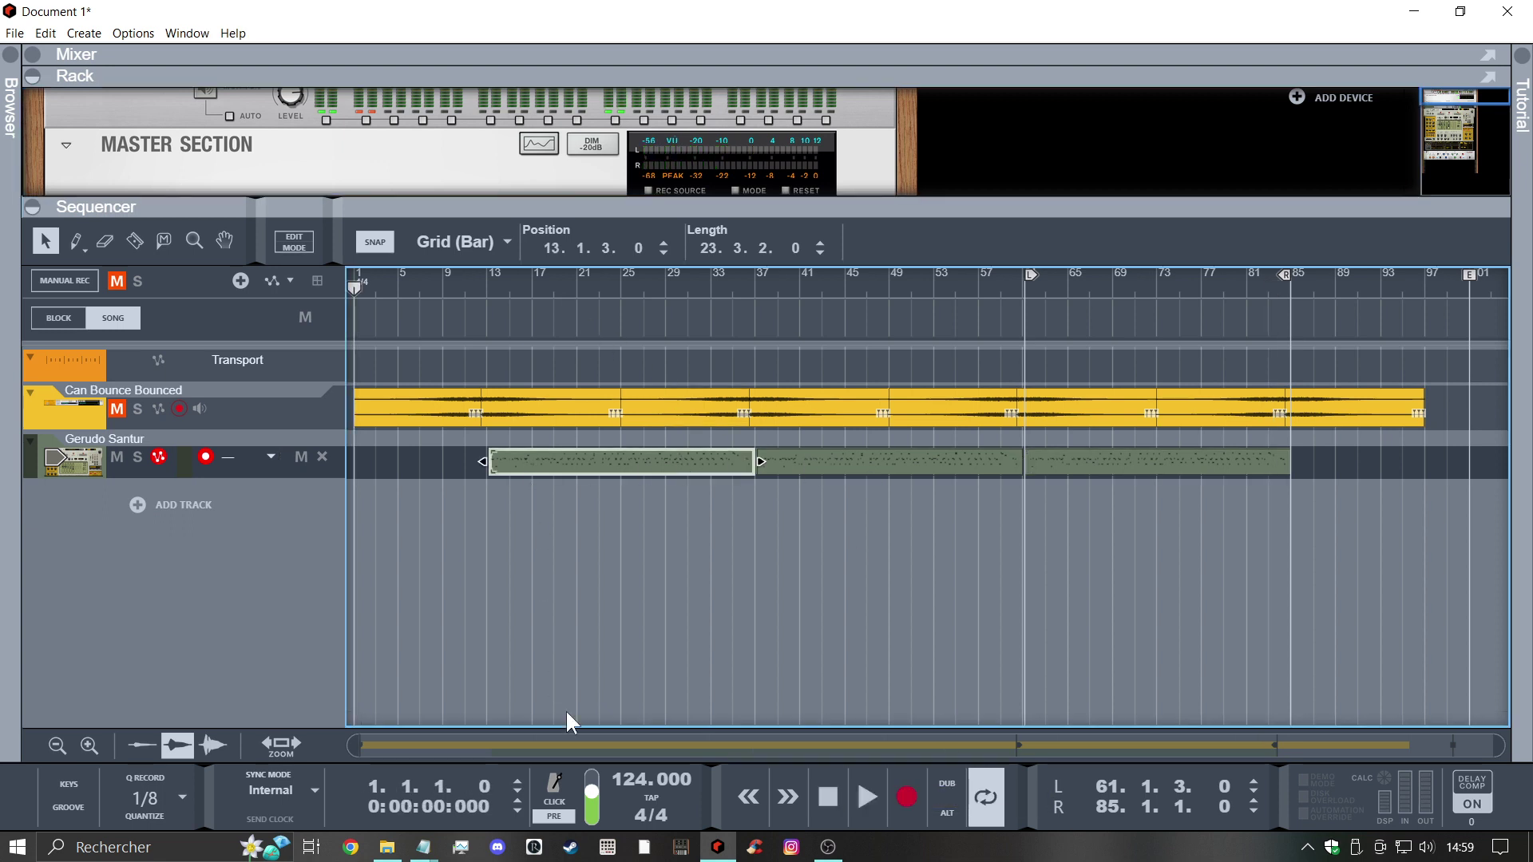
pyautogui.moveTo(1495, 746); pyautogui.dragTo(1048, 733)
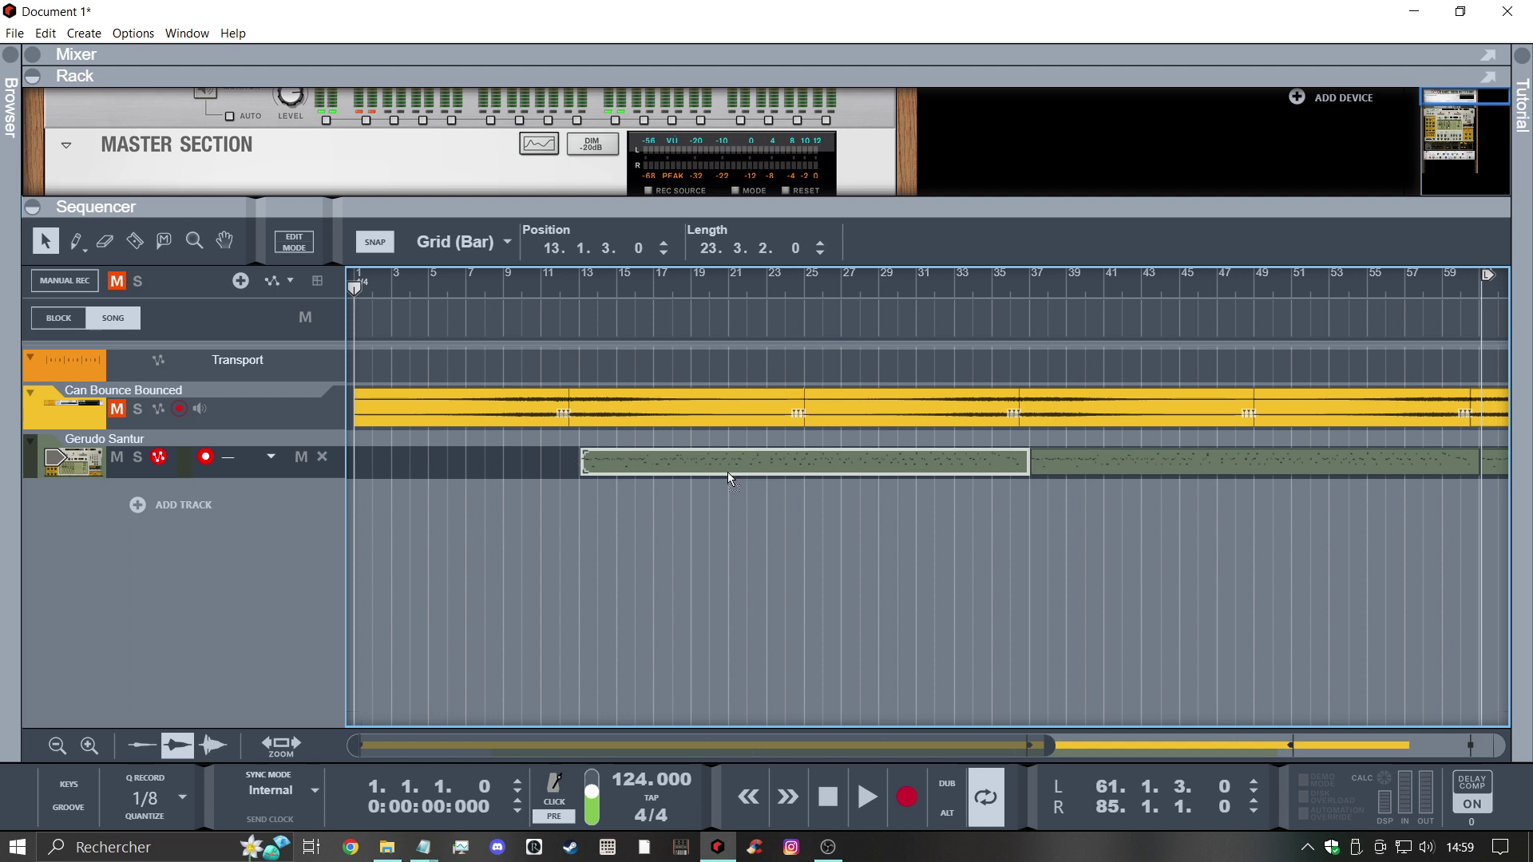
pyautogui.moveTo(728, 475); pyautogui.dragTo(726, 473)
pyautogui.moveTo(913, 468); pyautogui.dragTo(1363, 467)
pyautogui.moveTo(1018, 745); pyautogui.dragTo(1181, 738)
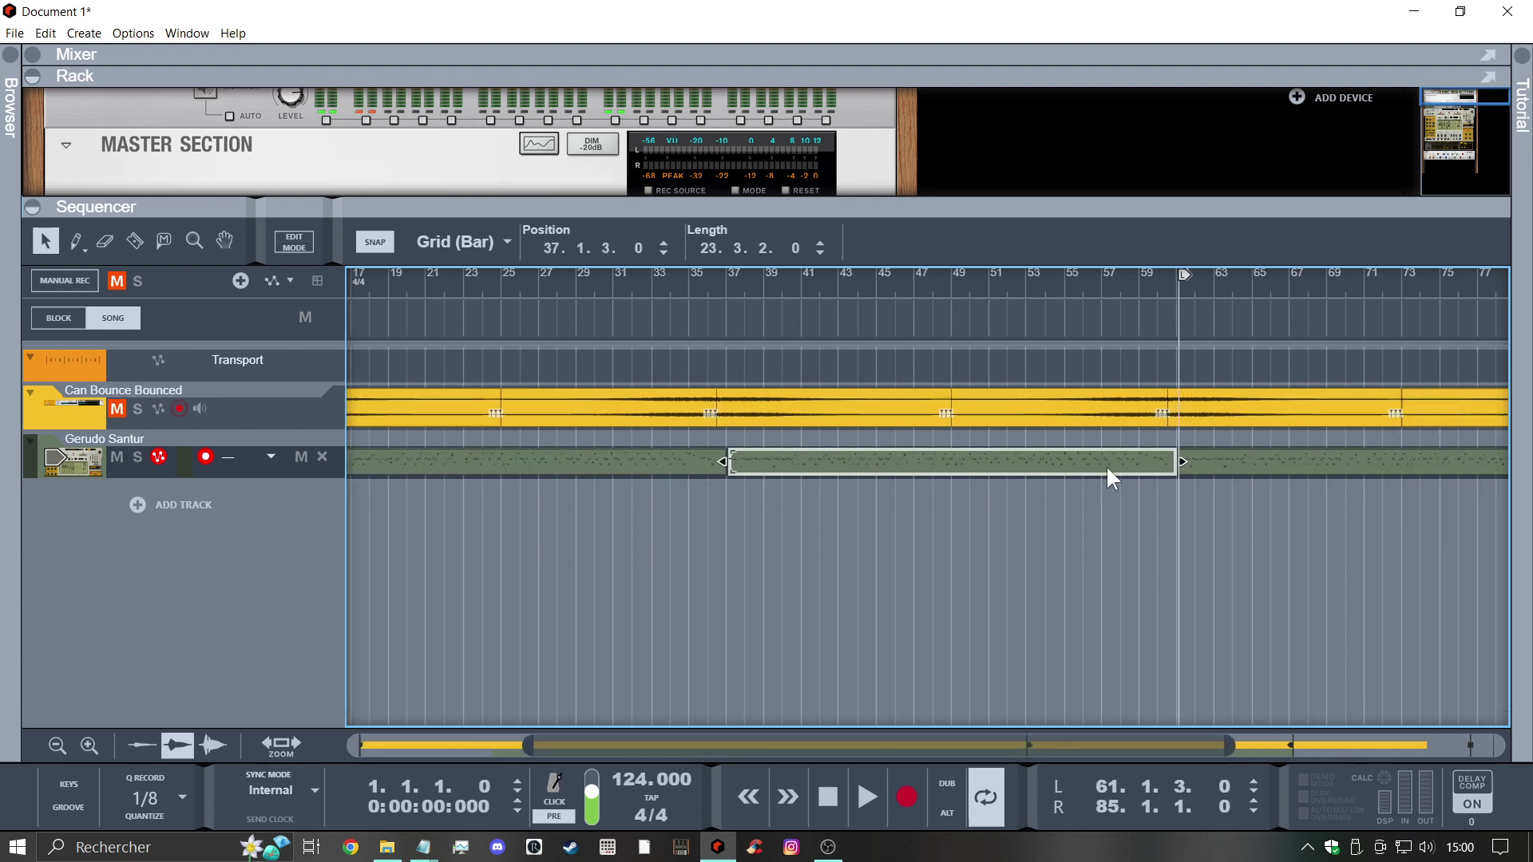
pyautogui.hotkey('ctrl', 'd')
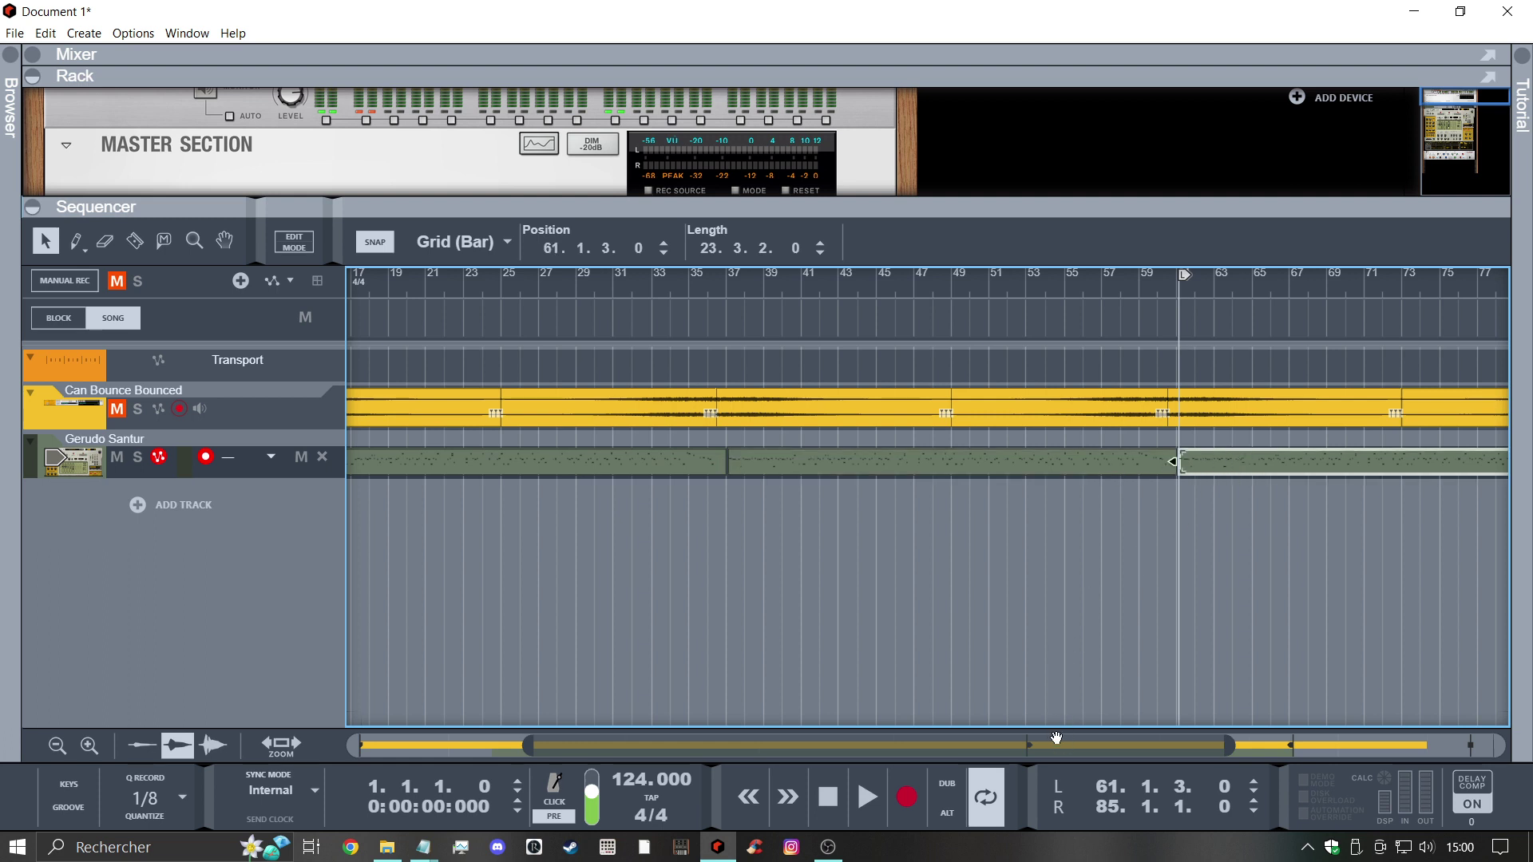
pyautogui.moveTo(1057, 739); pyautogui.dragTo(525, 729)
# Play the song from bar 13, and stop and return to the start
pyautogui.click(572, 281)
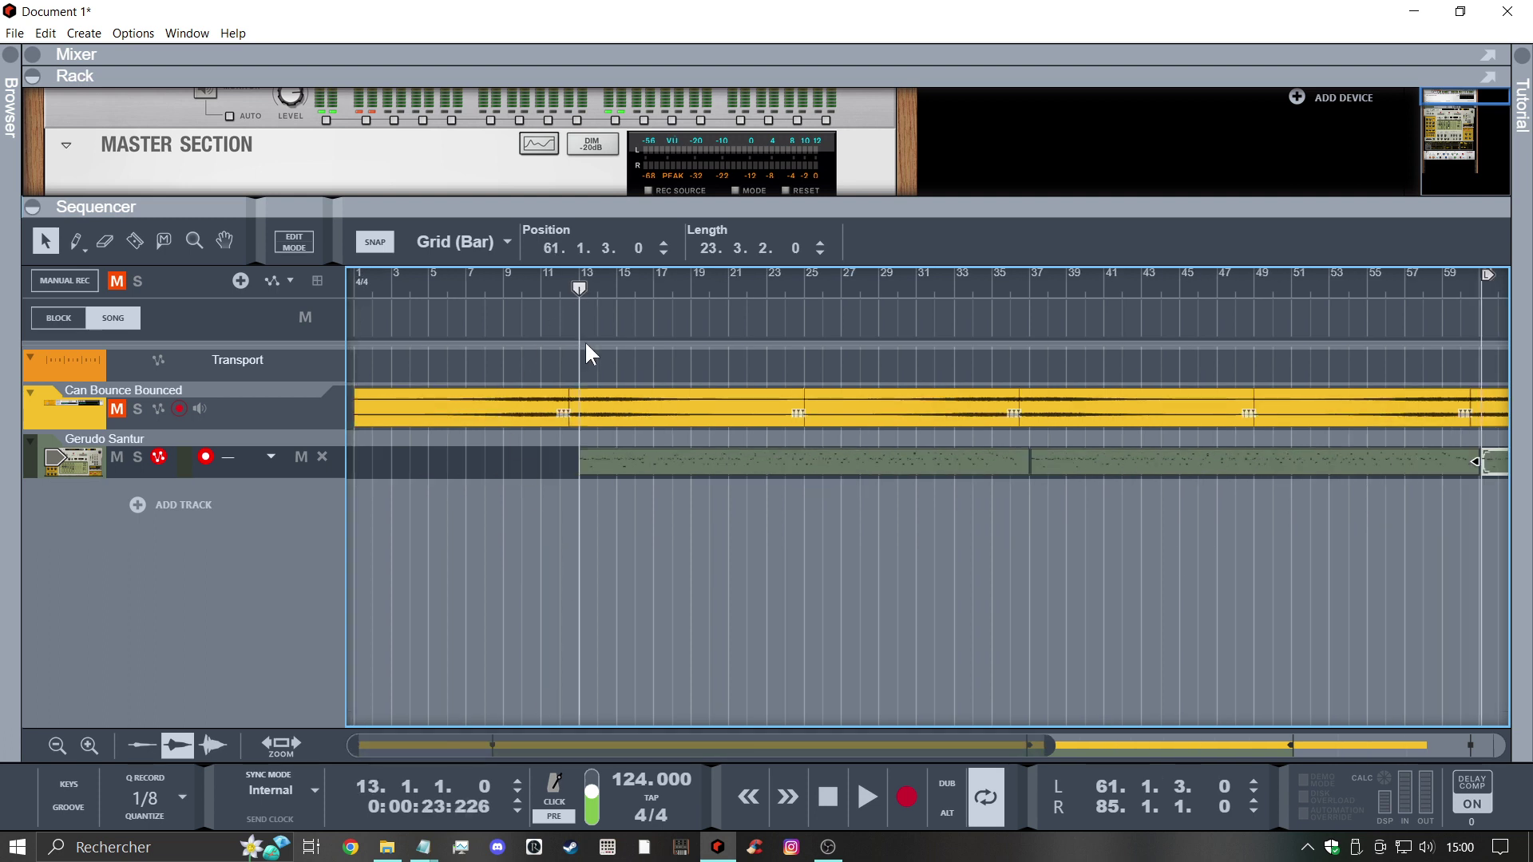
pyautogui.click(867, 796)
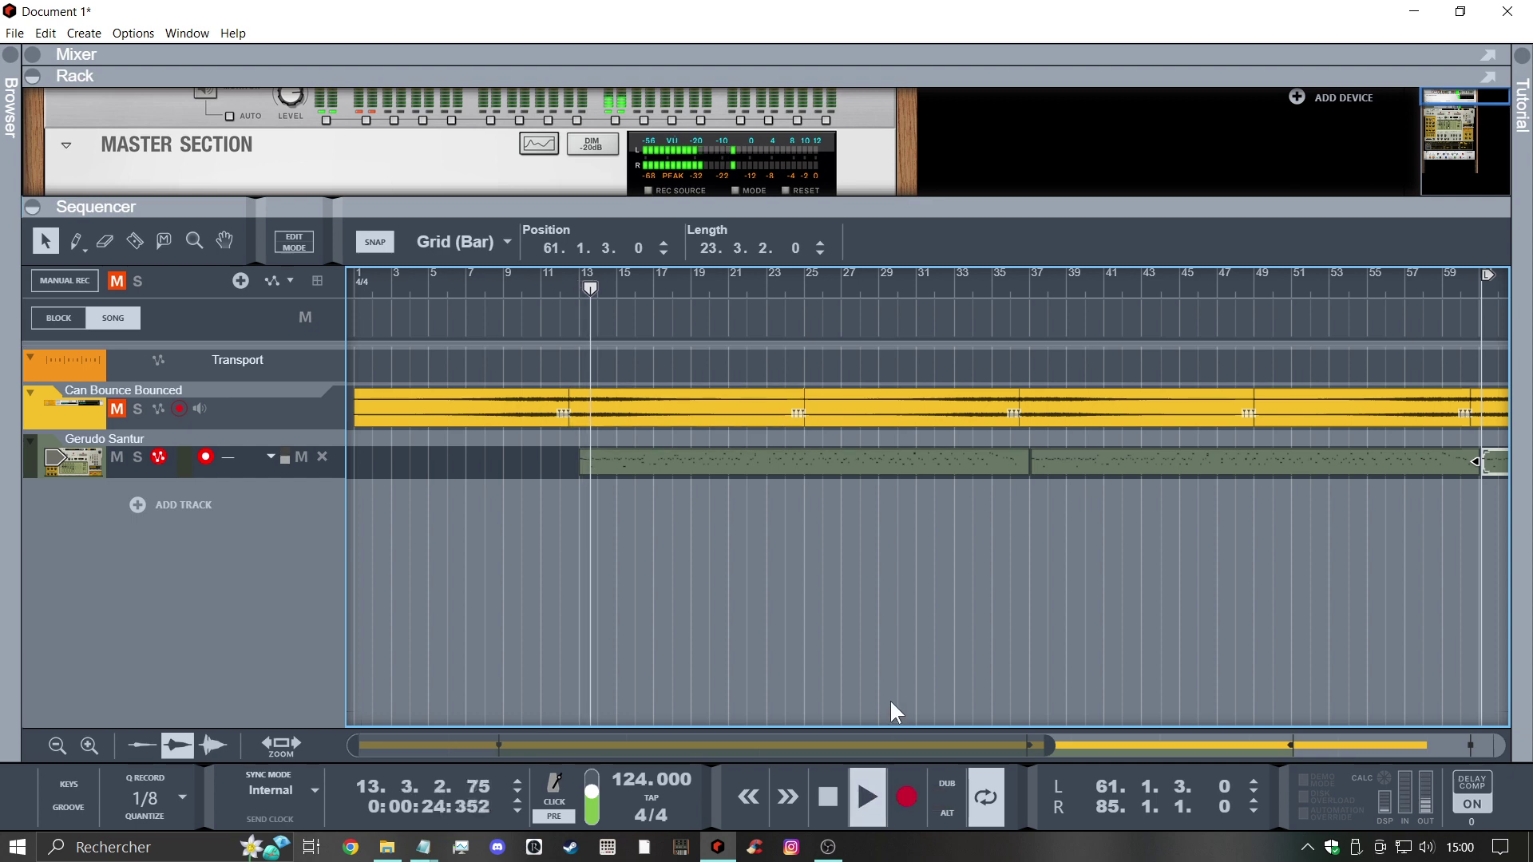
pyautogui.doubleClick(824, 808)
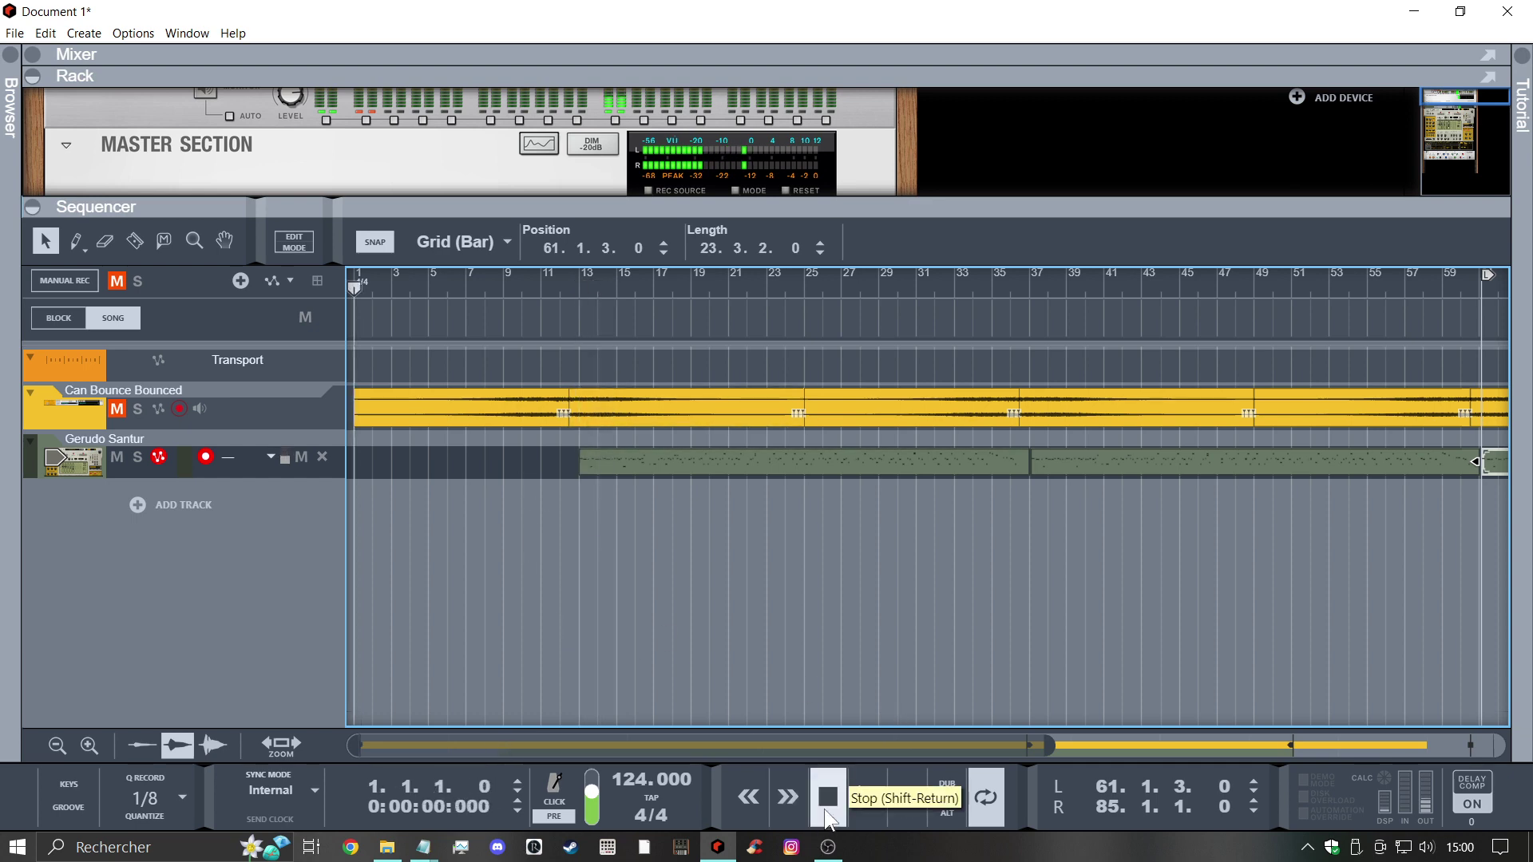
# Unmute the Can Bounce Bounced track and play the song from the beginning
pyautogui.click(117, 409)
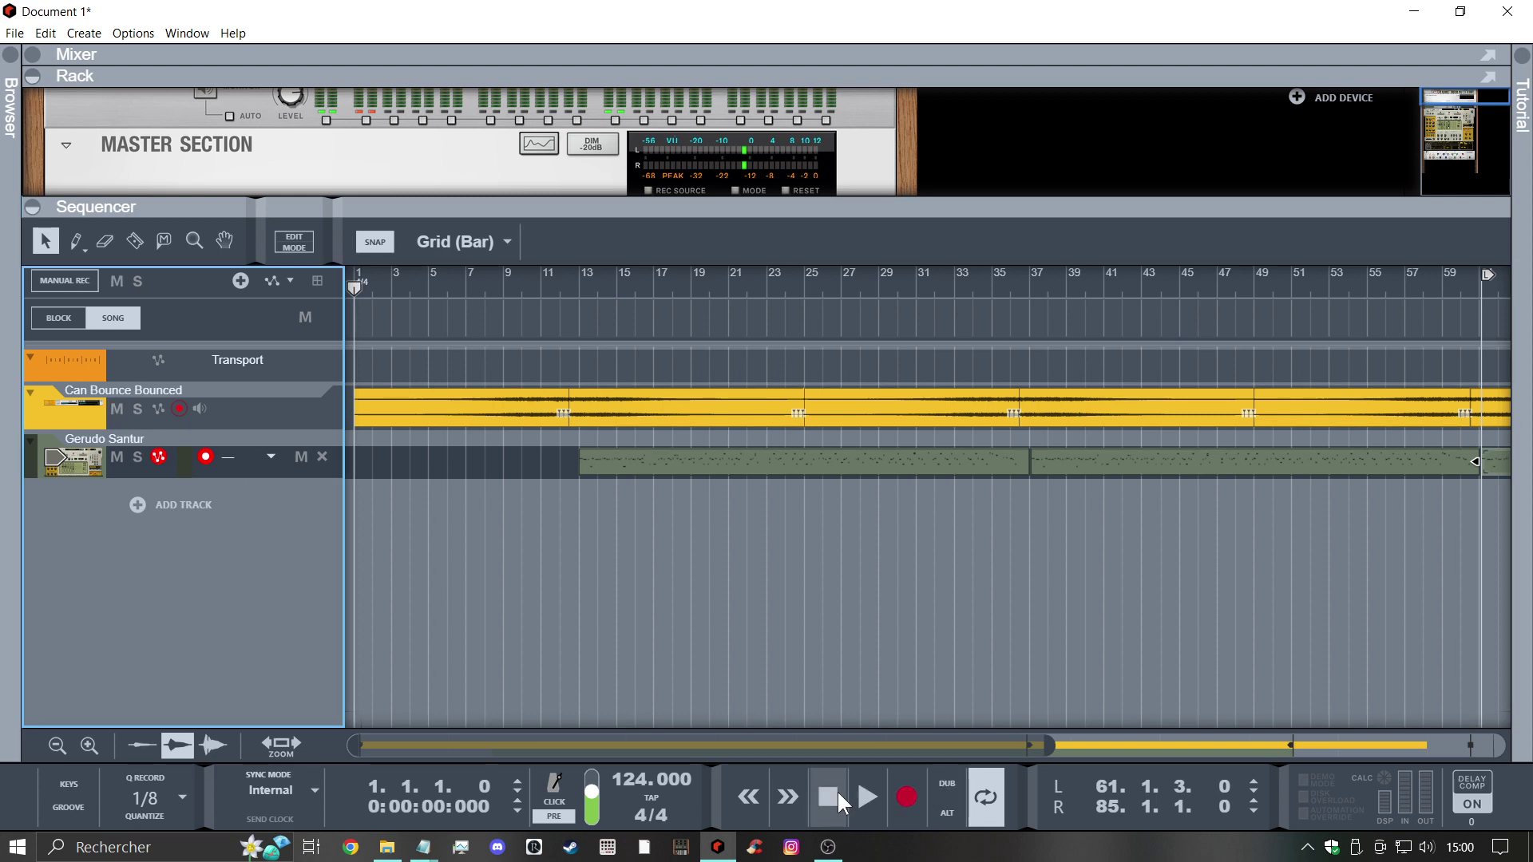
pyautogui.click(867, 797)
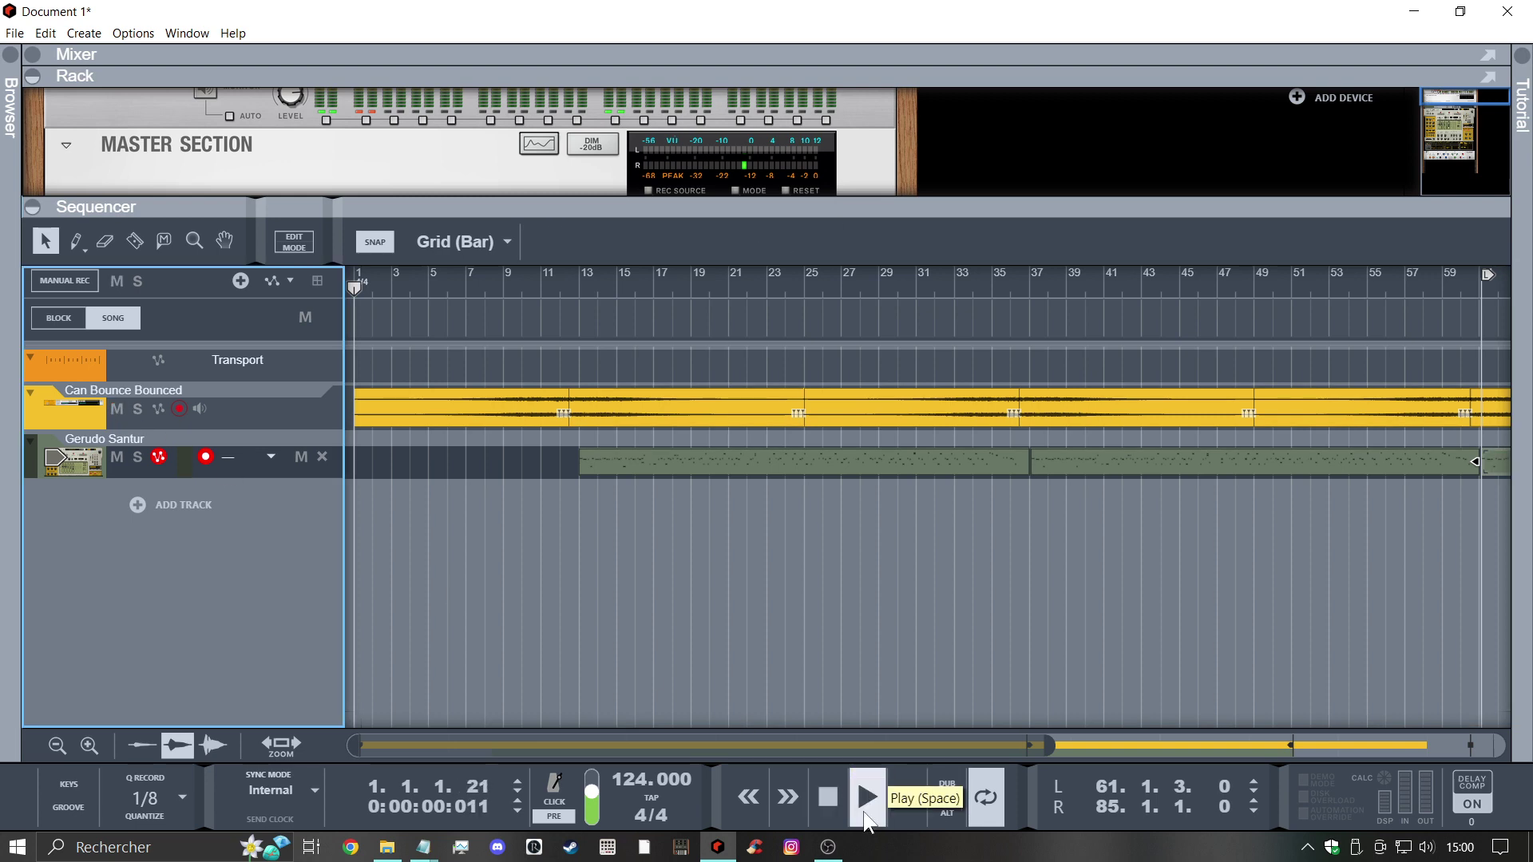
pyautogui.click(980, 819)
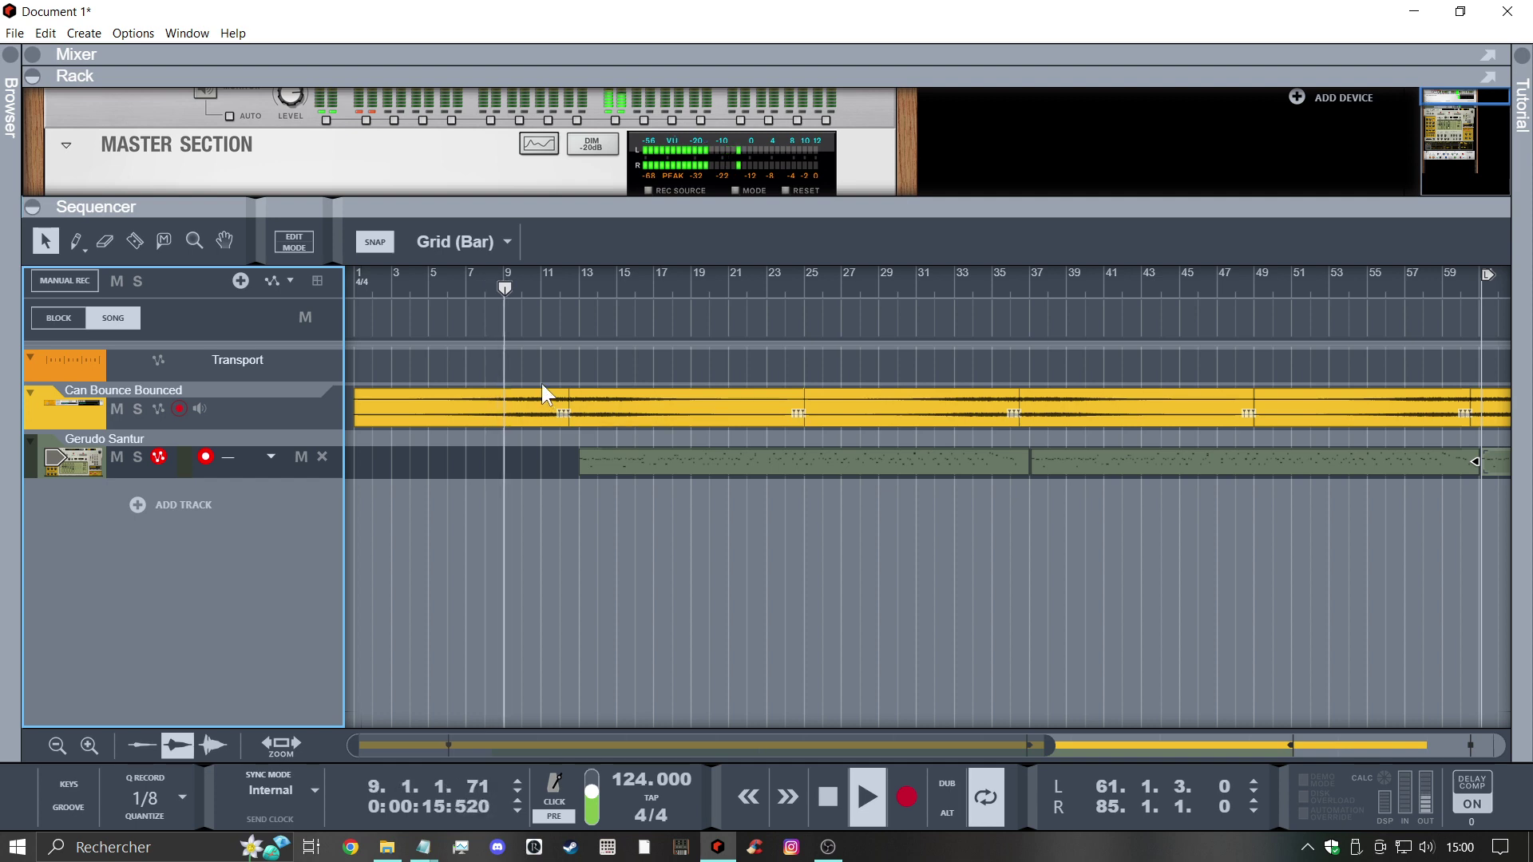
# Select the first two Can Bounce Bounced clips and enlarge their waveform display to examine the crossfading audio
pyautogui.moveTo(540, 349); pyautogui.dragTo(669, 429)
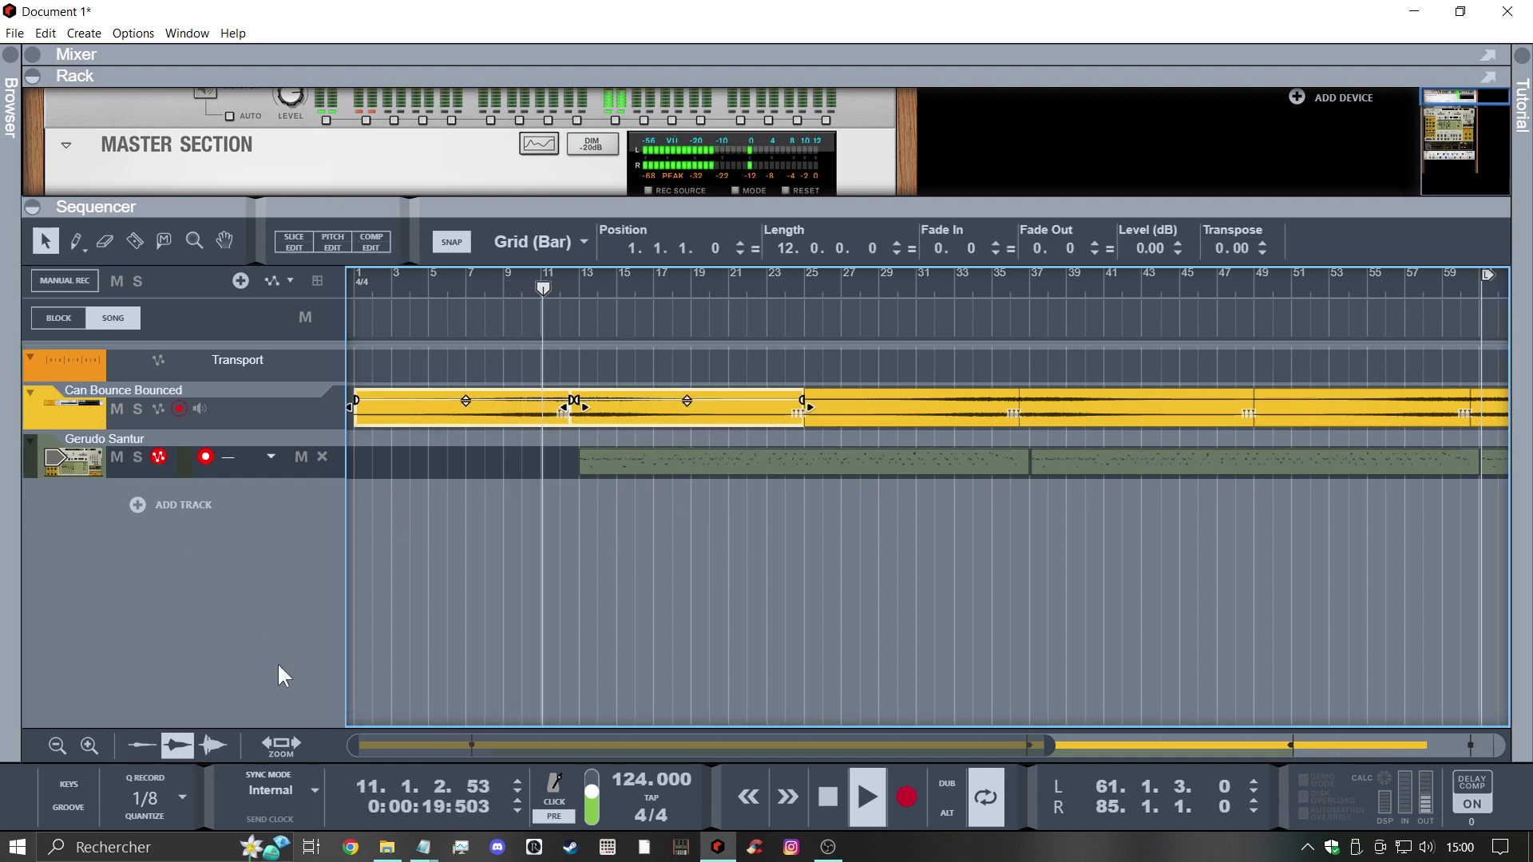
pyautogui.click(222, 744)
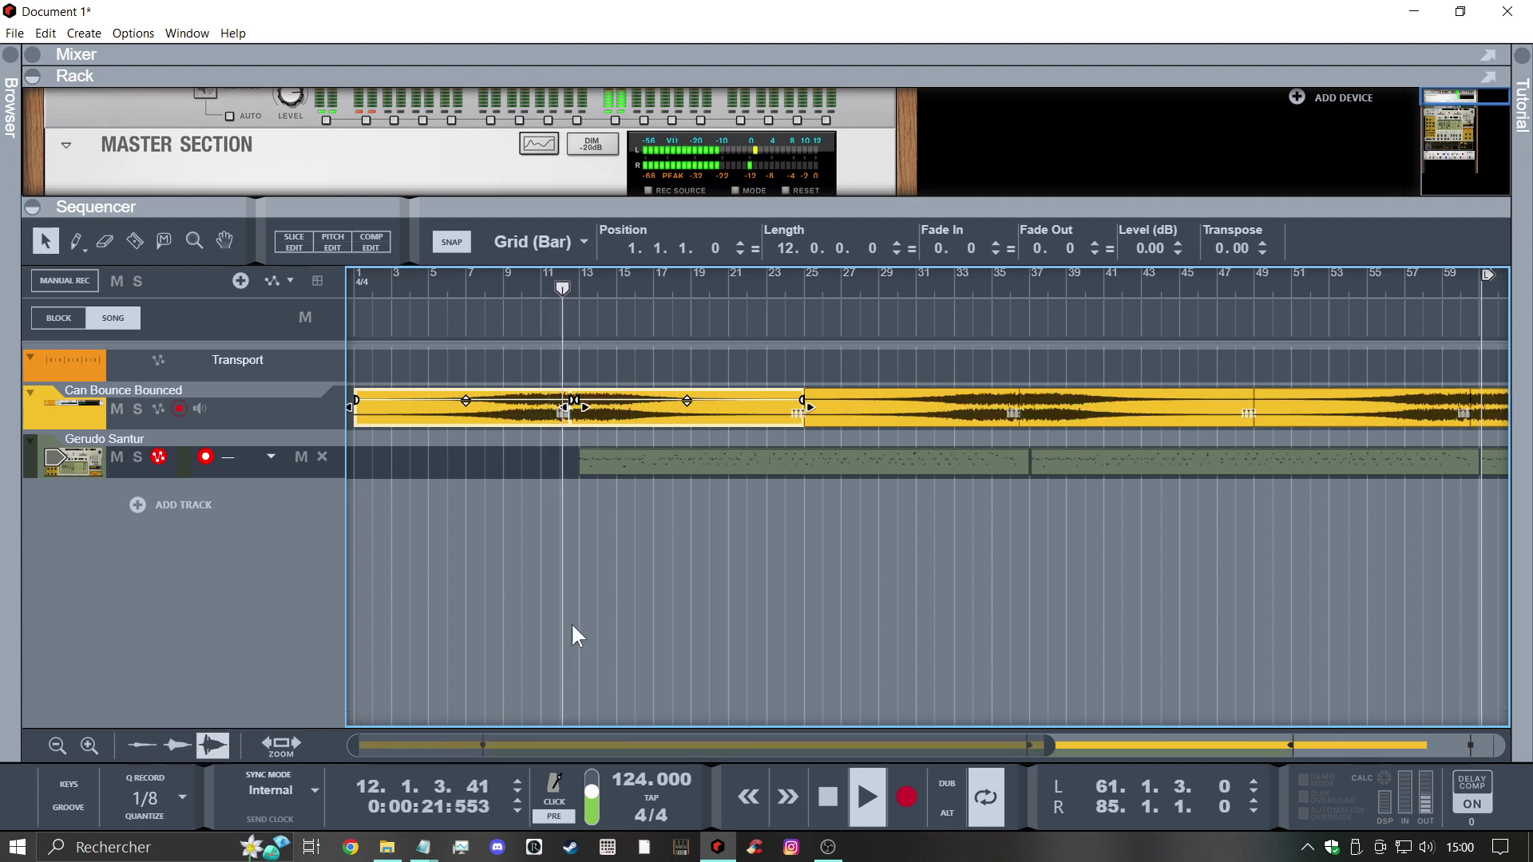
pyautogui.scroll(2, 605, 548)
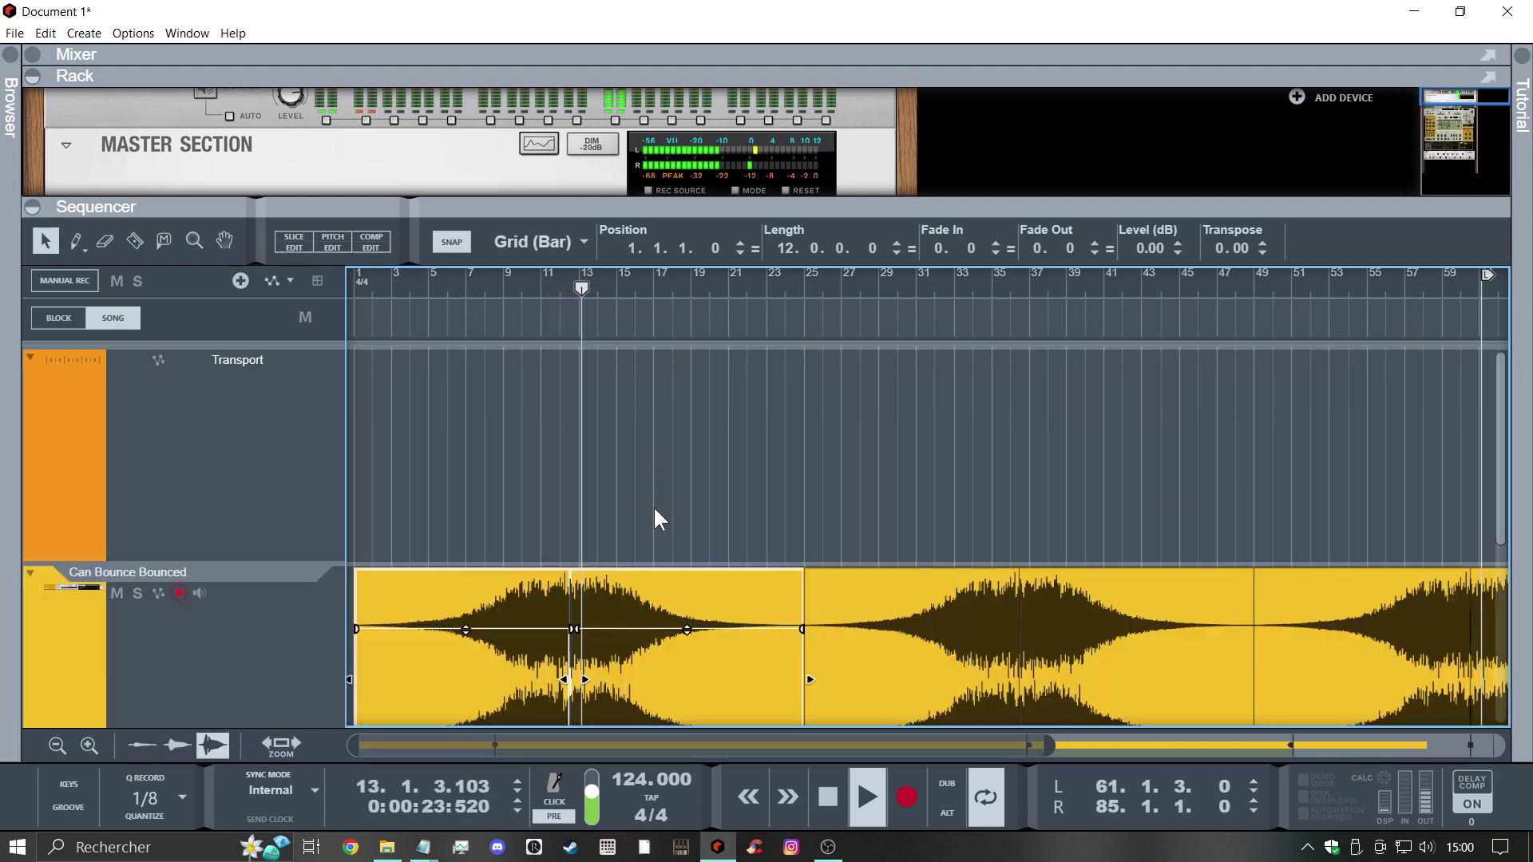
# Examine the first two Gerudo Santur clips below the Can Bounce Bounced audio during playback
pyautogui.scroll(-3, 655, 511)
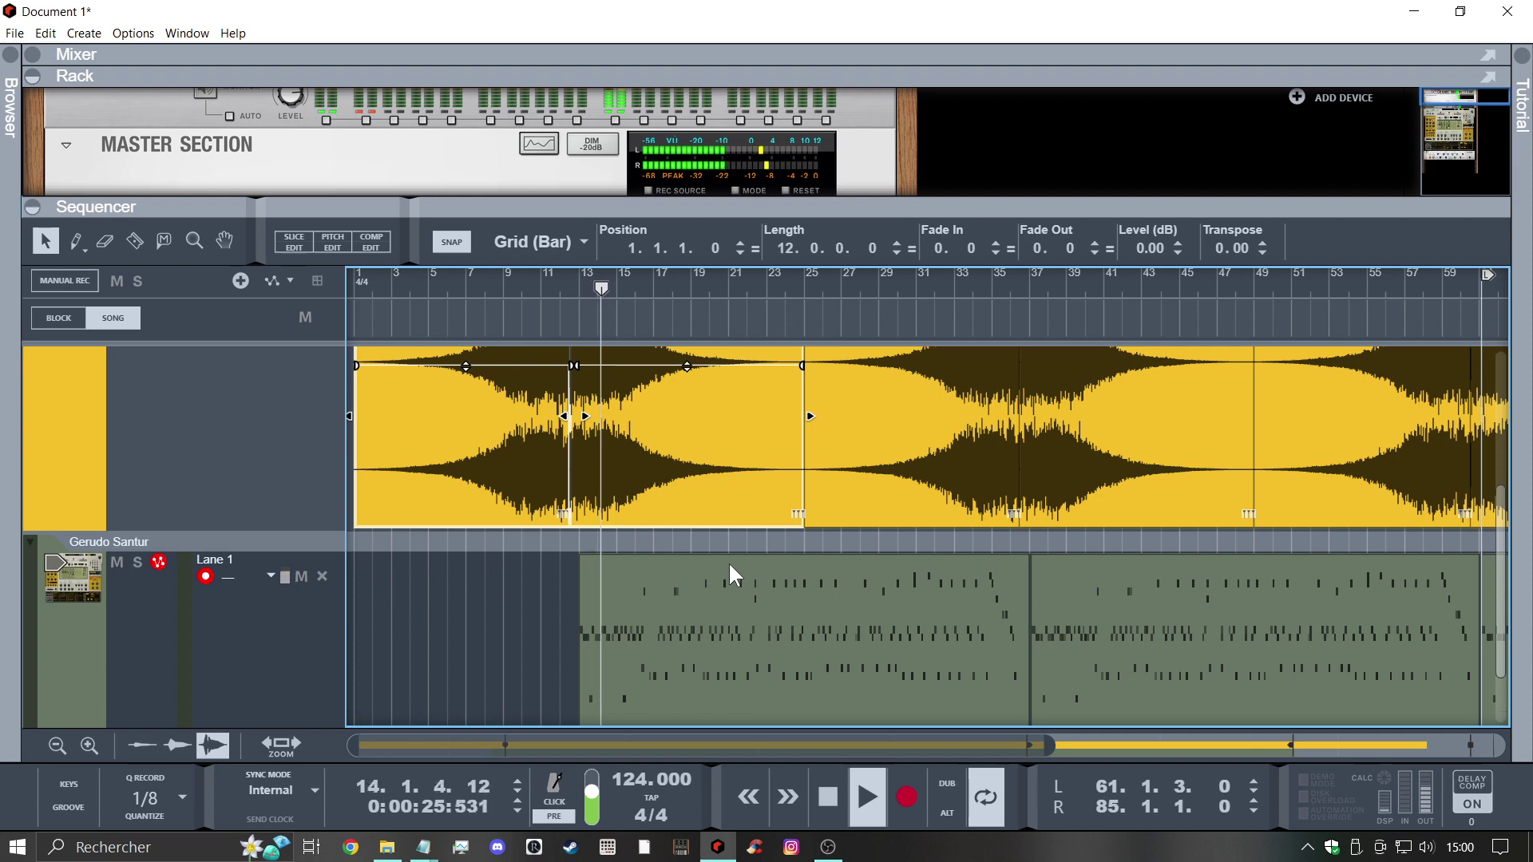
pyautogui.click(848, 649)
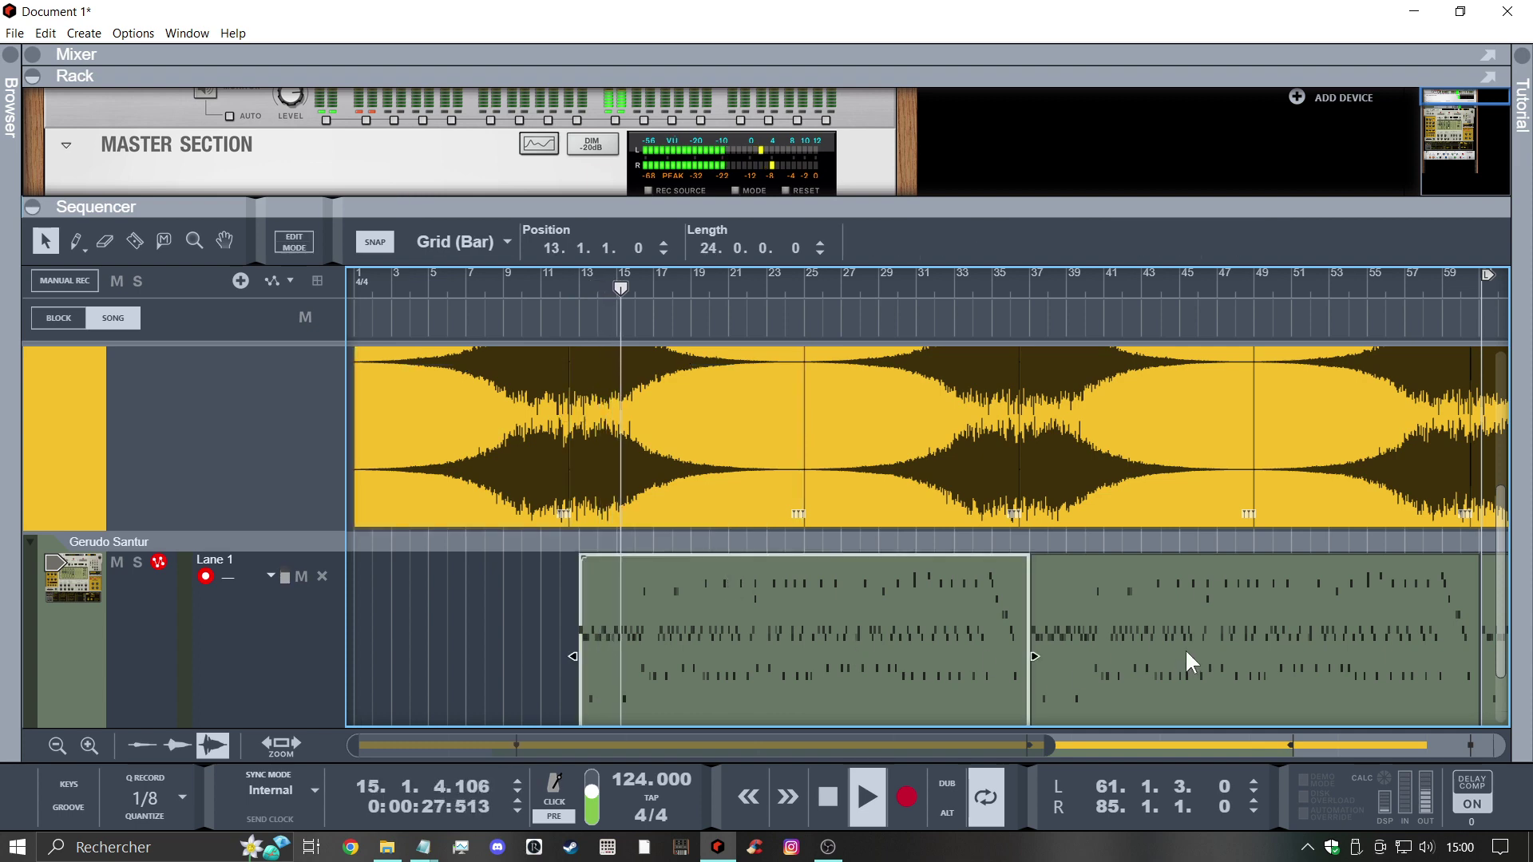
pyautogui.click(1185, 648)
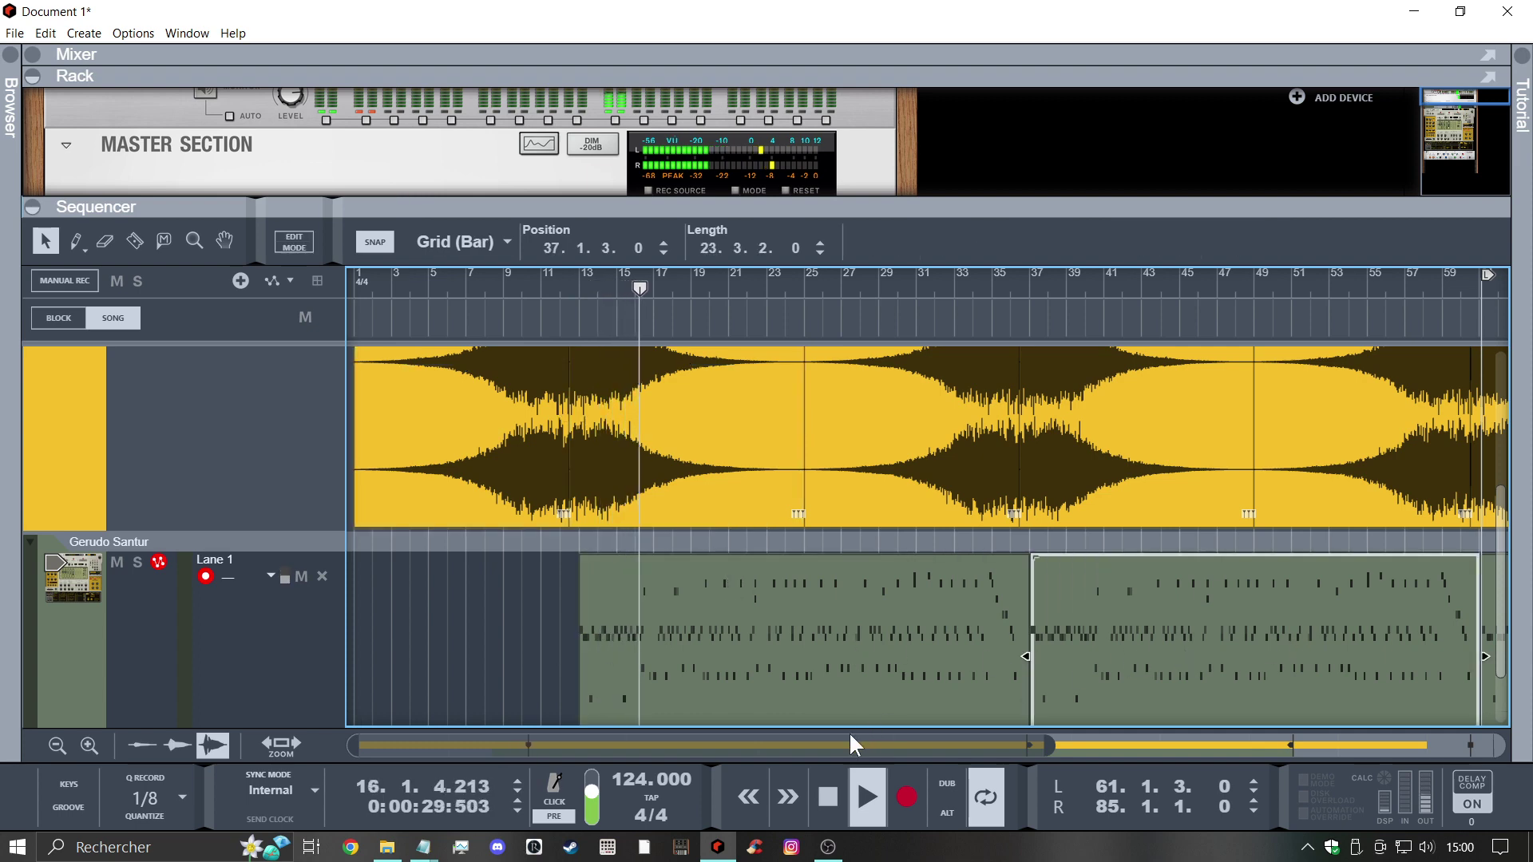
pyautogui.moveTo(851, 743); pyautogui.dragTo(1280, 749)
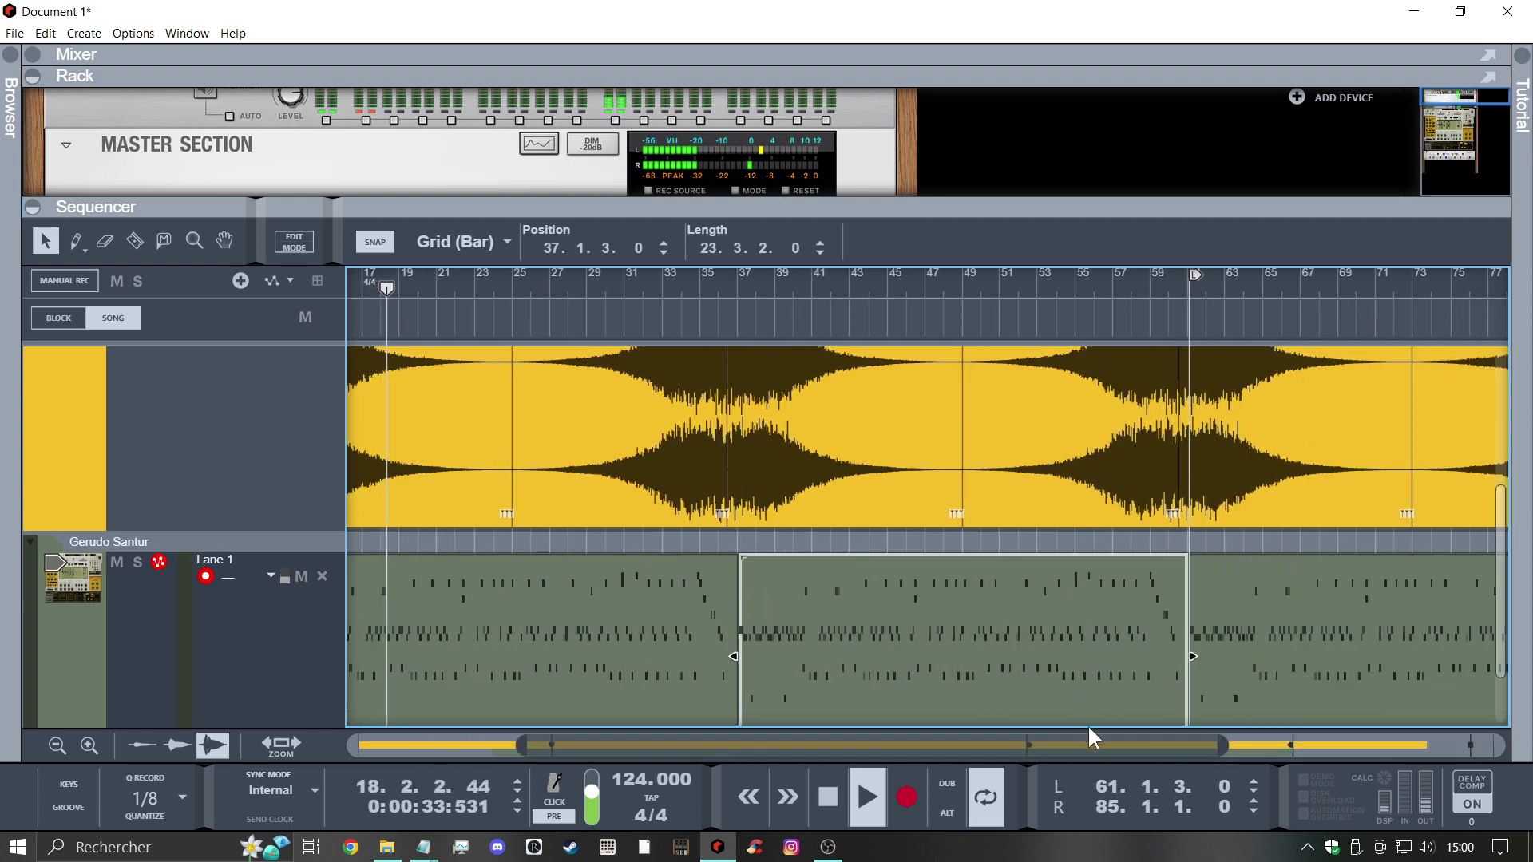
# Turn off Follow Song and select the third Gerudo Santur clip at the end of the song
pyautogui.click(133, 32)
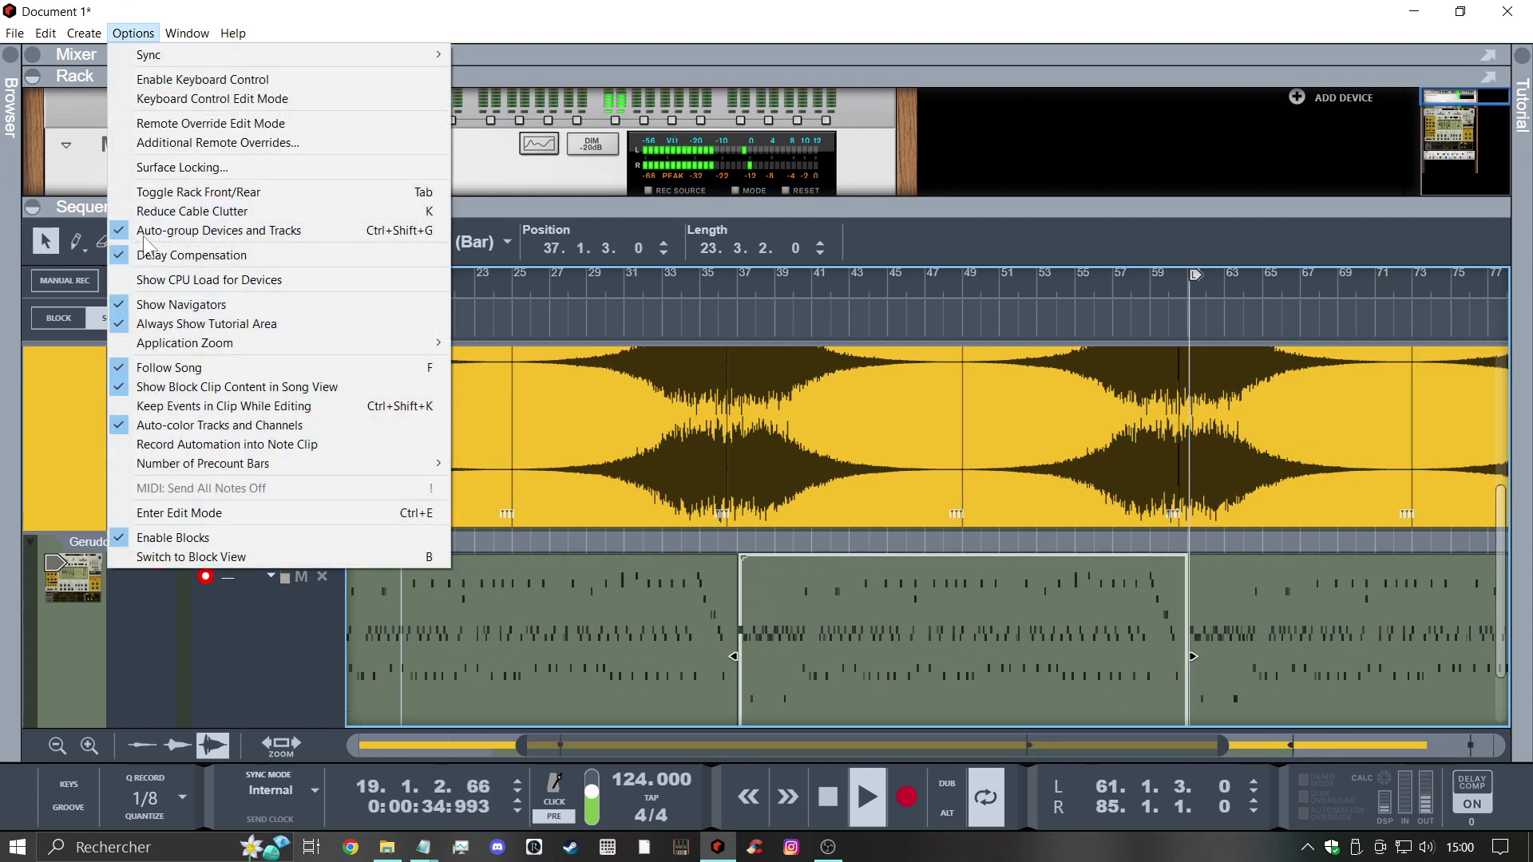
pyautogui.click(176, 367)
pyautogui.moveTo(747, 744); pyautogui.dragTo(1045, 743)
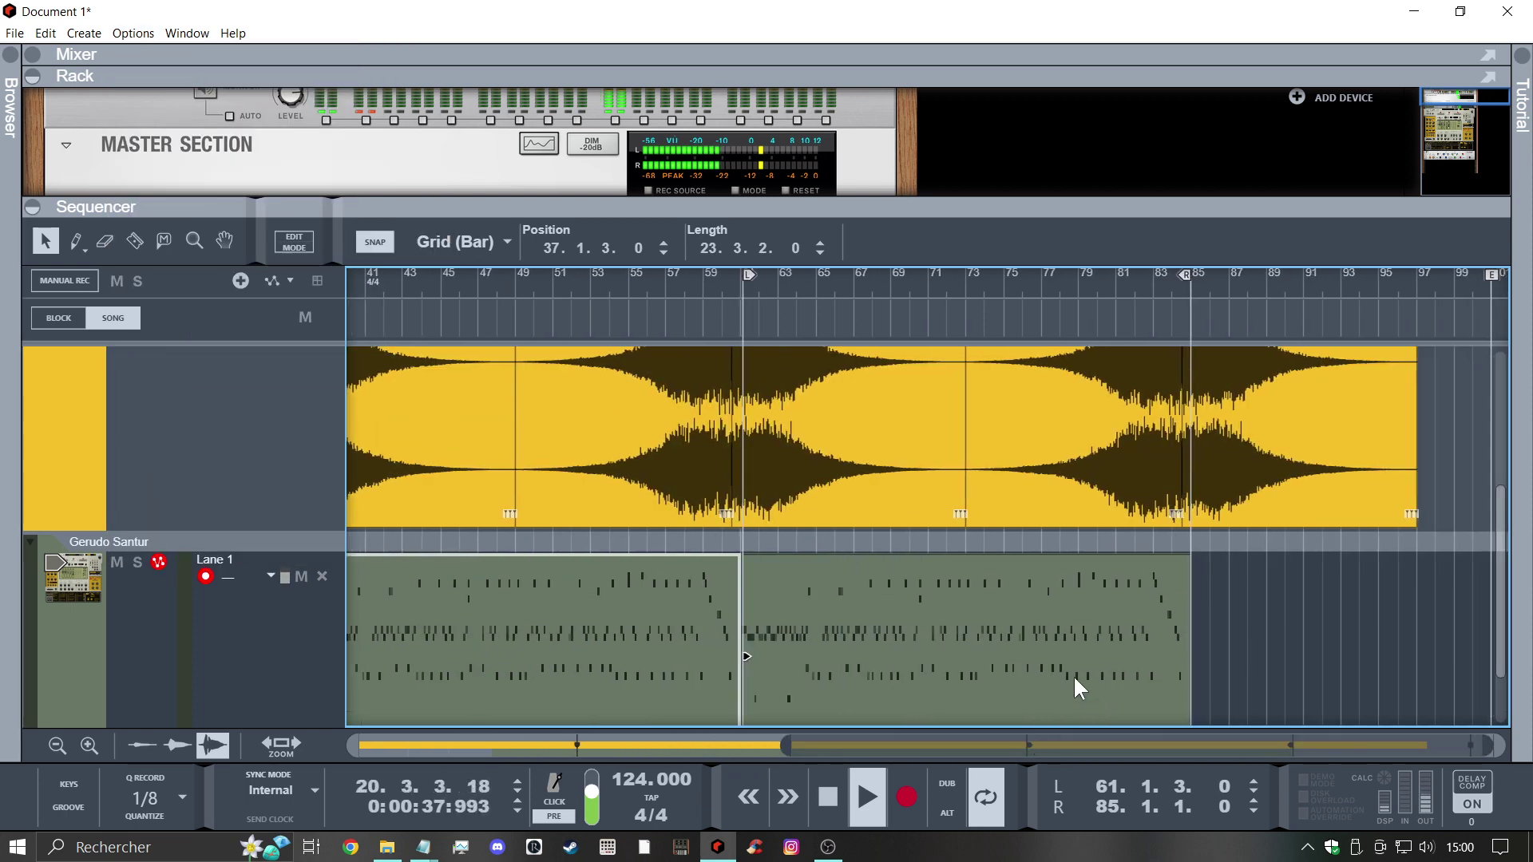
pyautogui.click(1063, 635)
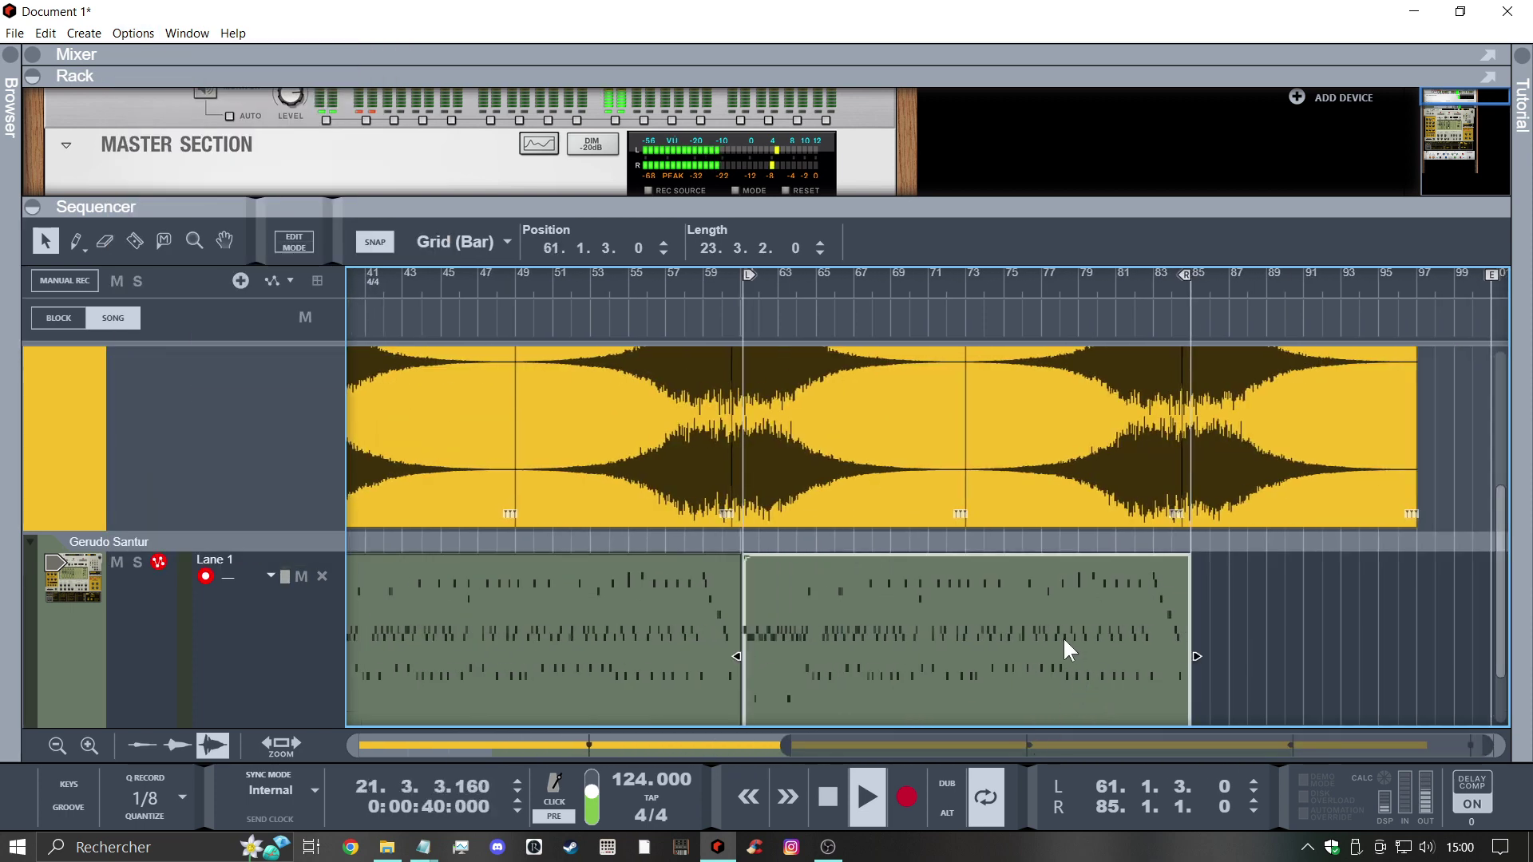
# Show only the rack, fold the Objekt and Channel EQ devices, and unfold the Gerudo Santur and Can Bounce Bounced channels
pyautogui.click(33, 208)
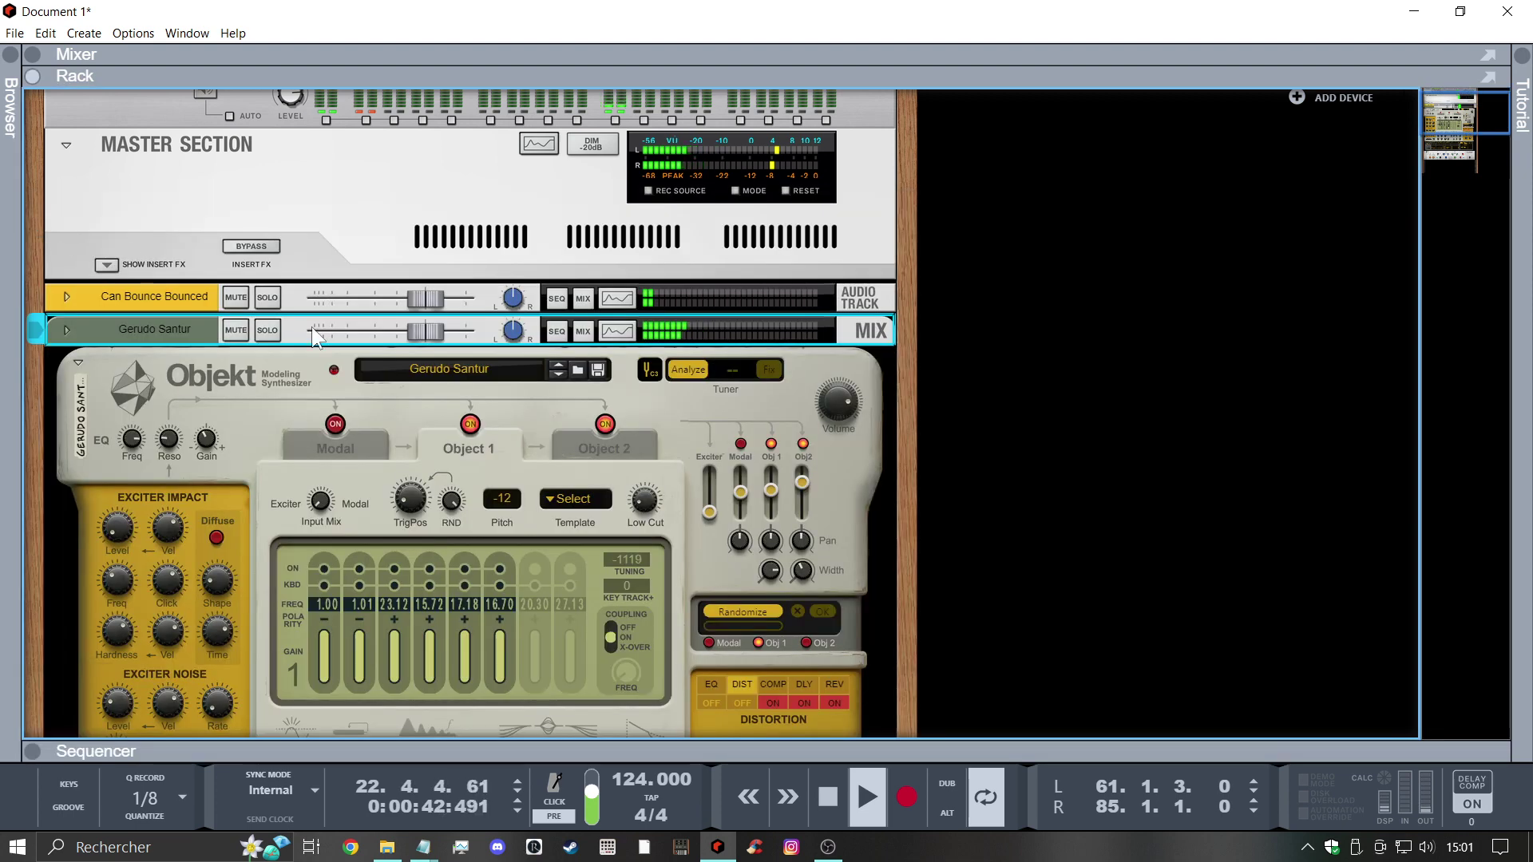
pyautogui.click(76, 363)
pyautogui.click(66, 331)
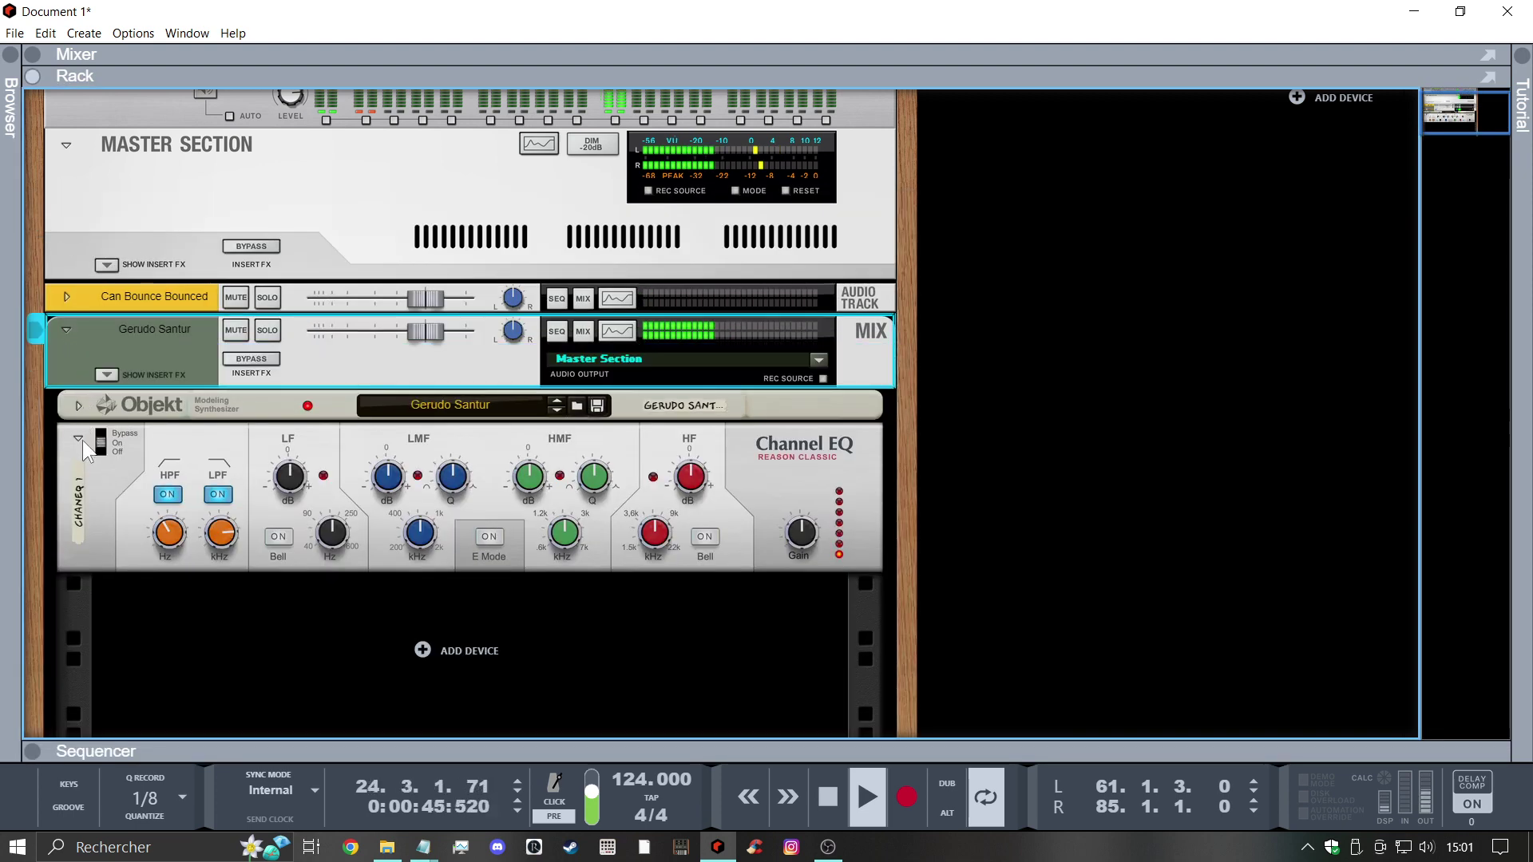
pyautogui.click(78, 439)
pyautogui.click(67, 363)
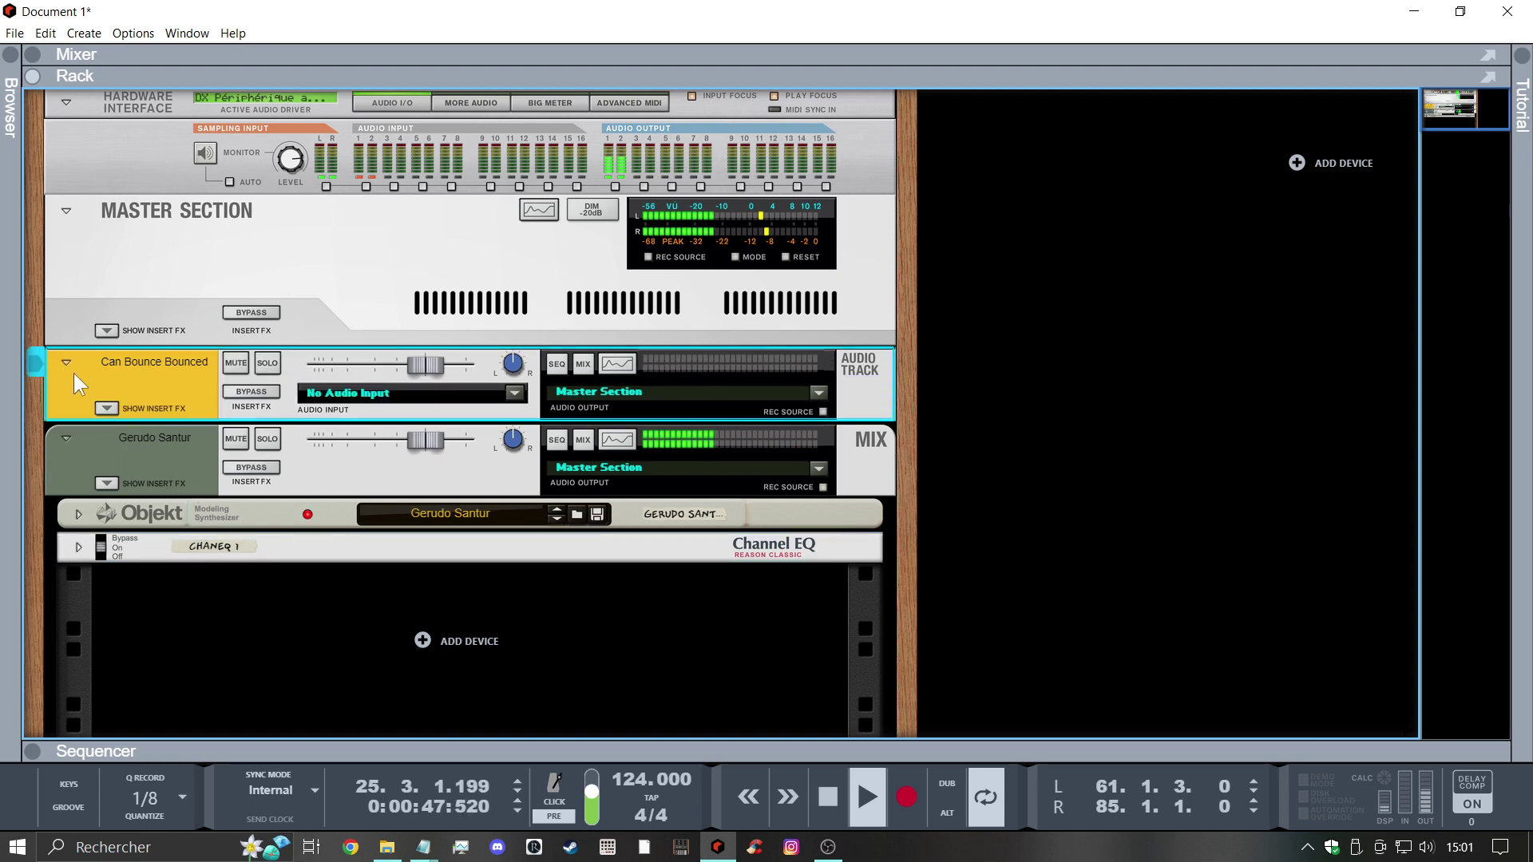
# Move the Can Bounce Bounced and Gerudo Santur channels into a separate rack column beside the Master Section
pyautogui.moveTo(131, 366); pyautogui.dragTo(6, 369)
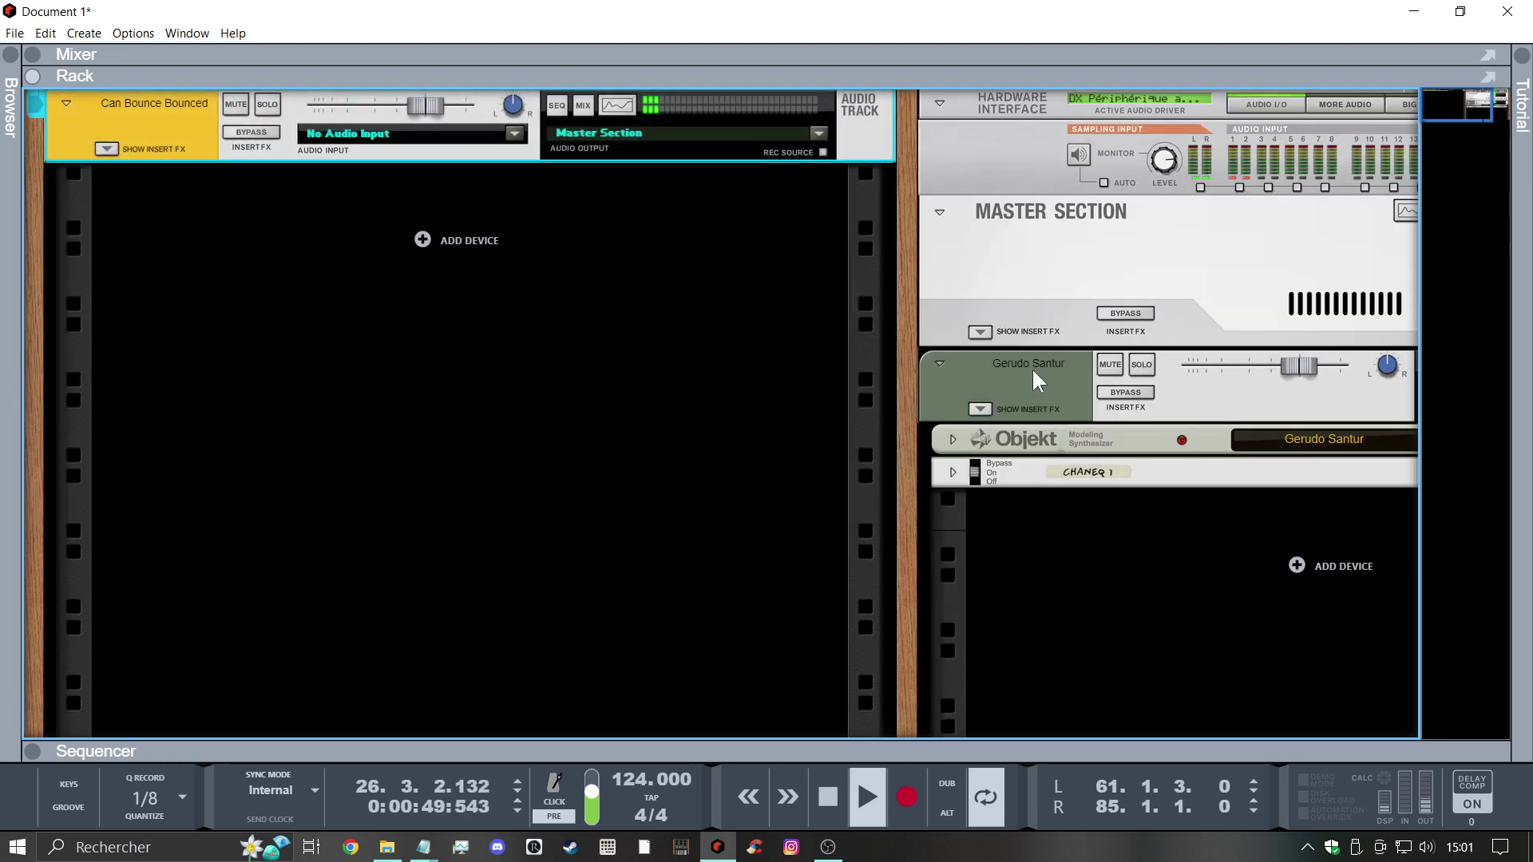
pyautogui.moveTo(1031, 367); pyautogui.dragTo(329, 339)
# Add the Cherry Audio Elka-X synthesizer beneath the Master Section and adjust its Oscillator 1 volume
pyautogui.click(1061, 276)
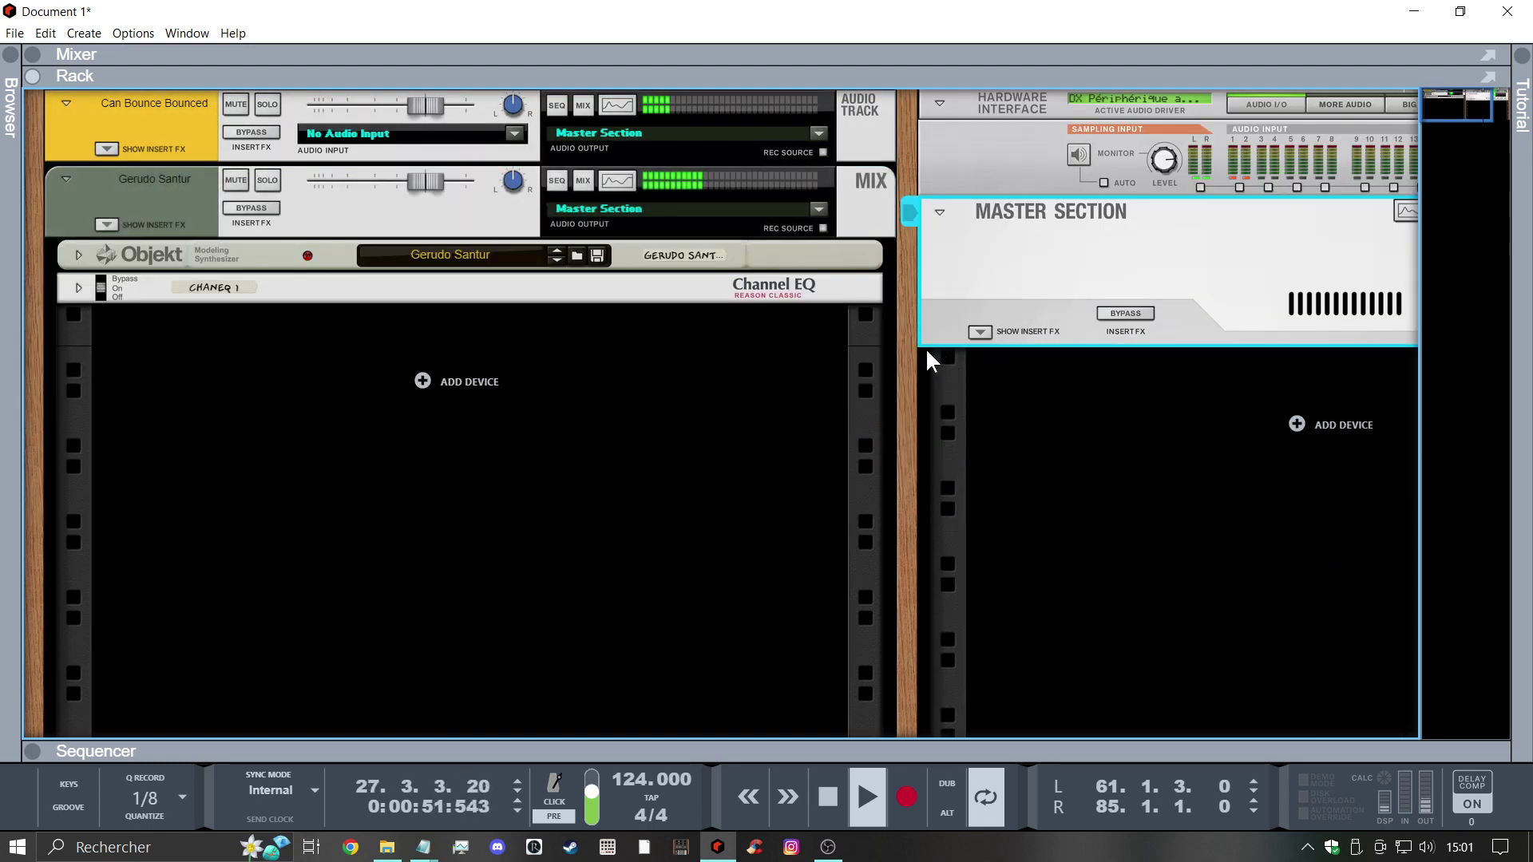
pyautogui.hscroll(5, 893, 361)
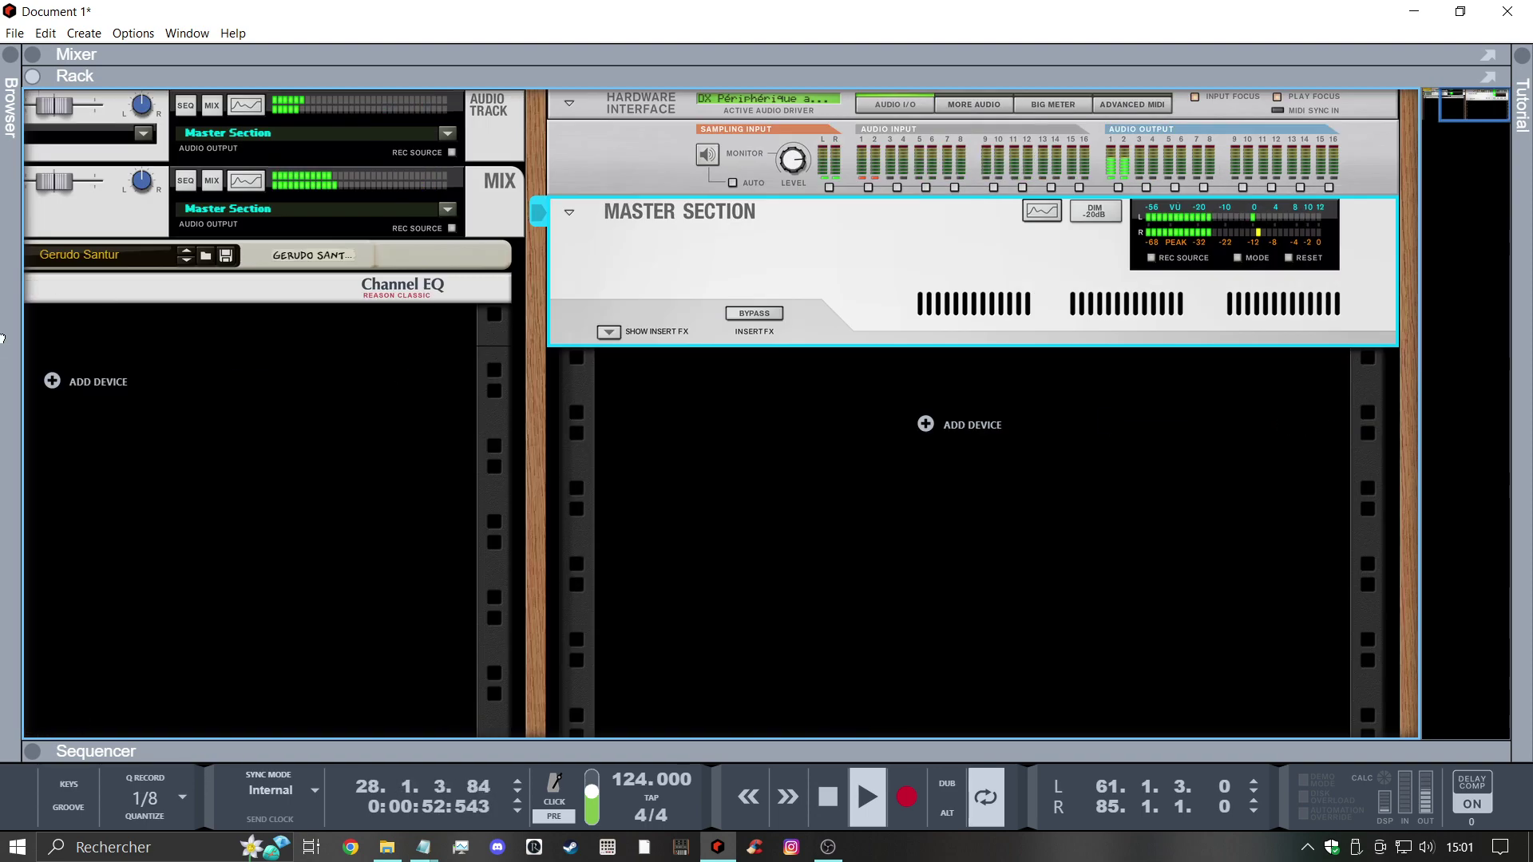
pyautogui.click(925, 424)
pyautogui.click(970, 495)
pyautogui.click(263, 423)
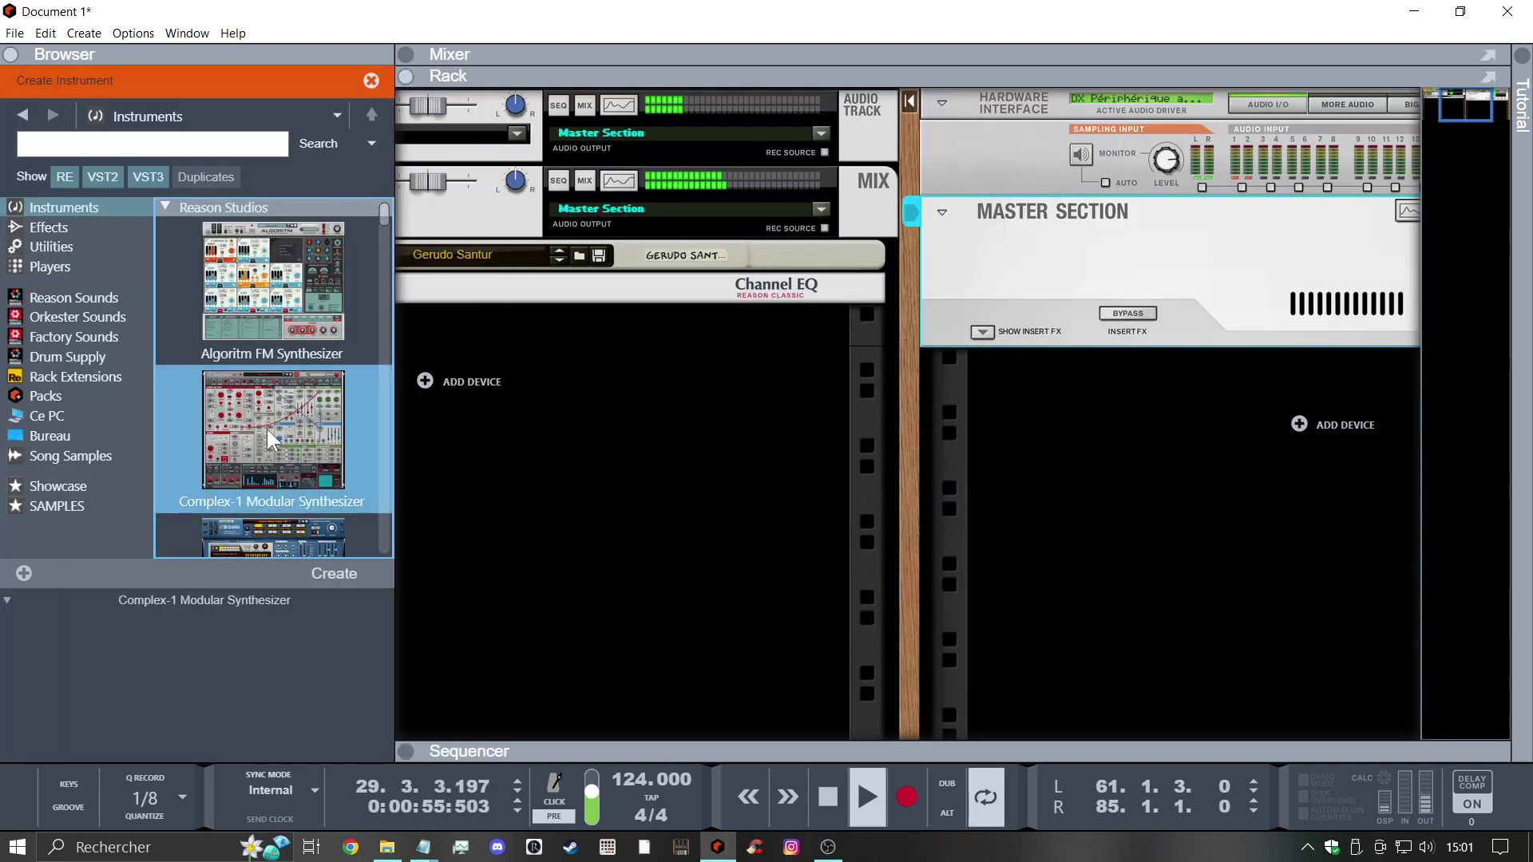
pyautogui.scroll(-15, 267, 429)
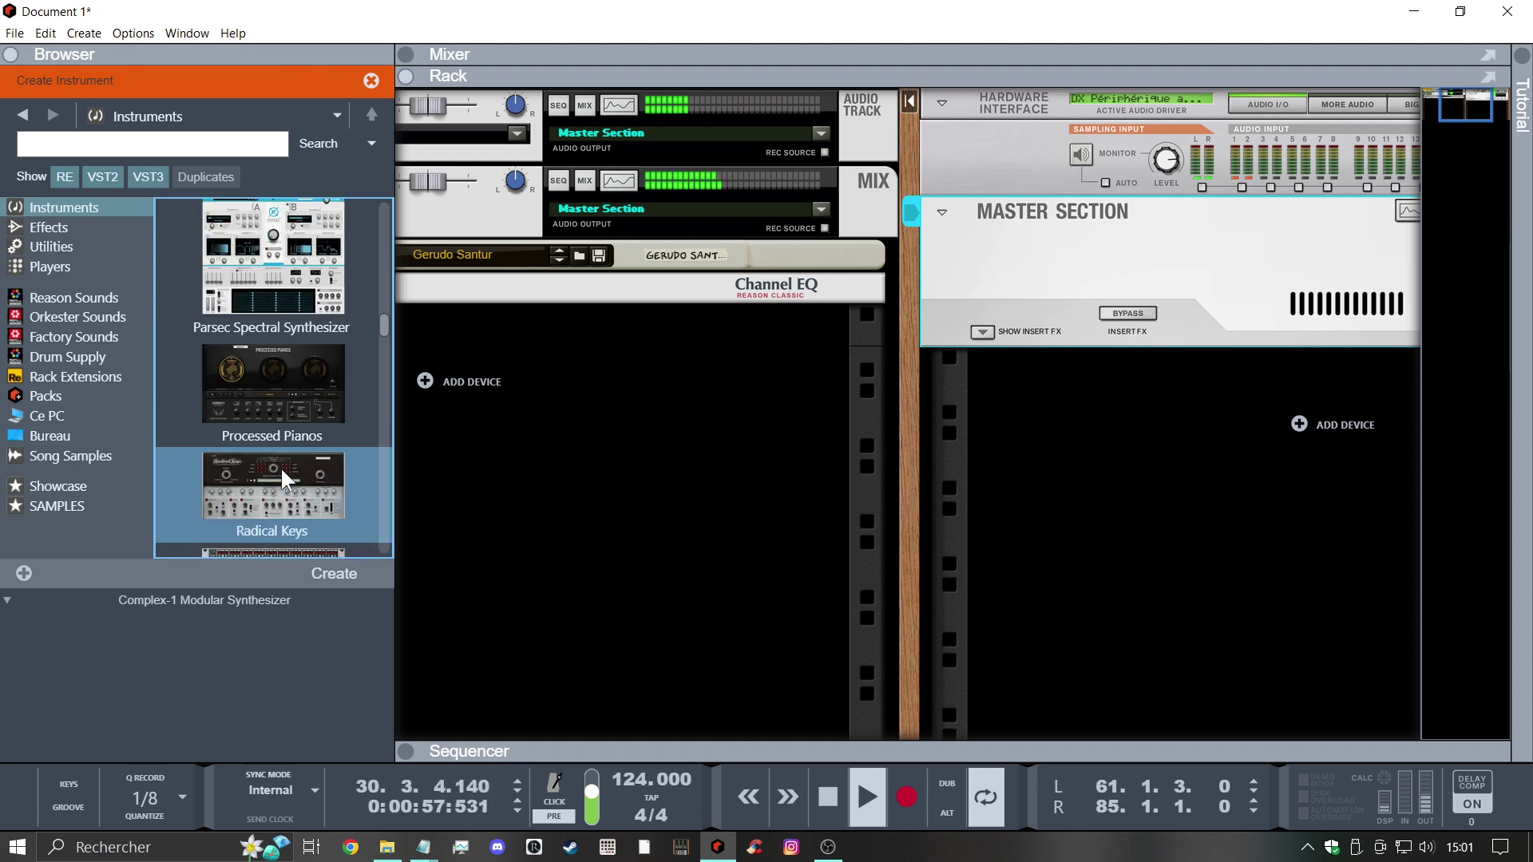
pyautogui.scroll(-15, 280, 466)
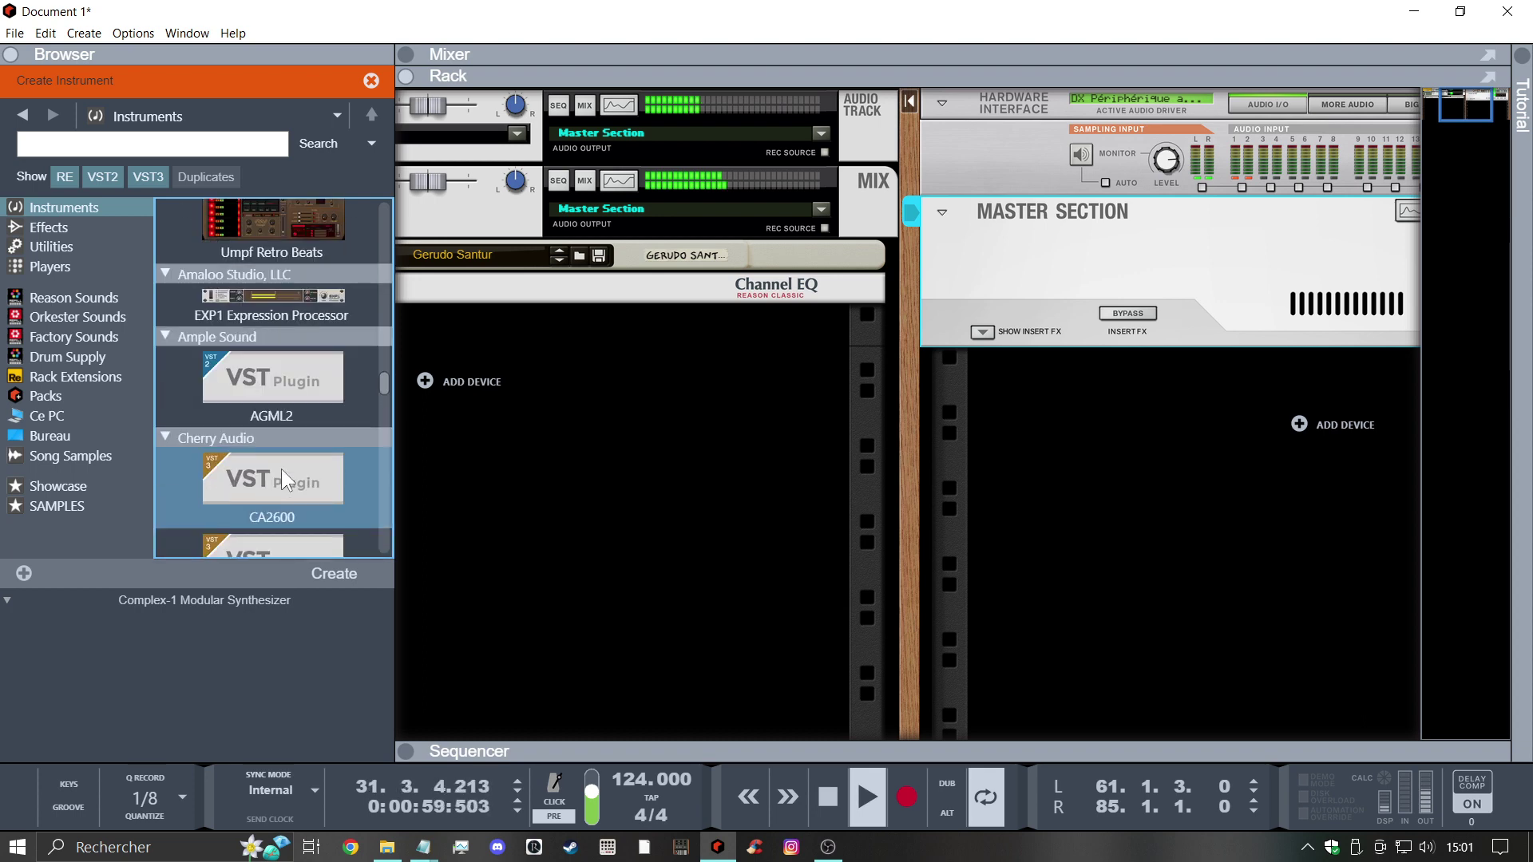
pyautogui.scroll(-4, 281, 468)
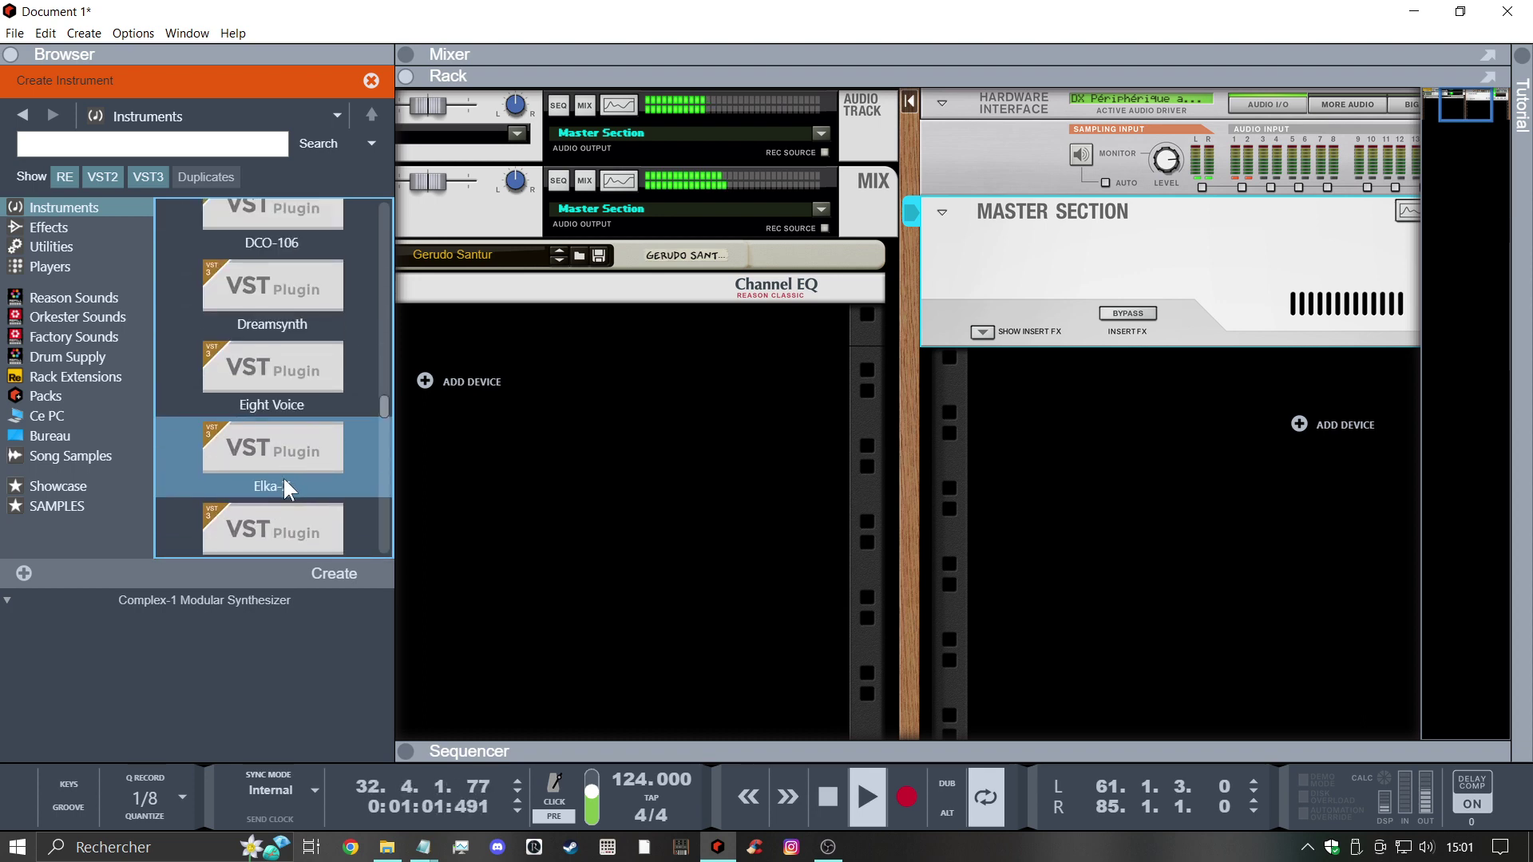
pyautogui.moveTo(284, 480); pyautogui.dragTo(1176, 448)
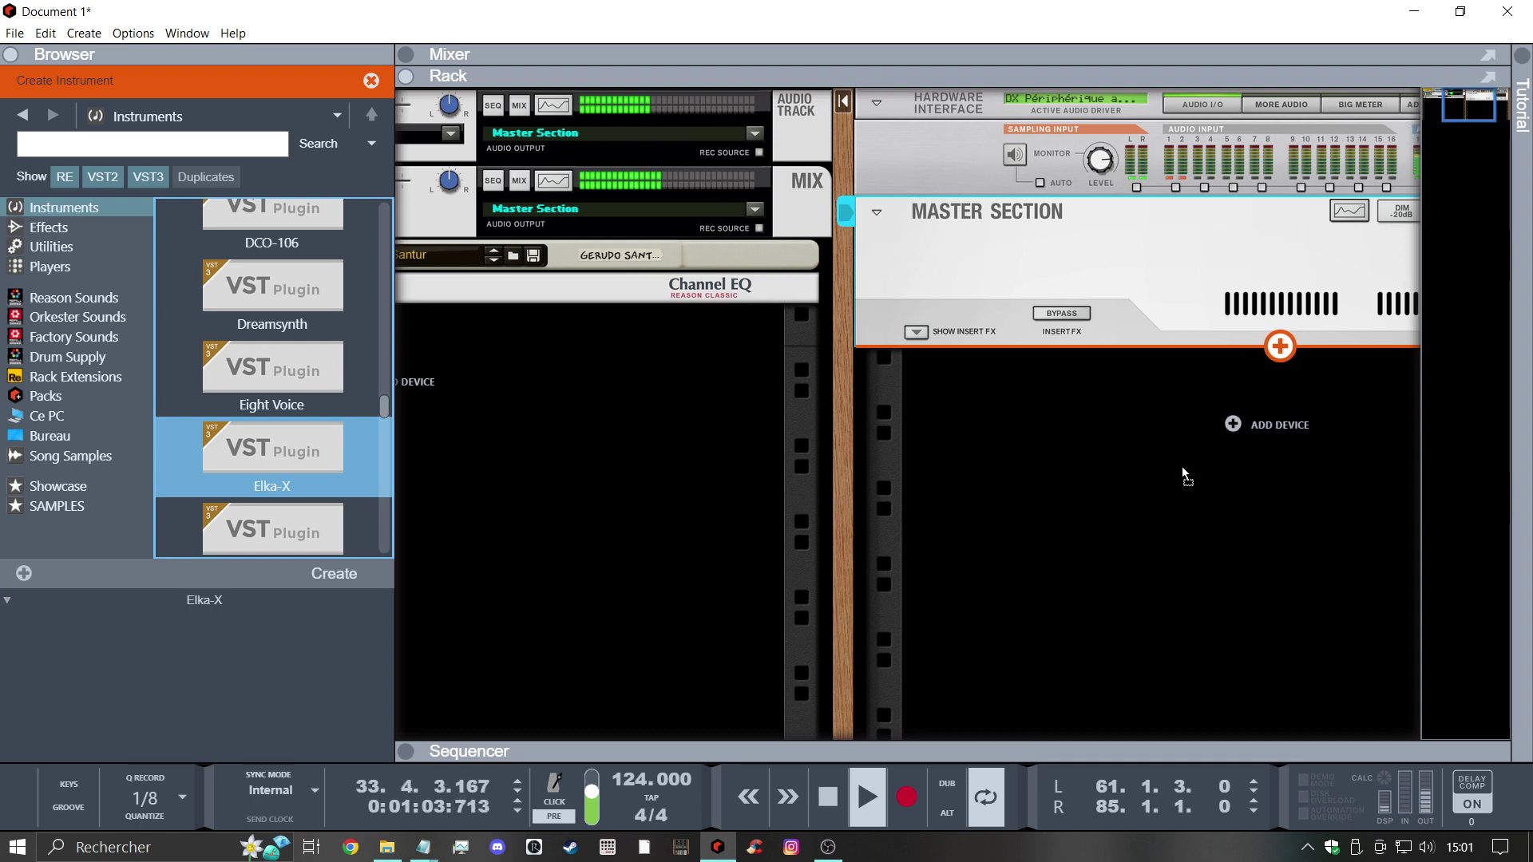
pyautogui.moveTo(1181, 466); pyautogui.dragTo(1181, 465)
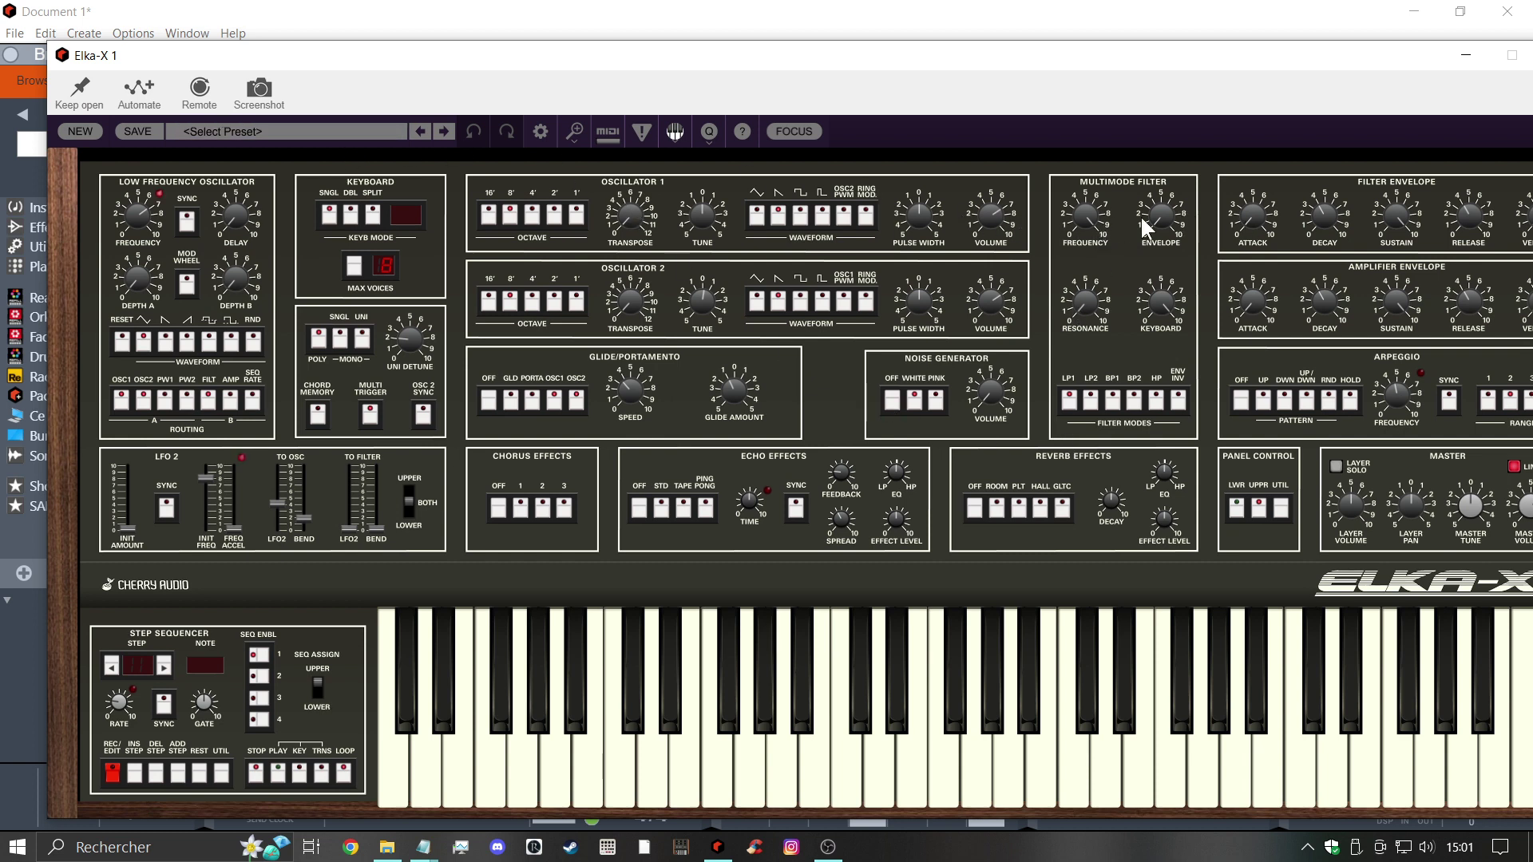
pyautogui.moveTo(988, 226); pyautogui.dragTo(987, 169)
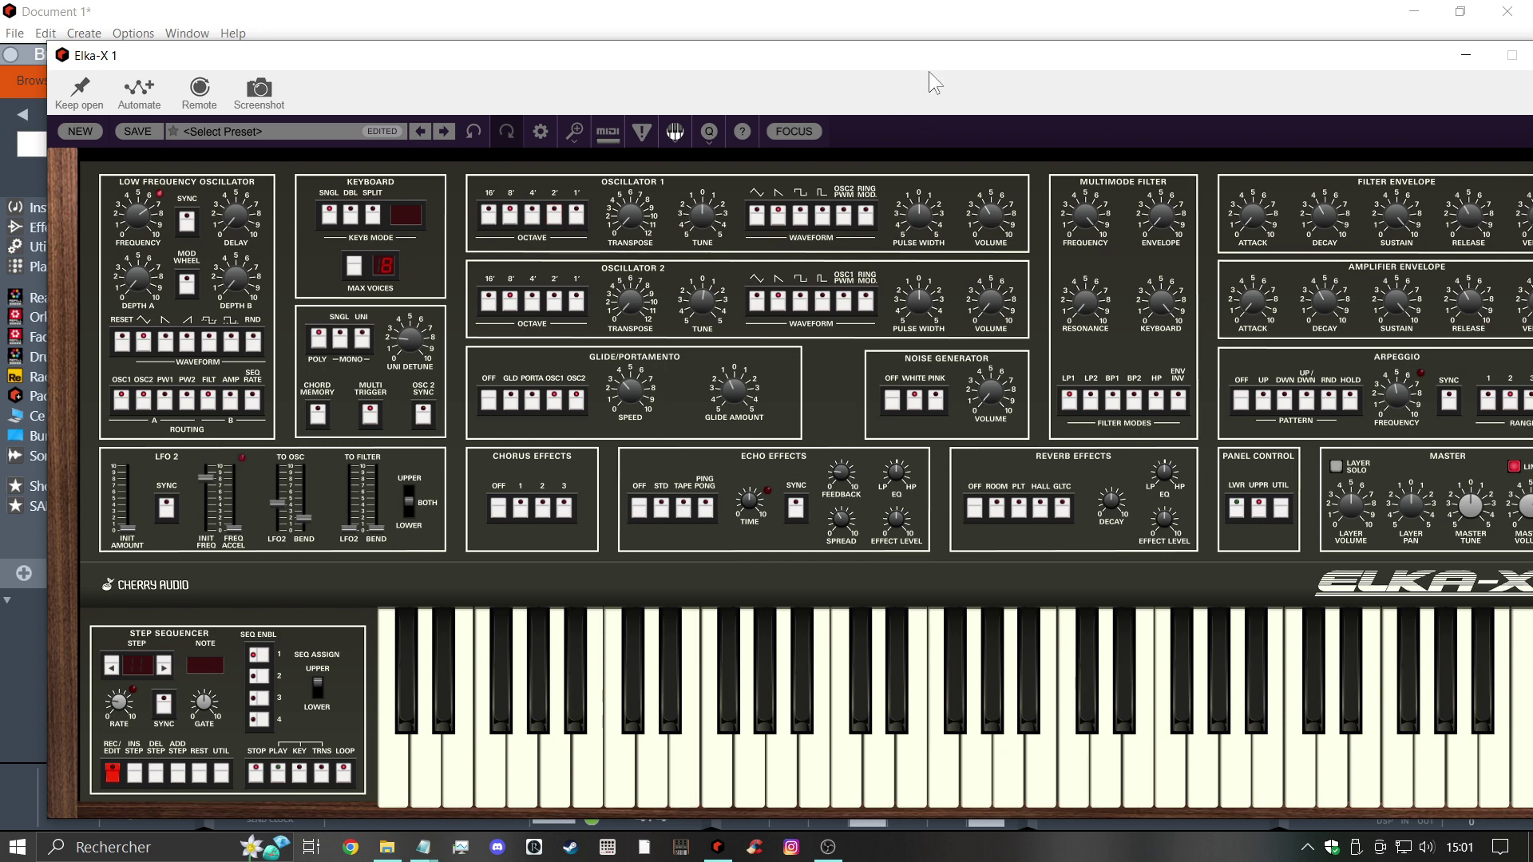
pyautogui.moveTo(930, 61); pyautogui.dragTo(795, 566)
# Reveal the Master Section's insert effects area and add the OrilRiver (VST3) effect to it
pyautogui.click(592, 328)
pyautogui.click(607, 332)
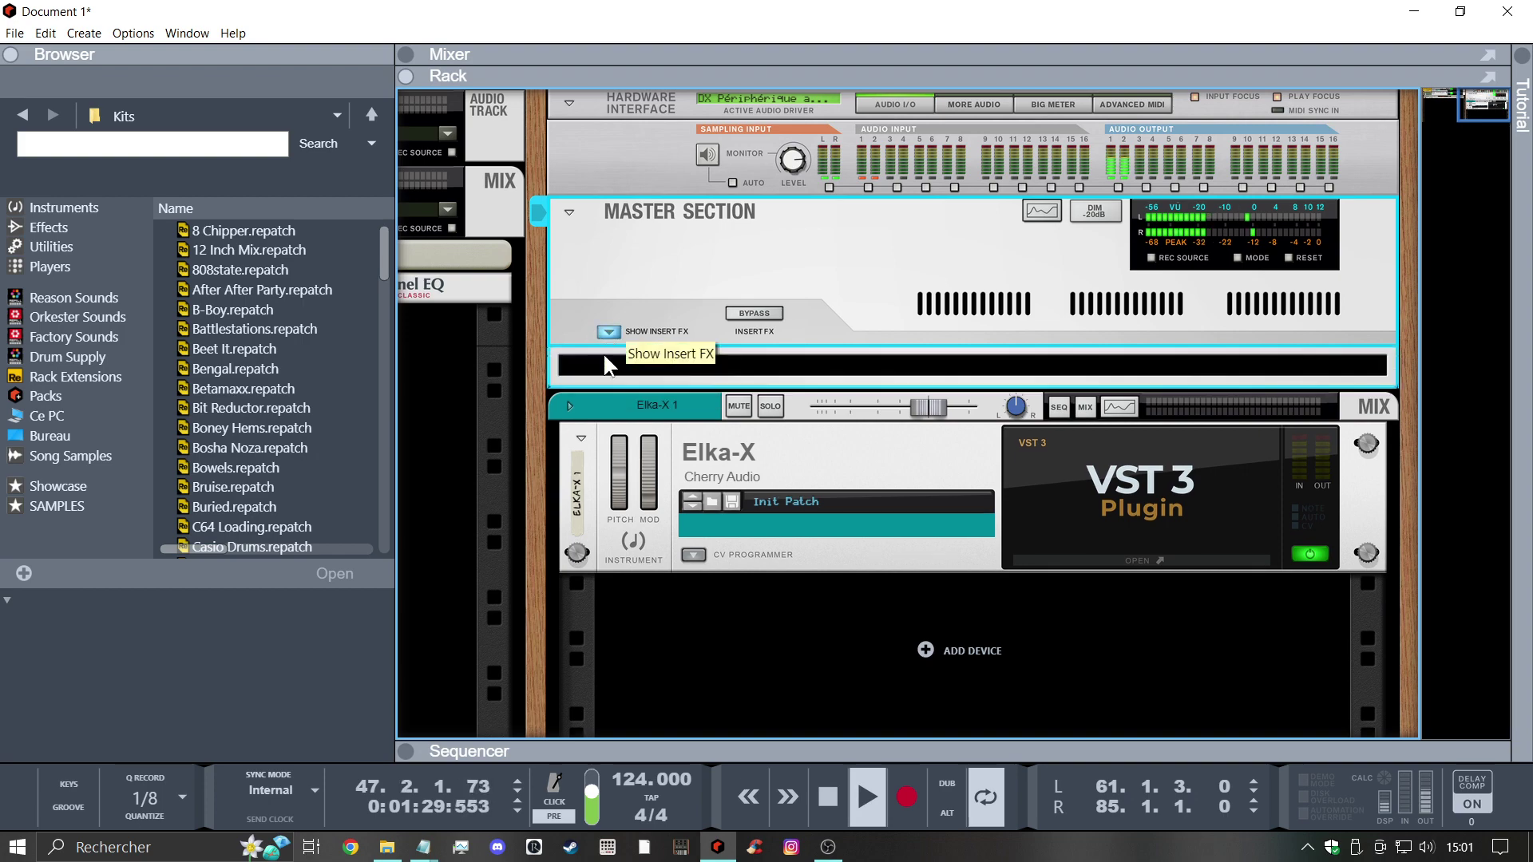
pyautogui.rightClick(612, 364)
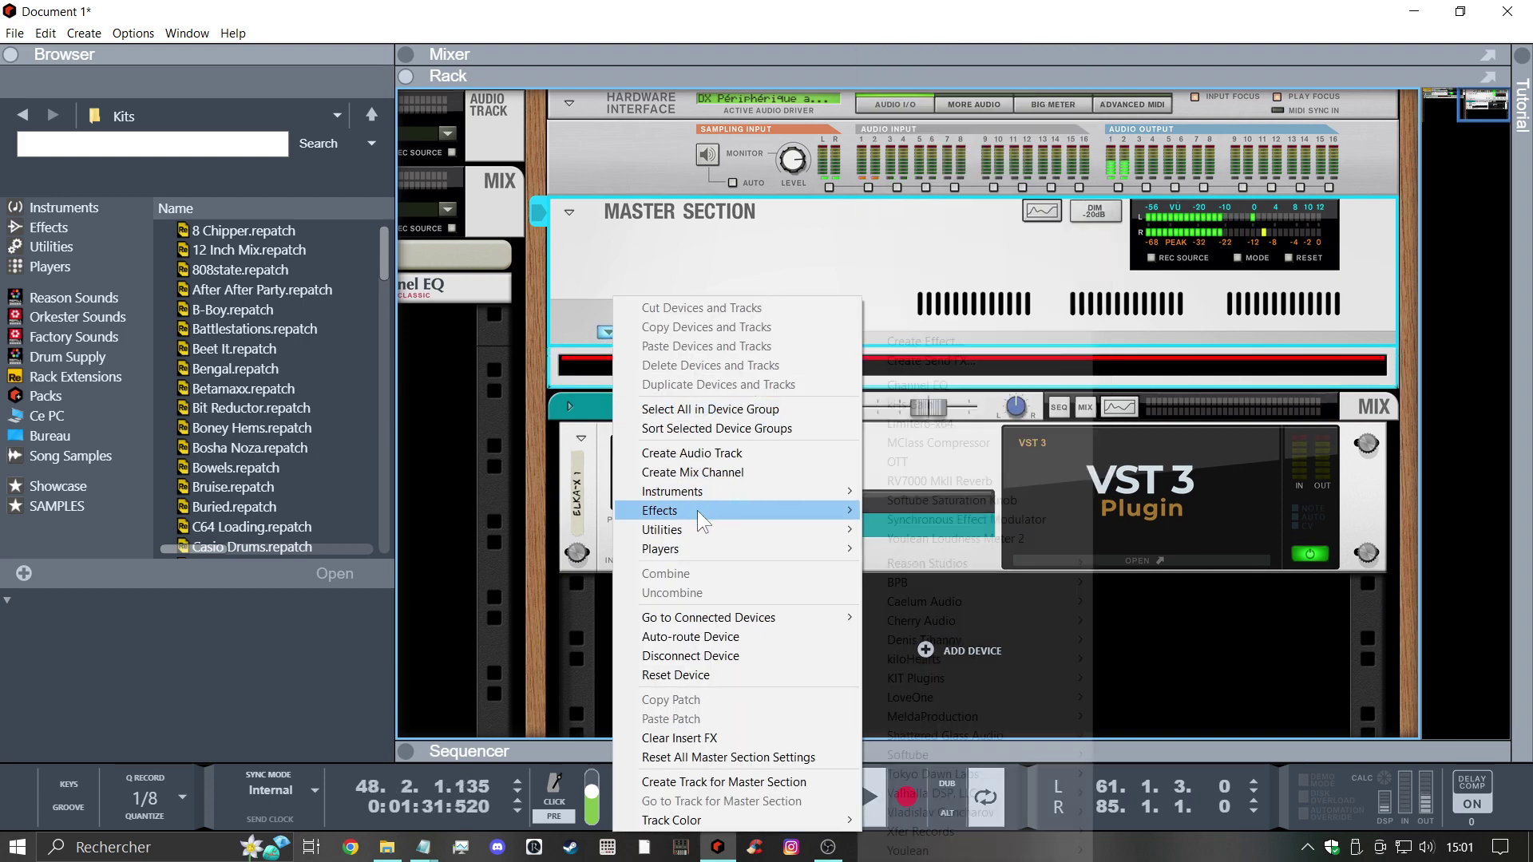
pyautogui.moveTo(697, 510)
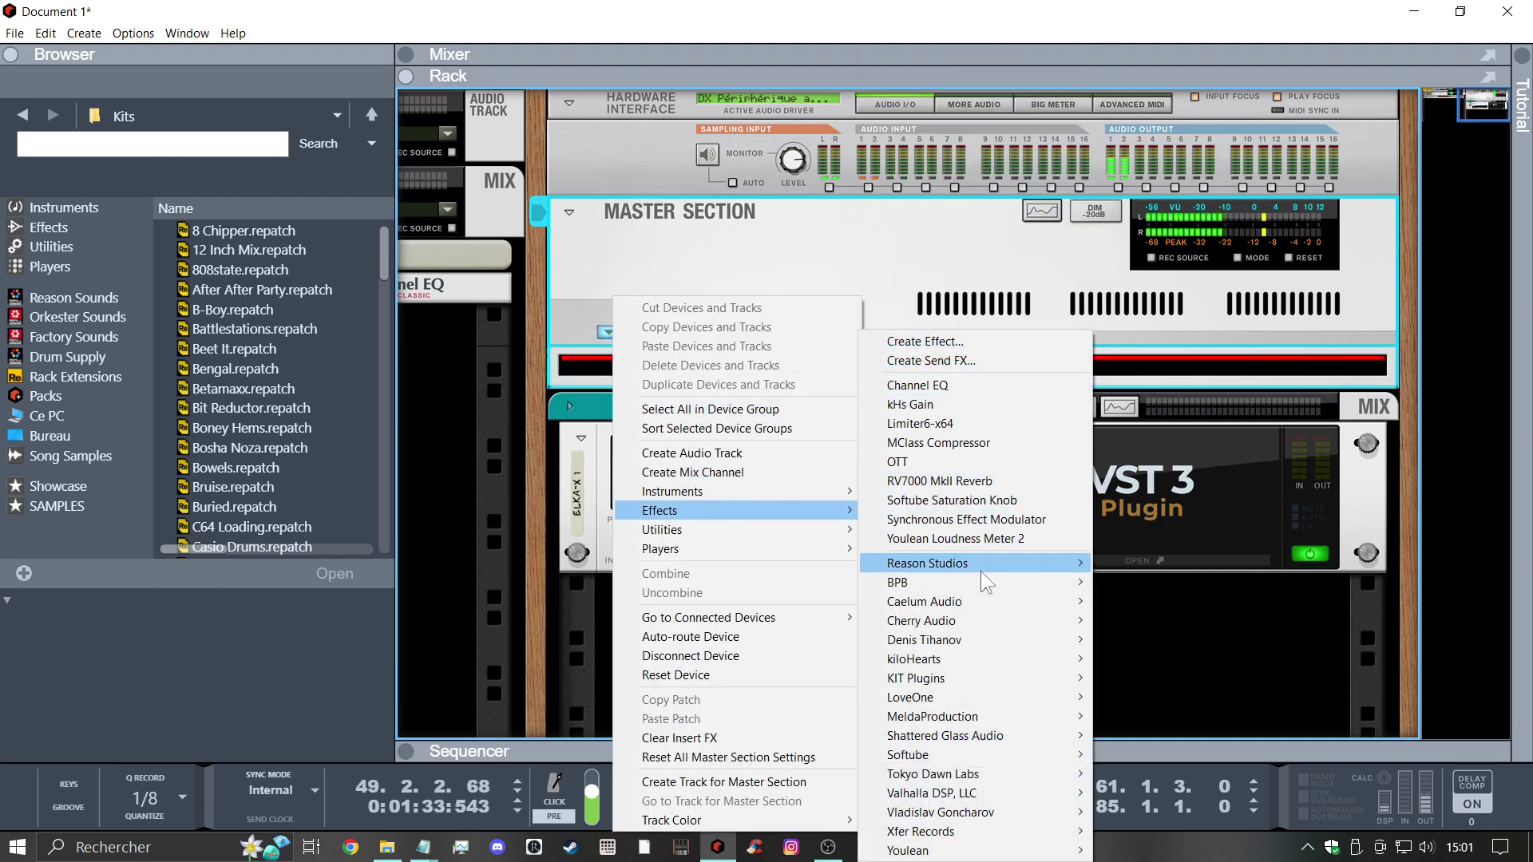
pyautogui.moveTo(981, 570)
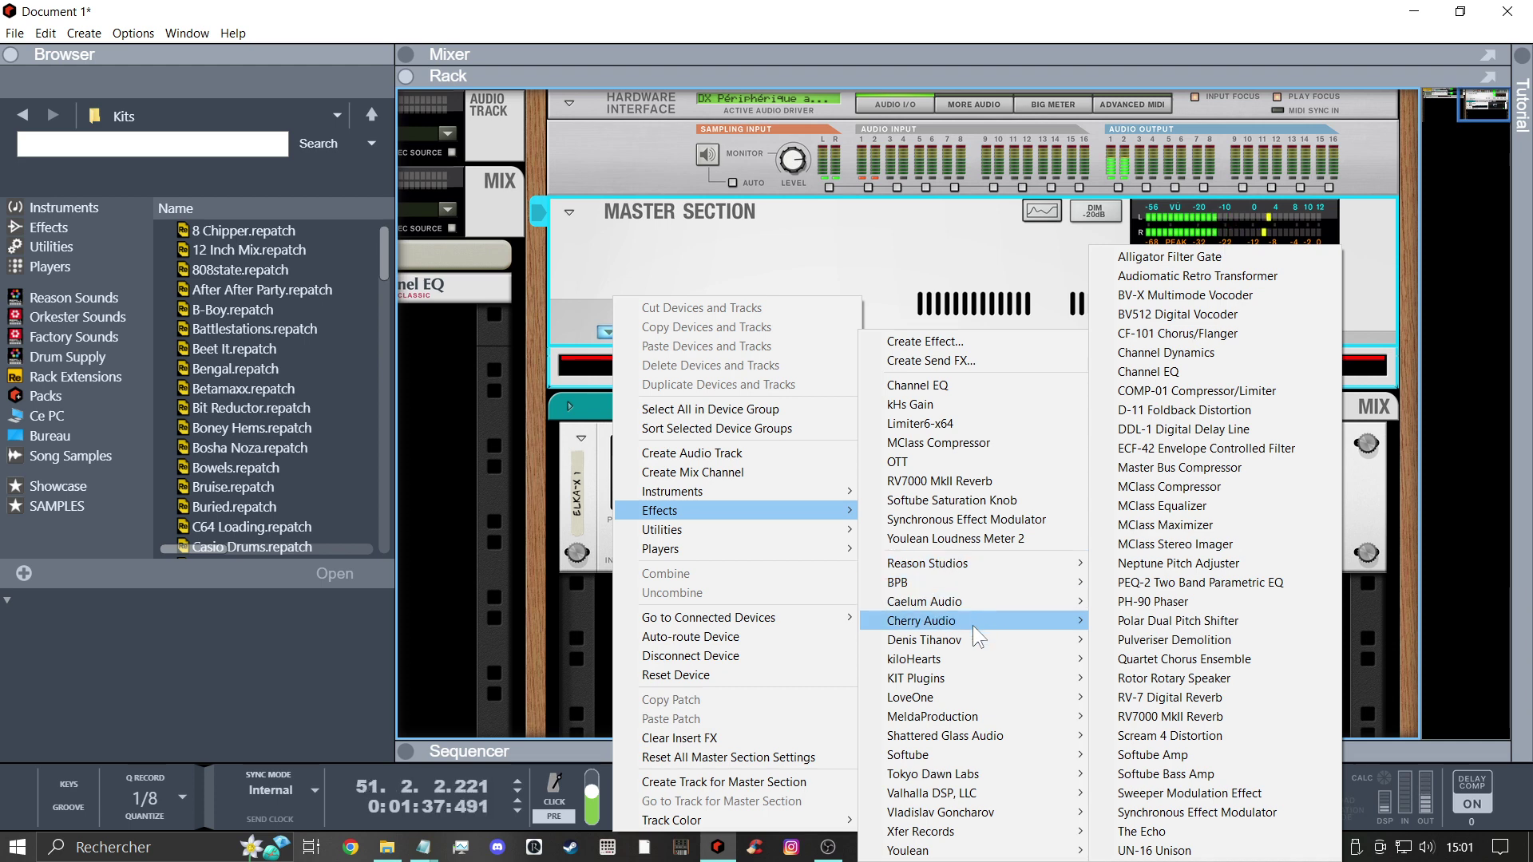
pyautogui.moveTo(971, 636)
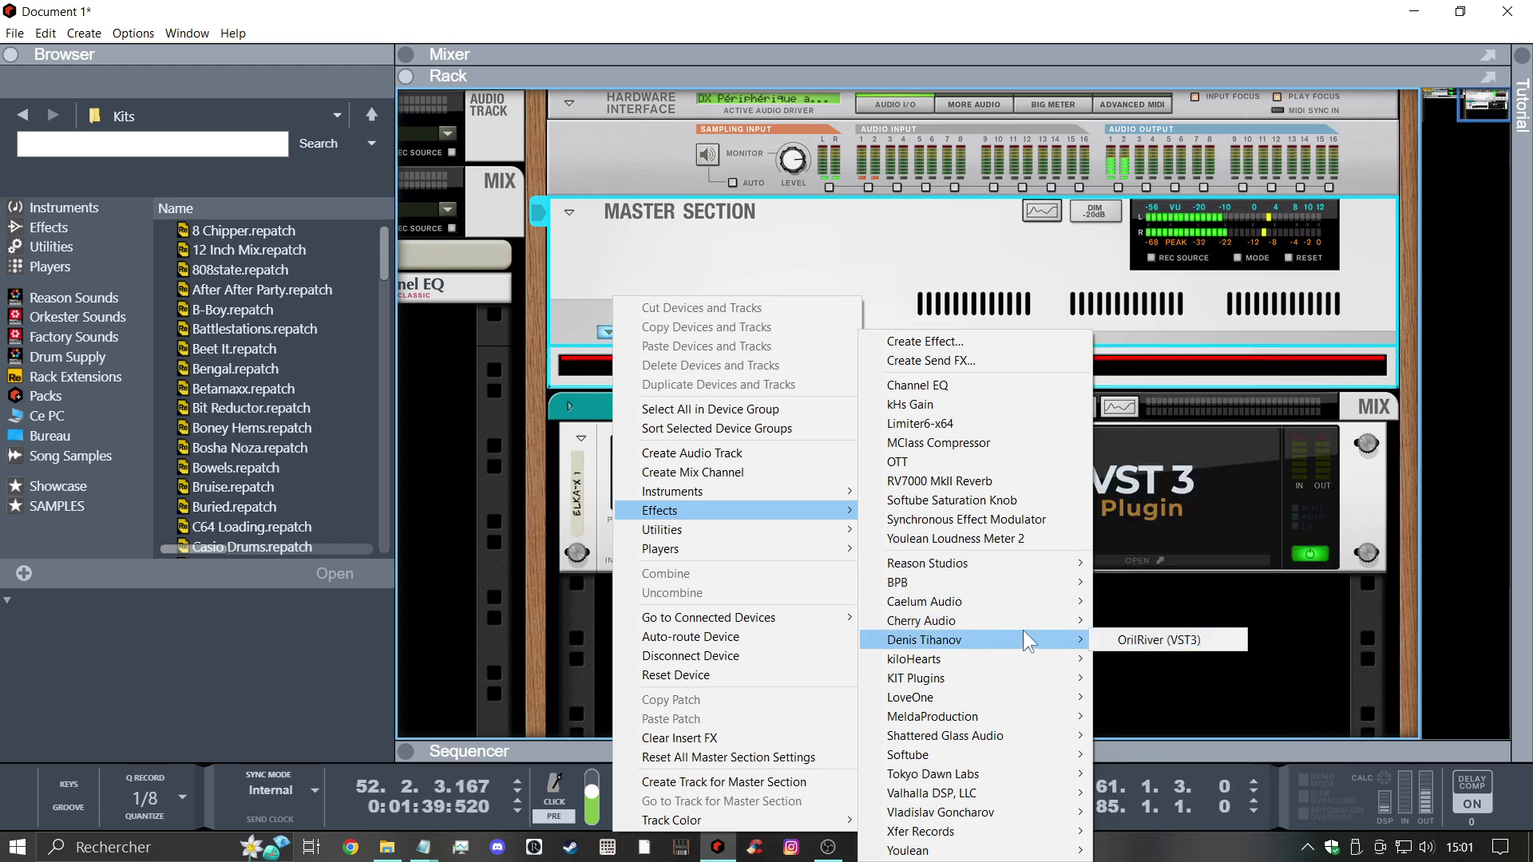
pyautogui.moveTo(1013, 617)
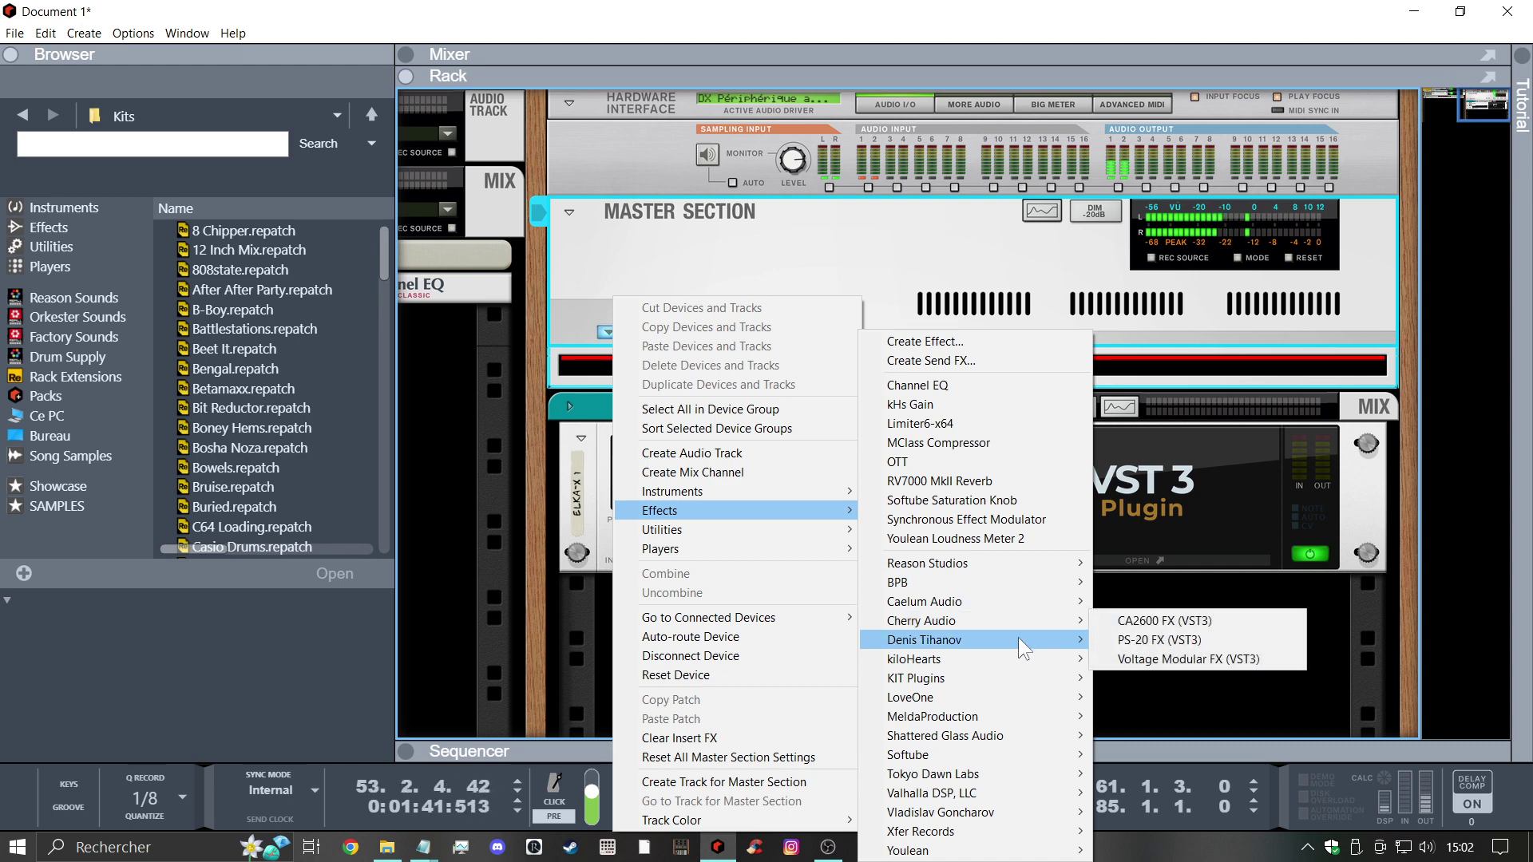
pyautogui.moveTo(1017, 647)
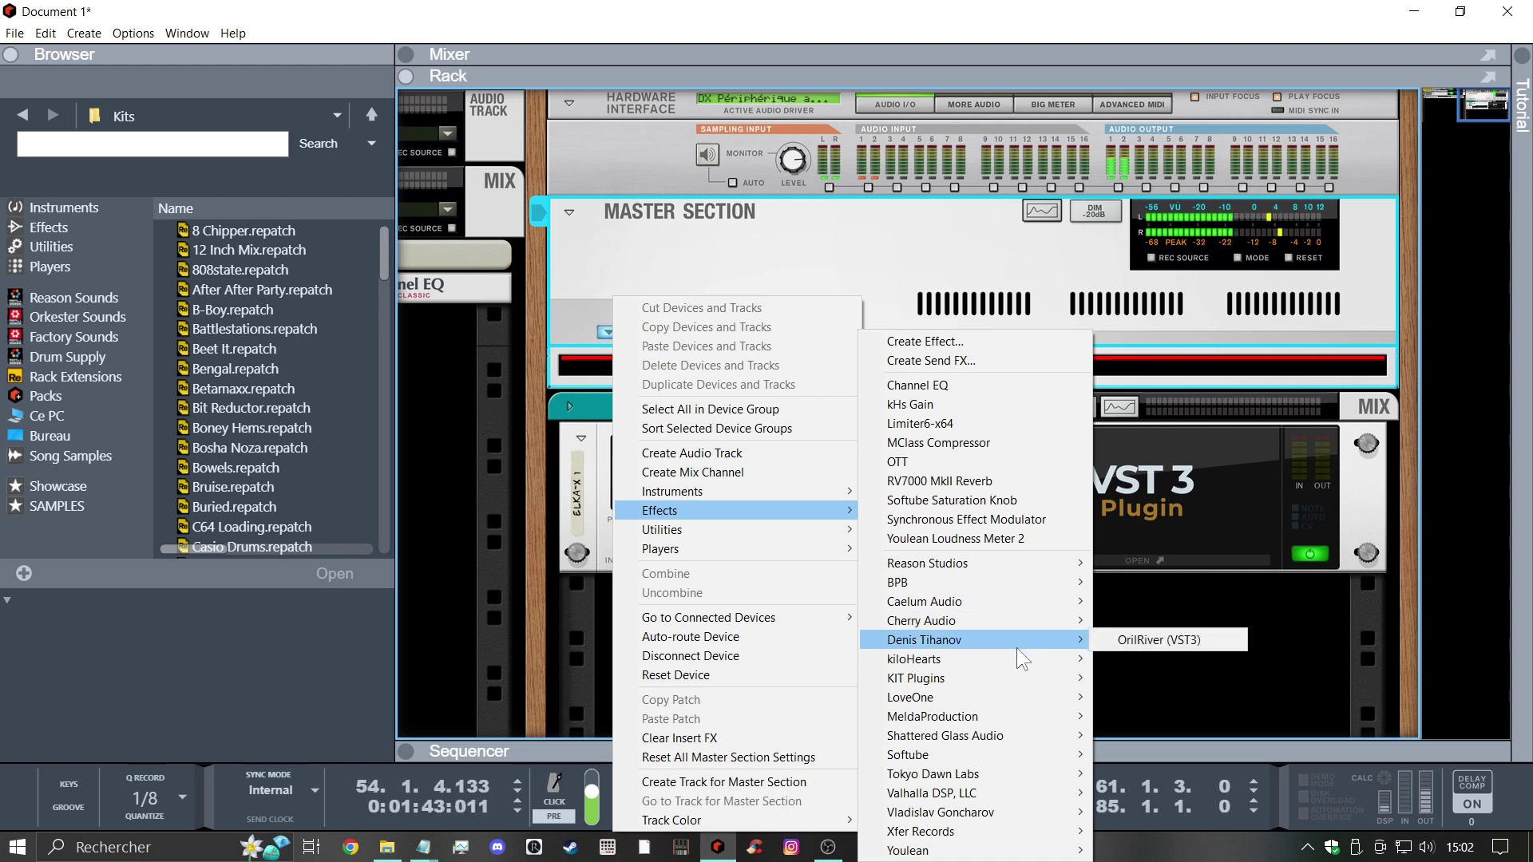
pyautogui.click(1128, 639)
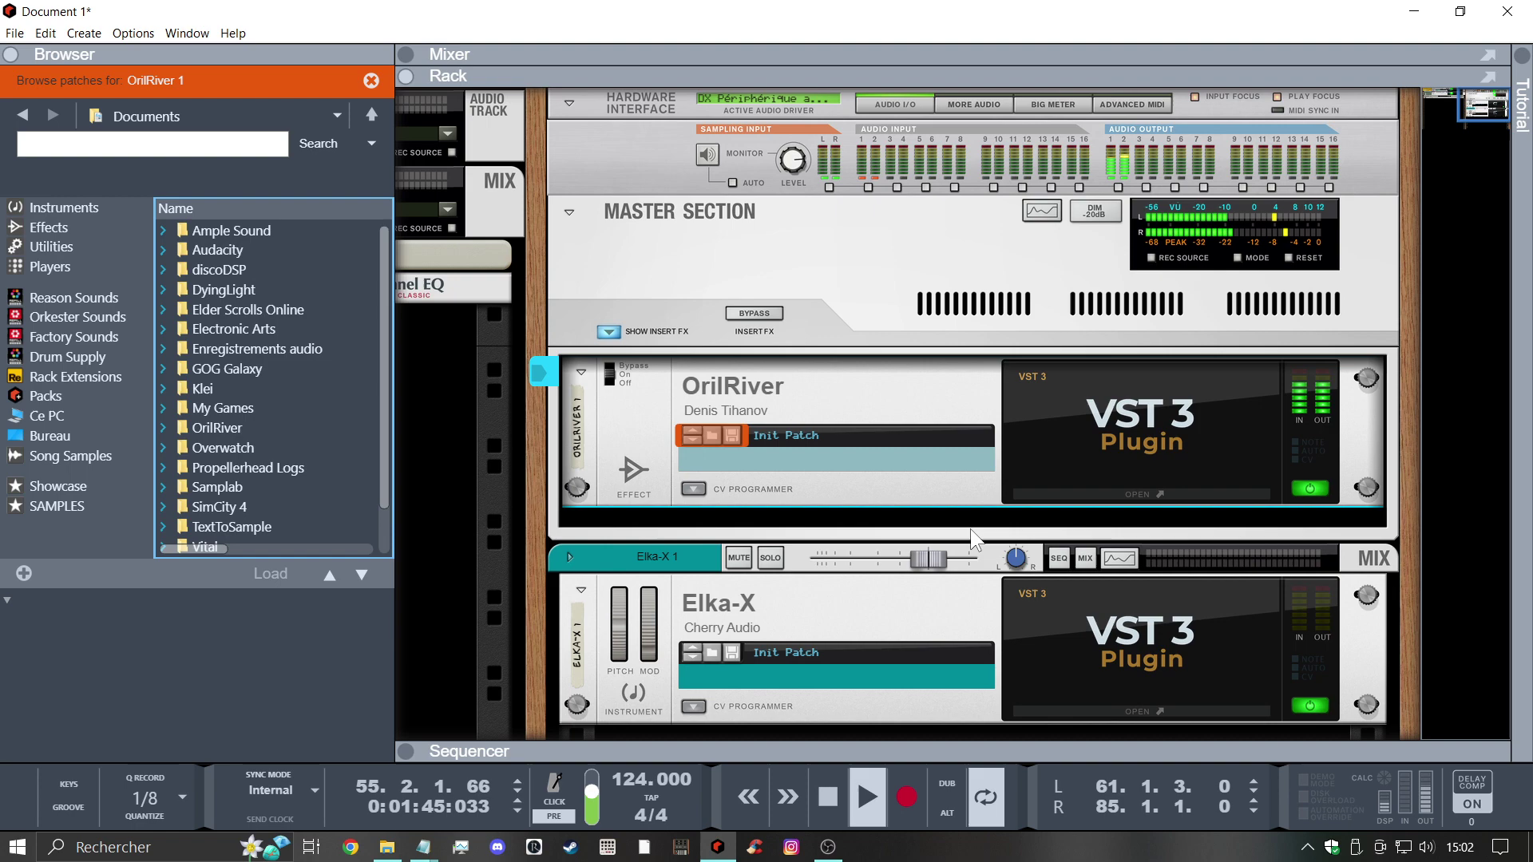
# Delete the OrilRiver effect from the Master Section's inserts
pyautogui.rightClick(651, 367)
pyautogui.click(717, 400)
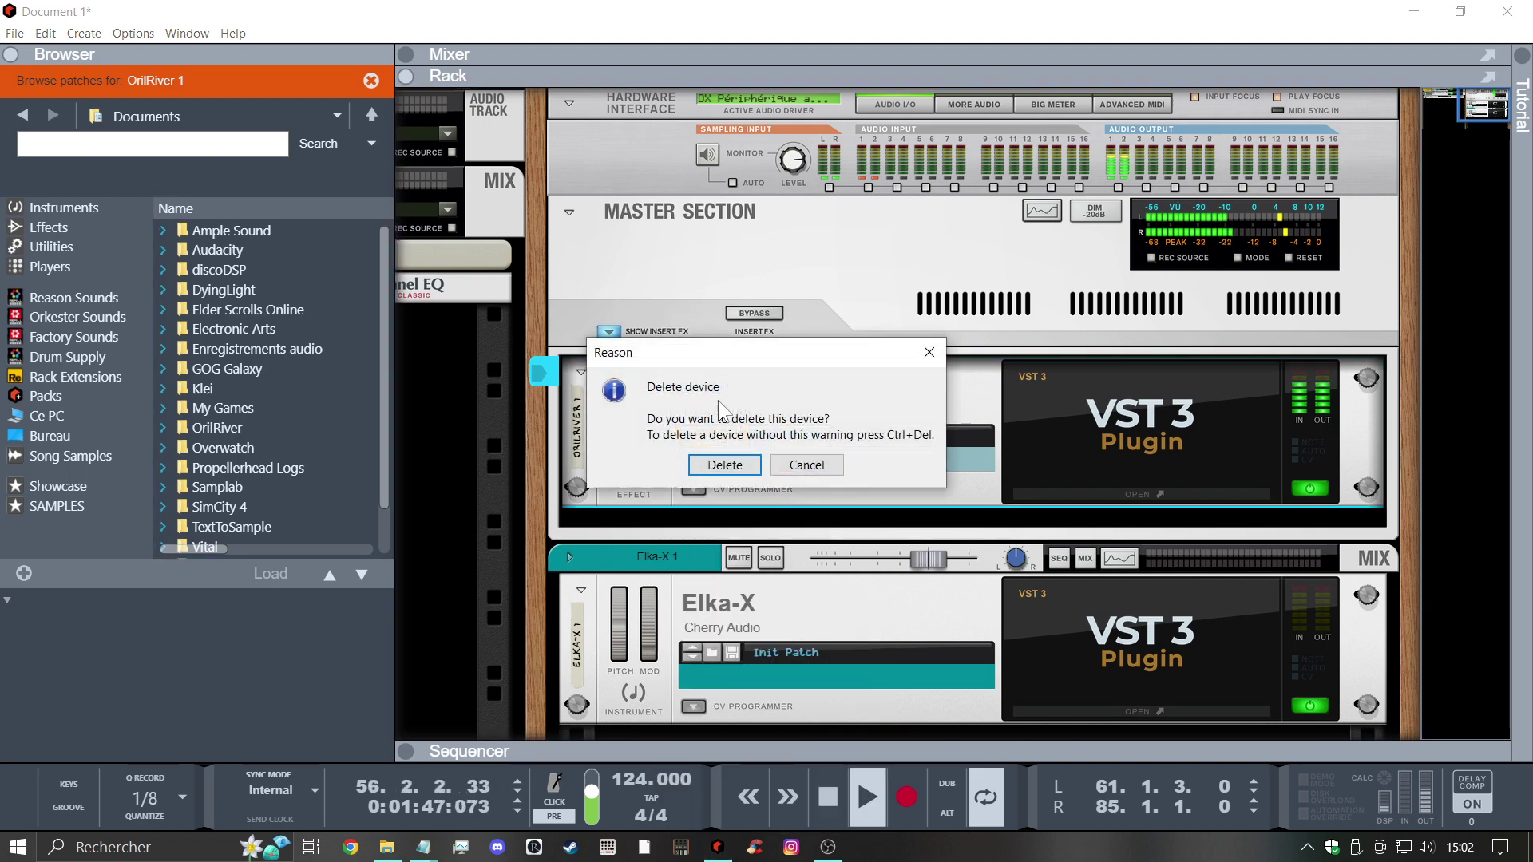
pyautogui.click(706, 471)
# Add the KIT Plugins Burier (VST3) effect to the Master Section's inserts and open its plugin window
pyautogui.click(822, 379)
pyautogui.rightClick(822, 381)
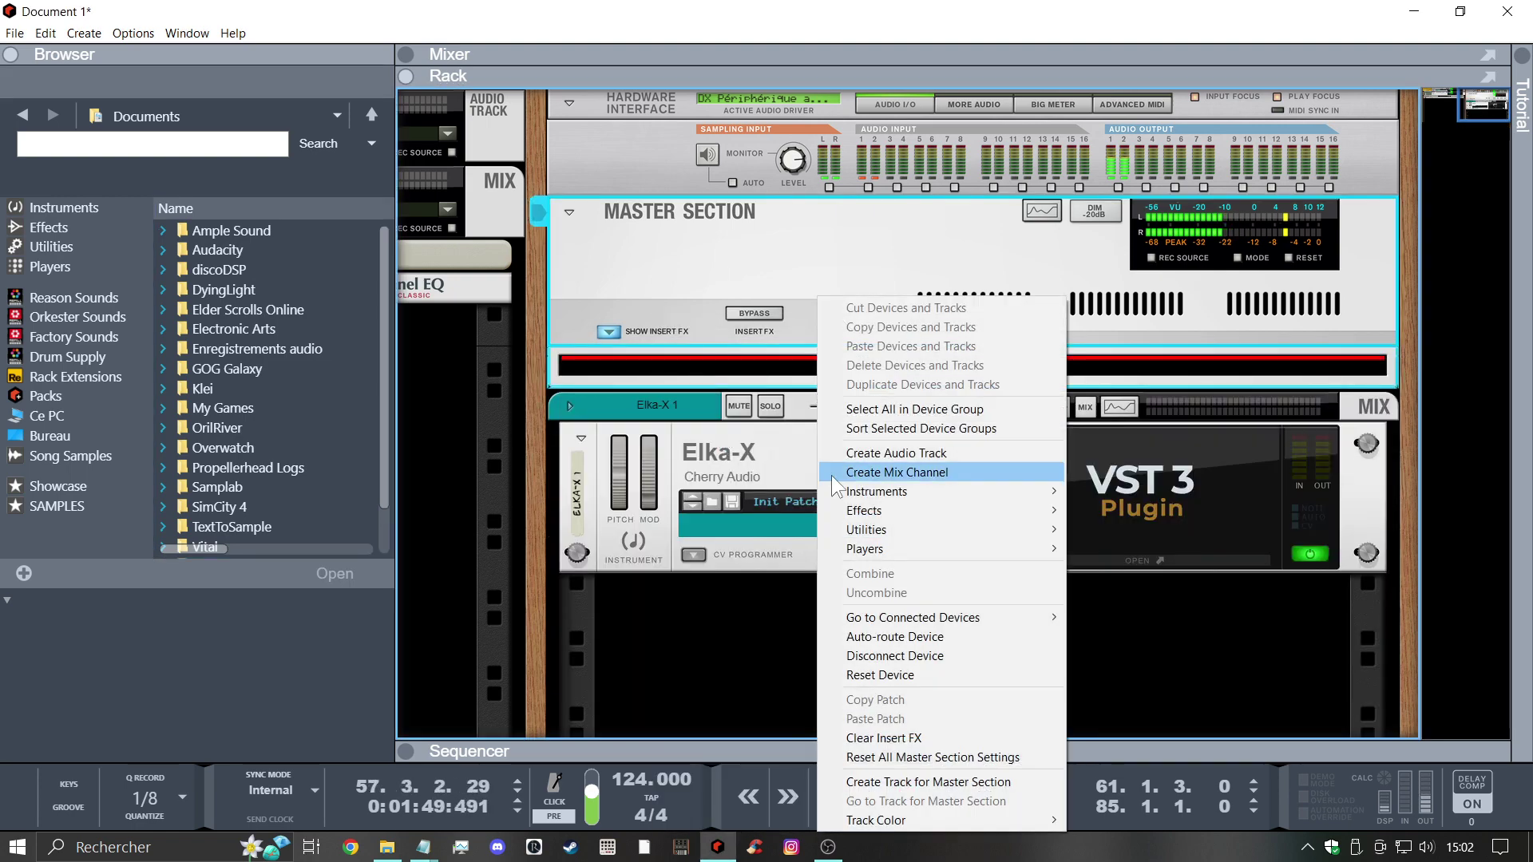
pyautogui.moveTo(847, 518)
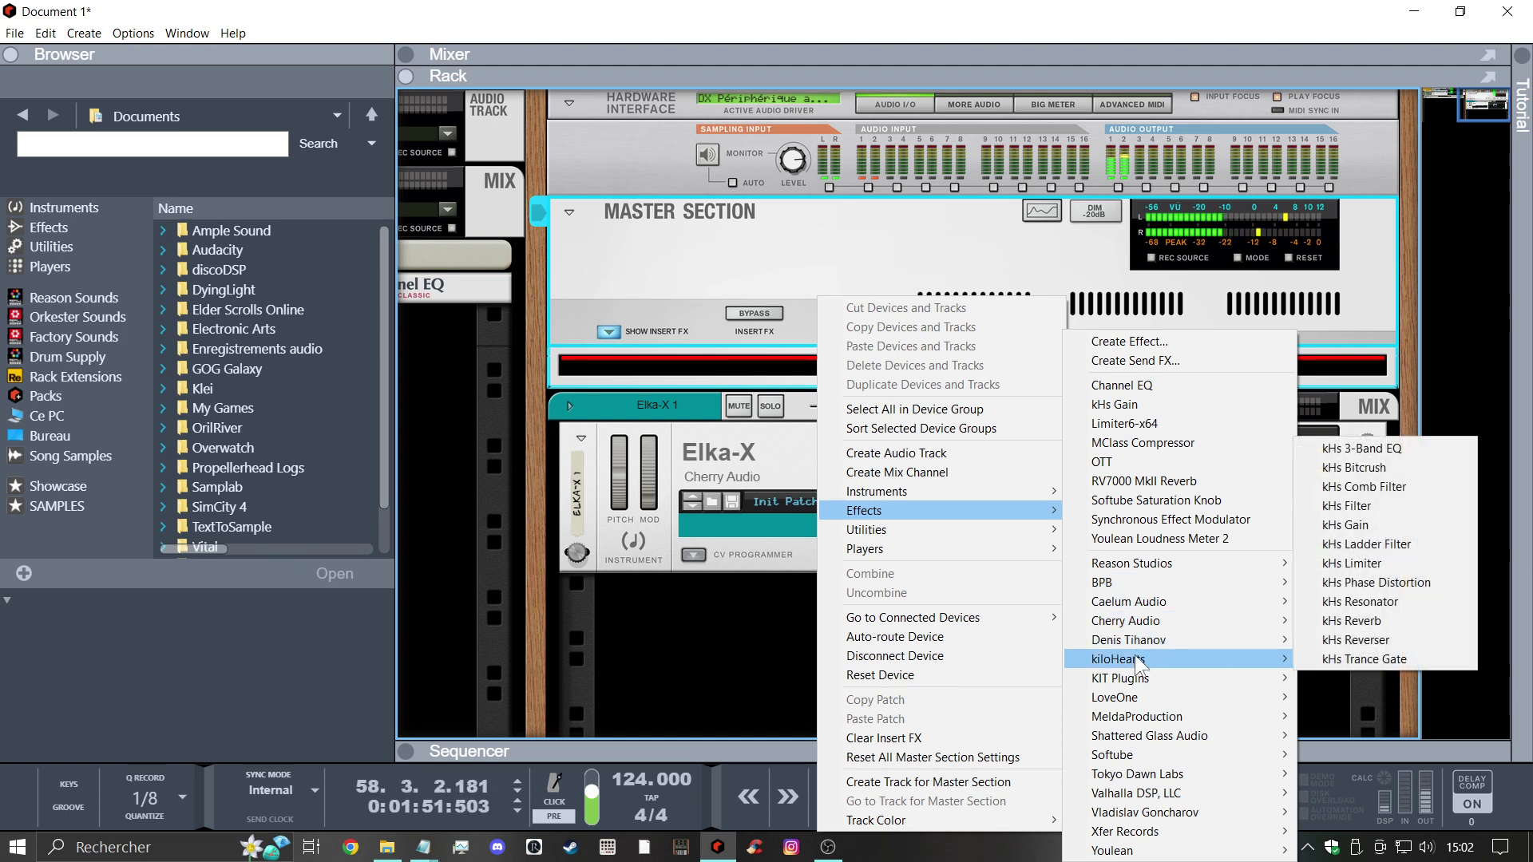
pyautogui.moveTo(1138, 685)
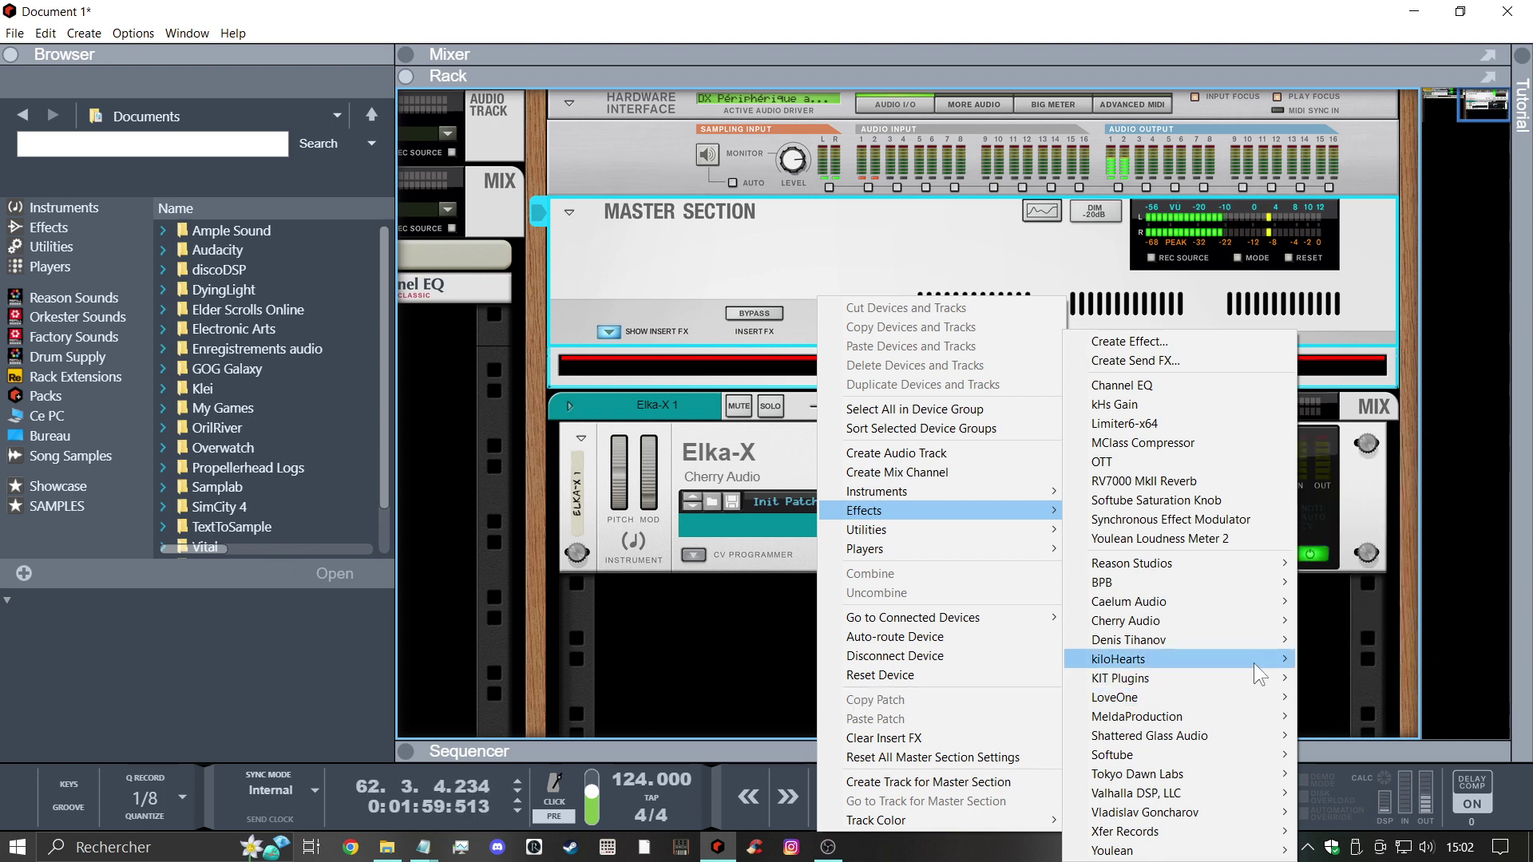
pyautogui.moveTo(1245, 677)
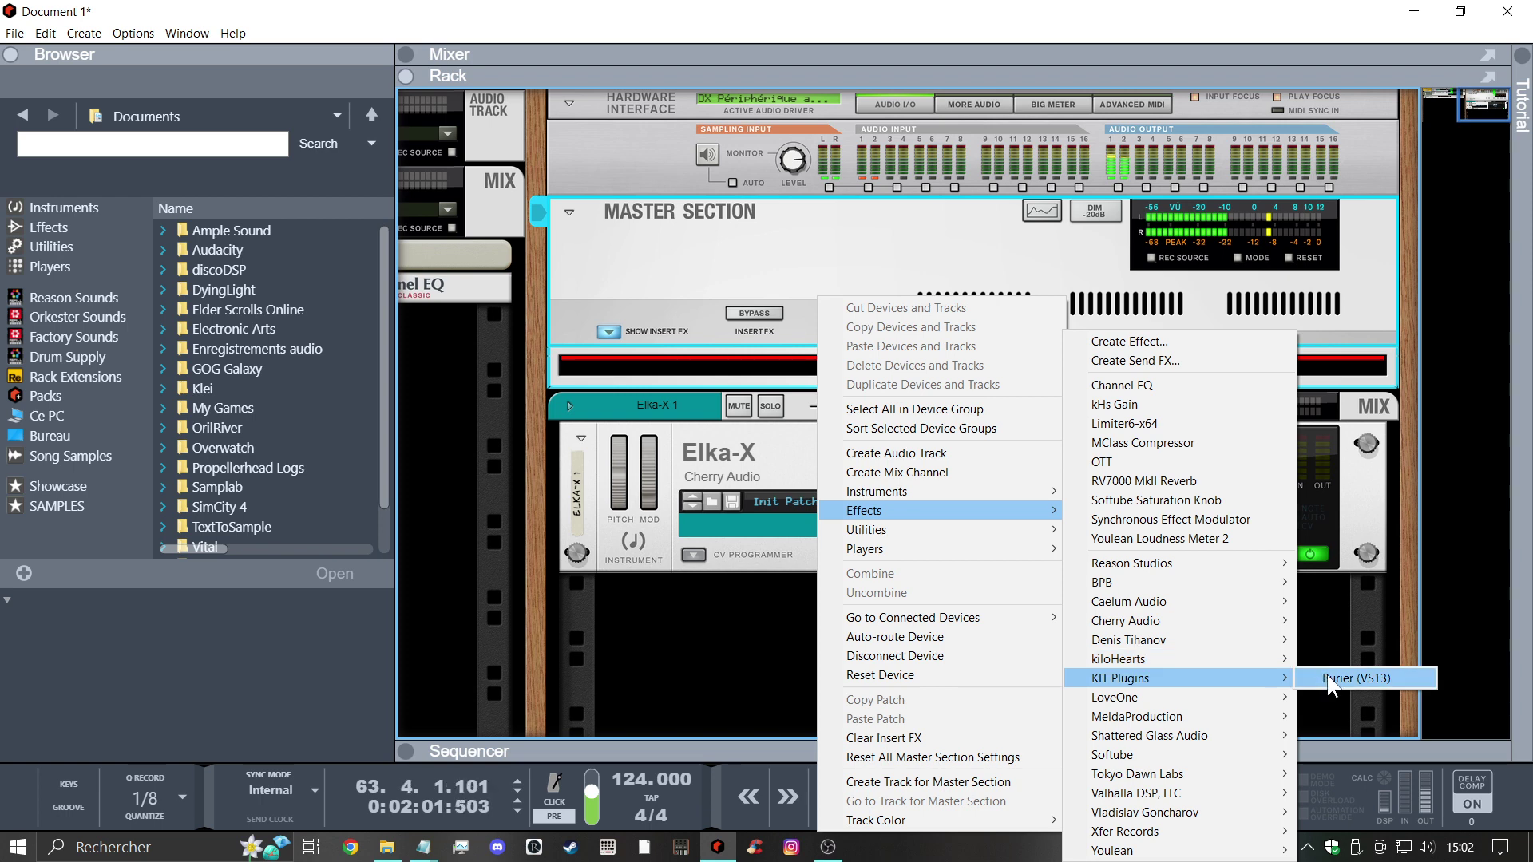
pyautogui.click(1327, 677)
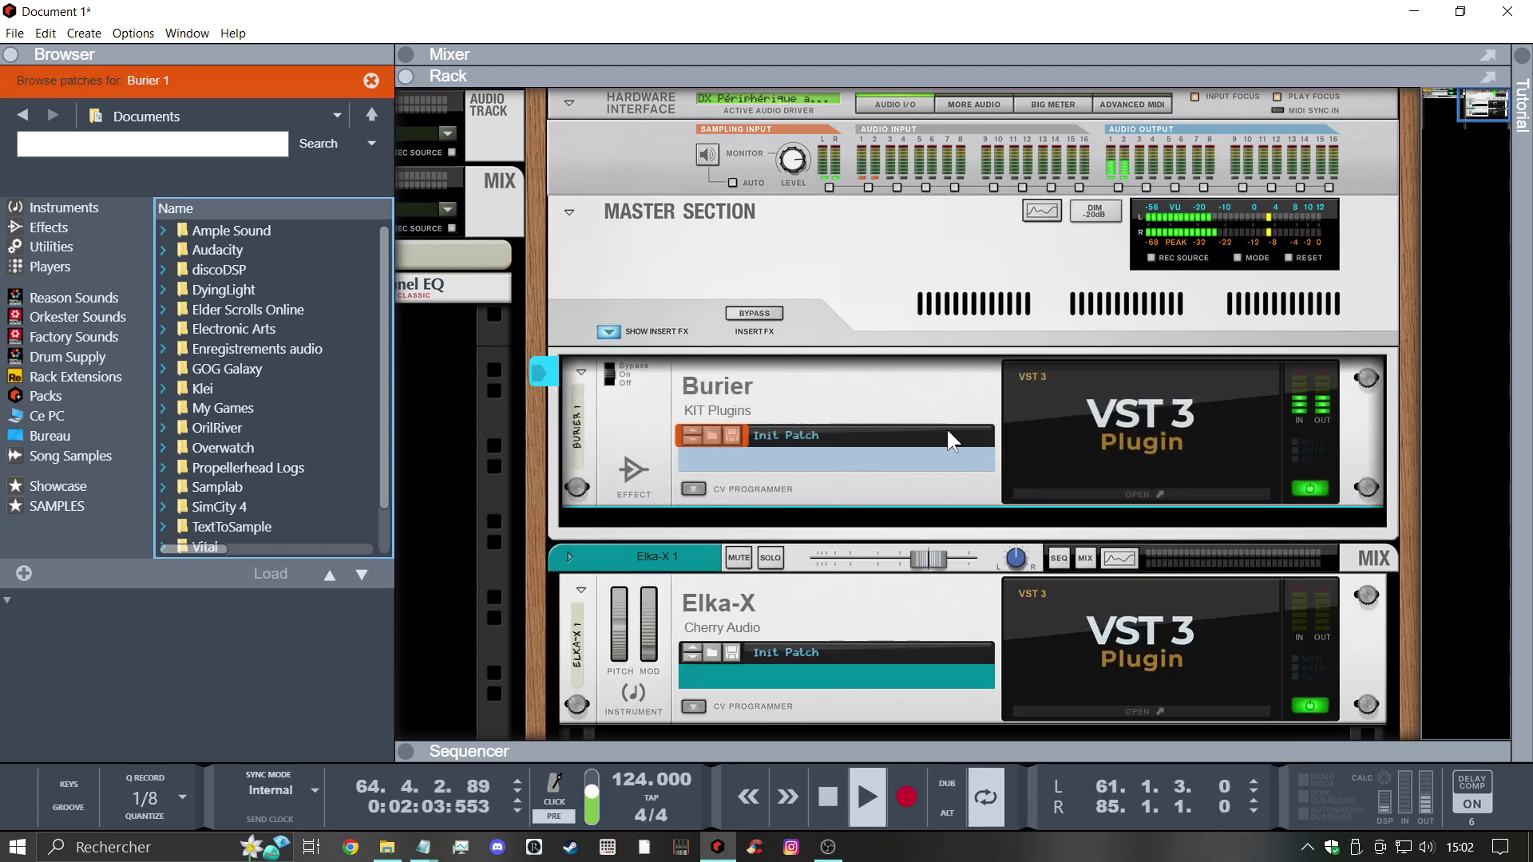
pyautogui.click(624, 424)
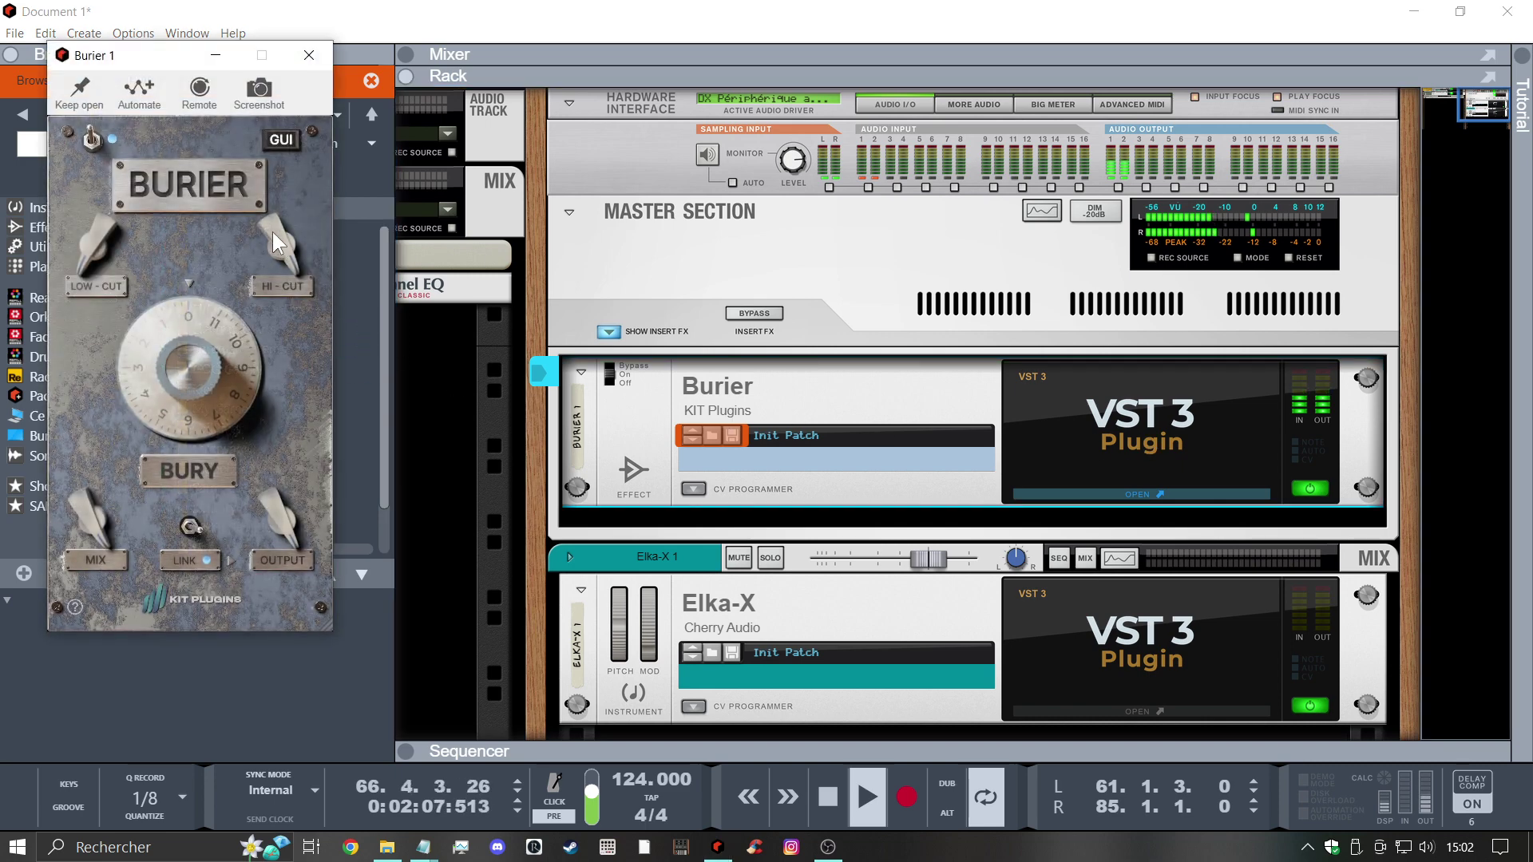
# Set Burier's hi-cut to about 600, low-cut to about 173 and mix to about 64, and try out its output level
pyautogui.moveTo(272, 232); pyautogui.dragTo(292, 413)
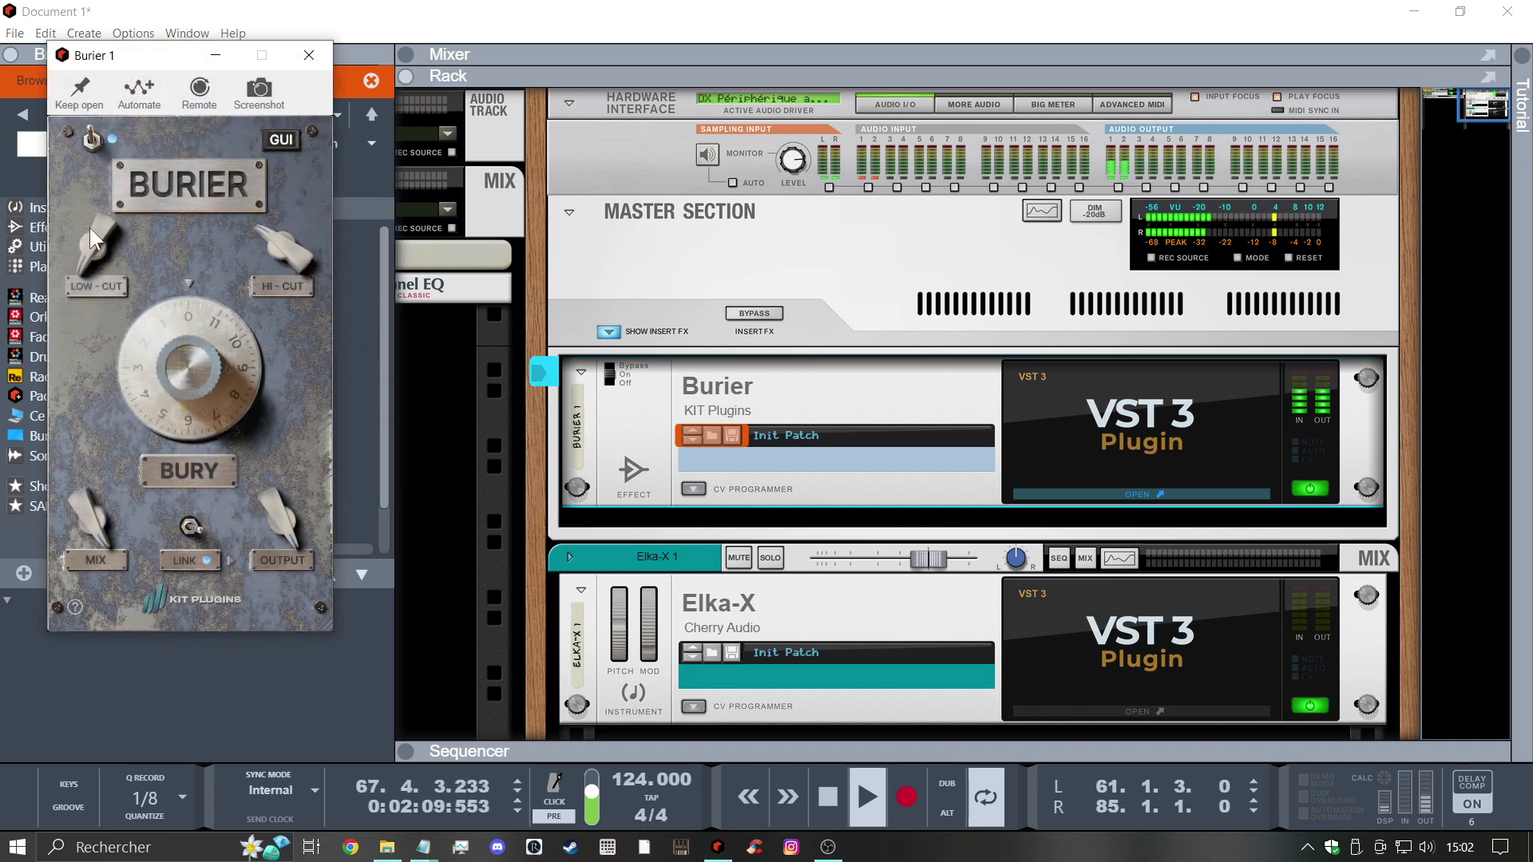
pyautogui.moveTo(89, 228); pyautogui.dragTo(85, 160)
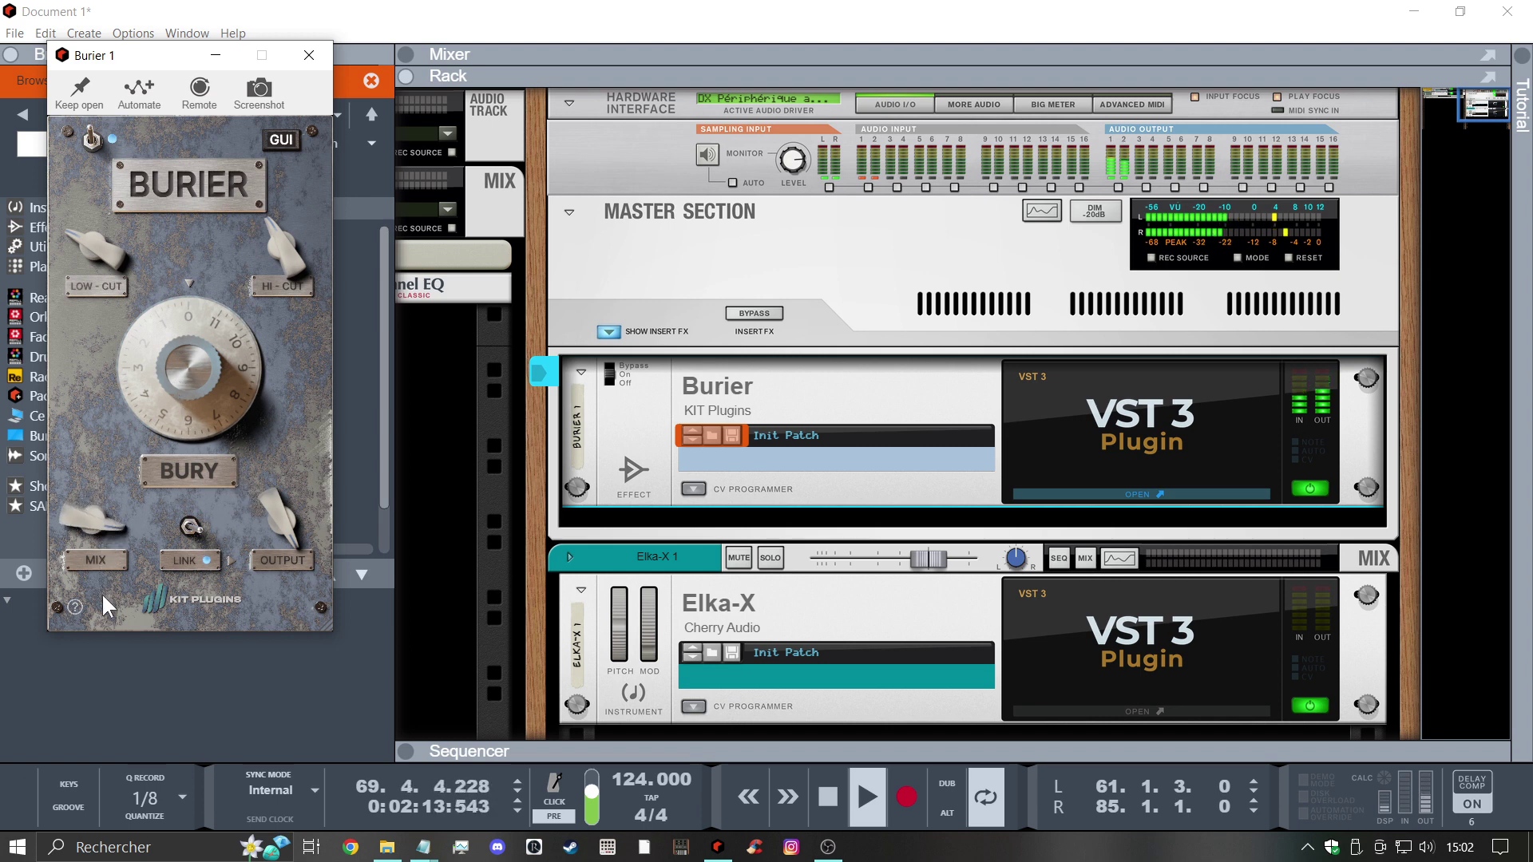
pyautogui.moveTo(102, 592); pyautogui.dragTo(108, 615)
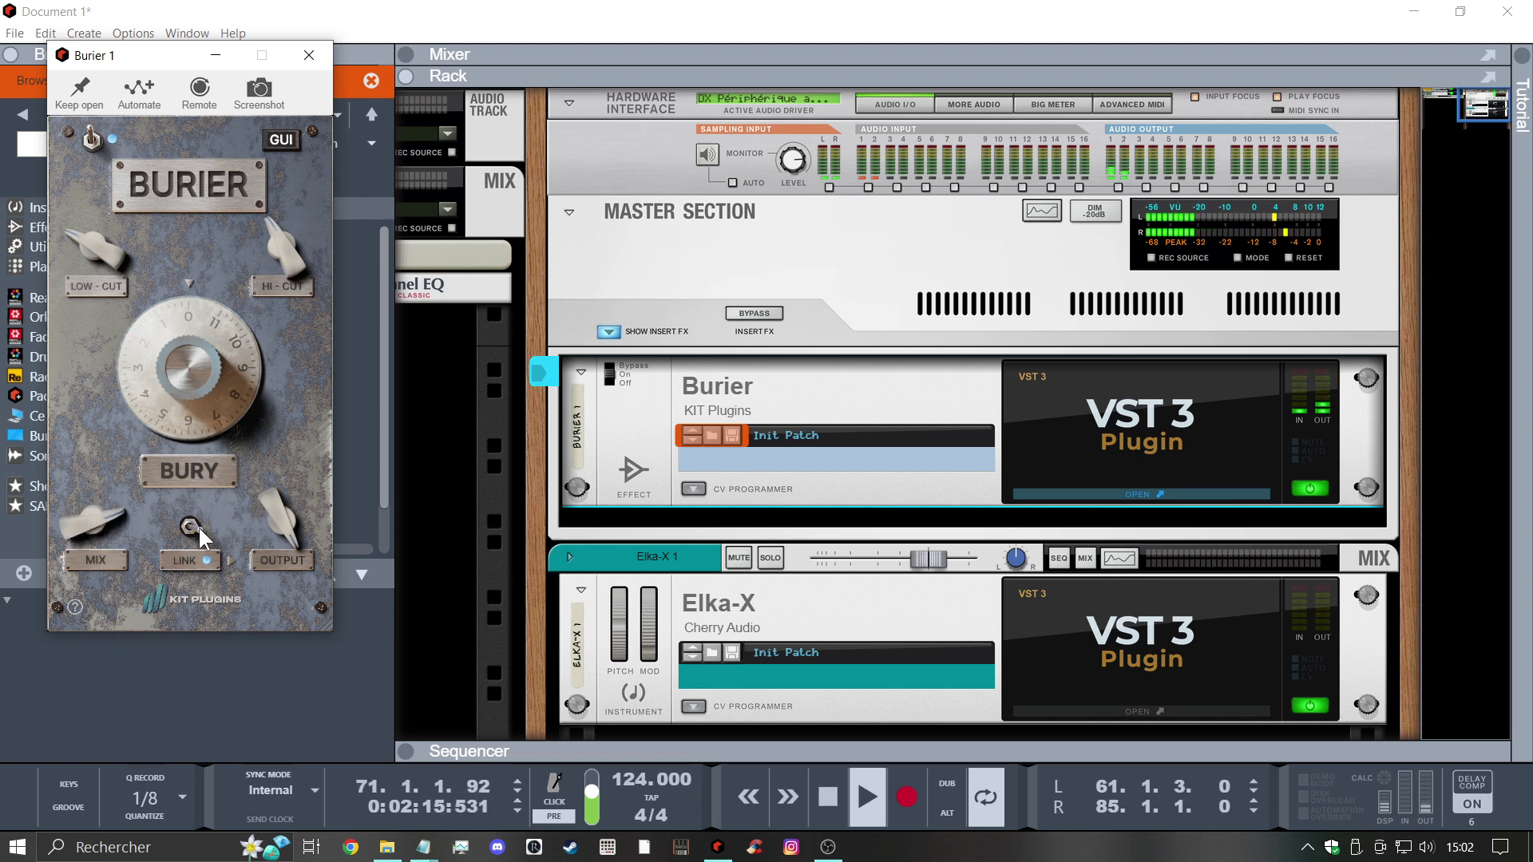
pyautogui.moveTo(284, 583); pyautogui.dragTo(294, 657)
pyautogui.moveTo(297, 571); pyautogui.dragTo(307, 623)
pyautogui.moveTo(286, 534); pyautogui.dragTo(282, 300)
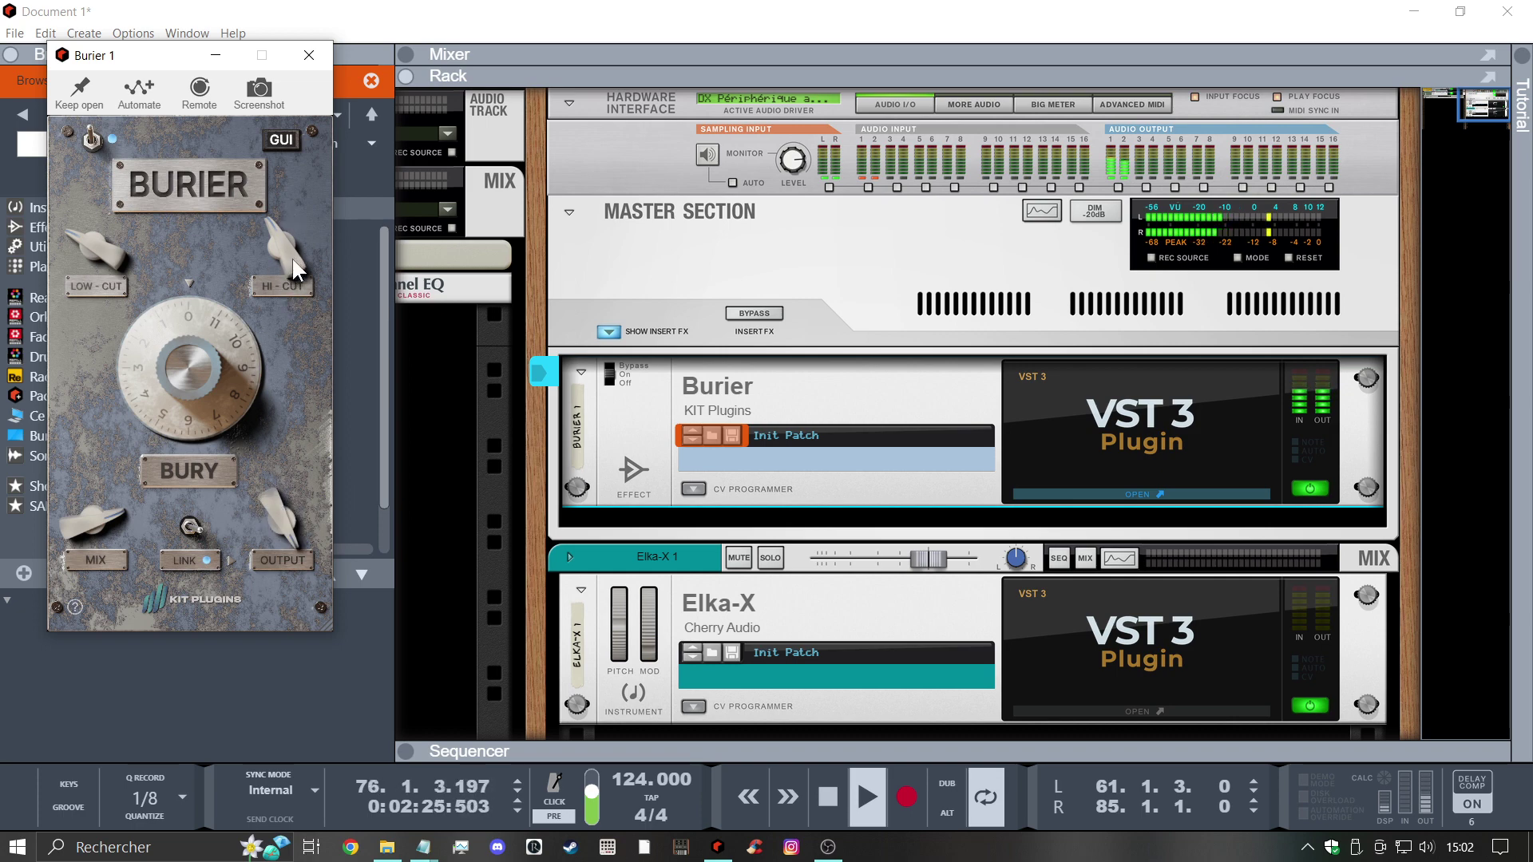
# Create automation lanes for Burier's HI-CUT, LOW-CUT and Mix parameters
pyautogui.click(139, 87)
pyautogui.click(257, 201)
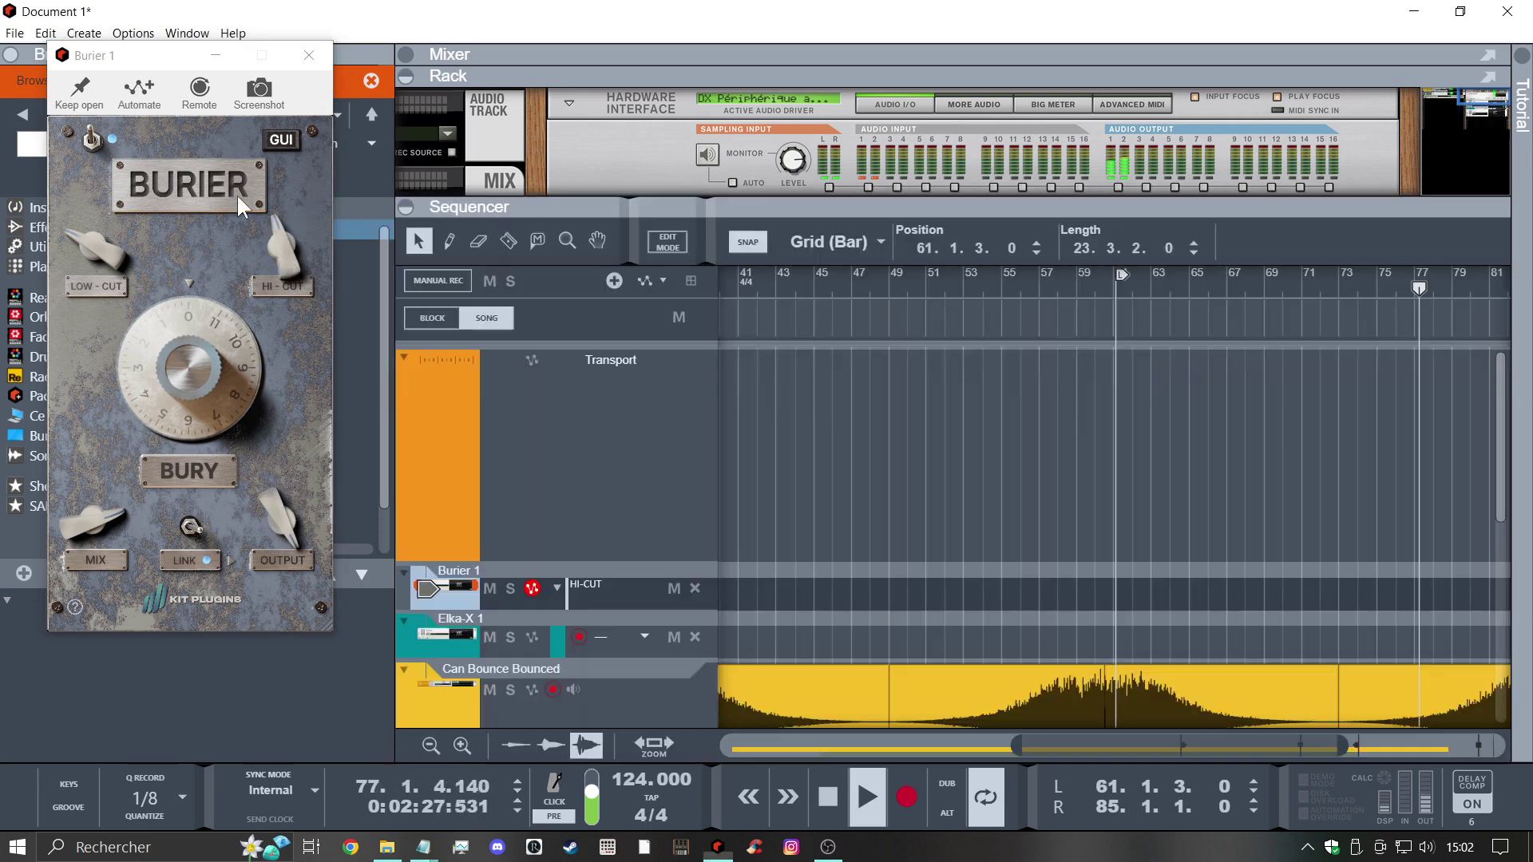
pyautogui.click(139, 87)
pyautogui.click(103, 254)
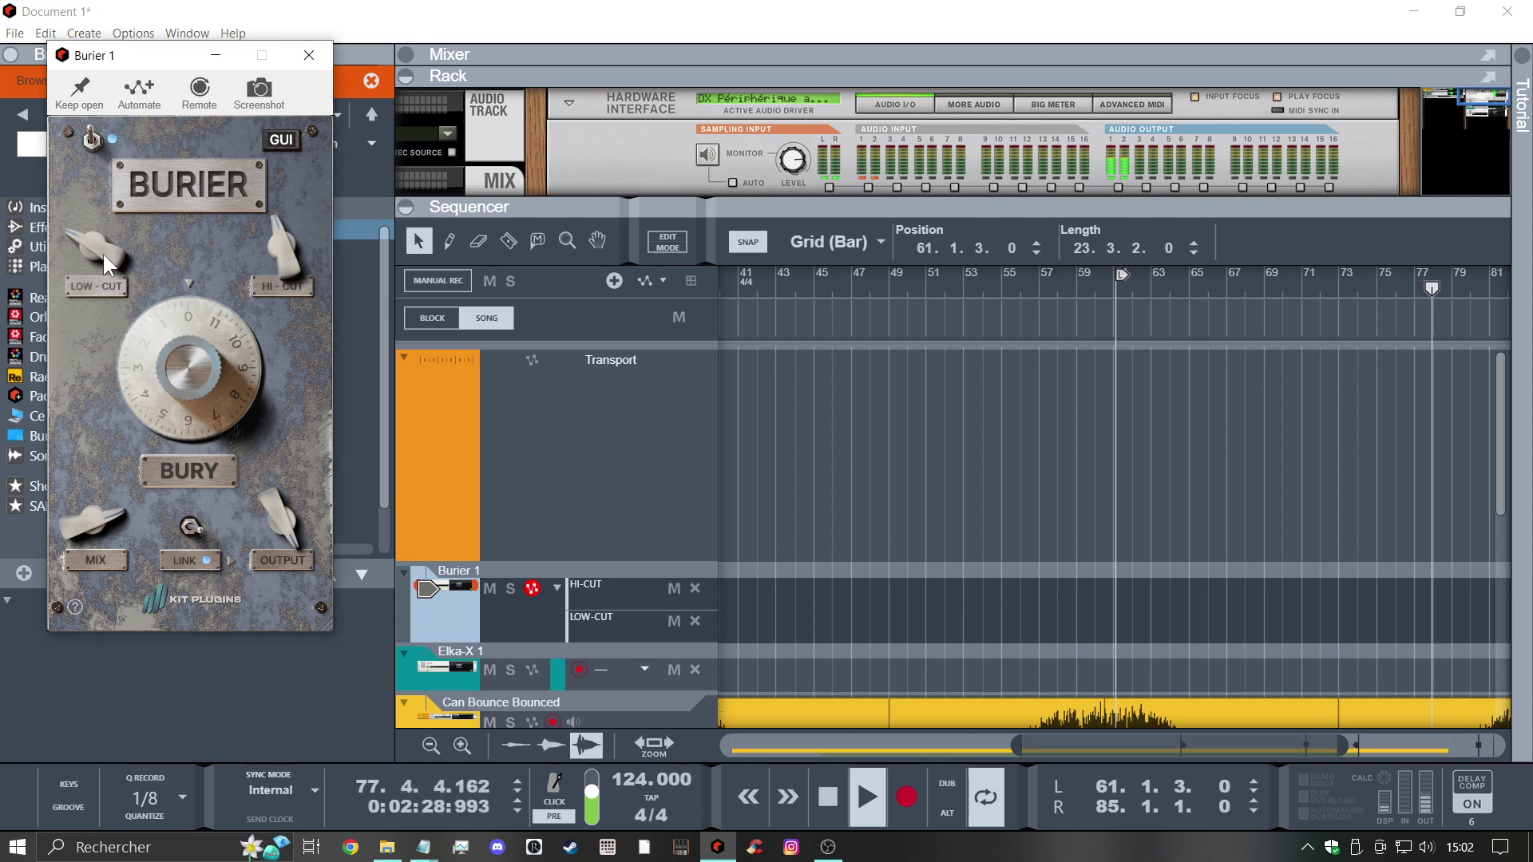
pyautogui.click(144, 96)
pyautogui.click(102, 520)
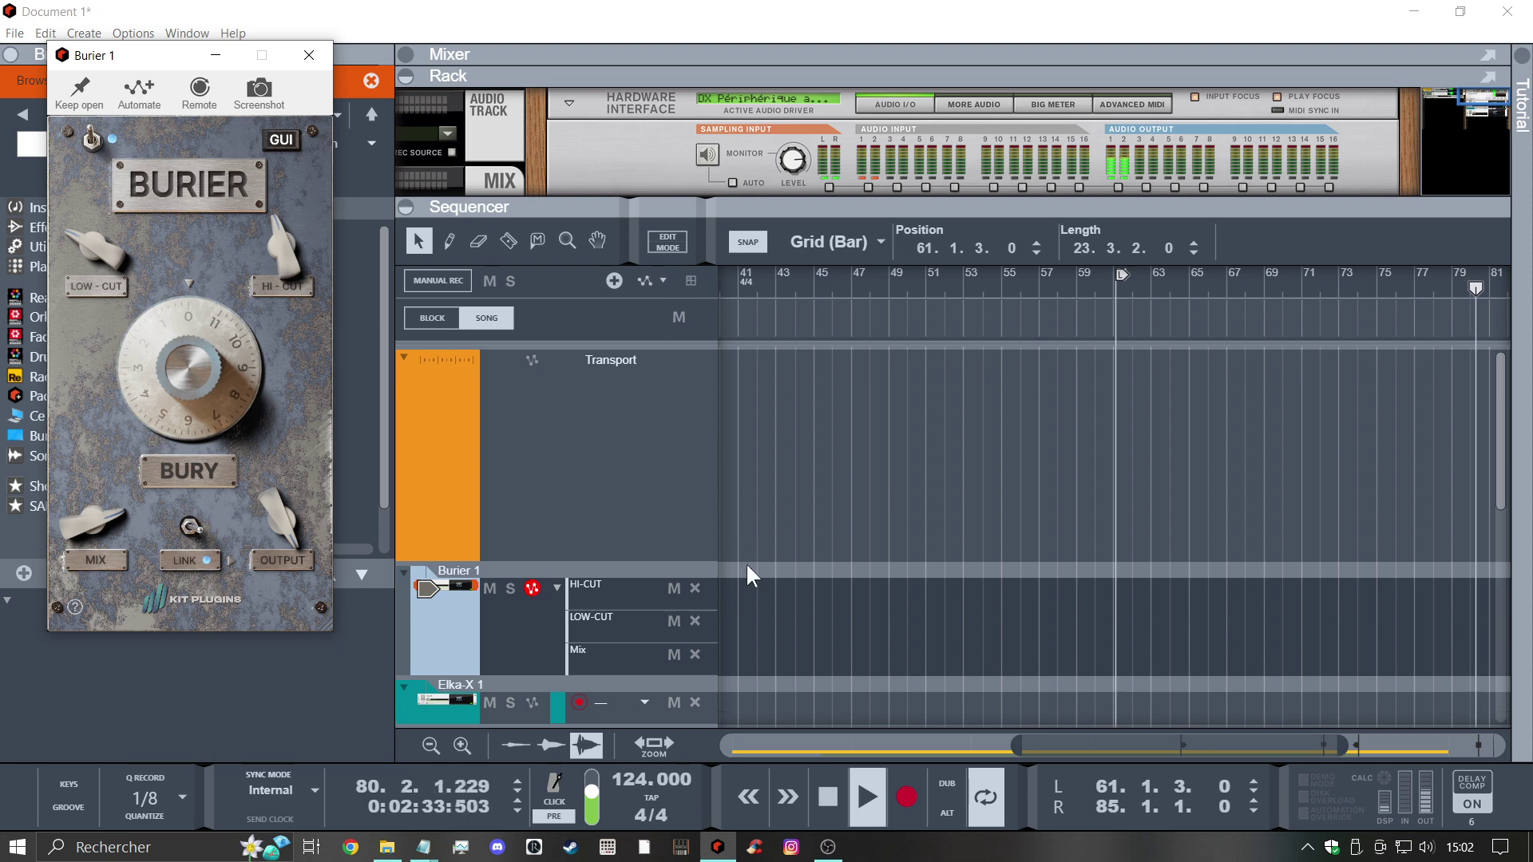
# Enlarge the sequencer and draw a Mix automation clip on the Burier track from bar 1 to the song end marker
pyautogui.click(446, 241)
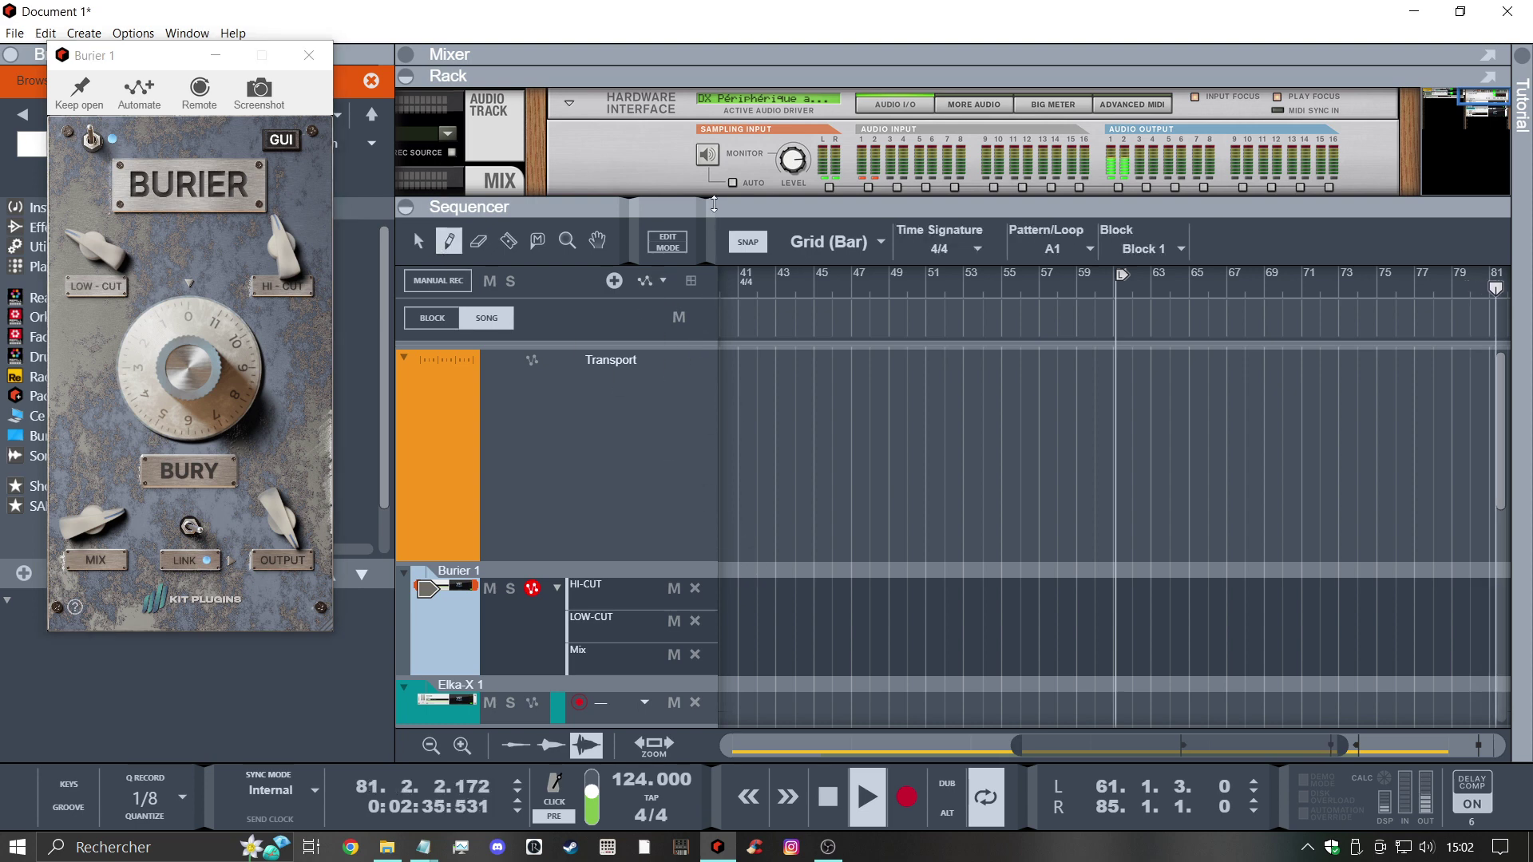
pyautogui.click(406, 76)
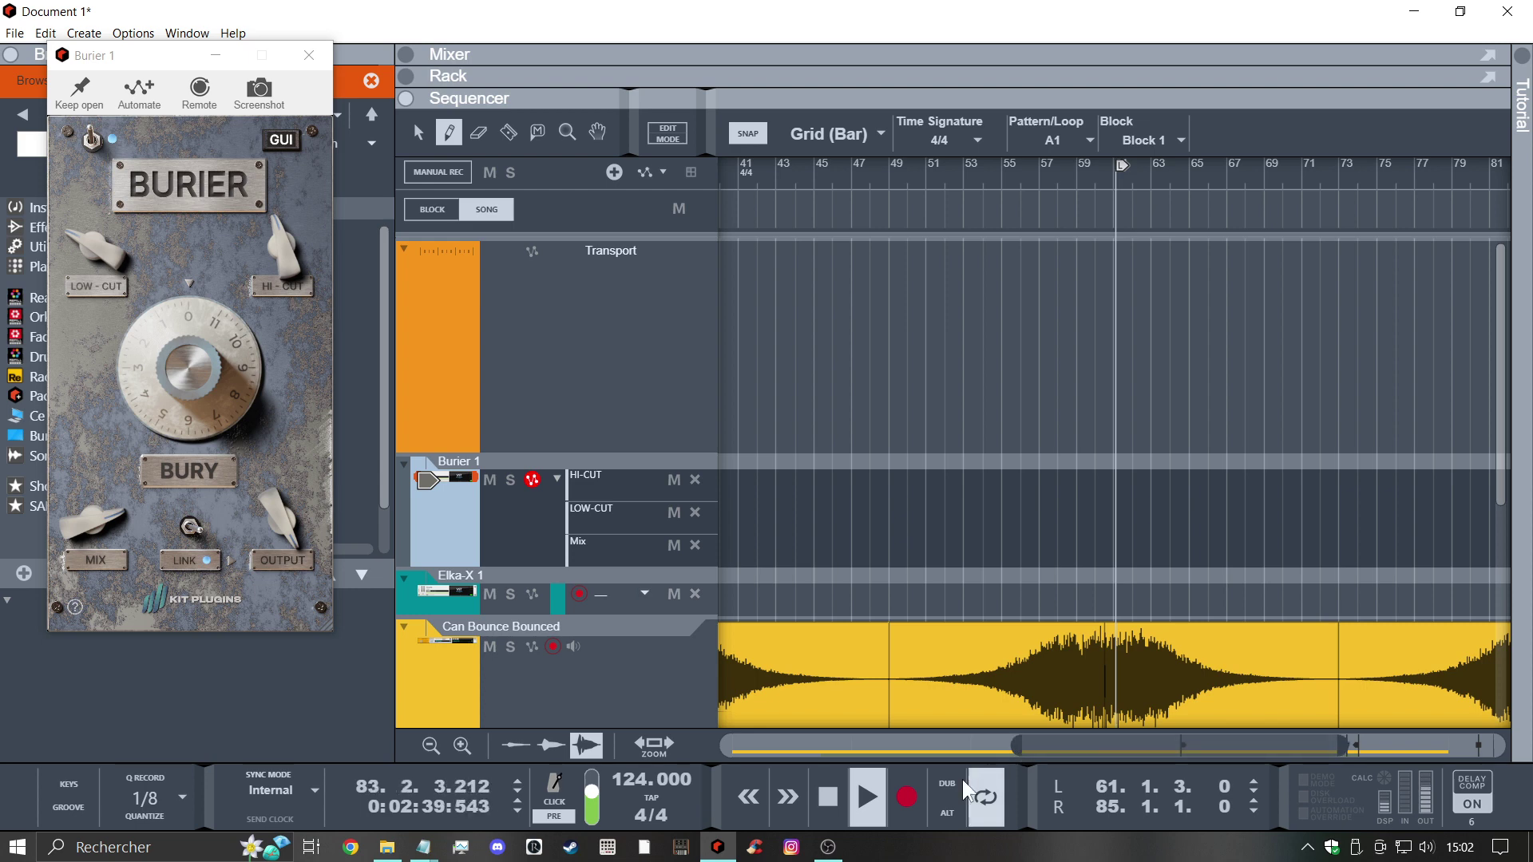
pyautogui.moveTo(1042, 751); pyautogui.dragTo(751, 749)
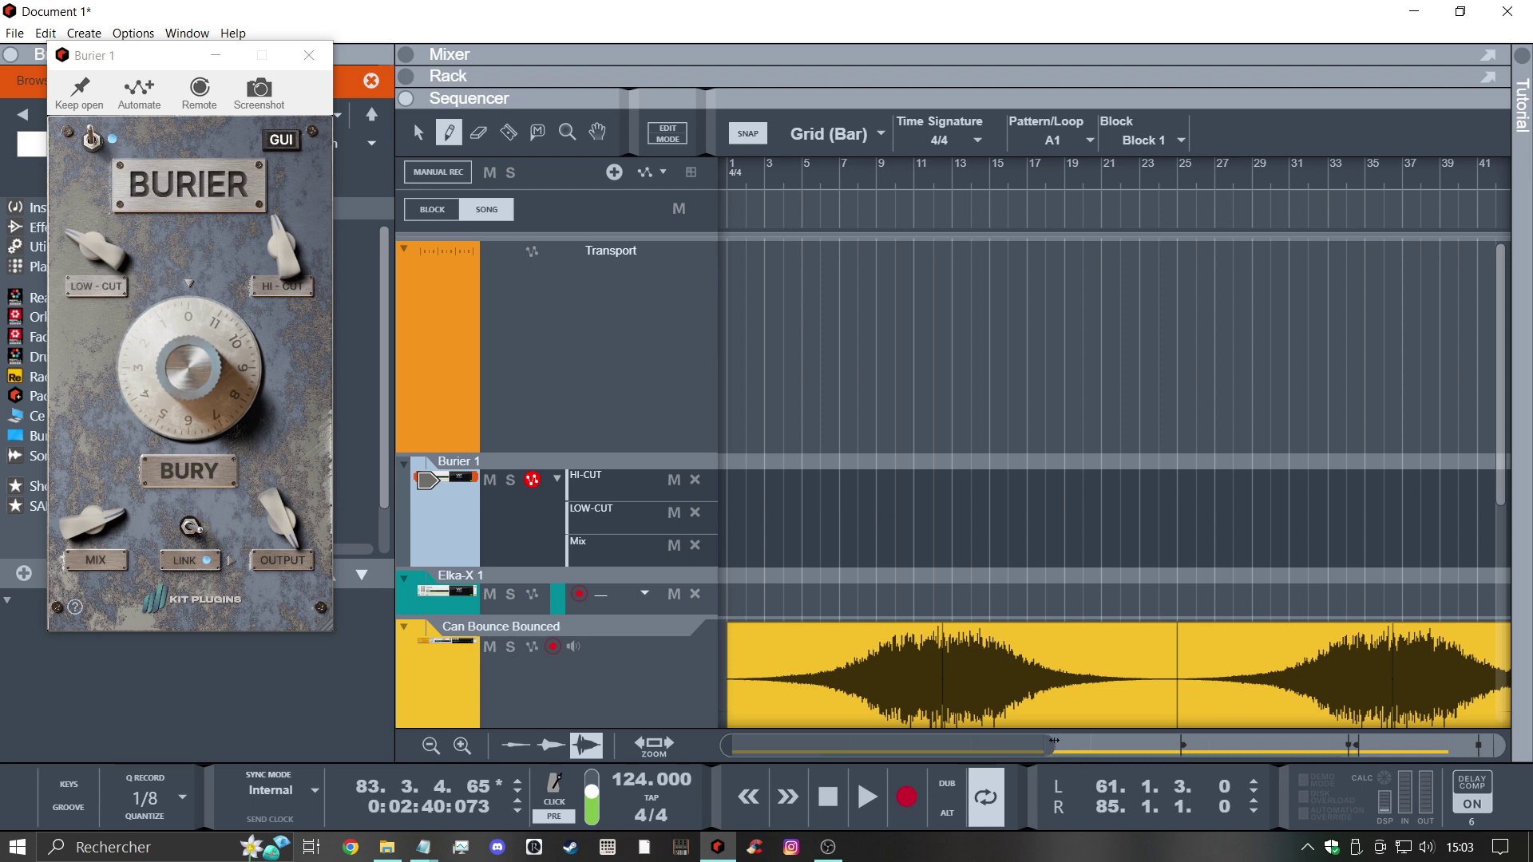
pyautogui.moveTo(1054, 740); pyautogui.dragTo(1389, 735)
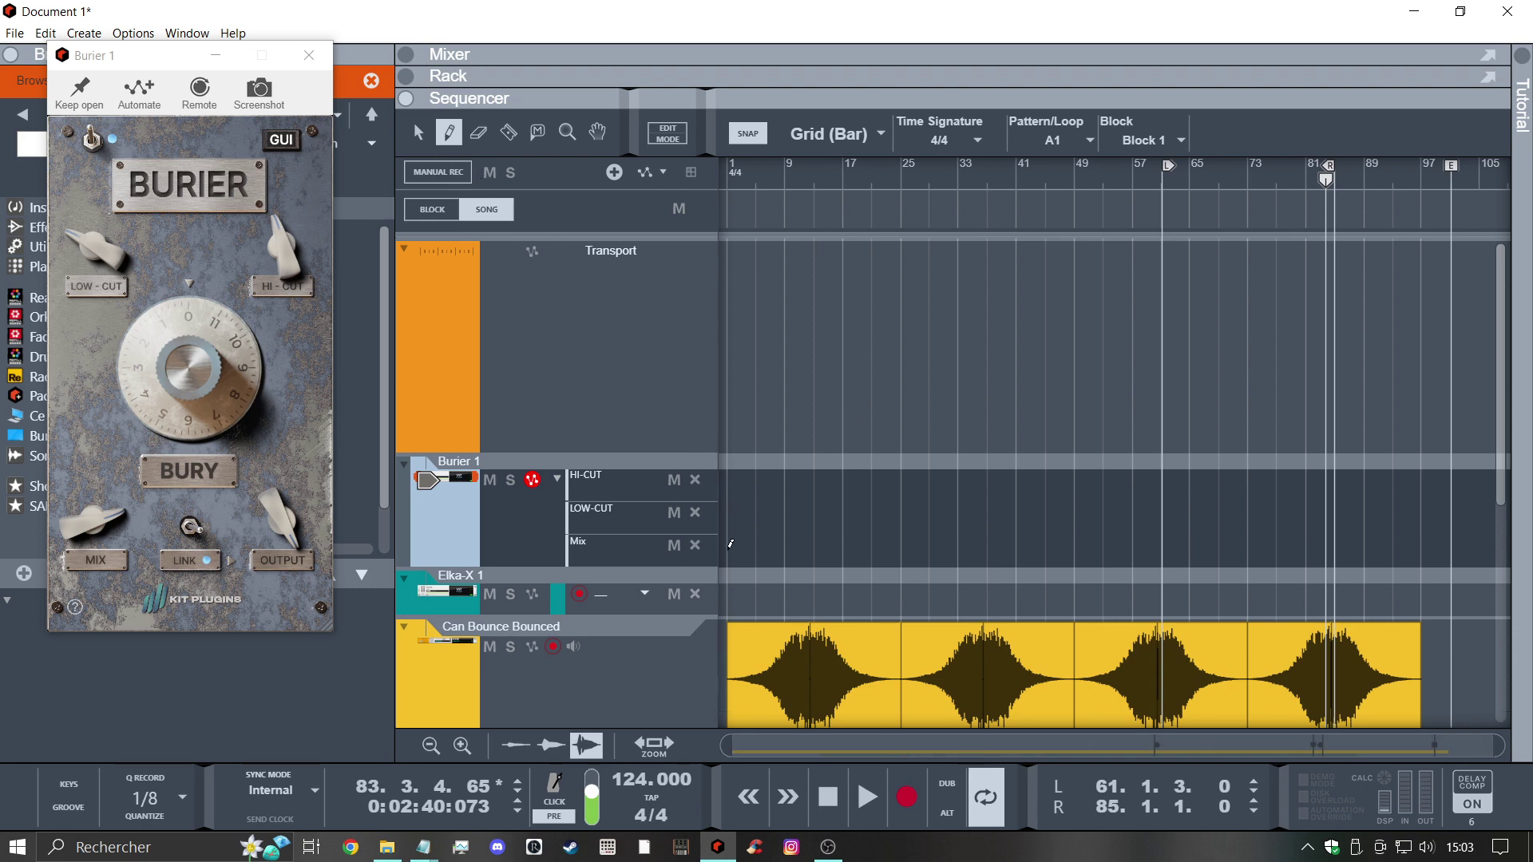
pyautogui.moveTo(728, 545)
pyautogui.mouseDown()
pyautogui.moveTo(1268, 551)
pyautogui.moveTo(1402, 558)
pyautogui.moveTo(1416, 580)
pyautogui.moveTo(1449, 580)
pyautogui.mouseUp()
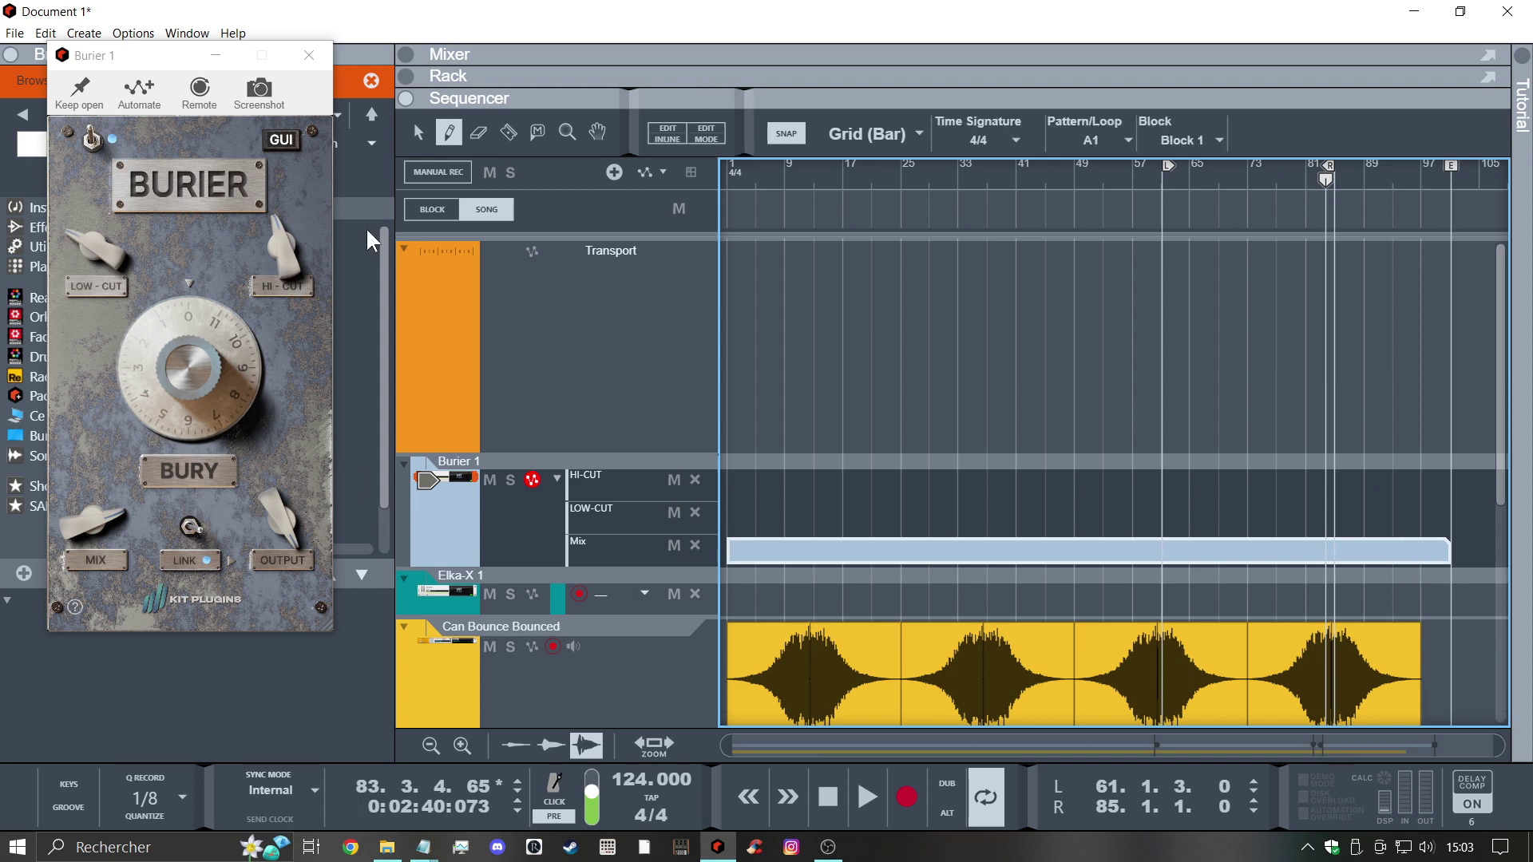
# Open the Mix automation clip and draw a fall from 60 at bar 1 to 0 at bar 33
pyautogui.click(418, 132)
pyautogui.doubleClick(913, 550)
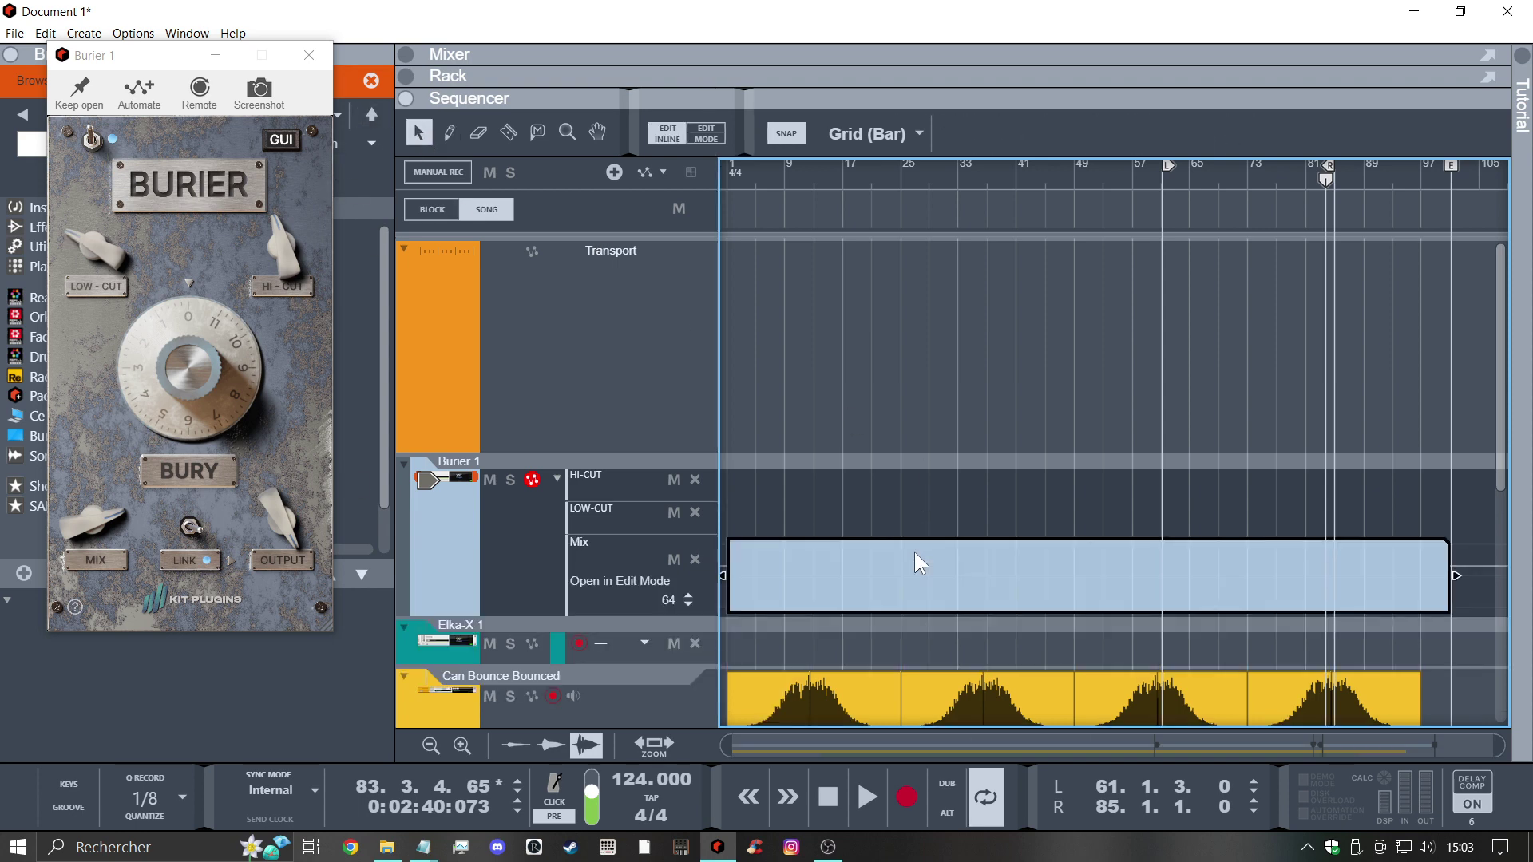
pyautogui.click(455, 131)
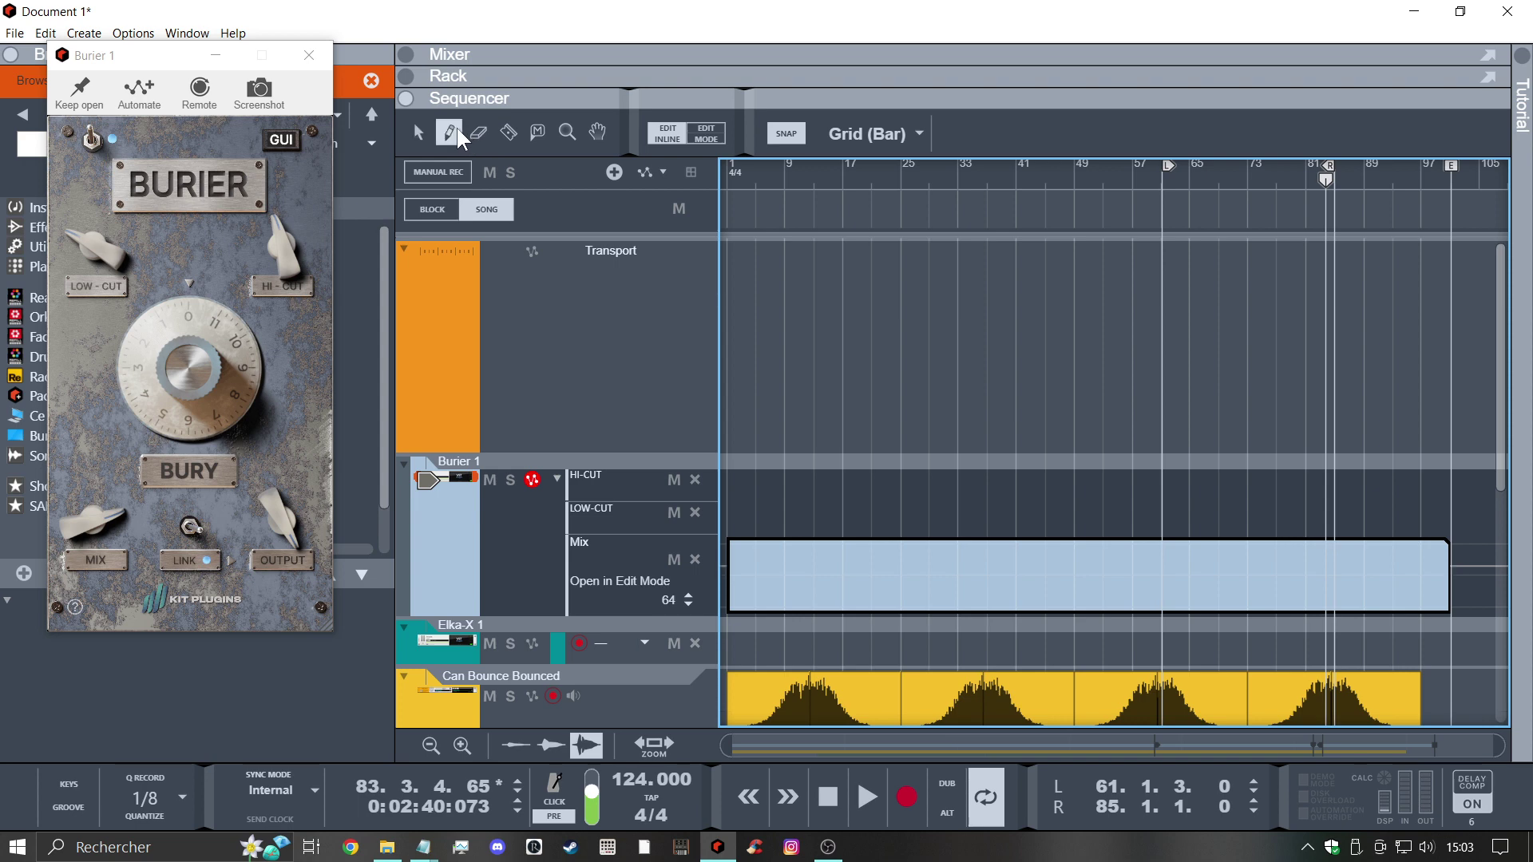
pyautogui.click(726, 565)
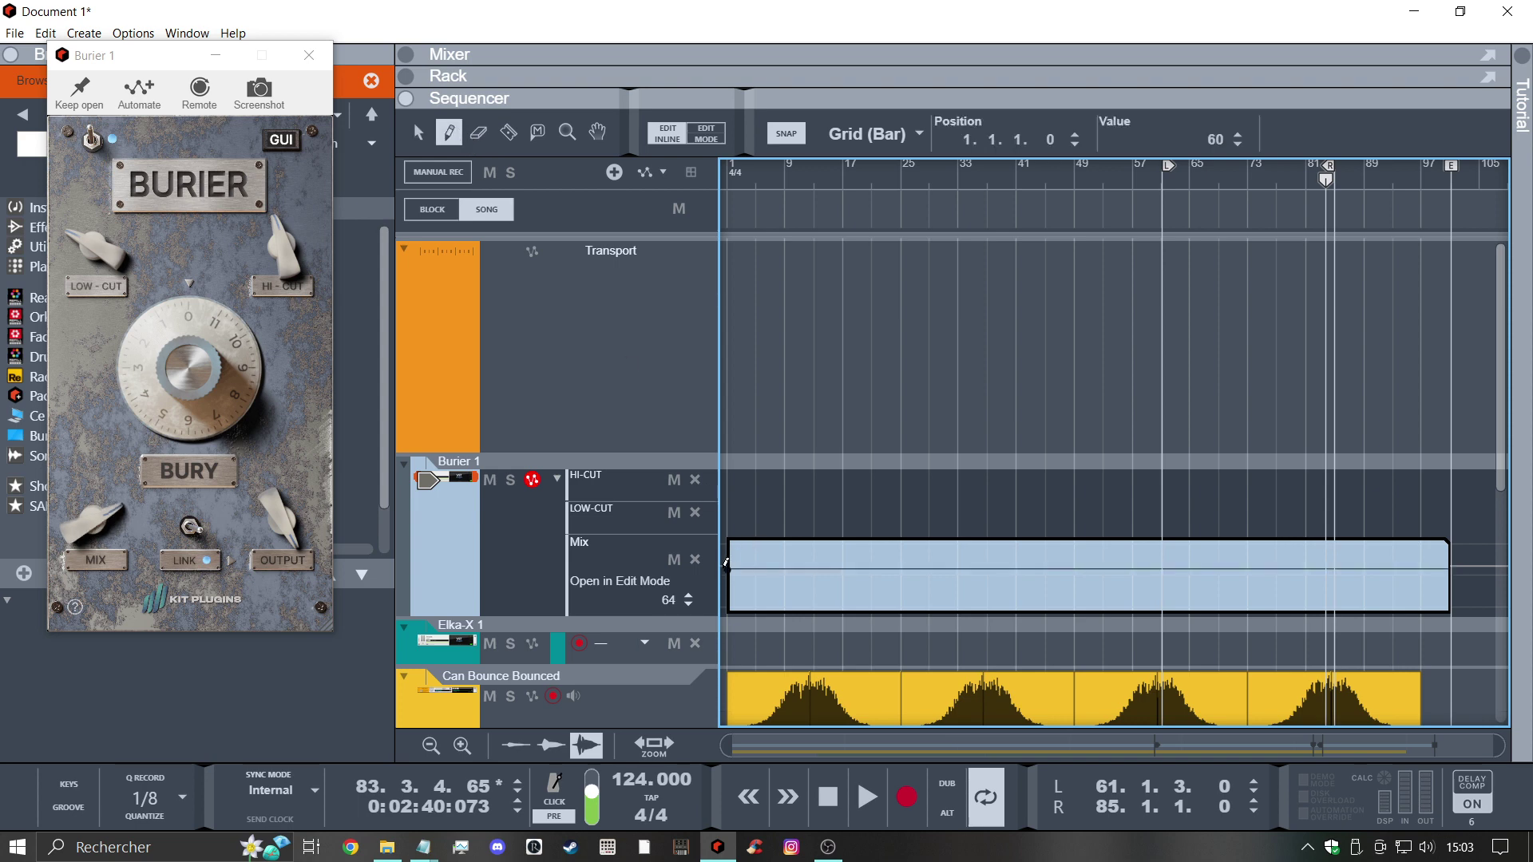
pyautogui.click(958, 606)
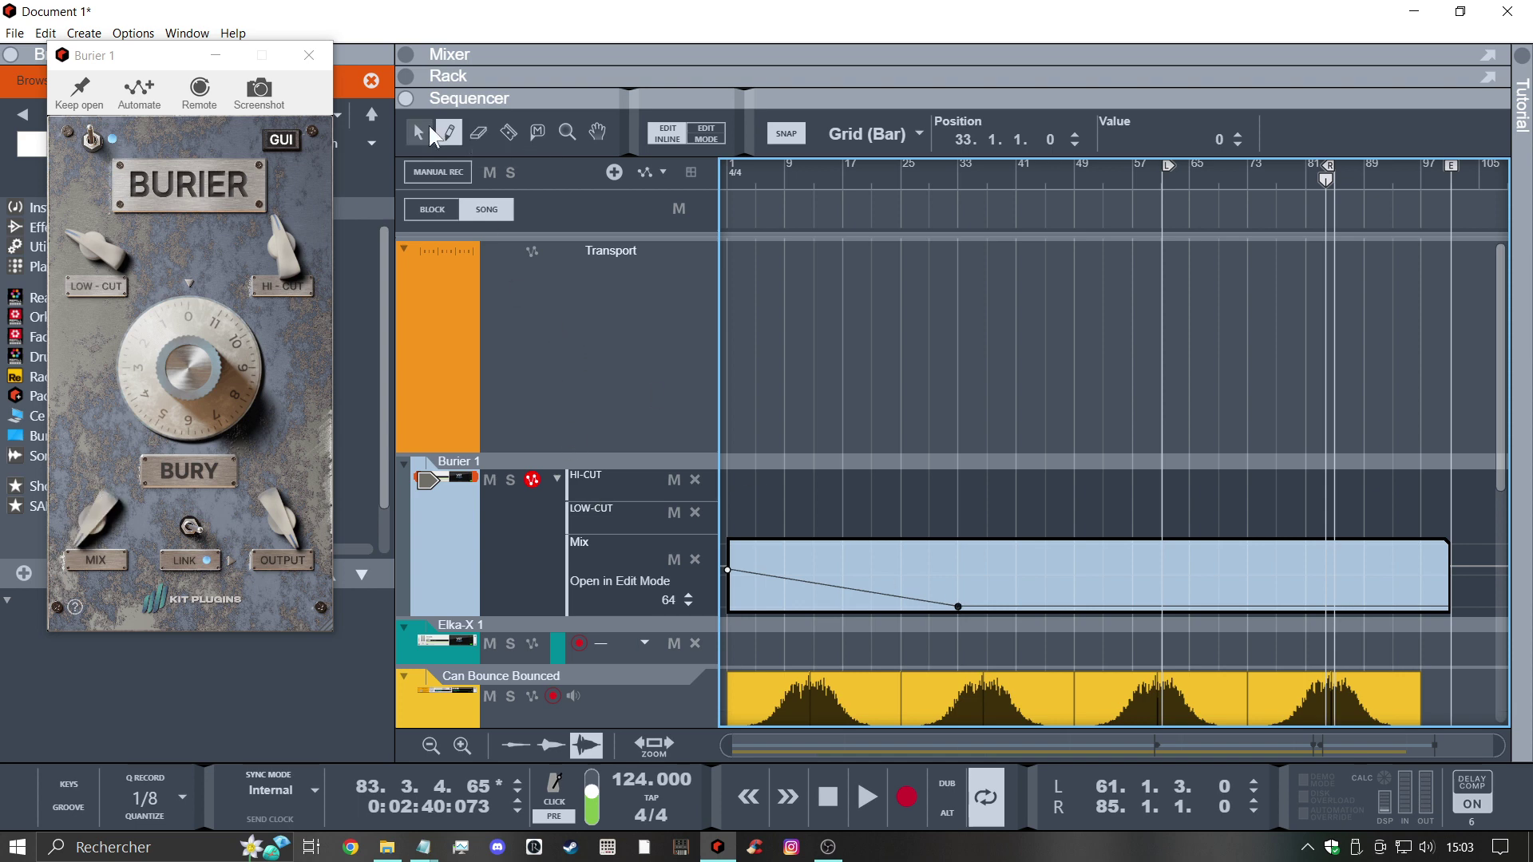
pyautogui.click(606, 517)
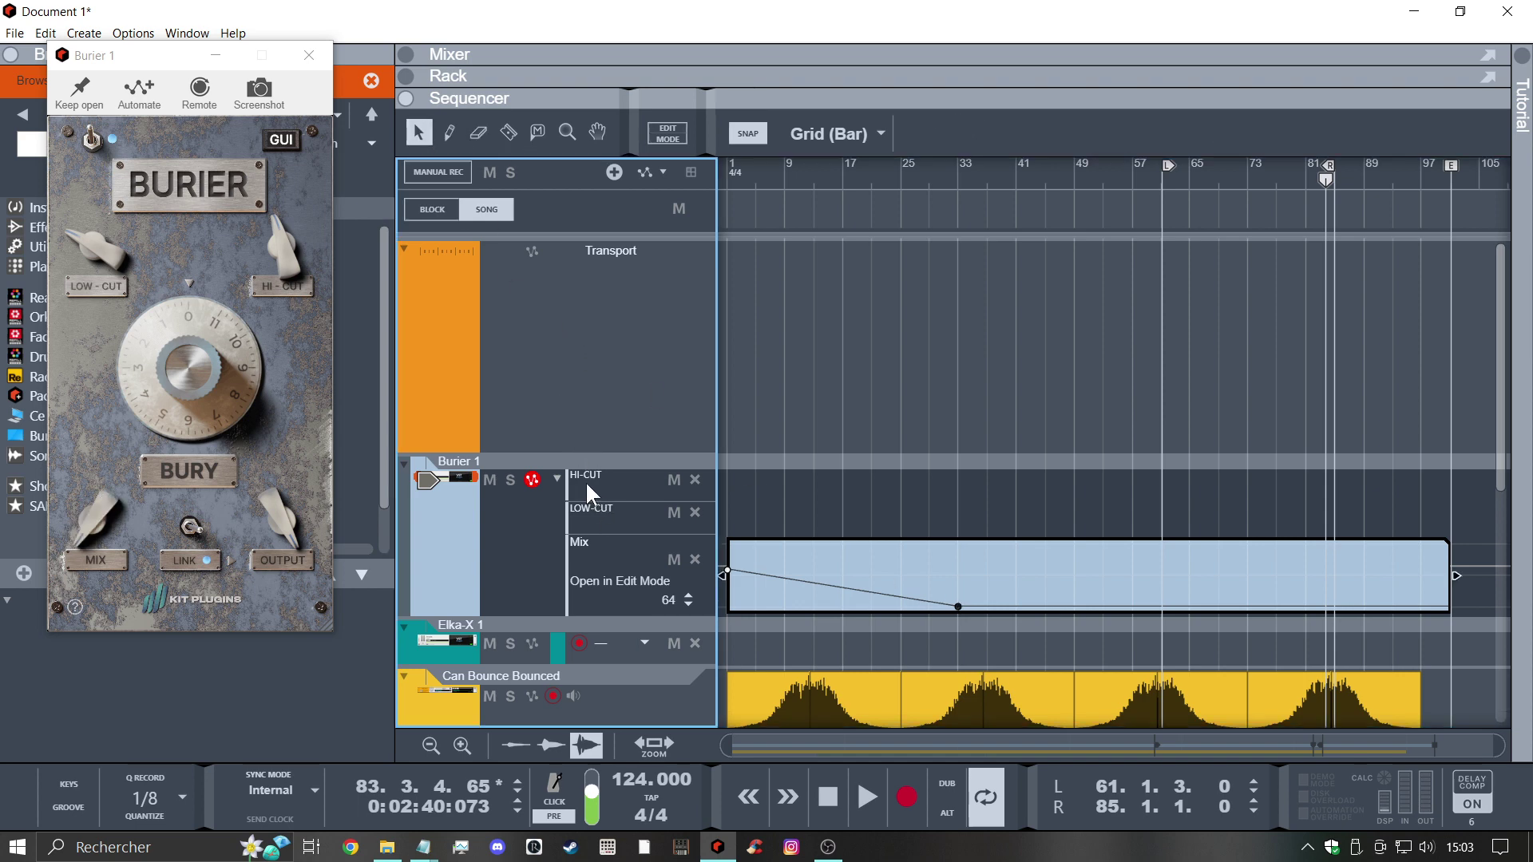
pyautogui.click(663, 138)
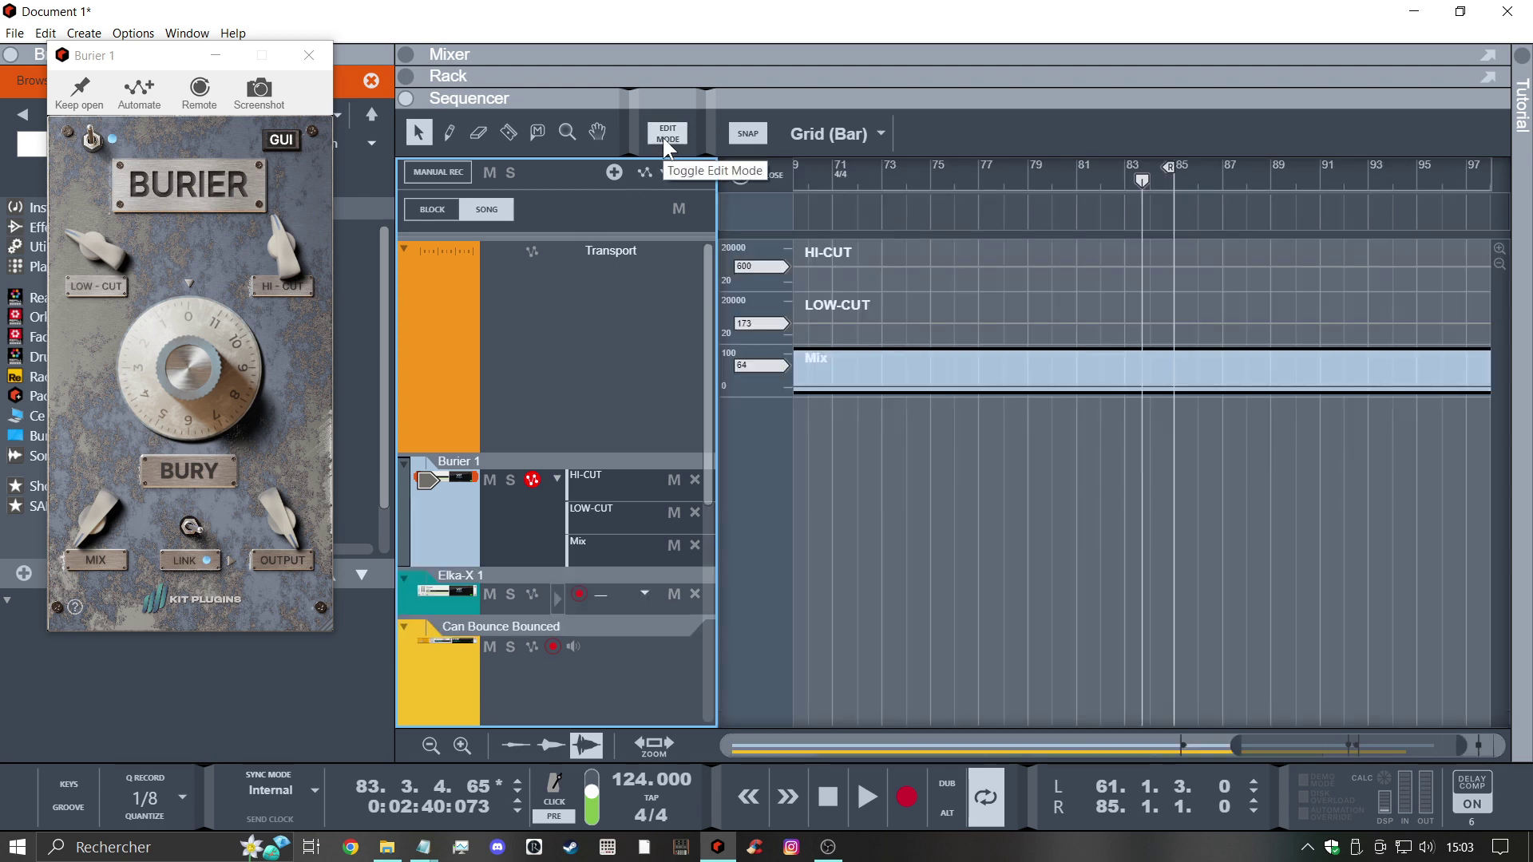
pyautogui.click(663, 138)
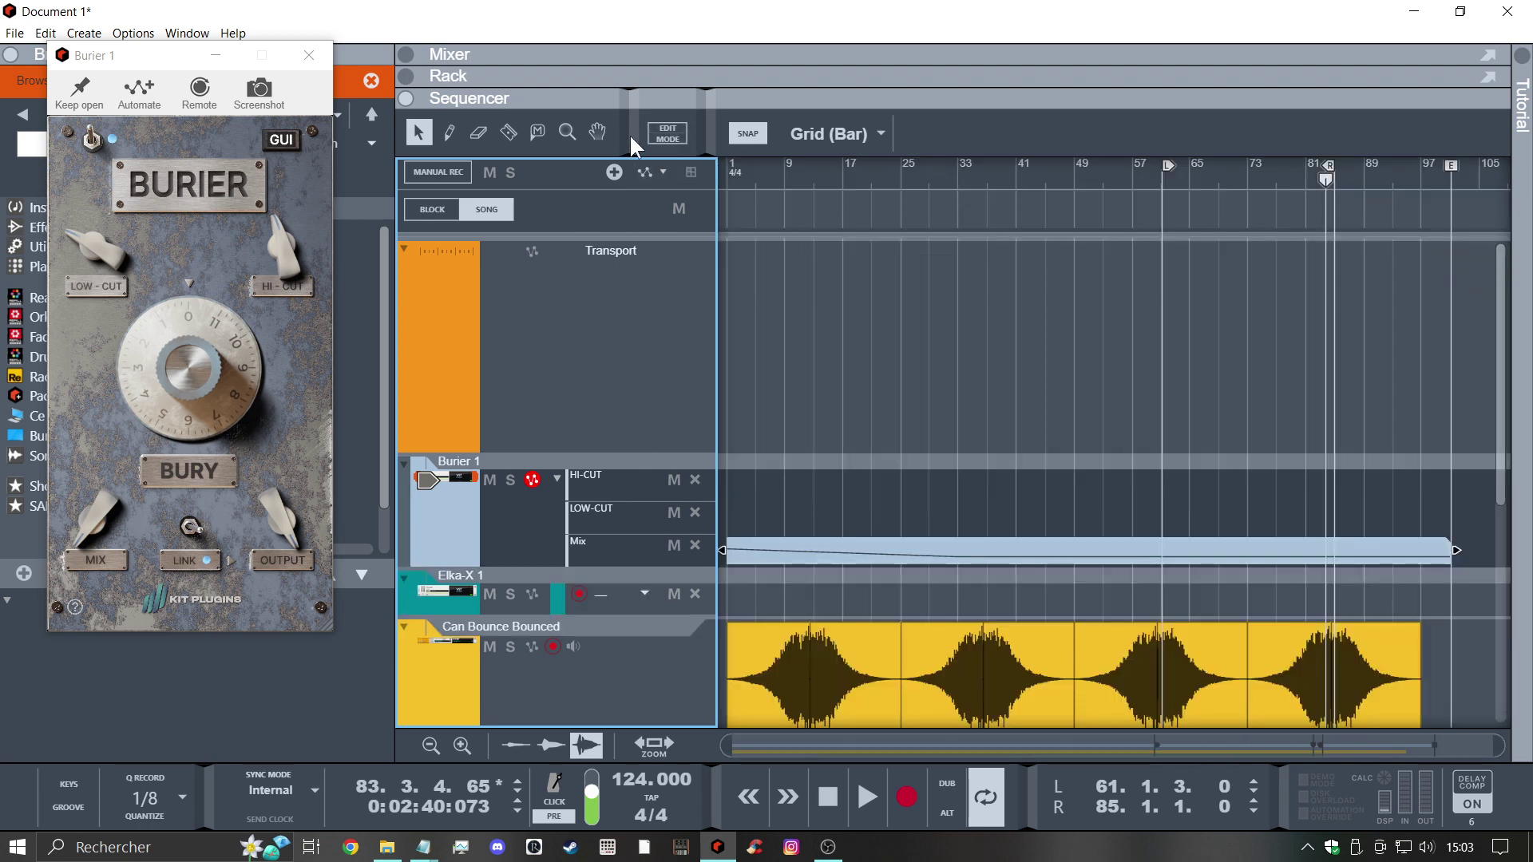
# Draw a 100-bar LOW-CUT automation clip from bar 1, falling from 195 at bar 1 to 20 at bar 25
pyautogui.click(452, 134)
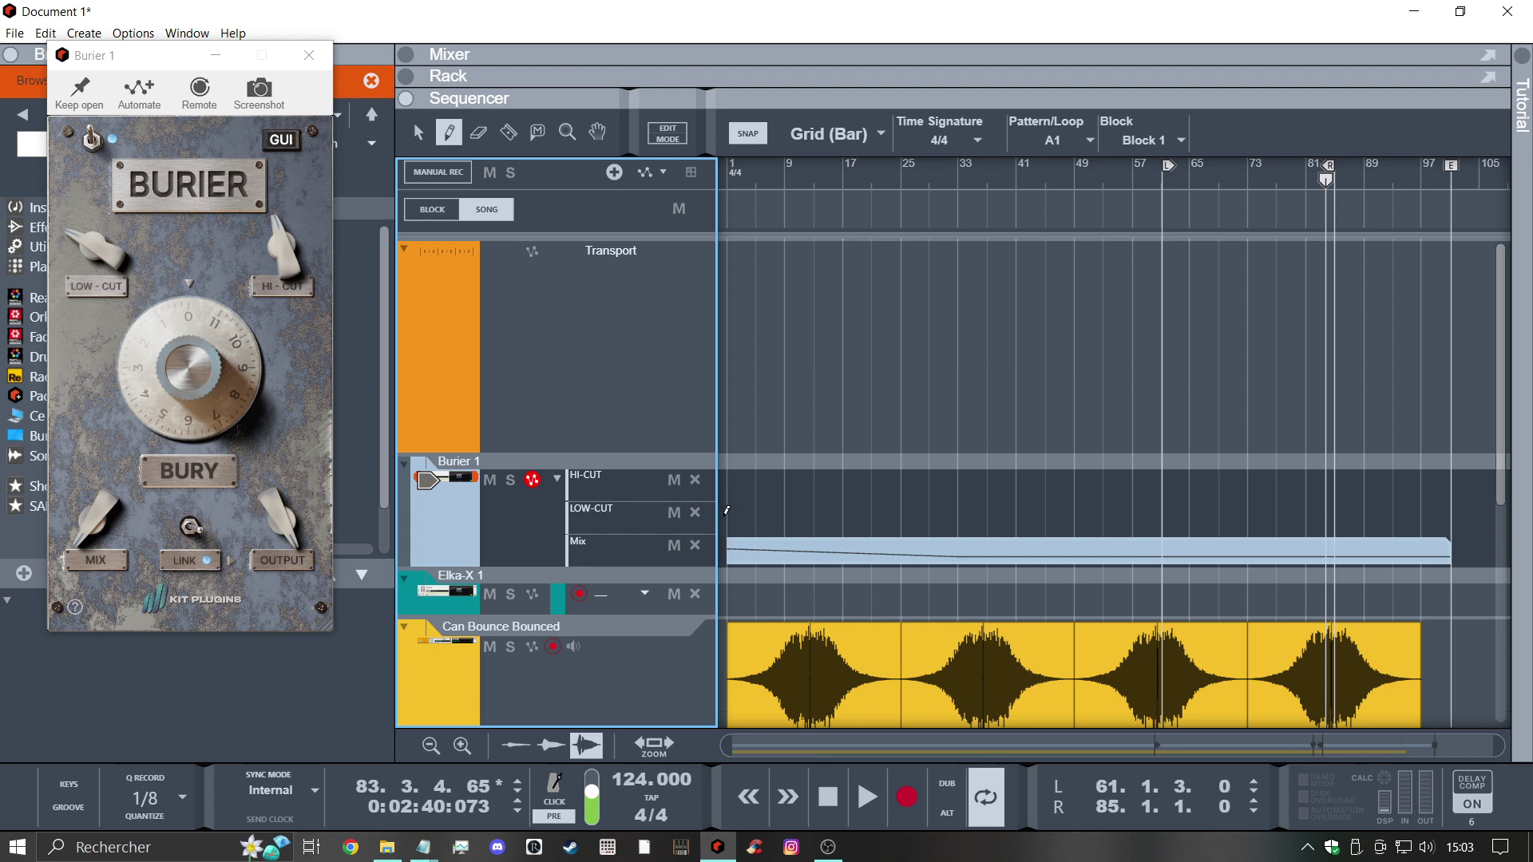
pyautogui.moveTo(728, 517); pyautogui.dragTo(1449, 543)
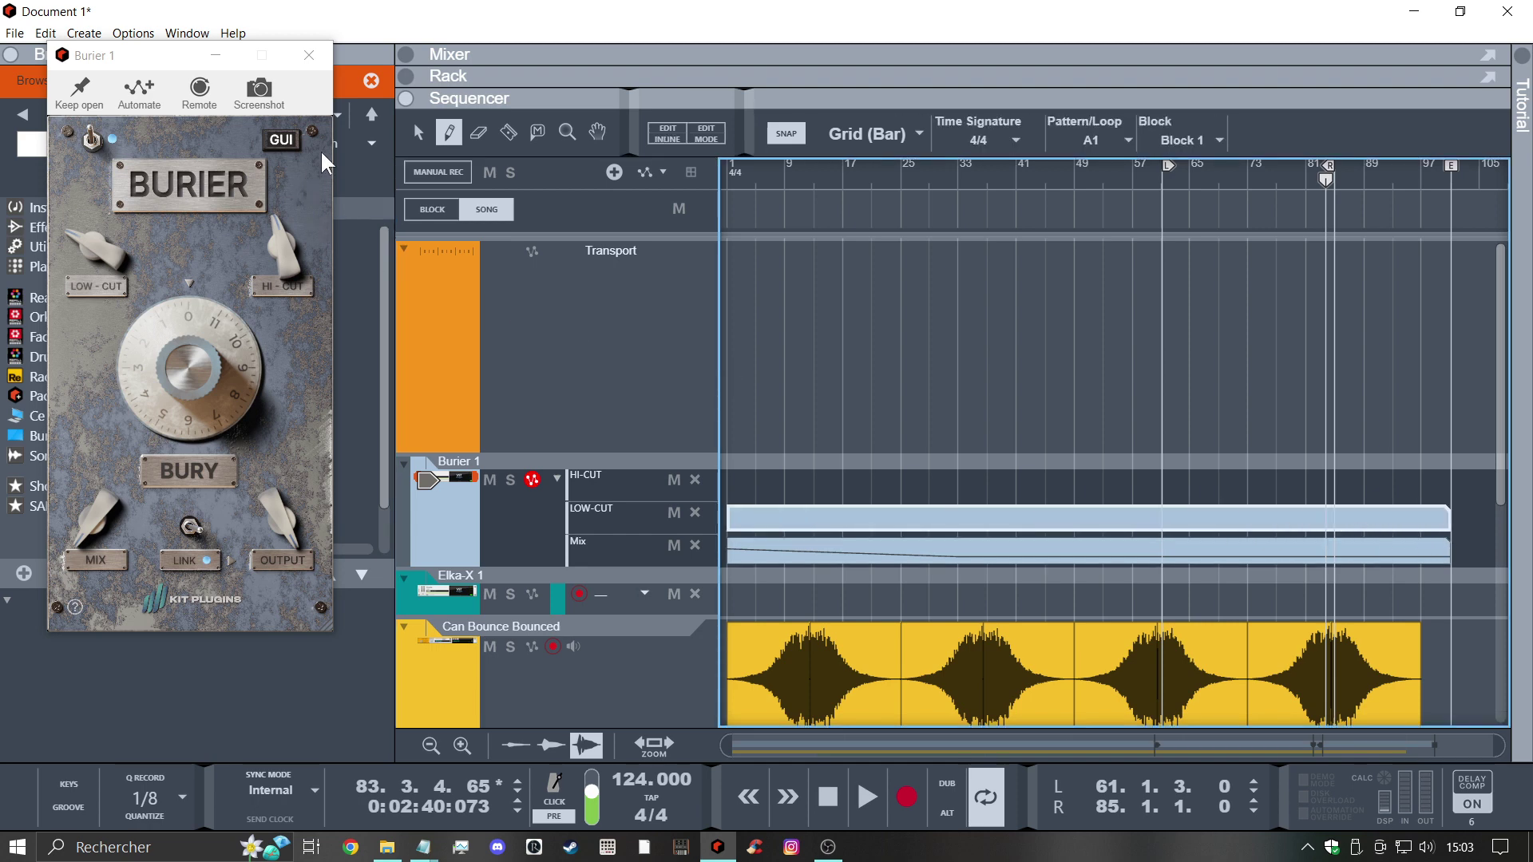
pyautogui.click(419, 132)
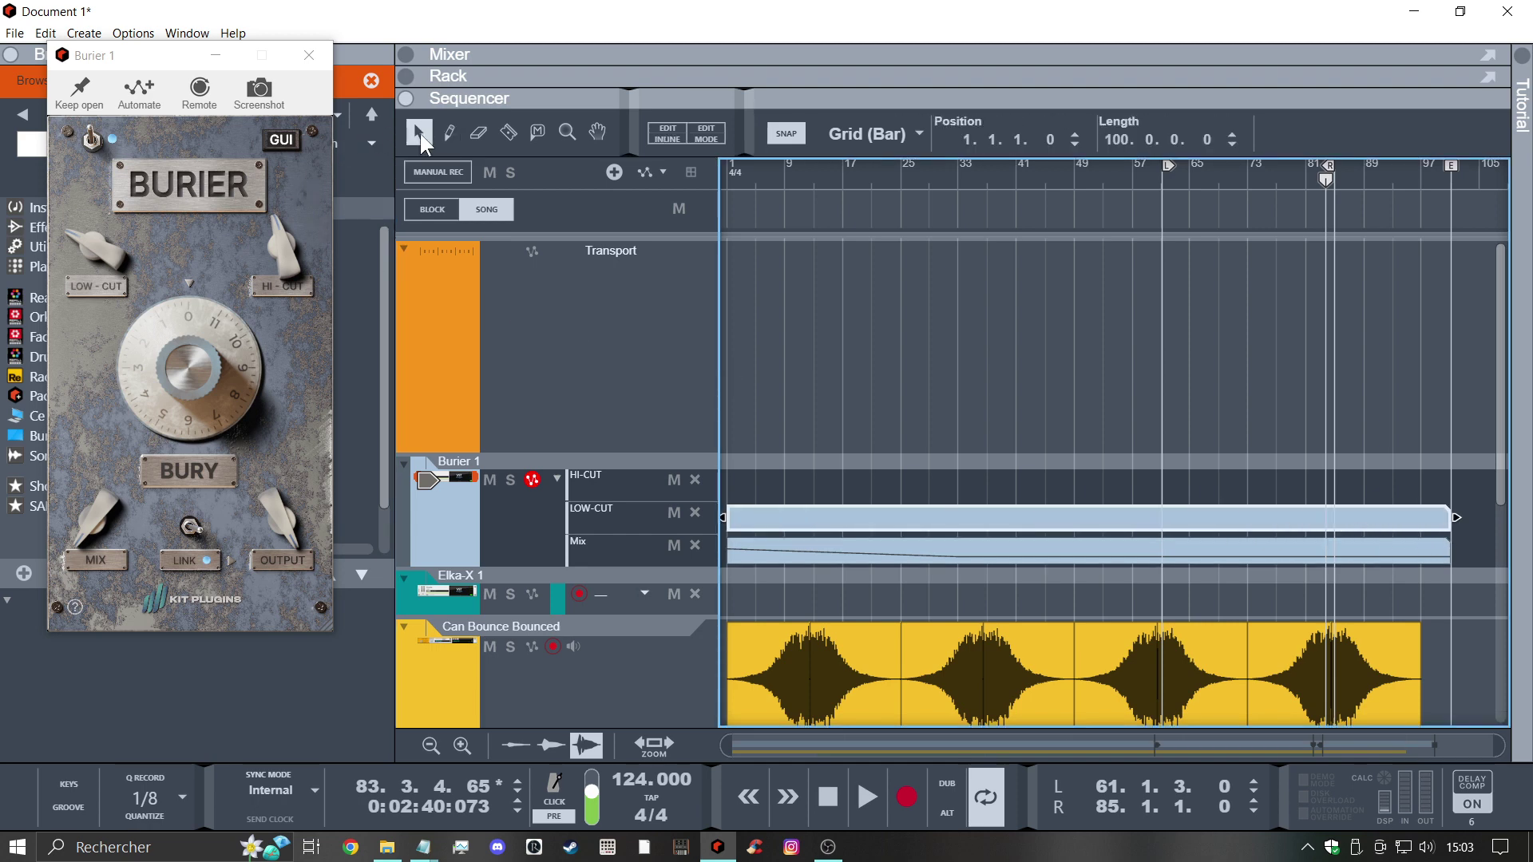
pyautogui.doubleClick(749, 517)
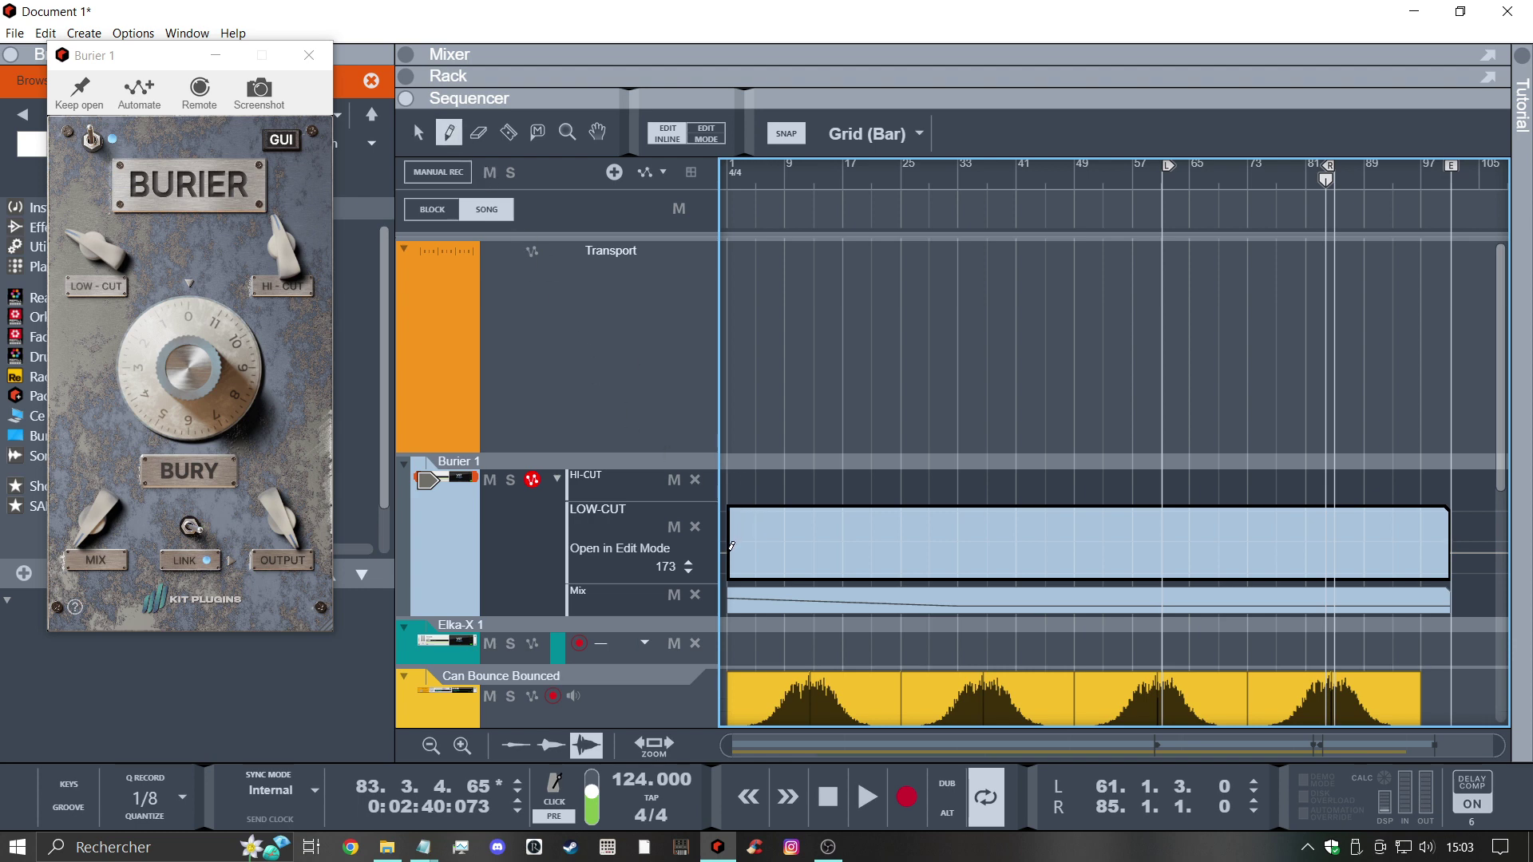
pyautogui.click(731, 549)
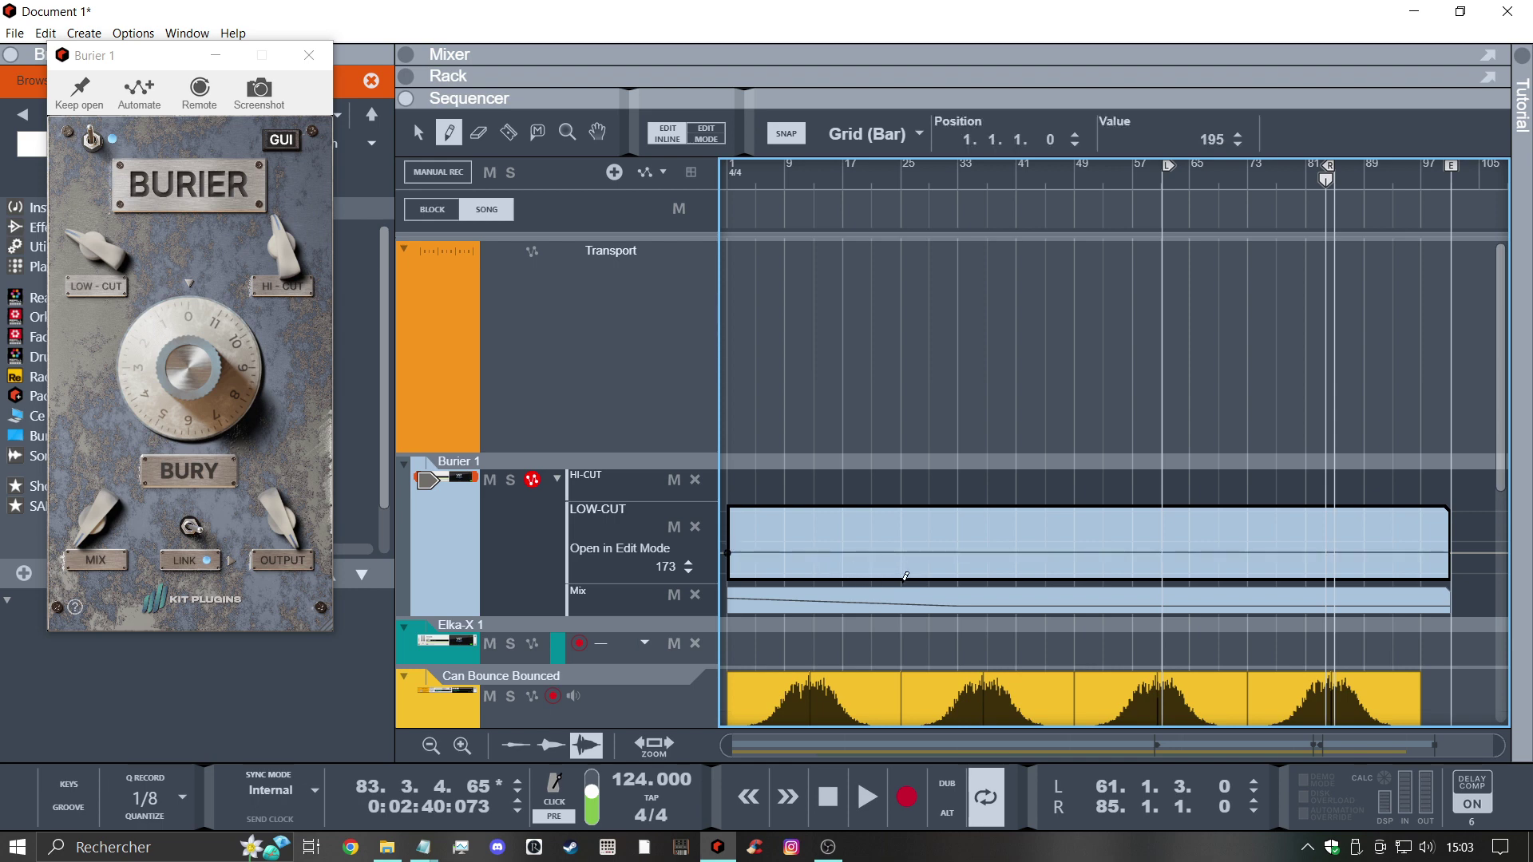
pyautogui.click(901, 574)
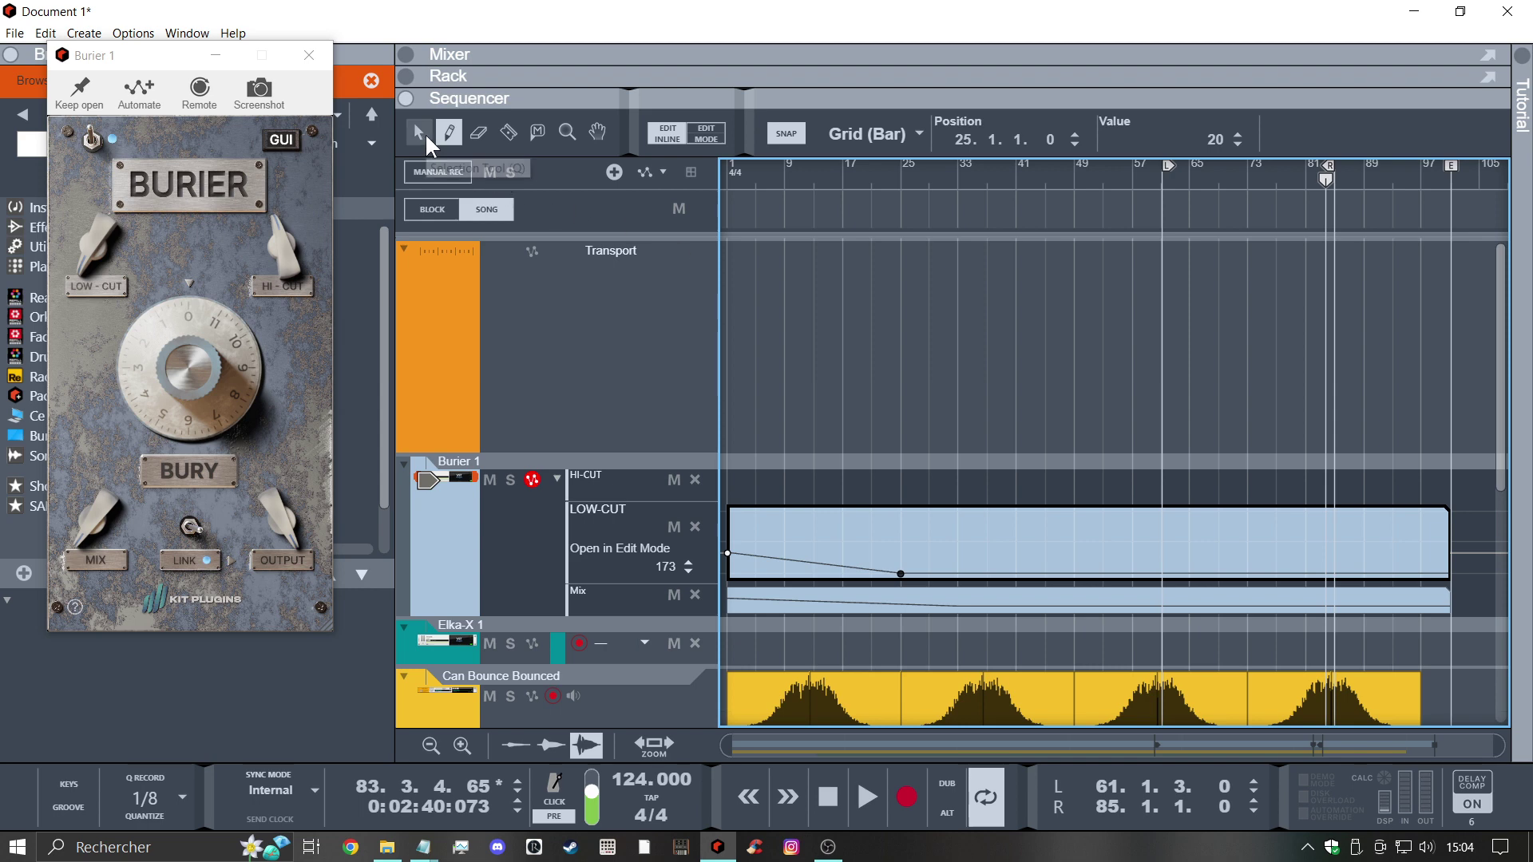
pyautogui.click(425, 134)
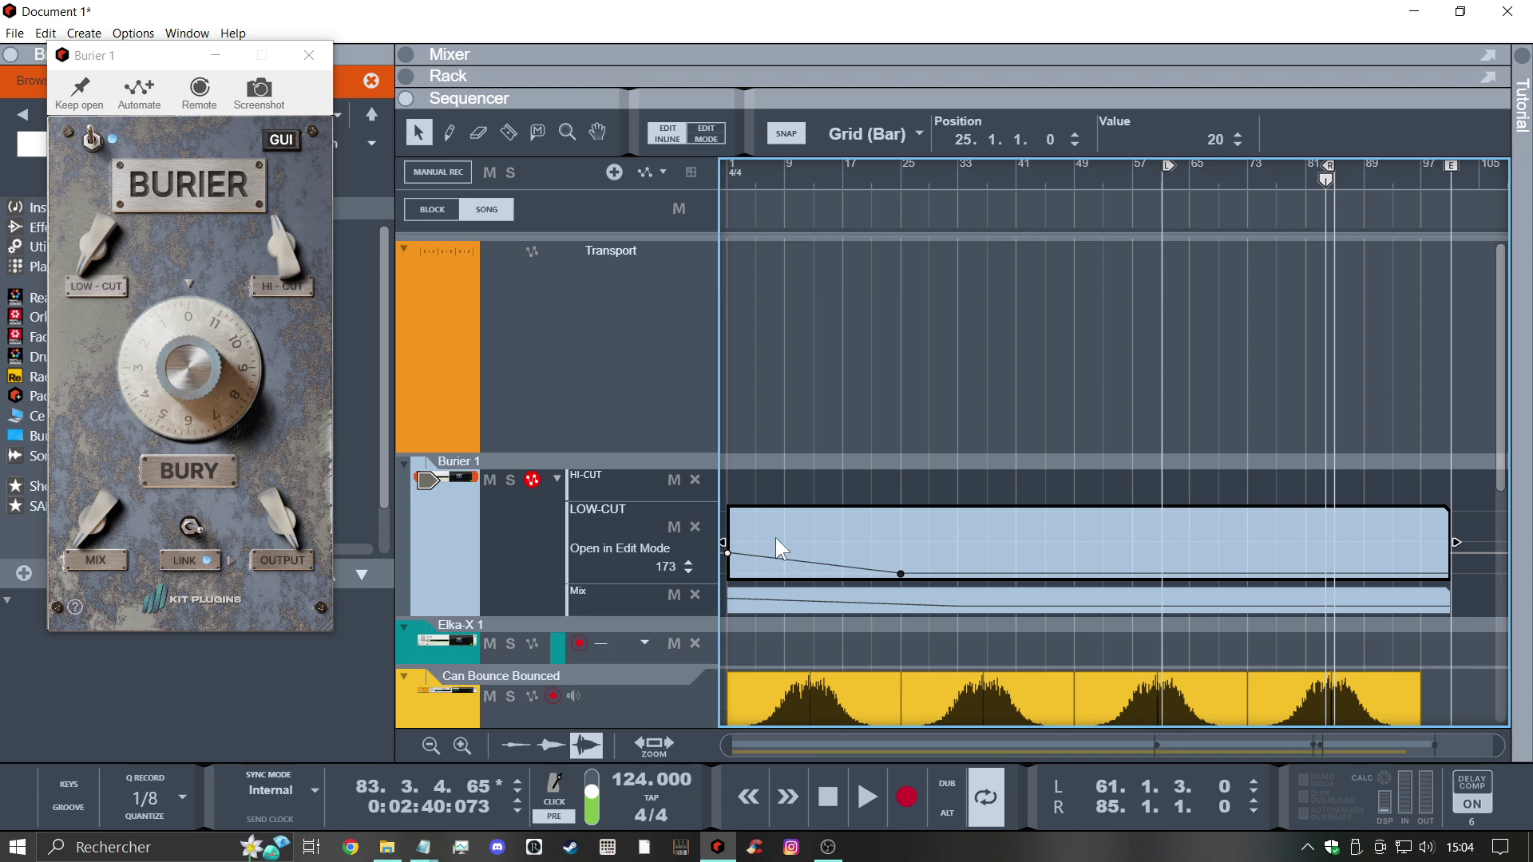
# Check the first point of the Mix automation clip and move the song position to bar 1
pyautogui.click(780, 606)
pyautogui.doubleClick(778, 561)
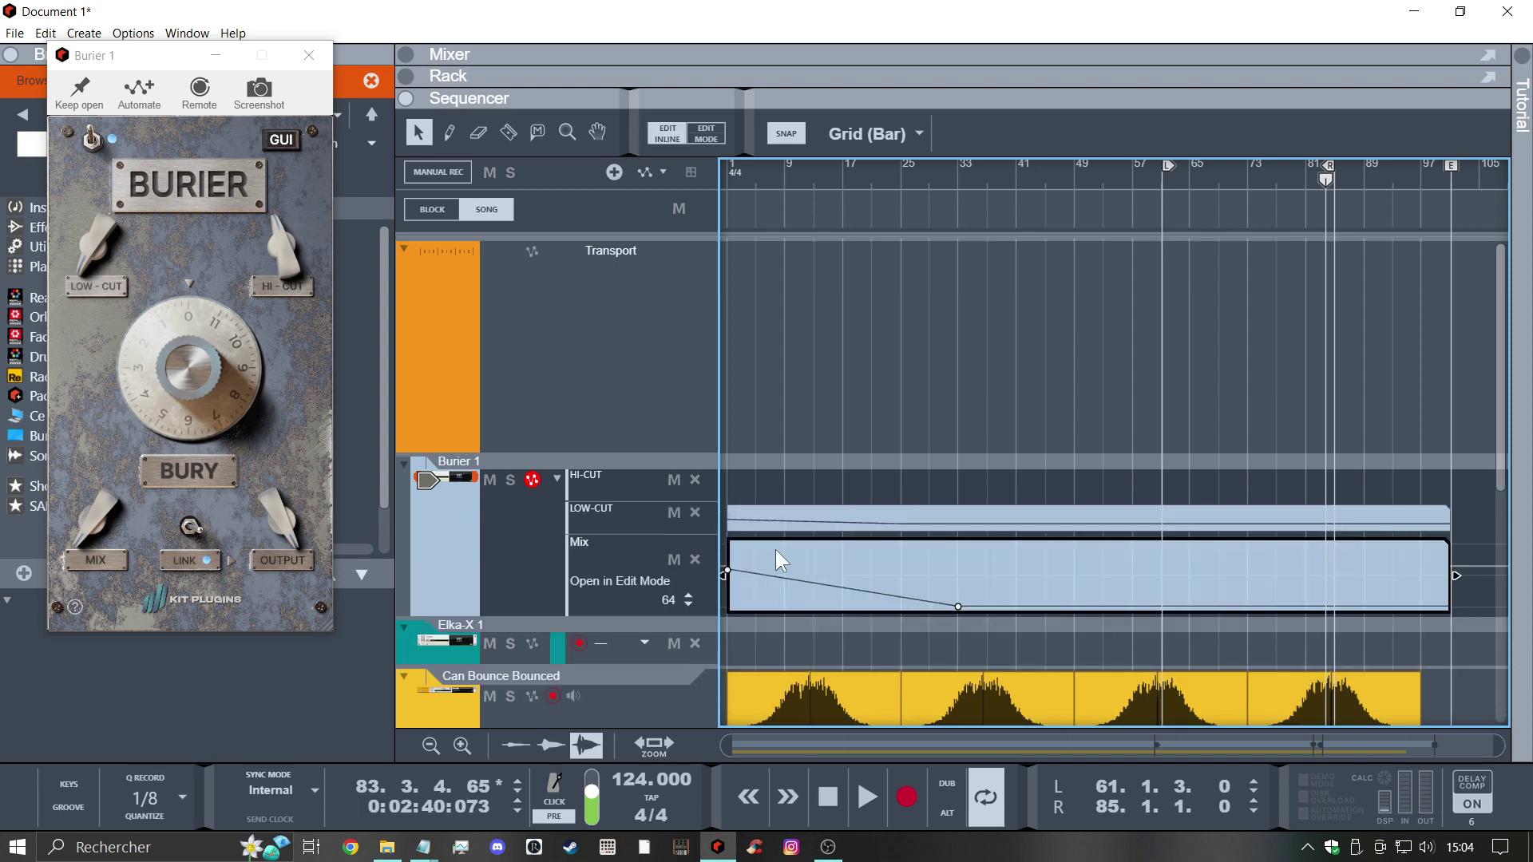
pyautogui.click(728, 569)
pyautogui.moveTo(733, 185); pyautogui.dragTo(596, 170)
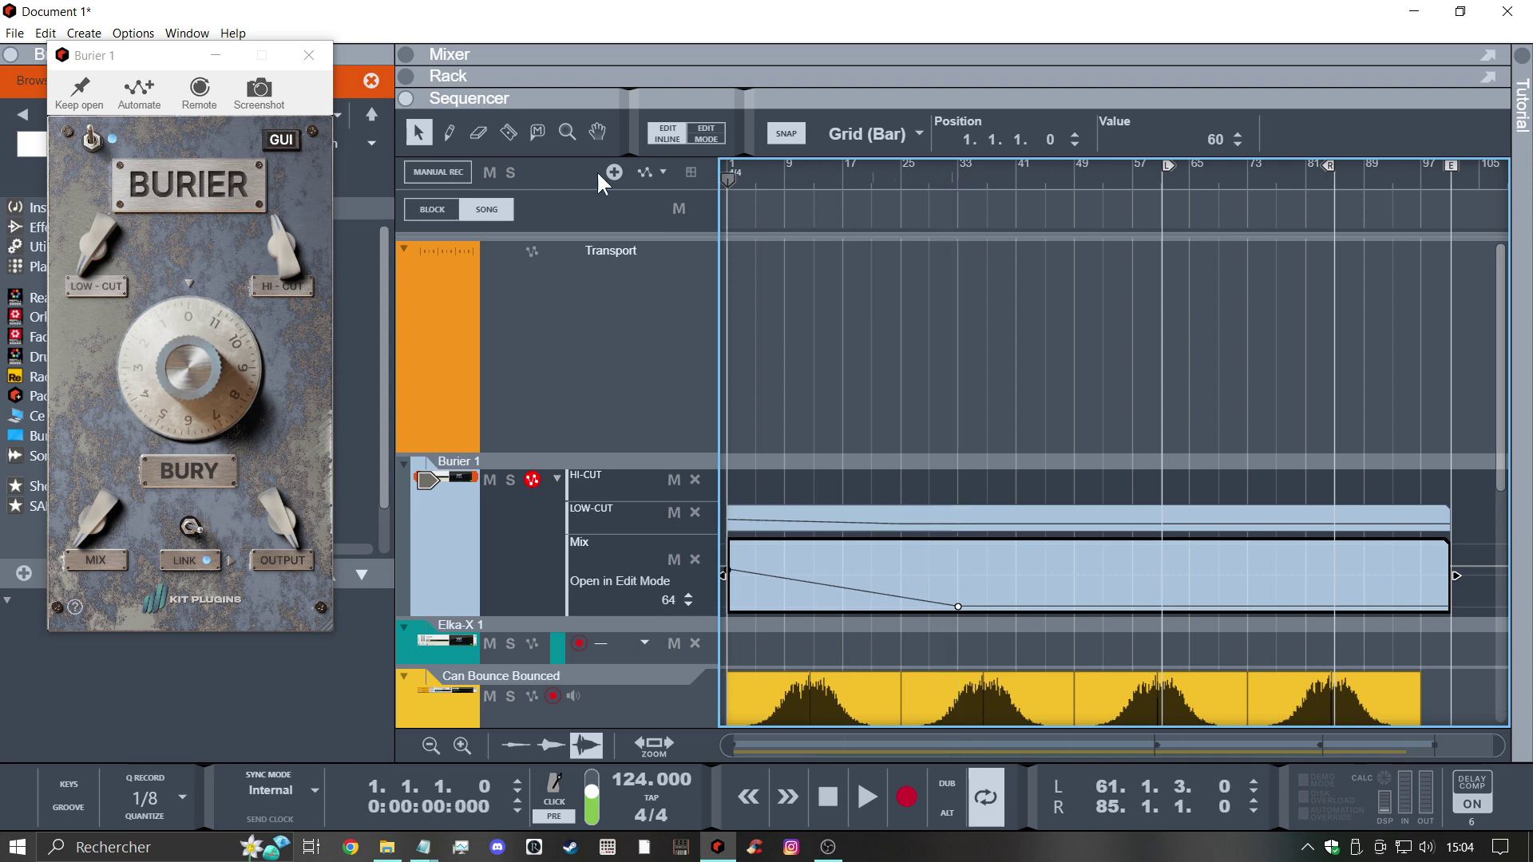
# Draw a HI-CUT automation clip from bar 1 to the song end marker, falling from 239 at bar 1 to 20 at bar 33
pyautogui.click(449, 131)
pyautogui.moveTo(728, 483); pyautogui.dragTo(1449, 471)
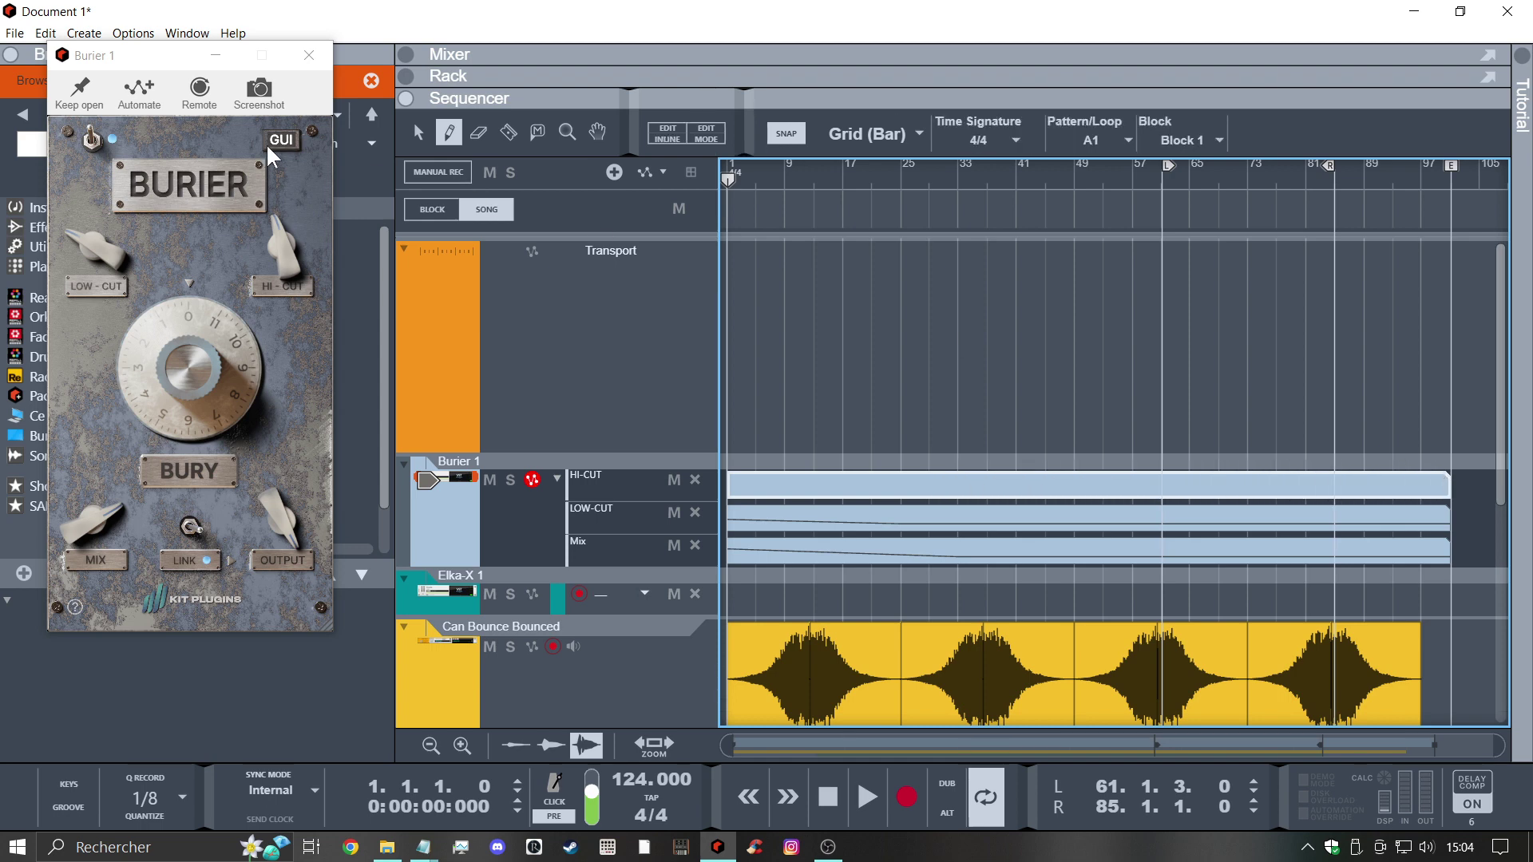
pyautogui.click(419, 132)
pyautogui.doubleClick(760, 479)
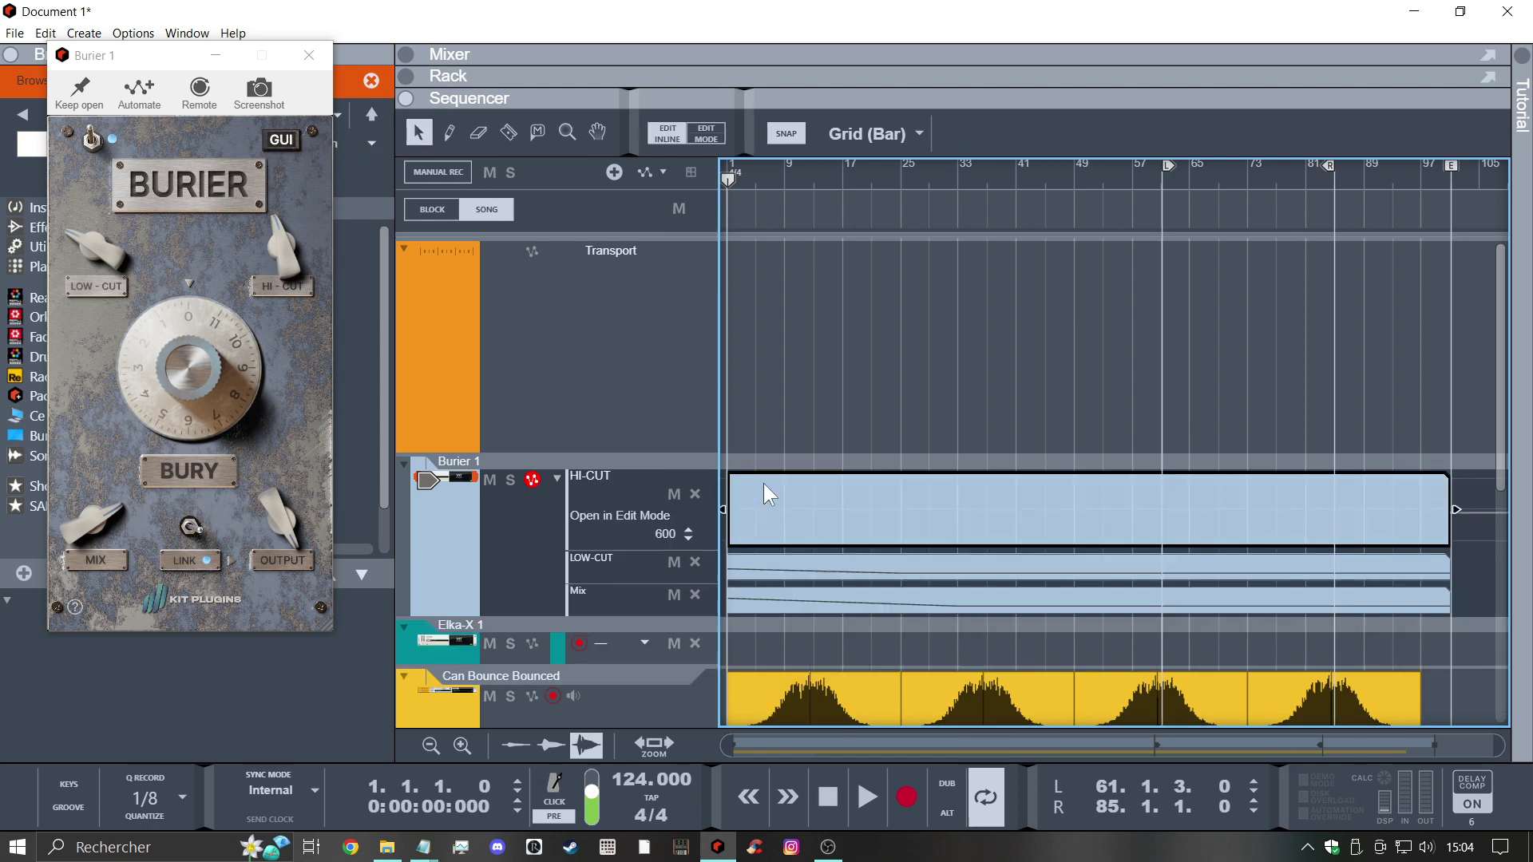
pyautogui.click(451, 132)
pyautogui.click(728, 518)
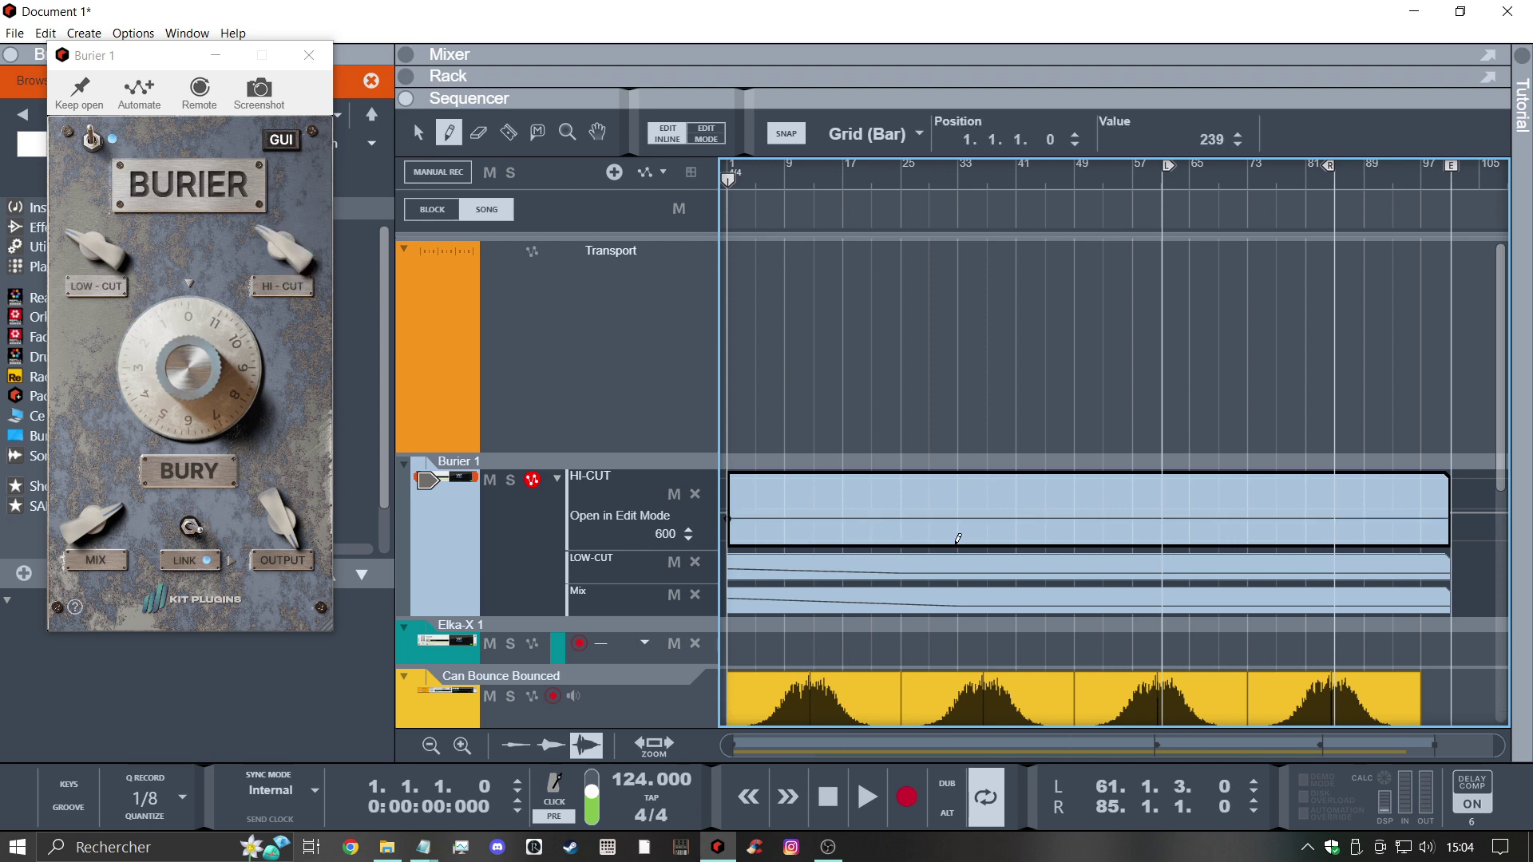
pyautogui.click(958, 540)
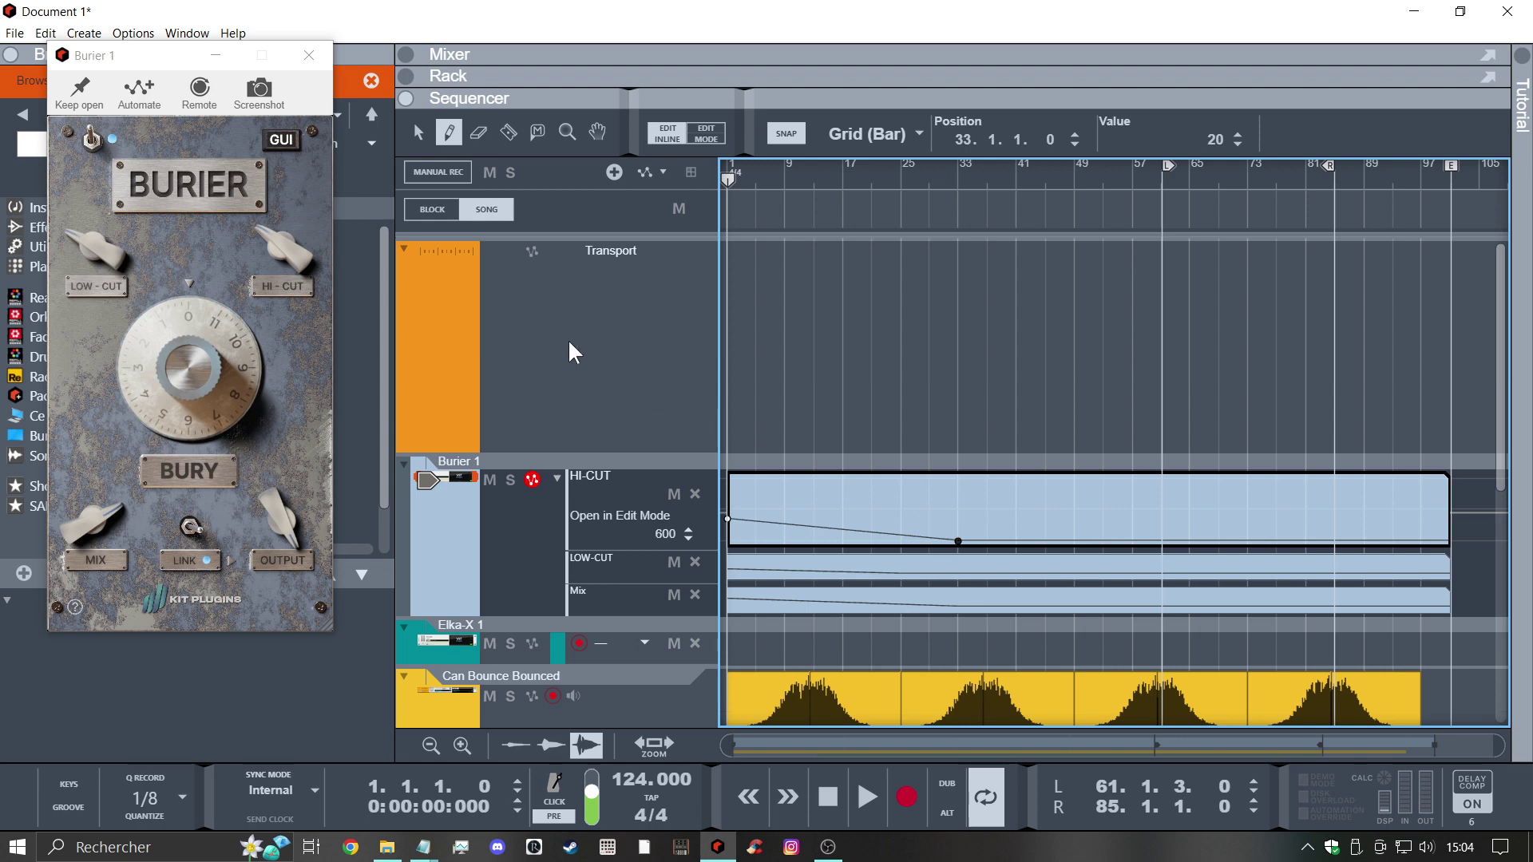
# Raise the HI-CUT automation point at bar 33 to 20000, checking Burier's knobs with the song position at bars 21 and 36
pyautogui.click(870, 176)
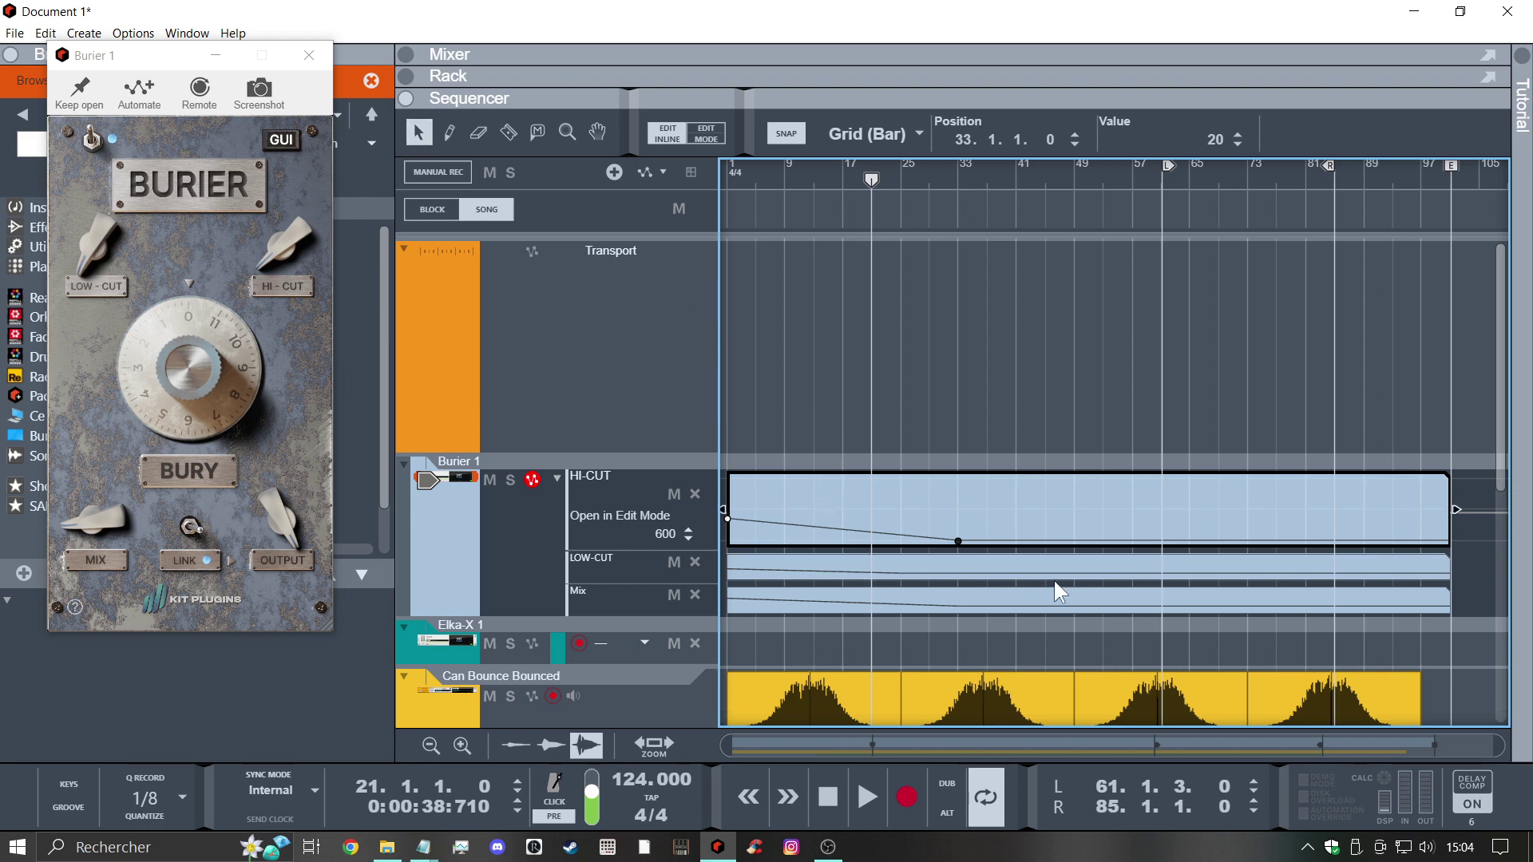
pyautogui.moveTo(955, 539); pyautogui.dragTo(884, 428)
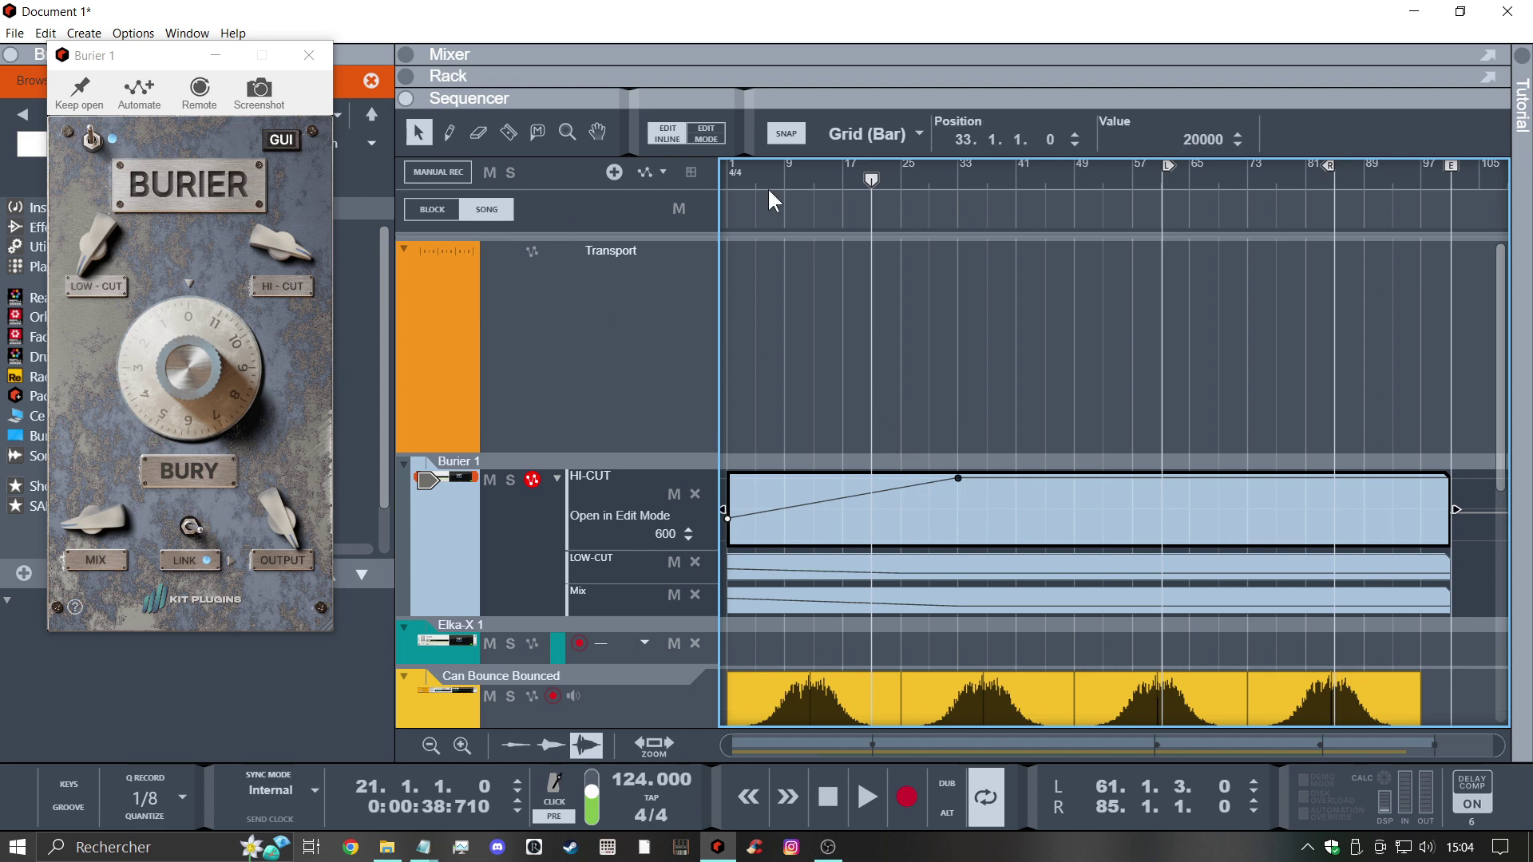
pyautogui.moveTo(866, 180)
pyautogui.mouseDown()
pyautogui.moveTo(969, 194)
pyautogui.moveTo(980, 217)
pyautogui.mouseUp()
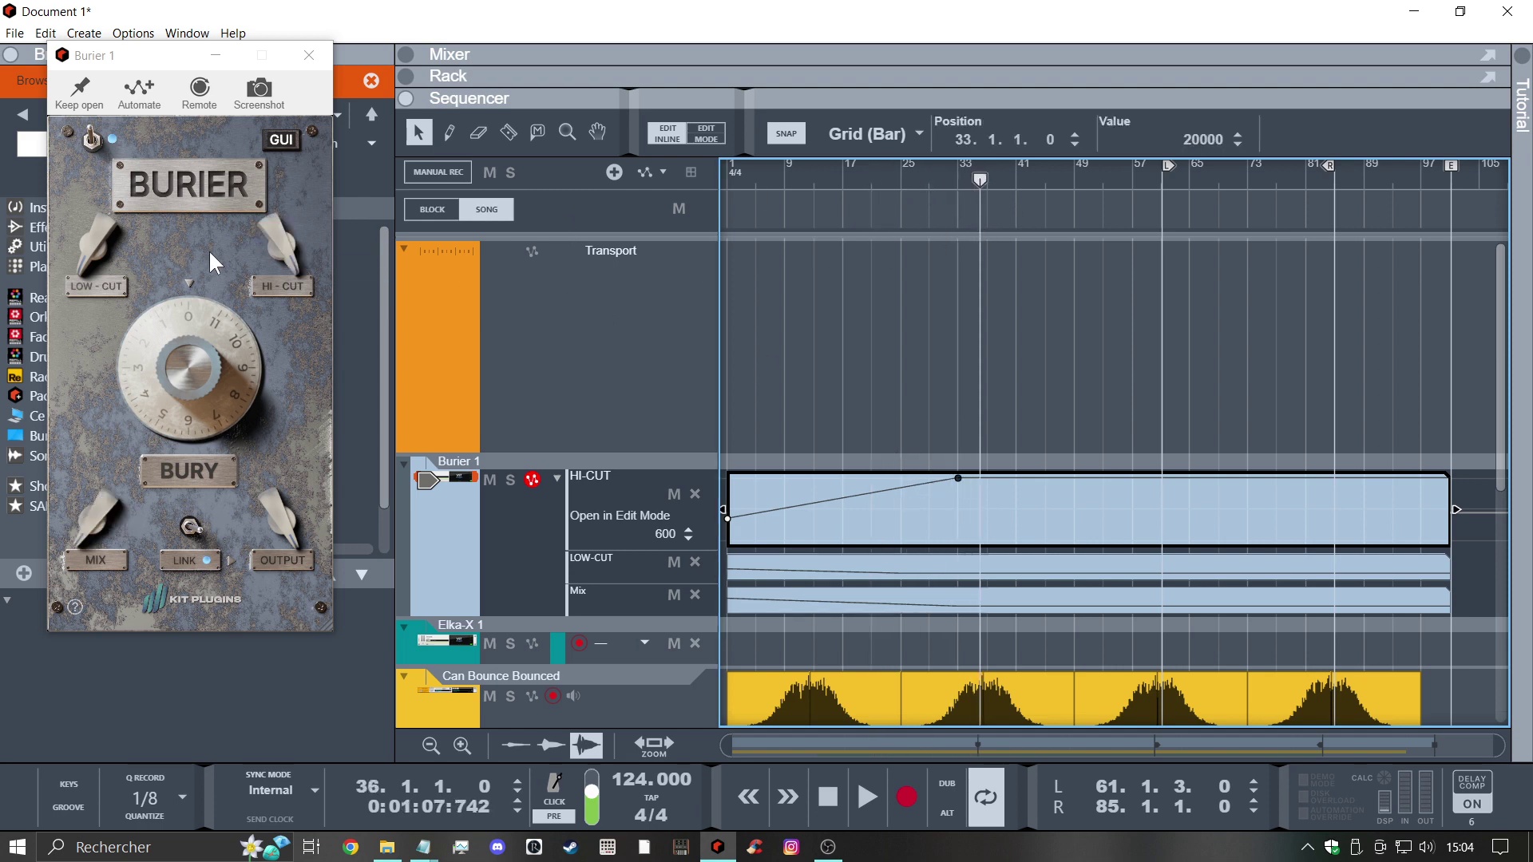
# Play the song from bar 36, compare the sound with Burier switched off and back on, and stop playback
pyautogui.click(864, 789)
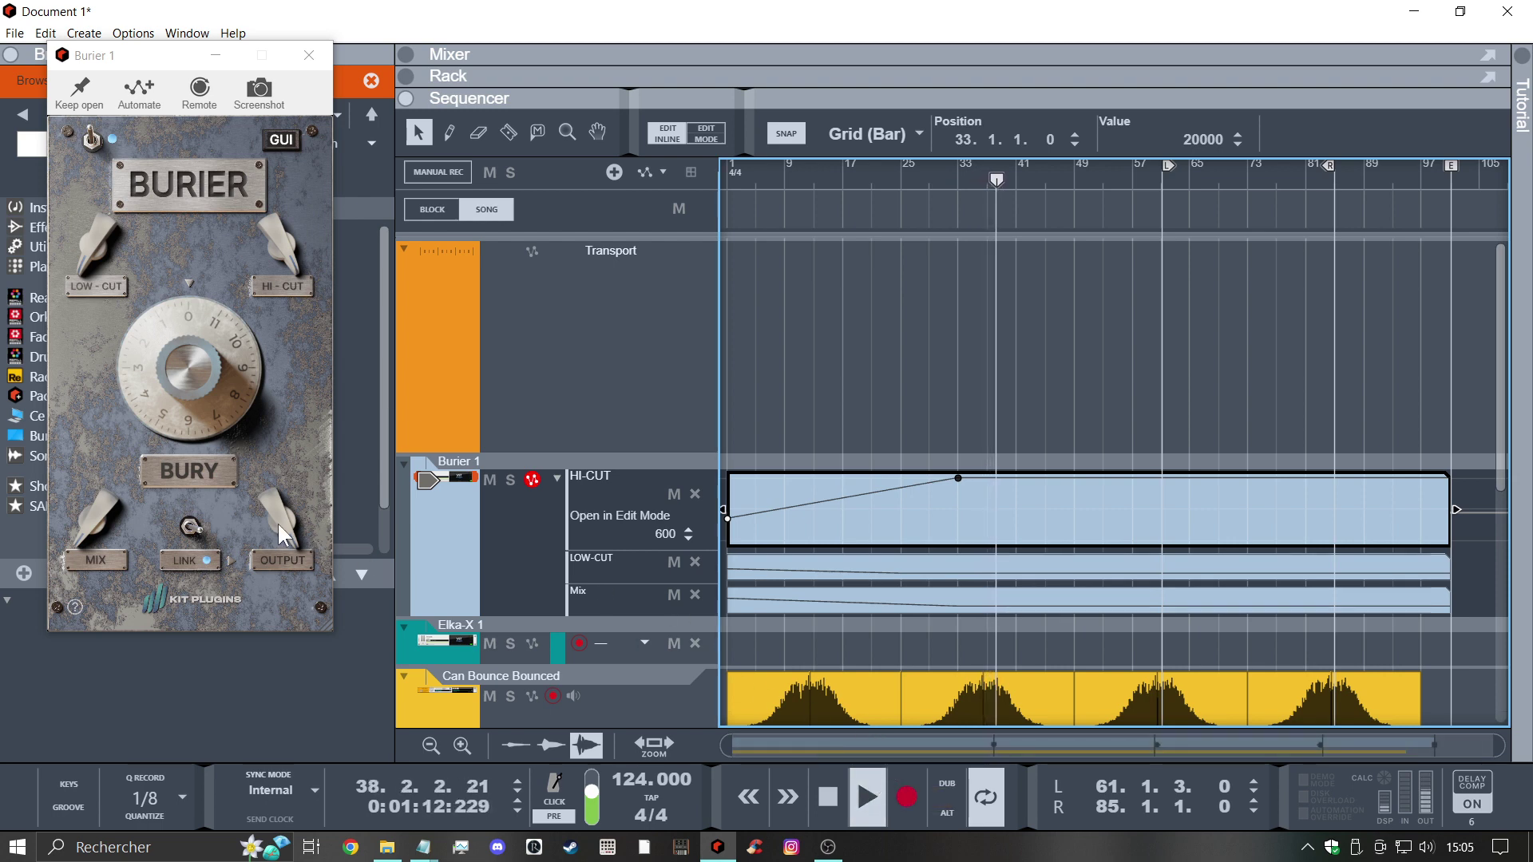
pyautogui.click(95, 137)
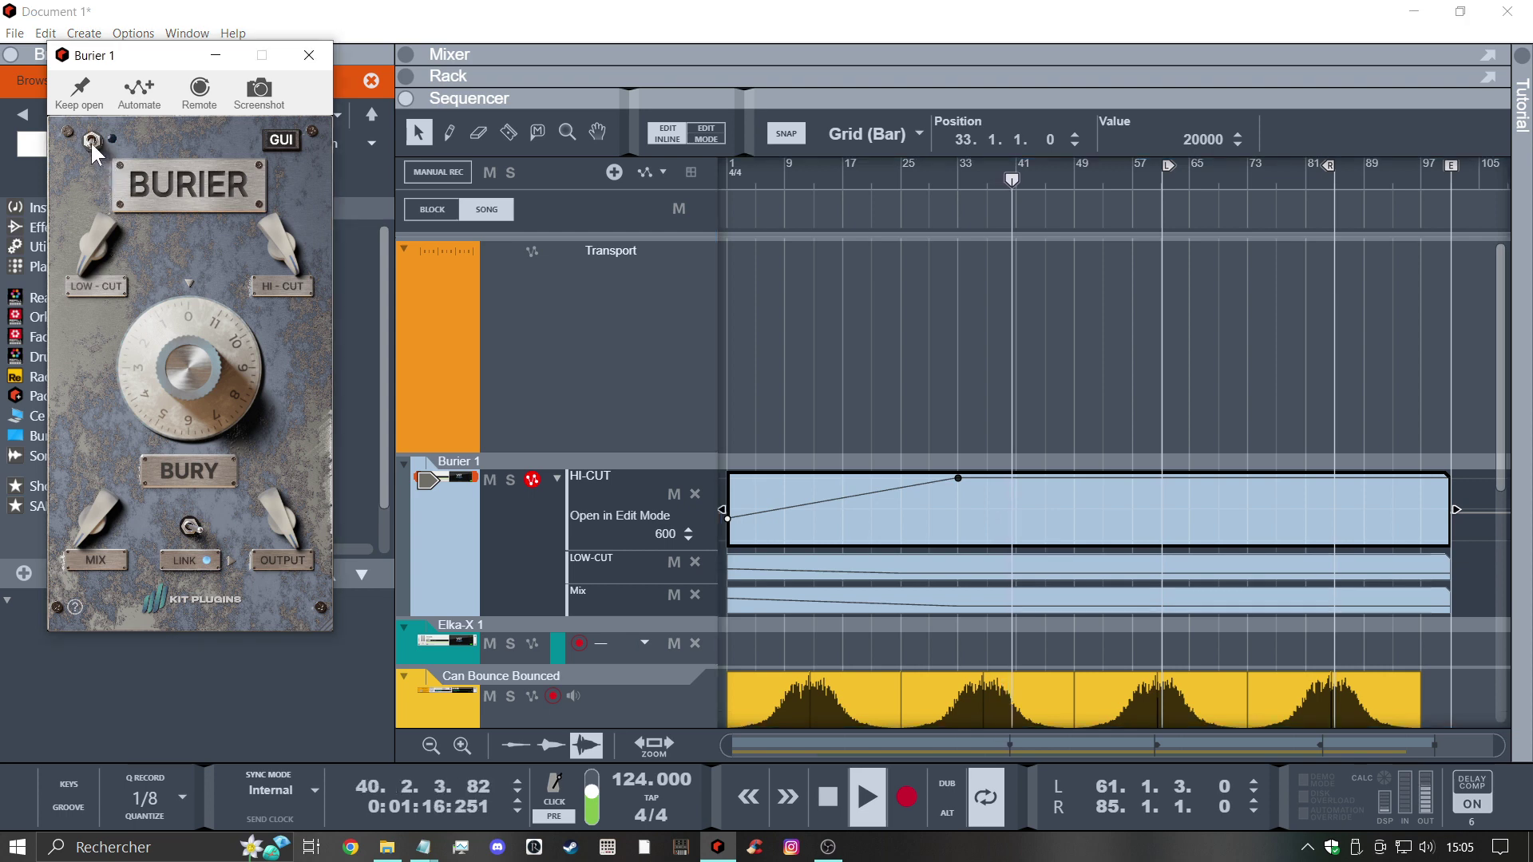
pyautogui.click(91, 141)
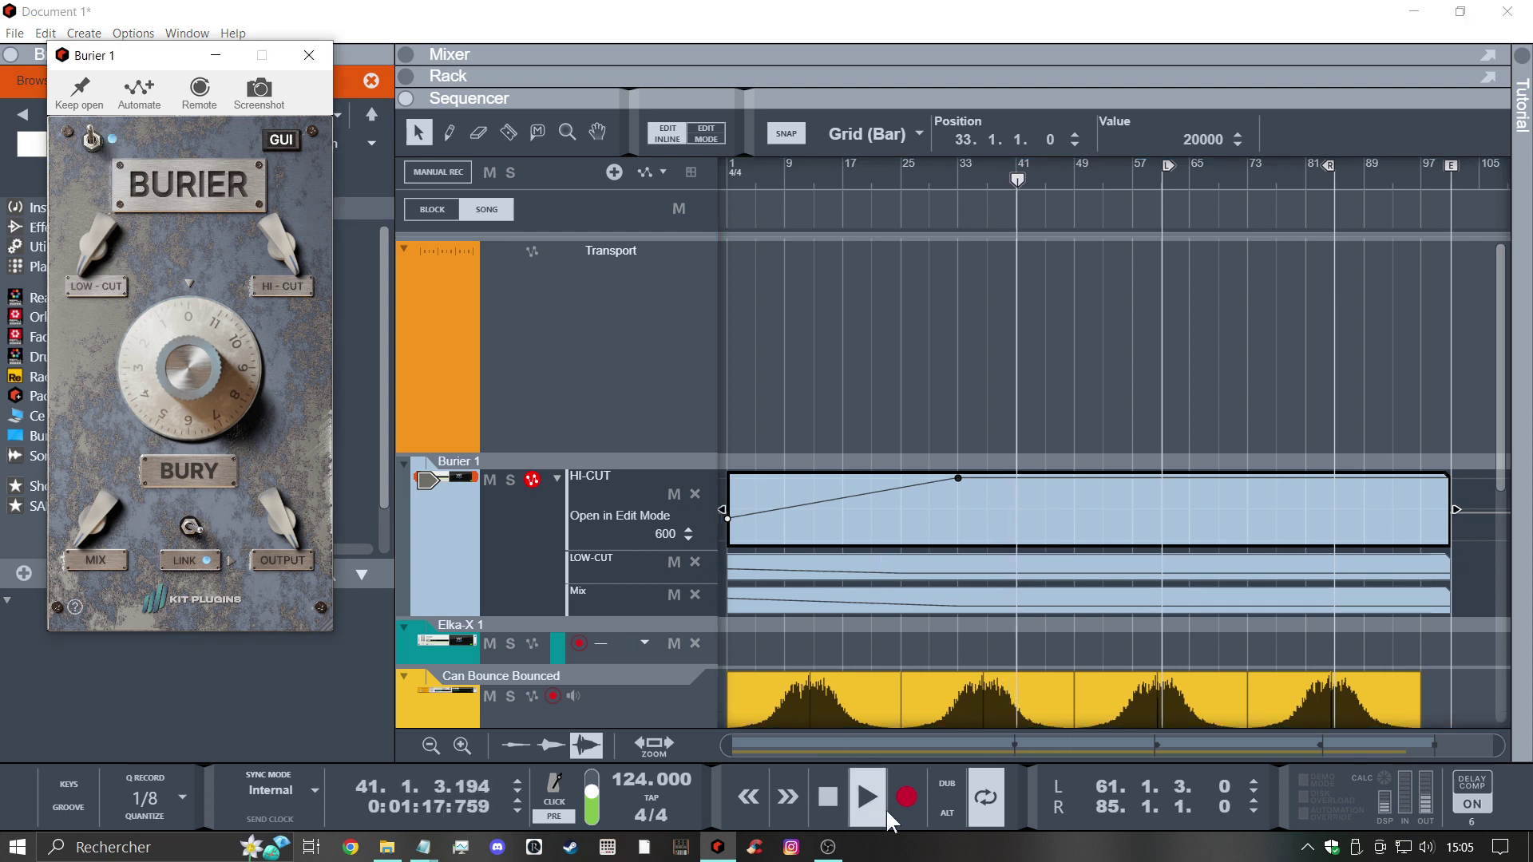
pyautogui.click(828, 796)
# Save the song under the name ghjghgj in the Projects folder
pyautogui.click(15, 34)
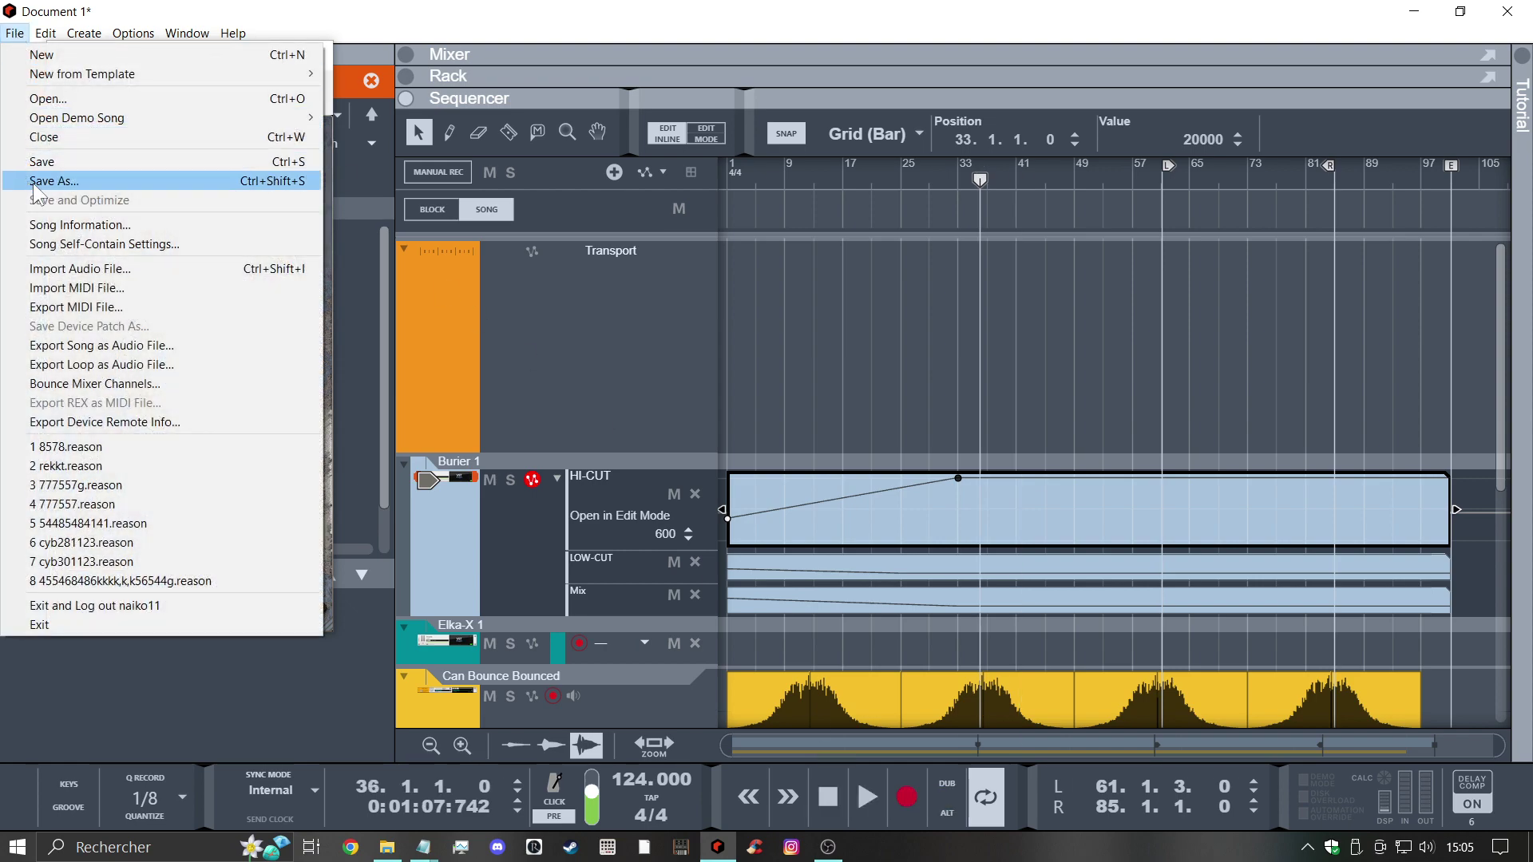
pyautogui.click(38, 181)
pyautogui.write('ghjghgj')
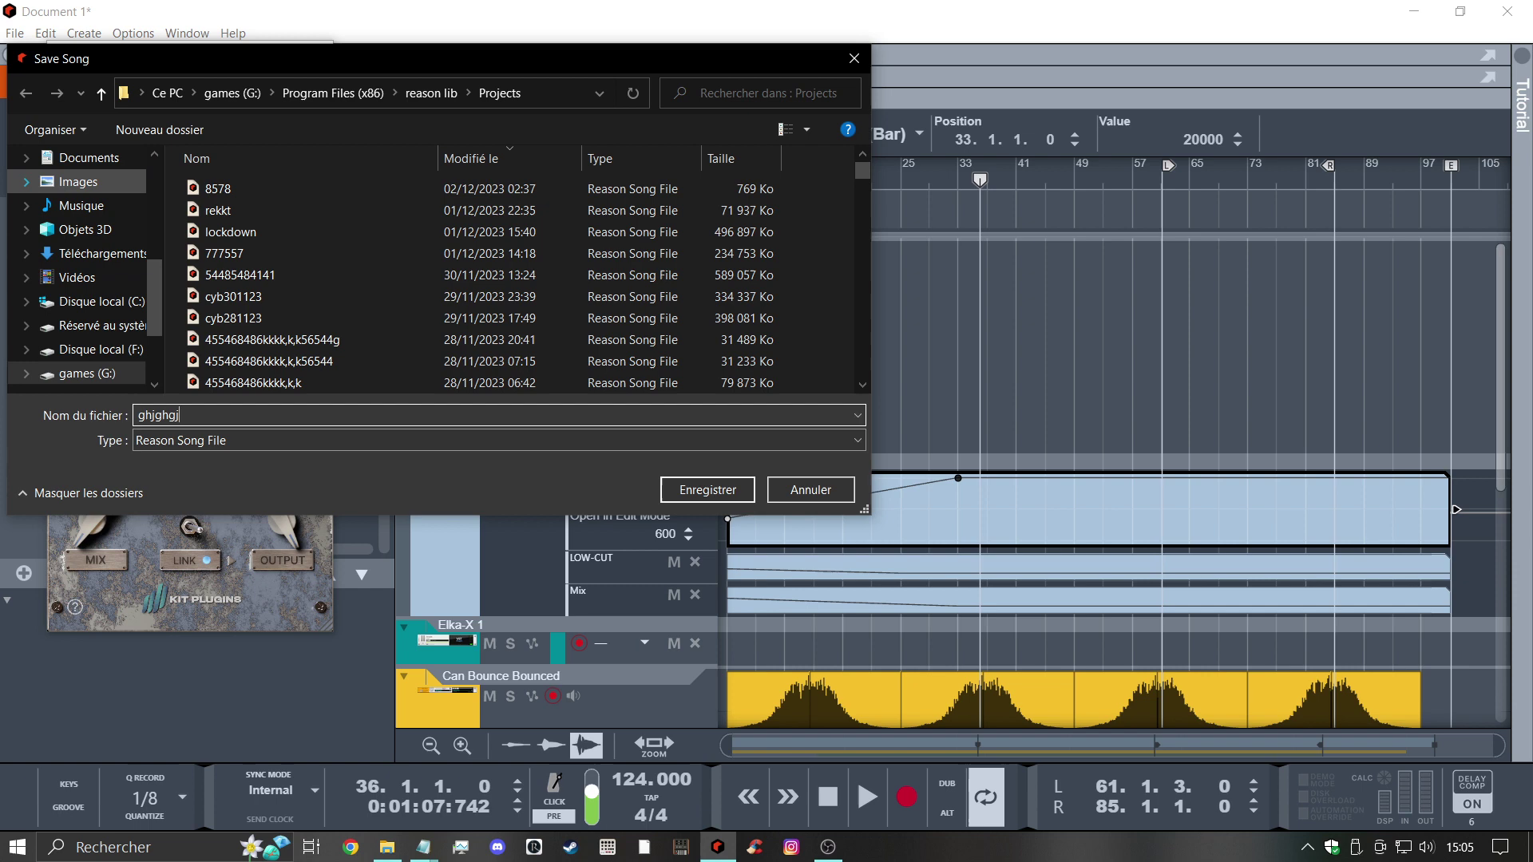
pyautogui.press('Return')
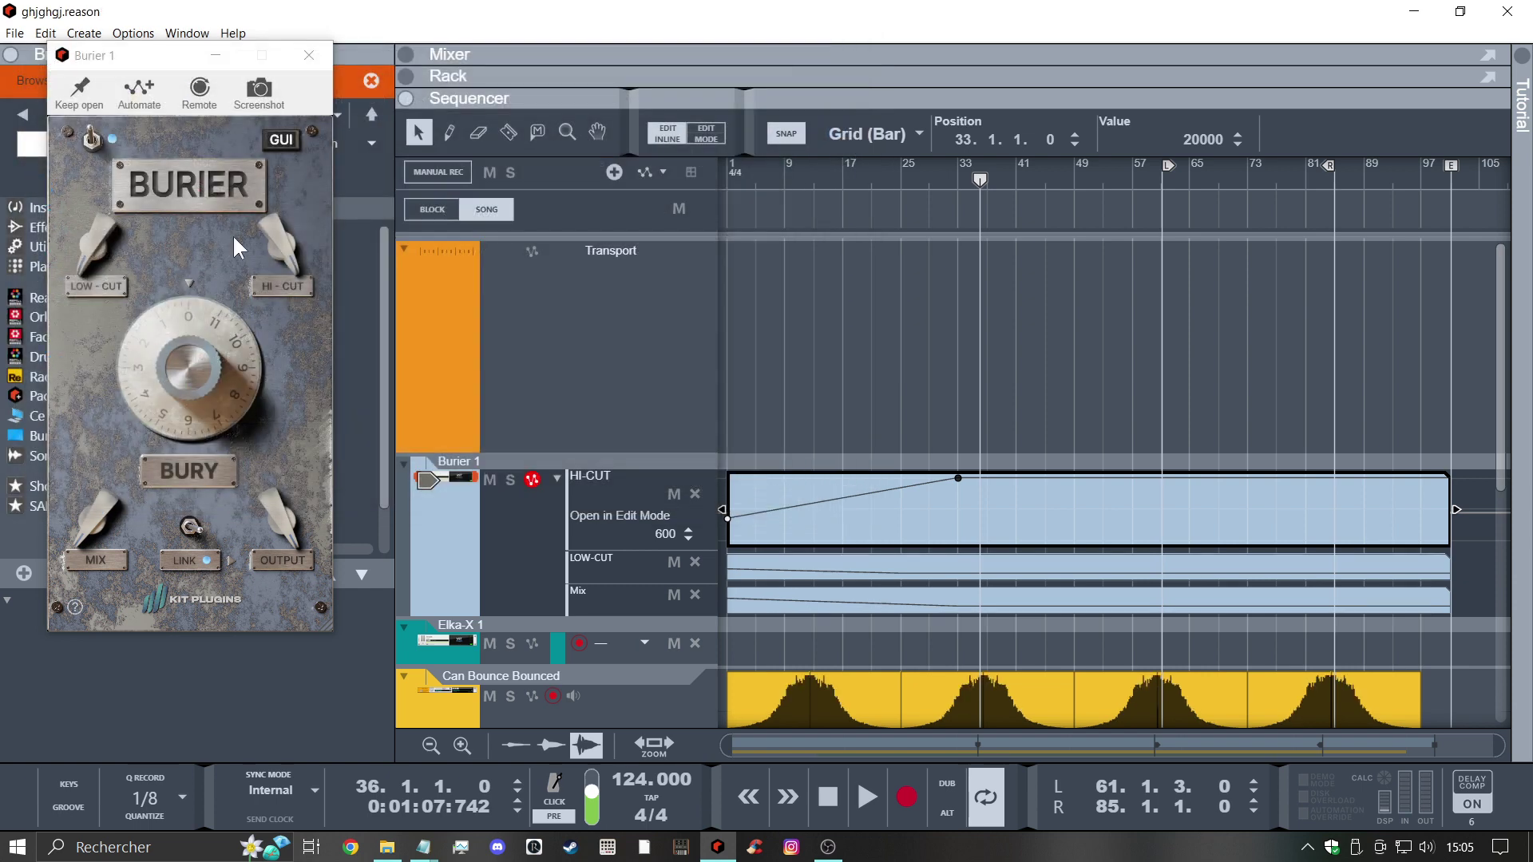
# Play the song from bar 1, hide the browser and show the Burier and Elka-X devices in the rack
pyautogui.doubleClick(830, 792)
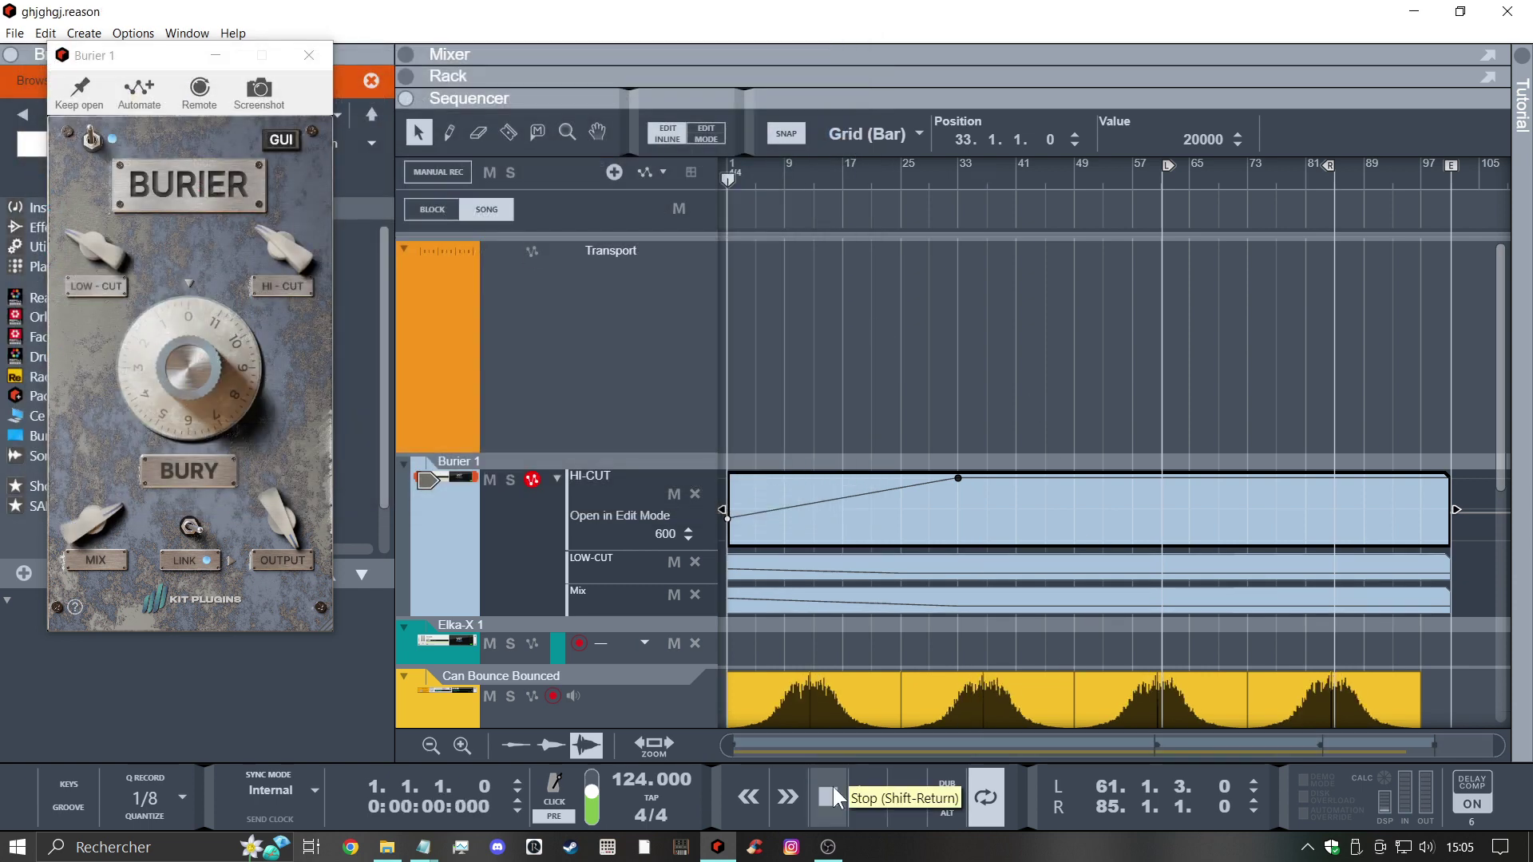
pyautogui.click(869, 790)
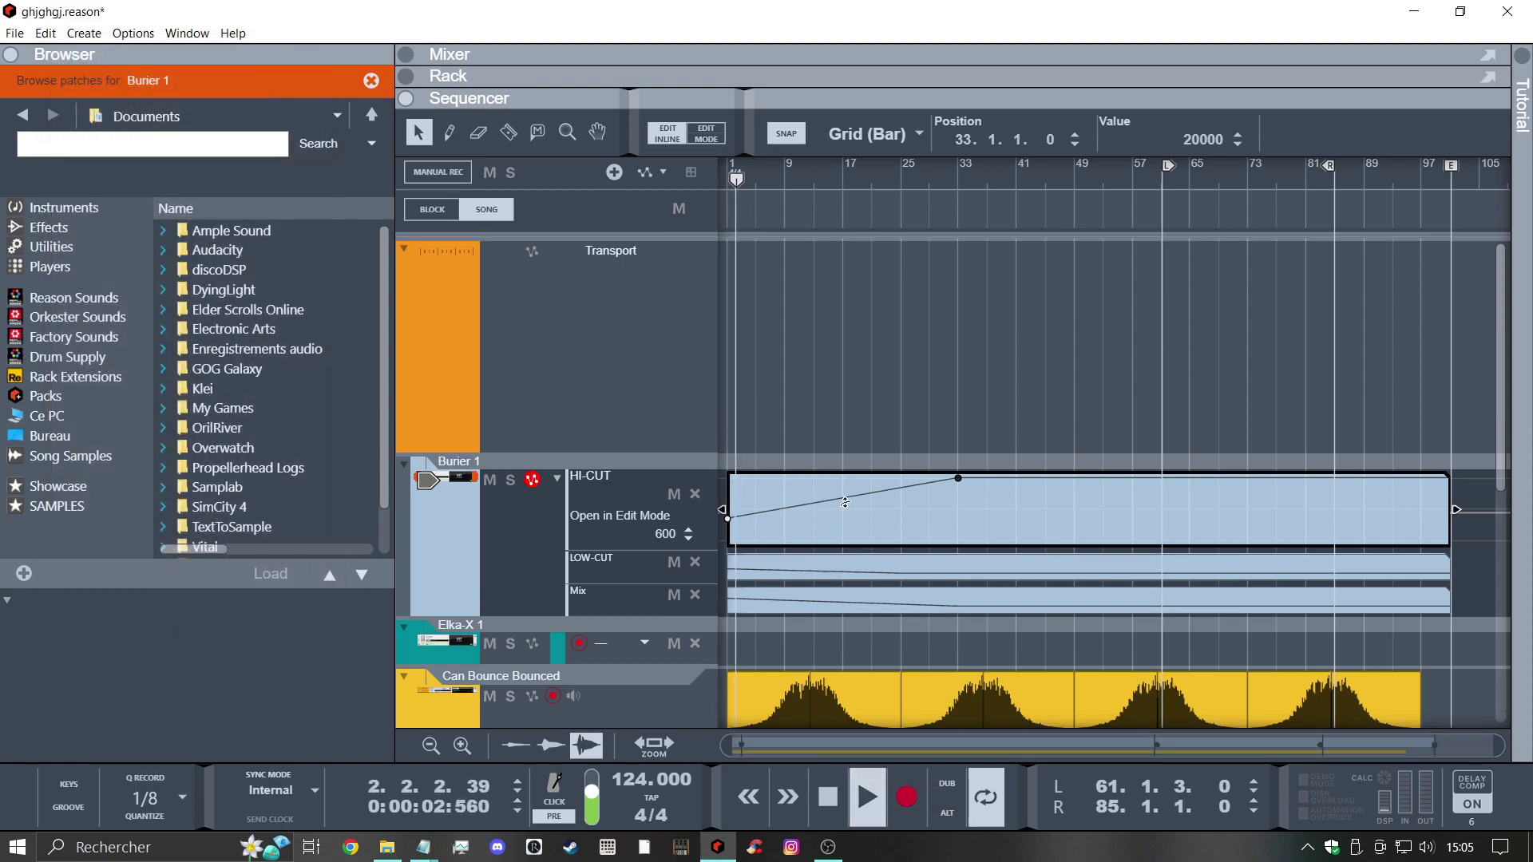
pyautogui.press('F3')
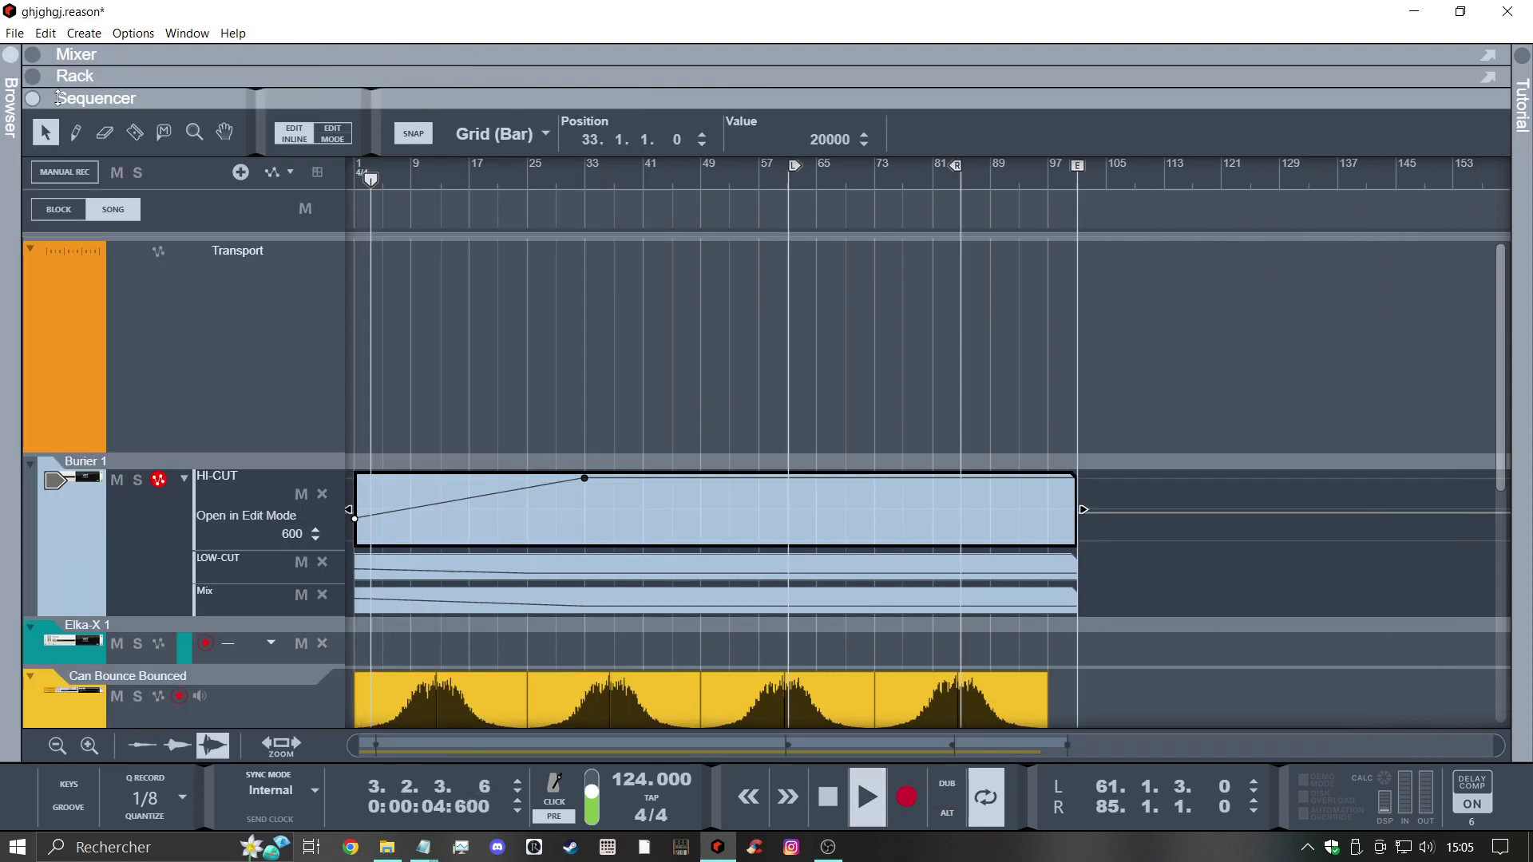
pyautogui.click(113, 298)
pyautogui.scroll(-5, 421, 470)
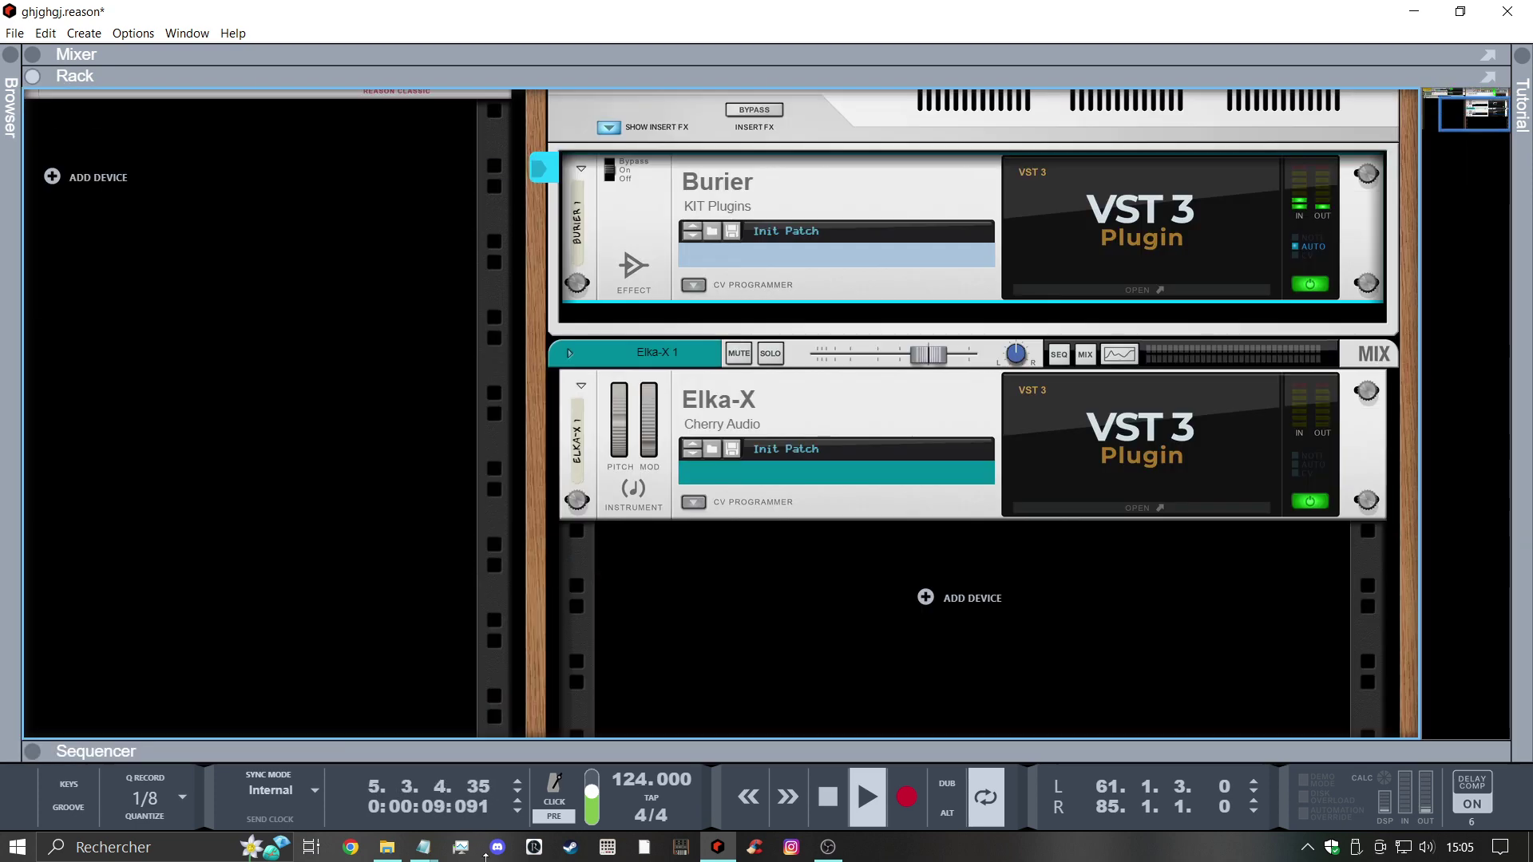
pyautogui.press('F6')
# Look at Elka-X's signal in the Spectrum EQ and bring up the synthesizer's full panel
pyautogui.doubleClick(1180, 438)
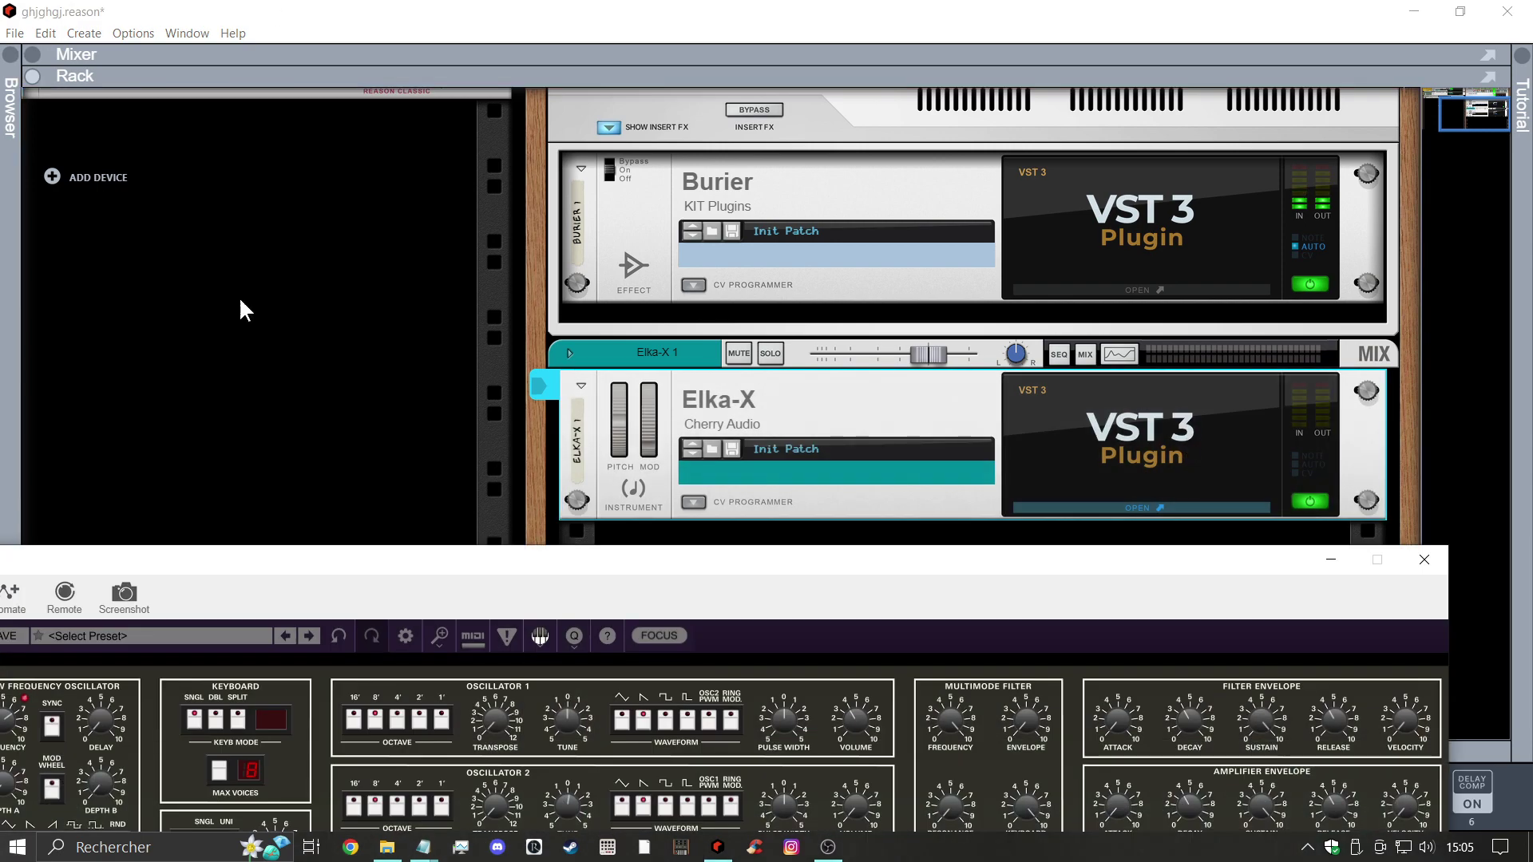
pyautogui.moveTo(537, 390); pyautogui.dragTo(1091, 431)
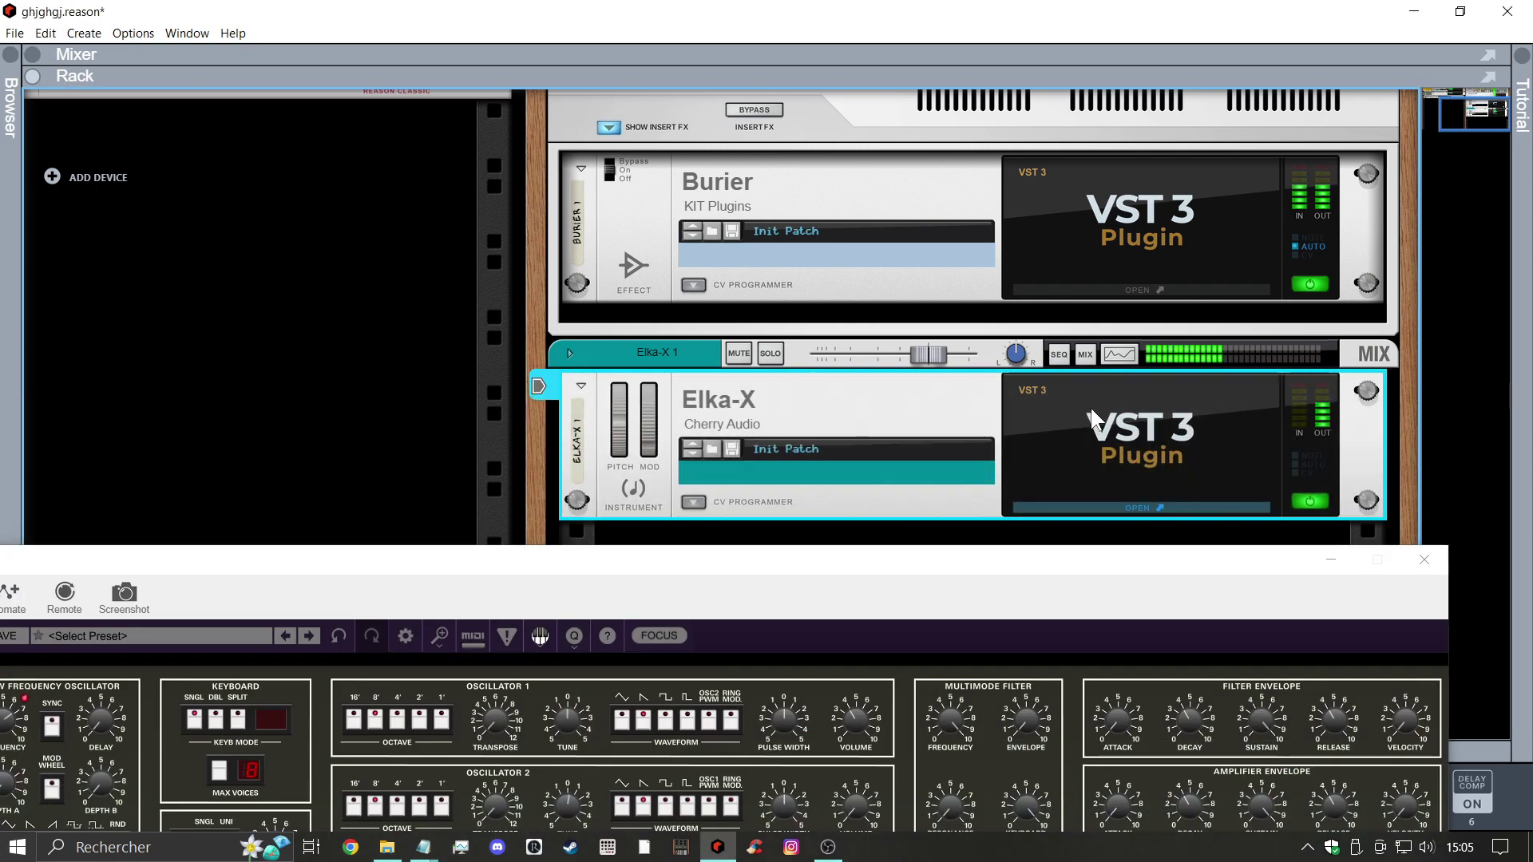
pyautogui.click(1118, 358)
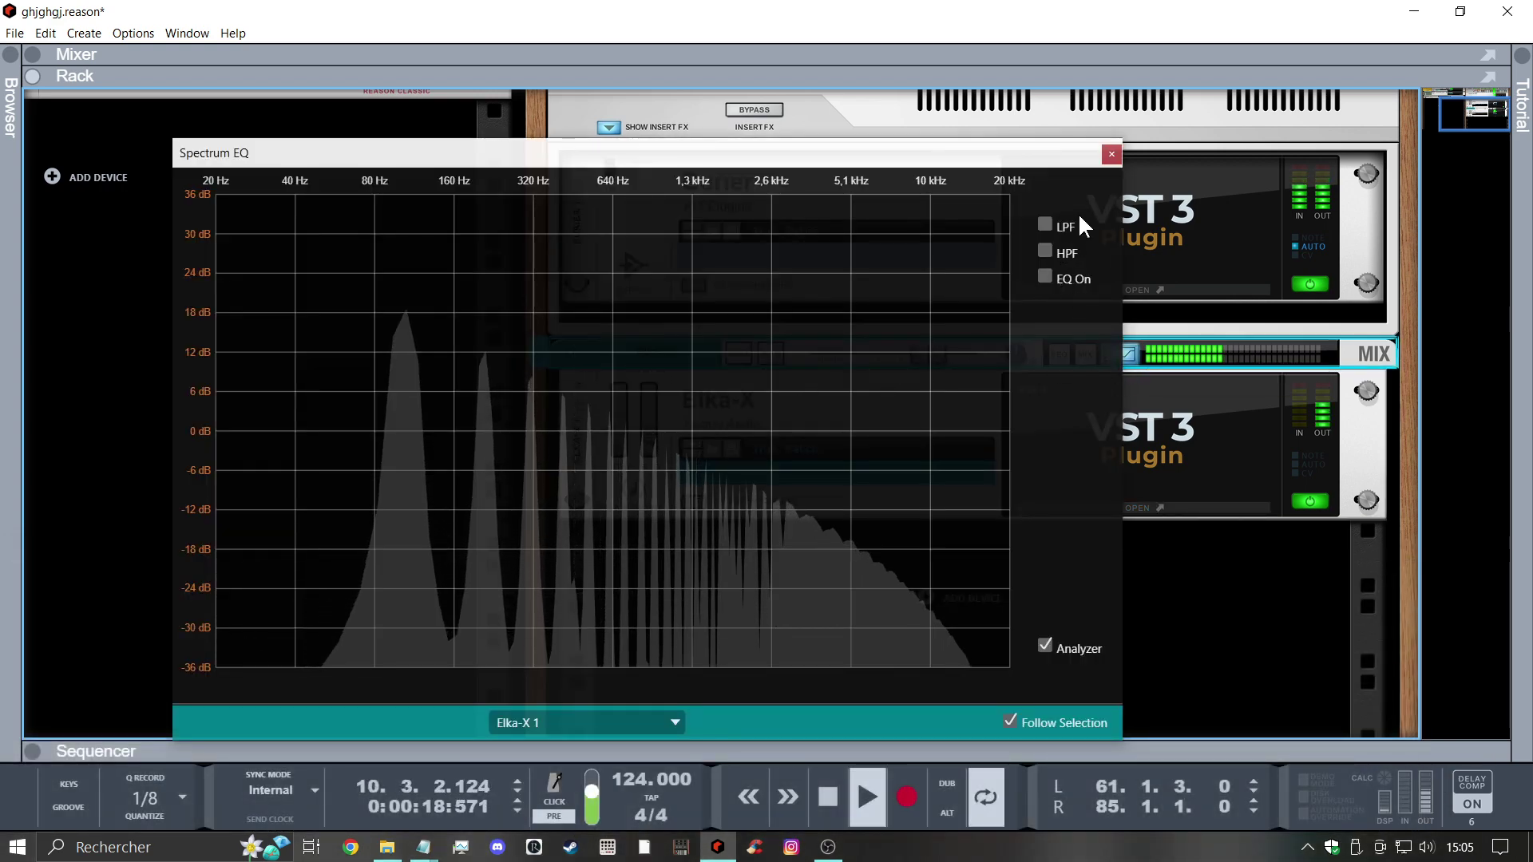
pyautogui.click(1111, 154)
pyautogui.click(1091, 429)
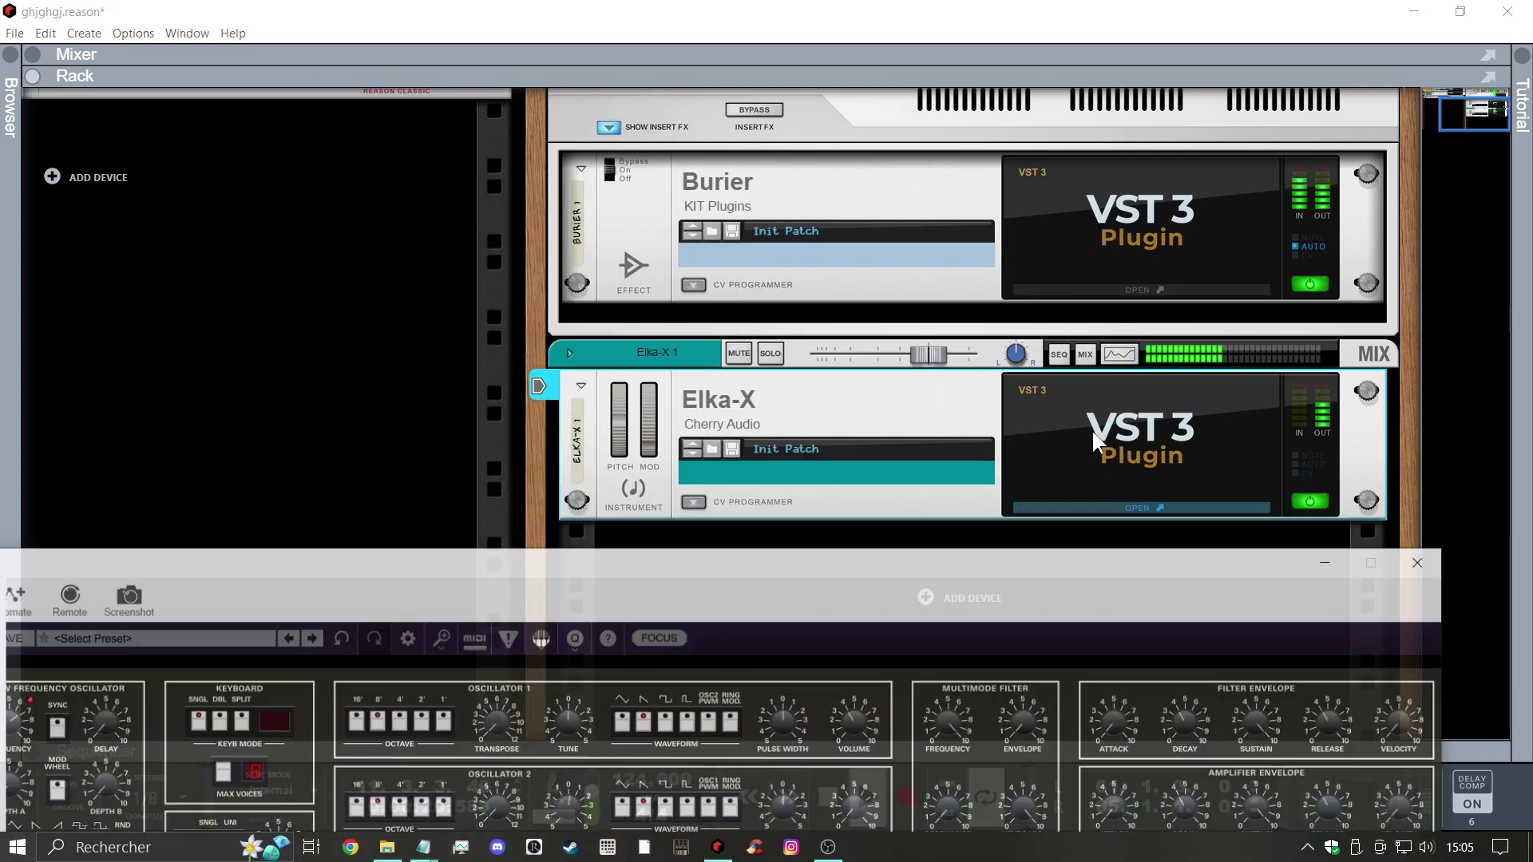
pyautogui.moveTo(594, 558); pyautogui.dragTo(927, 55)
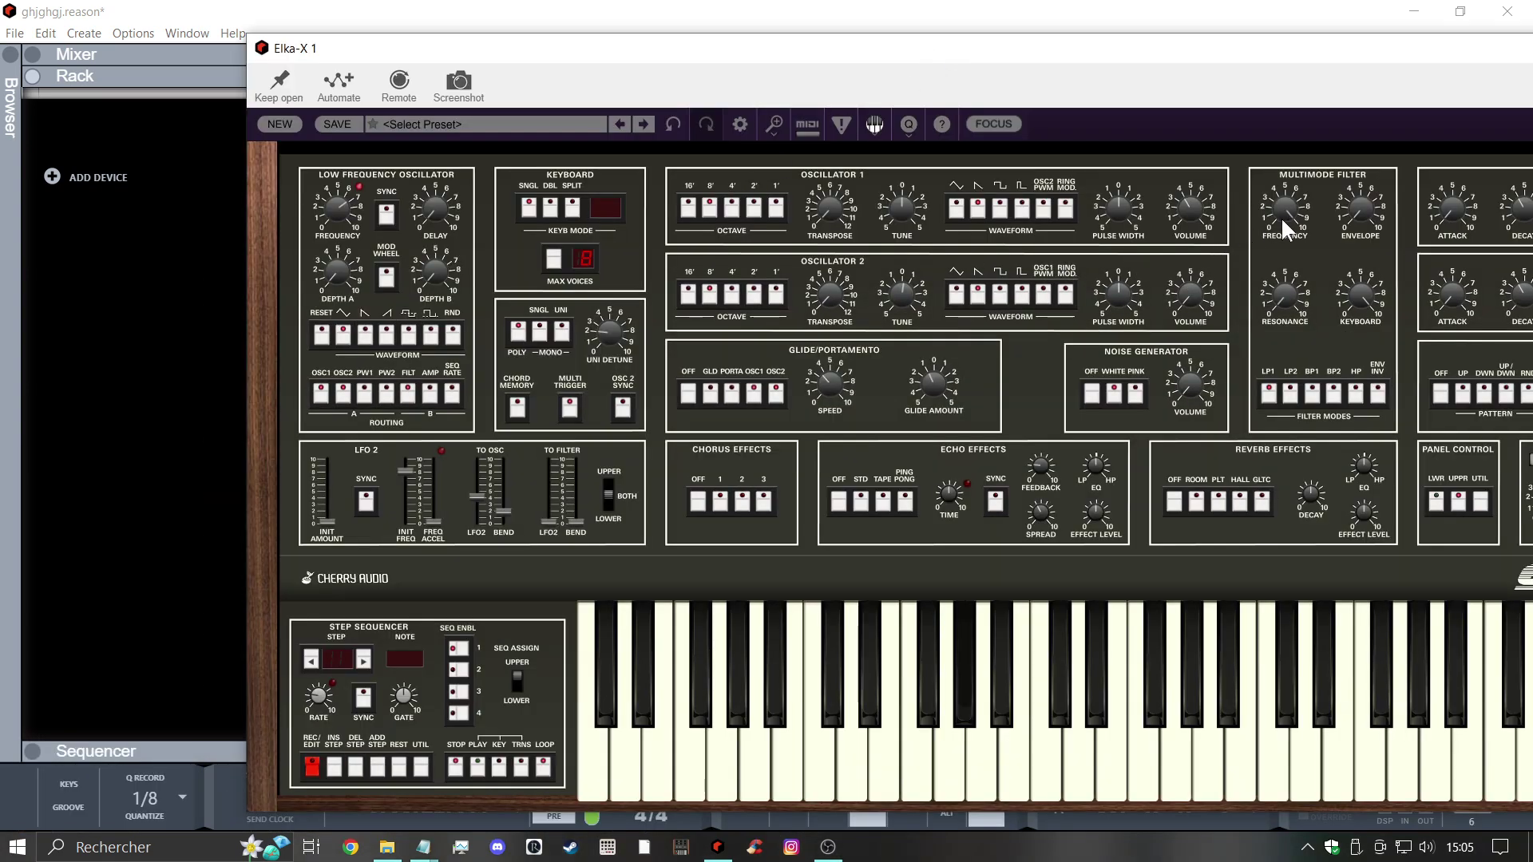
# Set Elka-X's upper-layer multimode filter to LP2 and adjust its envelope modulation
pyautogui.click(1290, 398)
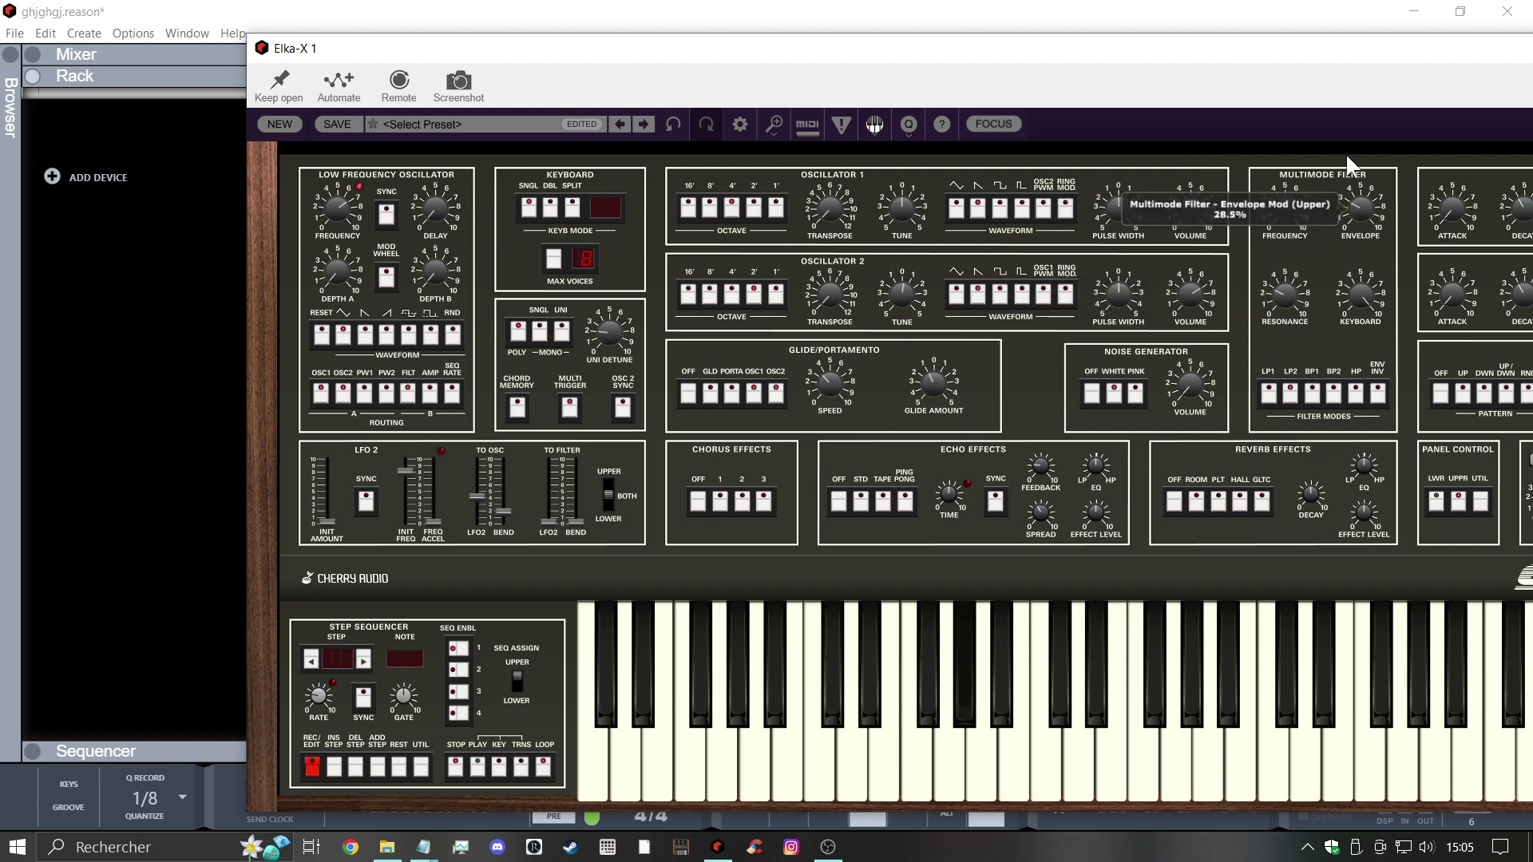
pyautogui.moveTo(1344, 151); pyautogui.dragTo(1353, 221)
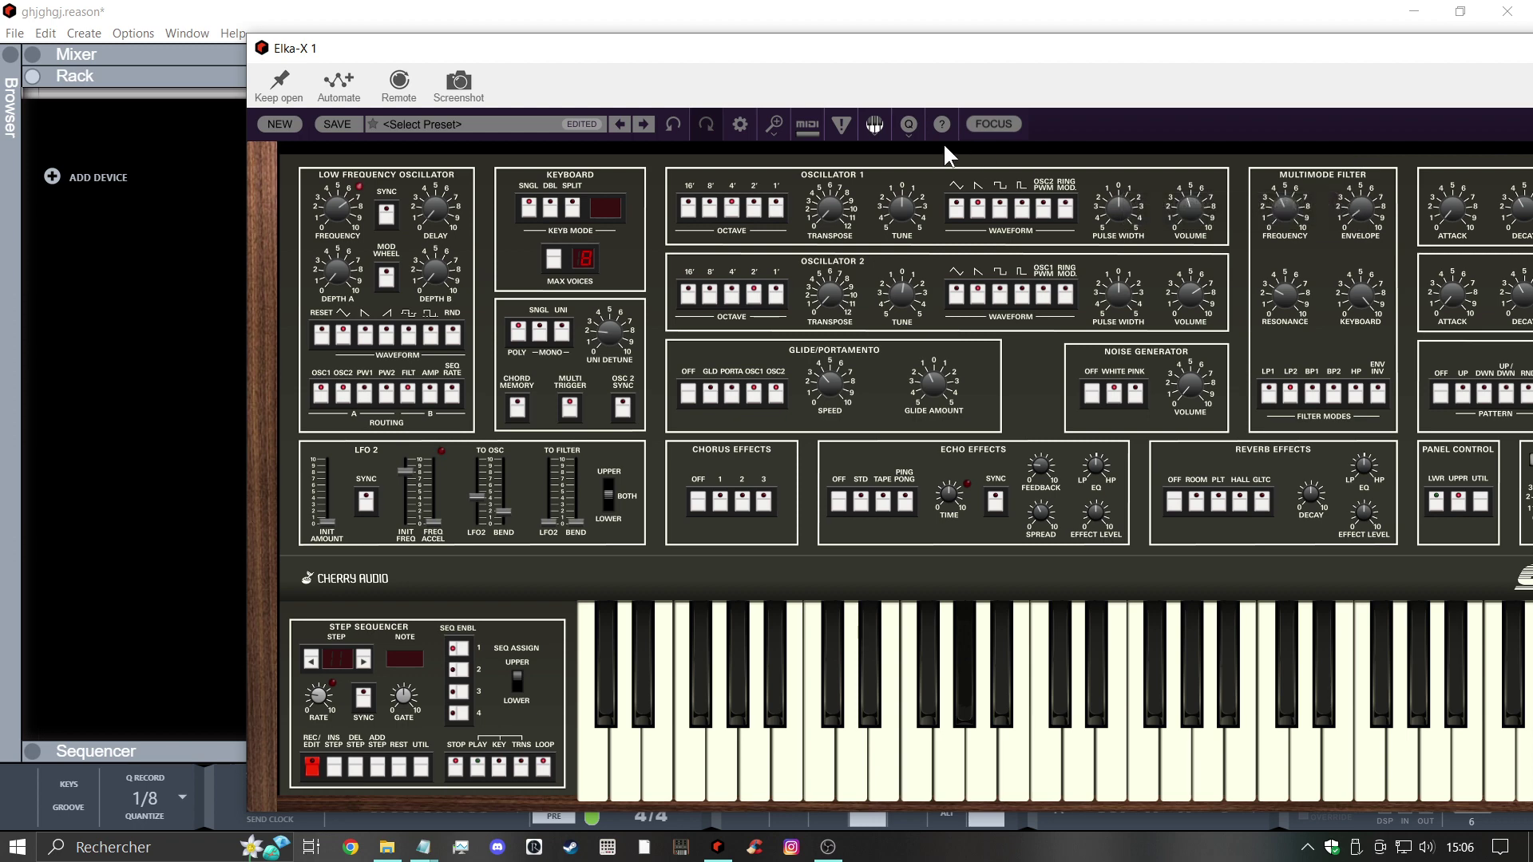
# Change Elka-X's quality setting and raise the upper layer's filter envelope velocity
pyautogui.click(907, 124)
pyautogui.click(906, 194)
pyautogui.moveTo(1238, 54); pyautogui.dragTo(709, 32)
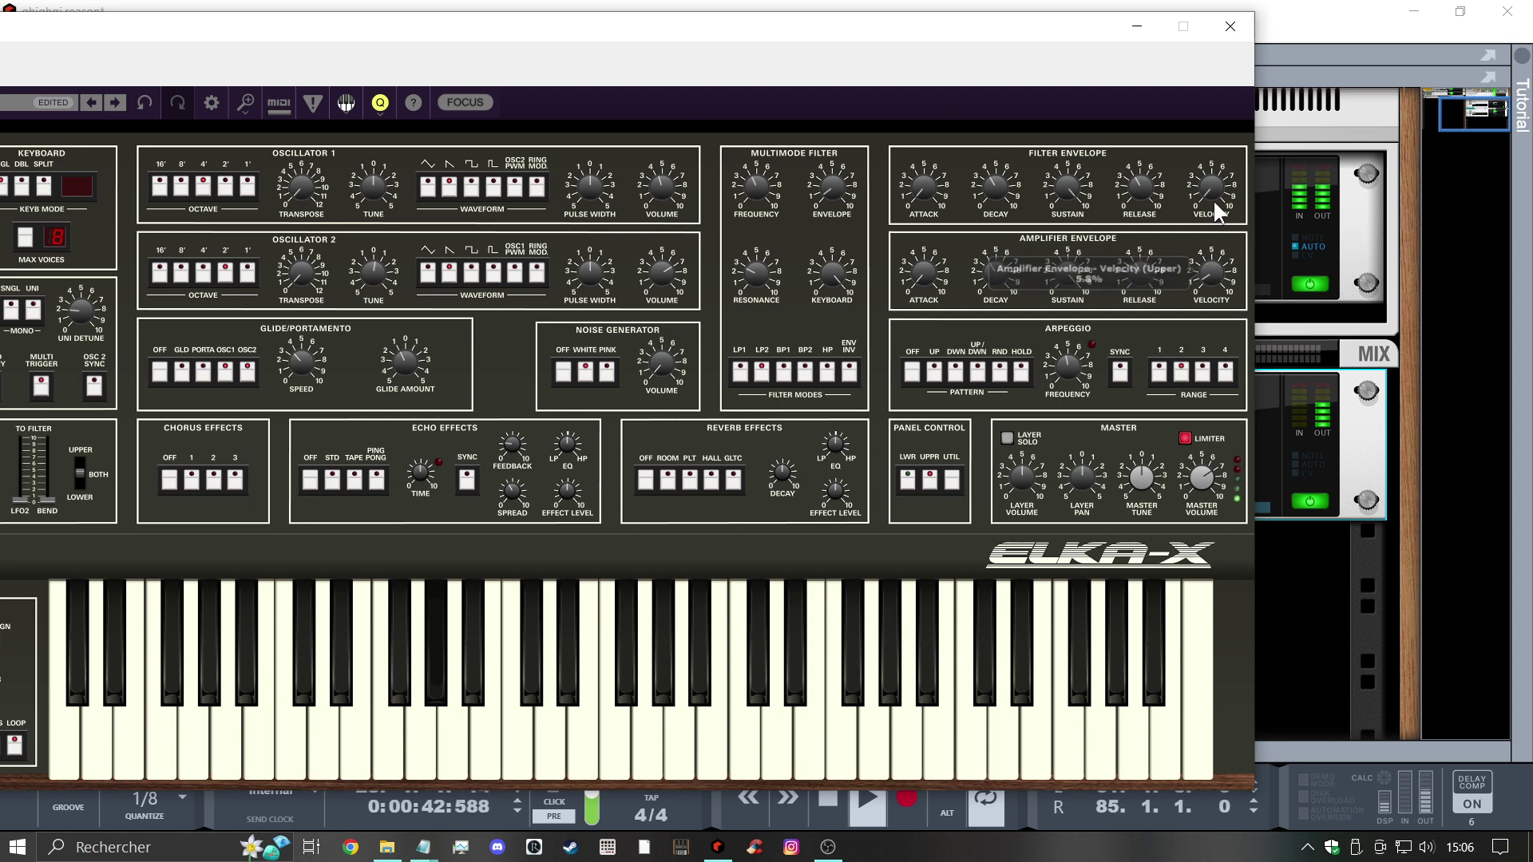
pyautogui.moveTo(1213, 199); pyautogui.dragTo(1198, 152)
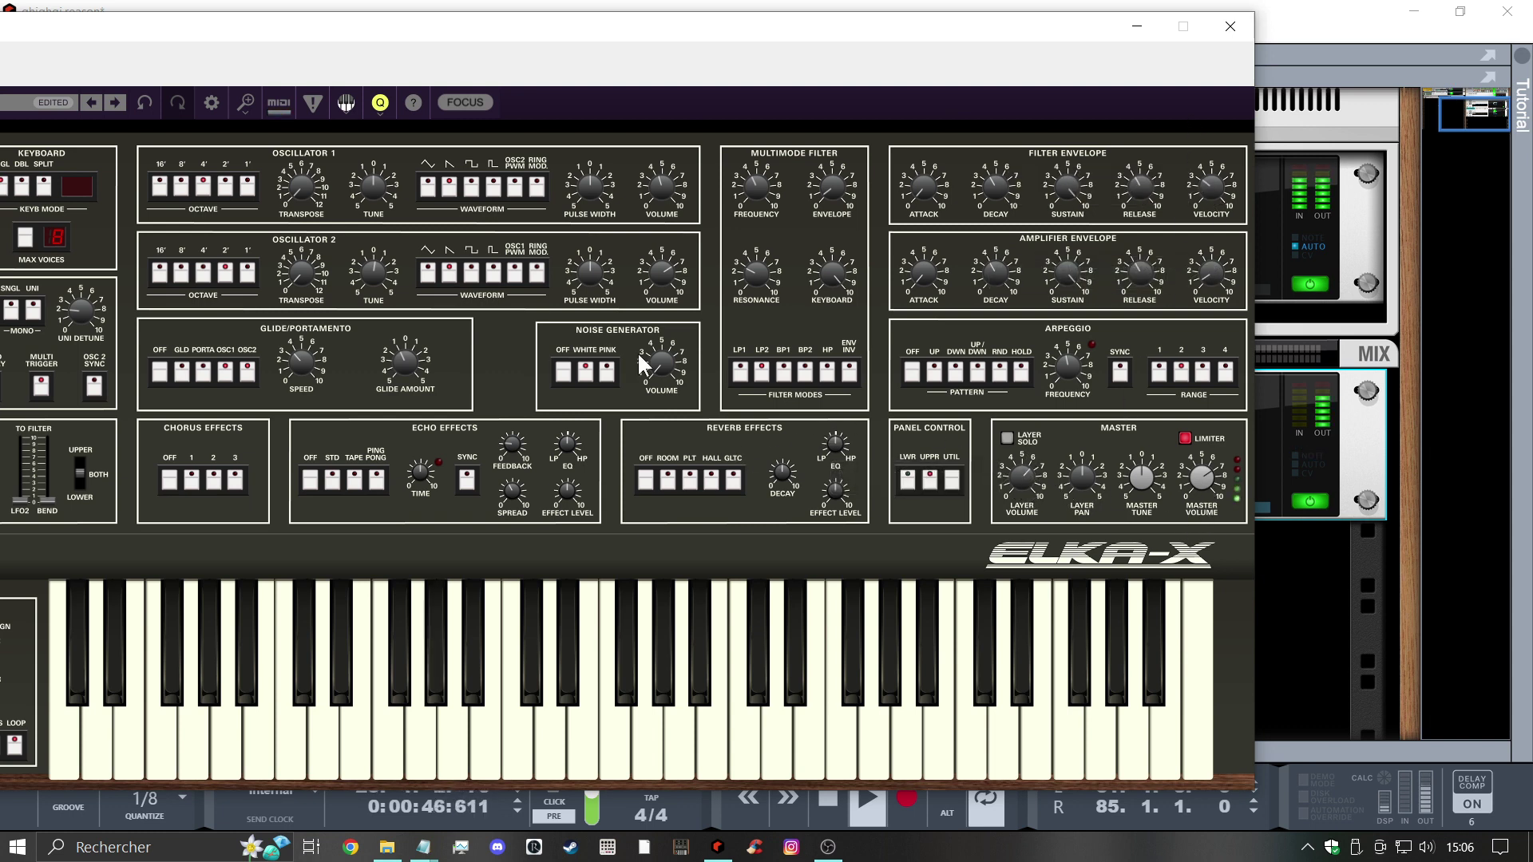
# Edit Elka-X's lower layer in solo, choosing the octave and the first waveform for oscillator 1
pyautogui.moveTo(496, 34); pyautogui.dragTo(1251, 24)
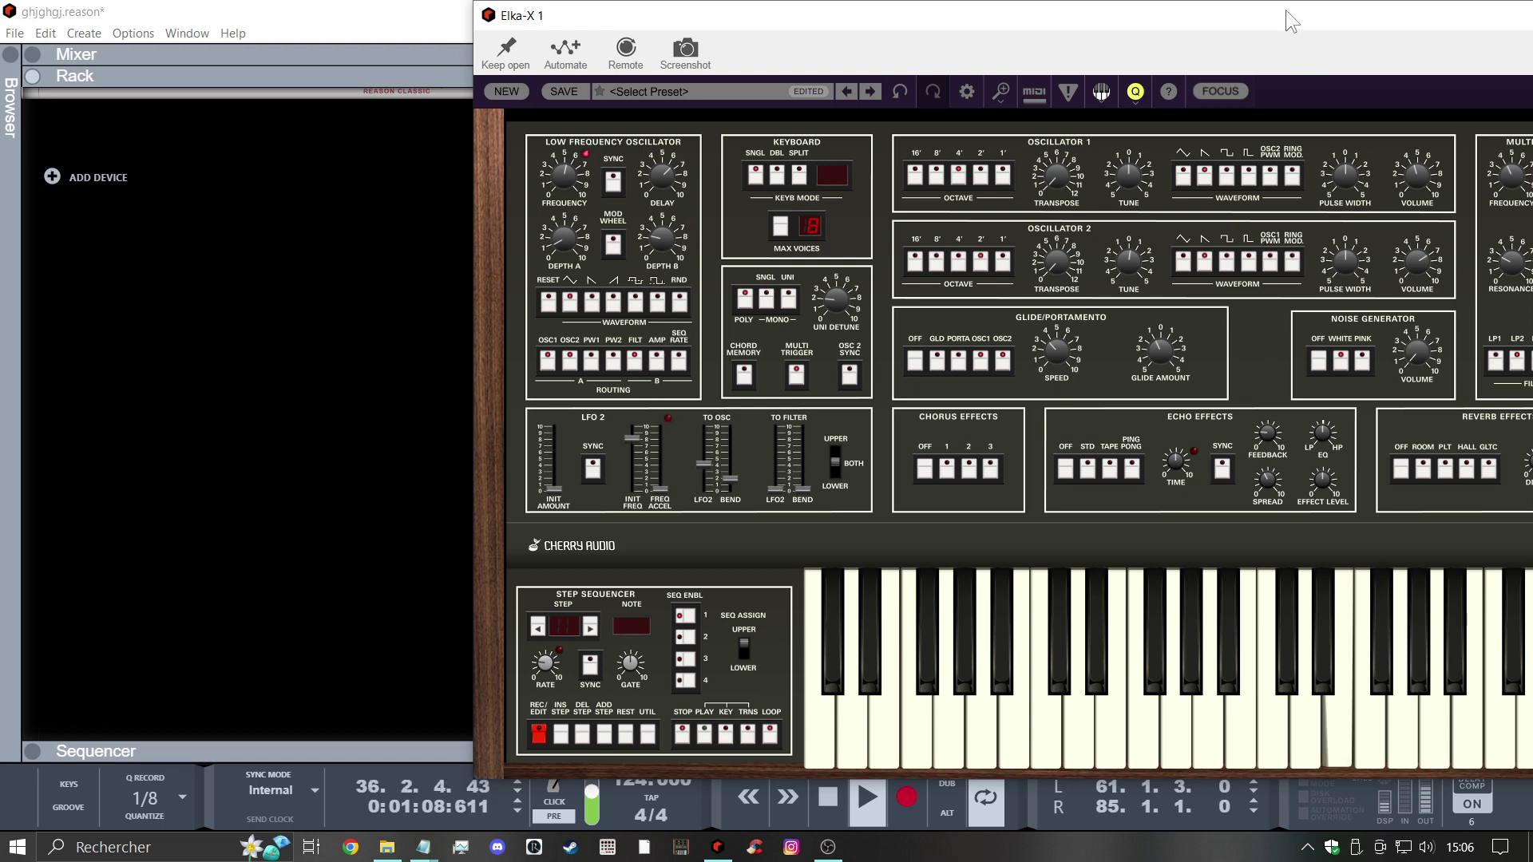
pyautogui.moveTo(1275, 17); pyautogui.dragTo(961, 308)
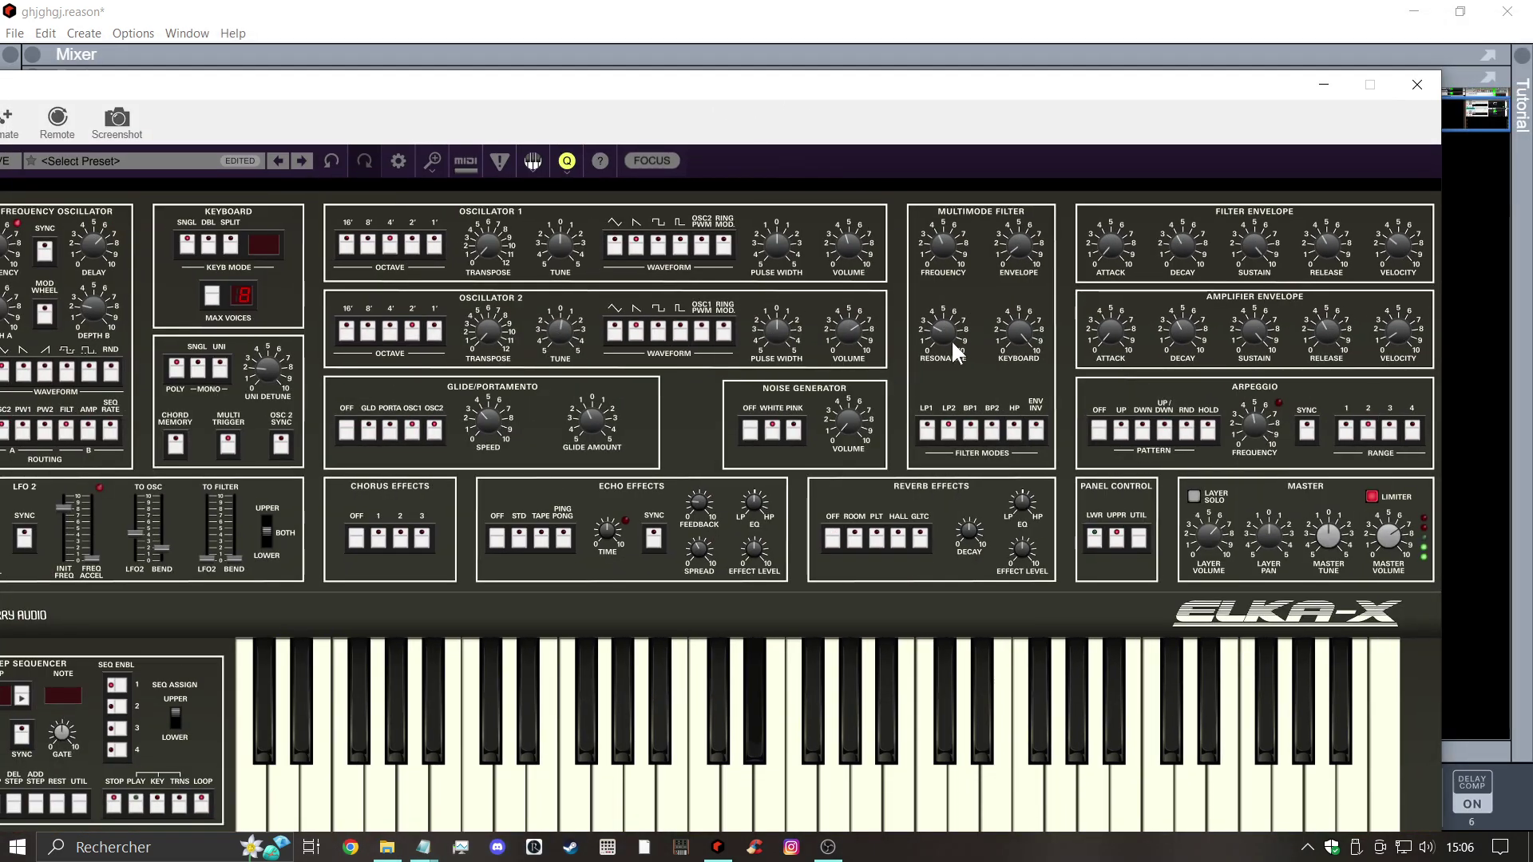
pyautogui.moveTo(947, 313)
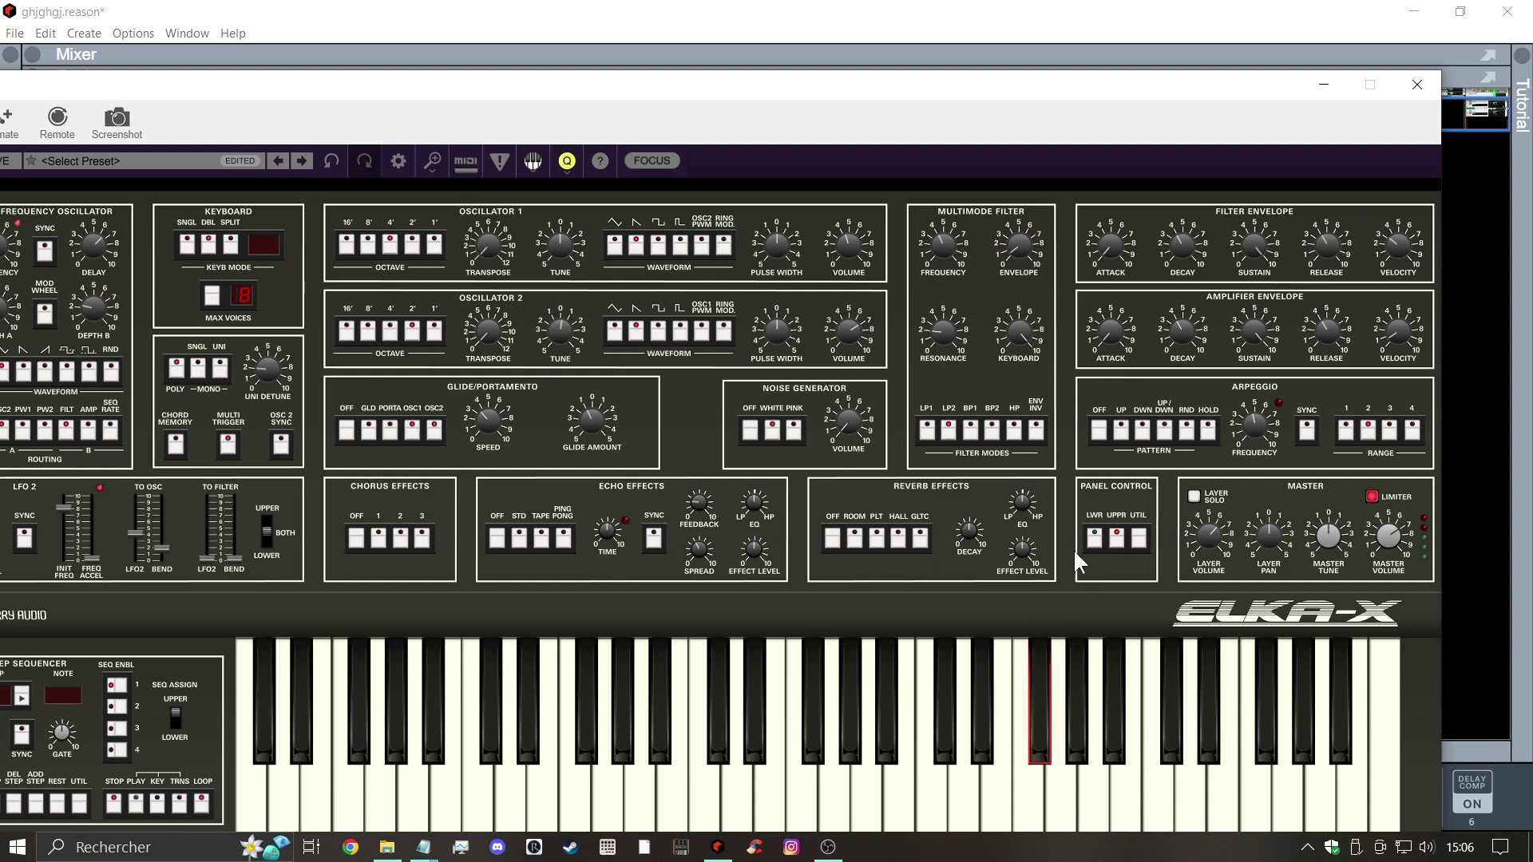
pyautogui.click(1093, 540)
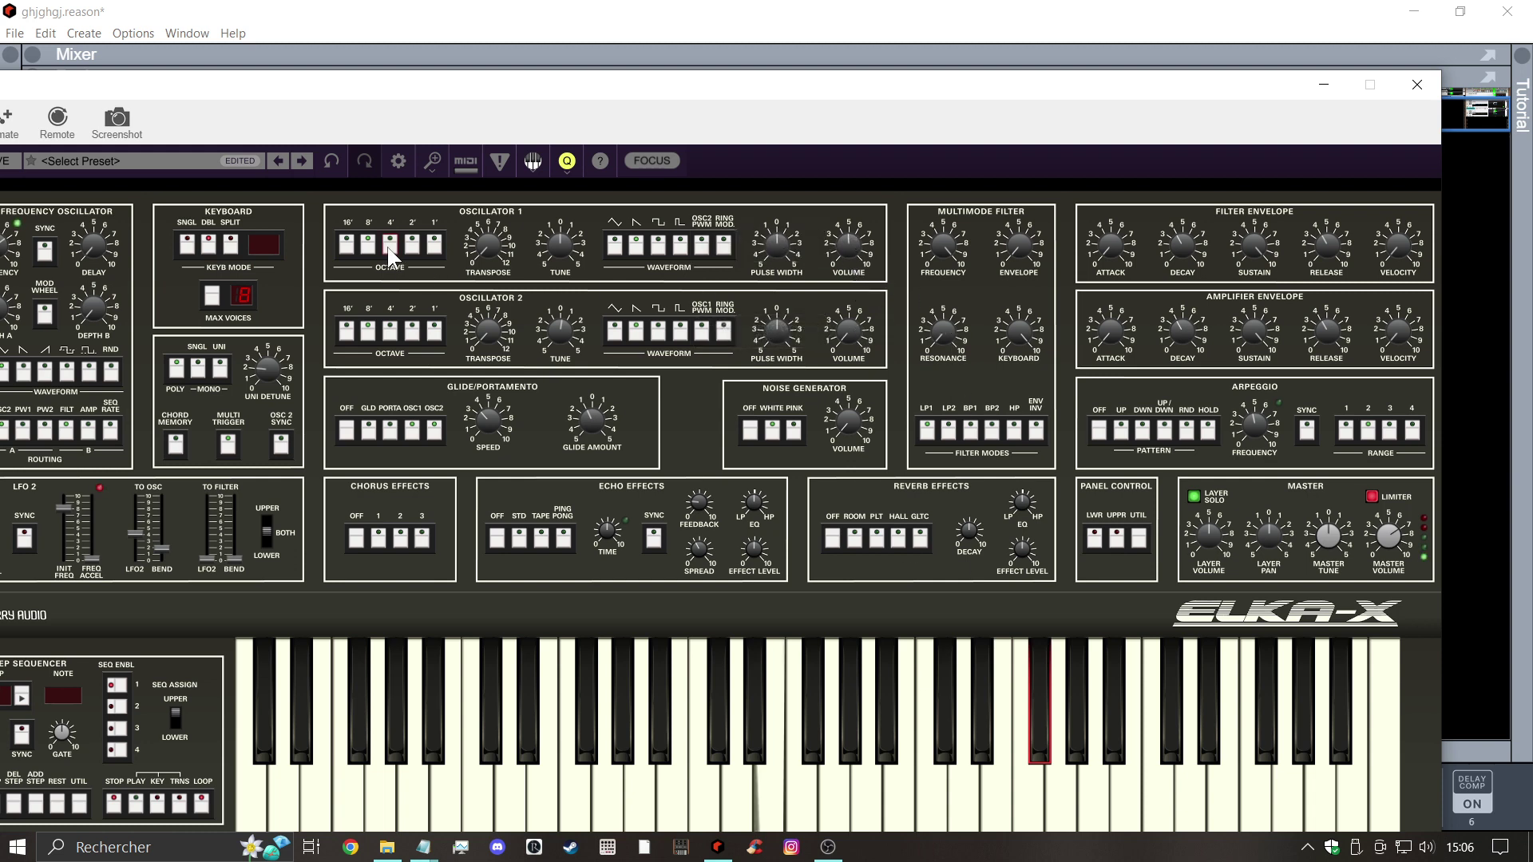
pyautogui.click(609, 250)
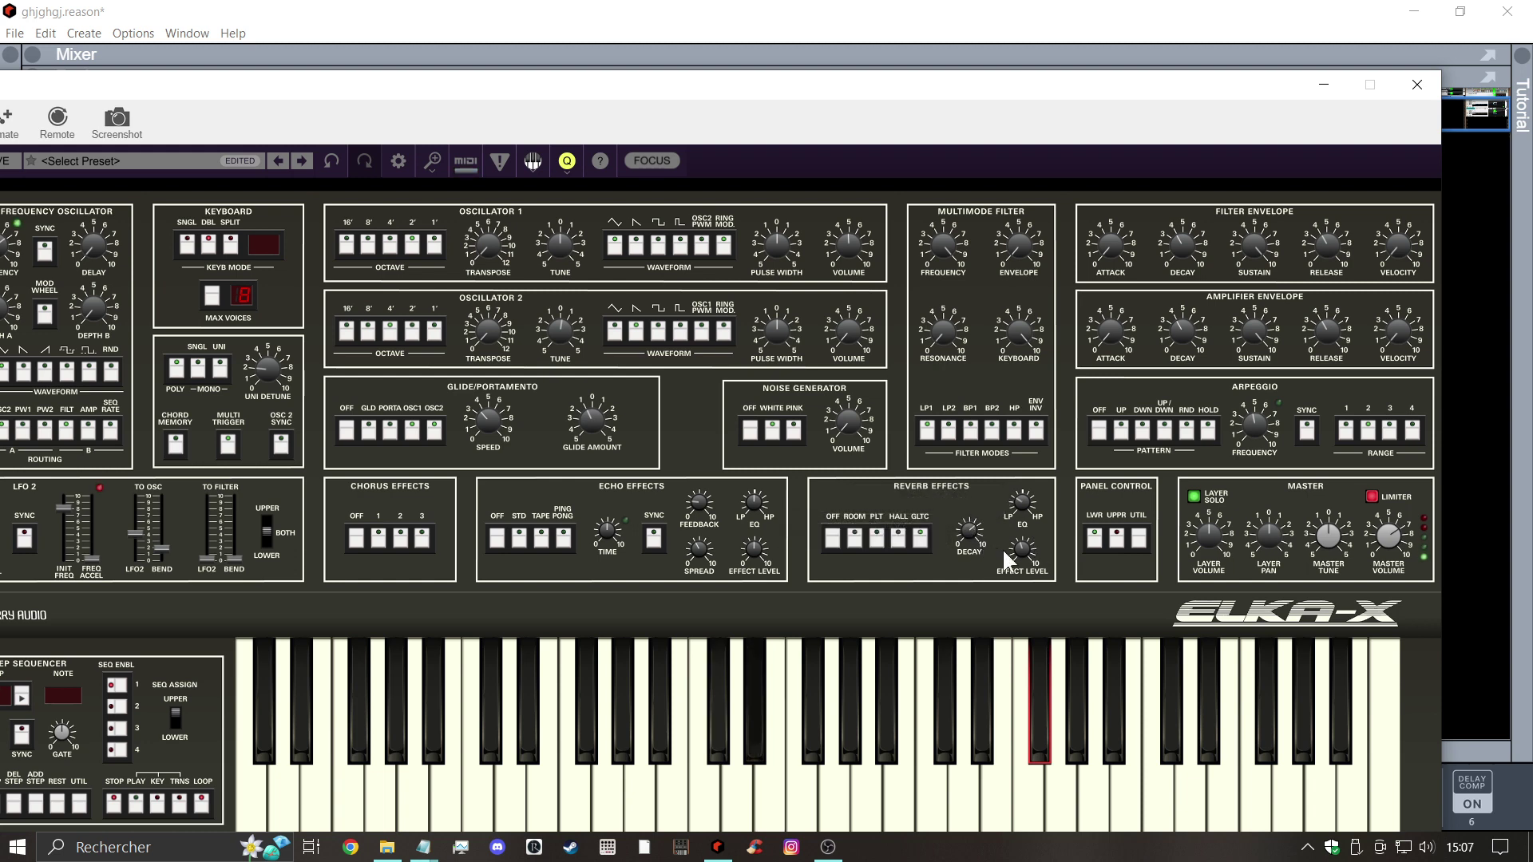
# On the upper layer, select a chorus effect and adjust the filter's envelope modulation to about 16% along with its keyboard tracking
pyautogui.click(1116, 537)
pyautogui.click(423, 538)
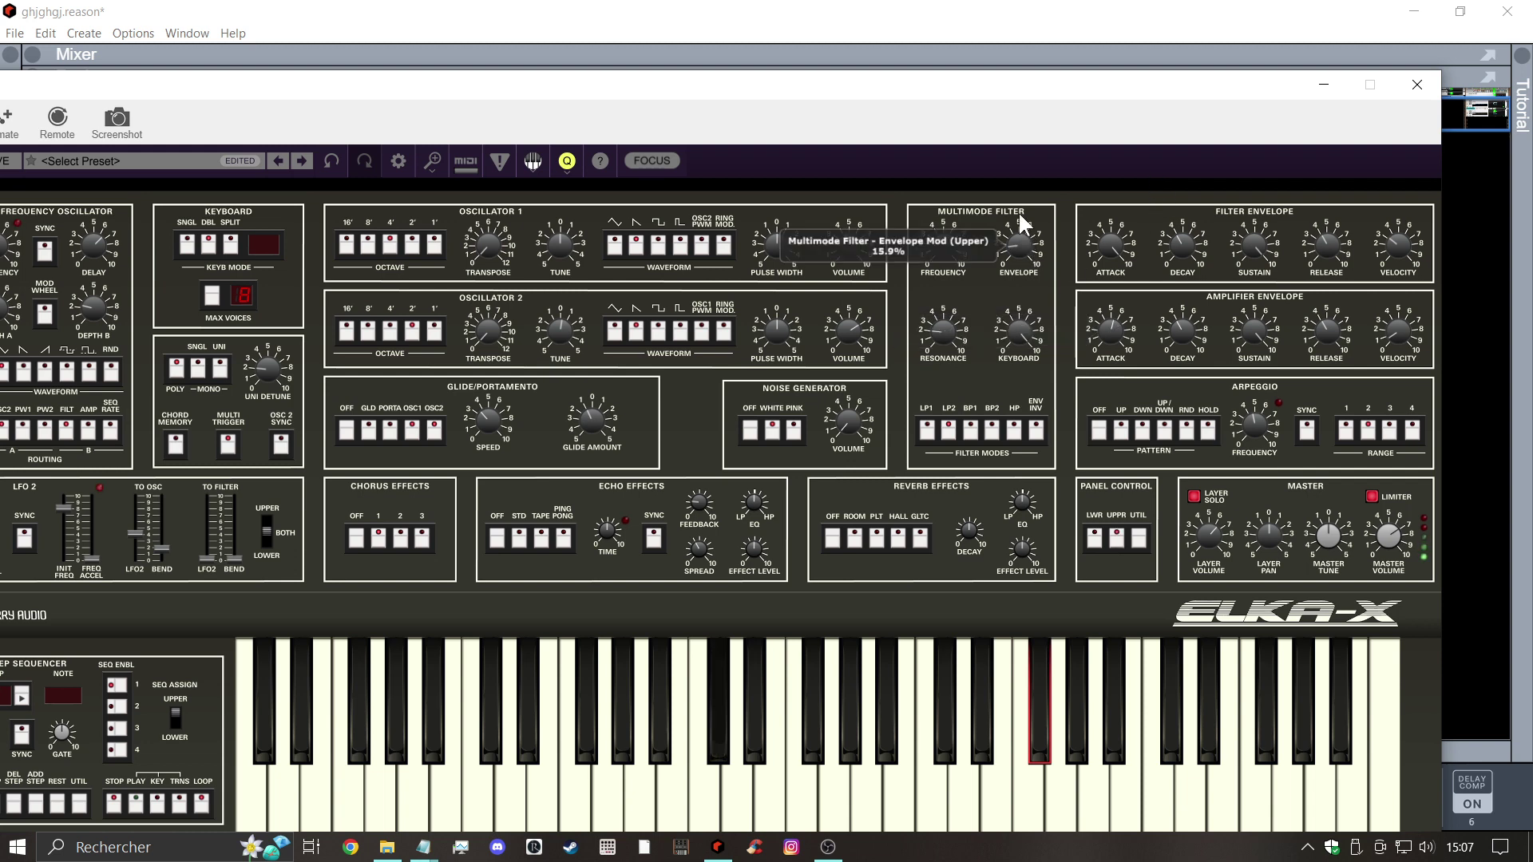
pyautogui.moveTo(1026, 328); pyautogui.dragTo(1029, 345)
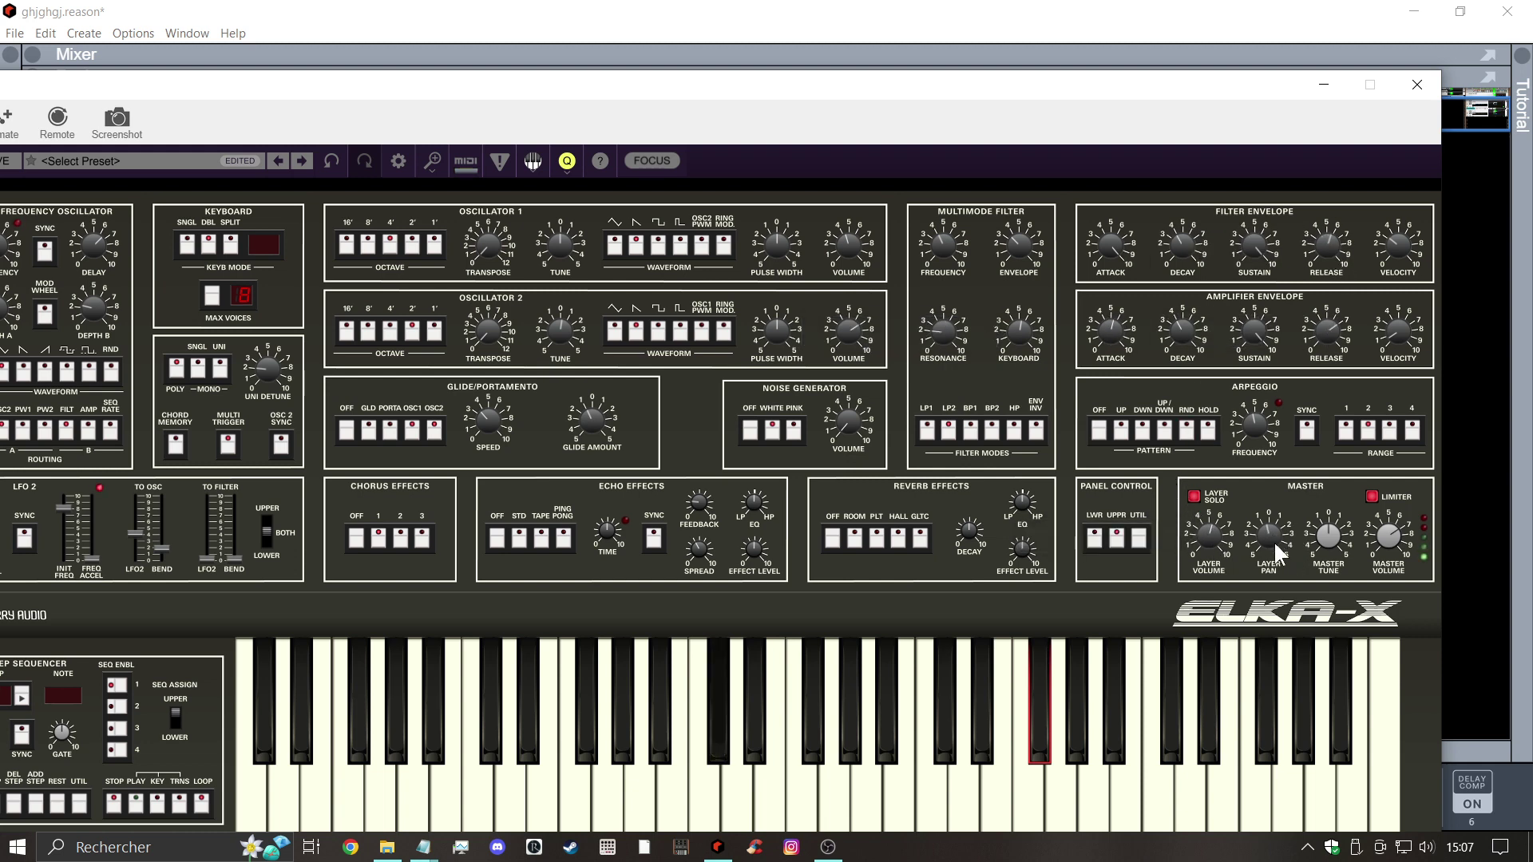
# Adjust the lower layer's amplifier envelope sustain and filter envelope velocity, and turn off layer solo
pyautogui.click(1095, 534)
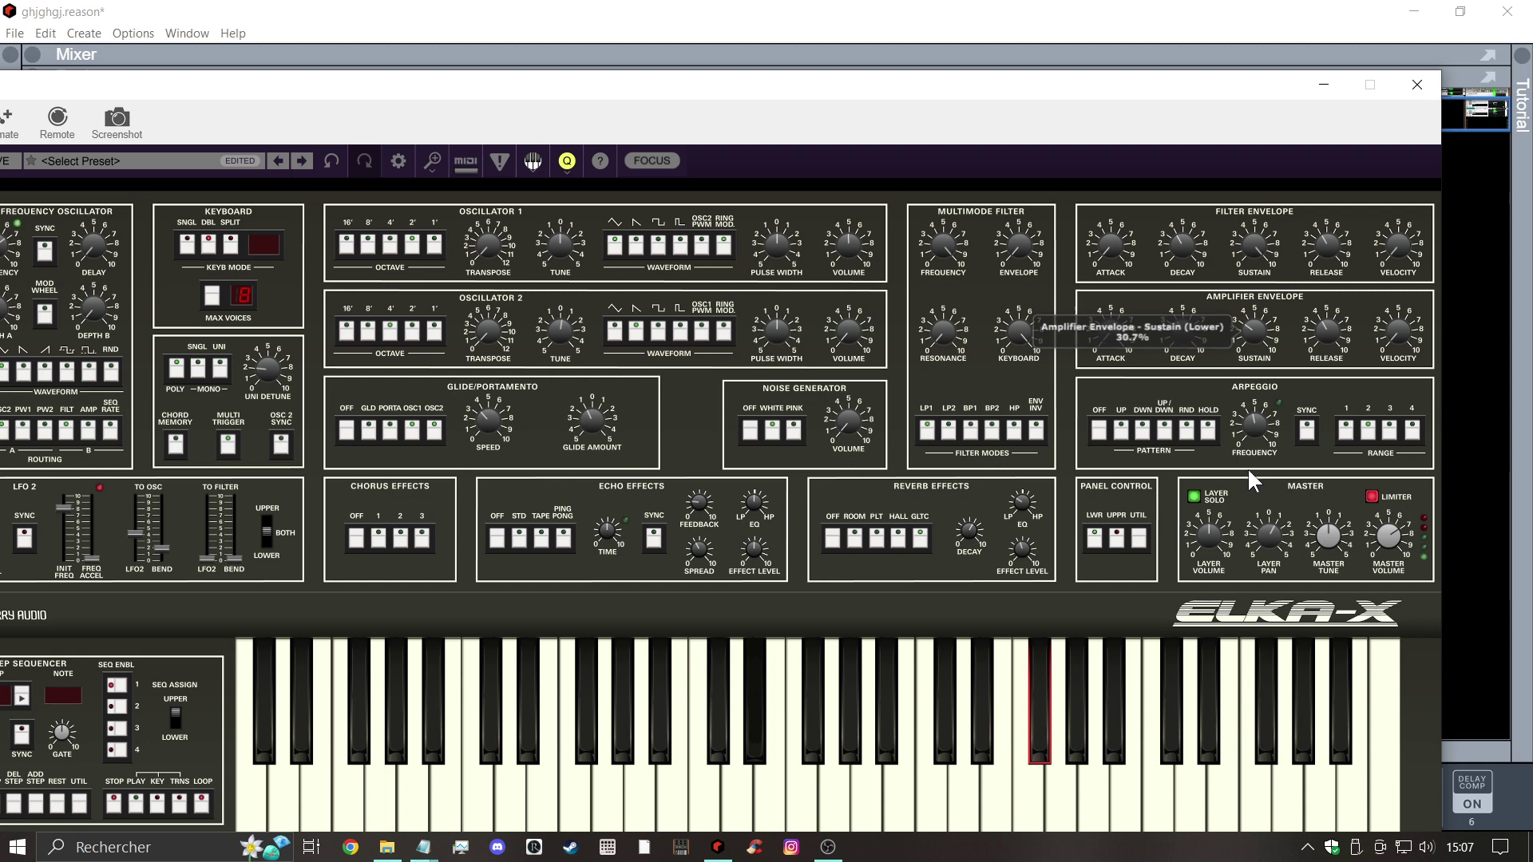
pyautogui.click(1195, 496)
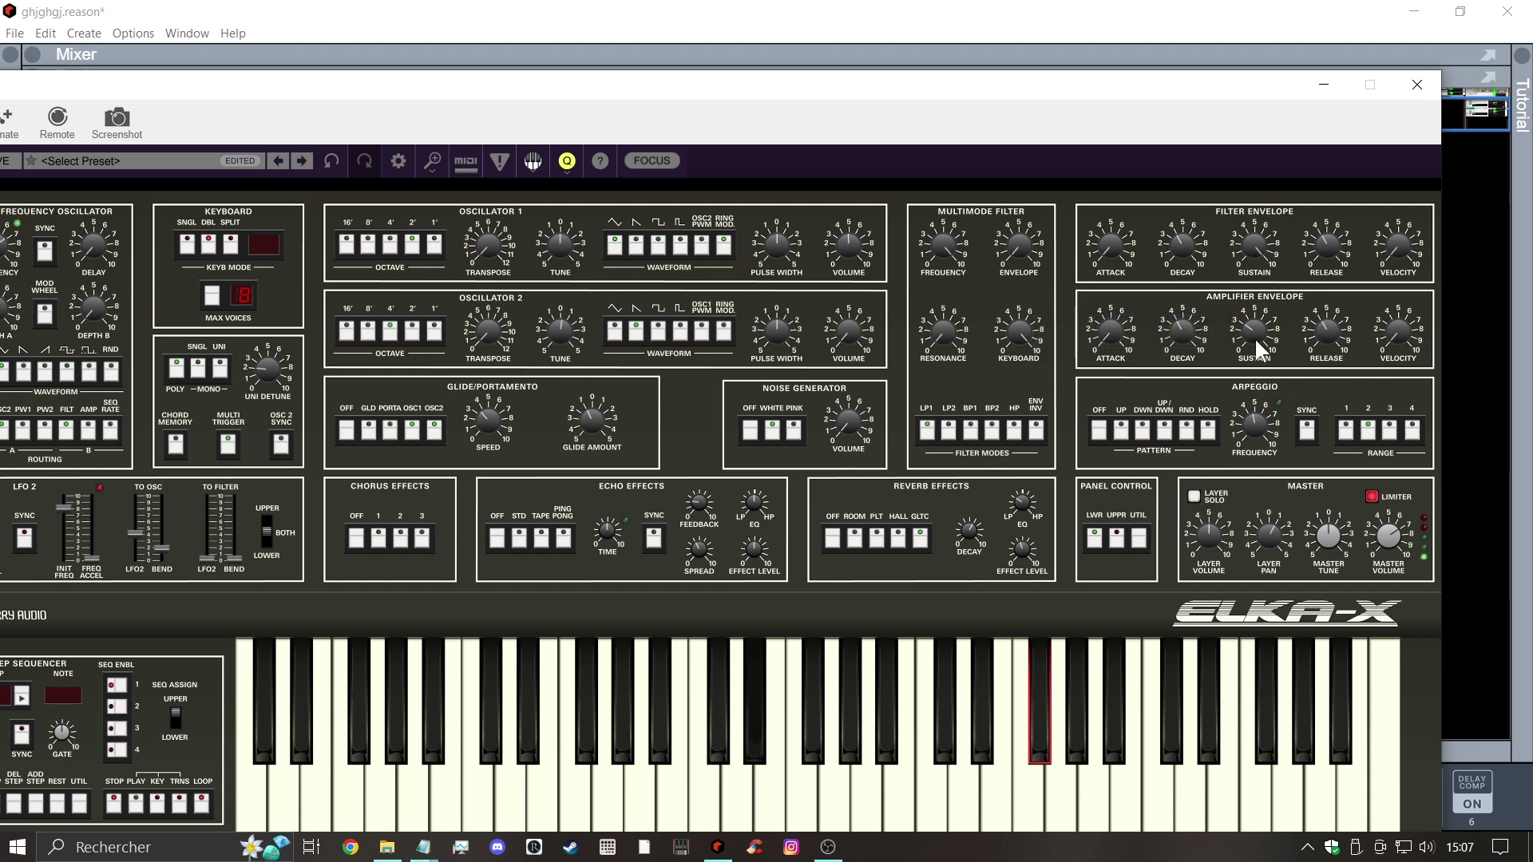
pyautogui.moveTo(1256, 348); pyautogui.dragTo(1315, 244)
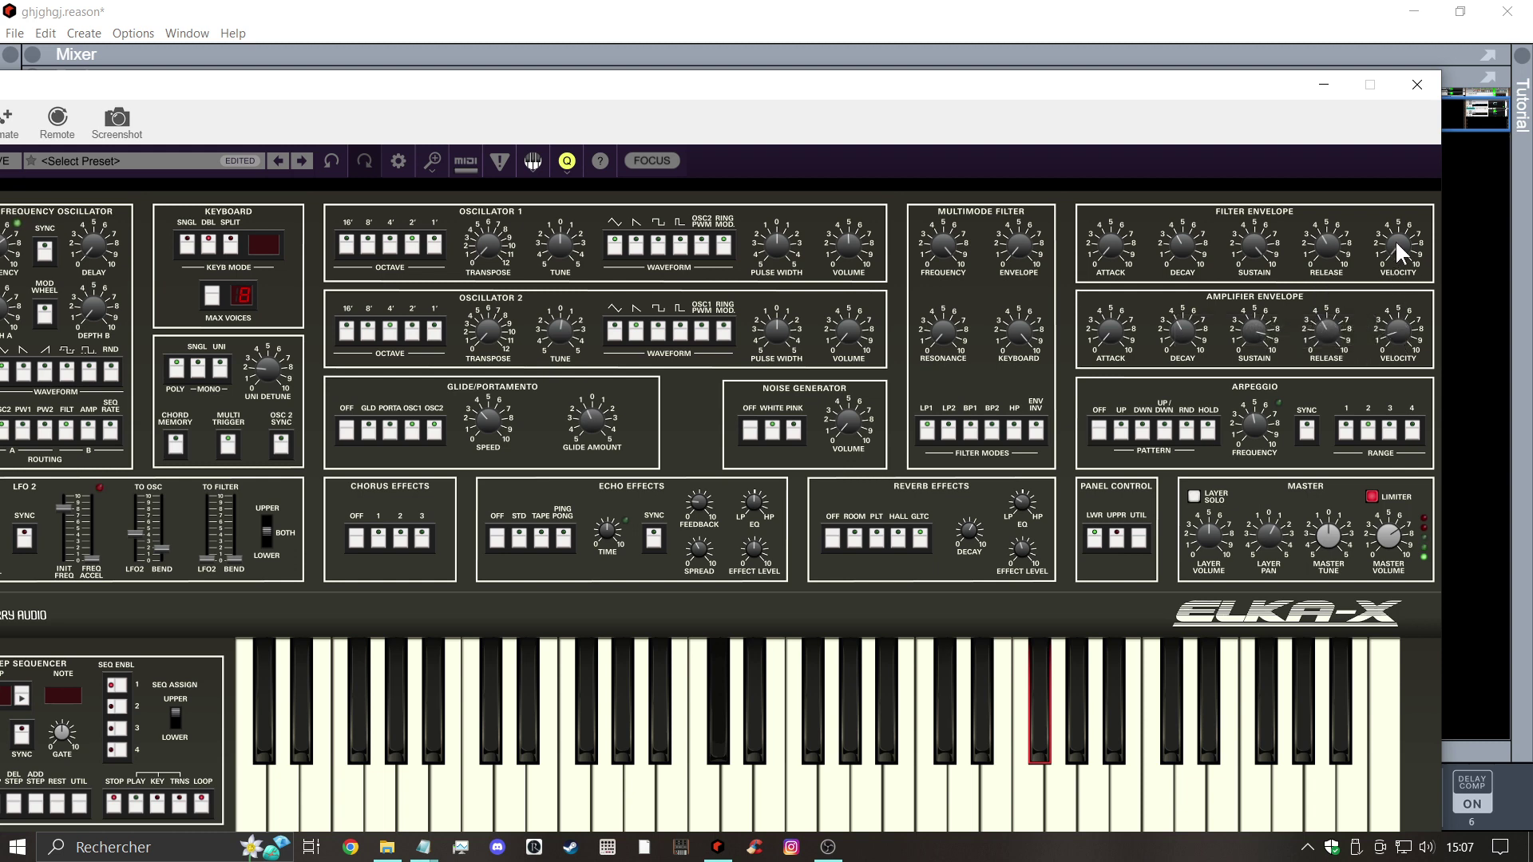
pyautogui.moveTo(1395, 250); pyautogui.dragTo(1386, 170)
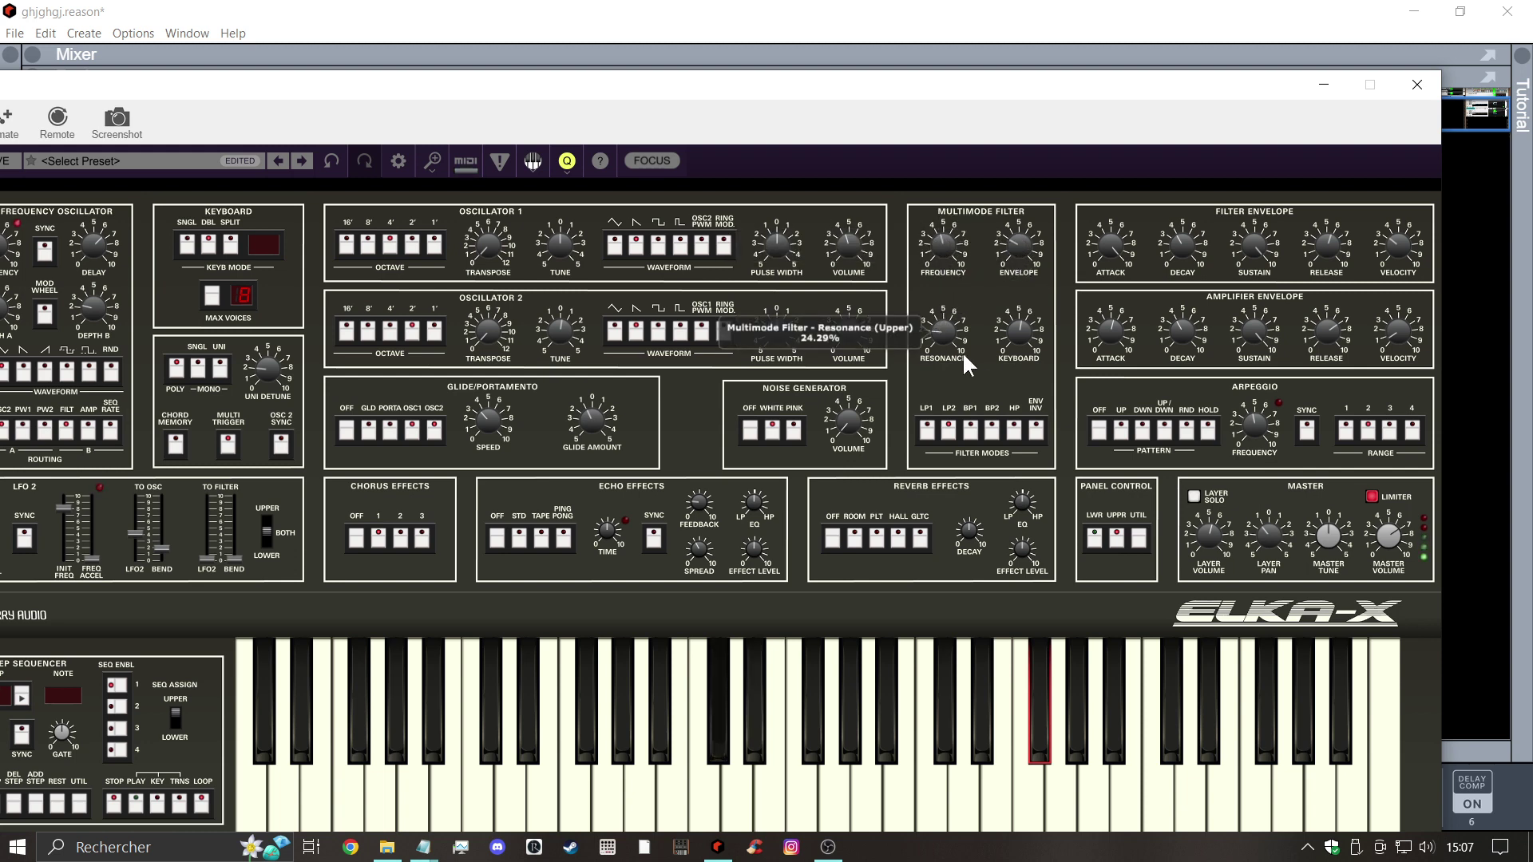
# Close the Elka-X panel, fold its rack device and hide the Master Section's insert effects
pyautogui.click(1425, 86)
pyautogui.click(581, 386)
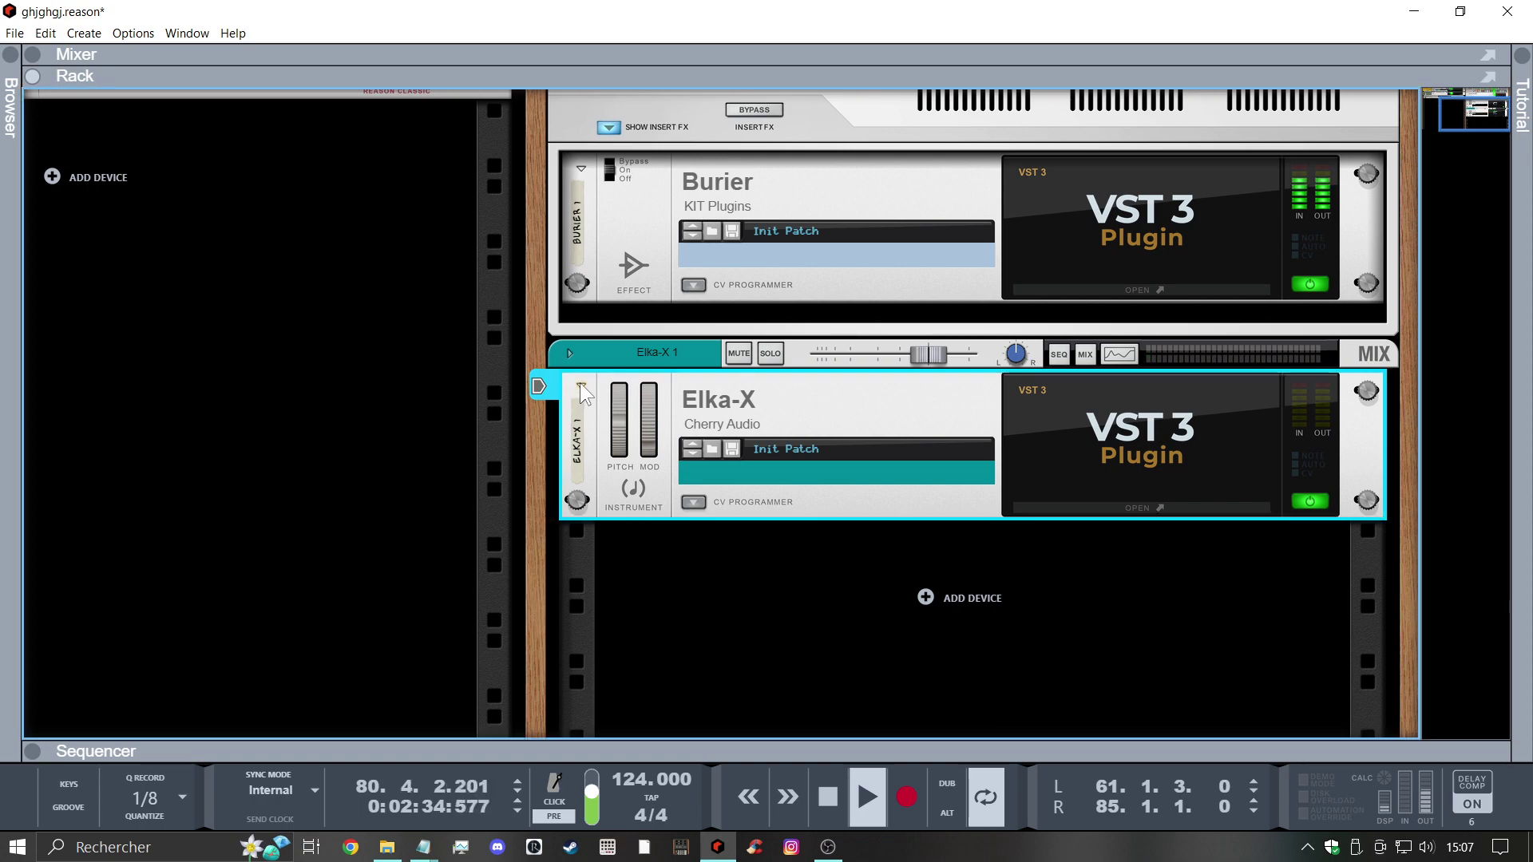
pyautogui.click(607, 245)
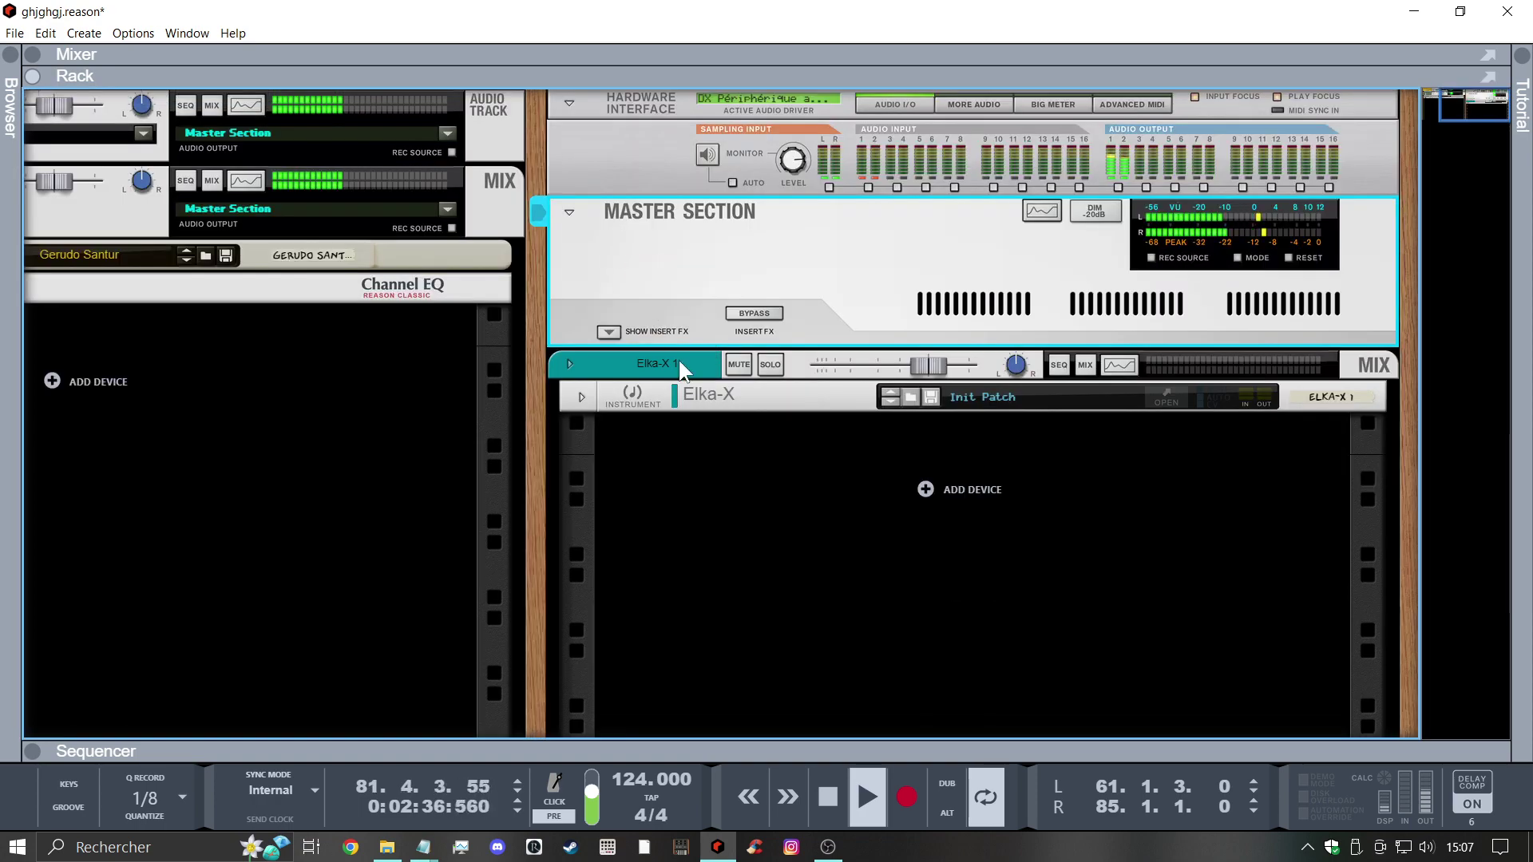
pyautogui.click(690, 405)
# Create a PS-20 instrument in the rack below Elka-X
pyautogui.rightClick(933, 487)
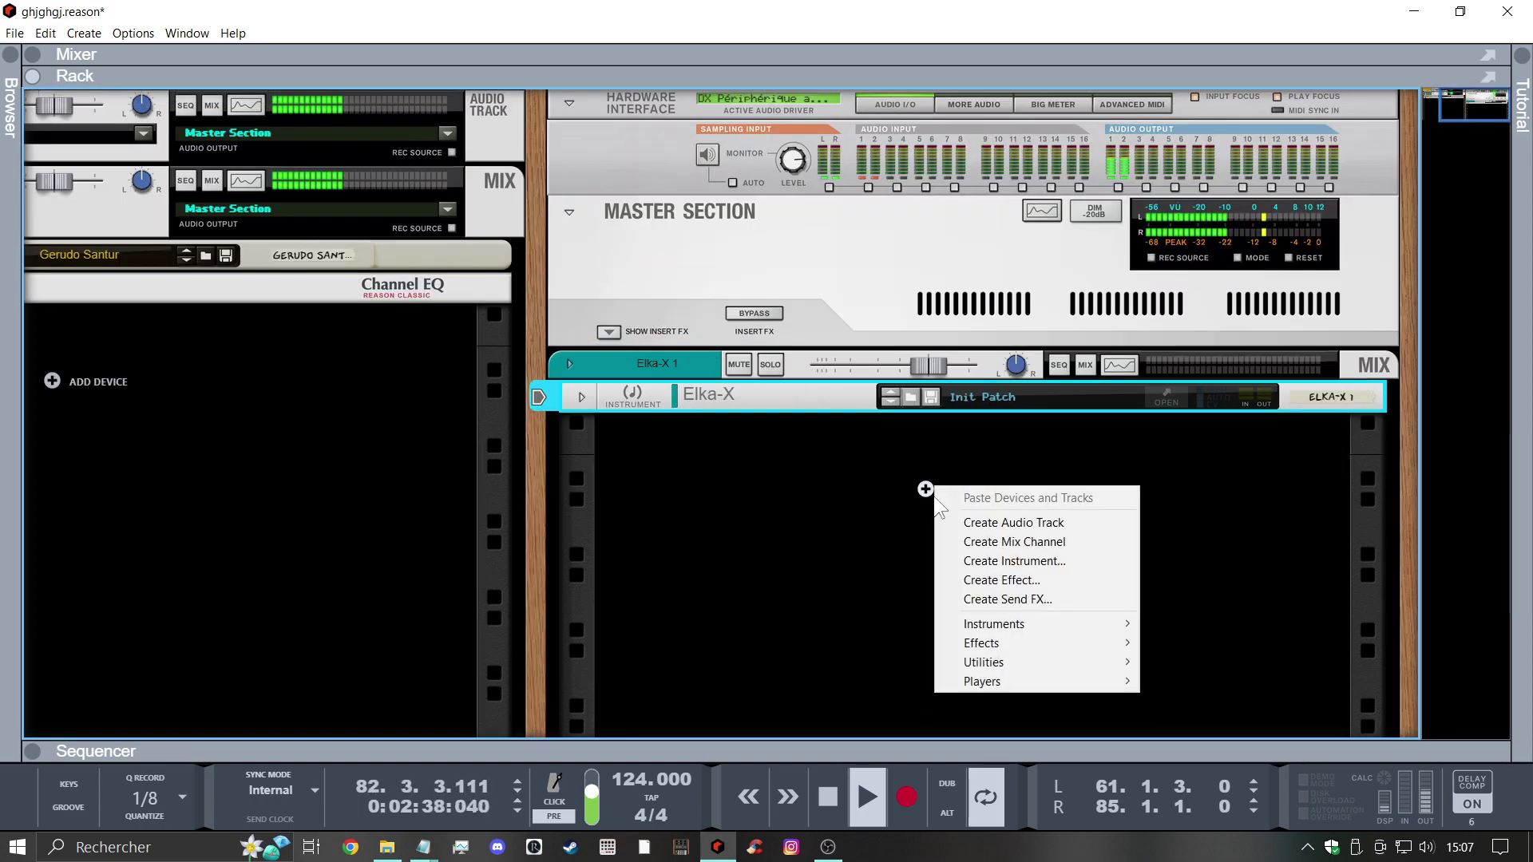
pyautogui.click(984, 563)
pyautogui.scroll(-10, 237, 382)
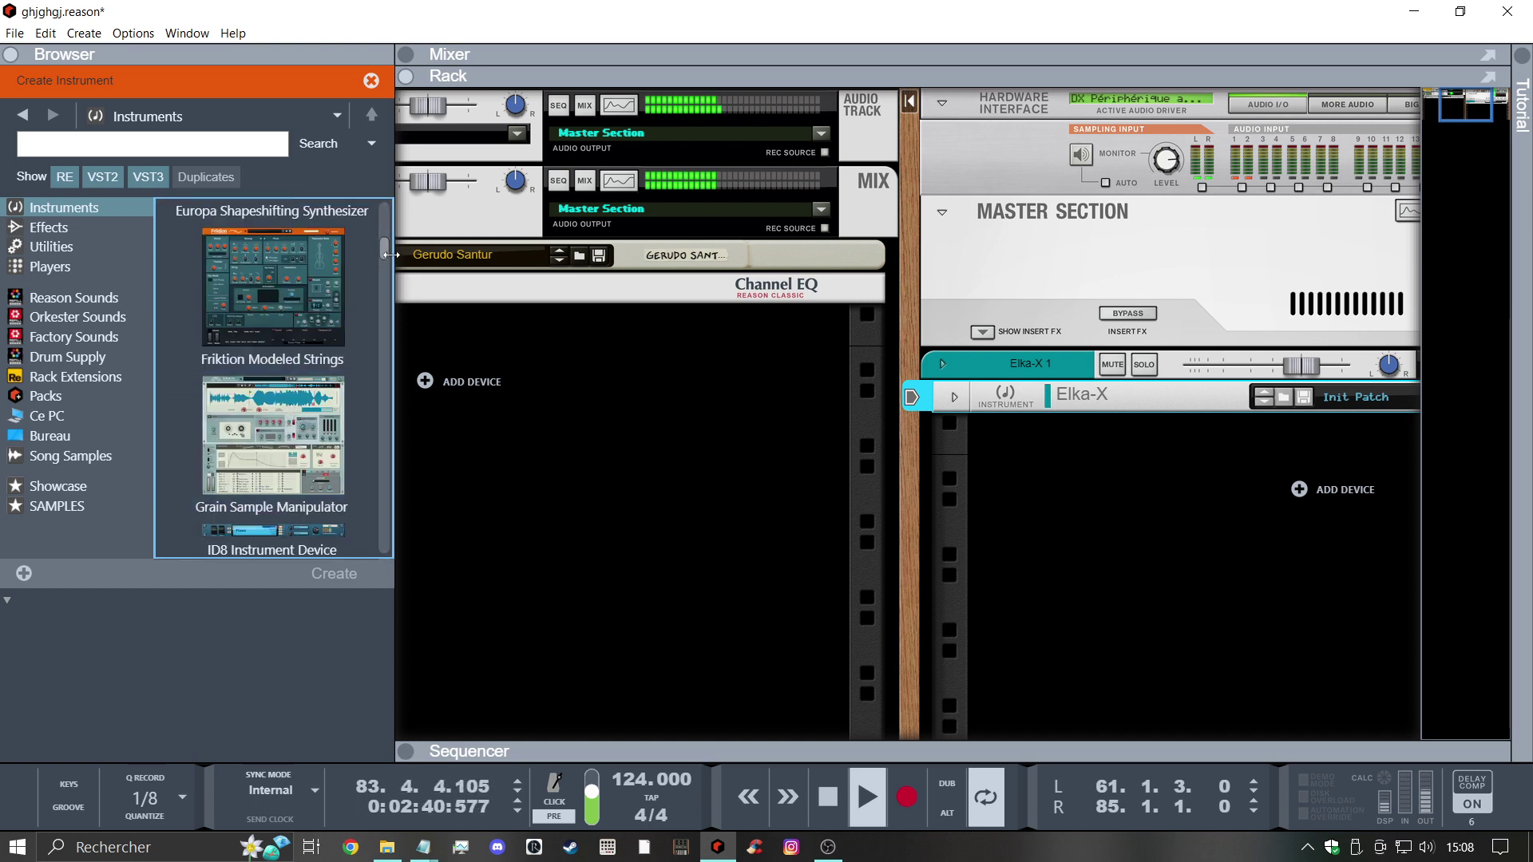
pyautogui.moveTo(387, 317)
pyautogui.mouseDown()
pyautogui.moveTo(381, 518)
pyautogui.moveTo(376, 462)
pyautogui.mouseUp()
pyautogui.moveTo(281, 302)
pyautogui.mouseDown()
pyautogui.moveTo(275, 291)
pyautogui.moveTo(1132, 571)
pyautogui.mouseUp()
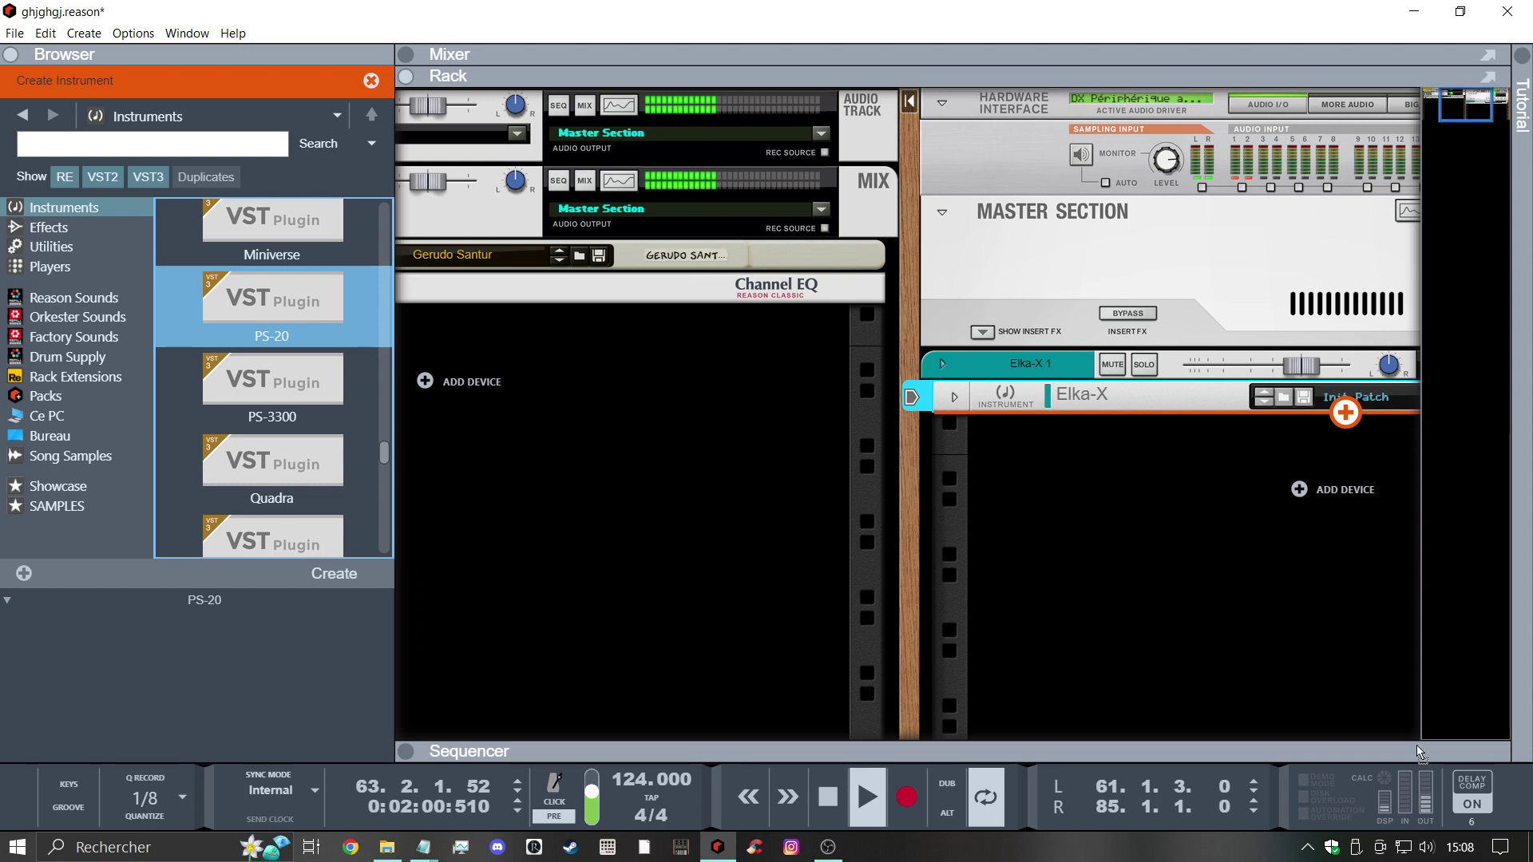
# Open the Elka-X panel, set its oversampling quality to 1x (Normal Quality), and close the panel
pyautogui.moveTo(1415, 693); pyautogui.dragTo(1415, 692)
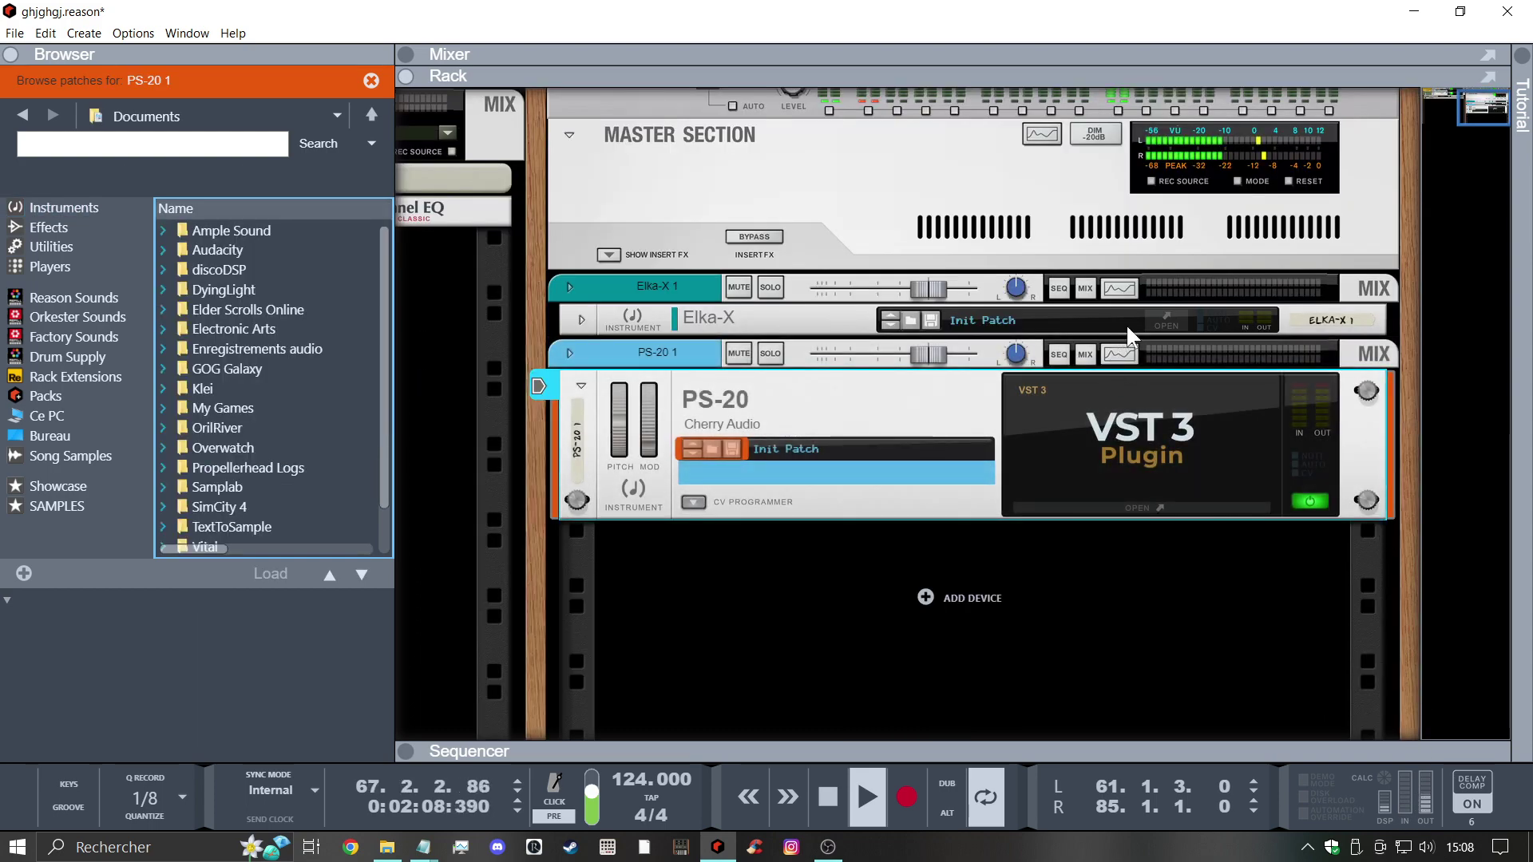
pyautogui.click(1160, 318)
pyautogui.click(567, 161)
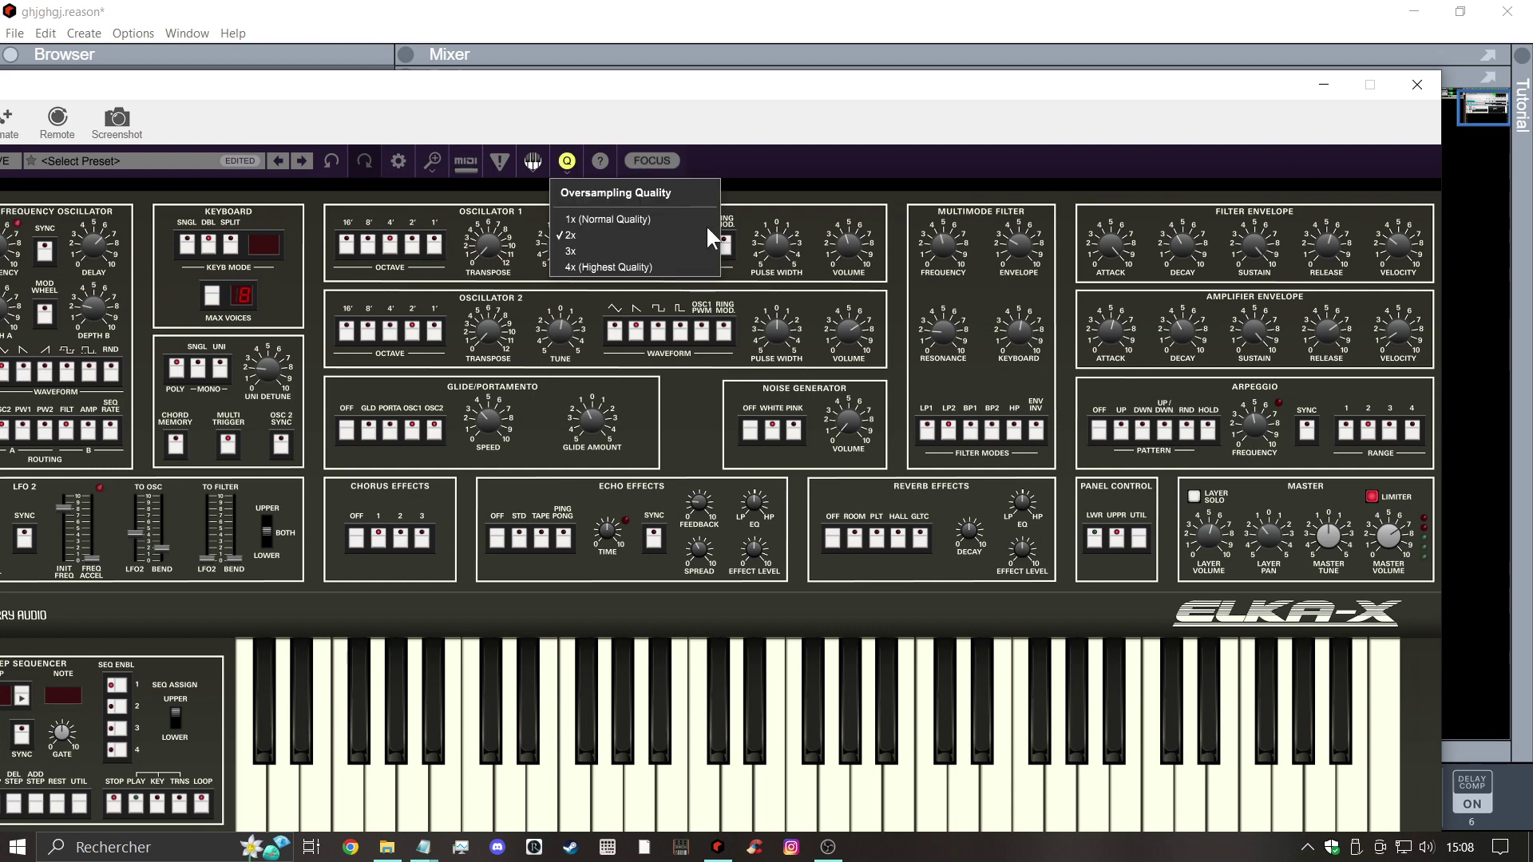
pyautogui.click(607, 219)
pyautogui.click(1417, 84)
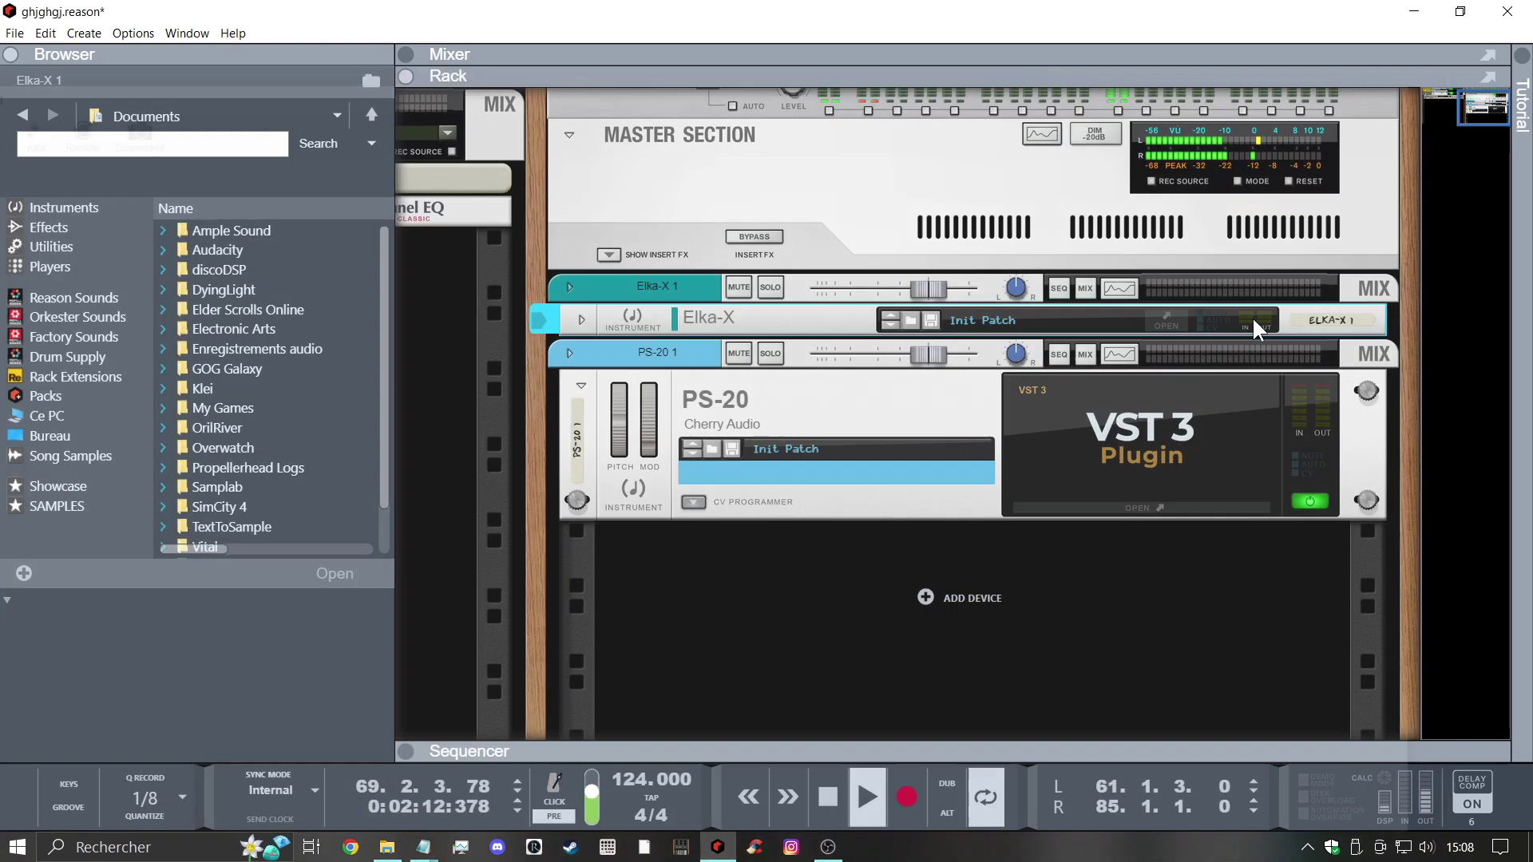
# Open the PS-20 panel and lower its output volume to about 34.5%
pyautogui.click(1032, 411)
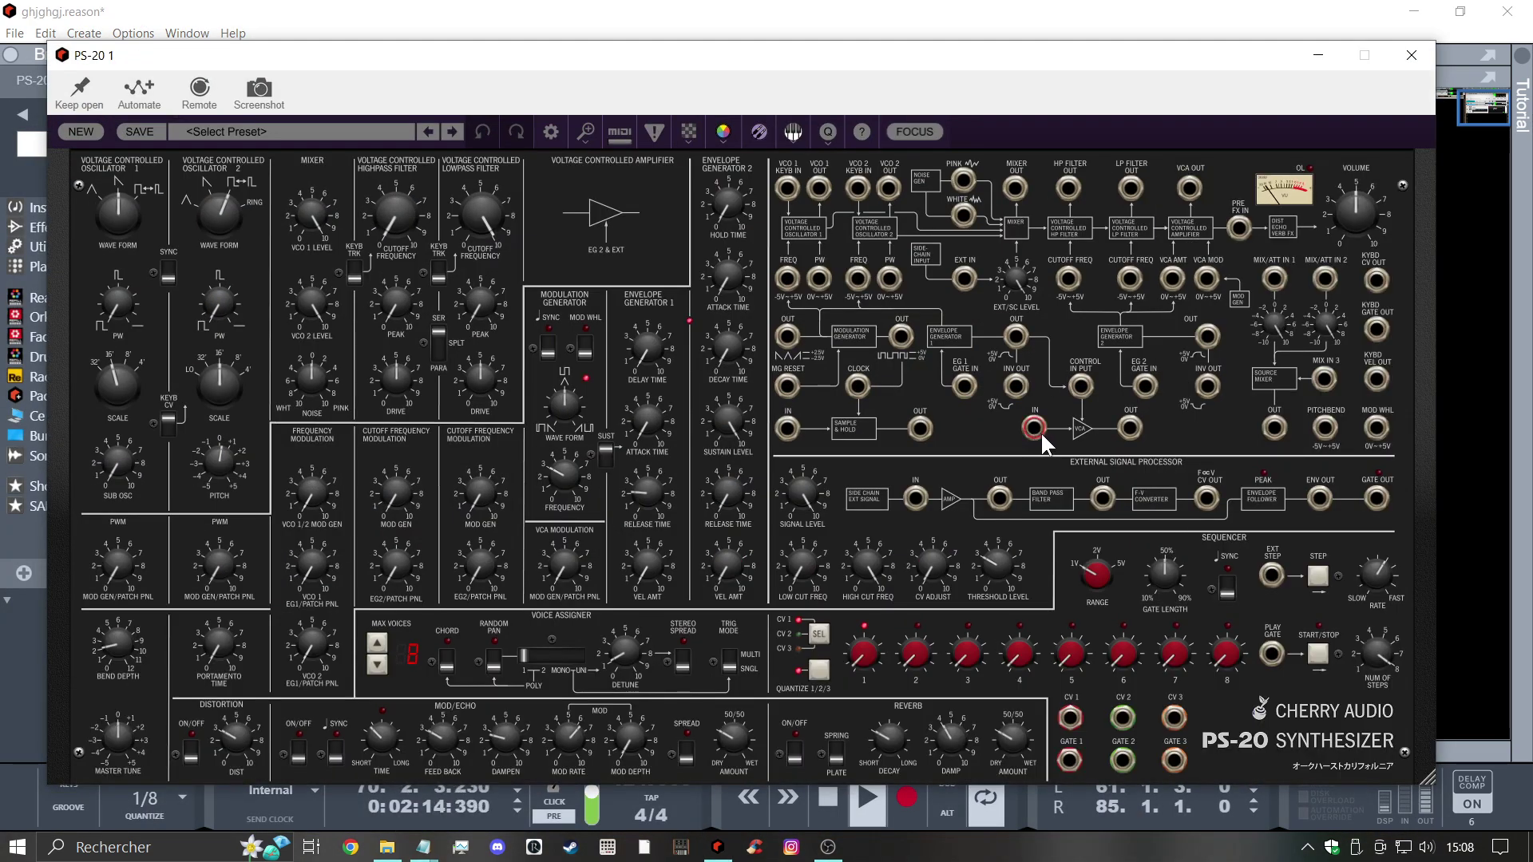
pyautogui.moveTo(1353, 218)
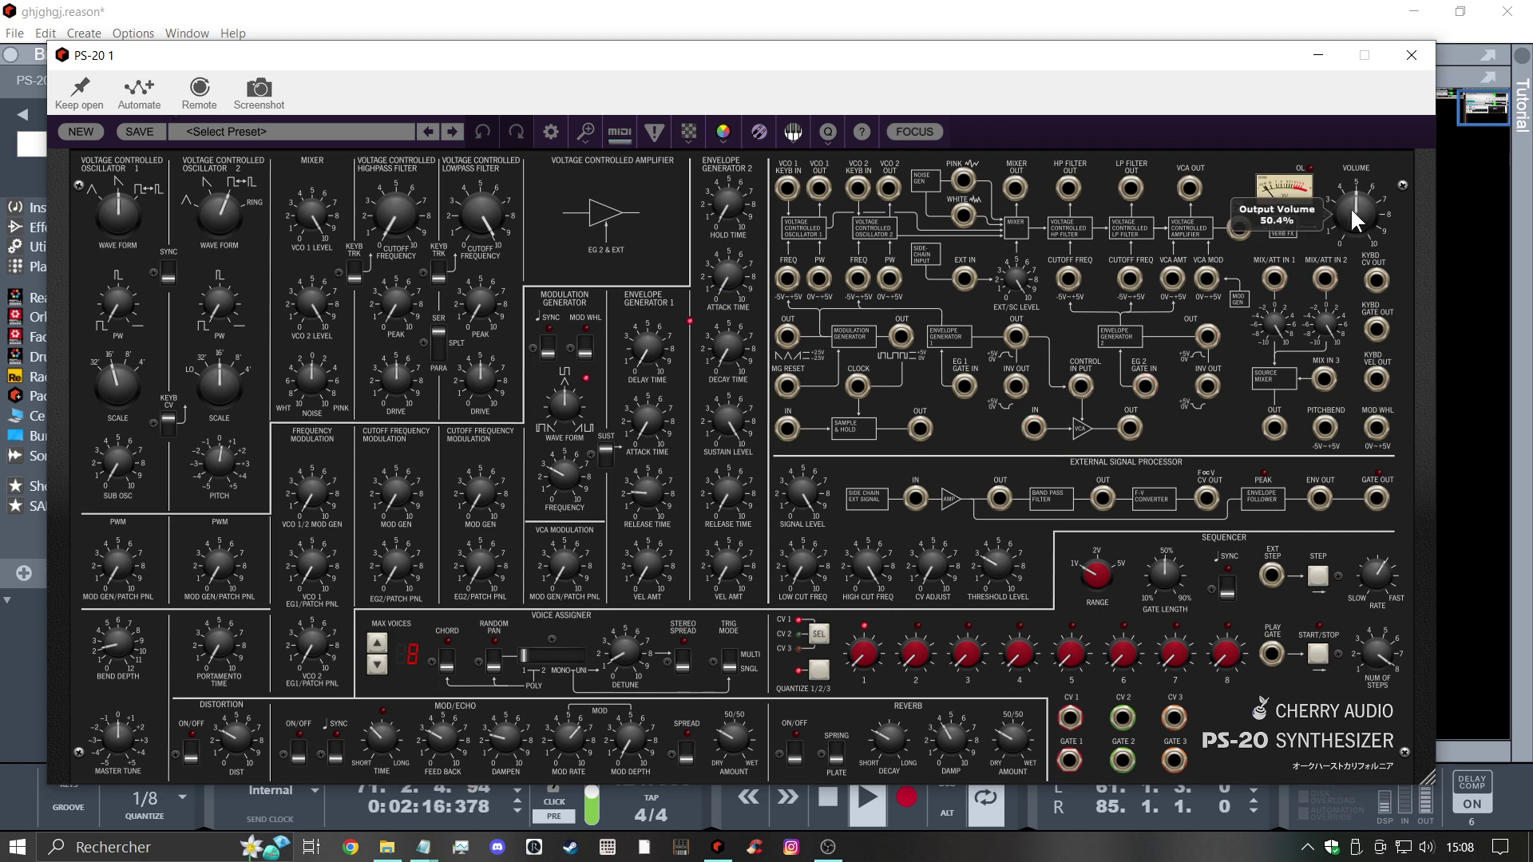
pyautogui.moveTo(1356, 217); pyautogui.dragTo(1364, 246)
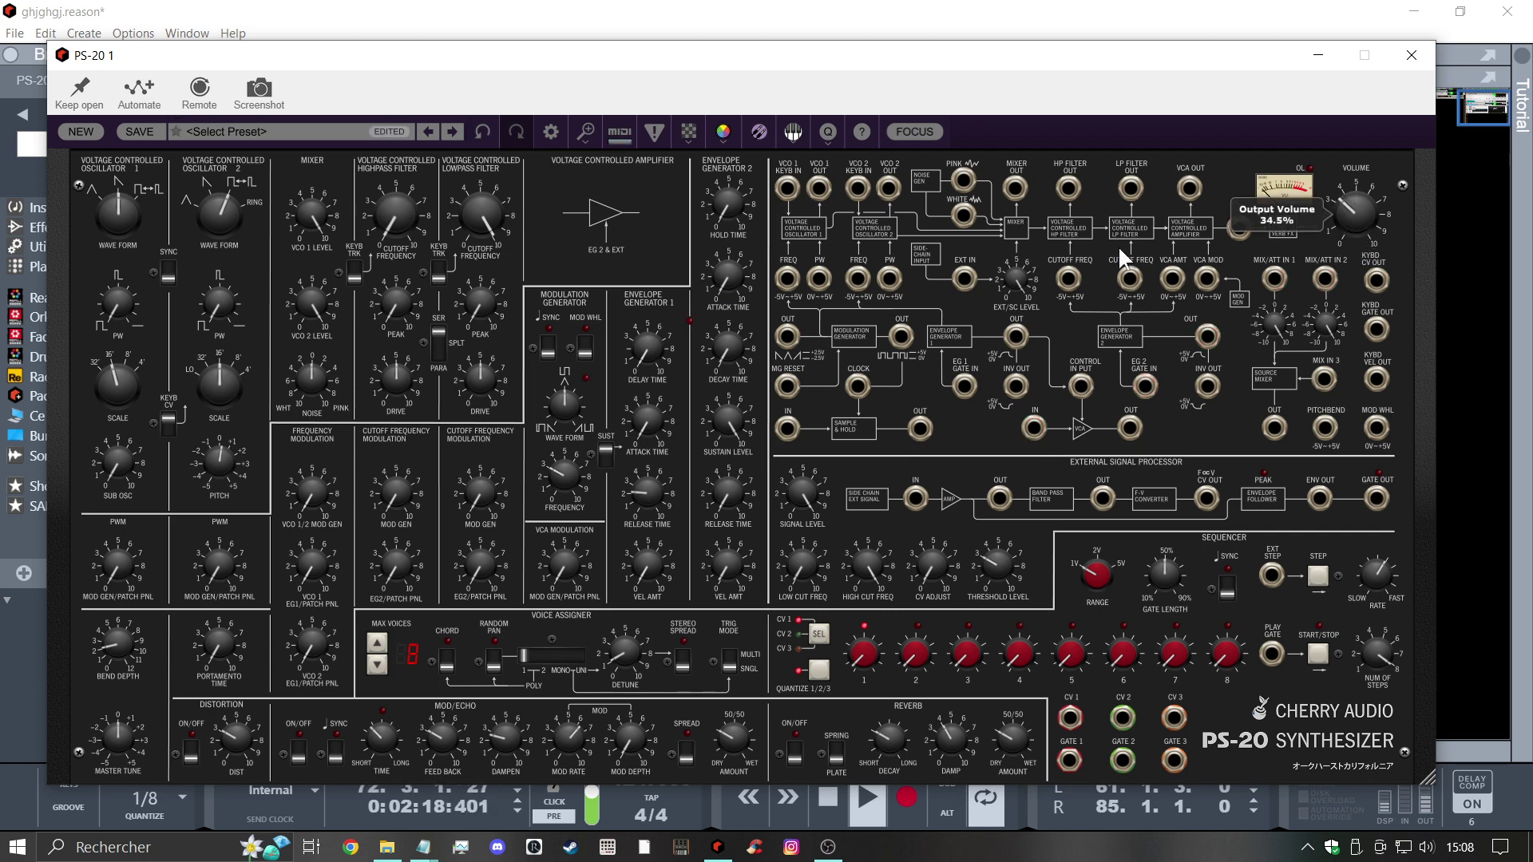
# Raise the PS-20's highpass cutoff and both filters' peak amounts, and lower the lowpass cutoff
pyautogui.moveTo(482, 306); pyautogui.dragTo(459, 243)
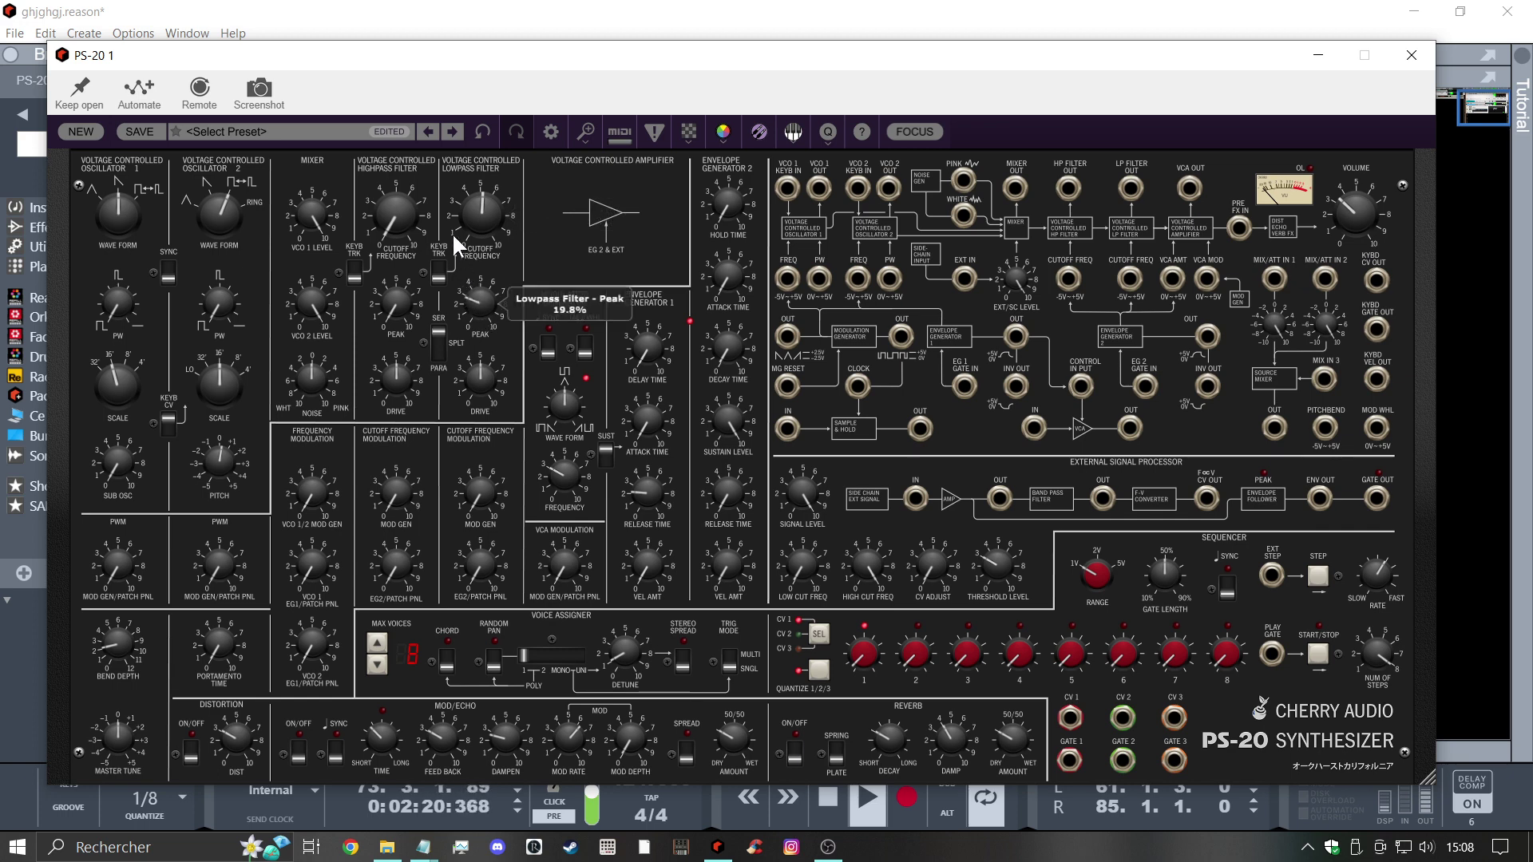
pyautogui.moveTo(395, 206); pyautogui.dragTo(392, 158)
pyautogui.moveTo(407, 294); pyautogui.dragTo(390, 231)
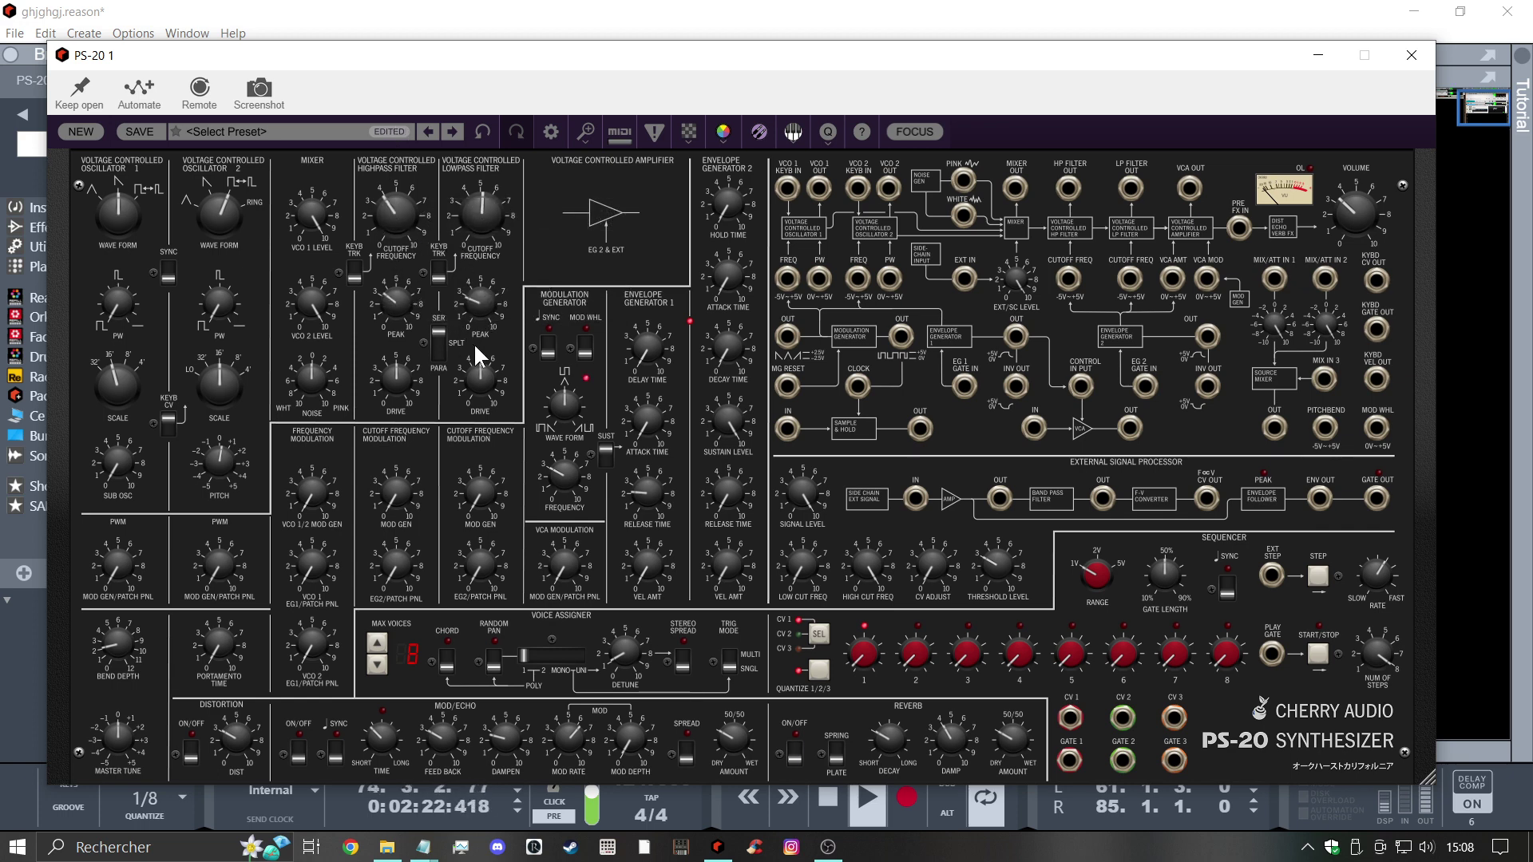
pyautogui.moveTo(473, 343); pyautogui.dragTo(481, 266)
# Enable tempo sync on the modulation generator, adjust its waveform and frequency, and raise the filter cutoffs
pyautogui.moveTo(565, 410); pyautogui.dragTo(587, 459)
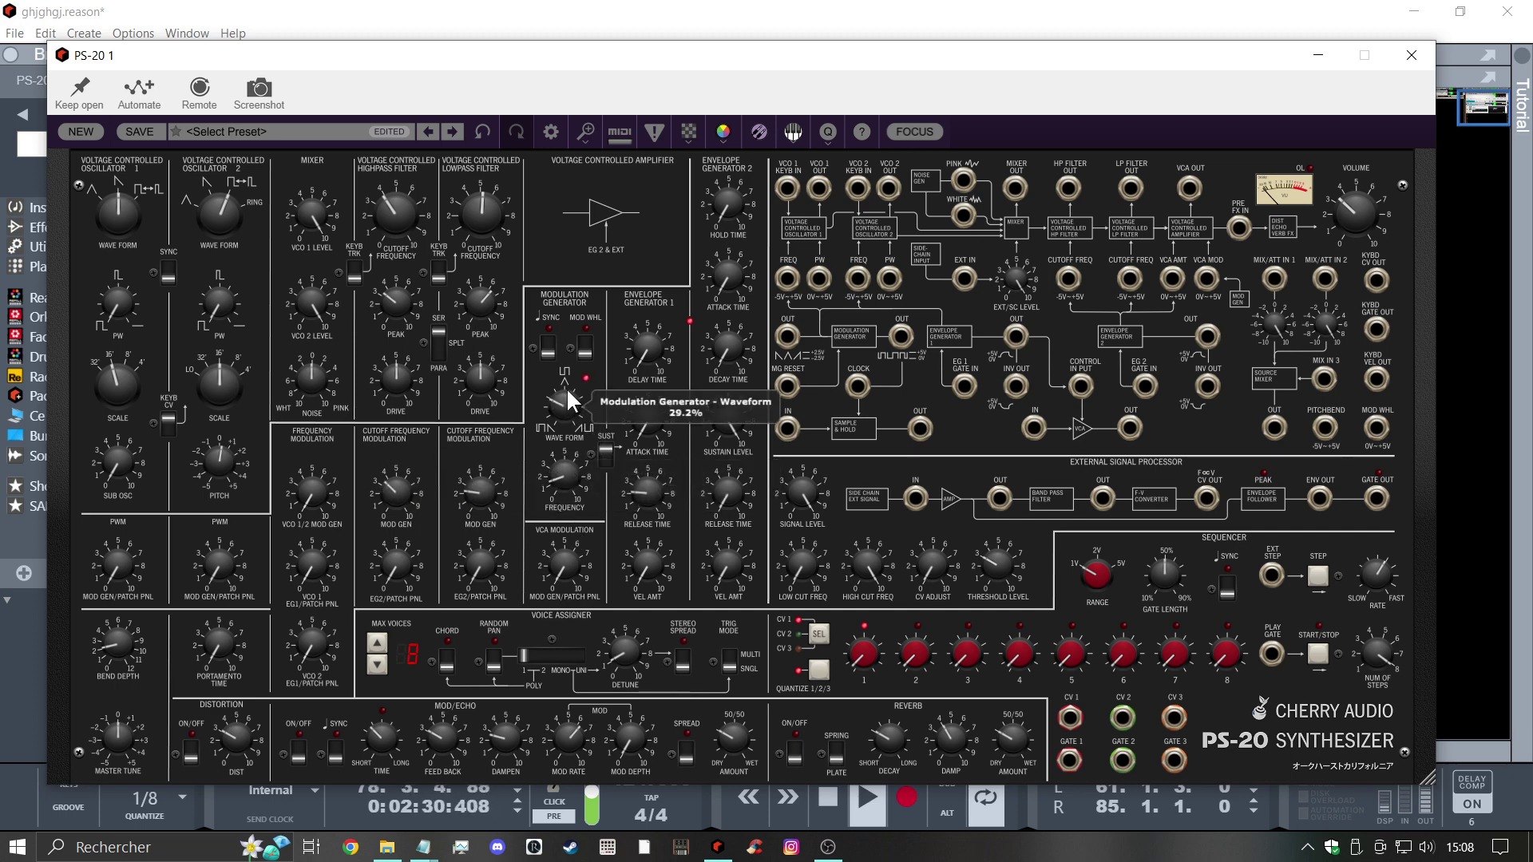
pyautogui.click(549, 351)
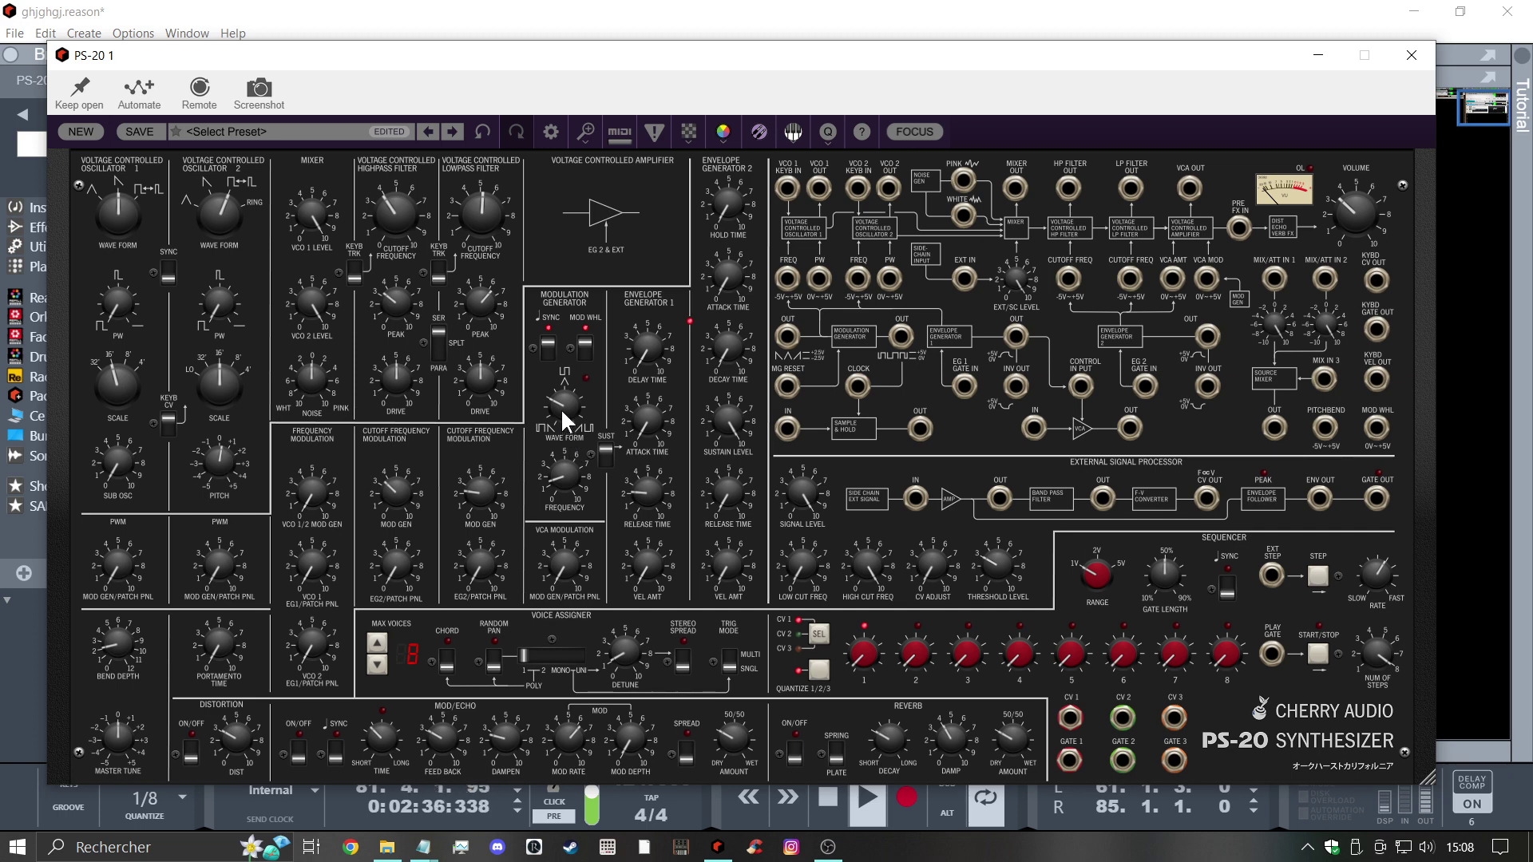
pyautogui.moveTo(565, 405); pyautogui.dragTo(570, 373)
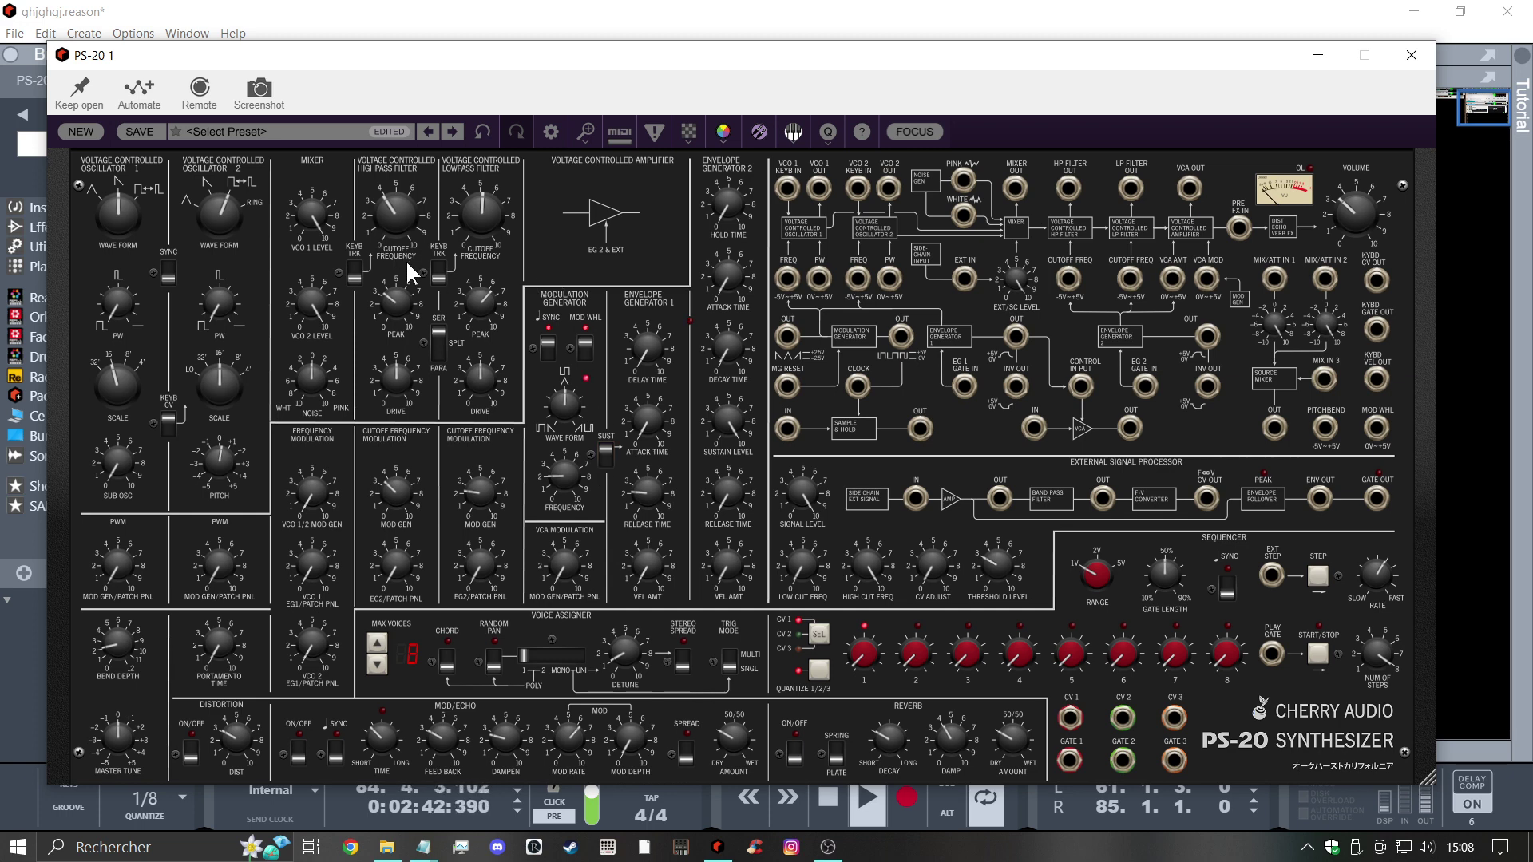
pyautogui.moveTo(390, 215); pyautogui.dragTo(479, 177)
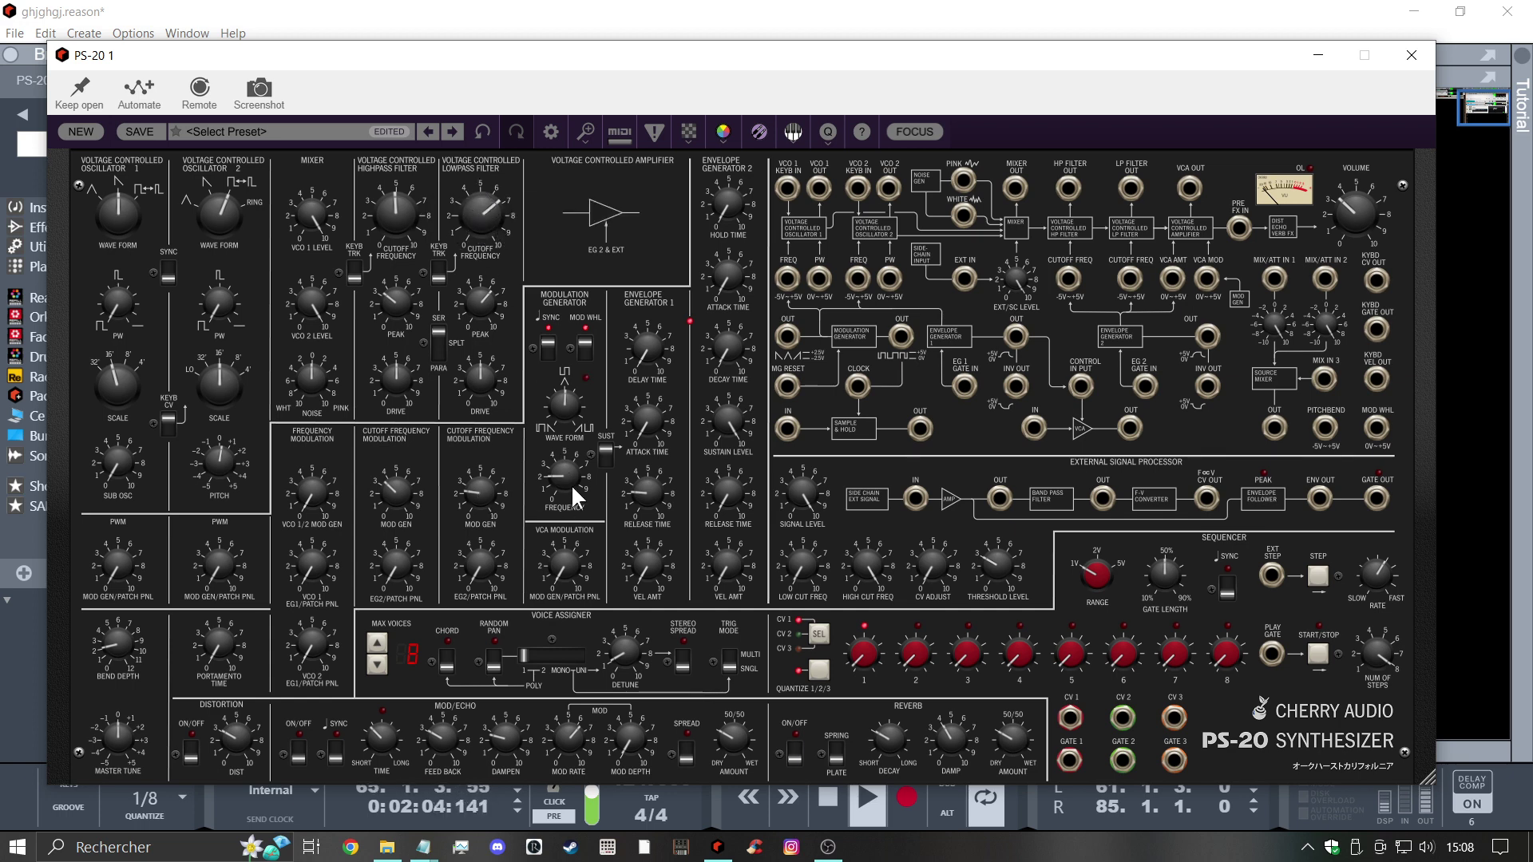
pyautogui.moveTo(568, 481)
pyautogui.mouseDown()
pyautogui.moveTo(558, 435)
pyautogui.moveTo(564, 455)
pyautogui.mouseUp()
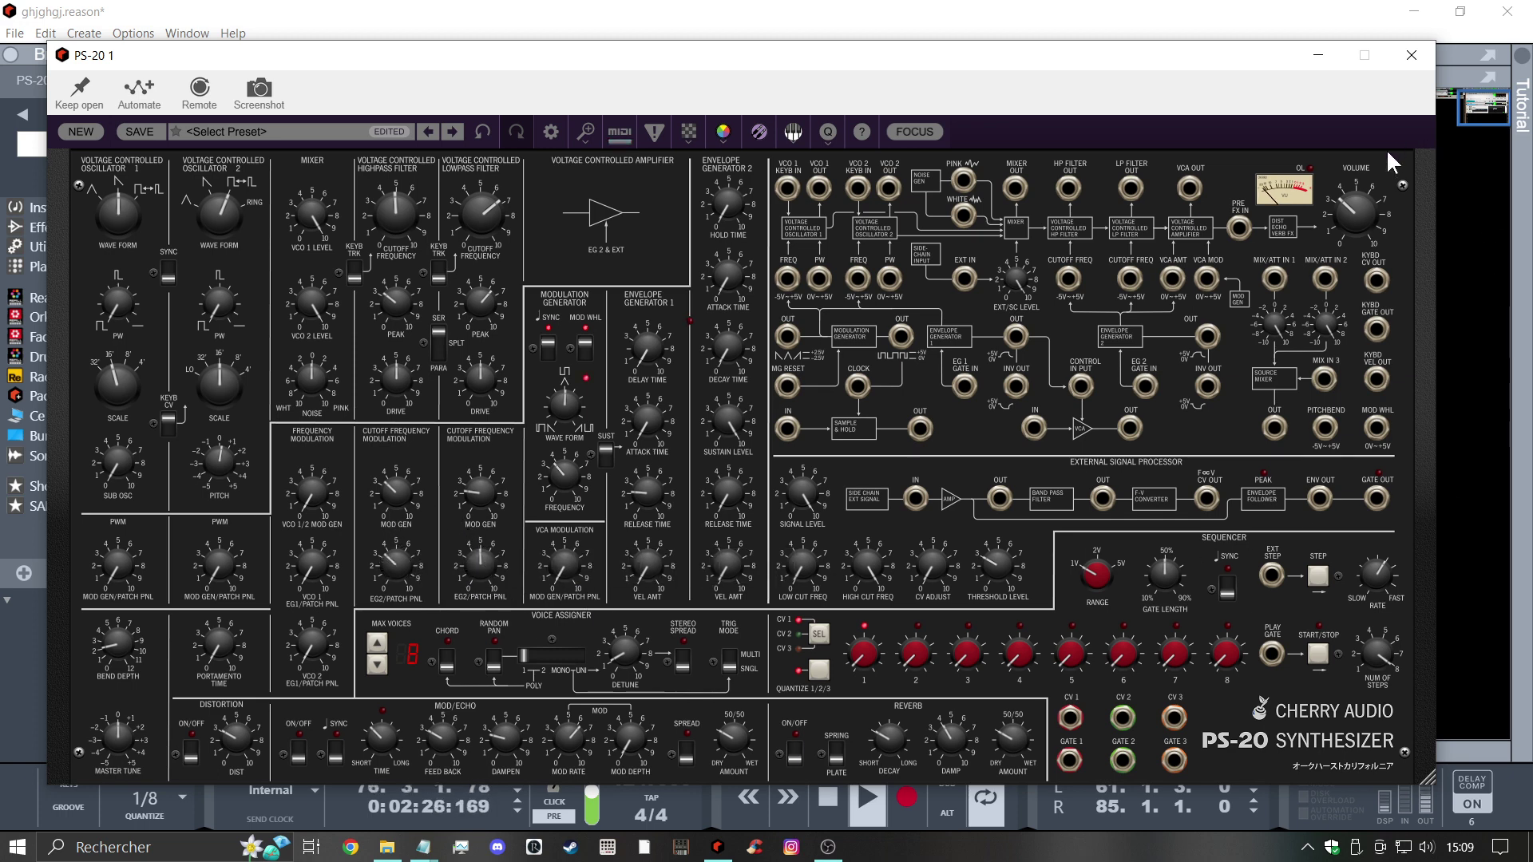
# Switch on the mod/echo effect with sync and spread, and adjust the lowpass filter's cutoff, peak and drive
pyautogui.moveTo(1355, 216); pyautogui.dragTo(1353, 192)
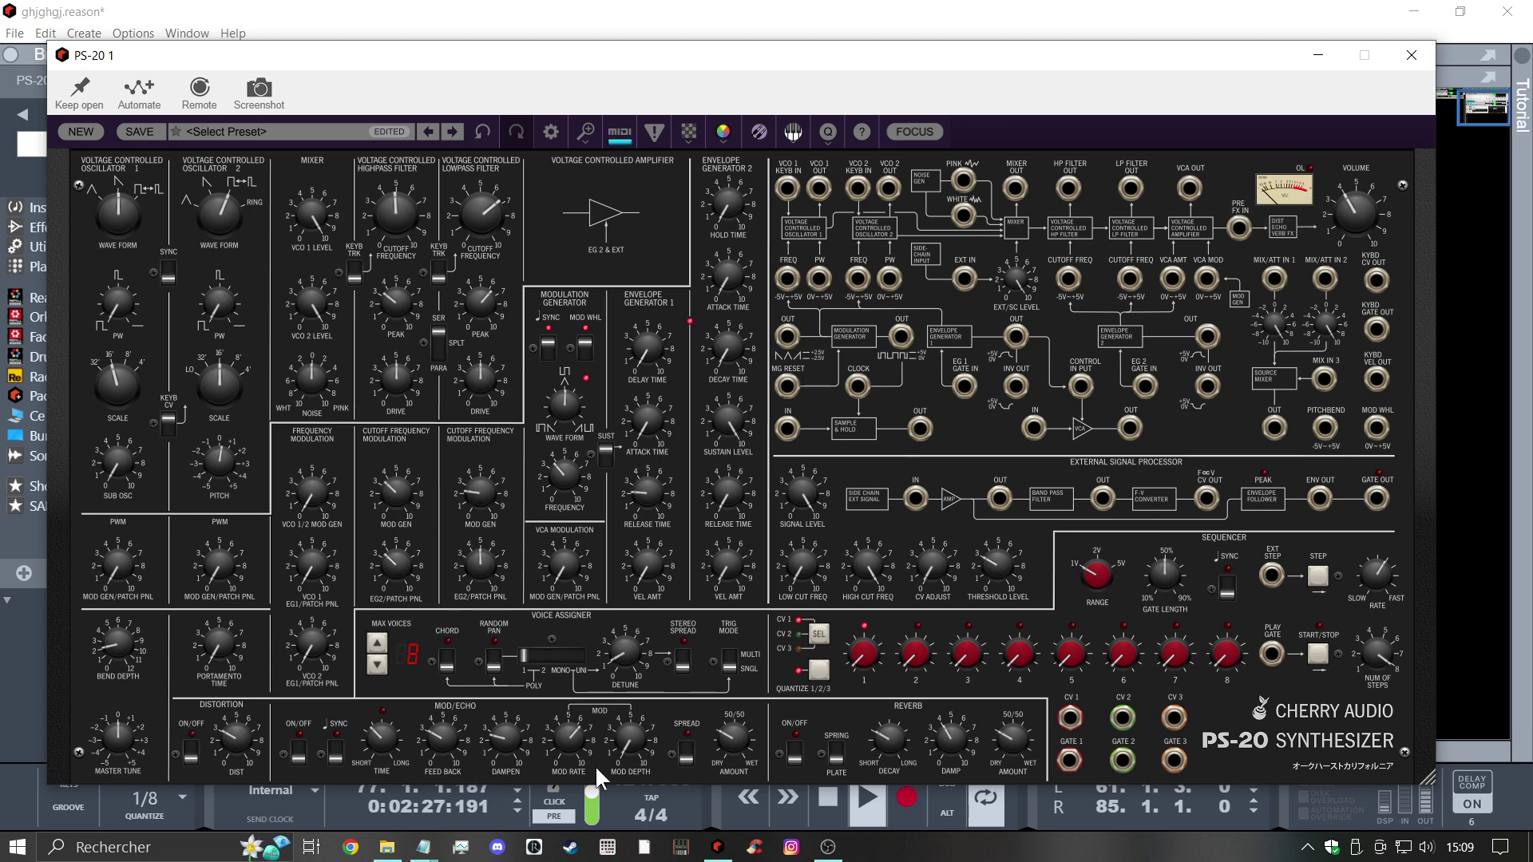
pyautogui.click(332, 752)
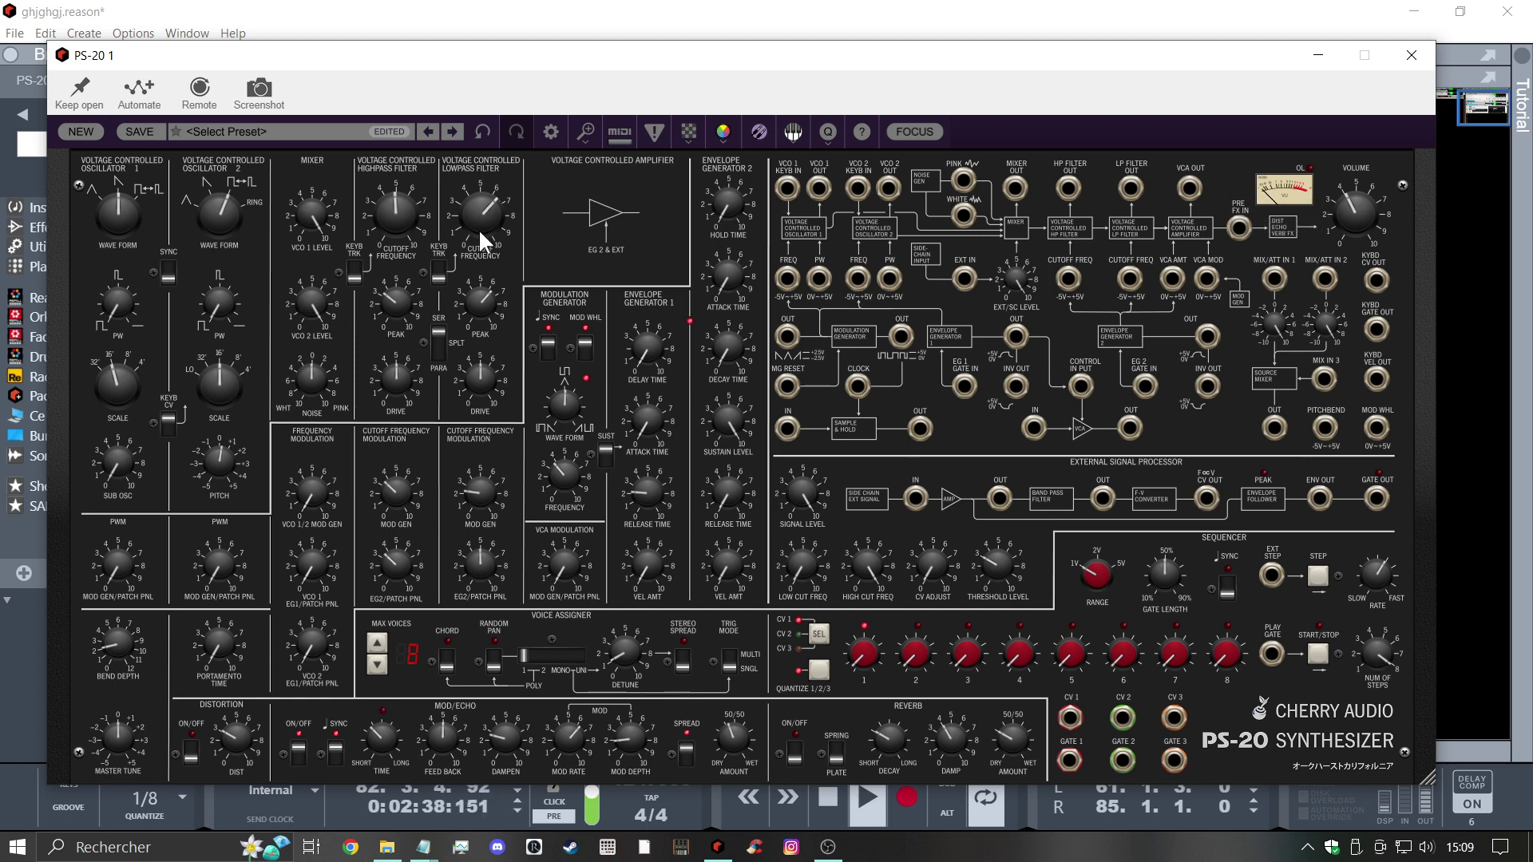
pyautogui.moveTo(477, 228)
pyautogui.mouseDown()
pyautogui.moveTo(455, 228)
pyautogui.moveTo(481, 275)
pyautogui.moveTo(474, 204)
pyautogui.mouseUp()
pyautogui.moveTo(468, 279); pyautogui.dragTo(477, 335)
pyautogui.moveTo(476, 213); pyautogui.dragTo(471, 266)
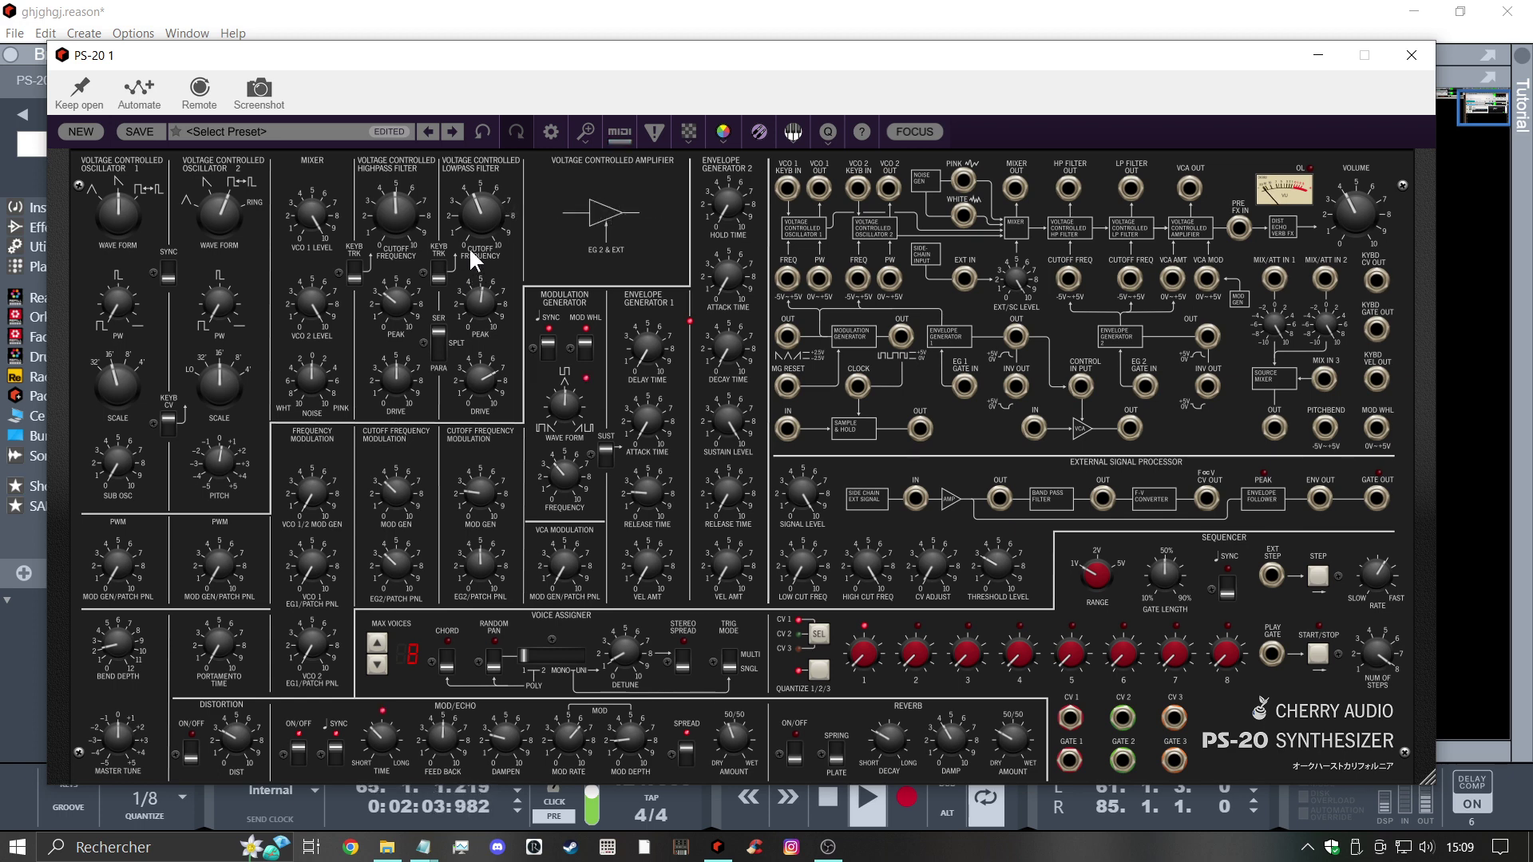
# Close the PS-20 panel and stop playback, returning to the start of the song
pyautogui.click(1411, 54)
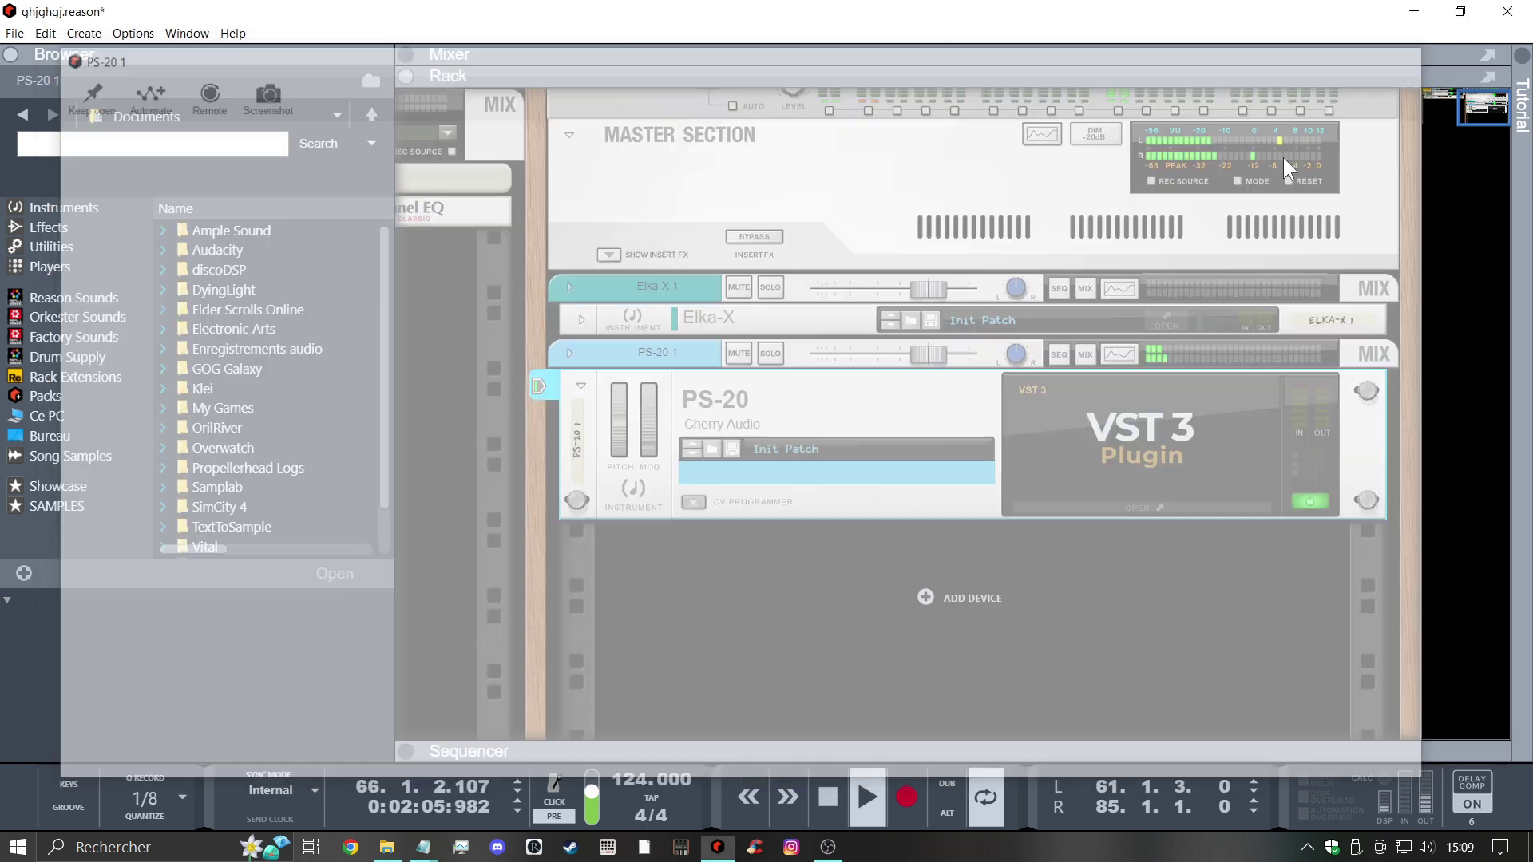
pyautogui.doubleClick(827, 780)
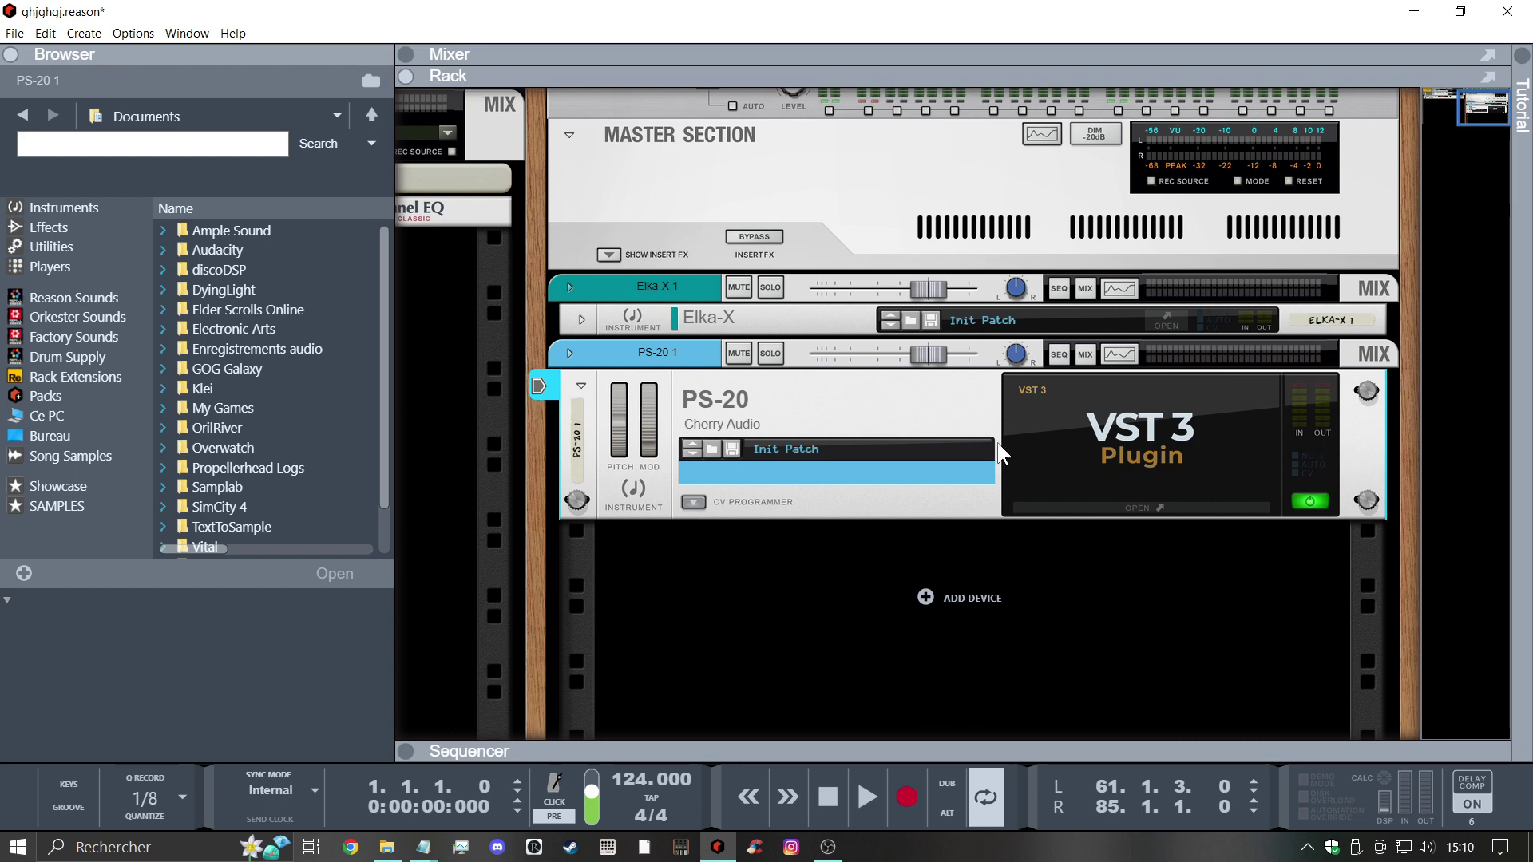
# Reopen the PS-20 panel, lower the highpass cutoff to about 30 Hz and raise the lowpass cutoff
pyautogui.click(1186, 429)
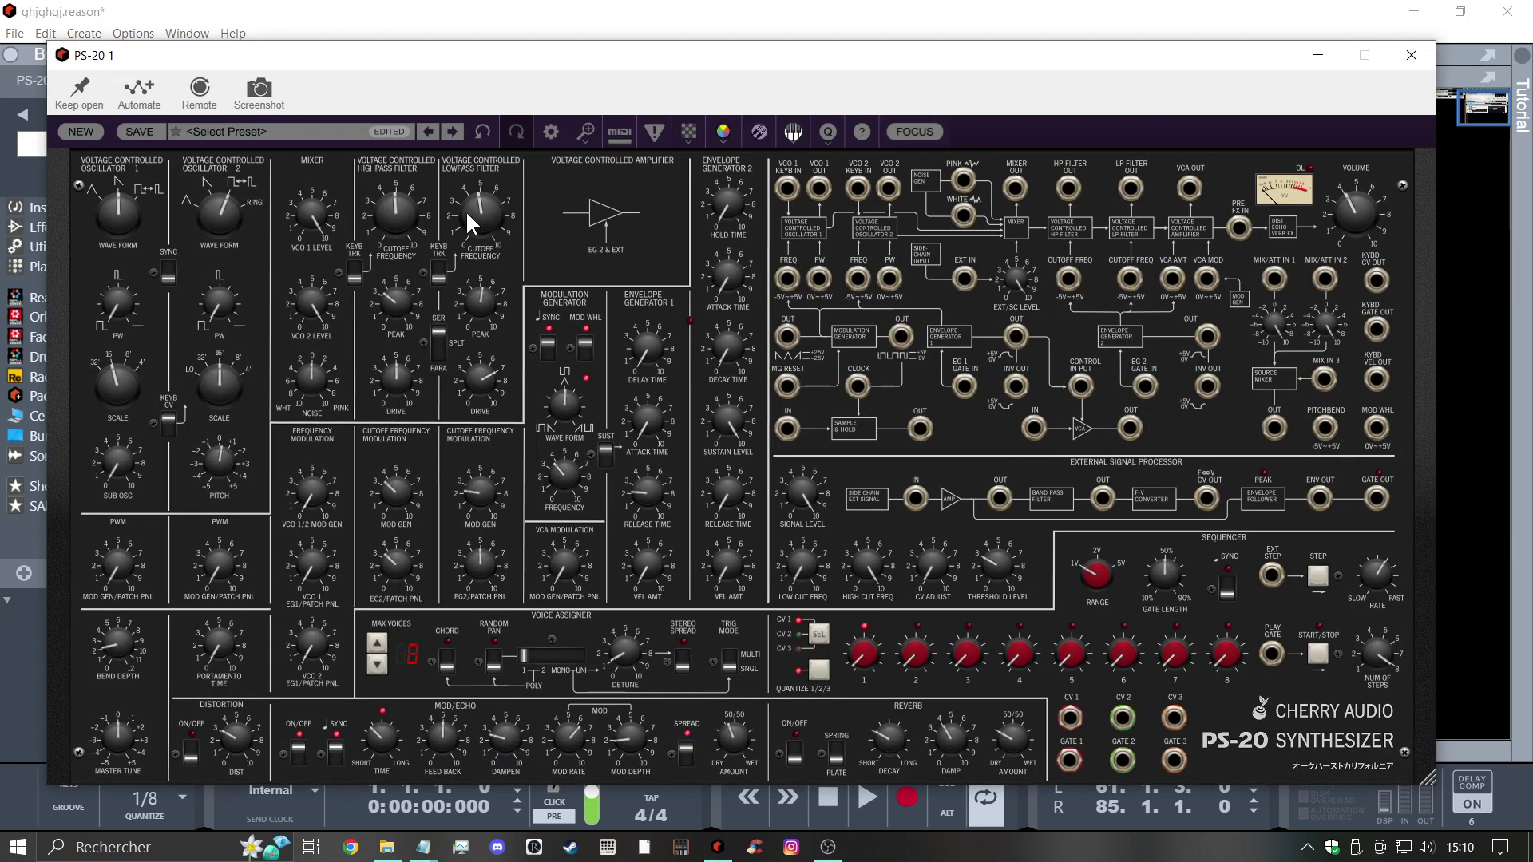
pyautogui.moveTo(410, 204); pyautogui.dragTo(420, 305)
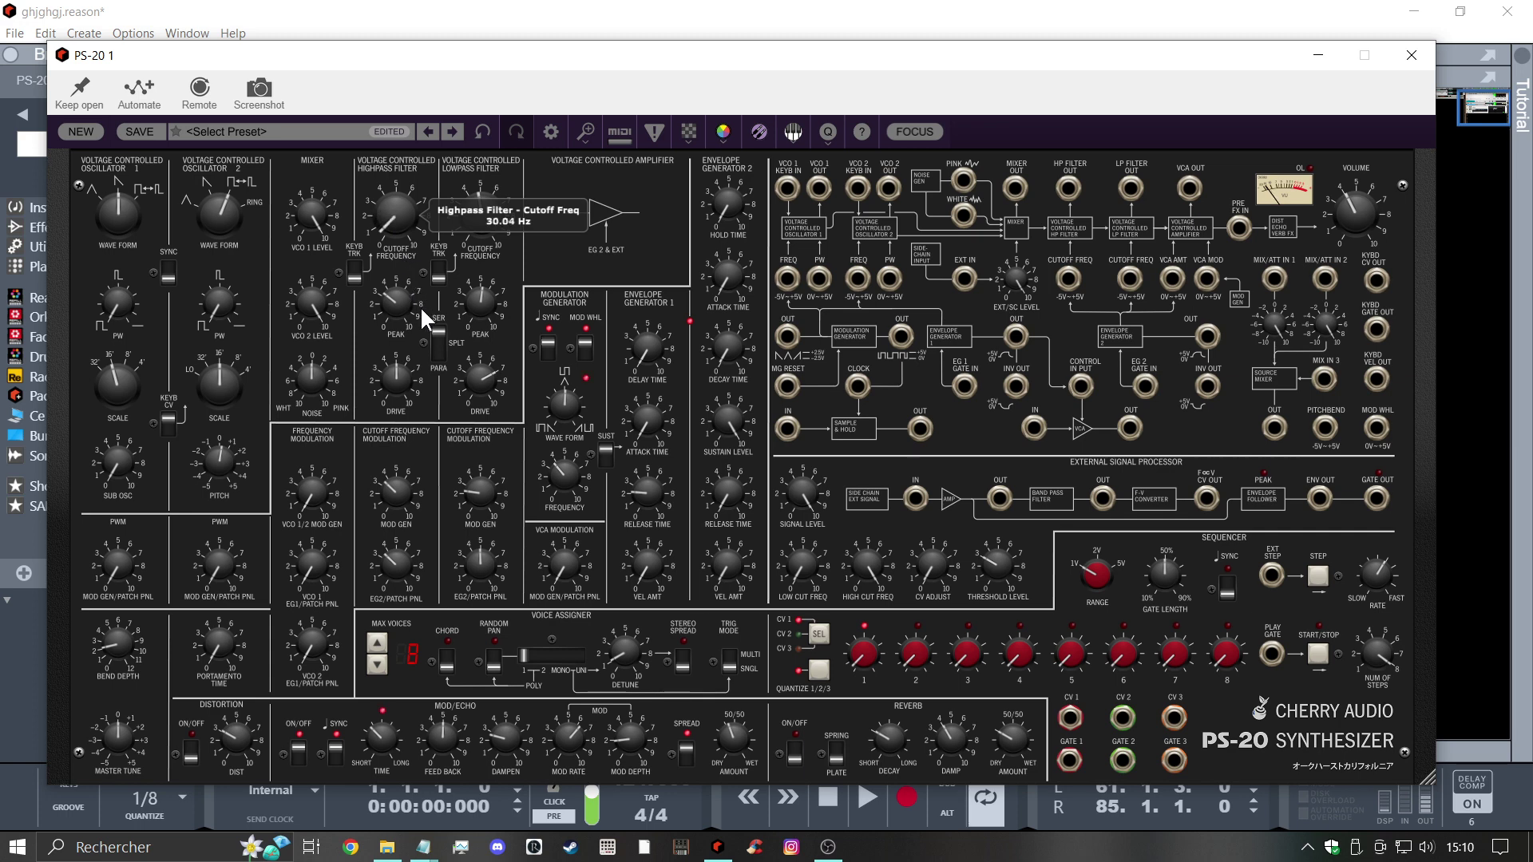
pyautogui.moveTo(486, 217); pyautogui.dragTo(469, 170)
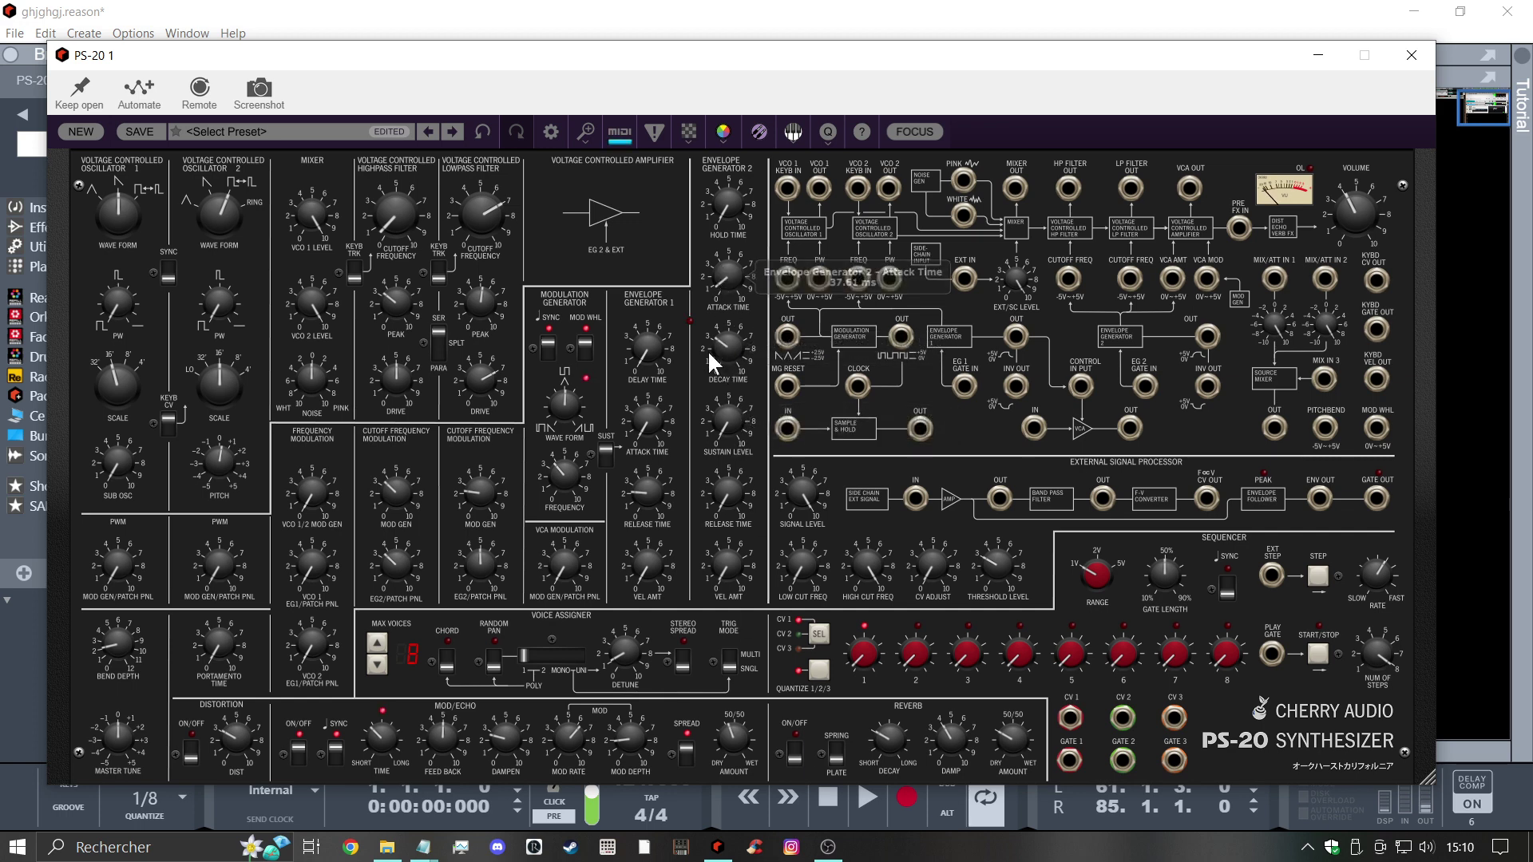
# Adjust envelope generator 2's decay time, VCO 1's scale, and the lowpass filter's cutoff and cutoff modulation
pyautogui.moveTo(715, 351); pyautogui.dragTo(735, 390)
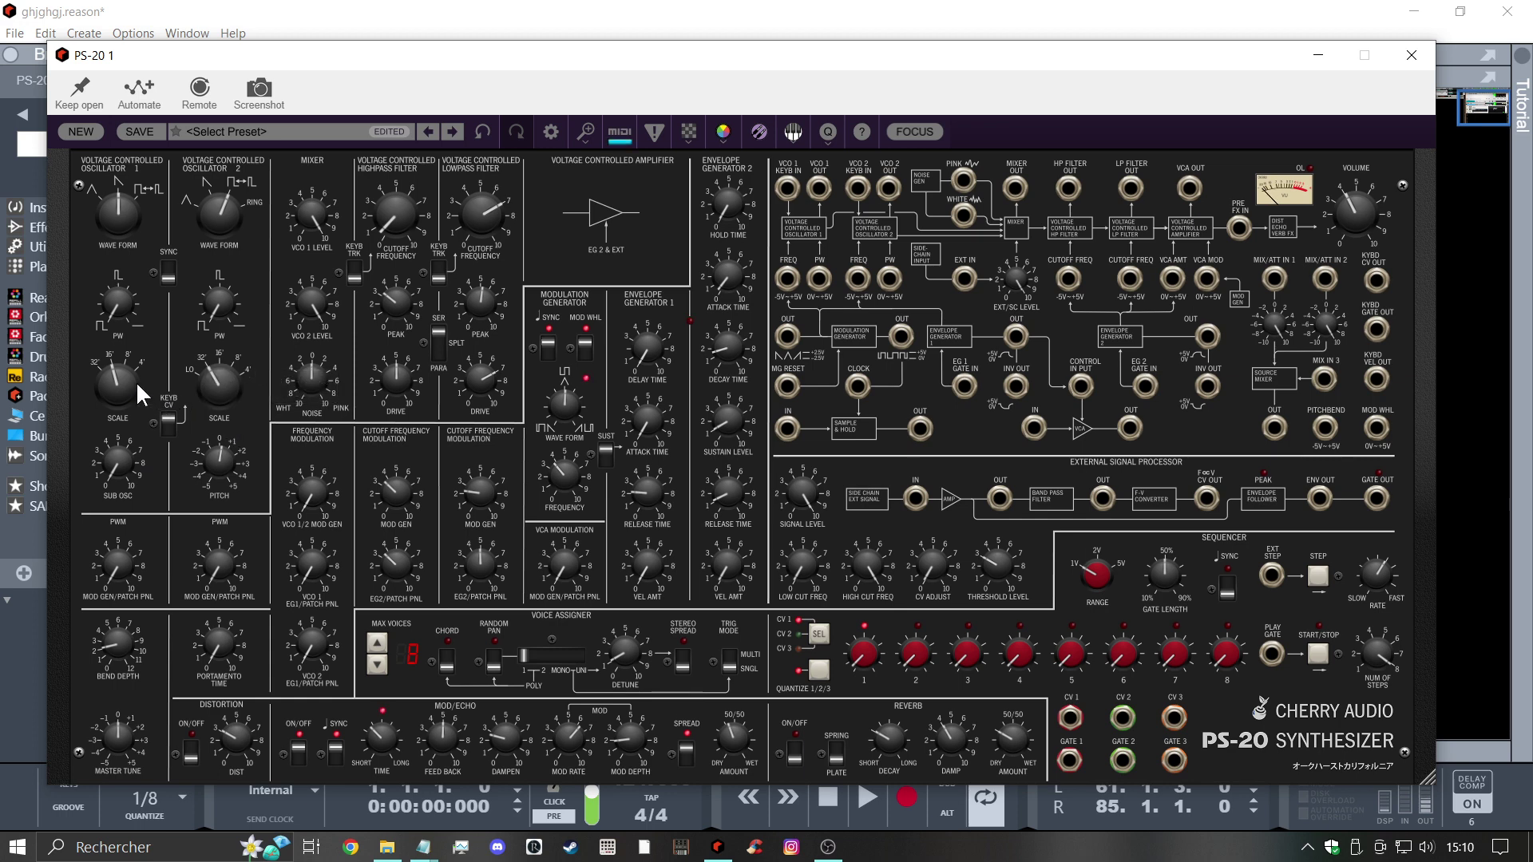
pyautogui.moveTo(131, 356); pyautogui.dragTo(145, 331)
pyautogui.moveTo(727, 347); pyautogui.dragTo(732, 289)
pyautogui.moveTo(728, 263)
pyautogui.moveTo(482, 211)
pyautogui.mouseDown()
pyautogui.moveTo(514, 293)
pyautogui.moveTo(498, 208)
pyautogui.moveTo(509, 276)
pyautogui.moveTo(525, 276)
pyautogui.moveTo(512, 214)
pyautogui.mouseUp()
pyautogui.moveTo(489, 508); pyautogui.dragTo(448, 436)
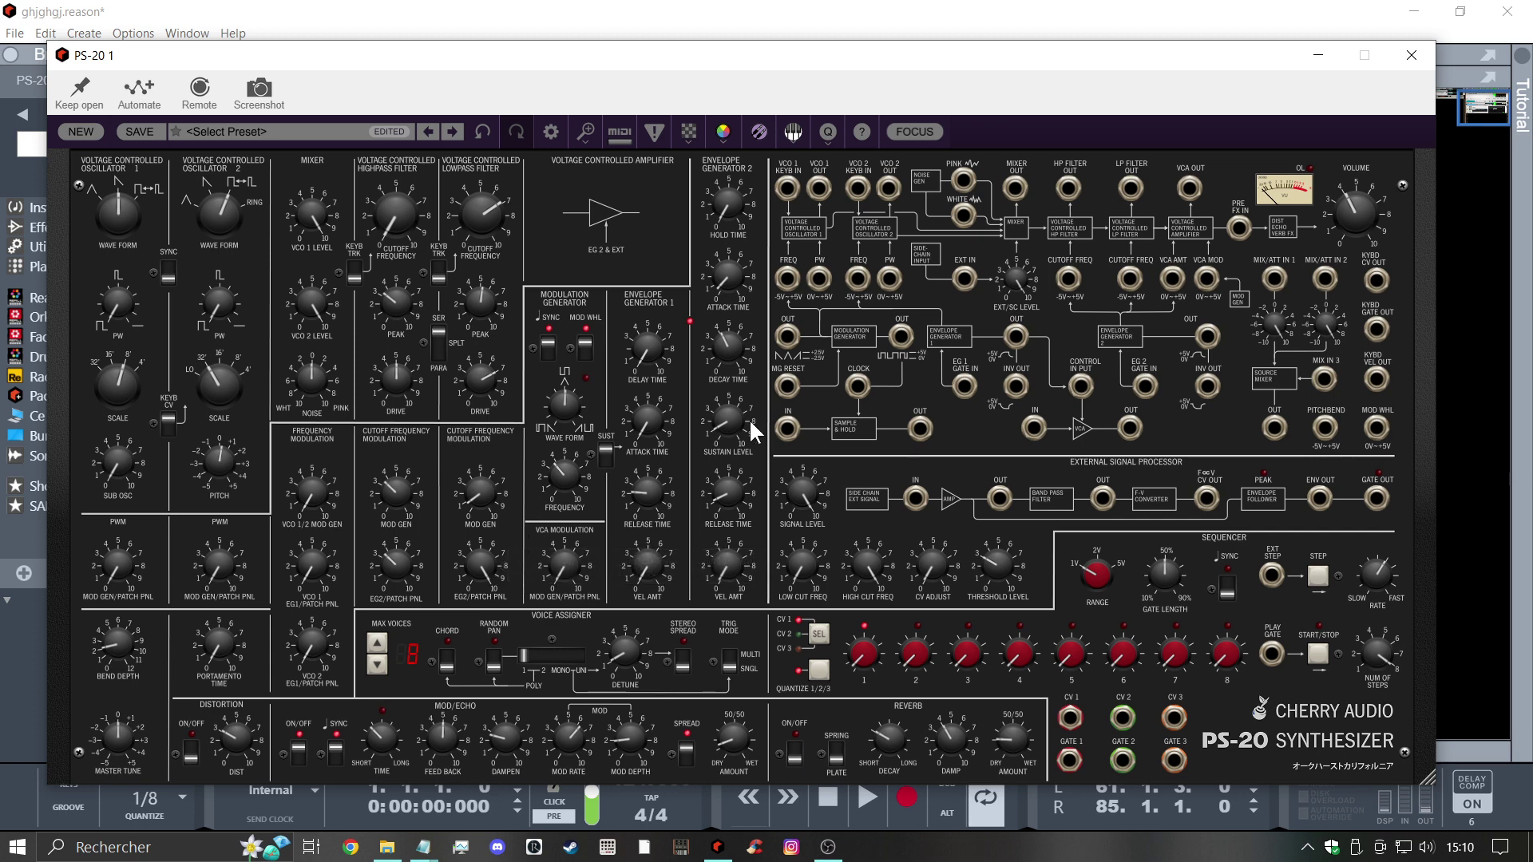
# Shorten envelope generator 2's decay, raise its velocity amount, and increase the output volume to about 68%
pyautogui.moveTo(734, 352); pyautogui.dragTo(738, 387)
pyautogui.moveTo(720, 562); pyautogui.dragTo(726, 521)
pyautogui.moveTo(1357, 171); pyautogui.dragTo(1362, 141)
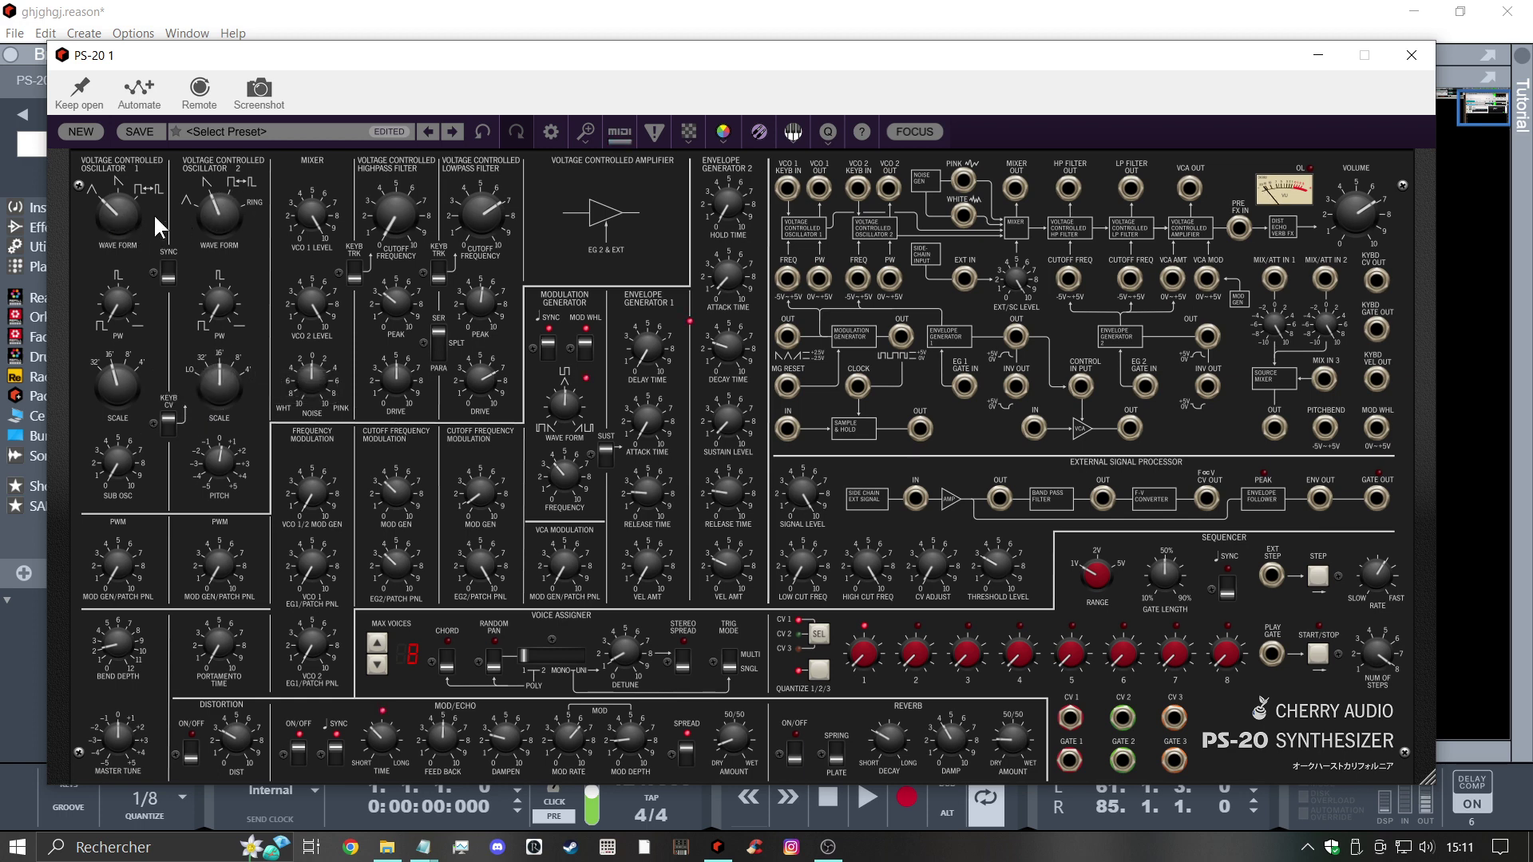
# Set VCO 1 to a pulse waveform and switch the voice assigner to a single voice in mono mode
pyautogui.click(145, 187)
pyautogui.moveTo(307, 222); pyautogui.dragTo(331, 363)
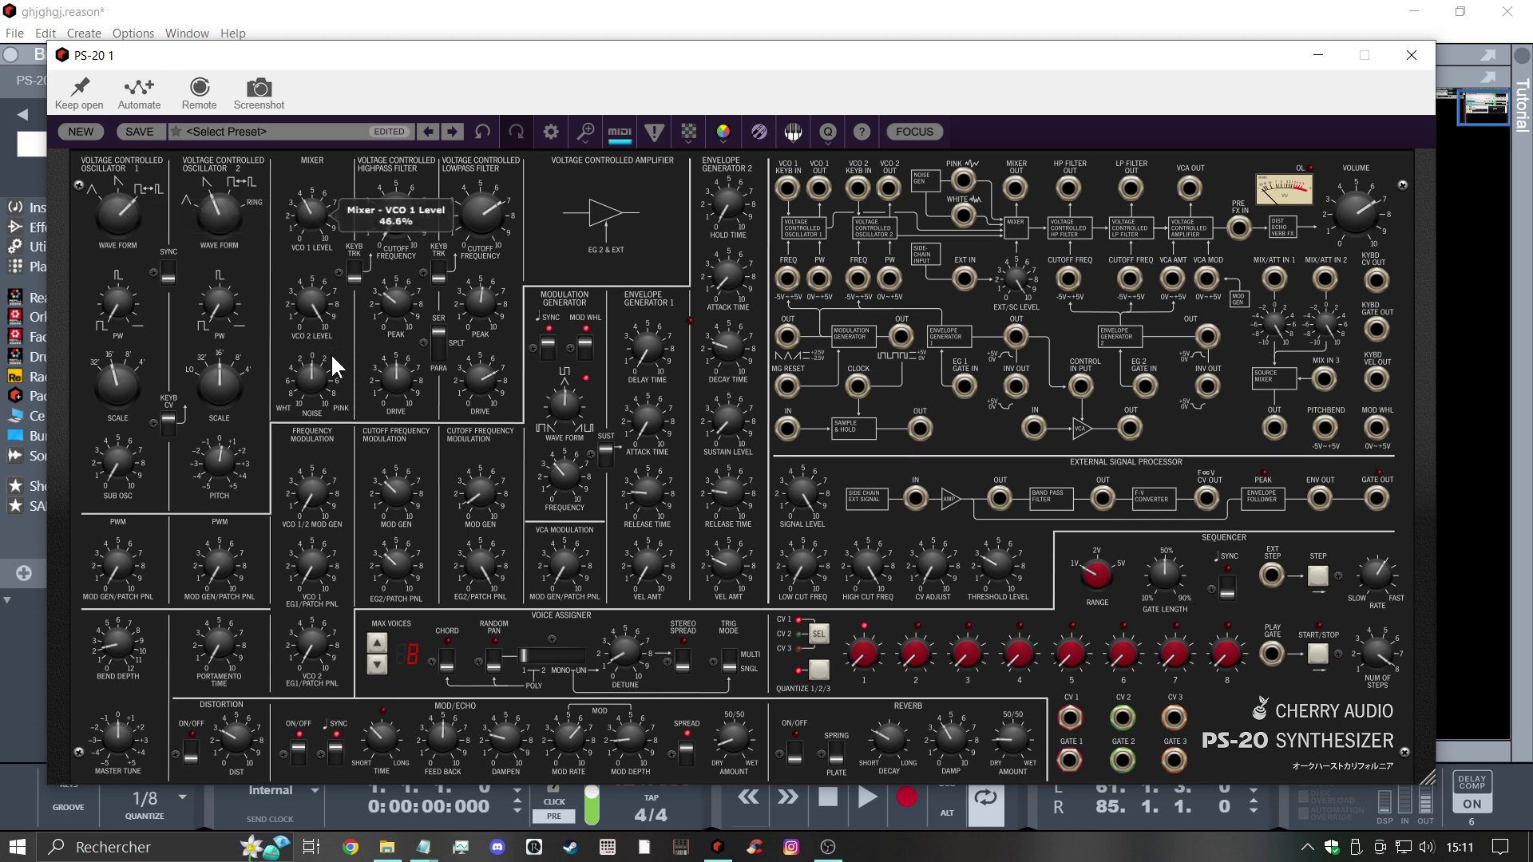
pyautogui.moveTo(307, 235); pyautogui.dragTo(346, 55)
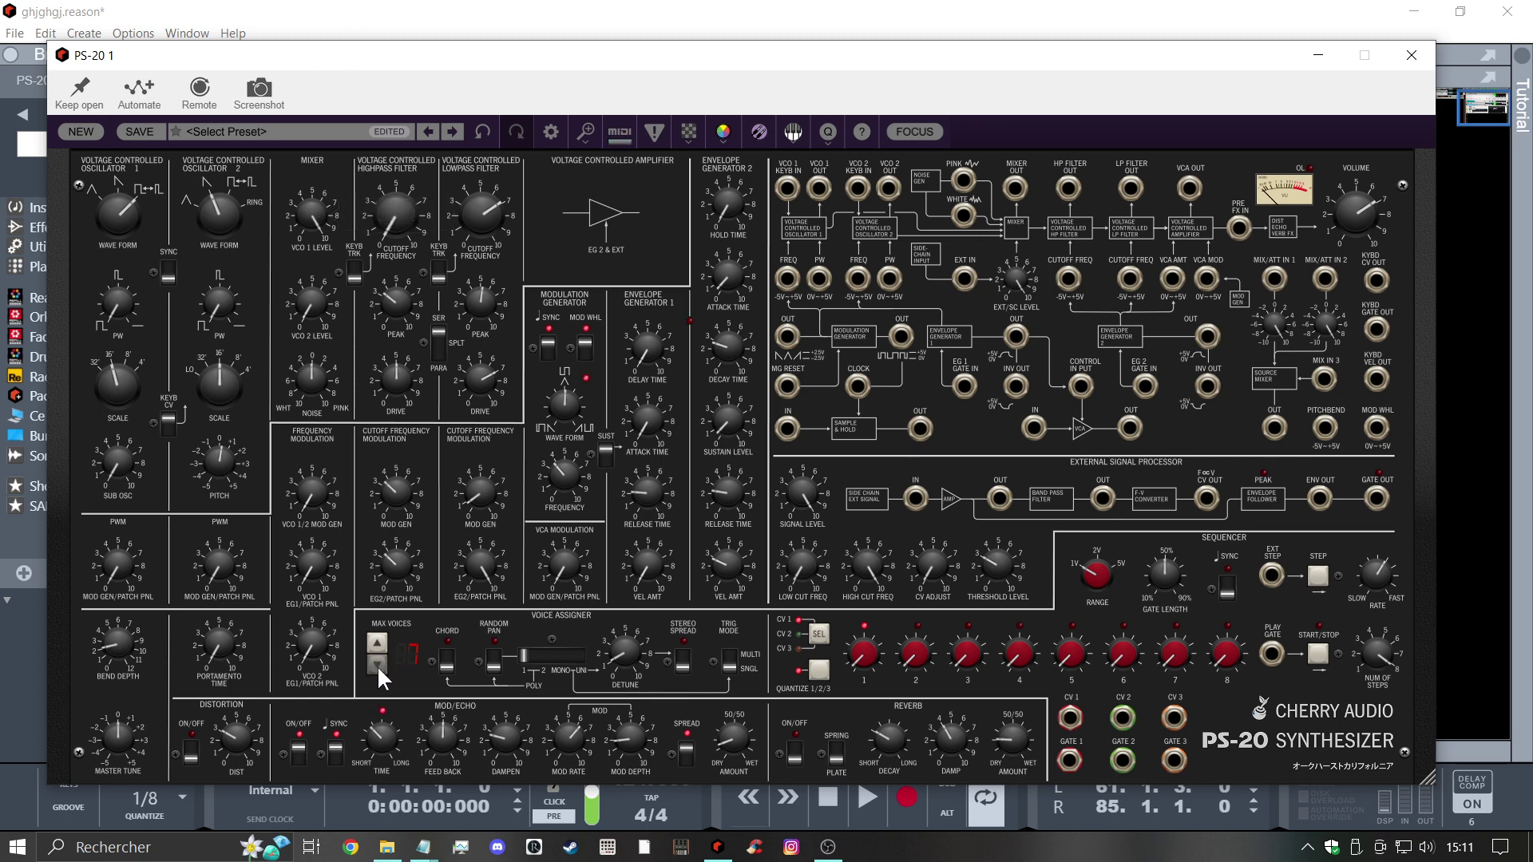
pyautogui.click(554, 660)
pyautogui.click(562, 658)
# Lower the lowpass filter's cutoff, switch on the distortion with a reduced amount, and close the PS-20 panel
pyautogui.moveTo(481, 262); pyautogui.dragTo(485, 291)
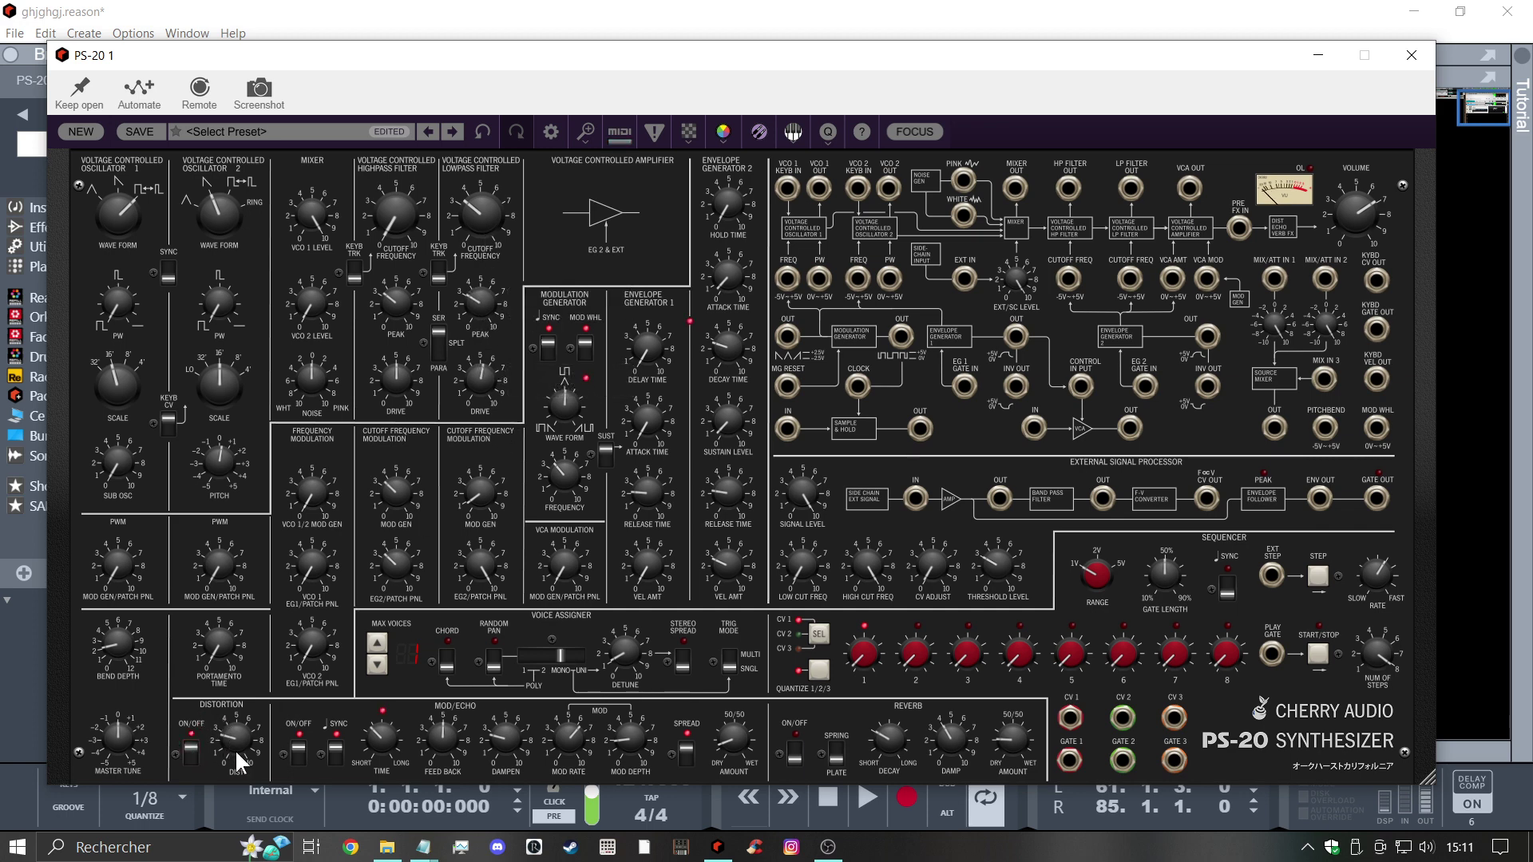
pyautogui.moveTo(232, 735); pyautogui.dragTo(250, 786)
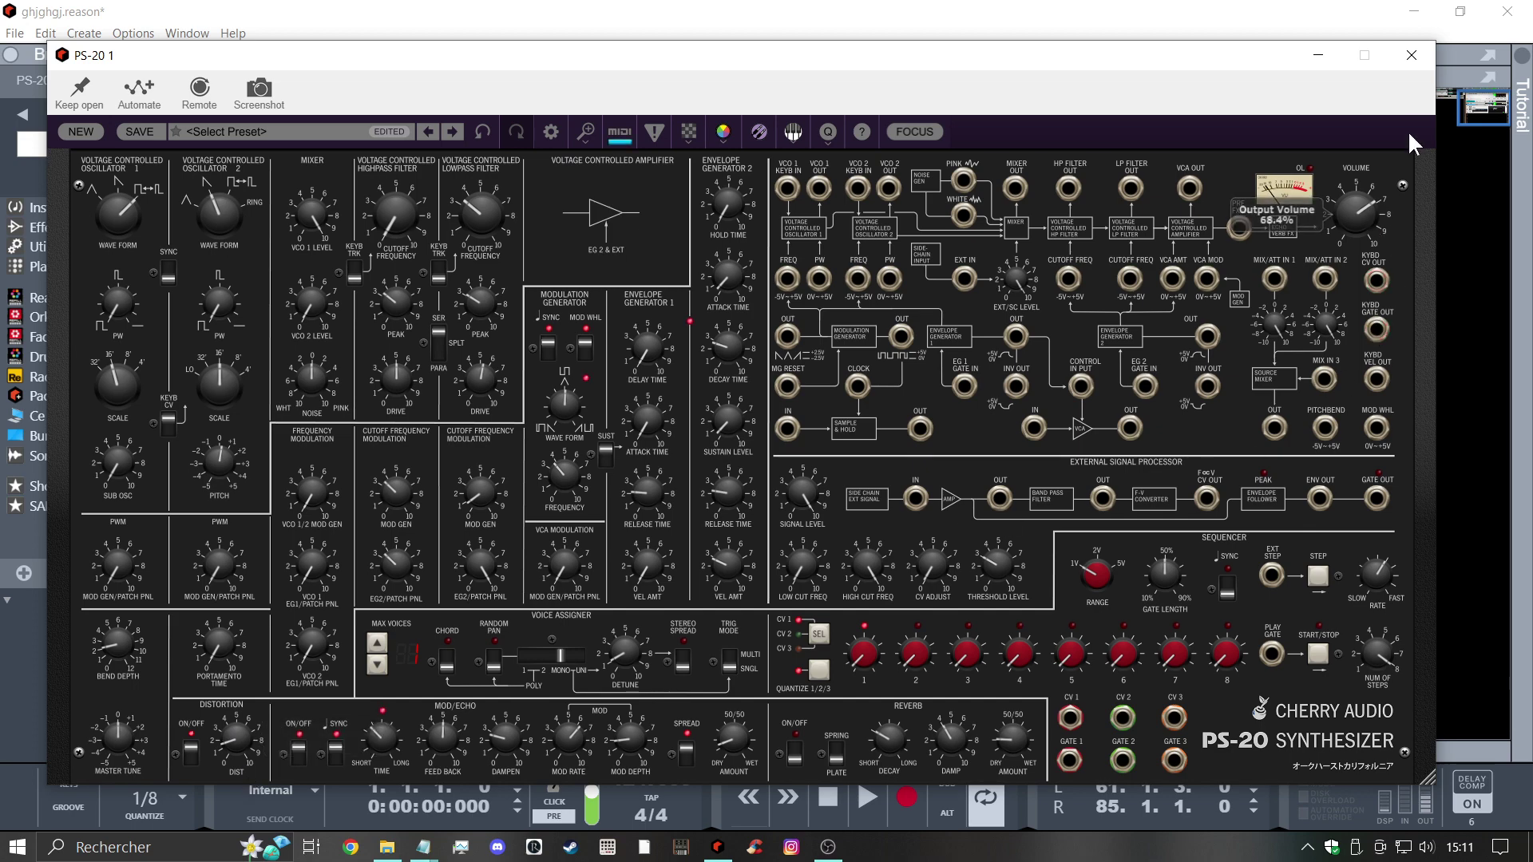
pyautogui.click(1409, 55)
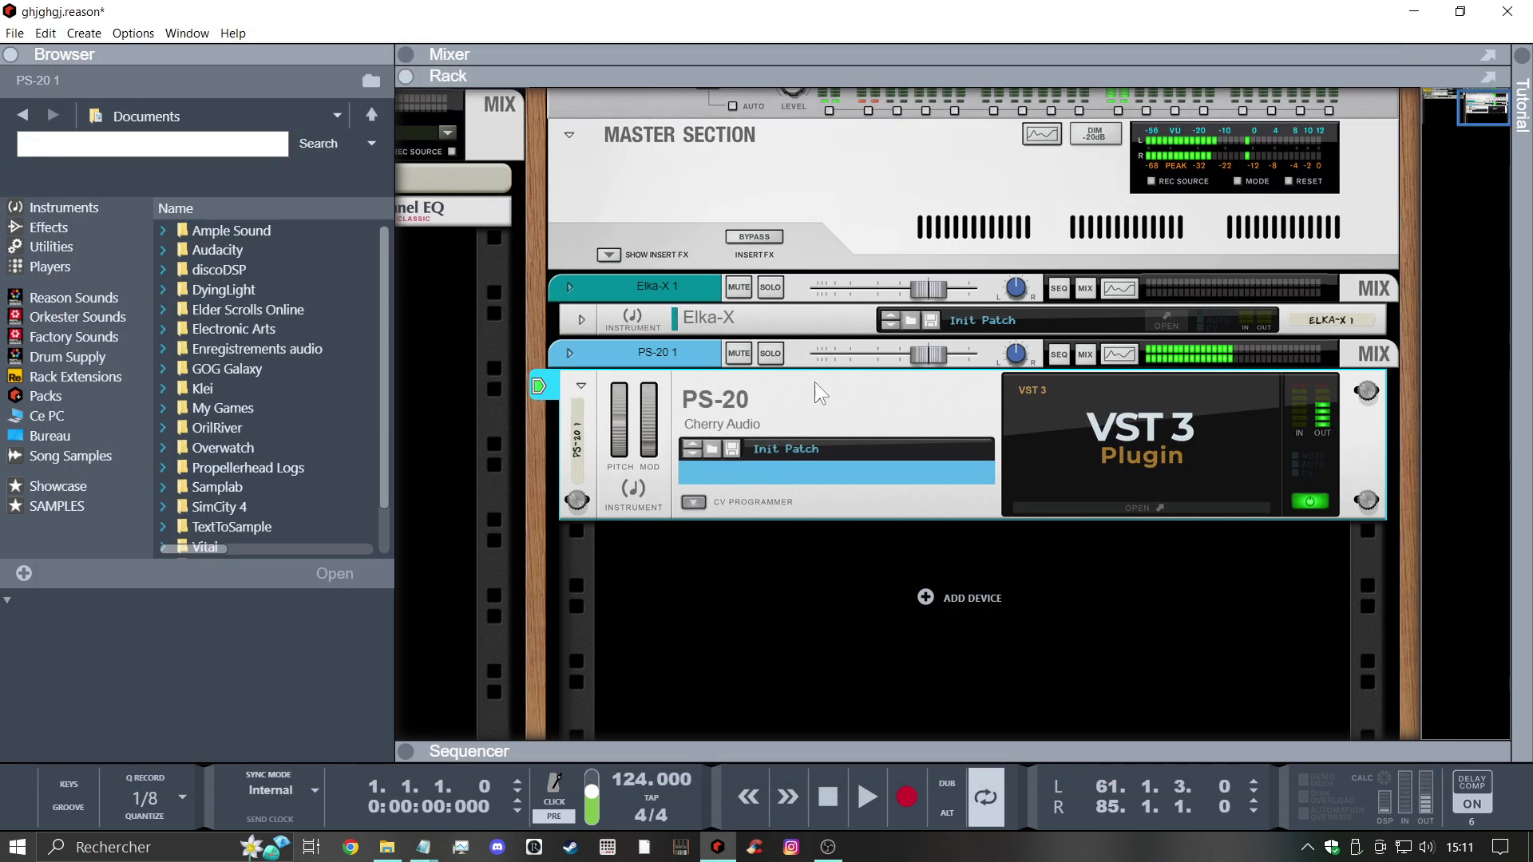
# Add an MClass Compressor effect to the PS-20 device
pyautogui.rightClick(971, 410)
pyautogui.moveTo(1055, 529)
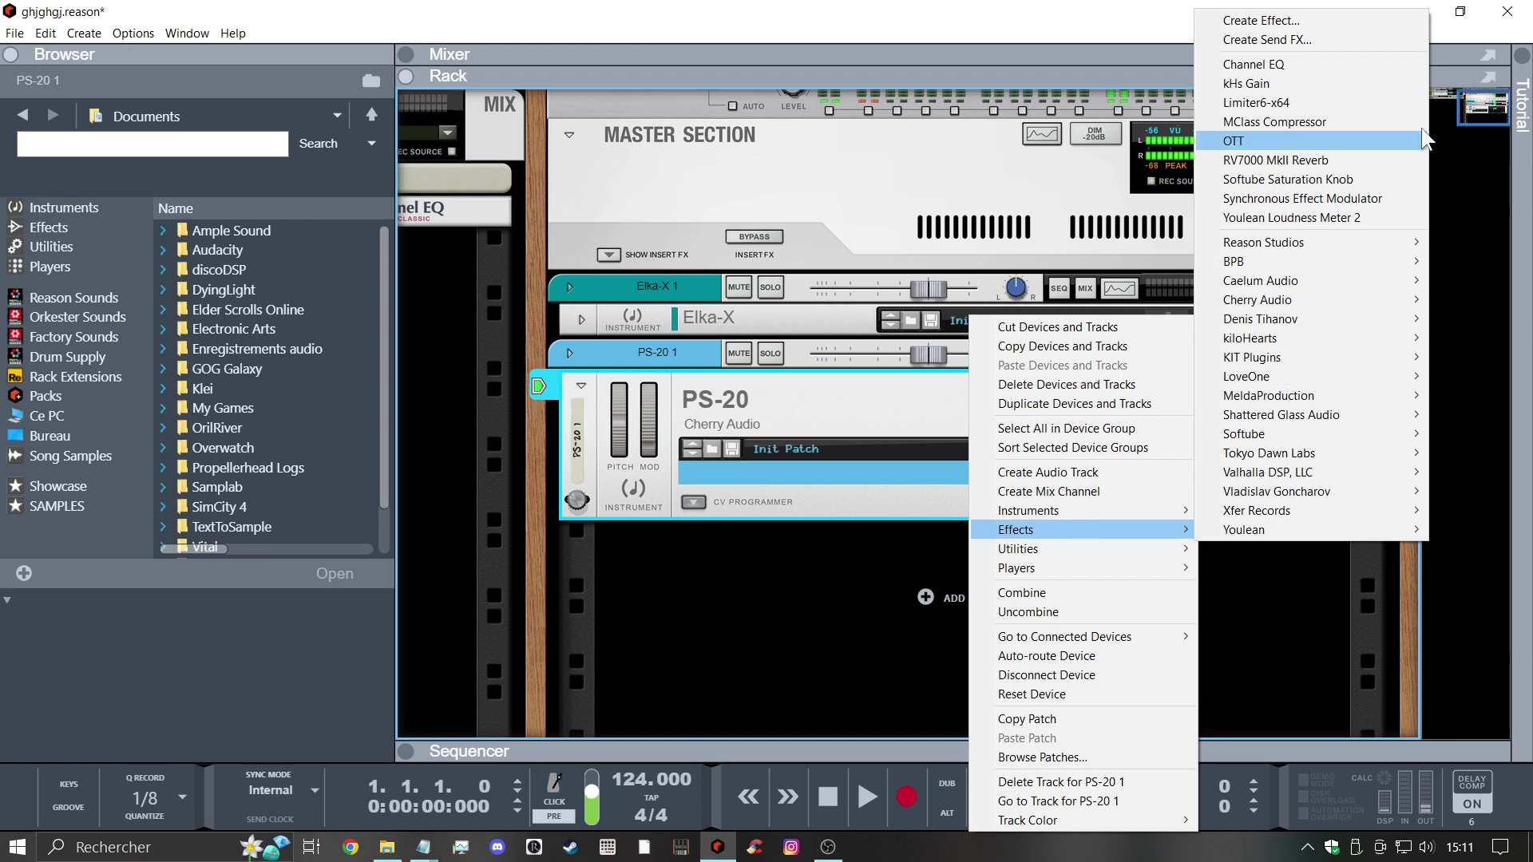
pyautogui.click(1274, 121)
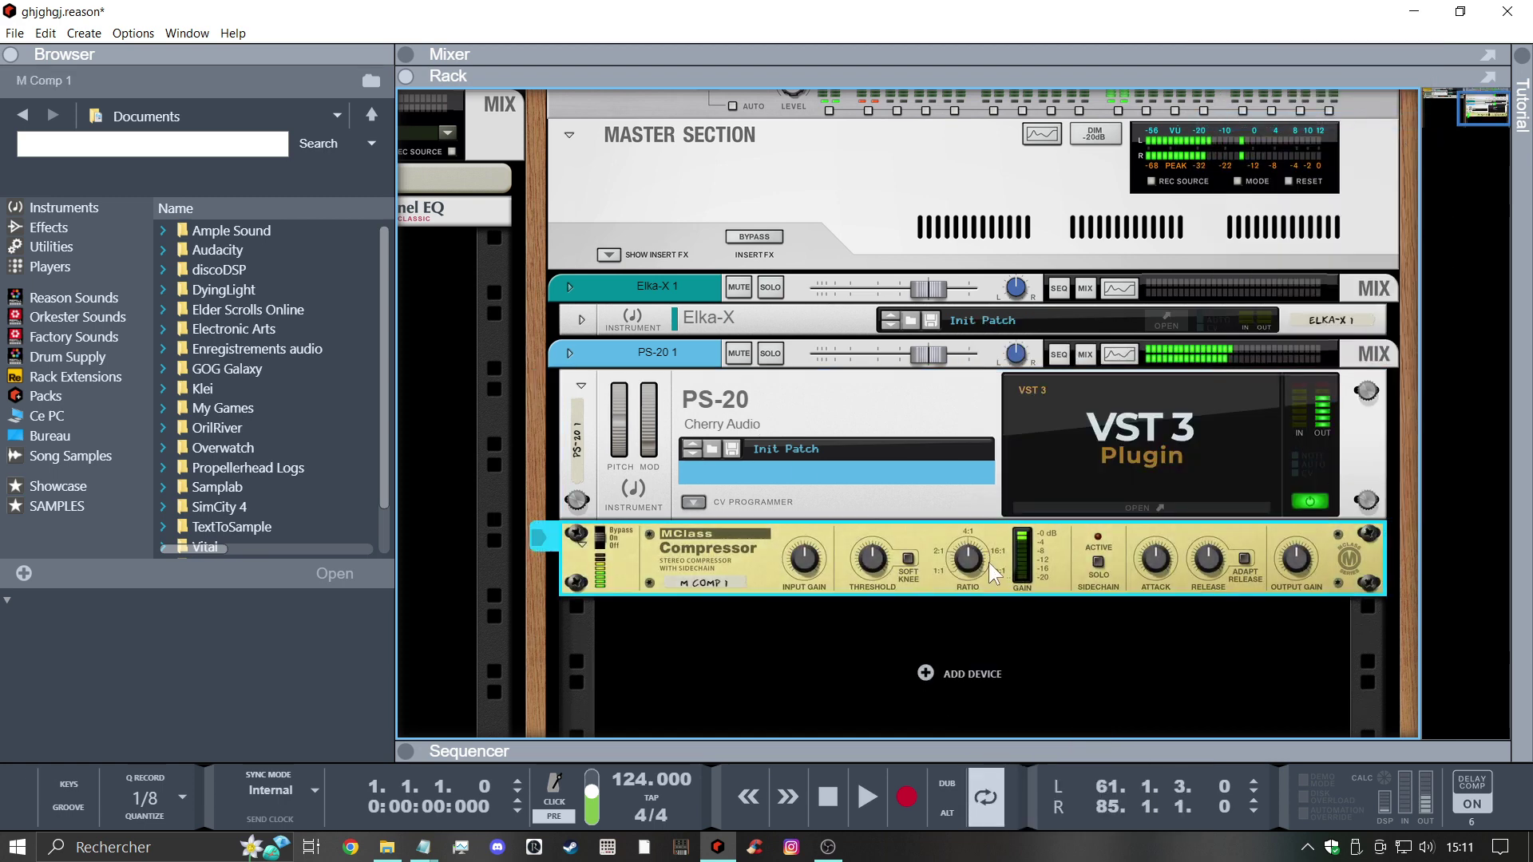
# Set the compressor's threshold to about -14.7 dB and output gain to 2.1 dB, and adjust its ratio, attack and release
pyautogui.moveTo(878, 551); pyautogui.dragTo(876, 546)
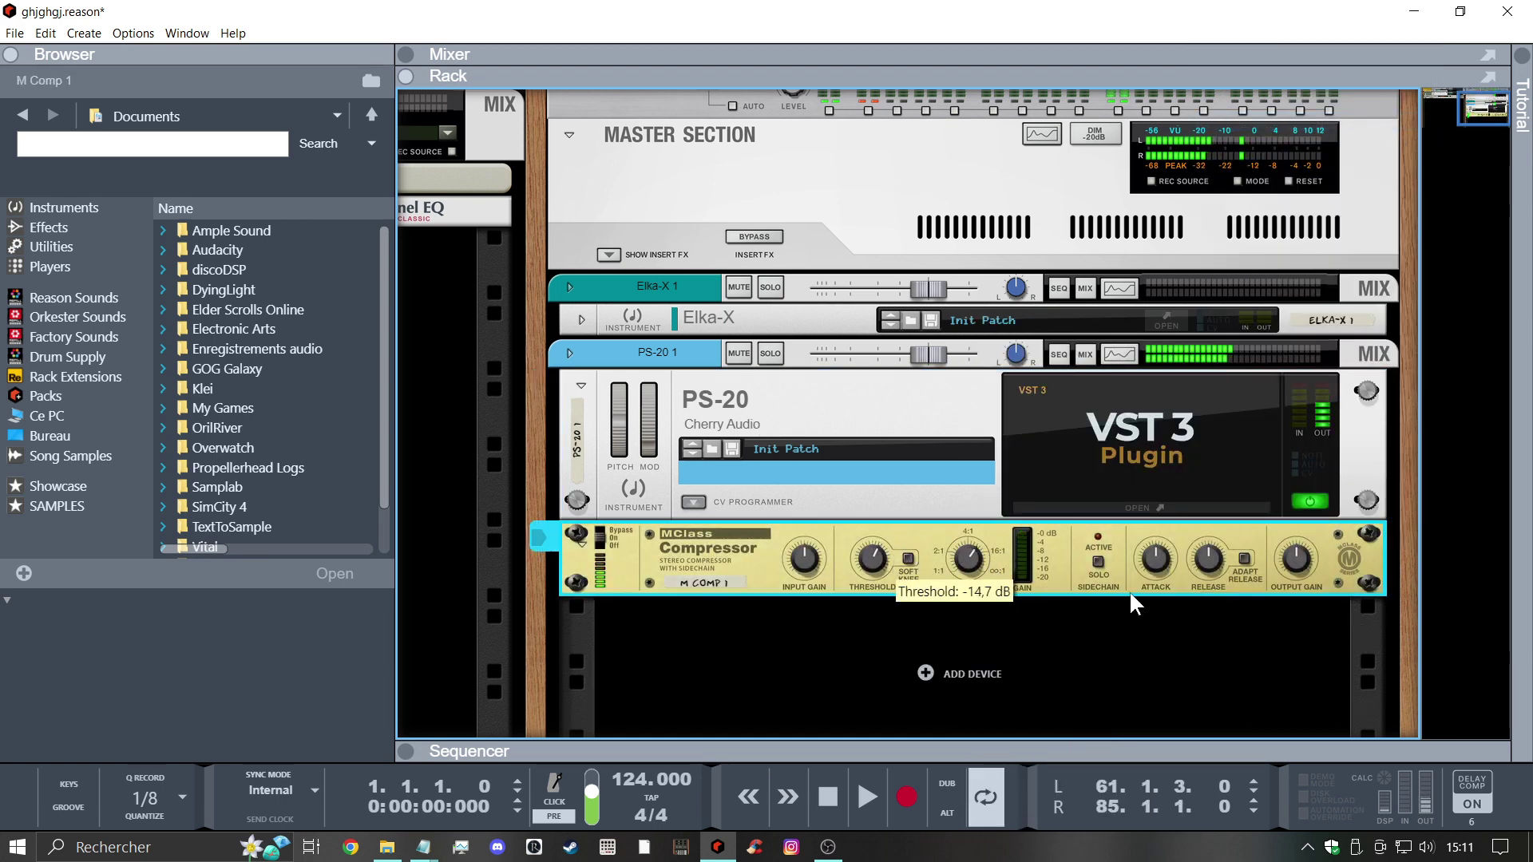
pyautogui.moveTo(1208, 561); pyautogui.dragTo(1323, 566)
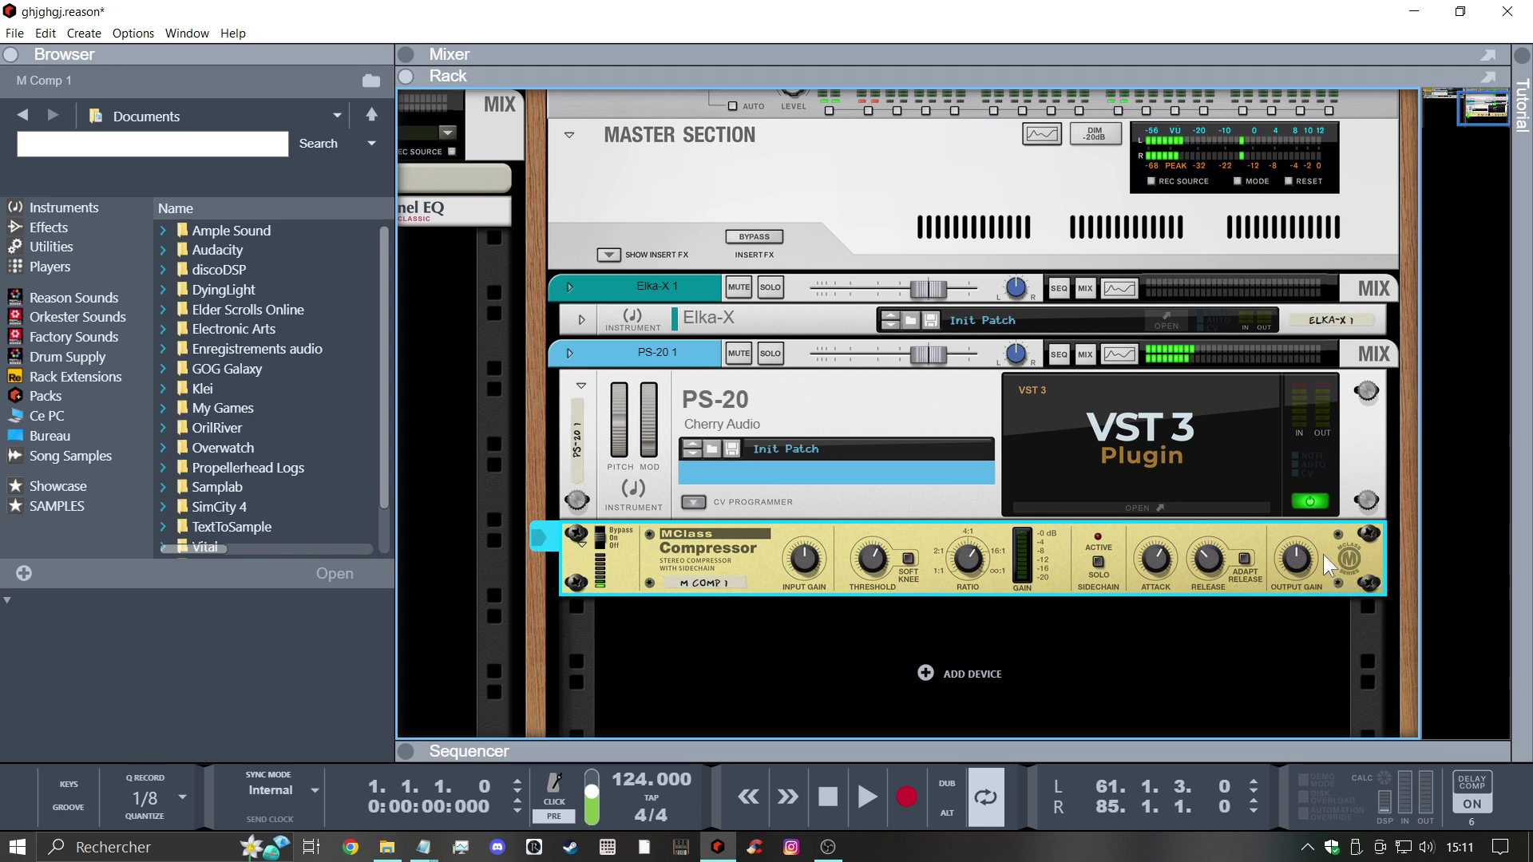
pyautogui.moveTo(1164, 593)
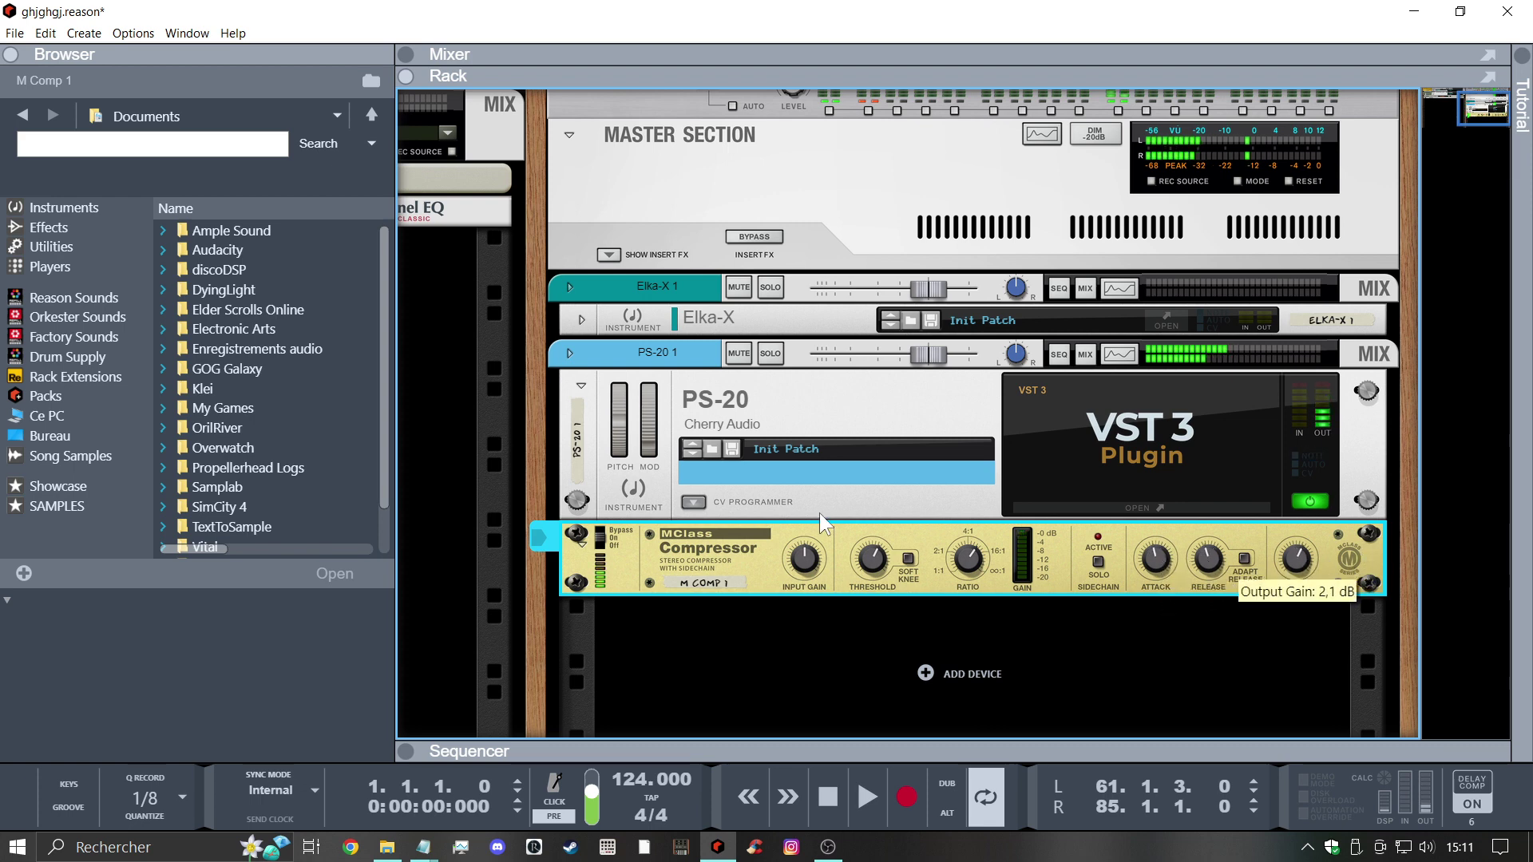
pyautogui.moveTo(808, 552)
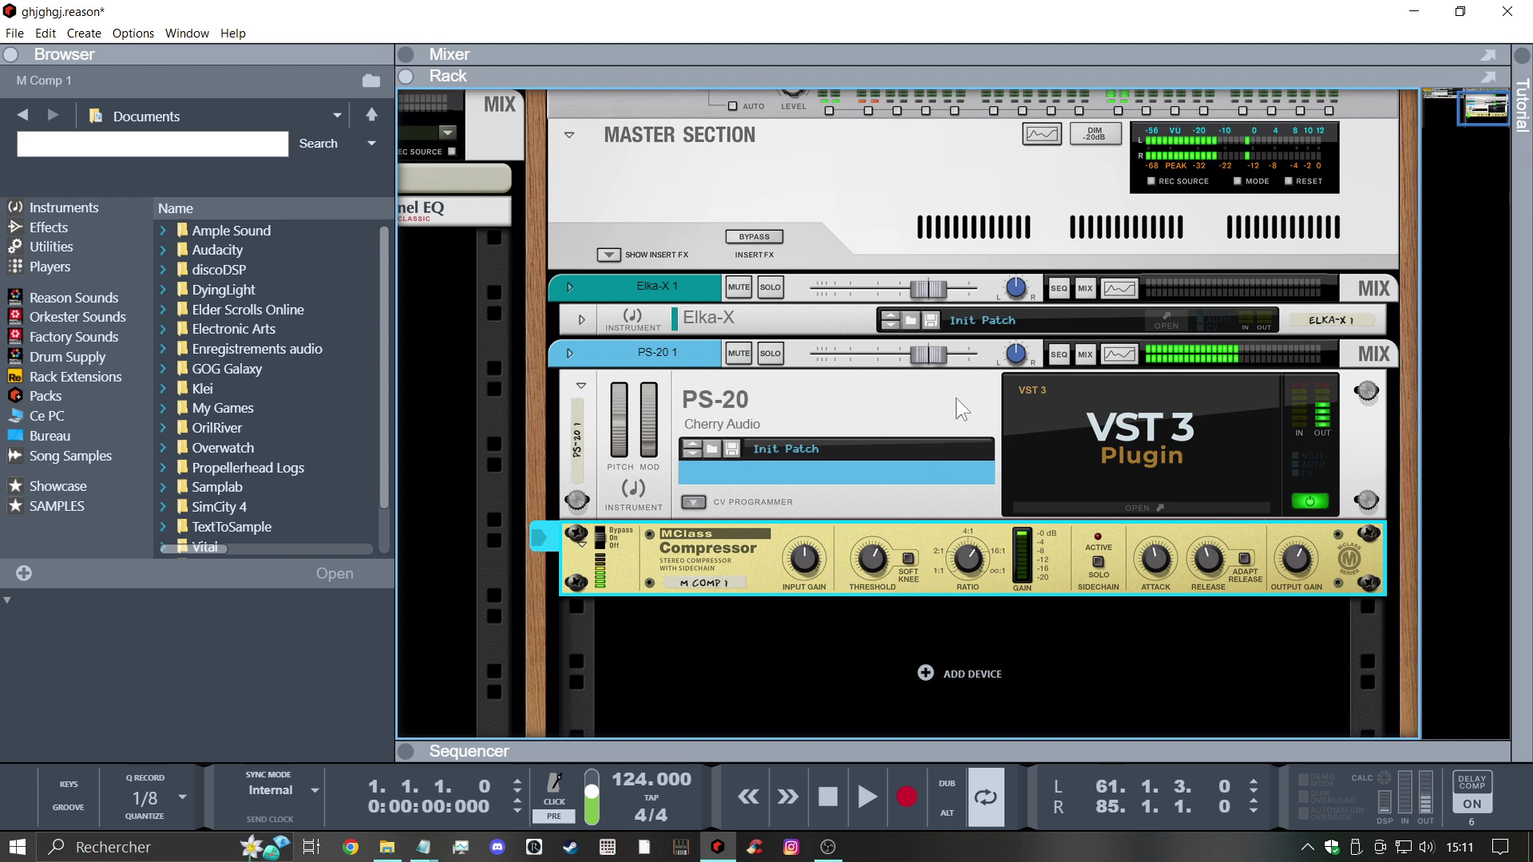
# Set the speaker volume to 56, then lower the Elka-X 1, Gerudo Santur (to -2.69 dB) and Can Bounce Bounced channel levels
pyautogui.click(1427, 847)
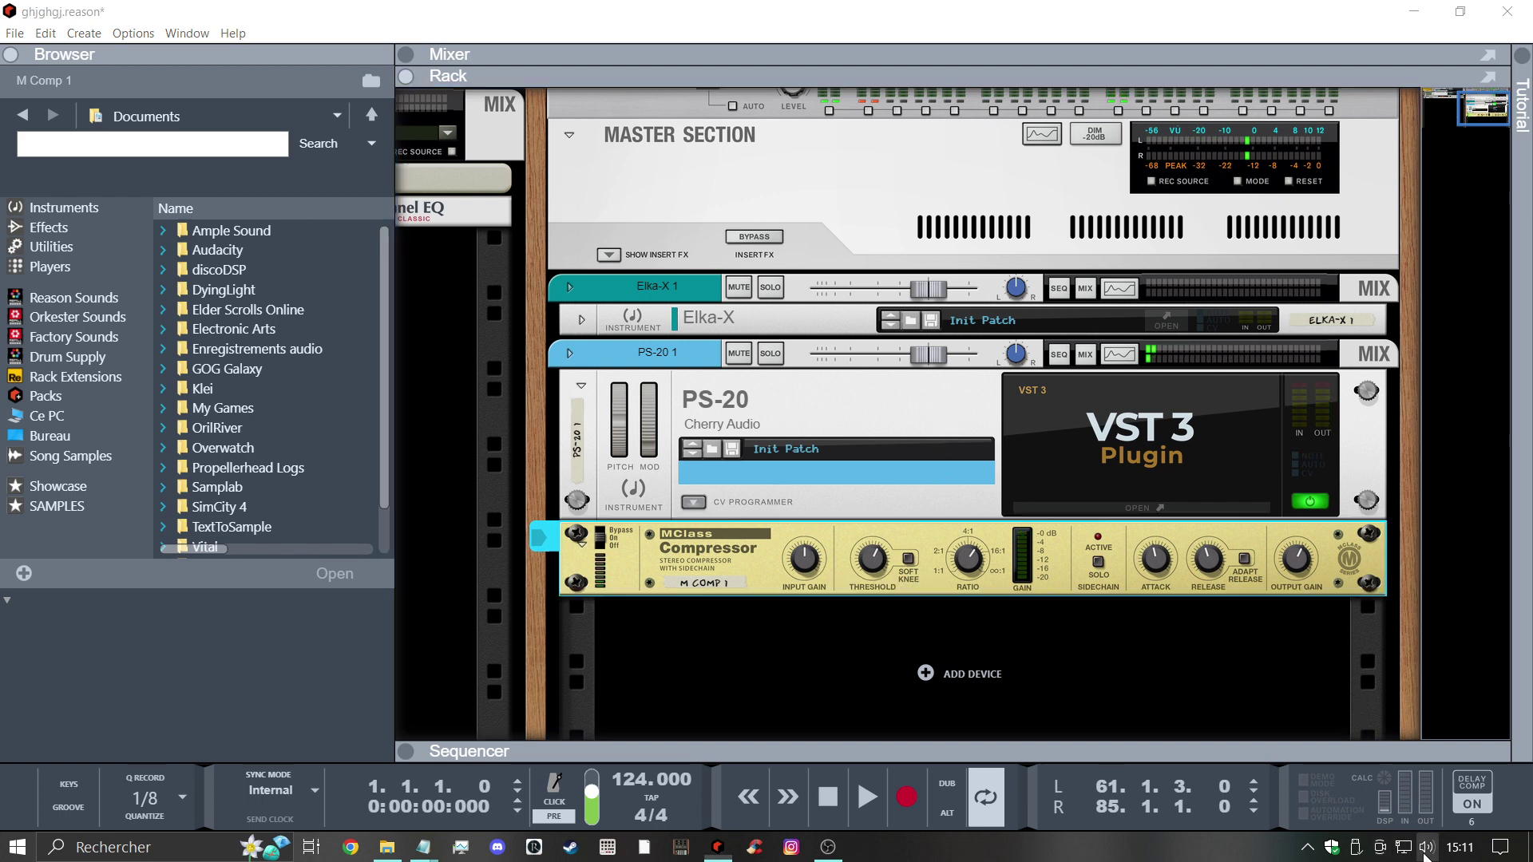
pyautogui.click(1368, 803)
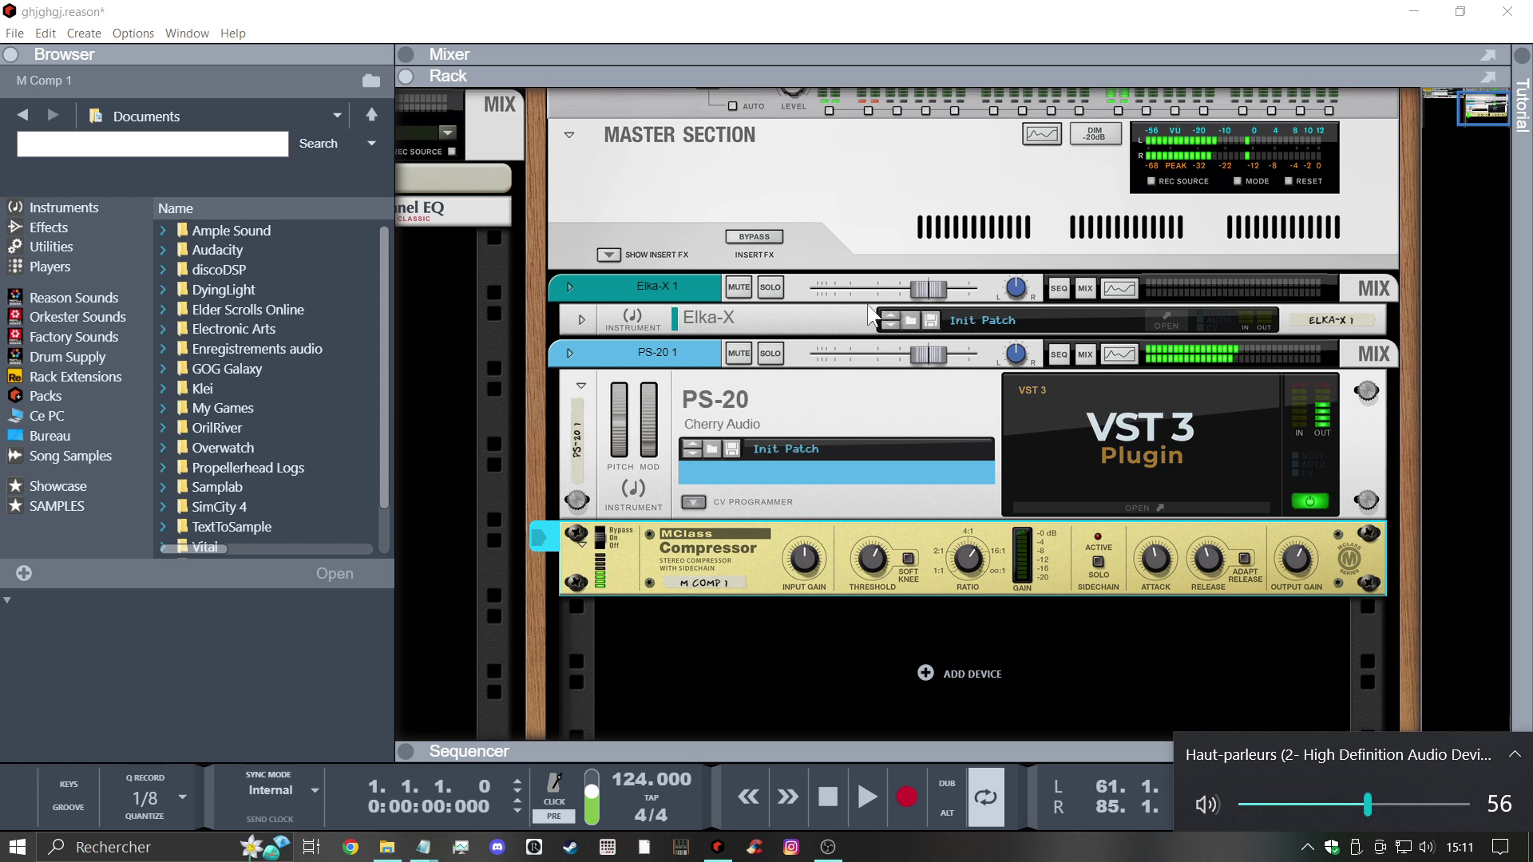
pyautogui.moveTo(927, 289); pyautogui.dragTo(885, 323)
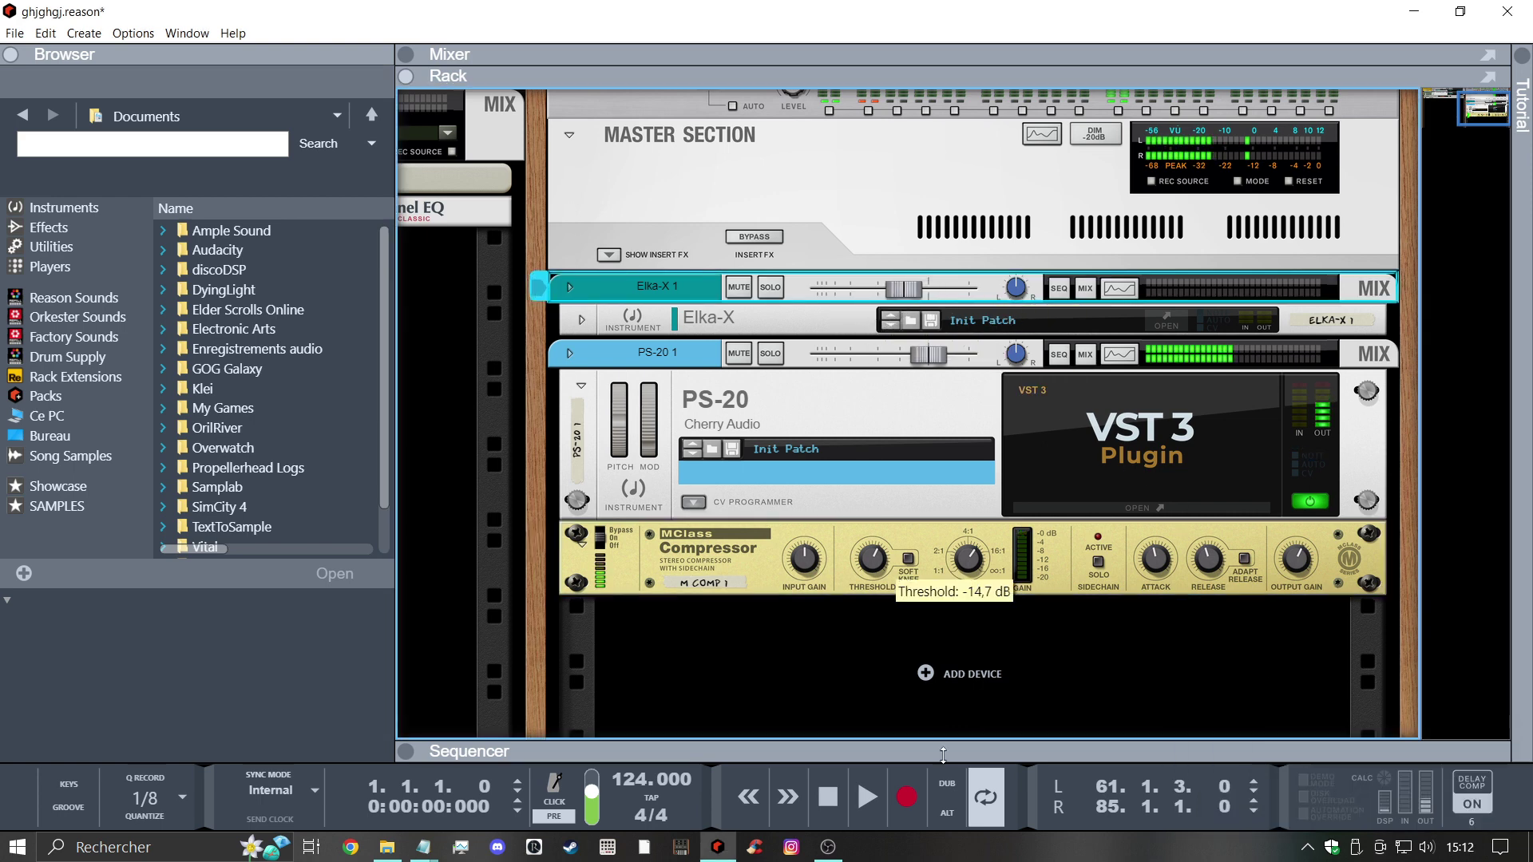
pyautogui.hscroll(-5, 548, 413)
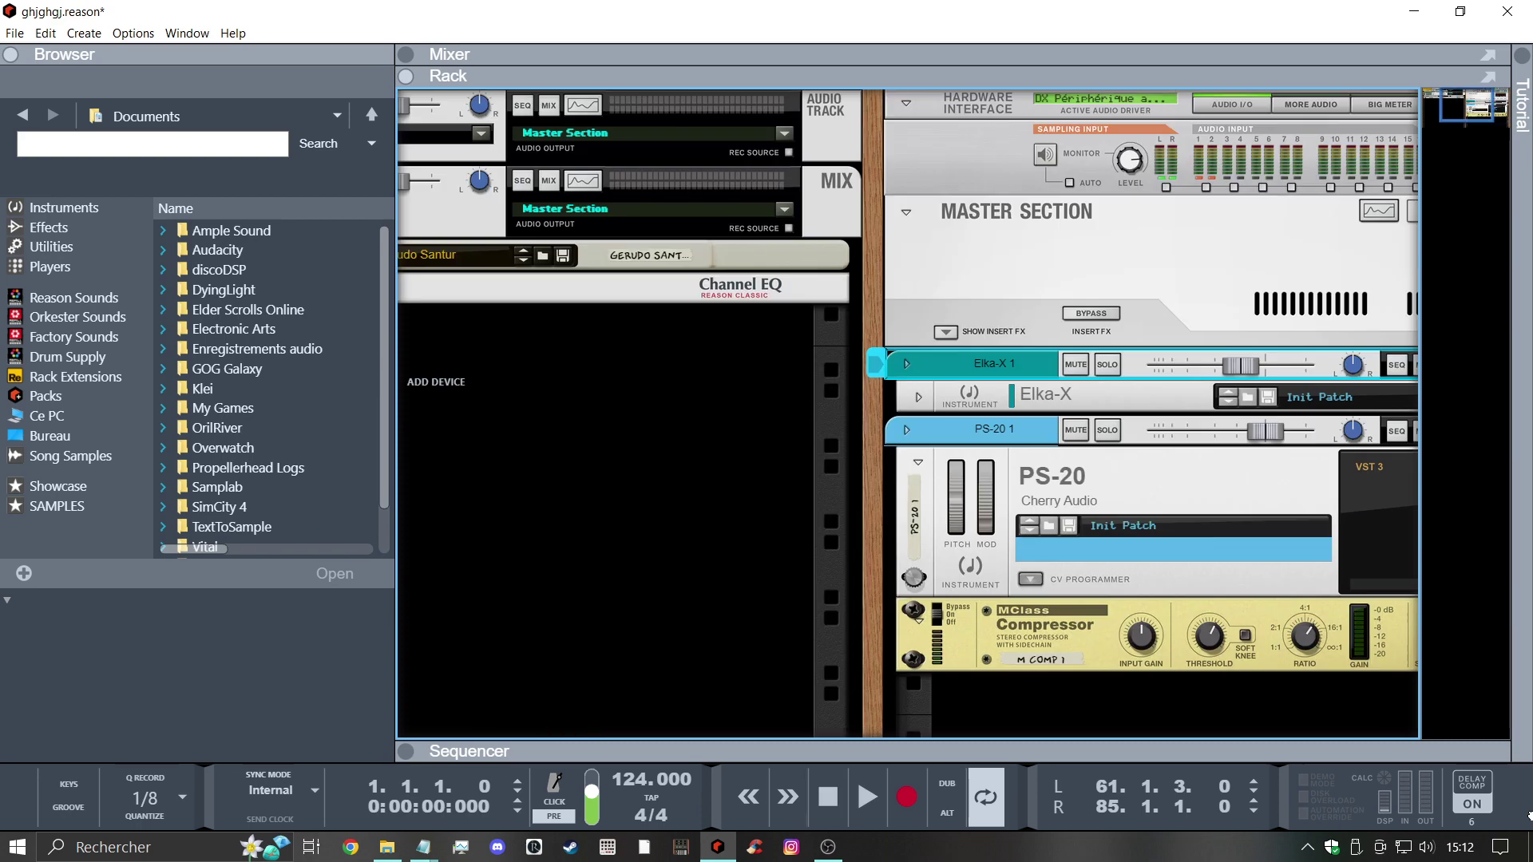
pyautogui.moveTo(802, 188); pyautogui.dragTo(791, 189)
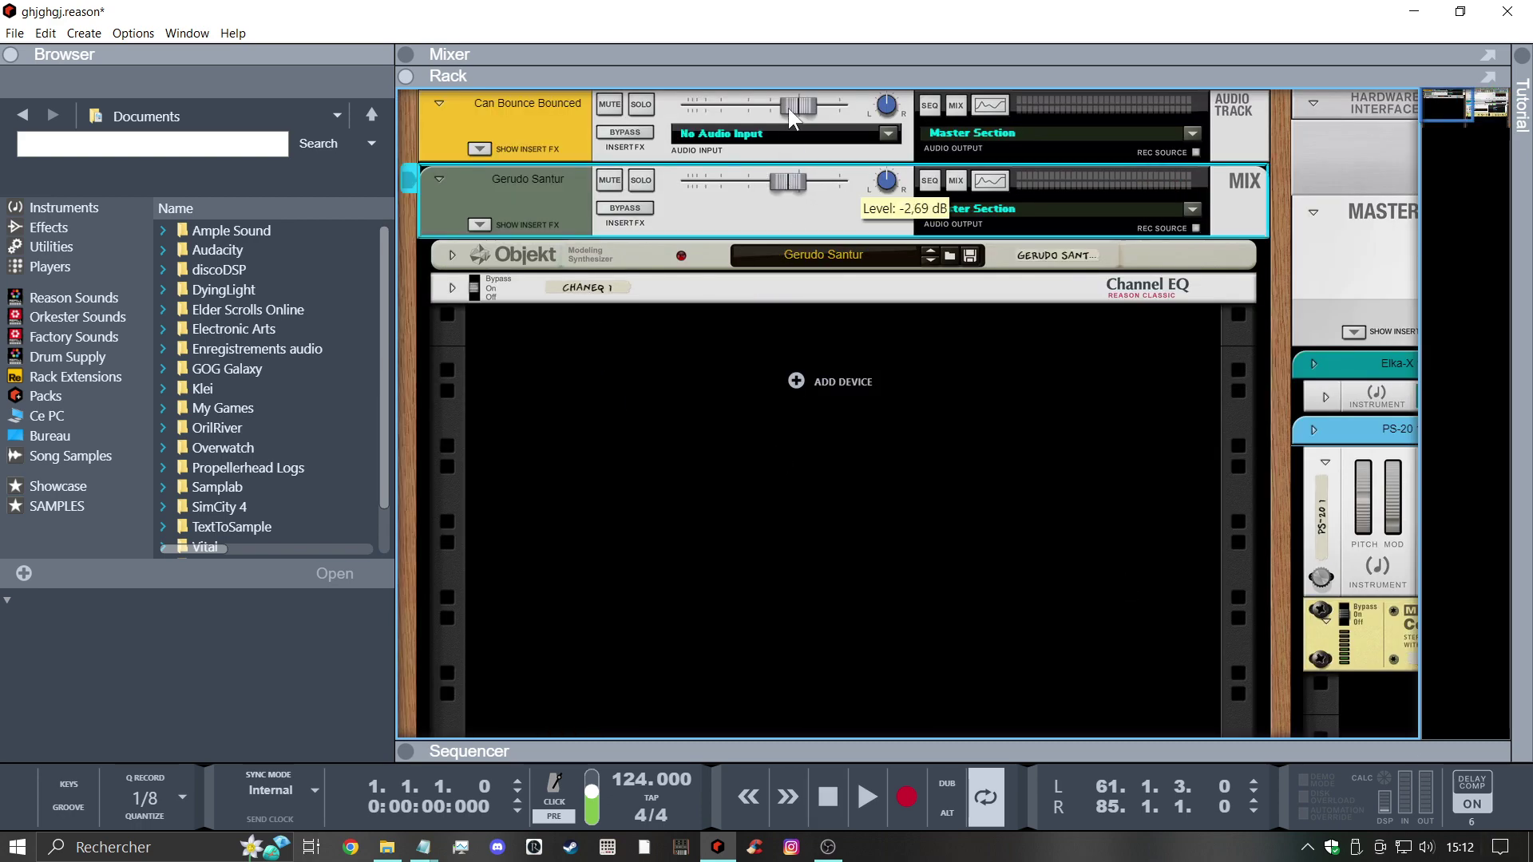
pyautogui.moveTo(788, 108); pyautogui.dragTo(787, 106)
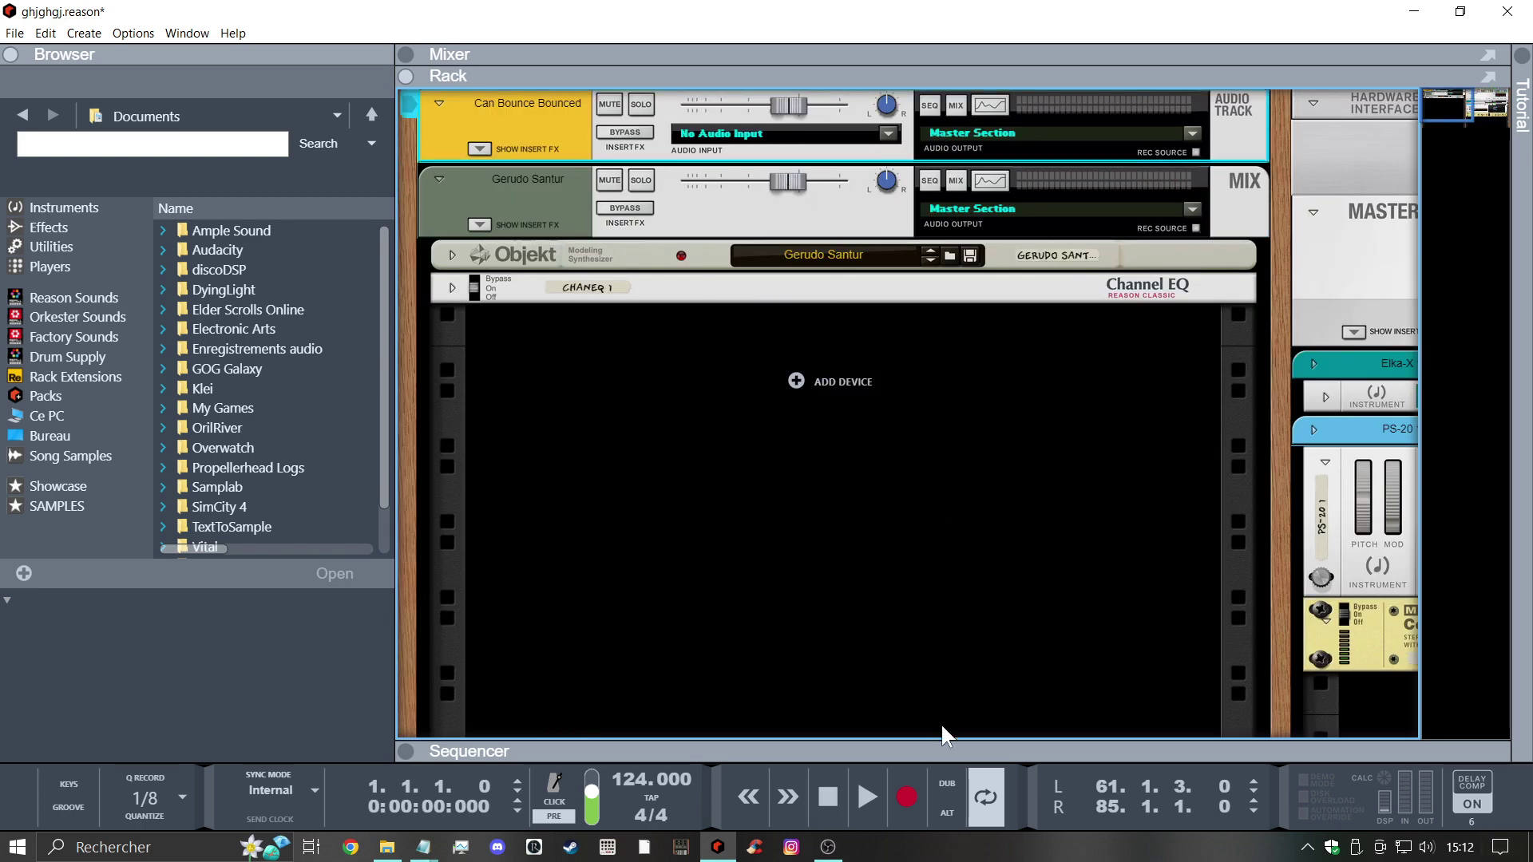
# Play the song from about bar 25 in the sequencer and reduce the speaker volume to 47
pyautogui.click(862, 811)
pyautogui.click(942, 751)
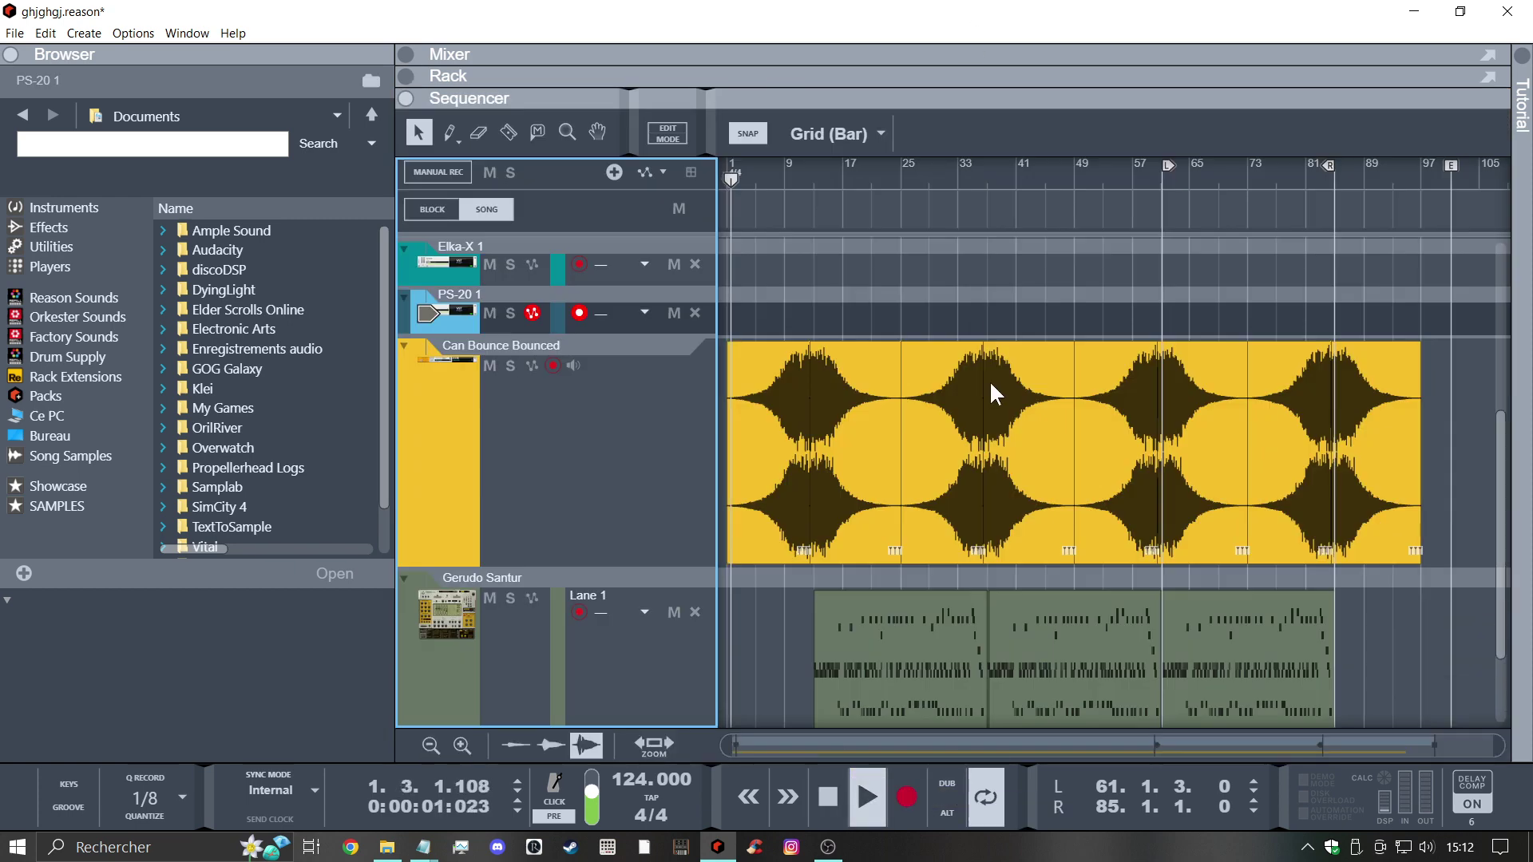
pyautogui.click(902, 168)
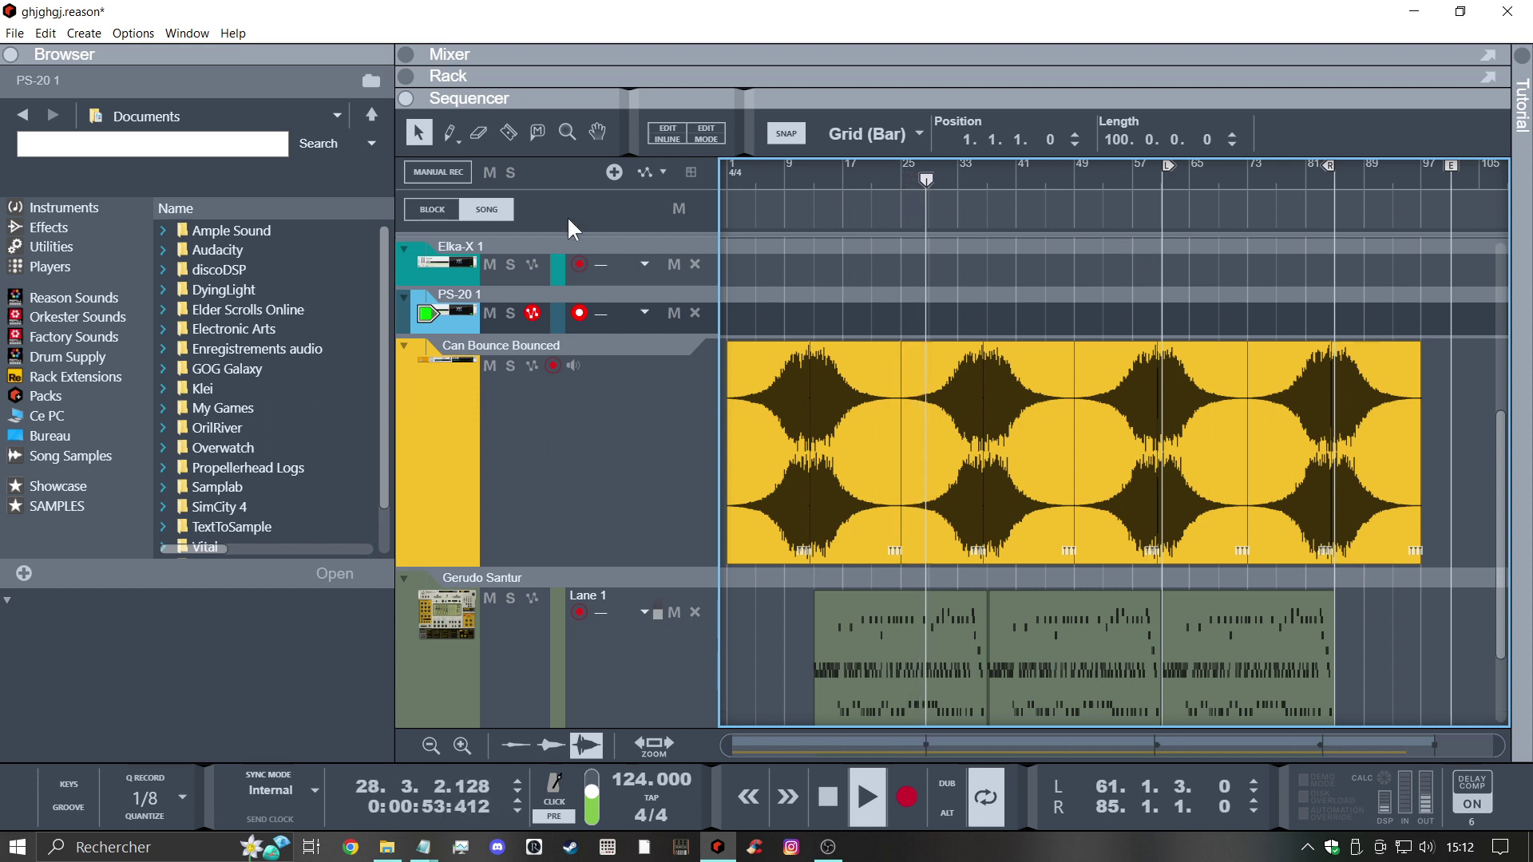
pyautogui.click(1426, 847)
pyautogui.click(1347, 821)
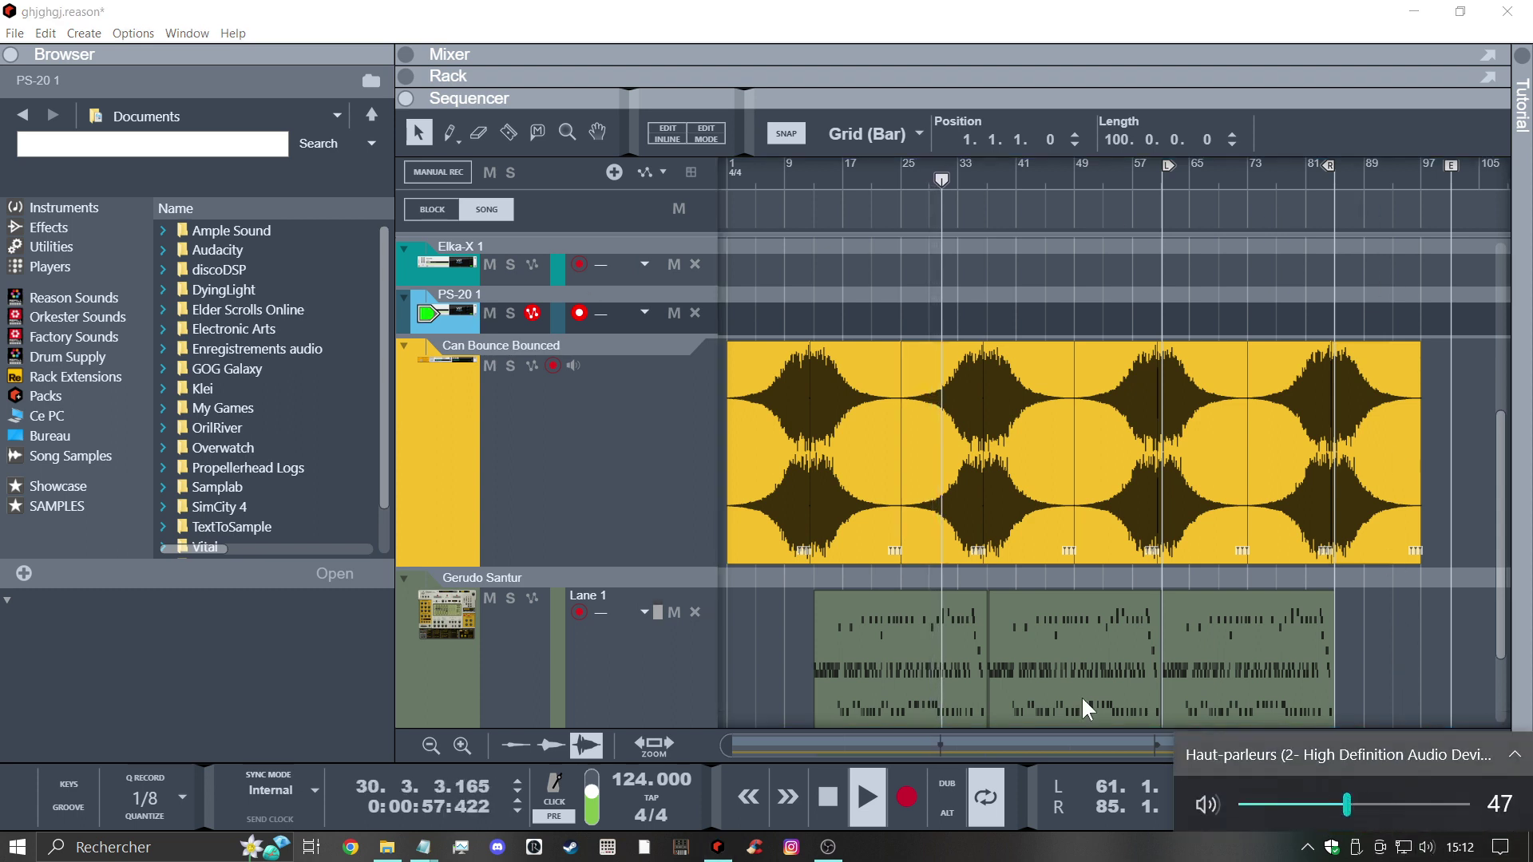
# Add a Bassline Generator player to the PS-20 device
pyautogui.doubleClick(451, 319)
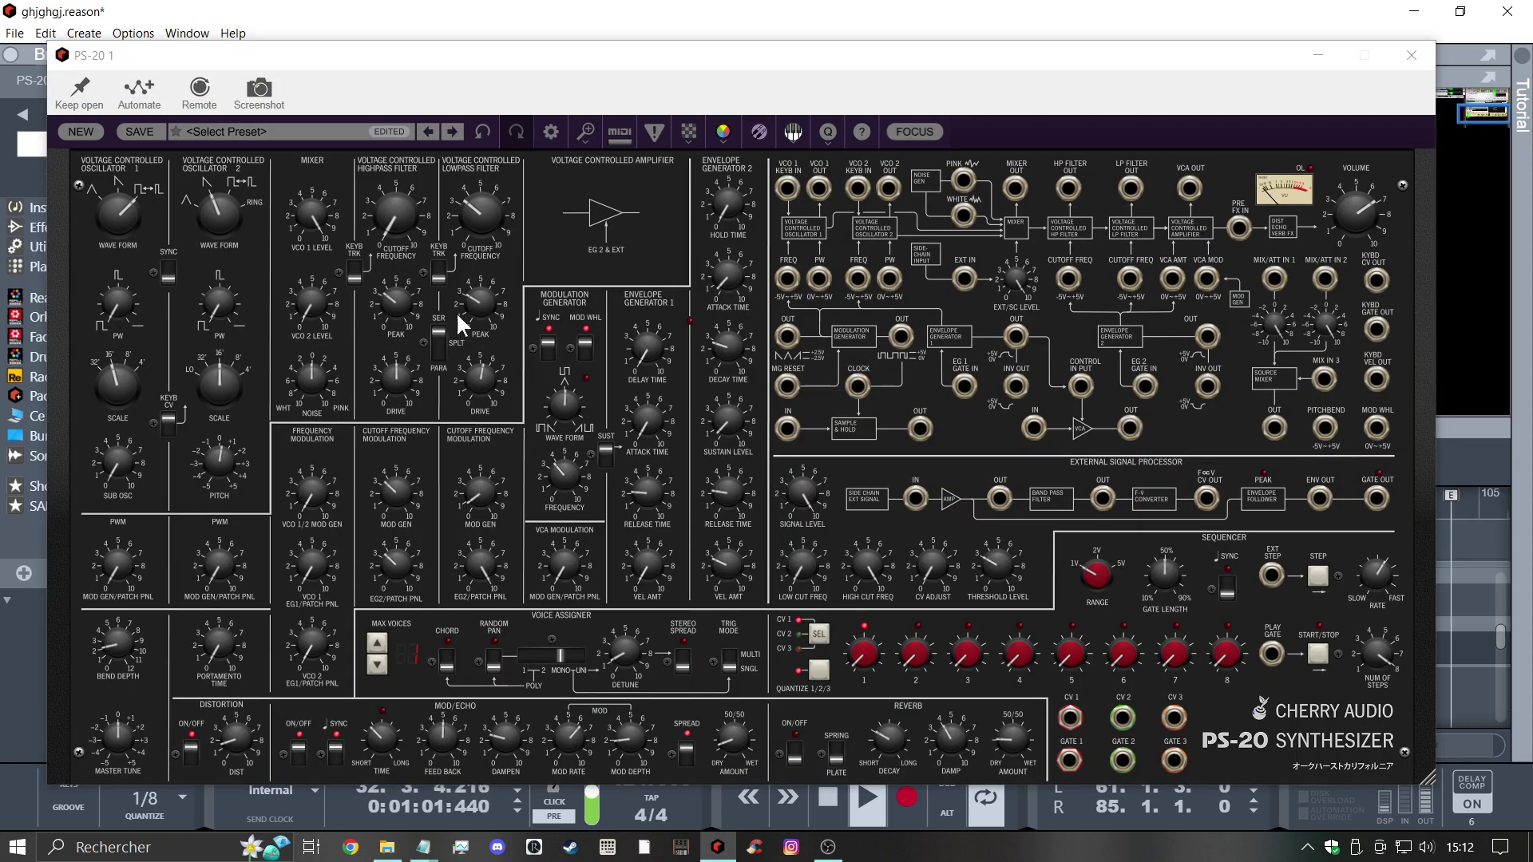
pyautogui.click(1410, 55)
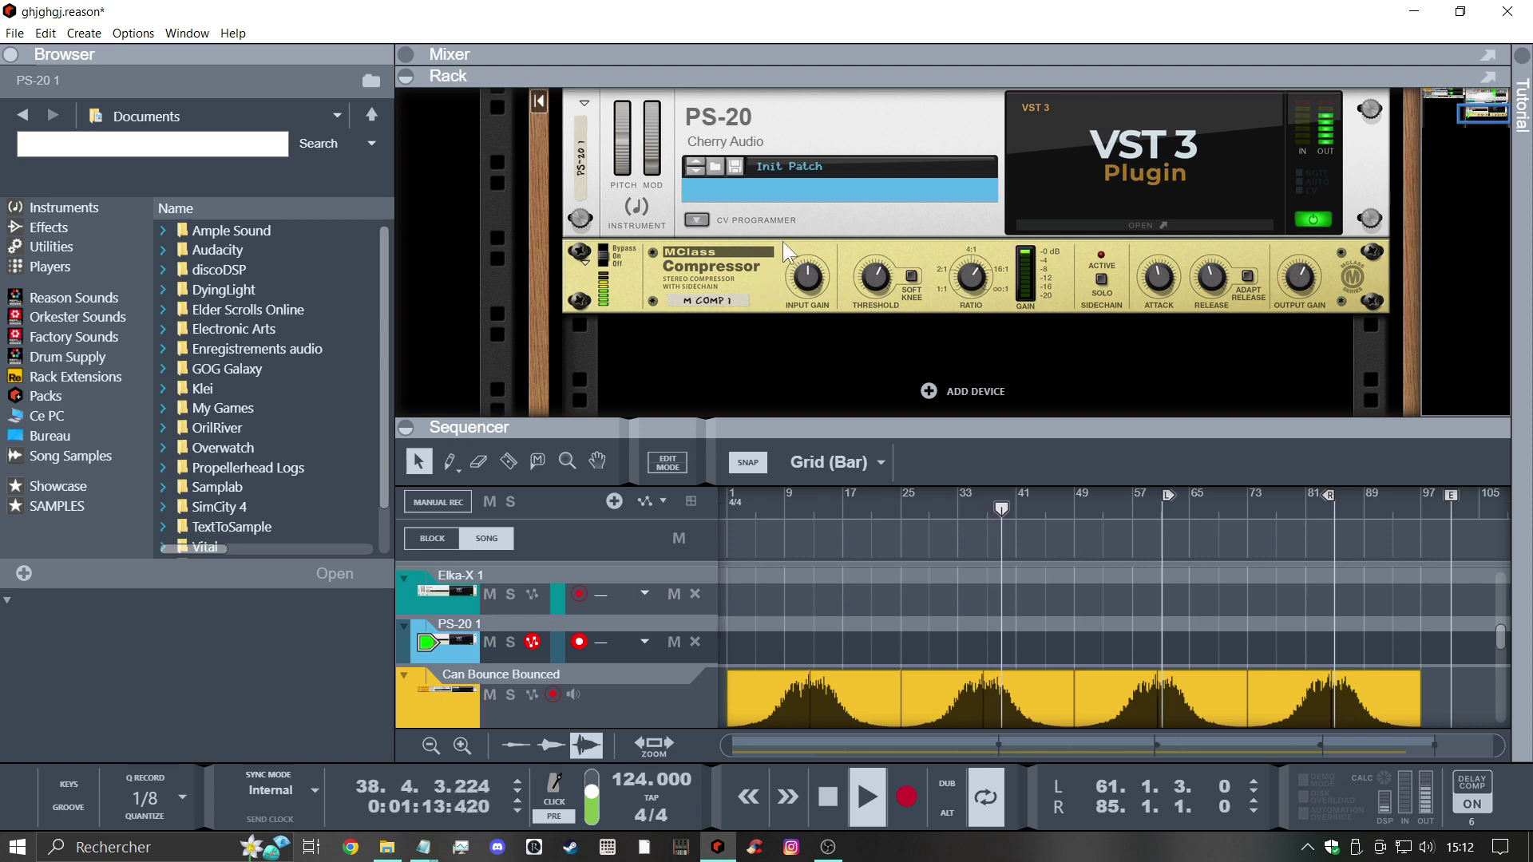
pyautogui.rightClick(788, 136)
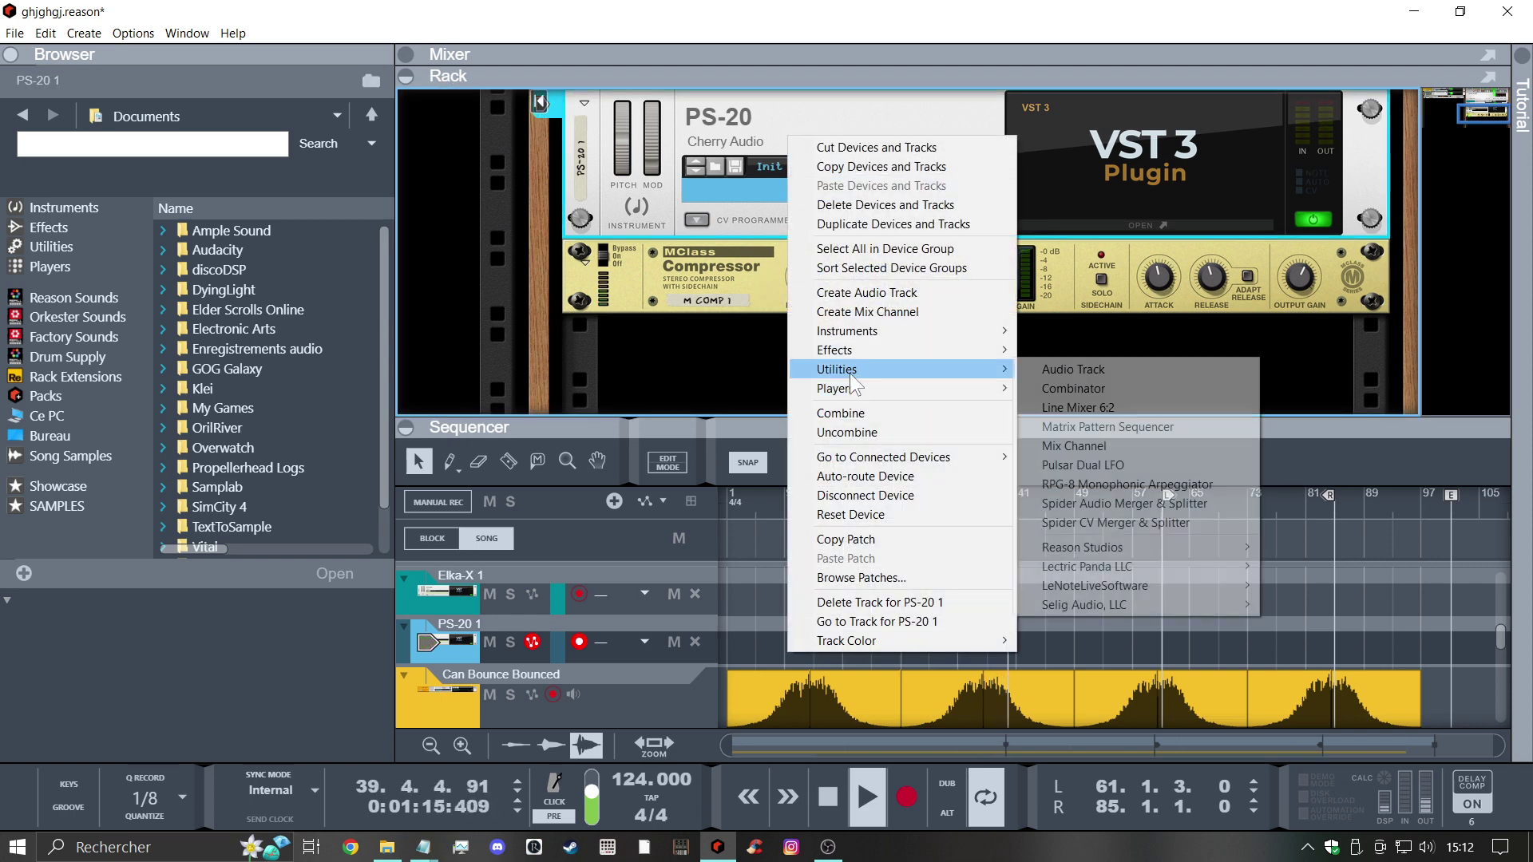
pyautogui.moveTo(879, 388)
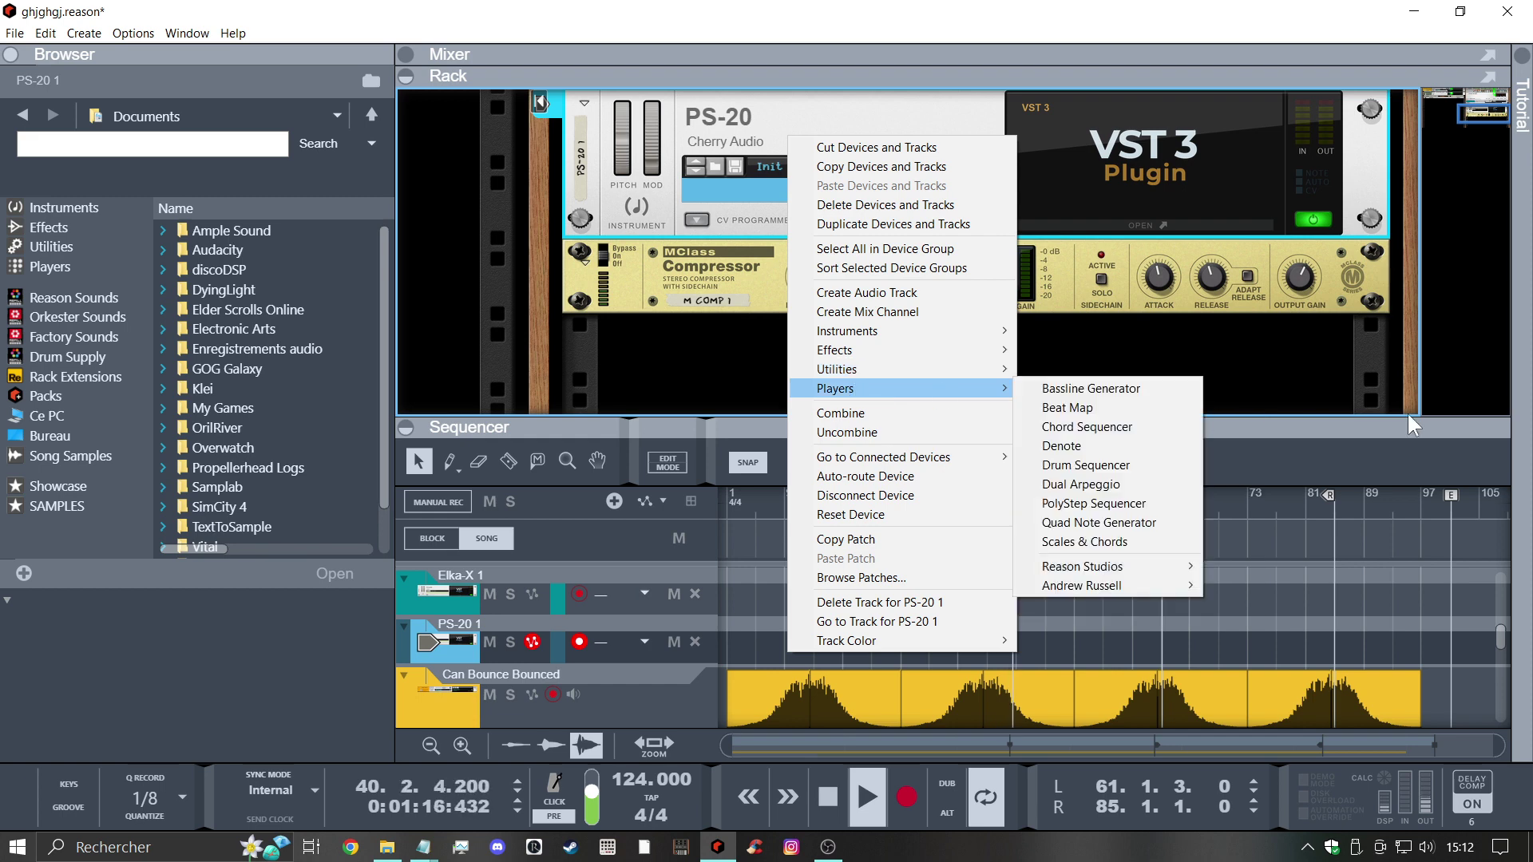
pyautogui.click(1186, 386)
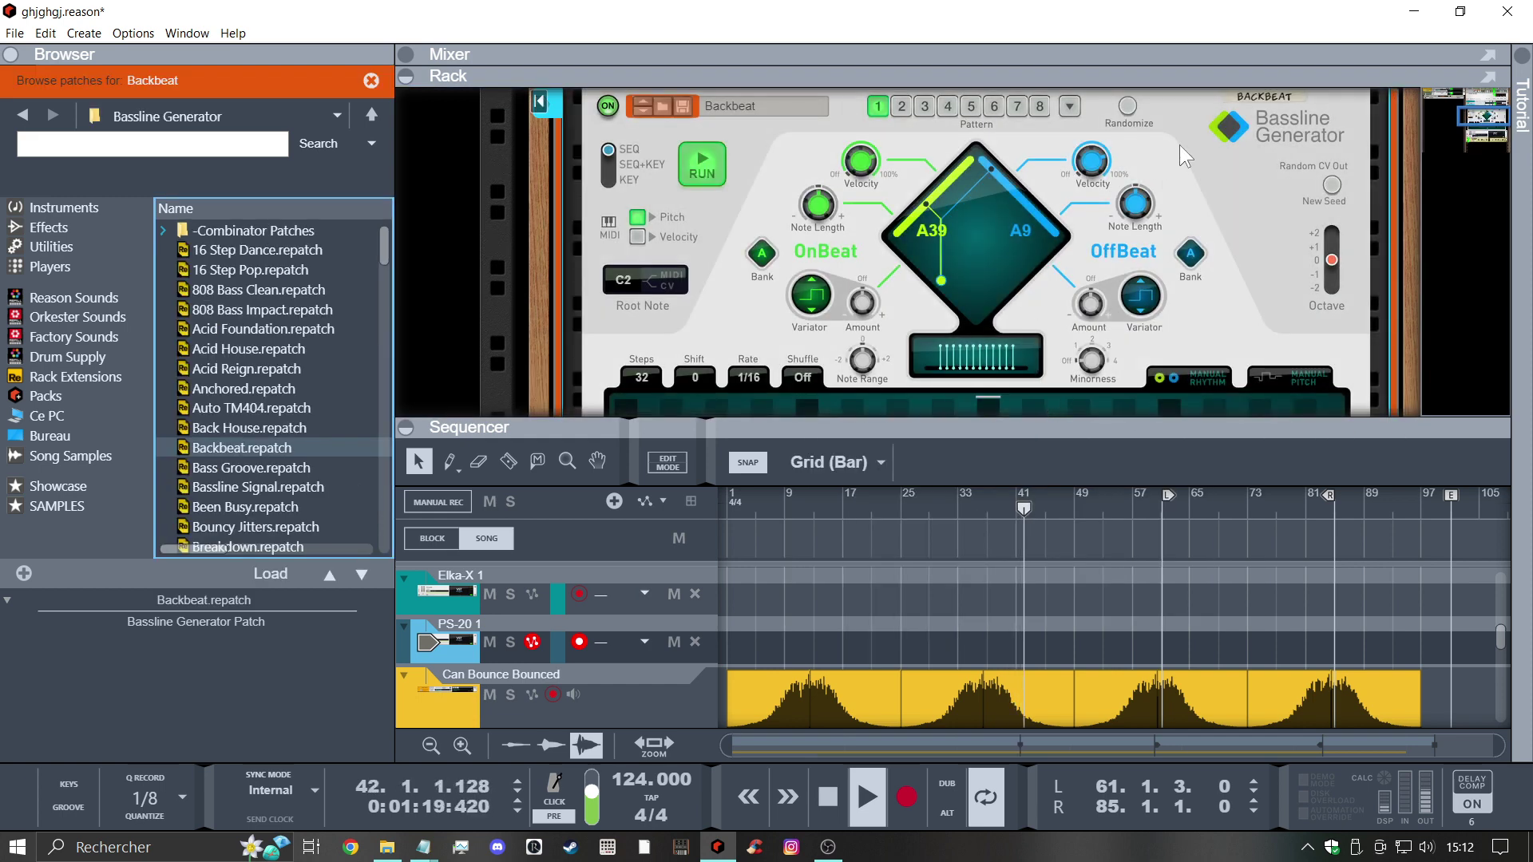
# Randomize the Bassline Generator's pattern to OnBeat B25 and OffBeat A50
pyautogui.click(1075, 276)
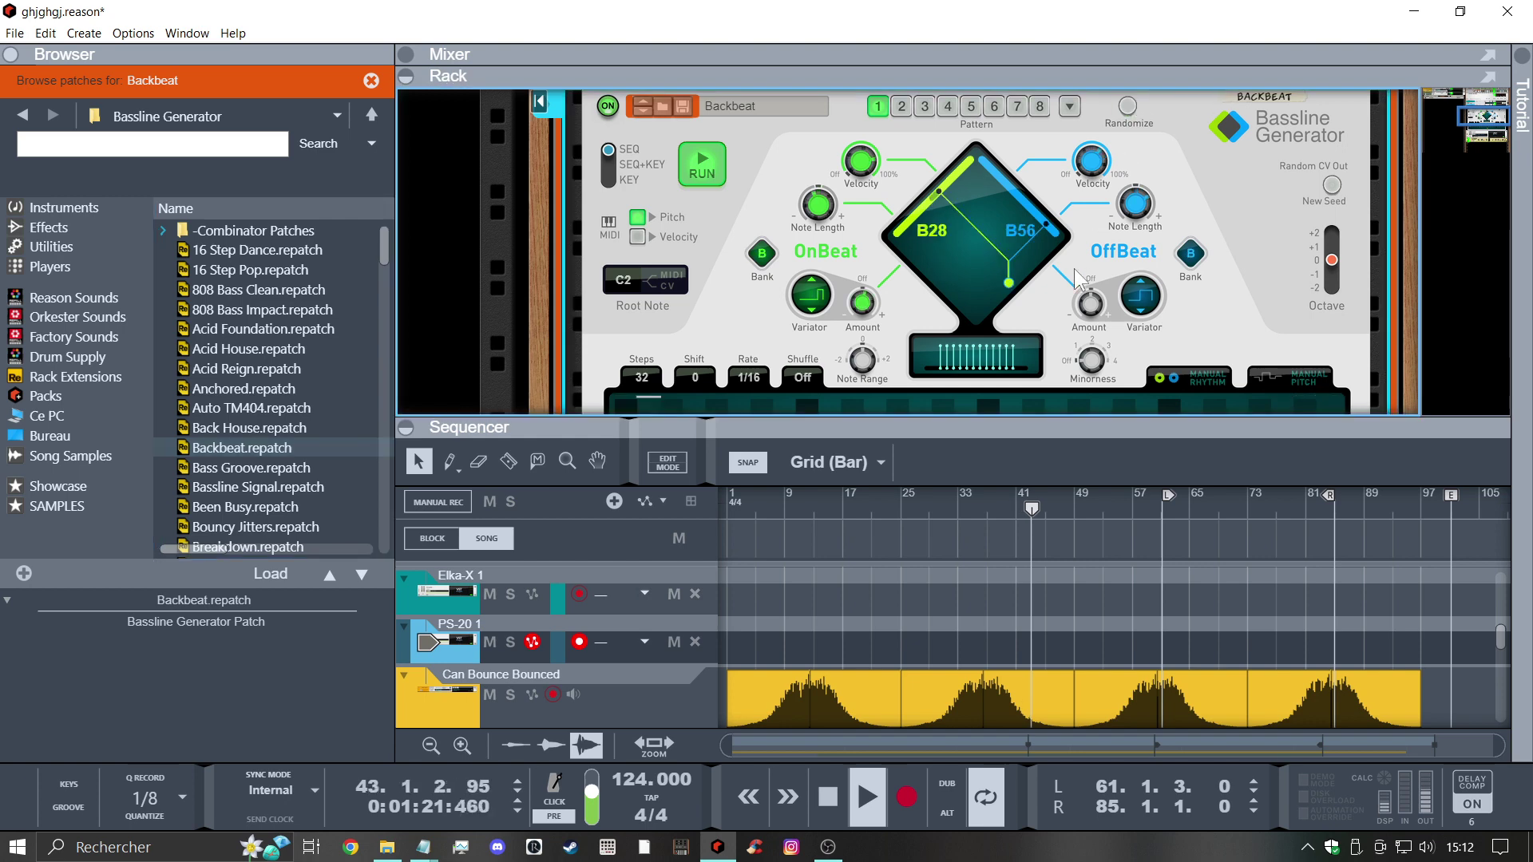
pyautogui.click(1127, 106)
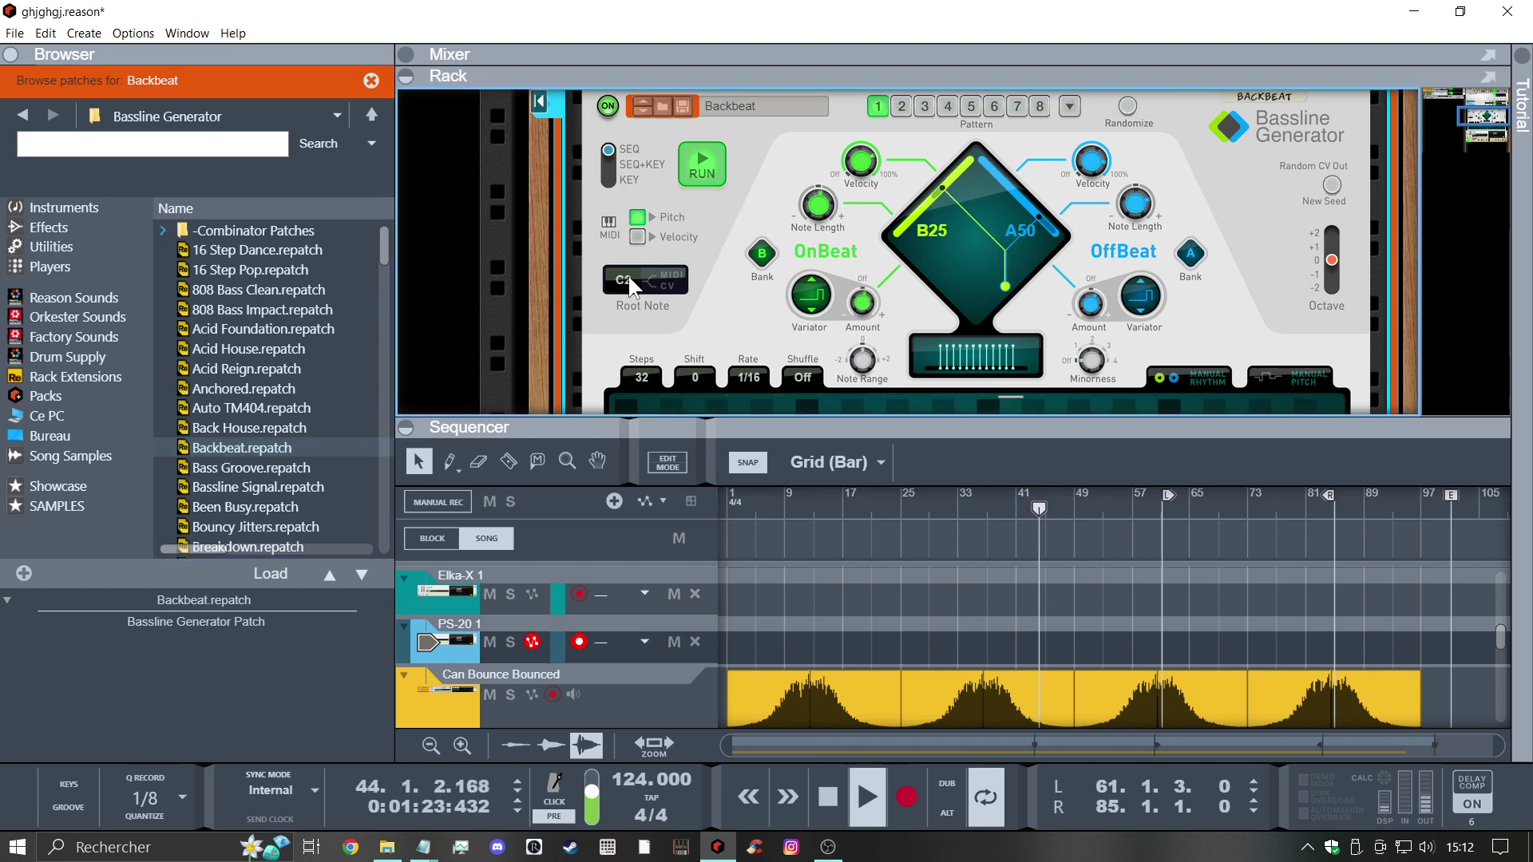
pyautogui.scroll(-2, 630, 276)
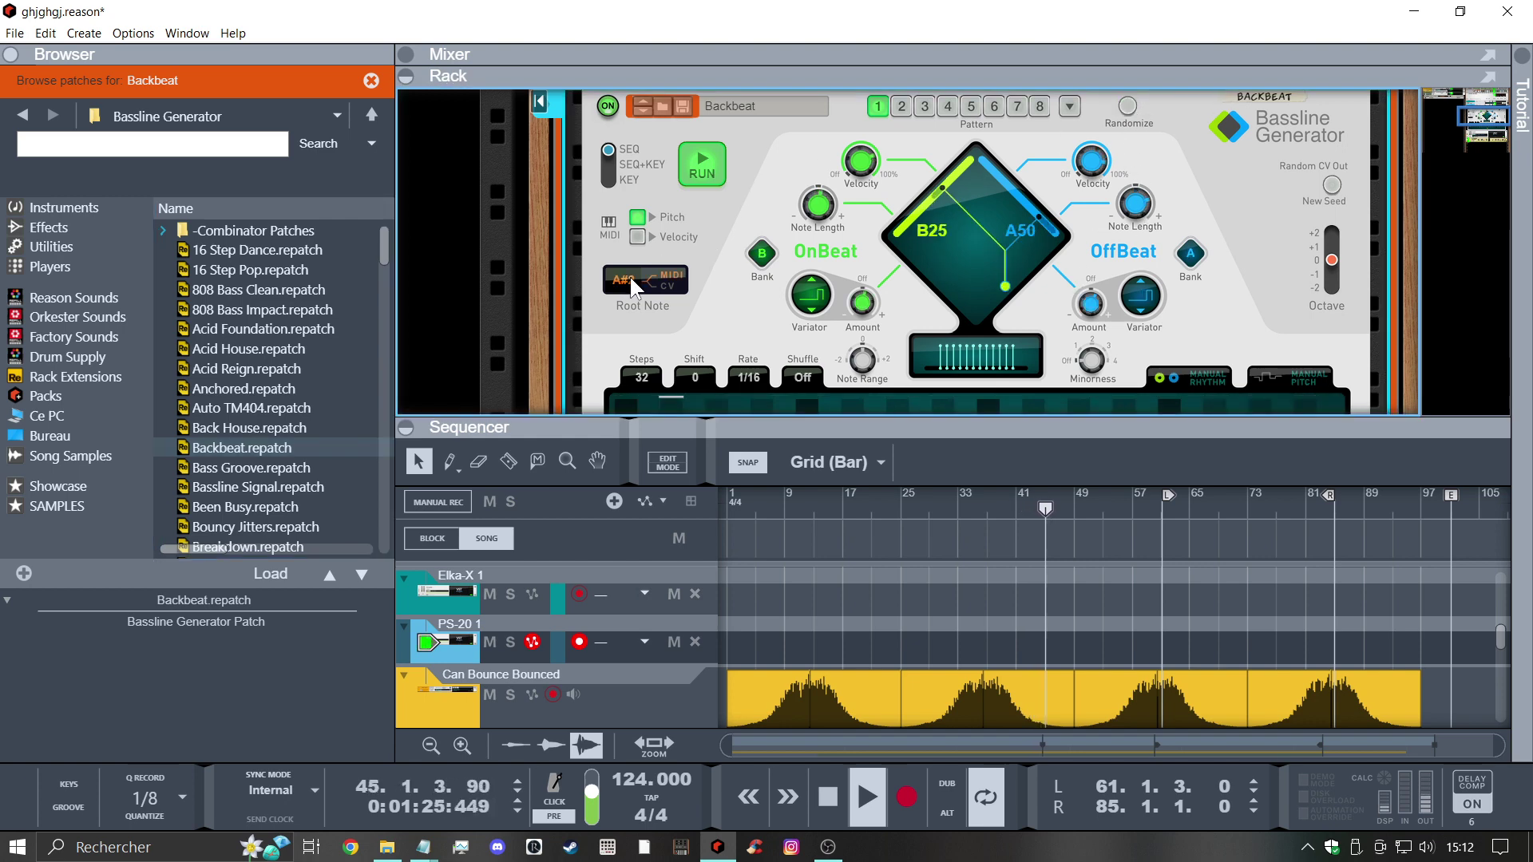
pyautogui.scroll(1, 630, 276)
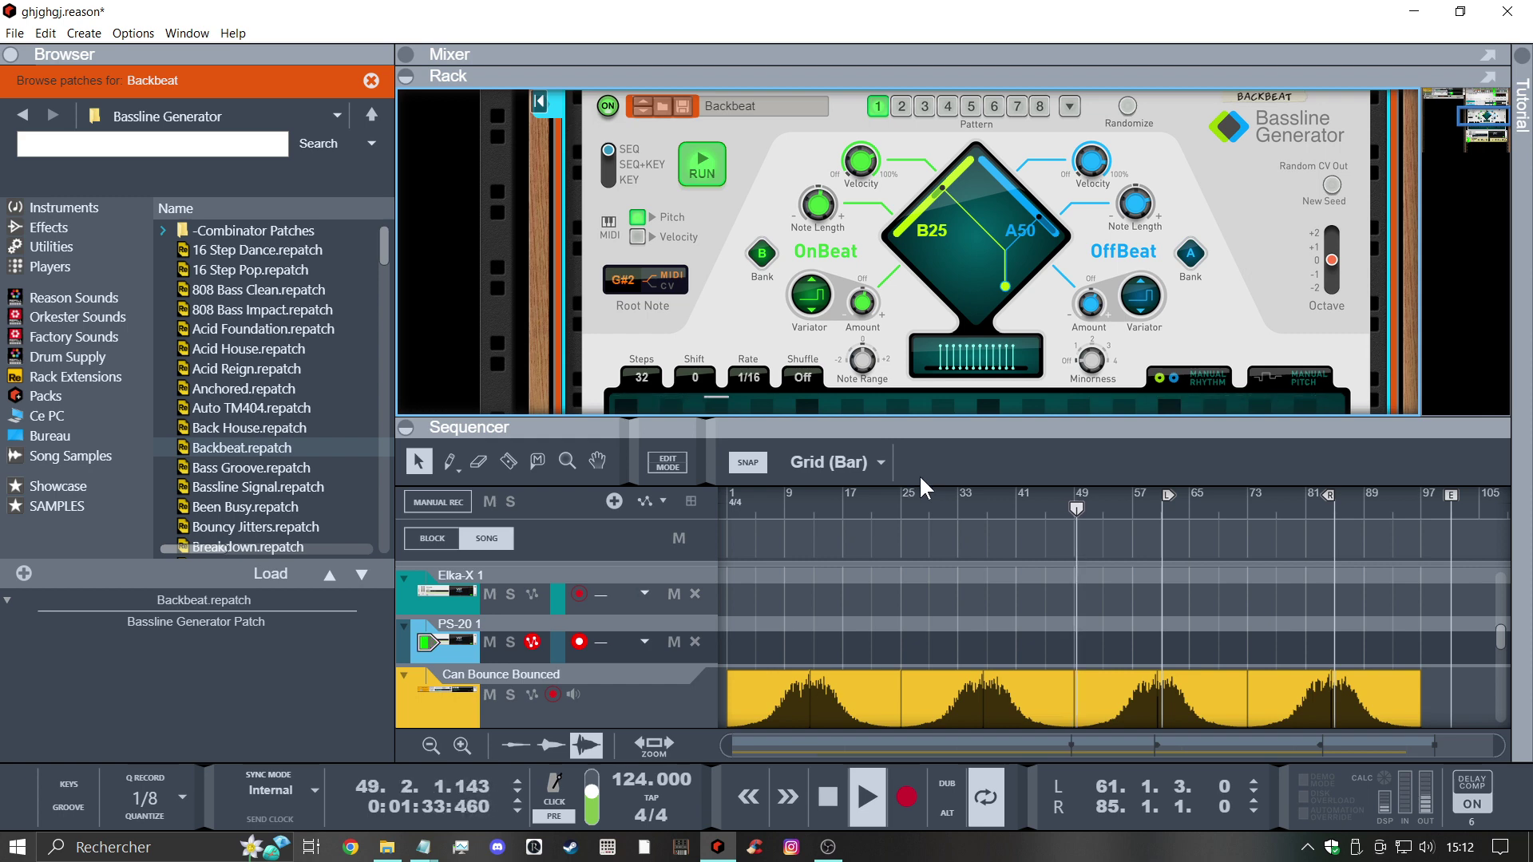
# Enlarge the rack view, switch off the Bassline Generator's MIDI pitch control and set its root note to B2
pyautogui.moveTo(926, 419); pyautogui.dragTo(990, 855)
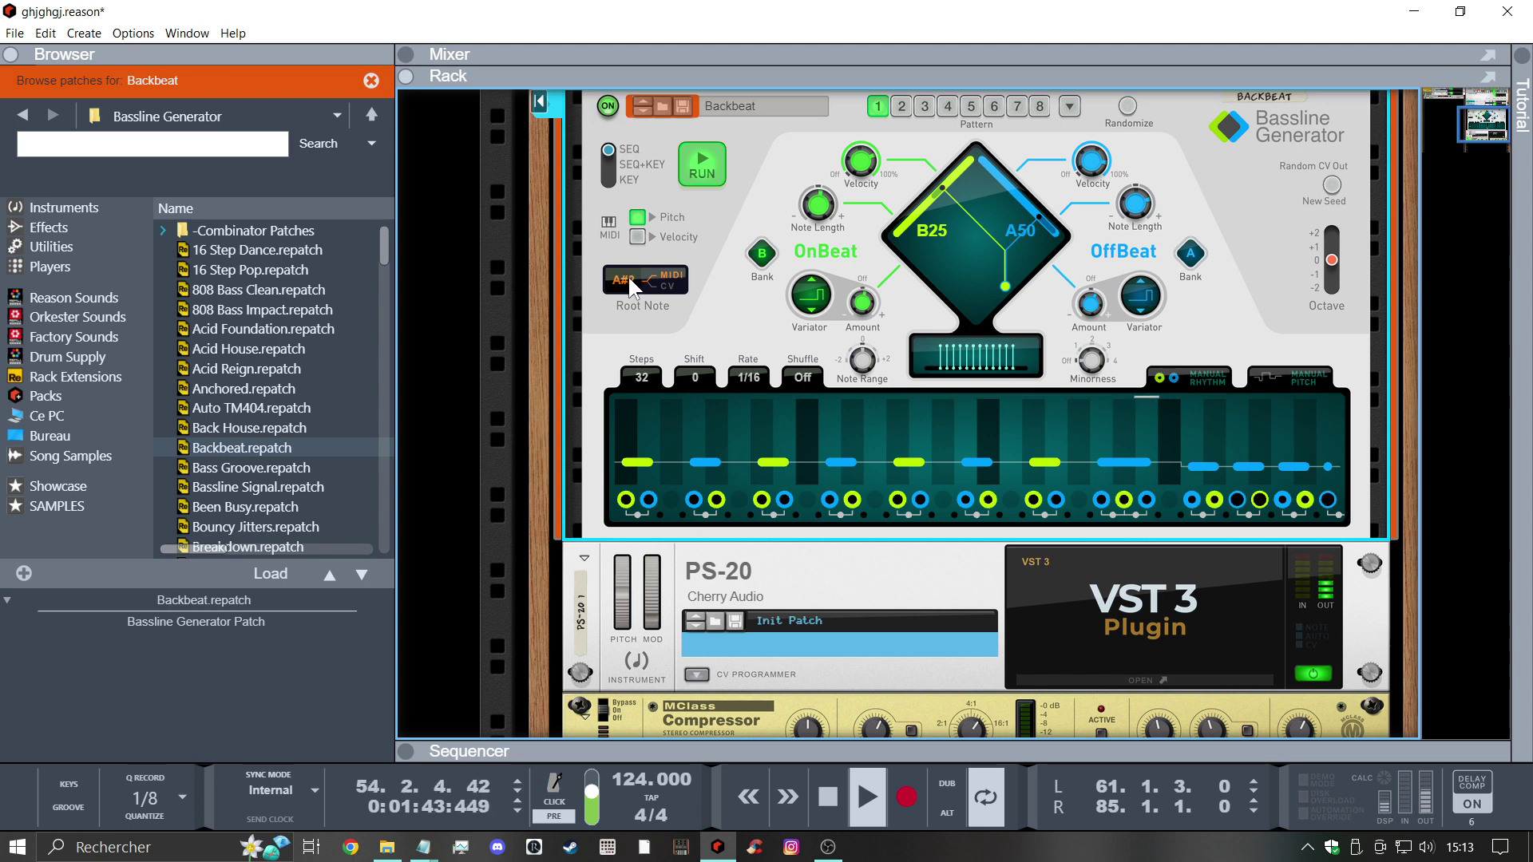
pyautogui.click(637, 217)
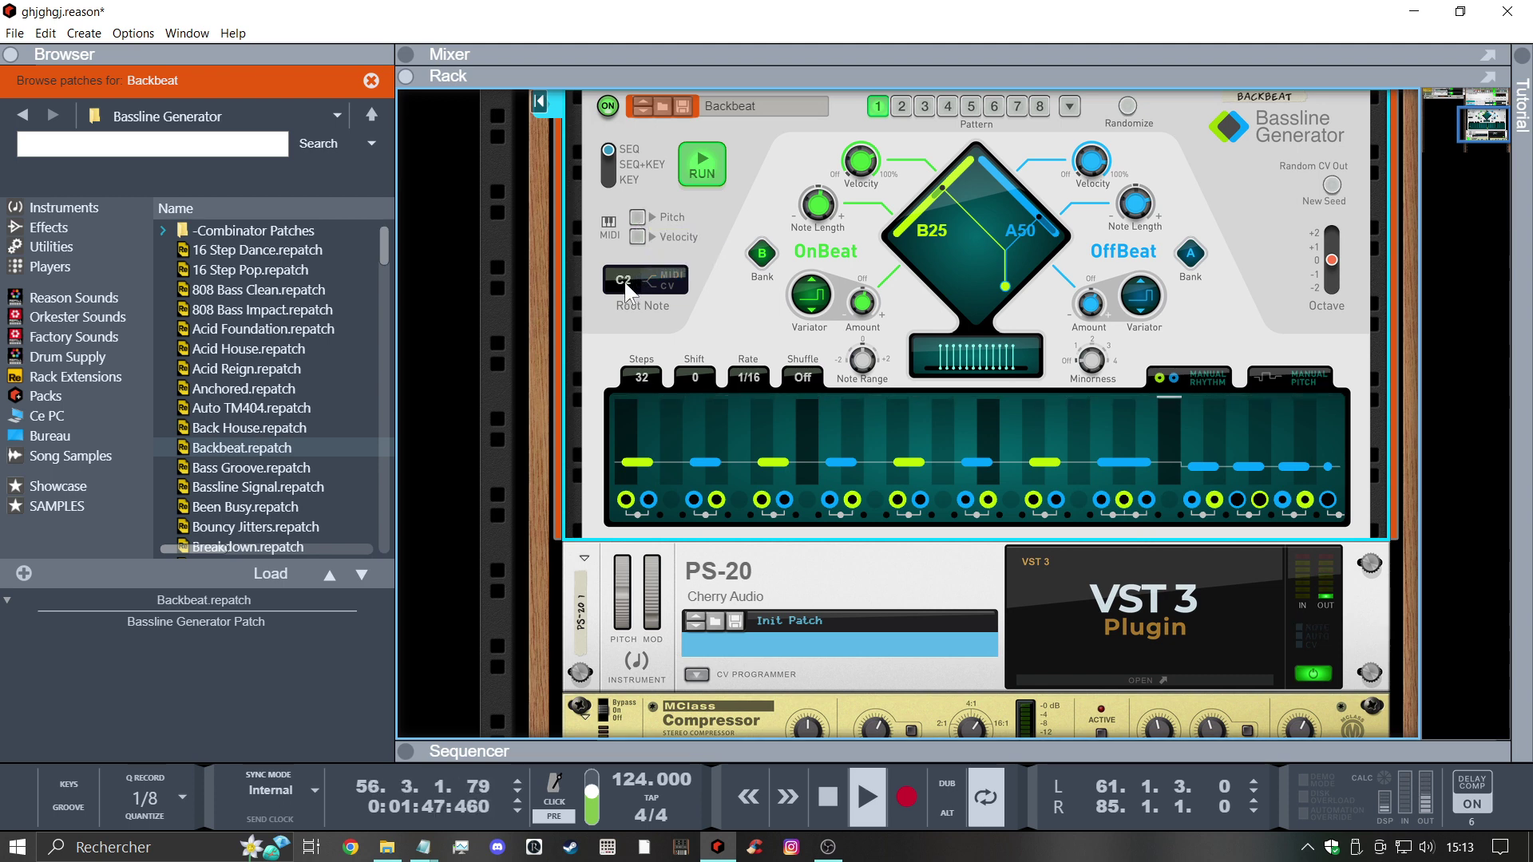
pyautogui.moveTo(626, 286); pyautogui.dragTo(624, 232)
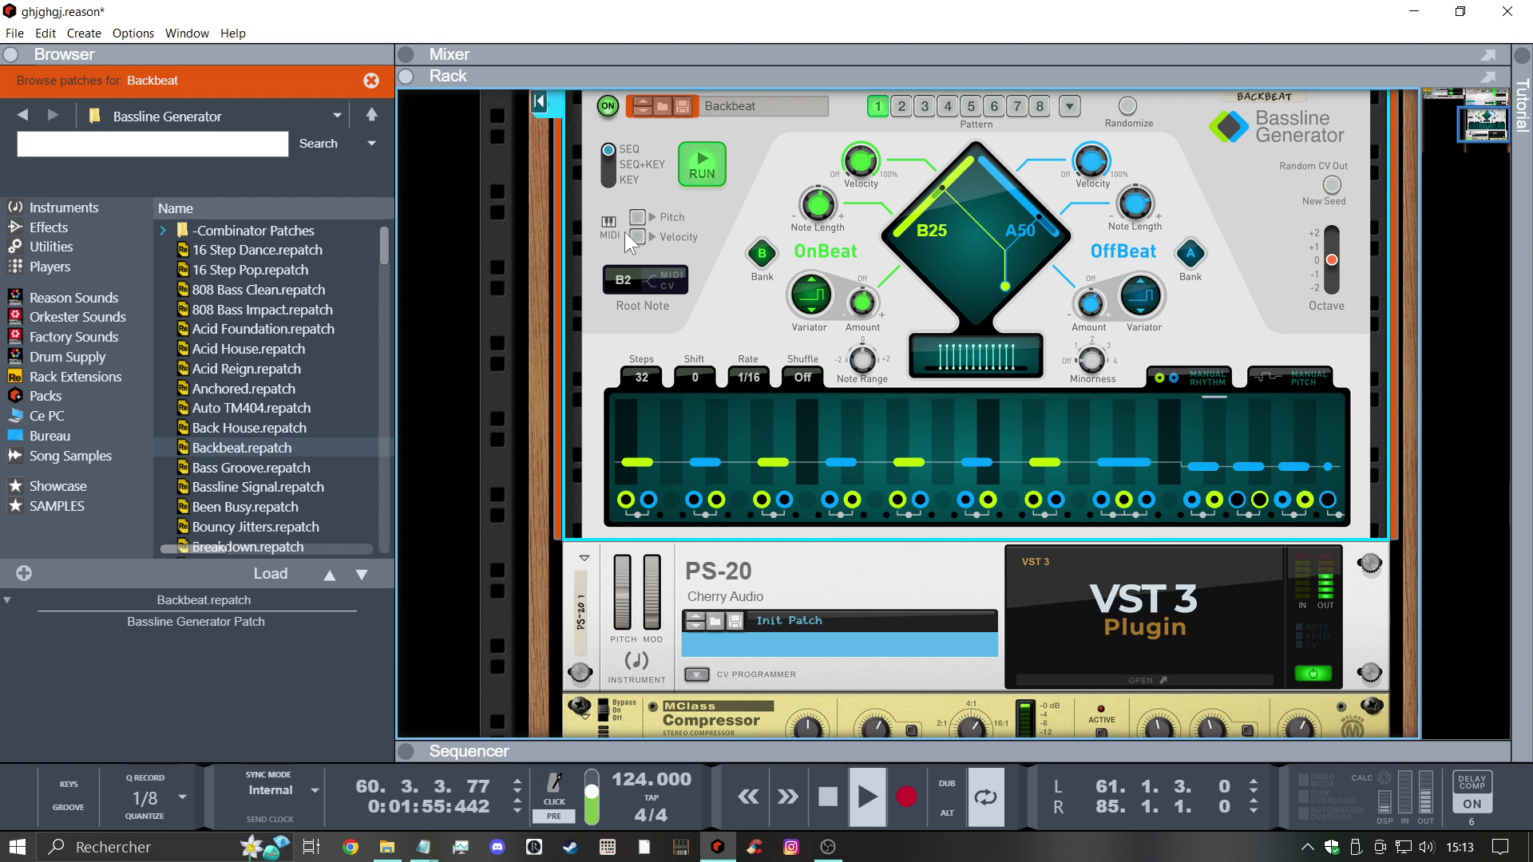
# Manually lower the pitches of the bassline's last steps and set the root note to D#2, keeping shuffle off
pyautogui.click(1204, 464)
pyautogui.moveTo(1203, 462)
pyautogui.mouseDown()
pyautogui.moveTo(1253, 464)
pyautogui.moveTo(1214, 461)
pyautogui.moveTo(1213, 480)
pyautogui.moveTo(1254, 485)
pyautogui.moveTo(1327, 464)
pyautogui.mouseUp()
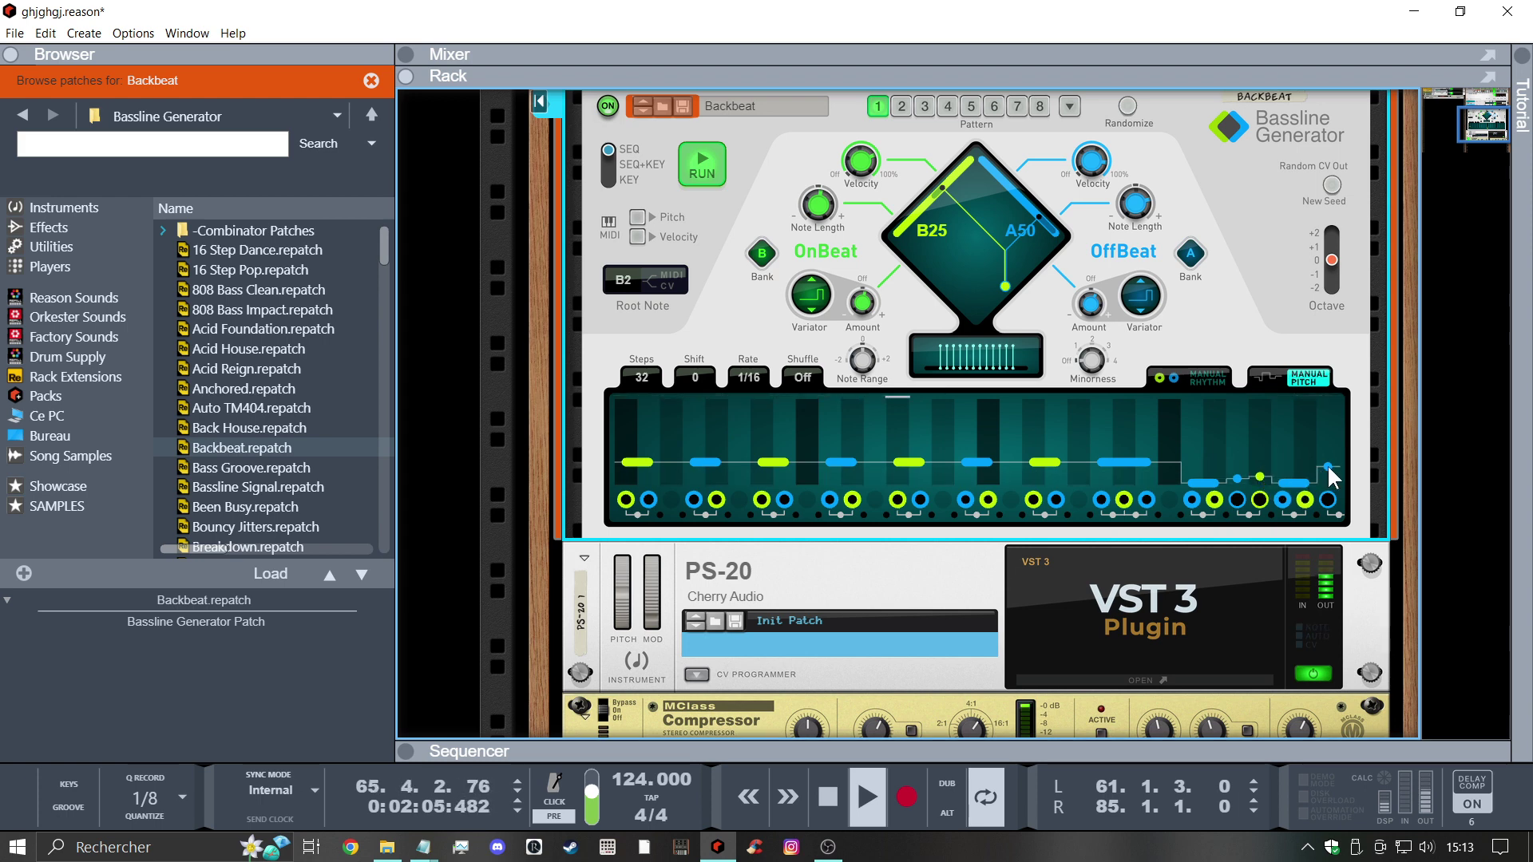
pyautogui.moveTo(627, 277); pyautogui.dragTo(627, 314)
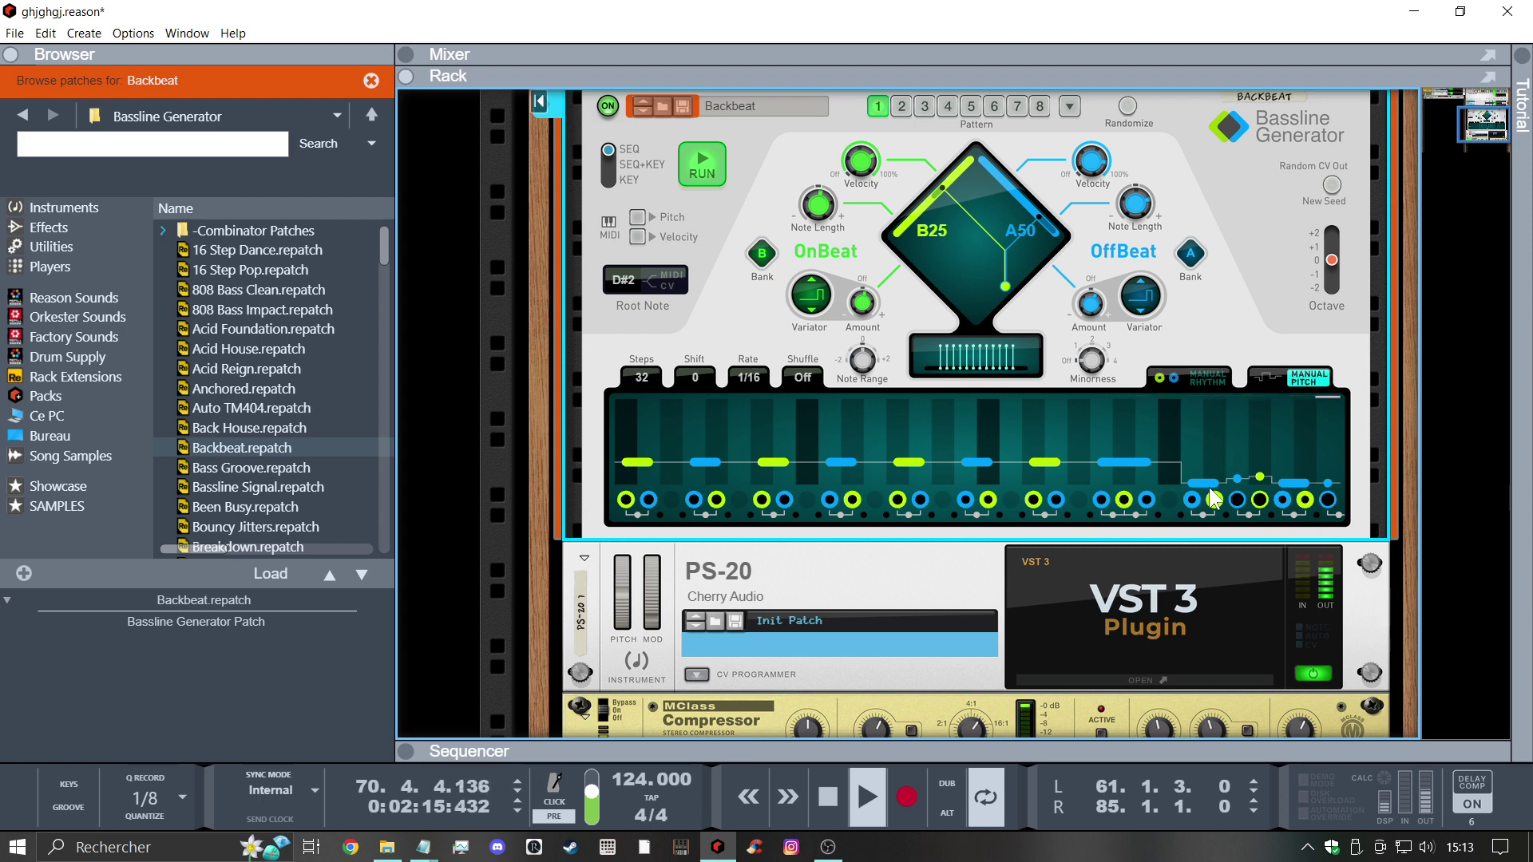
pyautogui.moveTo(808, 379); pyautogui.dragTo(807, 361)
pyautogui.moveTo(805, 376); pyautogui.dragTo(831, 533)
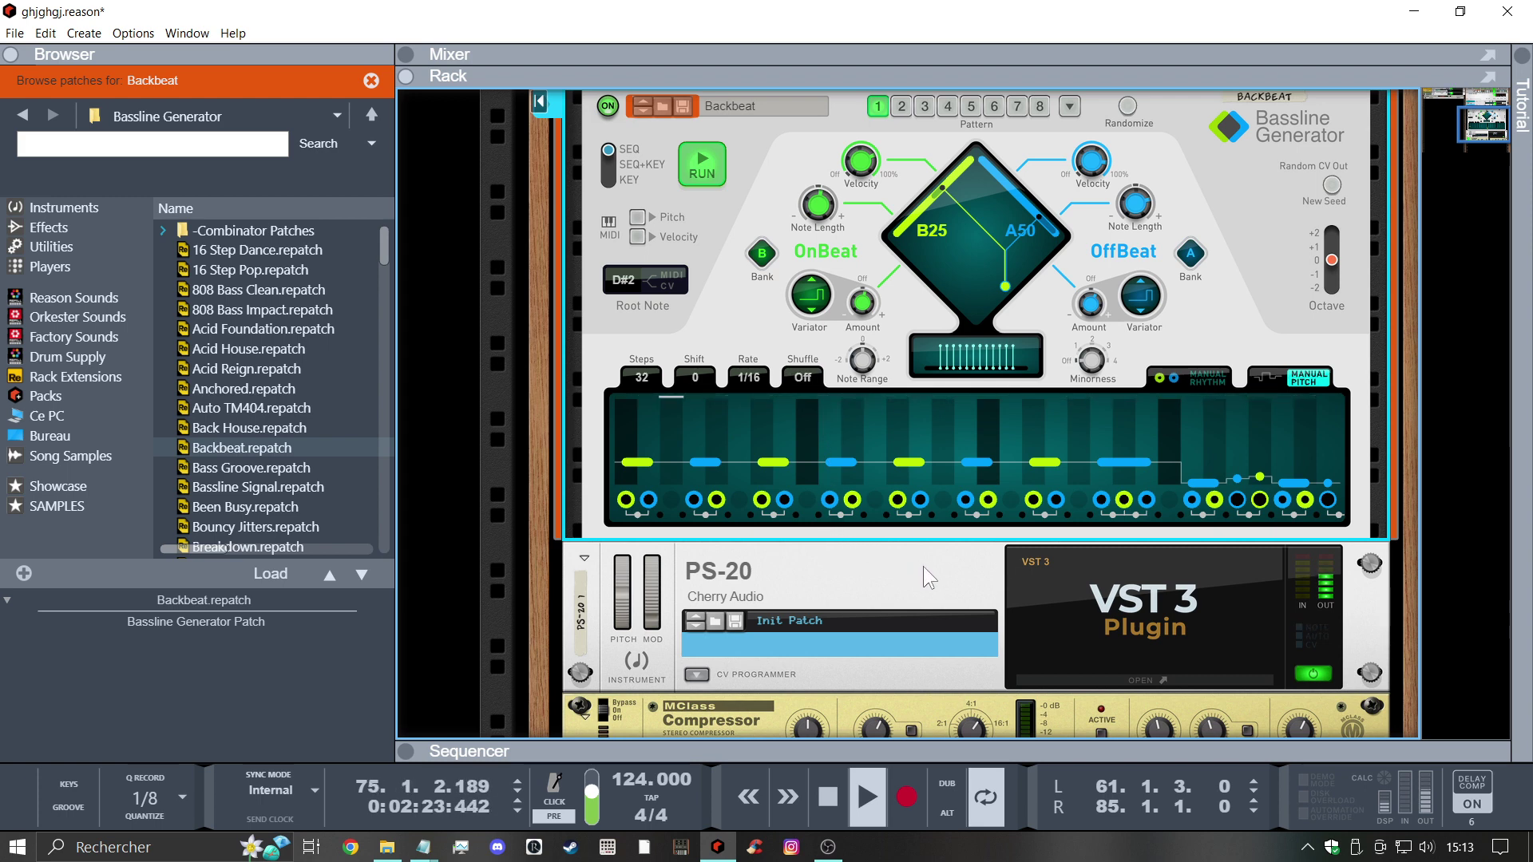
# Solo the PS-20 1 and Elka-X 1 mix channels
pyautogui.scroll(3, 869, 631)
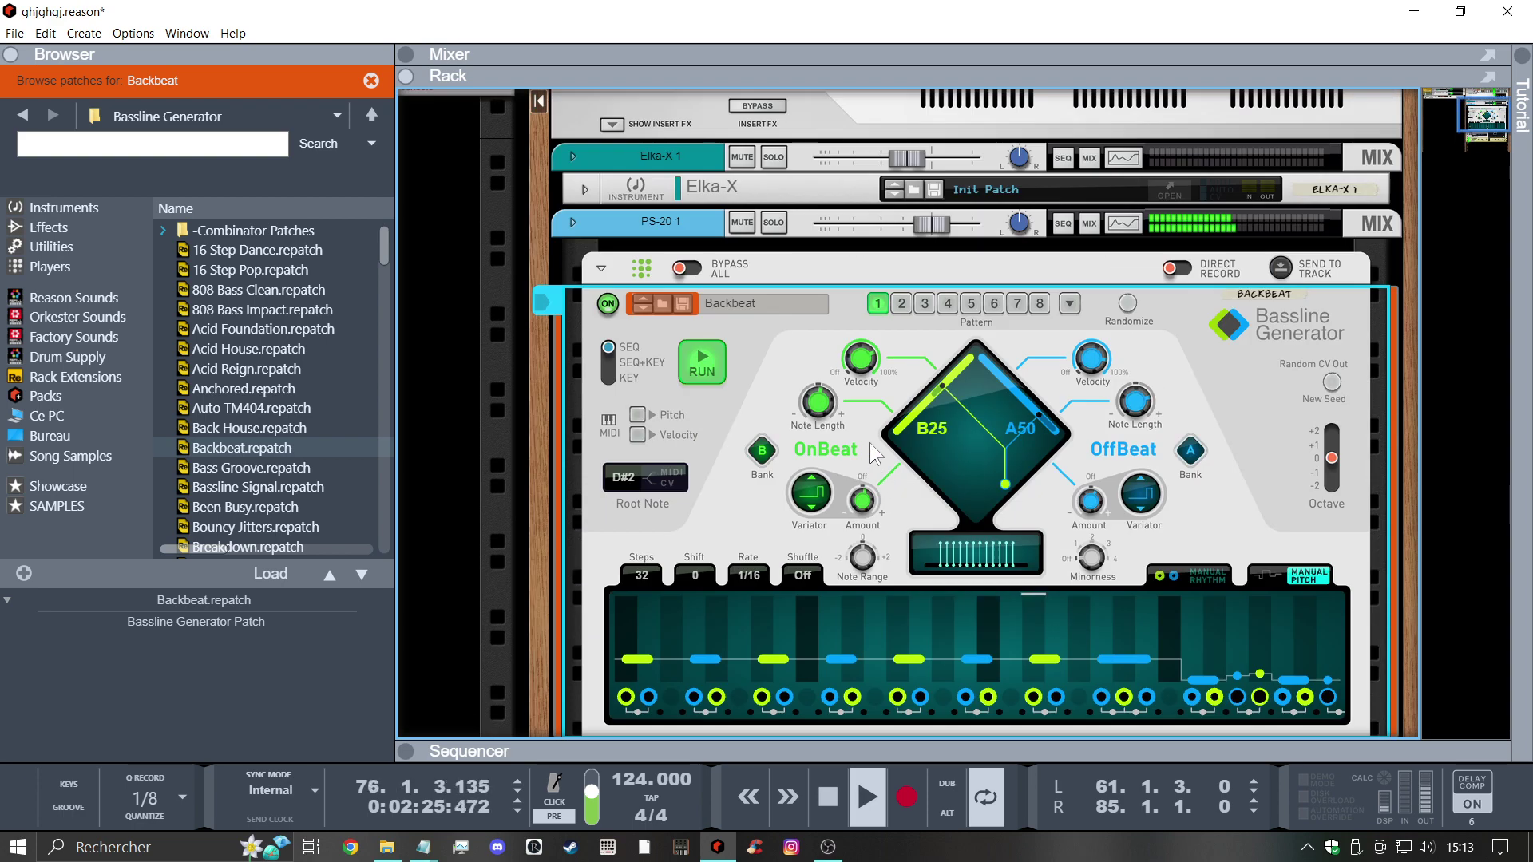
pyautogui.click(768, 227)
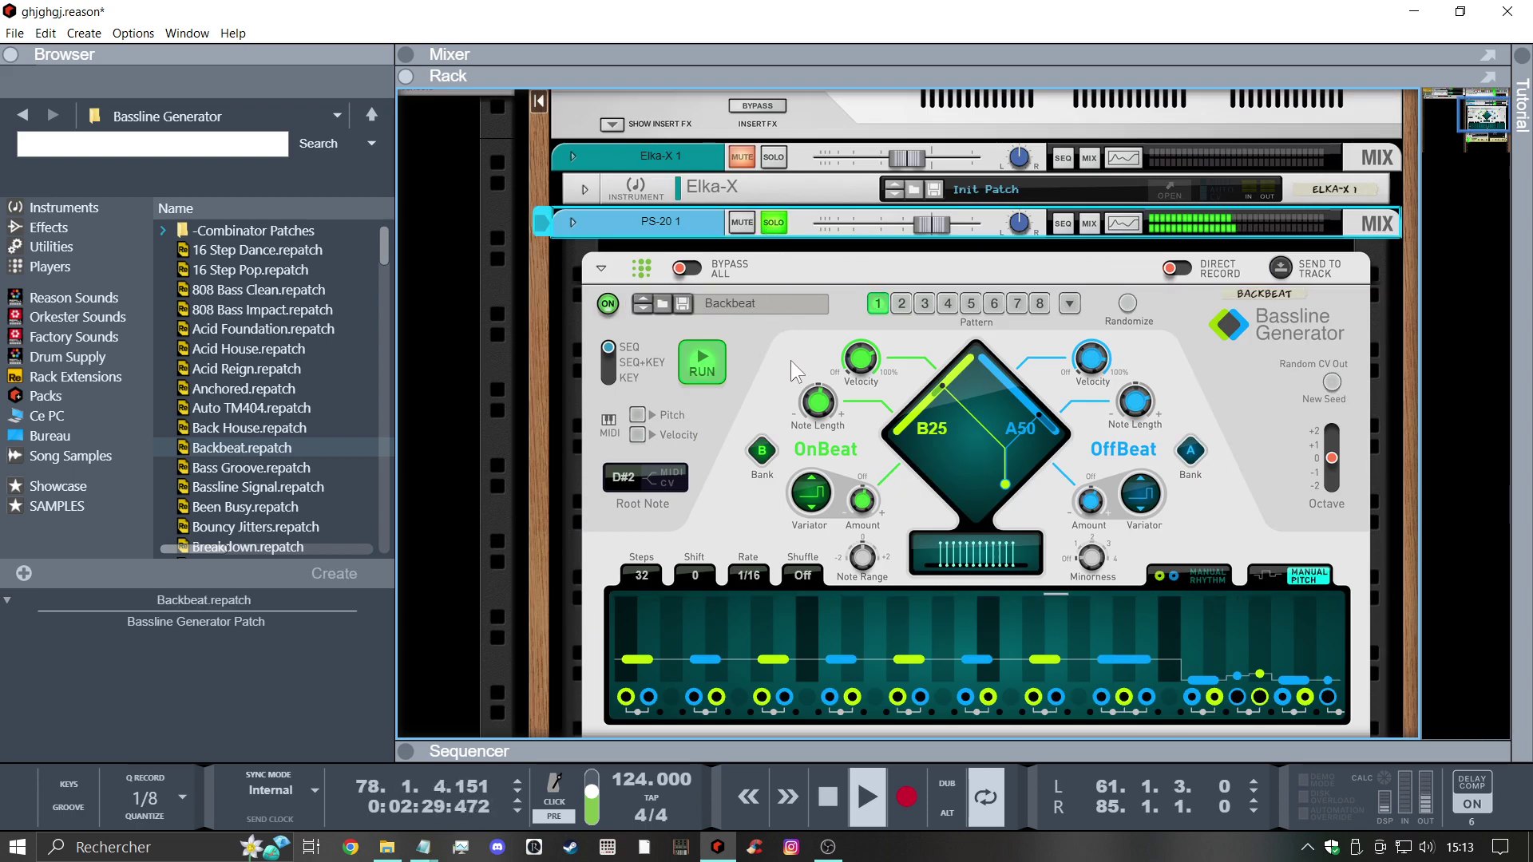
pyautogui.click(776, 159)
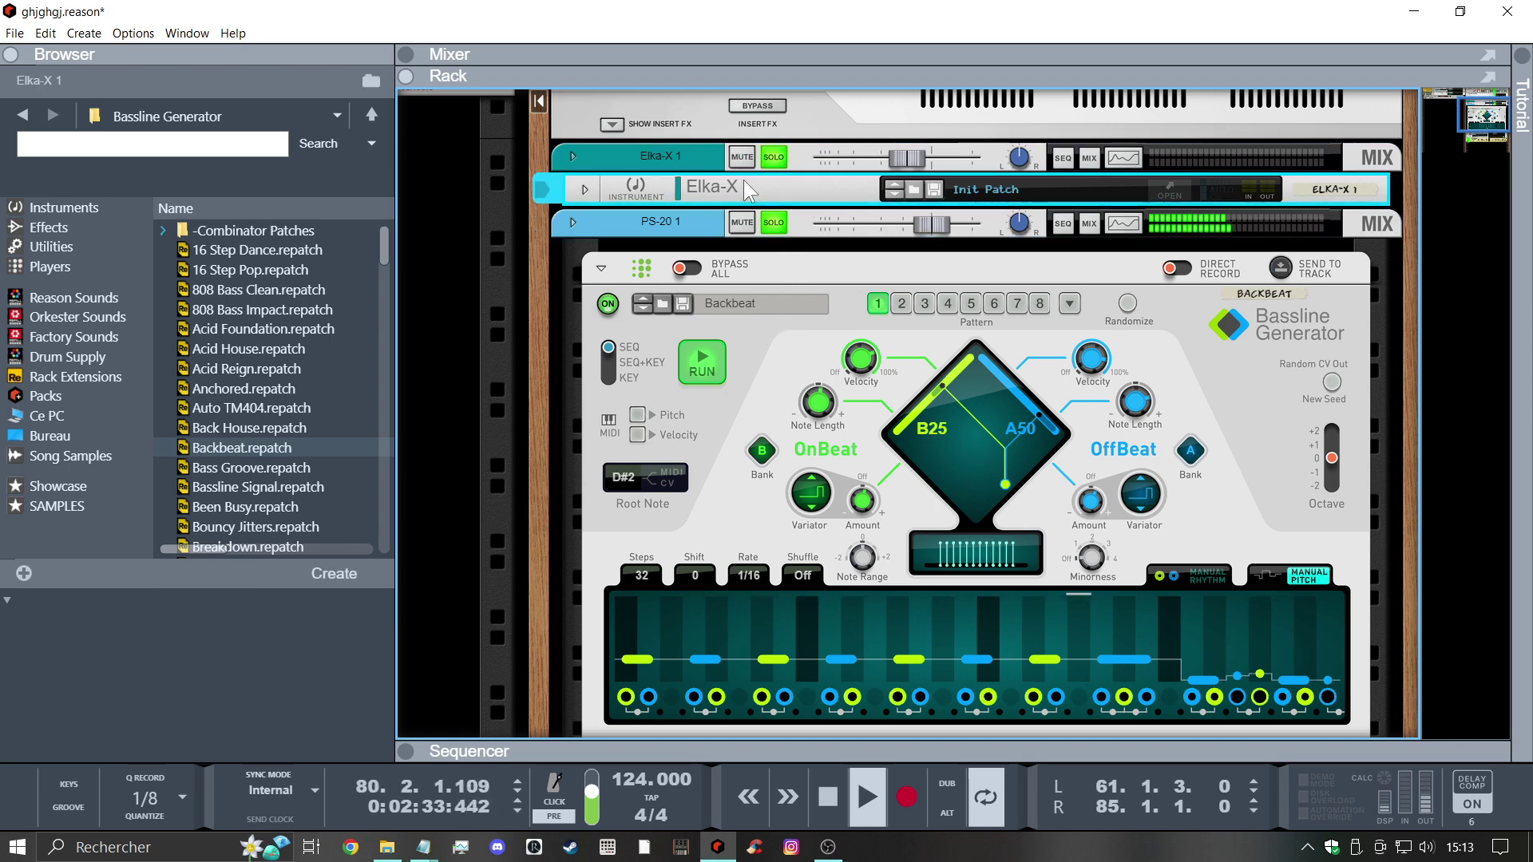
# Switch on the high-pass filter for Elka-X 1 in the Spectrum EQ and close the EQ window
pyautogui.click(1124, 158)
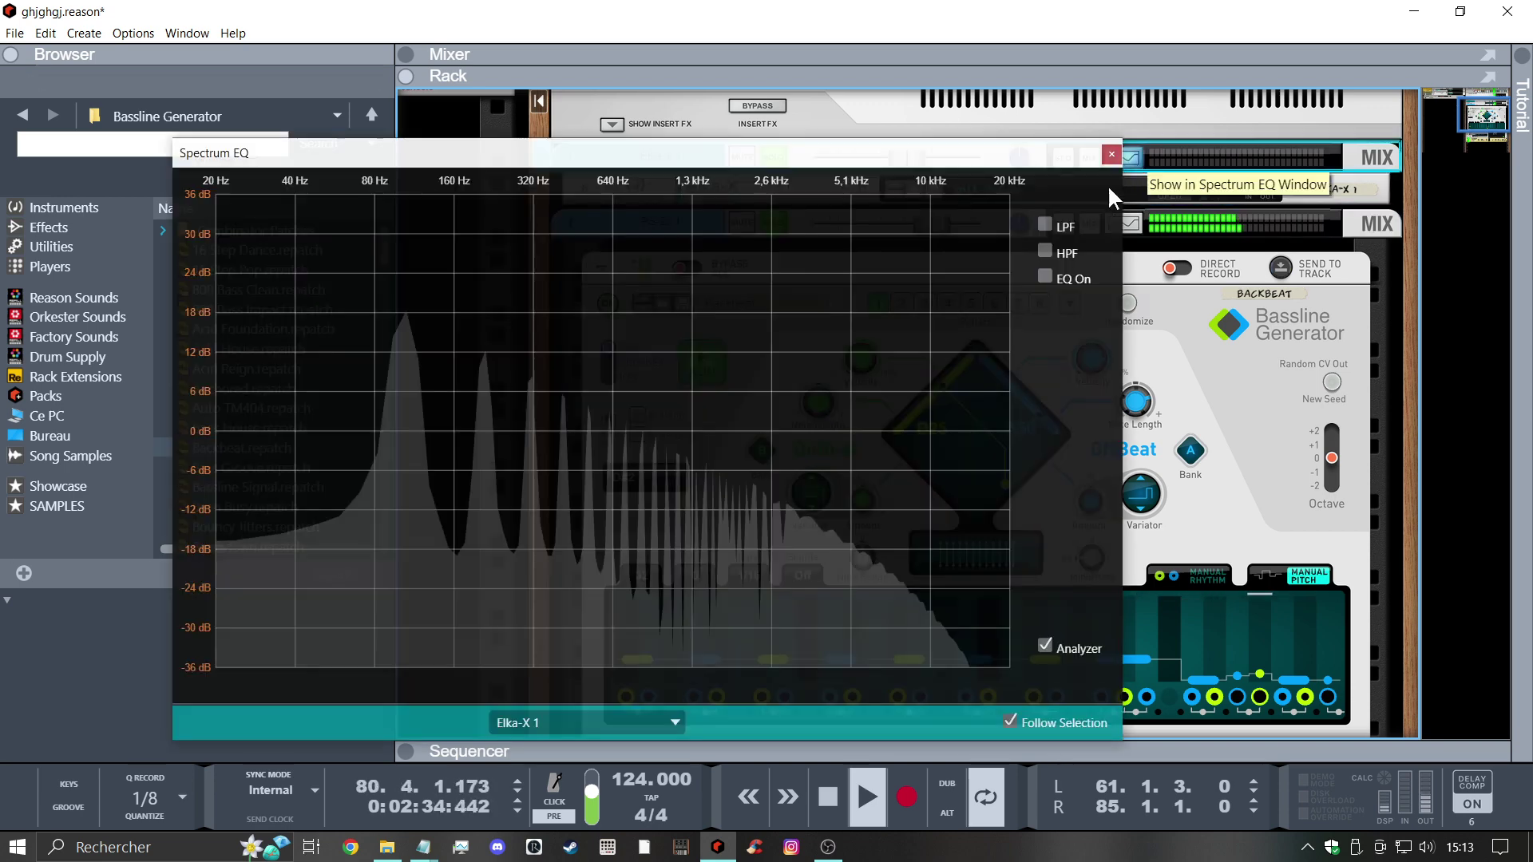
pyautogui.click(1043, 250)
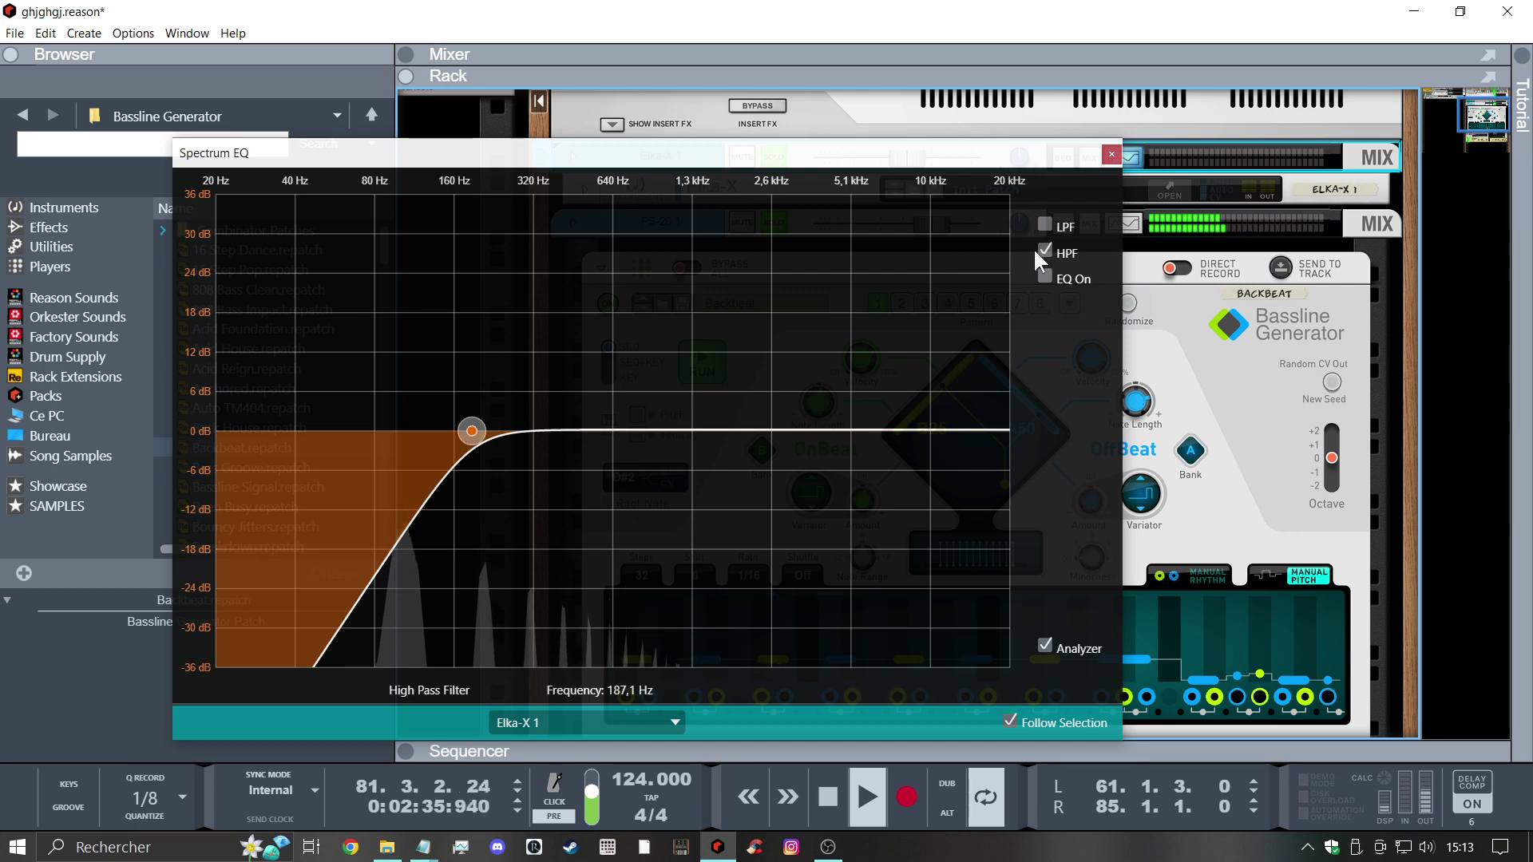
pyautogui.click(1118, 155)
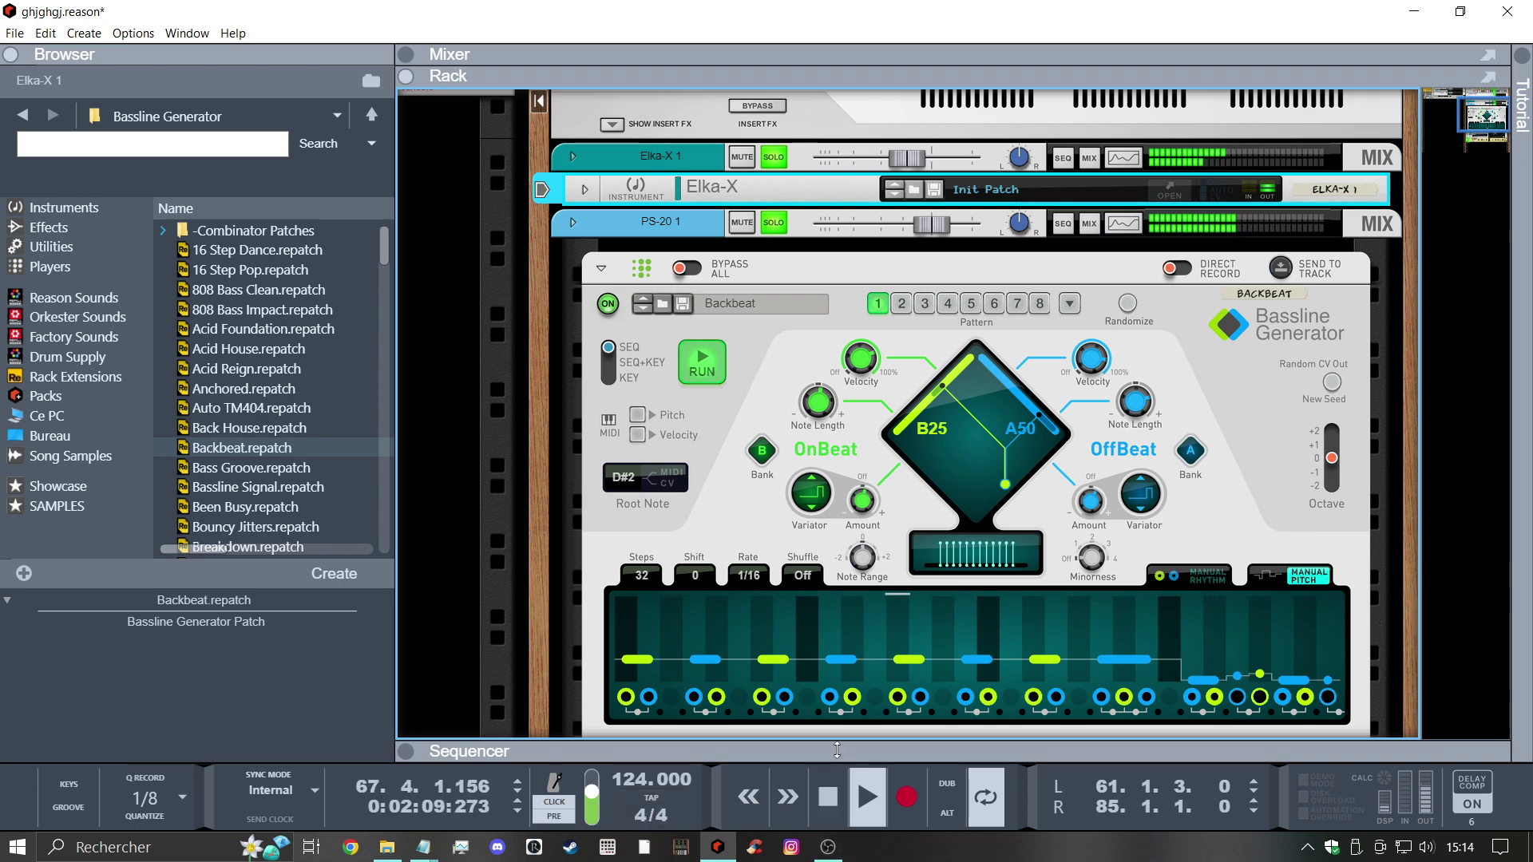
# Record a 12-bar melody clip on the Elka-X 1 track from bar 71 and open it for note editing
pyautogui.press('F7')
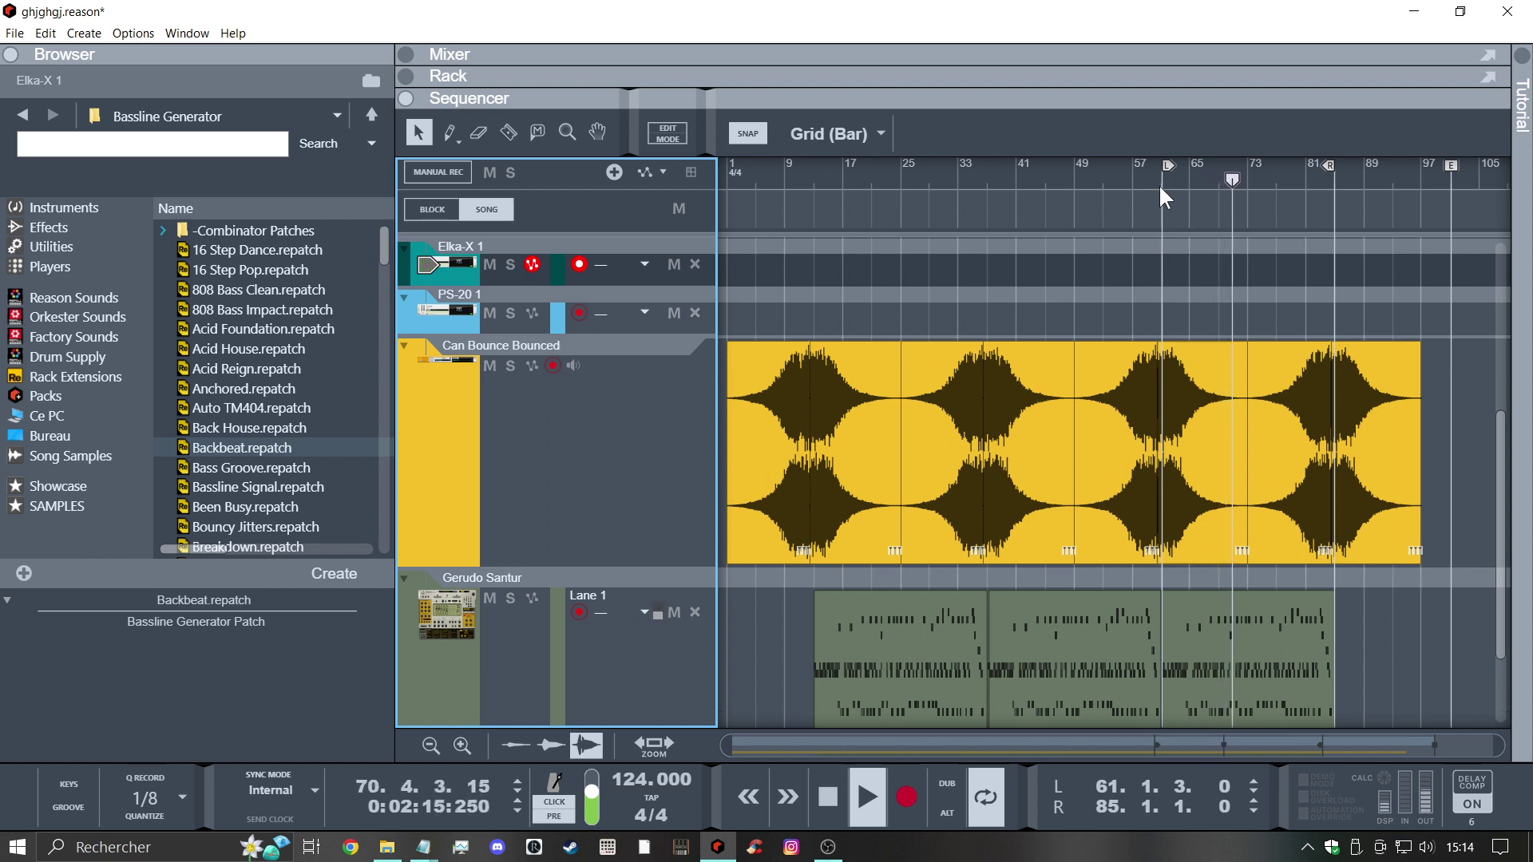
pyautogui.click(916, 786)
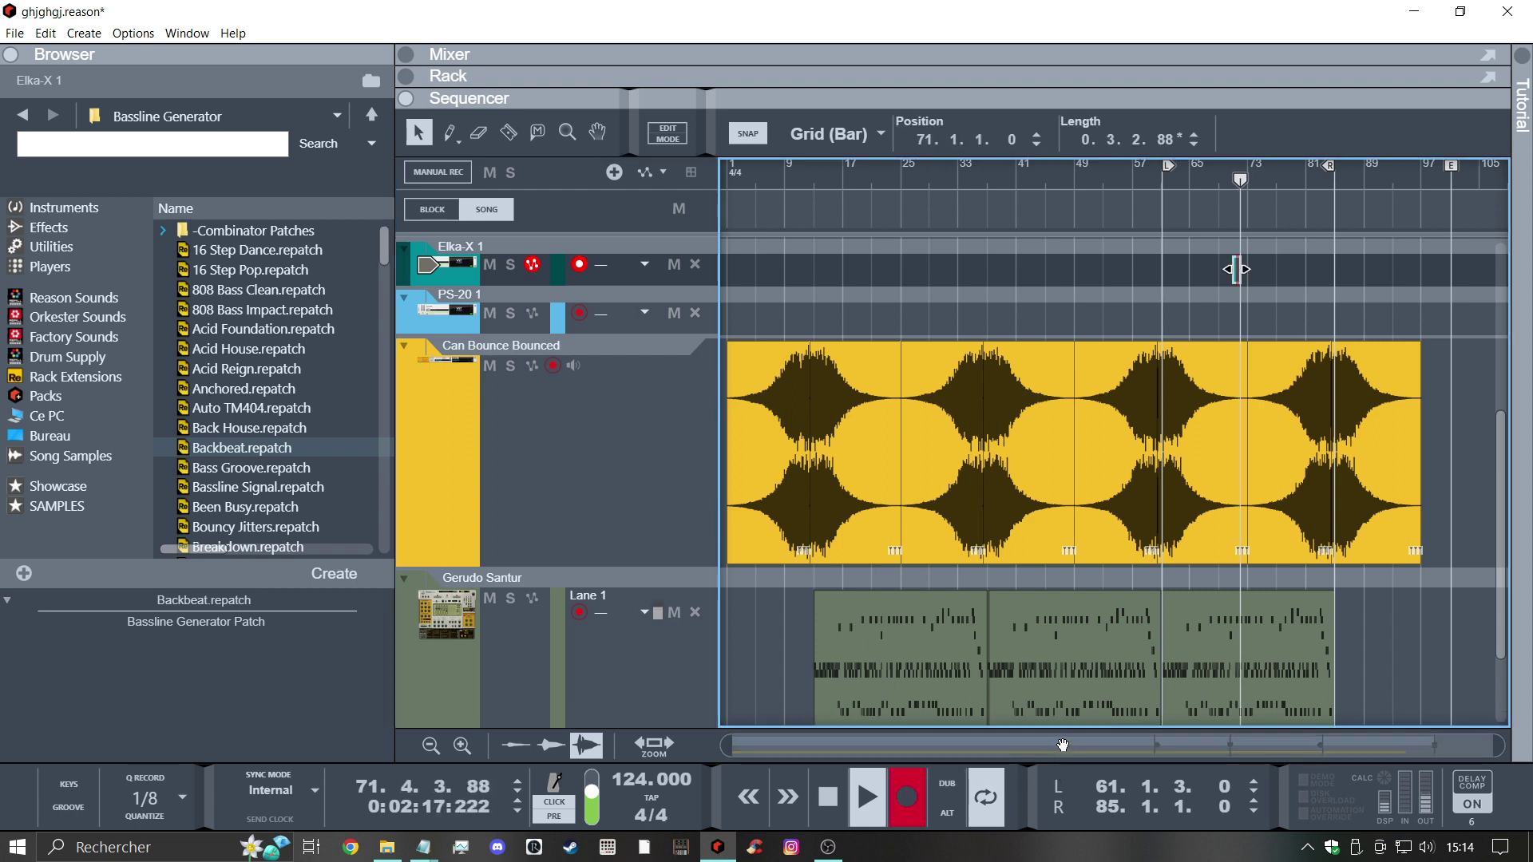
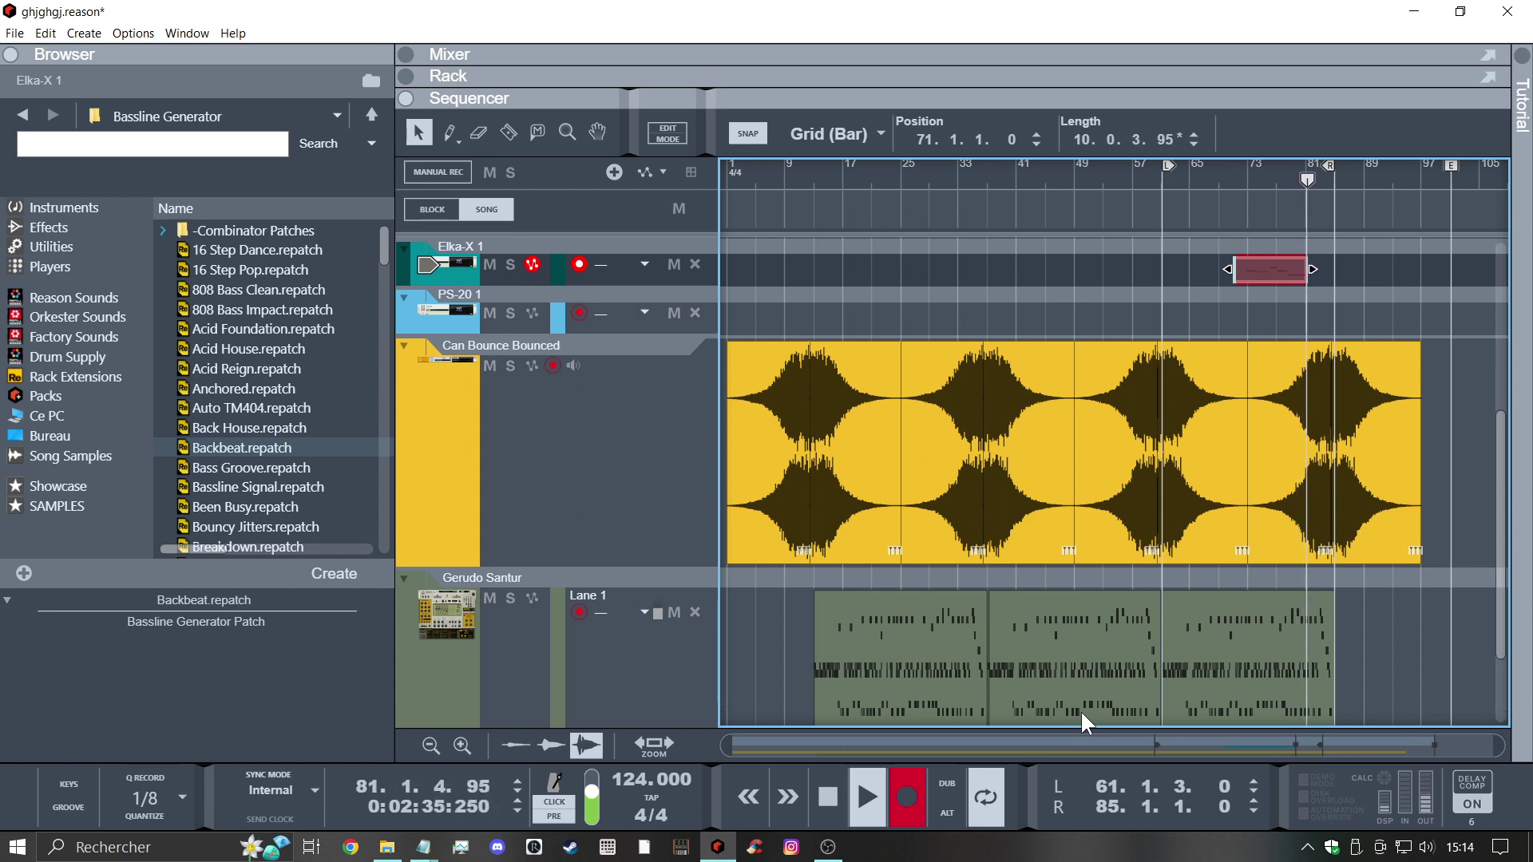
pyautogui.click(830, 789)
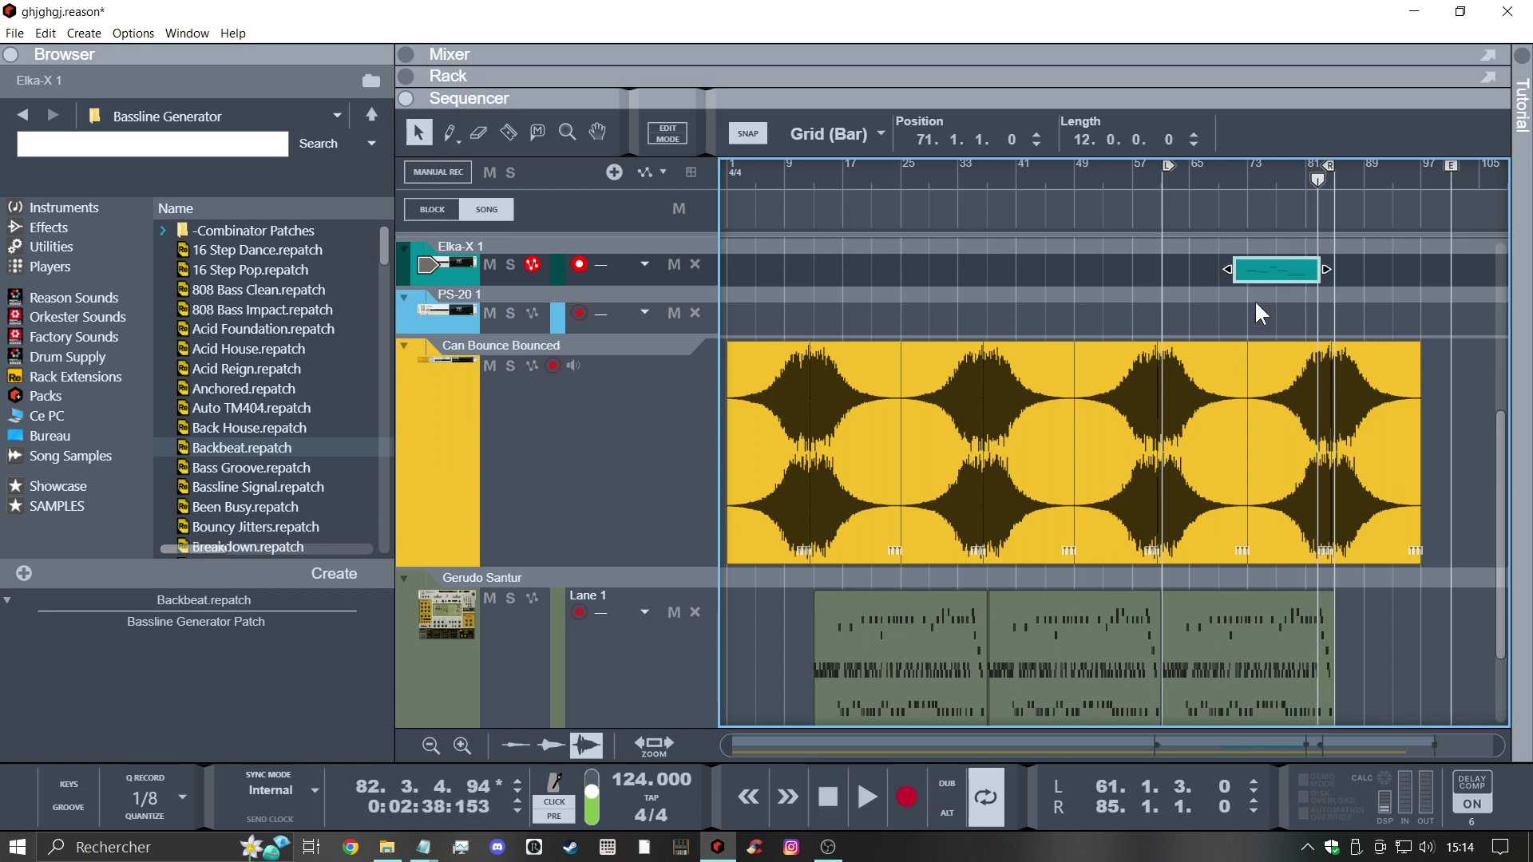
pyautogui.doubleClick(1269, 269)
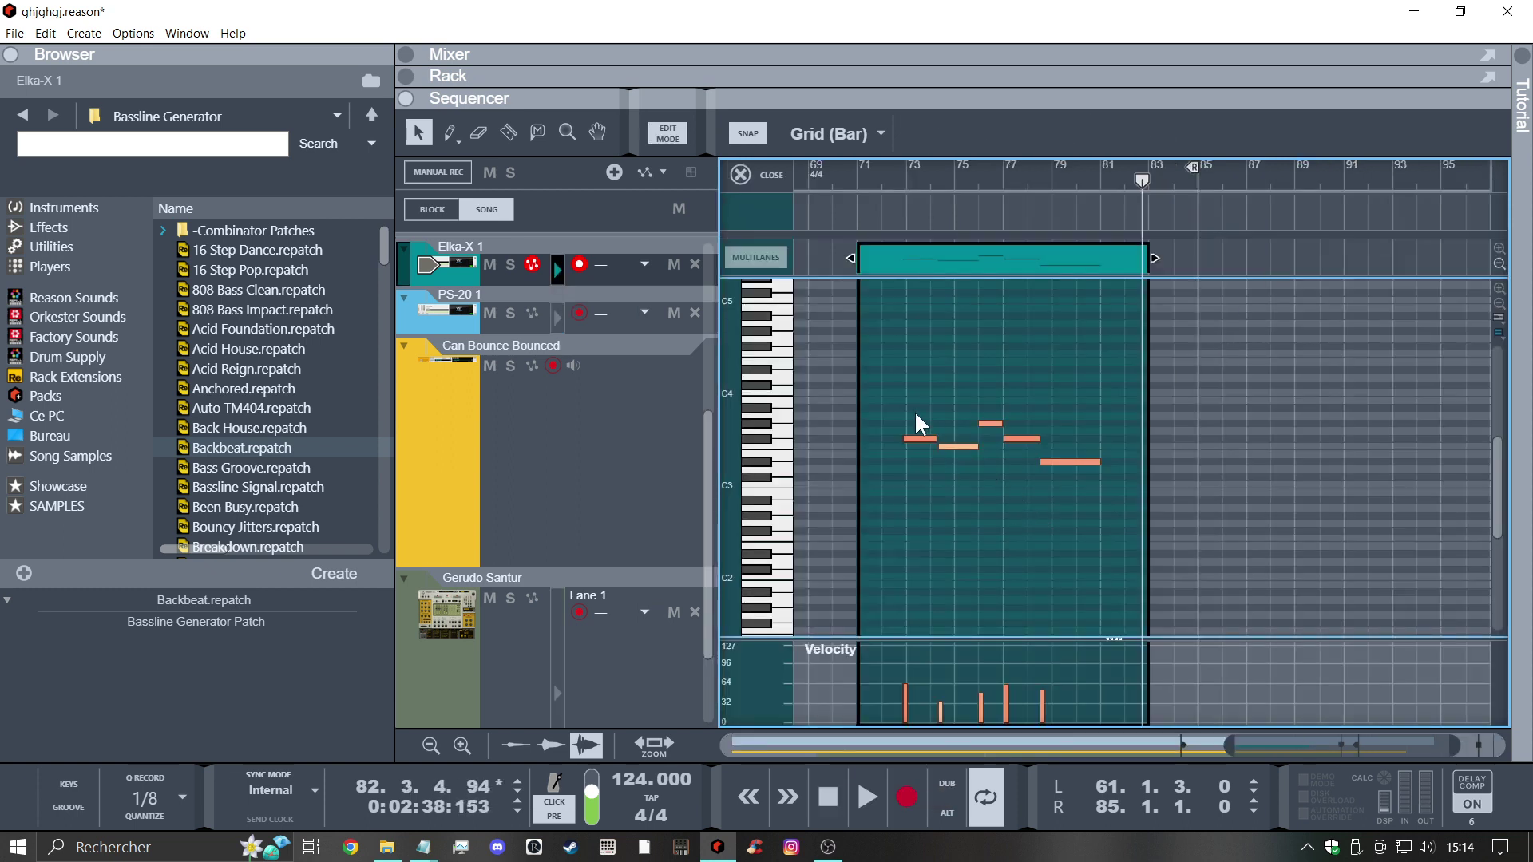
# Quantize the first note of the Elka-X 1 melody to the nearest bar, using Bar as the quantize value
pyautogui.click(918, 438)
pyautogui.click(176, 799)
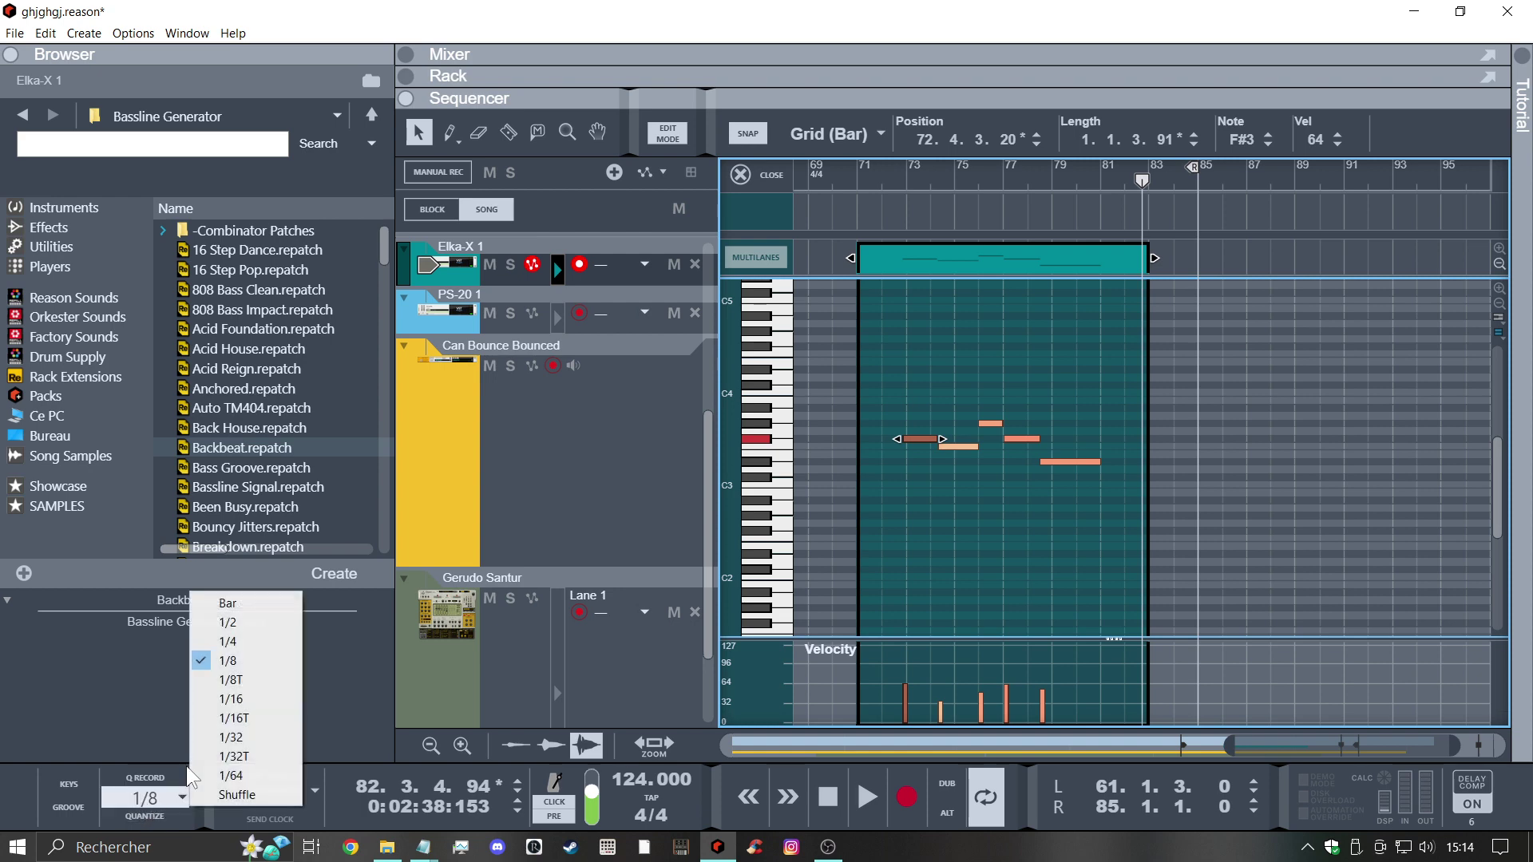
pyautogui.click(252, 602)
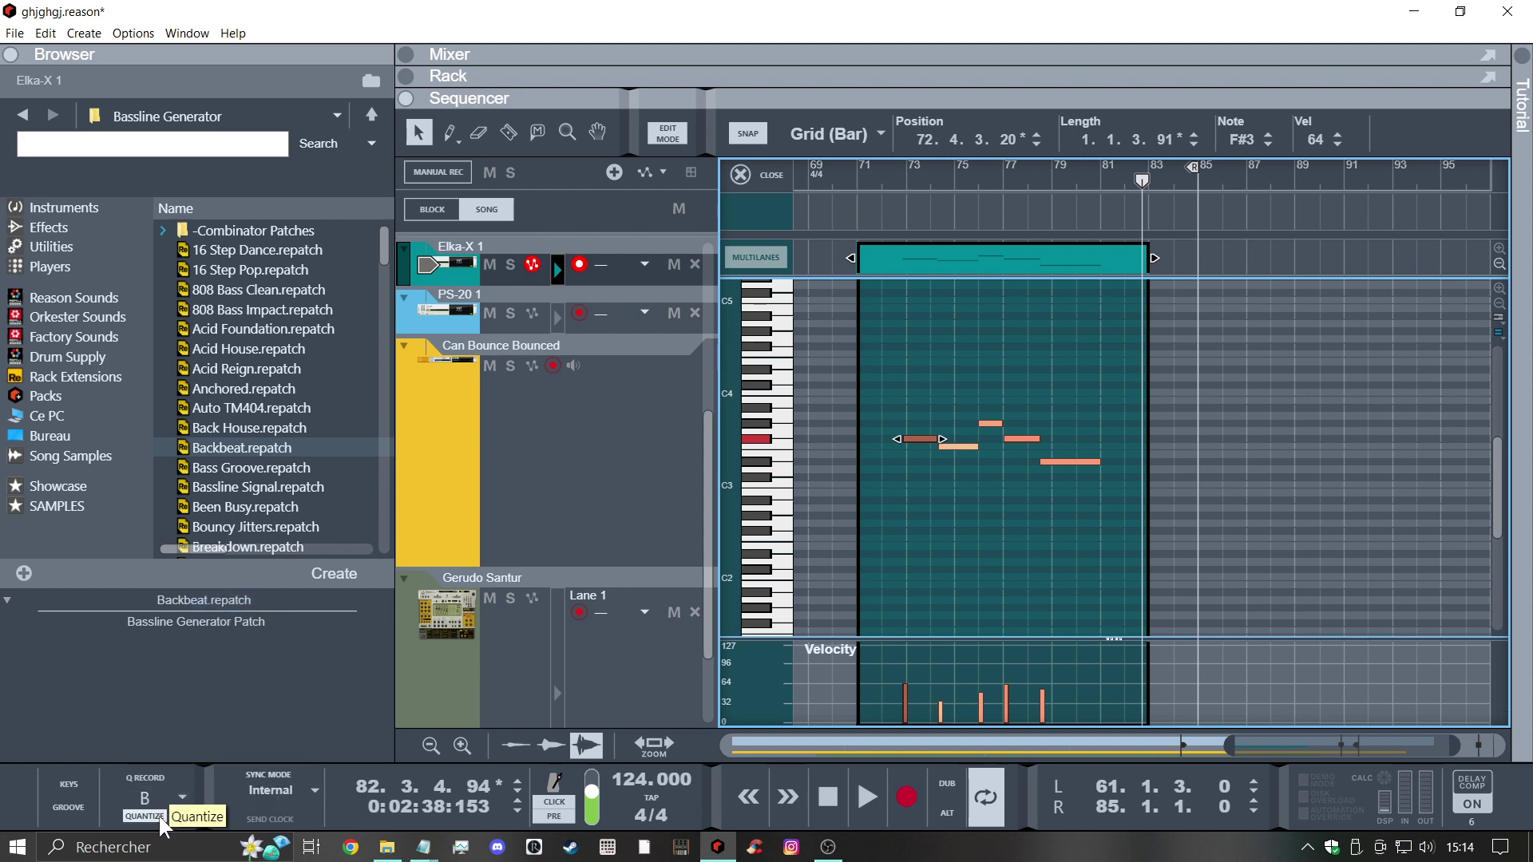
pyautogui.click(159, 815)
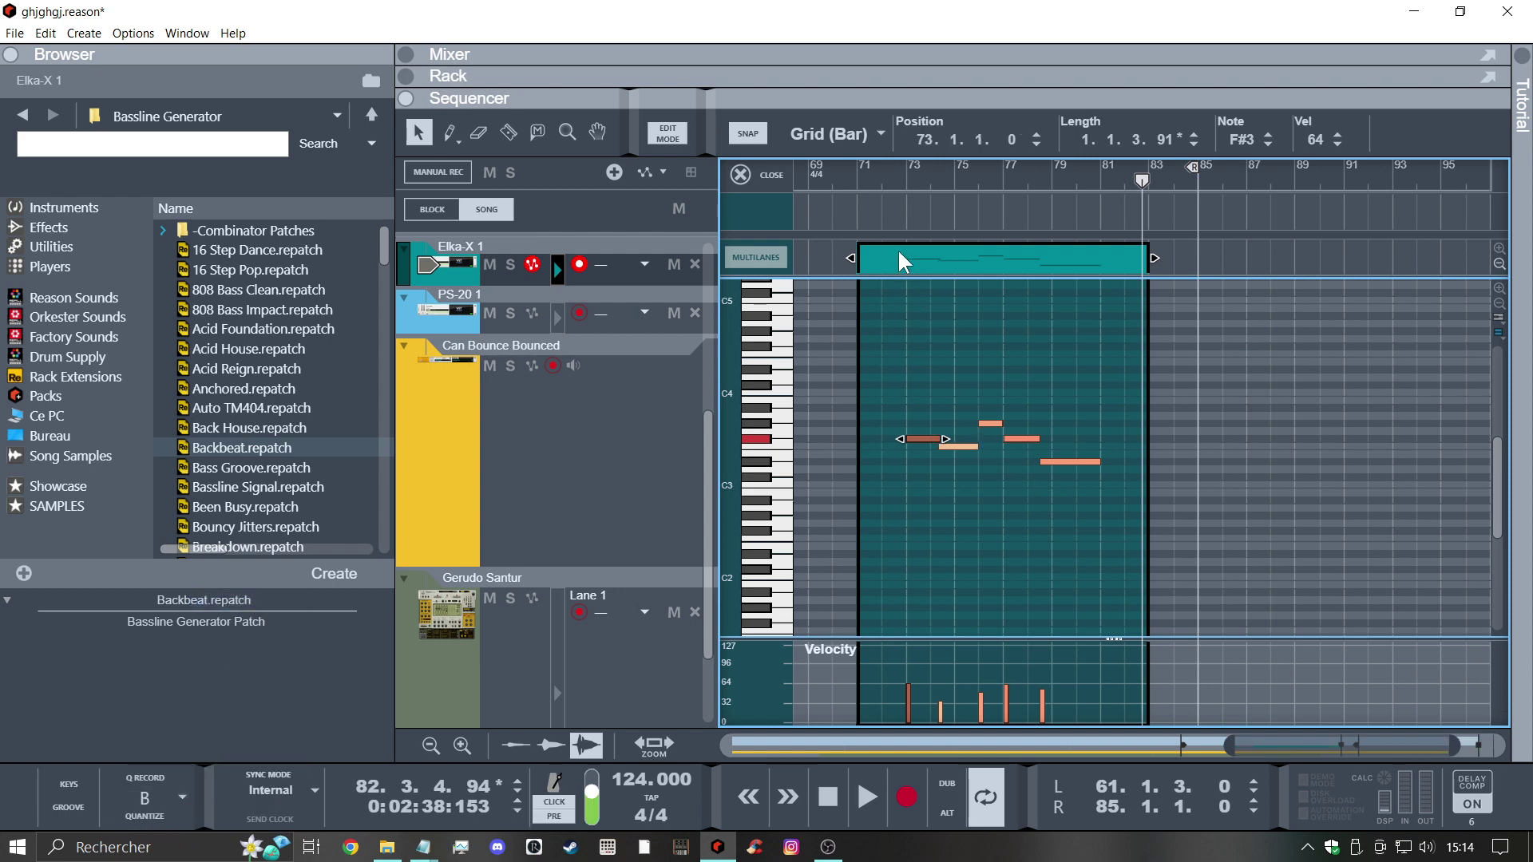
# Trim the Elka-X 1 melody clip to the eight bars from bar 73 to bar 81 and leave note editing
pyautogui.moveTo(855, 263); pyautogui.dragTo(902, 265)
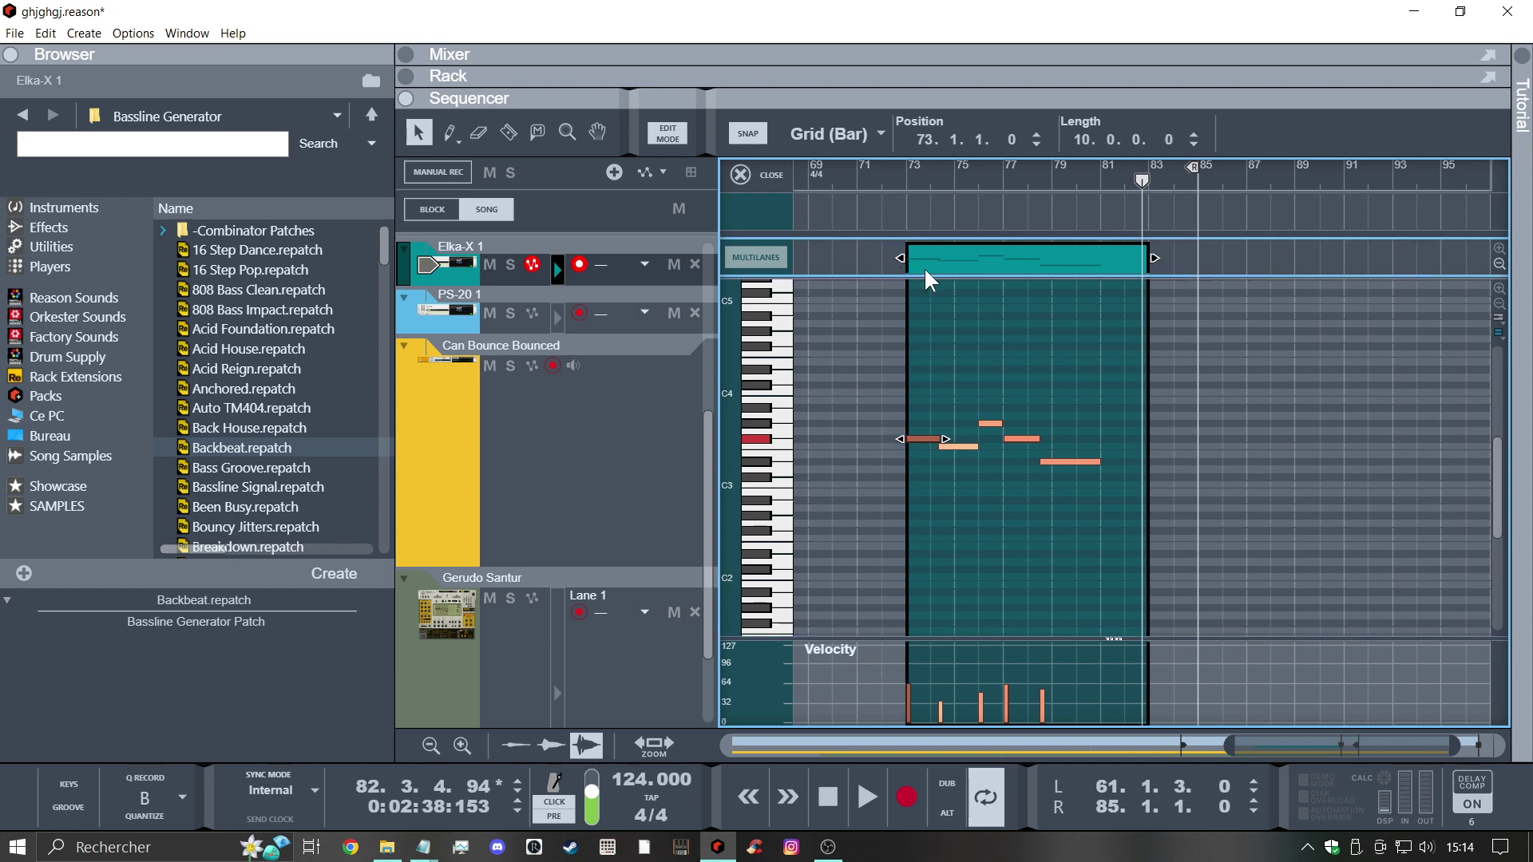
pyautogui.click(1100, 183)
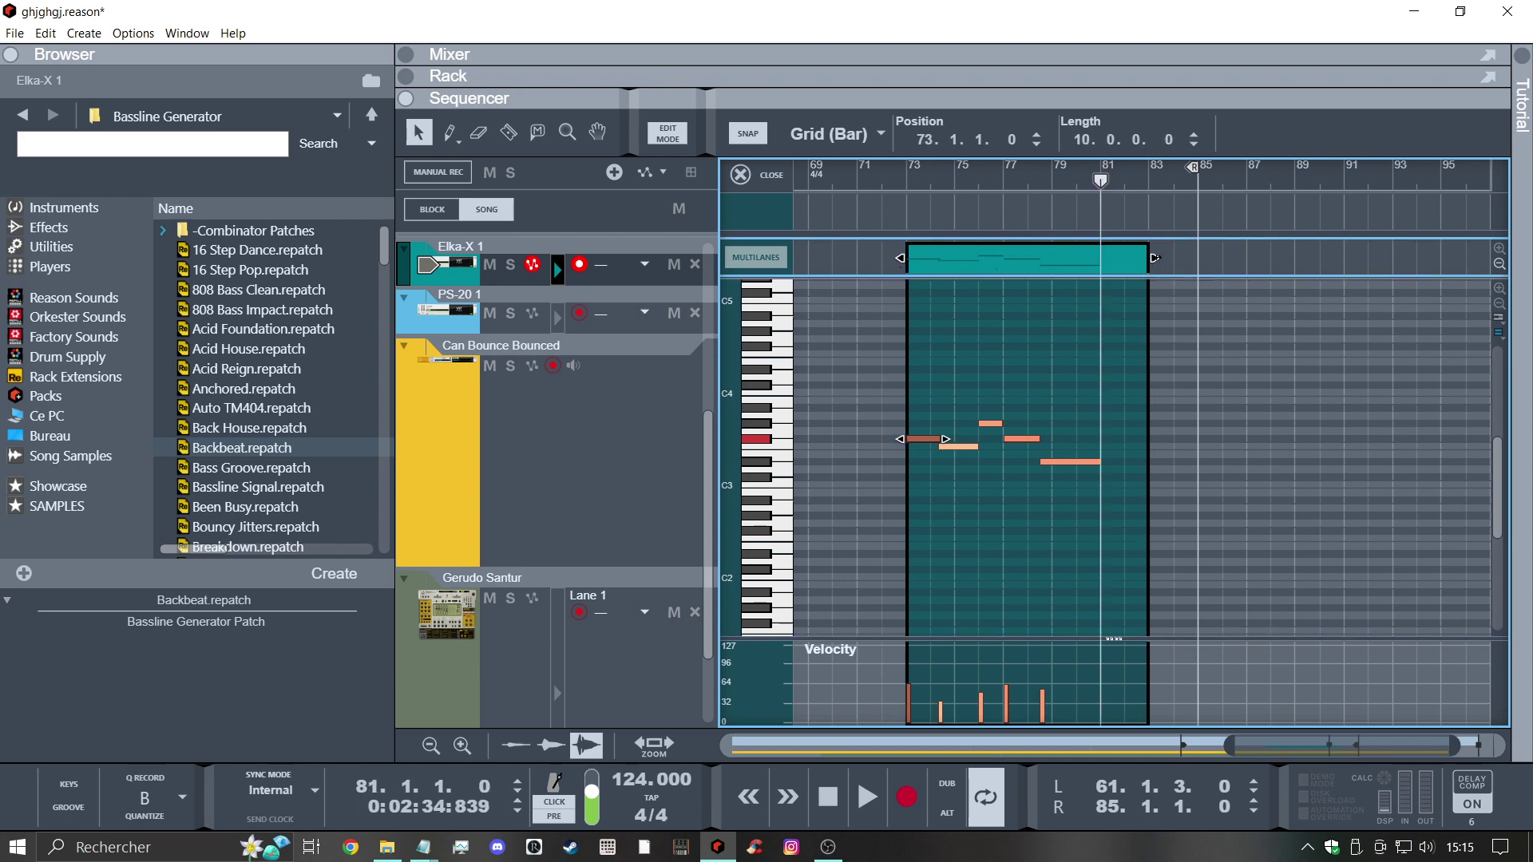
pyautogui.moveTo(1149, 258); pyautogui.dragTo(1100, 258)
pyautogui.click(740, 175)
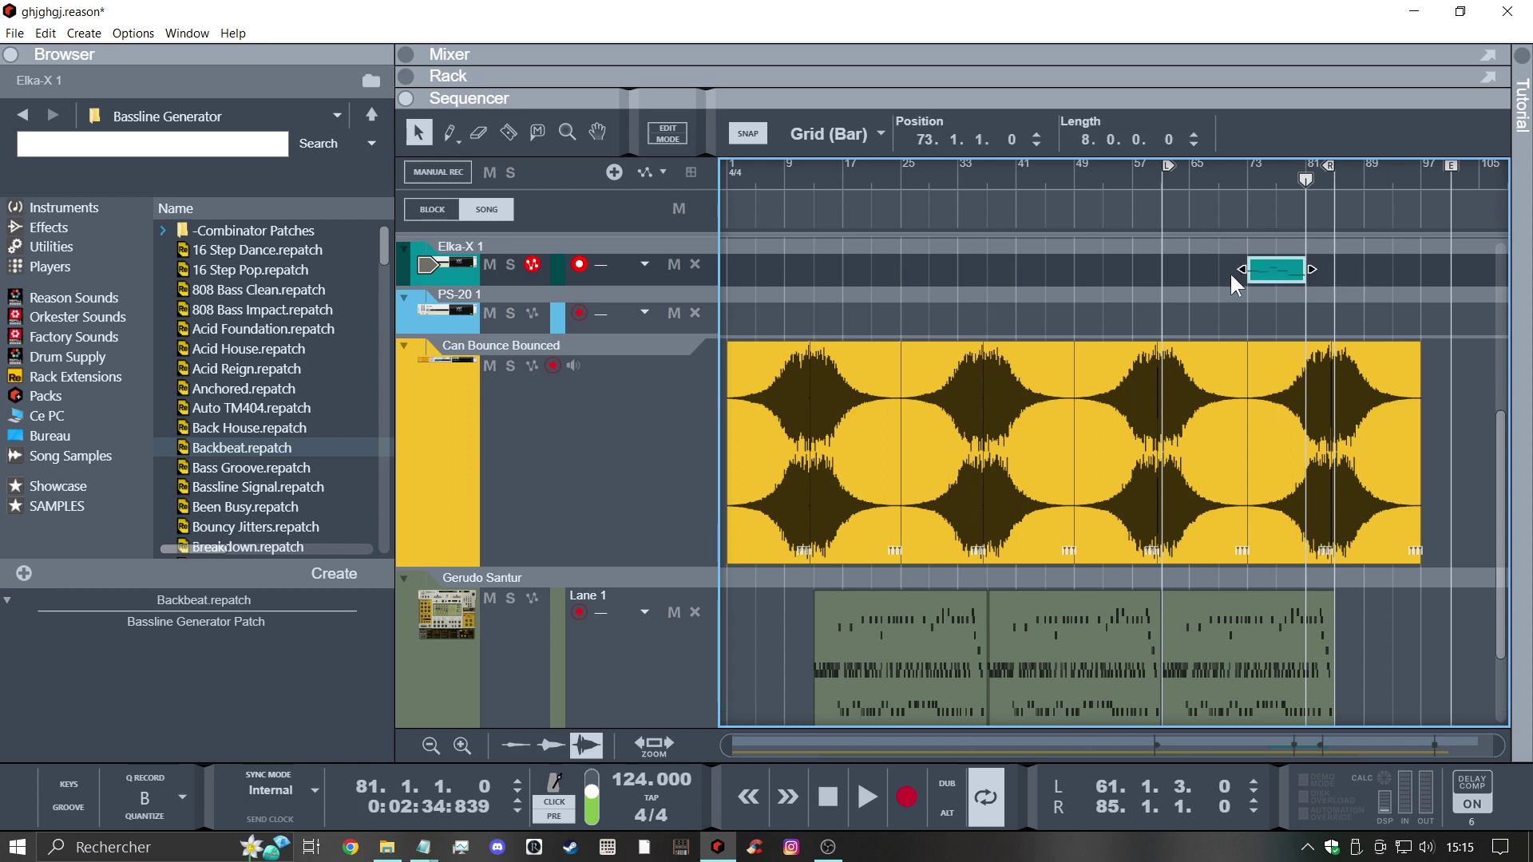
# Move the Elka-X 1 clip to bar 25 and duplicate it back to back until the copies reach bar 89
pyautogui.moveTo(1258, 279); pyautogui.dragTo(913, 279)
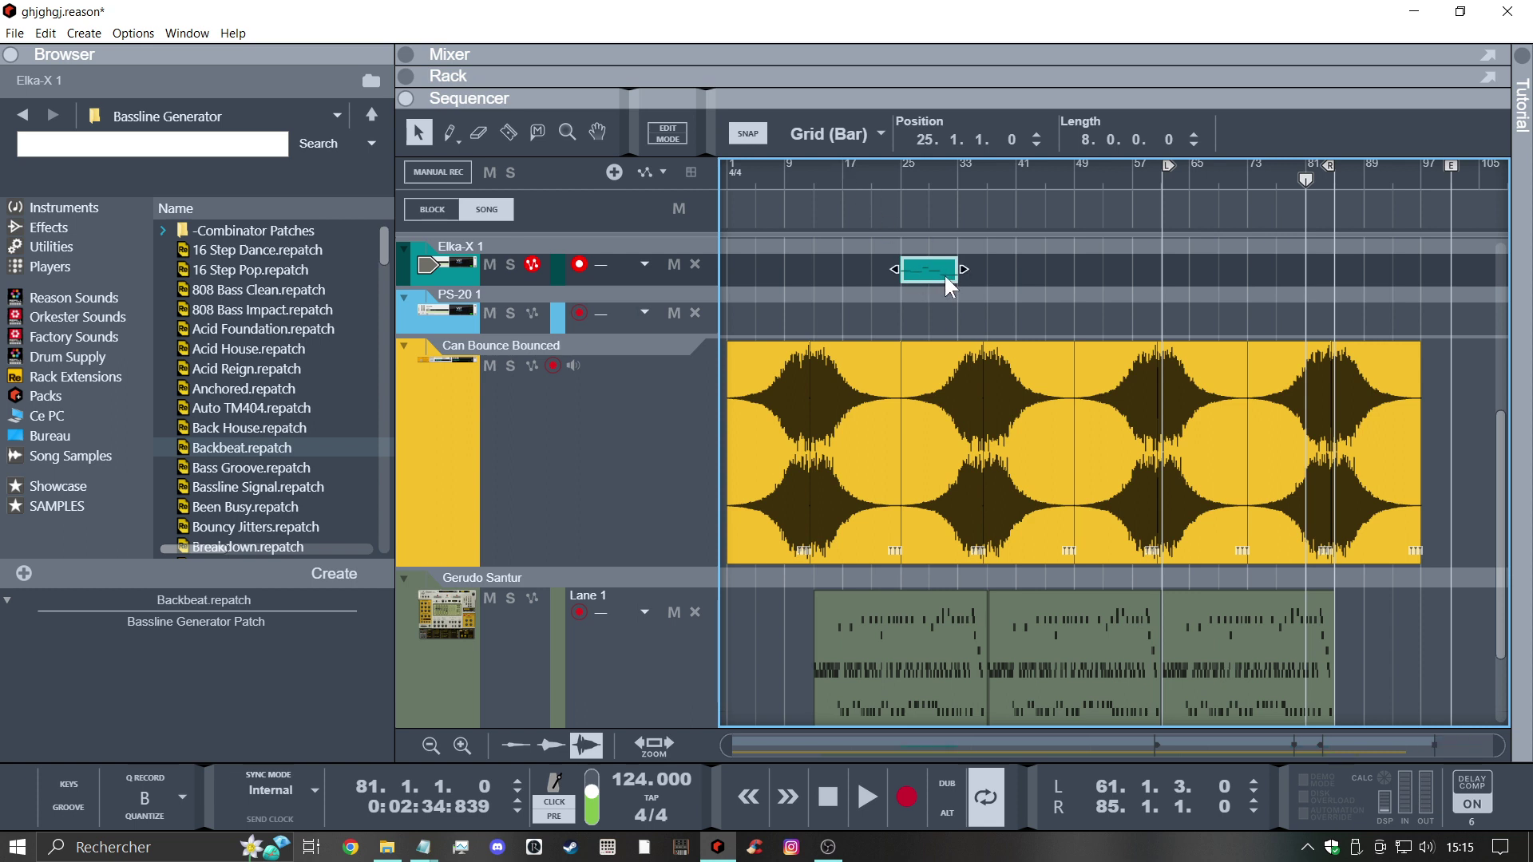
pyautogui.hotkey('ctrl', 'd')
pyautogui.hotkey('ctrl', 'd')
pyautogui.hotkey('ctrl', 'd')
pyautogui.hotkey('ctrl', 'd')
pyautogui.hotkey('ctrl', 'd')
pyautogui.hotkey('ctrl', 'd')
pyautogui.hotkey('ctrl', 'd')
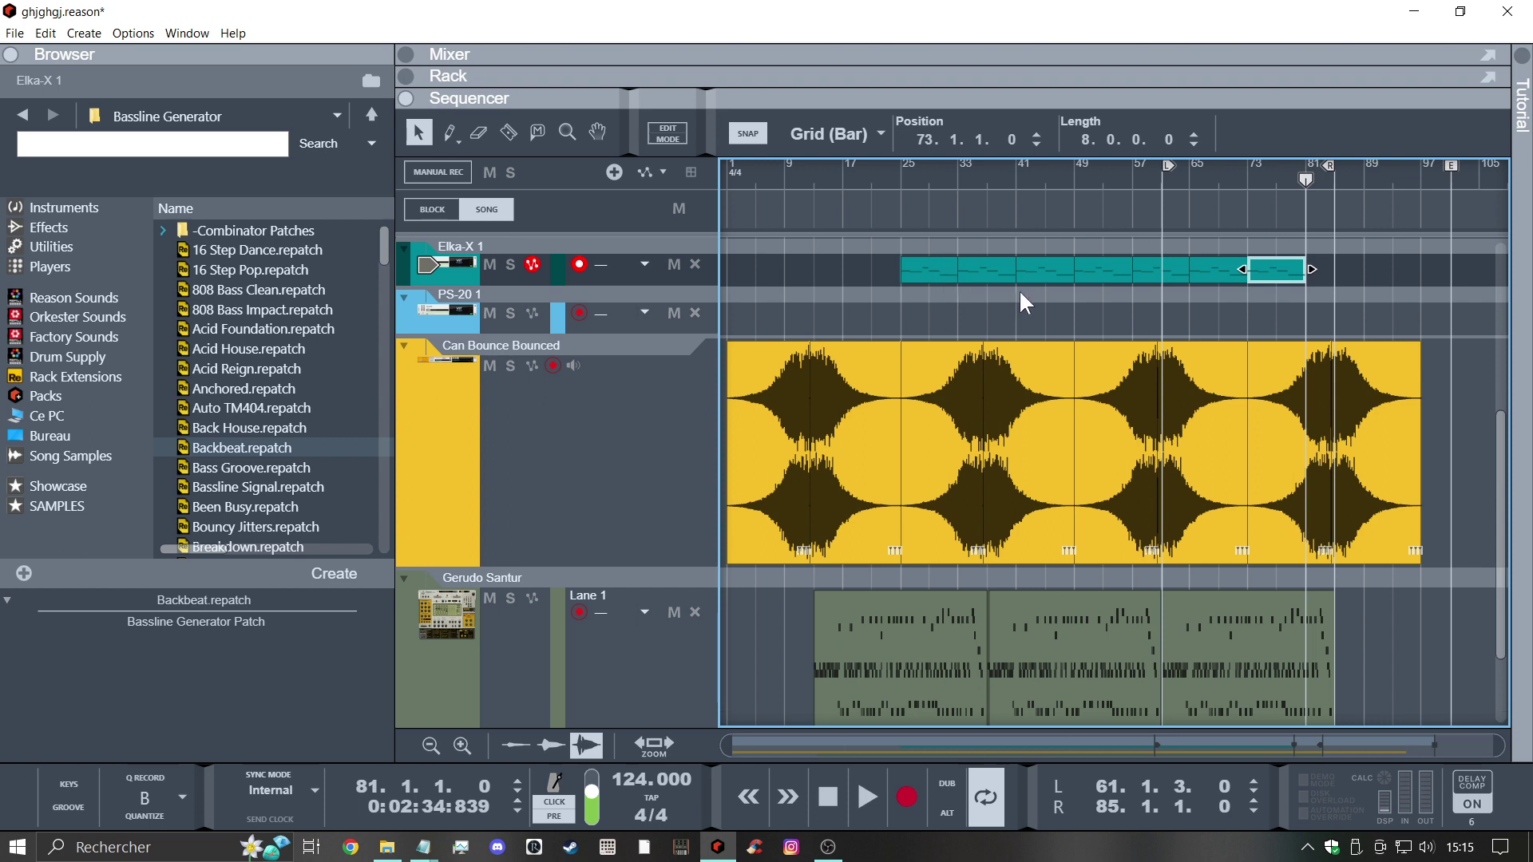
pyautogui.hotkey('ctrl', 'd')
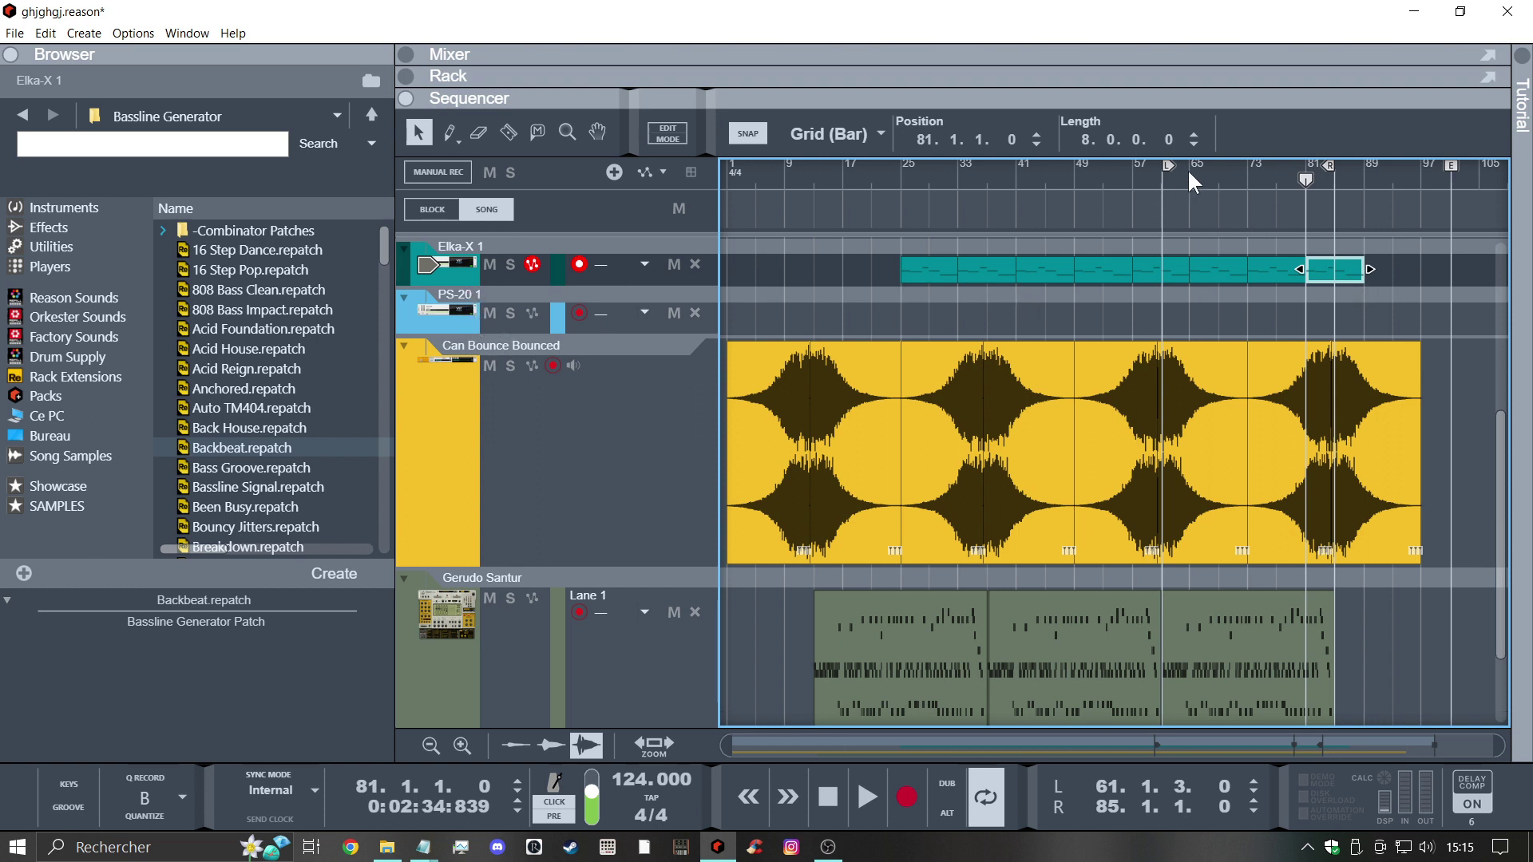
# Set the loop locators to bars 25 and 33, write the Bassline Generator's output to the PS-20 1 track, and collapse the player
pyautogui.moveTo(1172, 163); pyautogui.dragTo(913, 199)
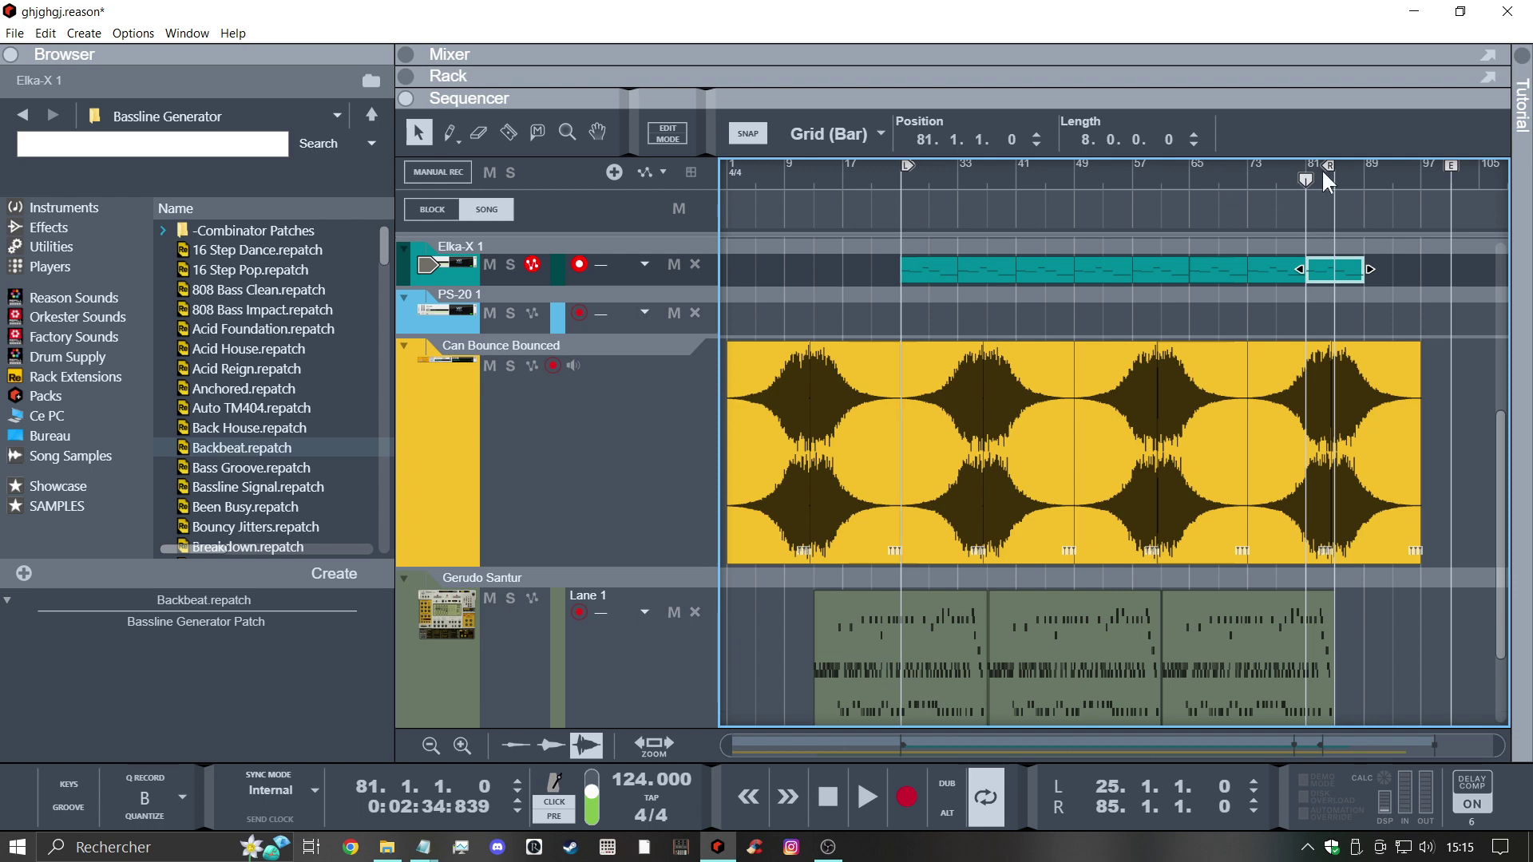
pyautogui.moveTo(1325, 170); pyautogui.dragTo(956, 169)
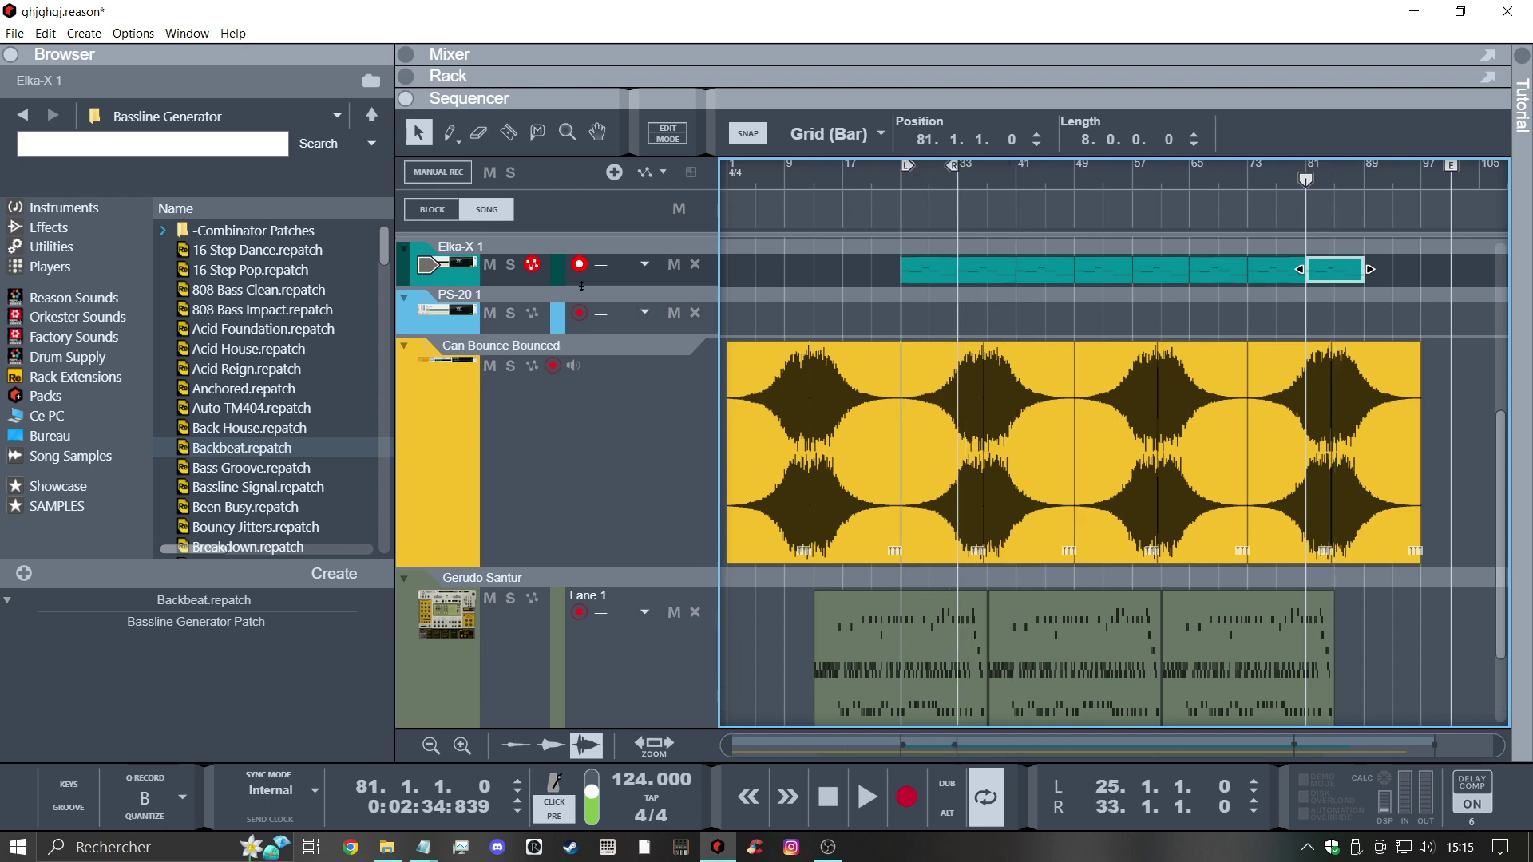
pyautogui.doubleClick(467, 315)
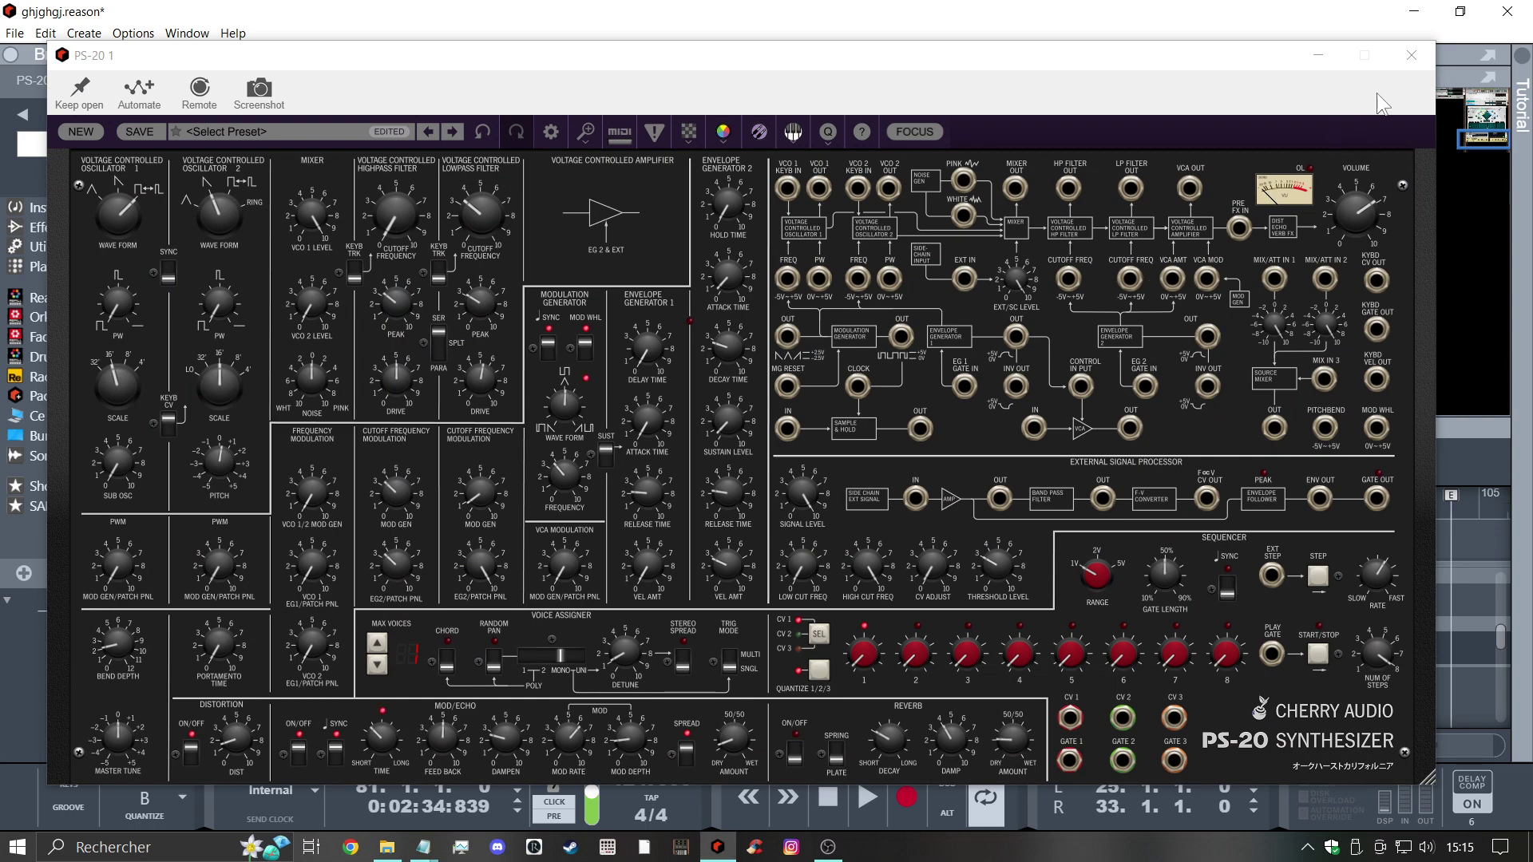
pyautogui.click(1417, 59)
pyautogui.scroll(5, 852, 189)
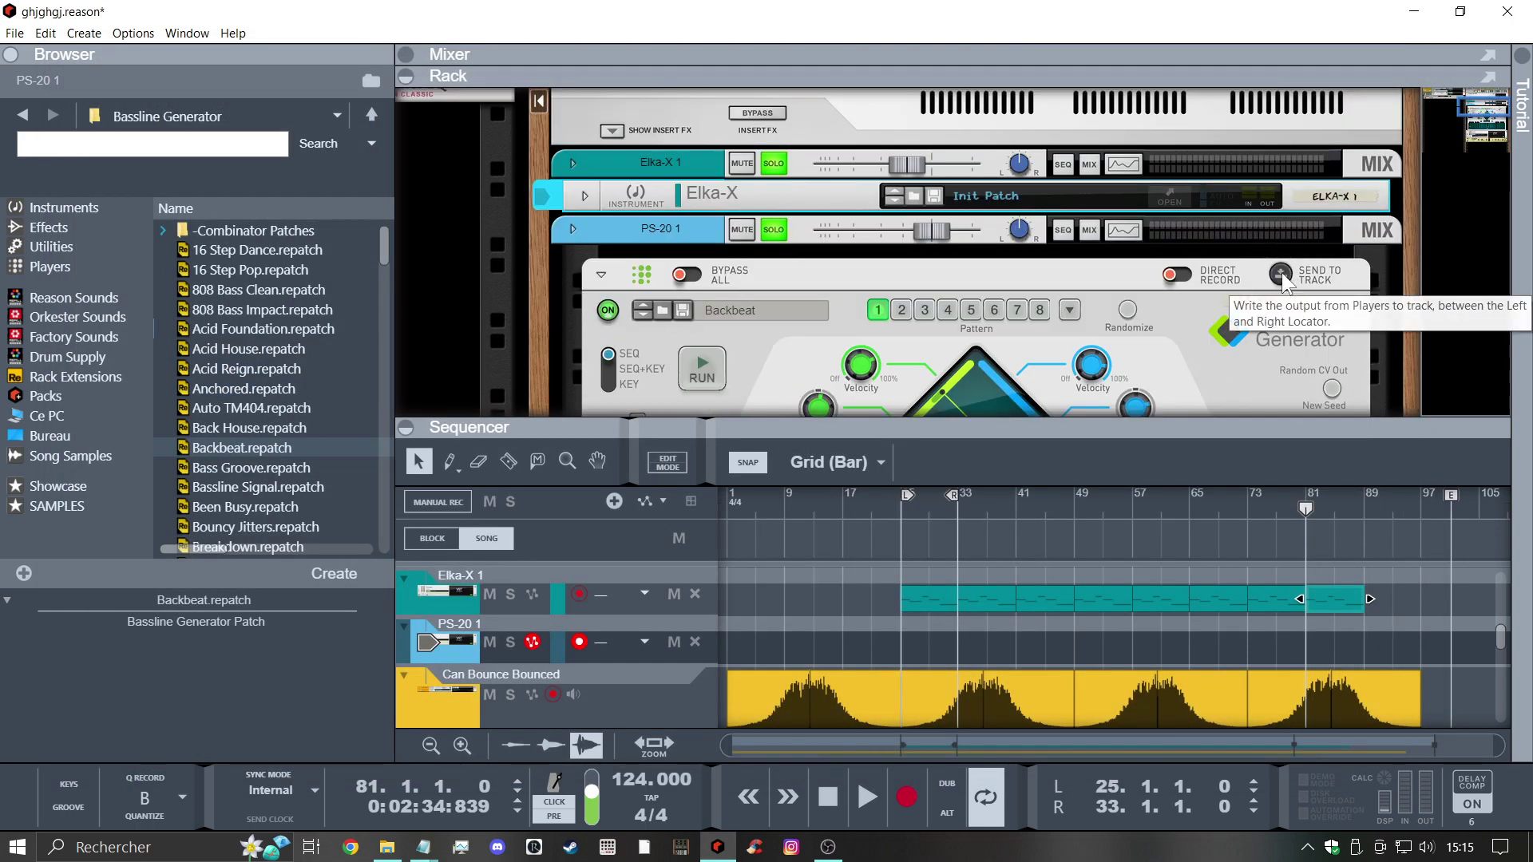
pyautogui.click(1300, 302)
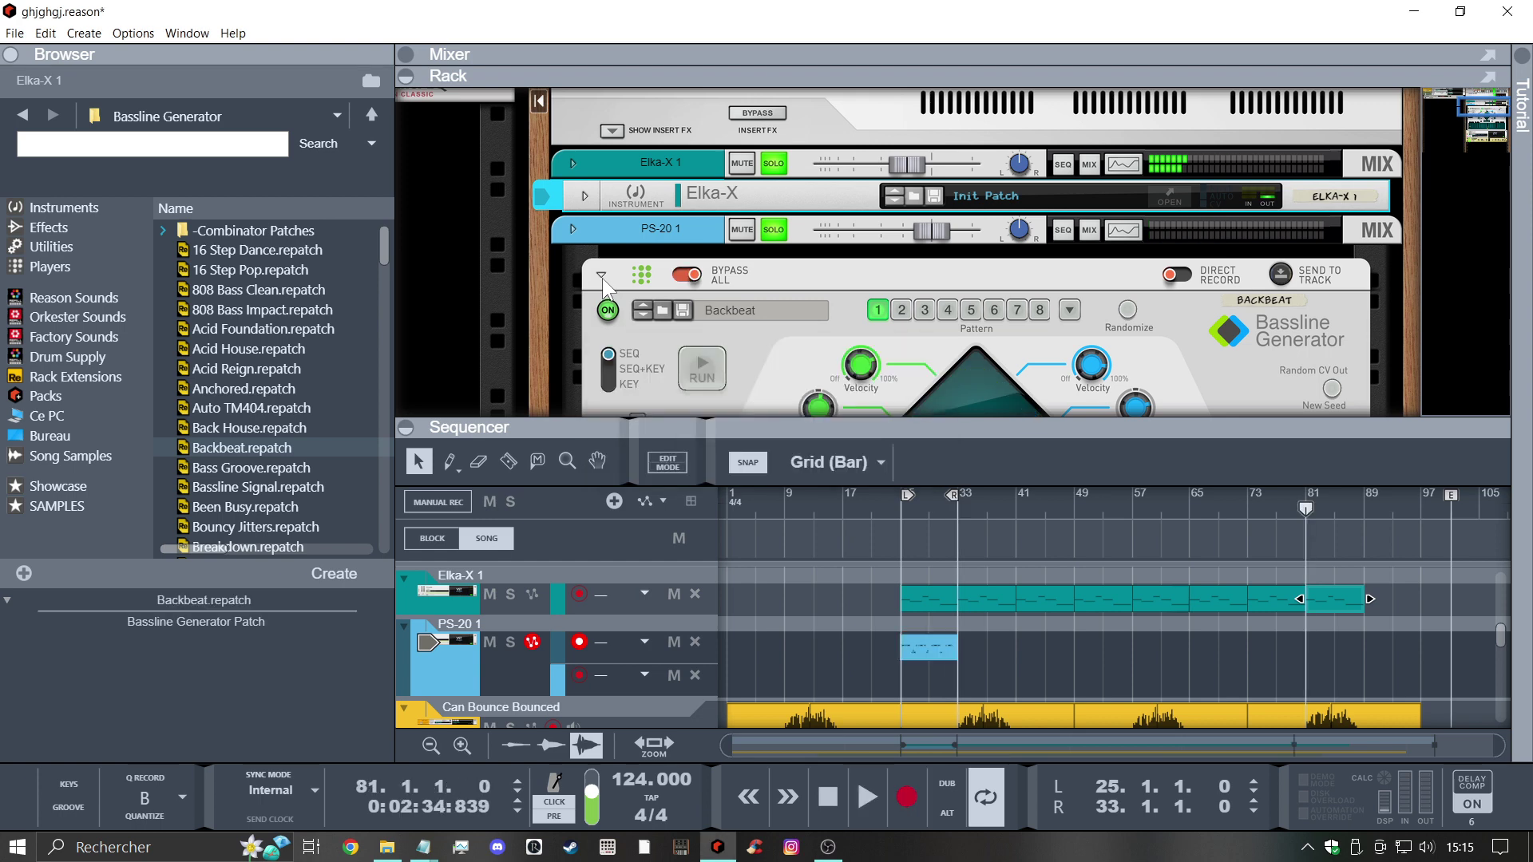
pyautogui.click(602, 278)
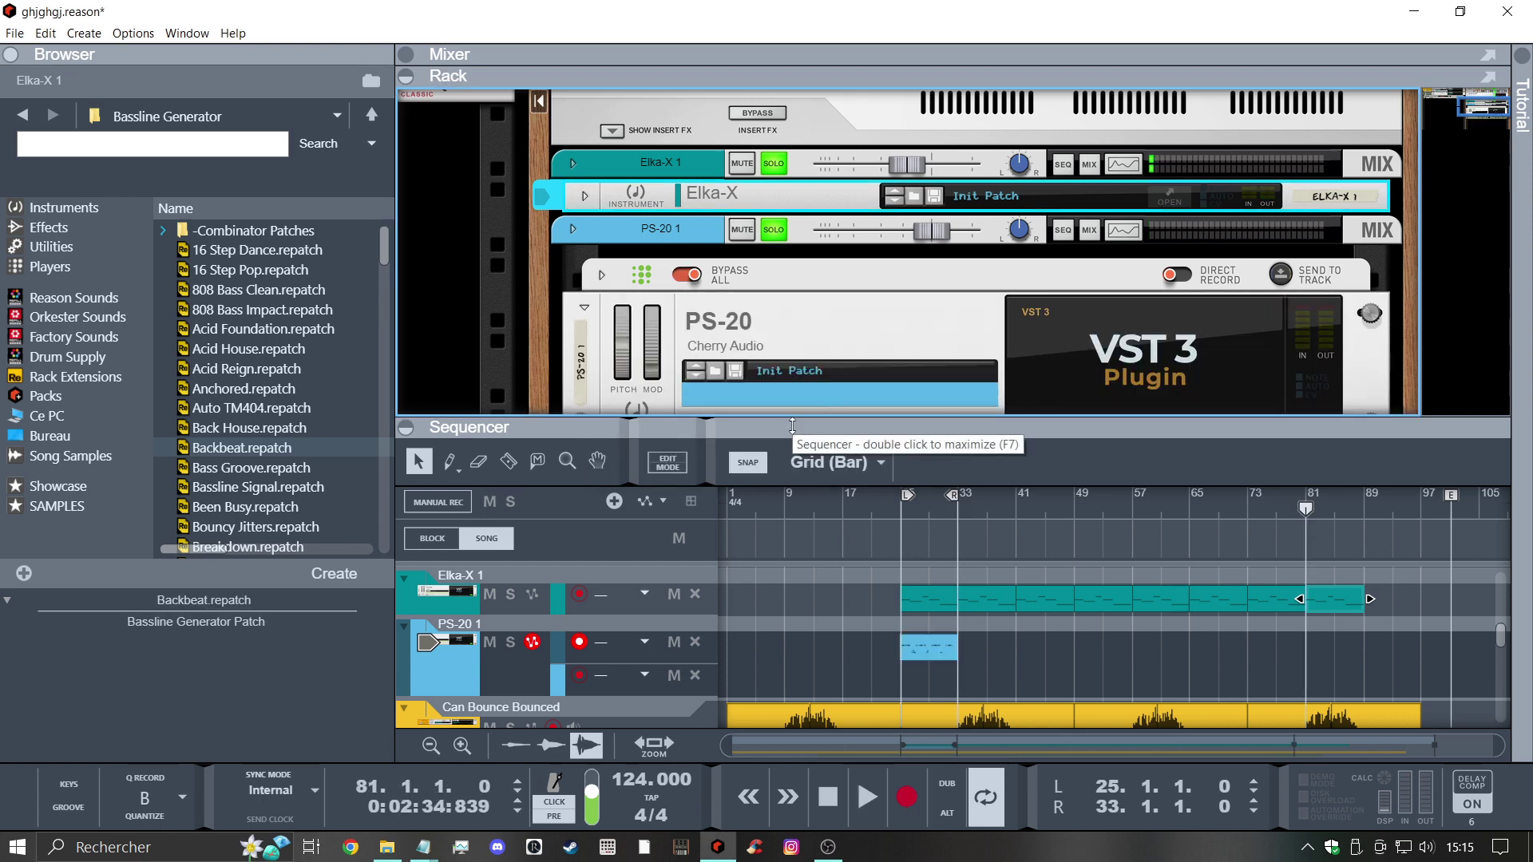
# Show the mixer and turn off solo on all channels
pyautogui.press('F5')
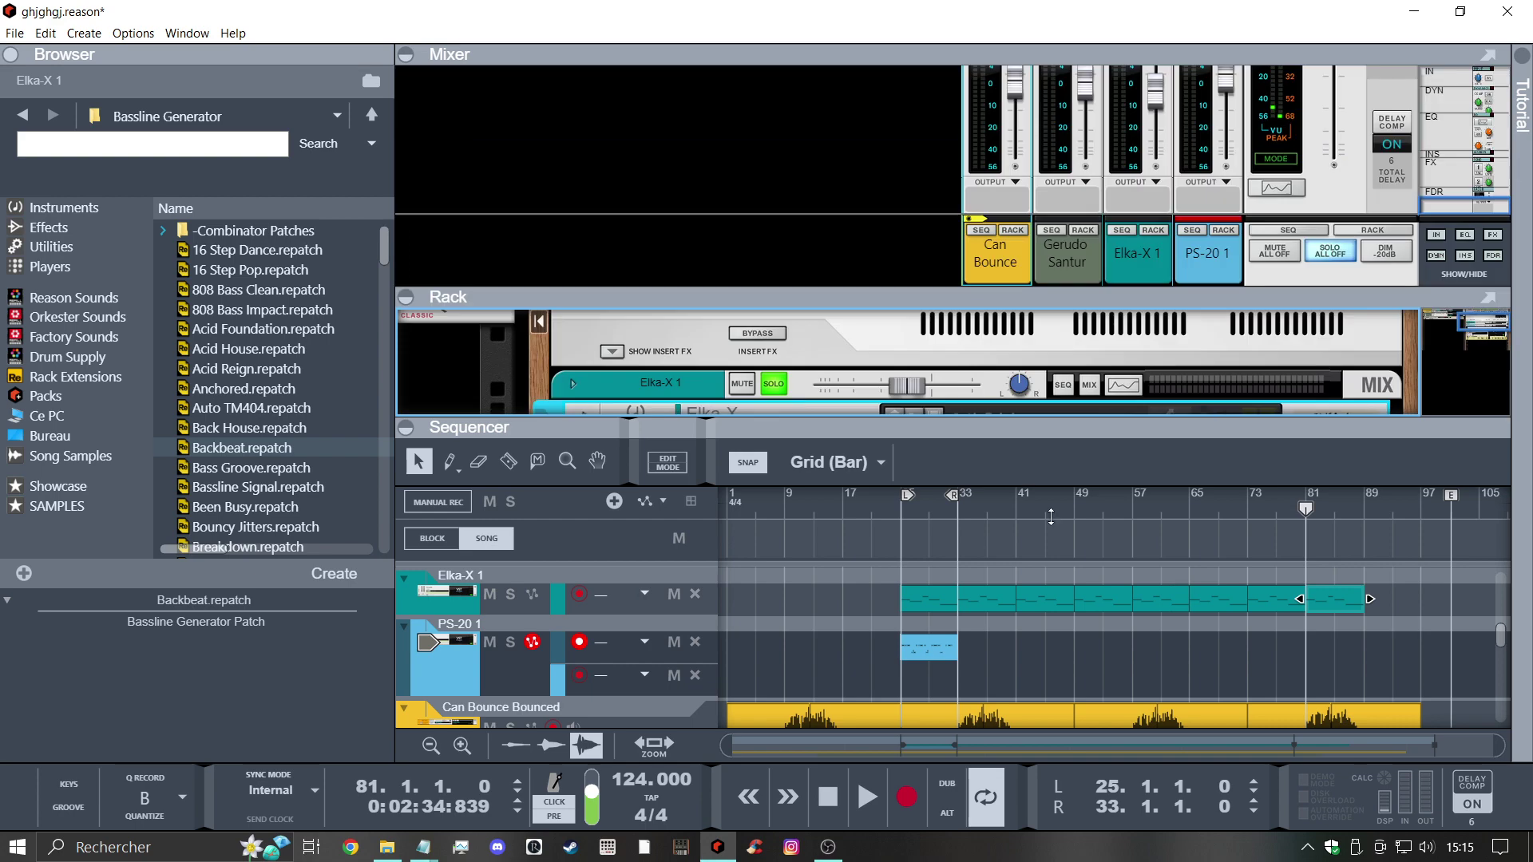
pyautogui.click(1342, 468)
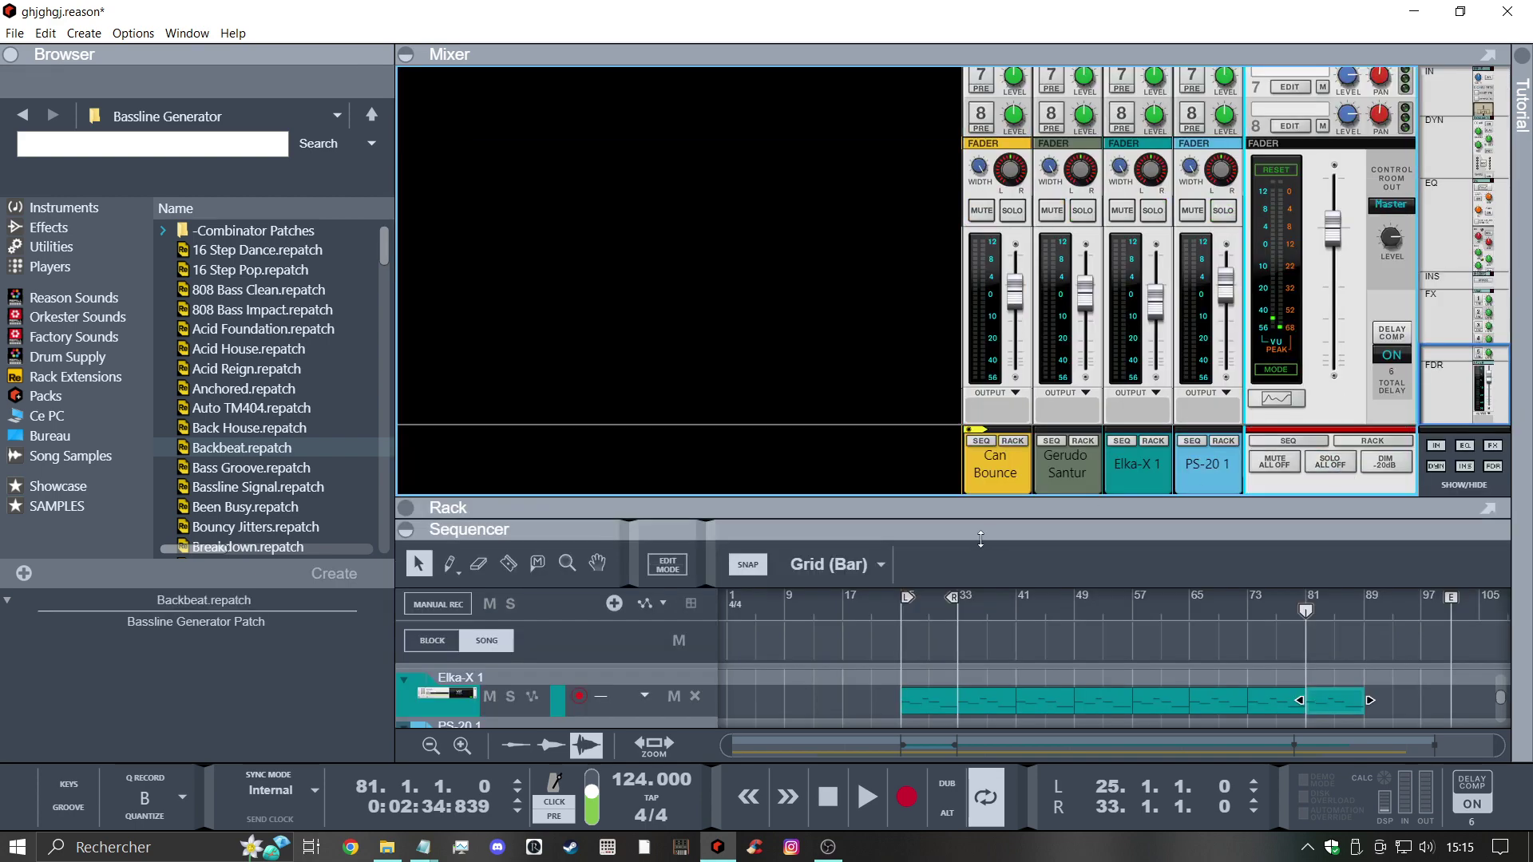
# Show the sequencer at full size and play the song from its beginning
pyautogui.press('F5')
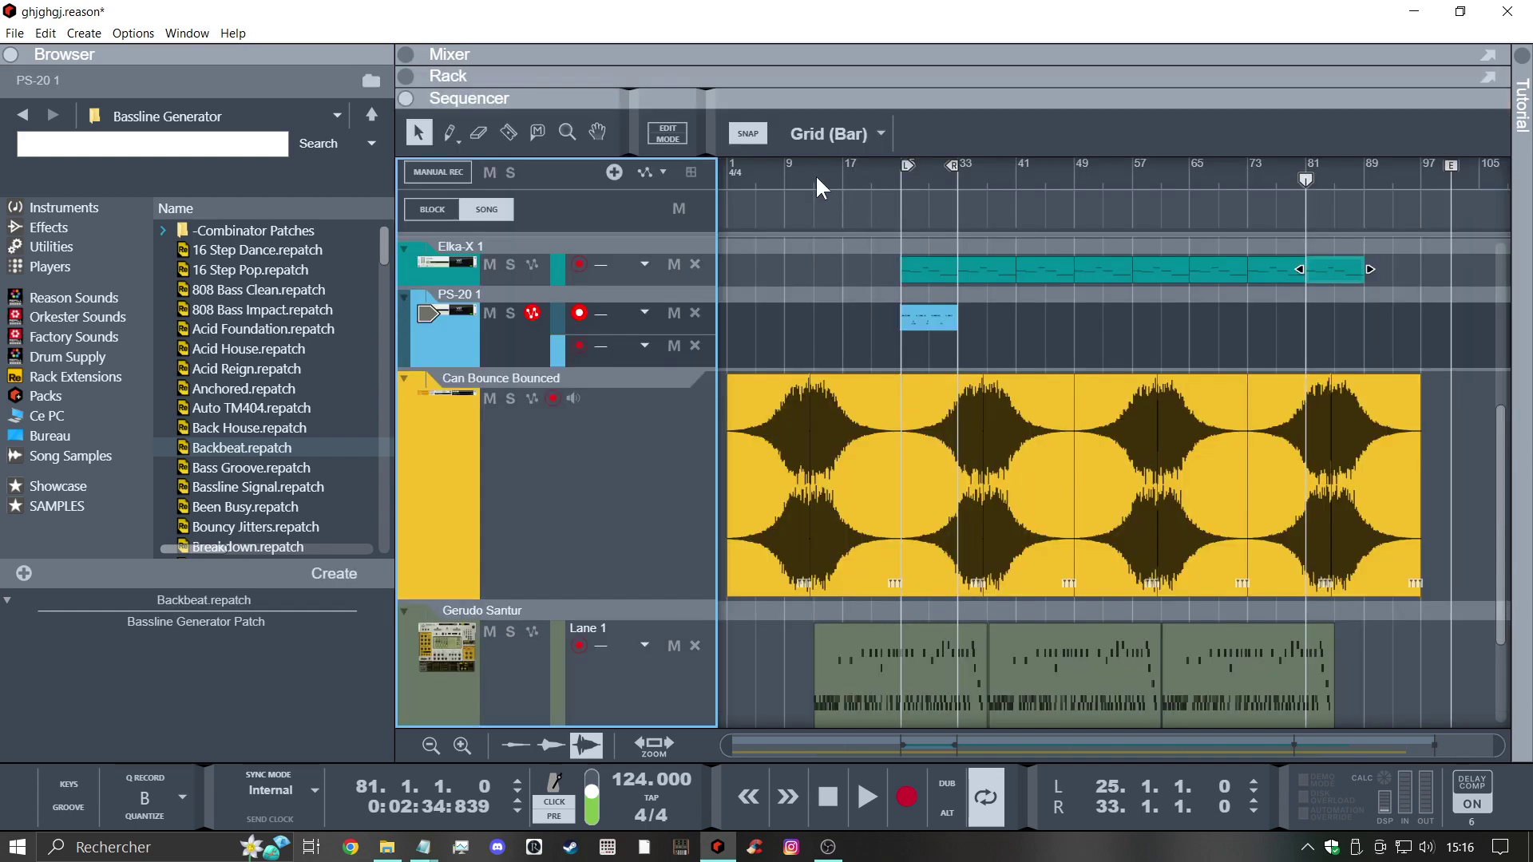
pyautogui.press('Home')
pyautogui.click(864, 782)
# Duplicate the PS-20 1 clip at bar 25 seven times so the copies run up to bar 89
pyautogui.click(929, 321)
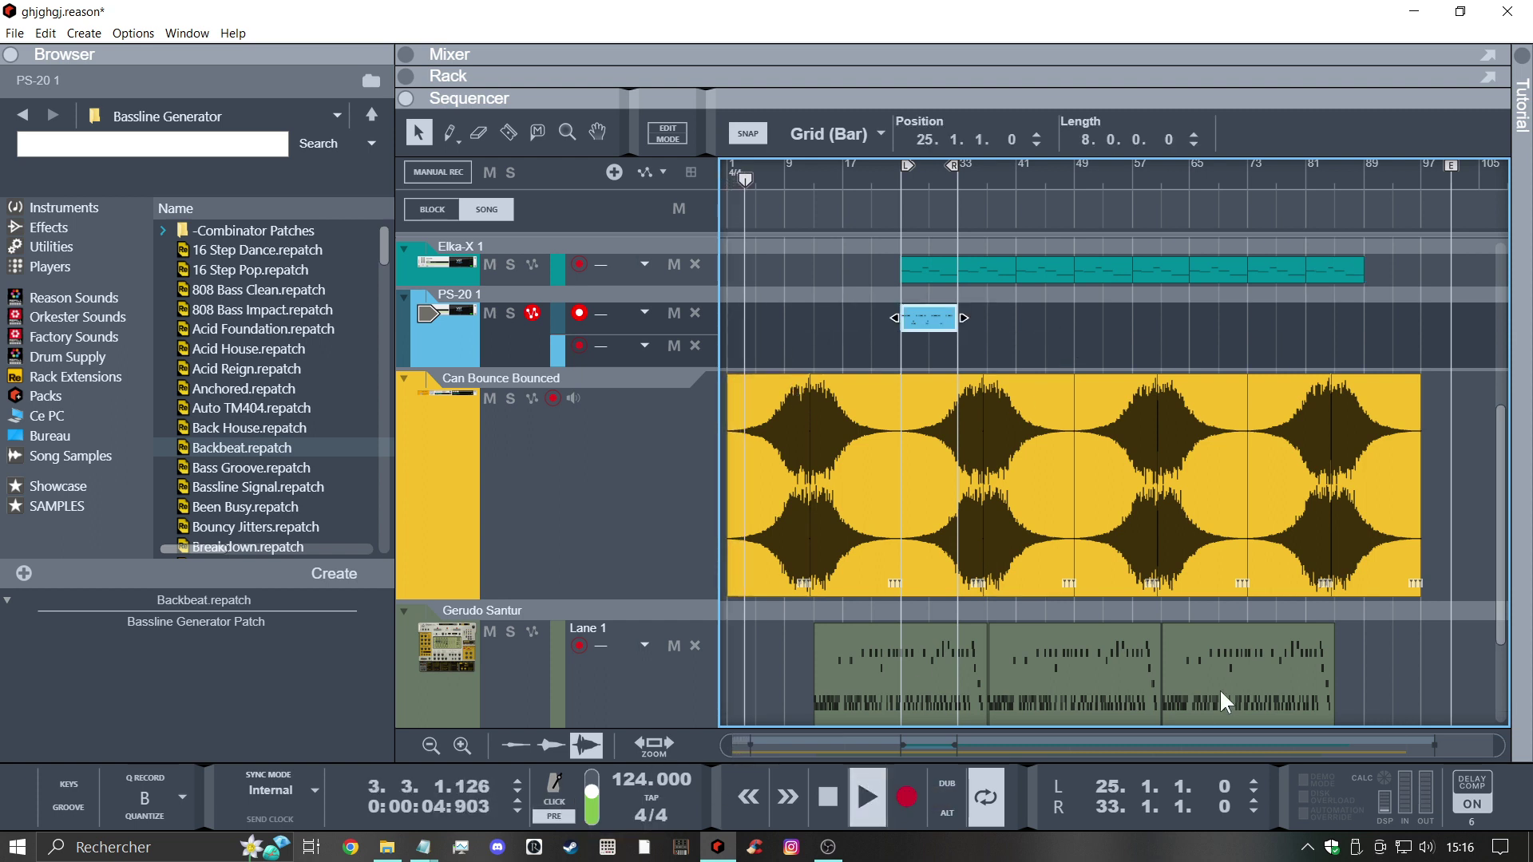
pyautogui.hotkey('ctrl', 'd')
pyautogui.hotkey('ctrl', 'd')
pyautogui.hotkey('ctrl', 'd')
pyautogui.hotkey('ctrl', 'd')
pyautogui.hotkey('ctrl', 'd')
pyautogui.hotkey('ctrl', 'd')
pyautogui.hotkey('ctrl', 'd')
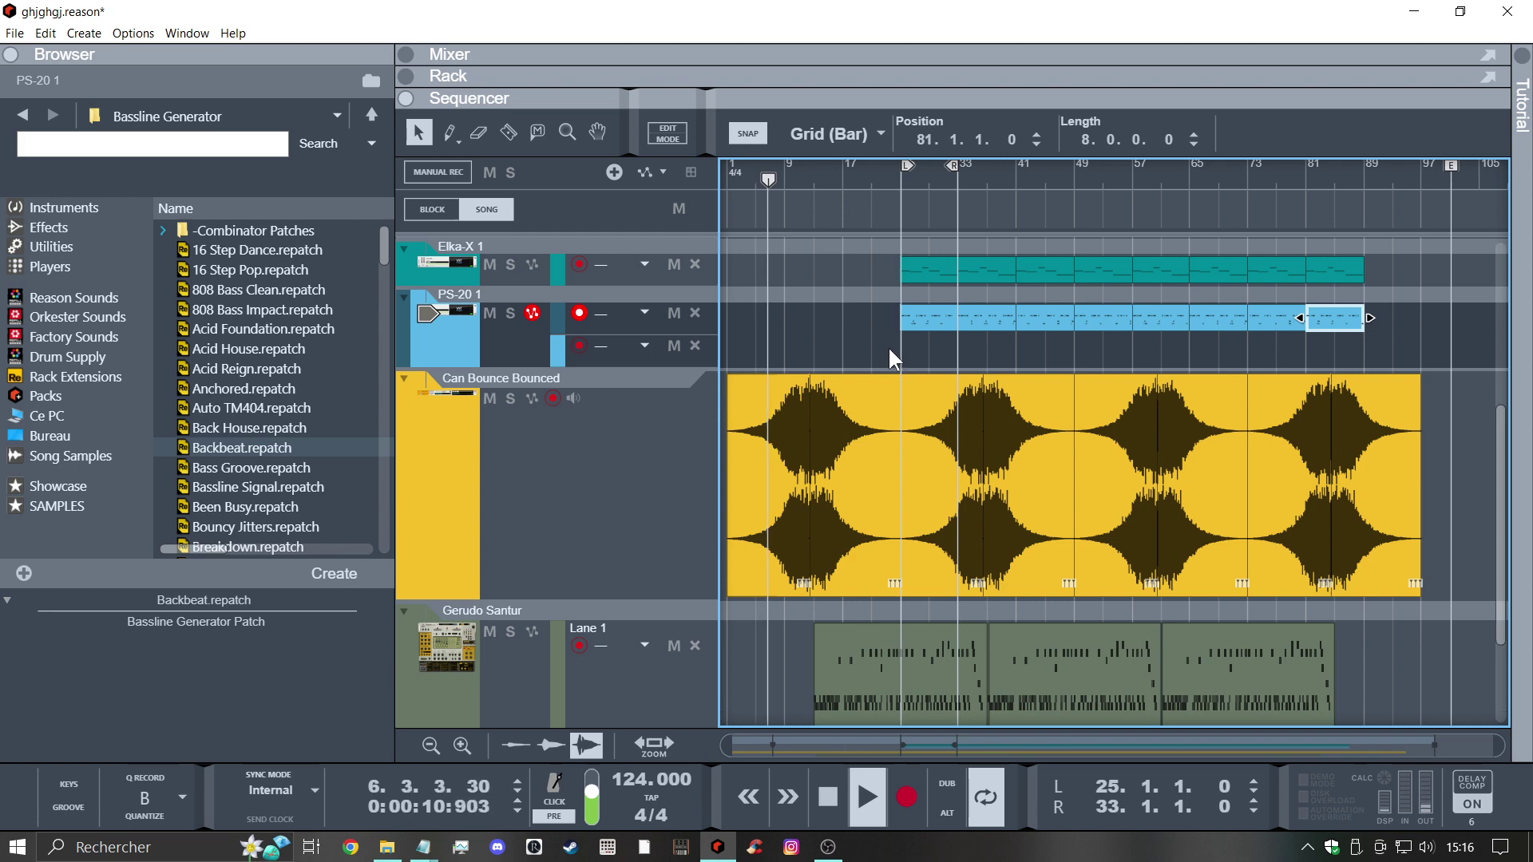
# Delete the first two Elka-X 1 clips, covering bars 25 to 41
pyautogui.moveTo(896, 272); pyautogui.dragTo(980, 262)
pyautogui.rightClick(980, 261)
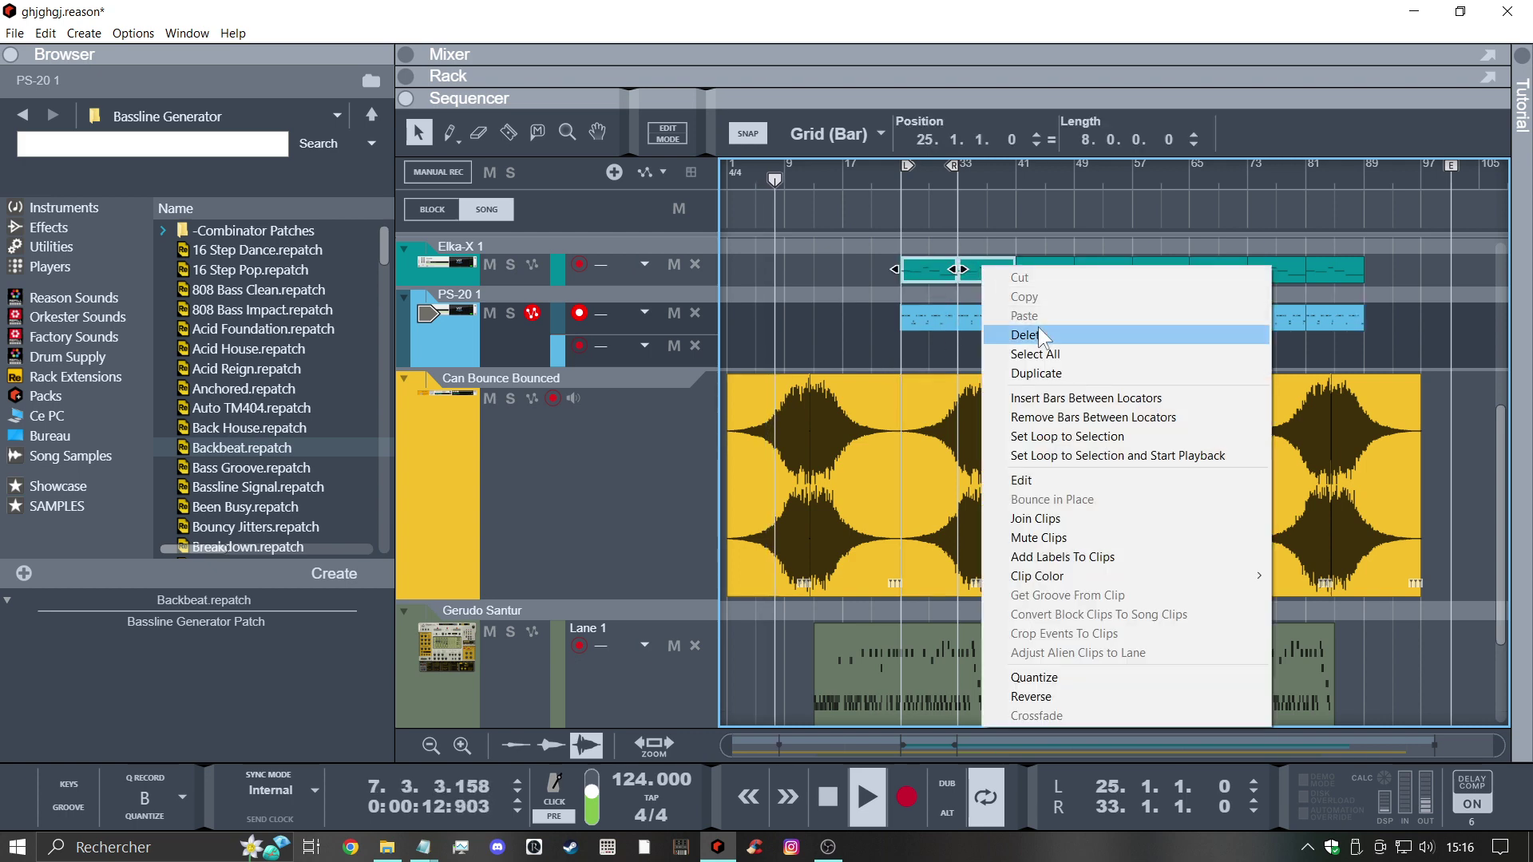
pyautogui.click(1038, 331)
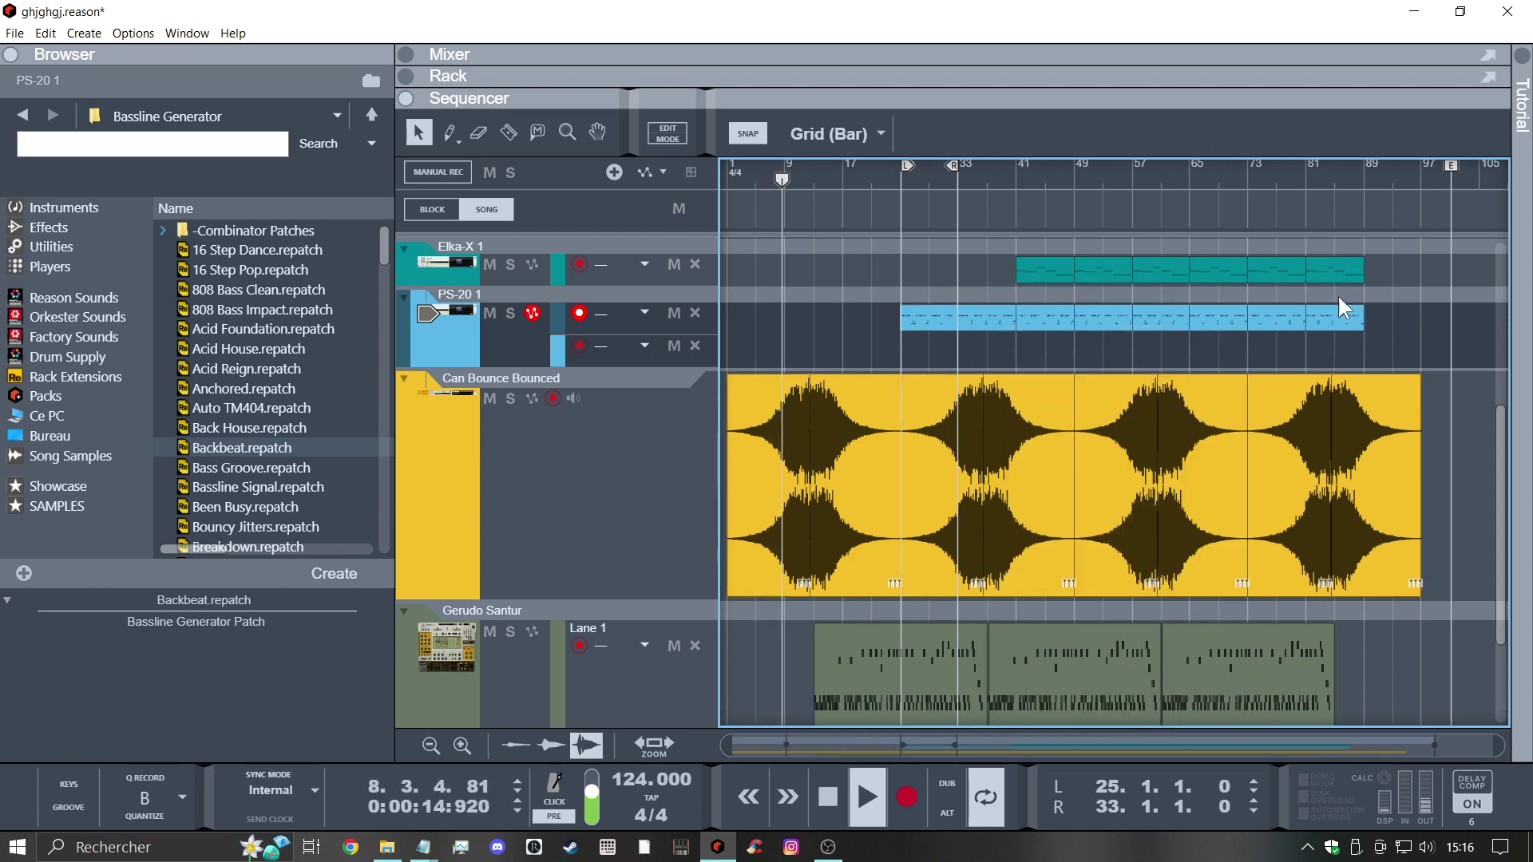
# Duplicate the last PS-20 1 clip once more to fill bars 89 to 97
pyautogui.click(1330, 319)
pyautogui.rightClick(1330, 319)
pyautogui.click(1349, 425)
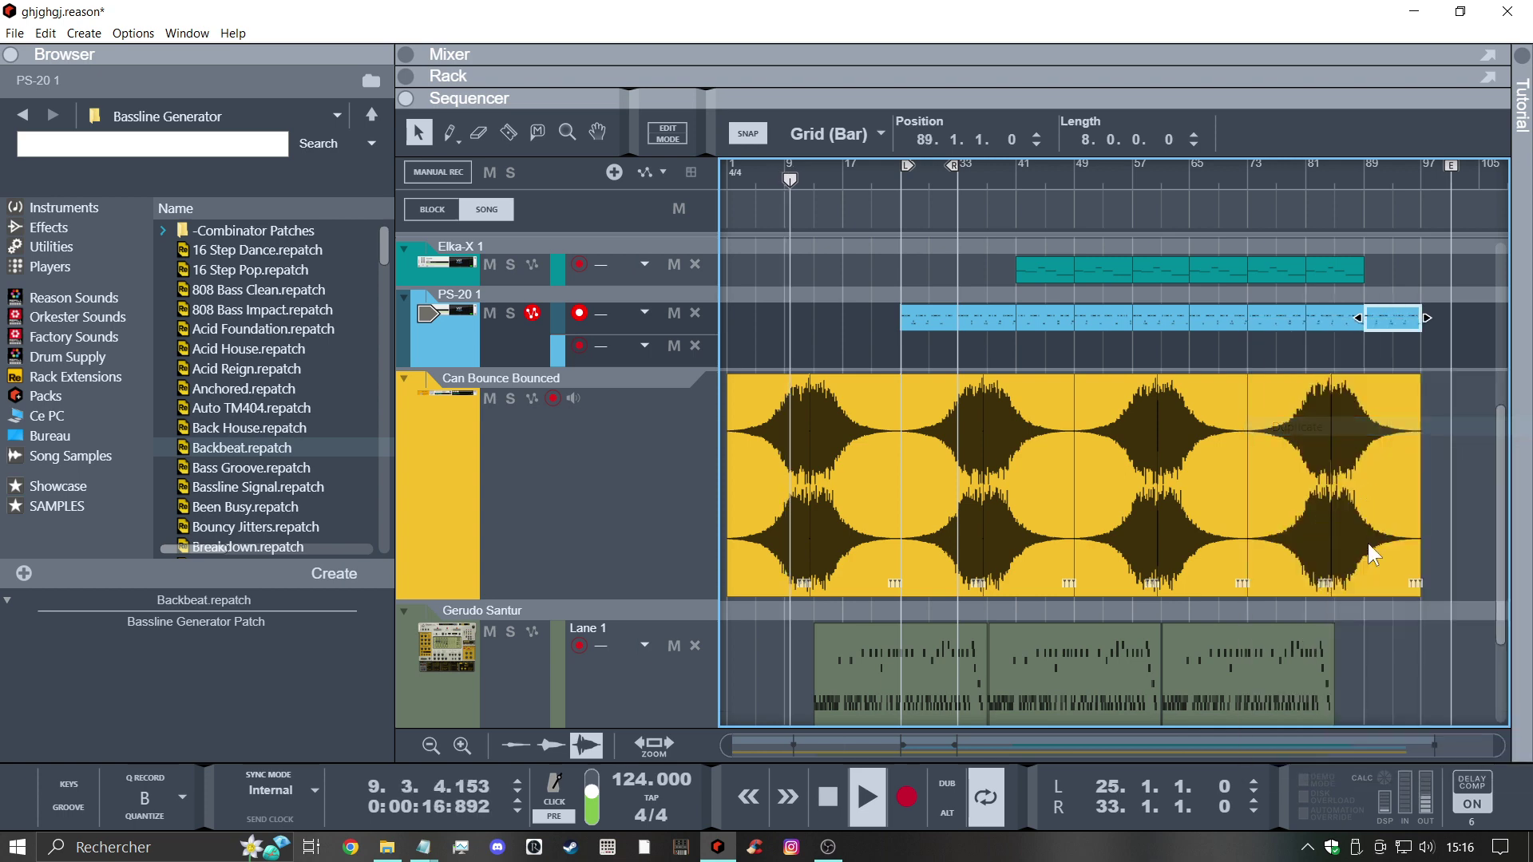
# Duplicate the last Gerudo Santur clip directly after itself, starting near bar 85
pyautogui.scroll(-3, 1357, 574)
pyautogui.click(1301, 570)
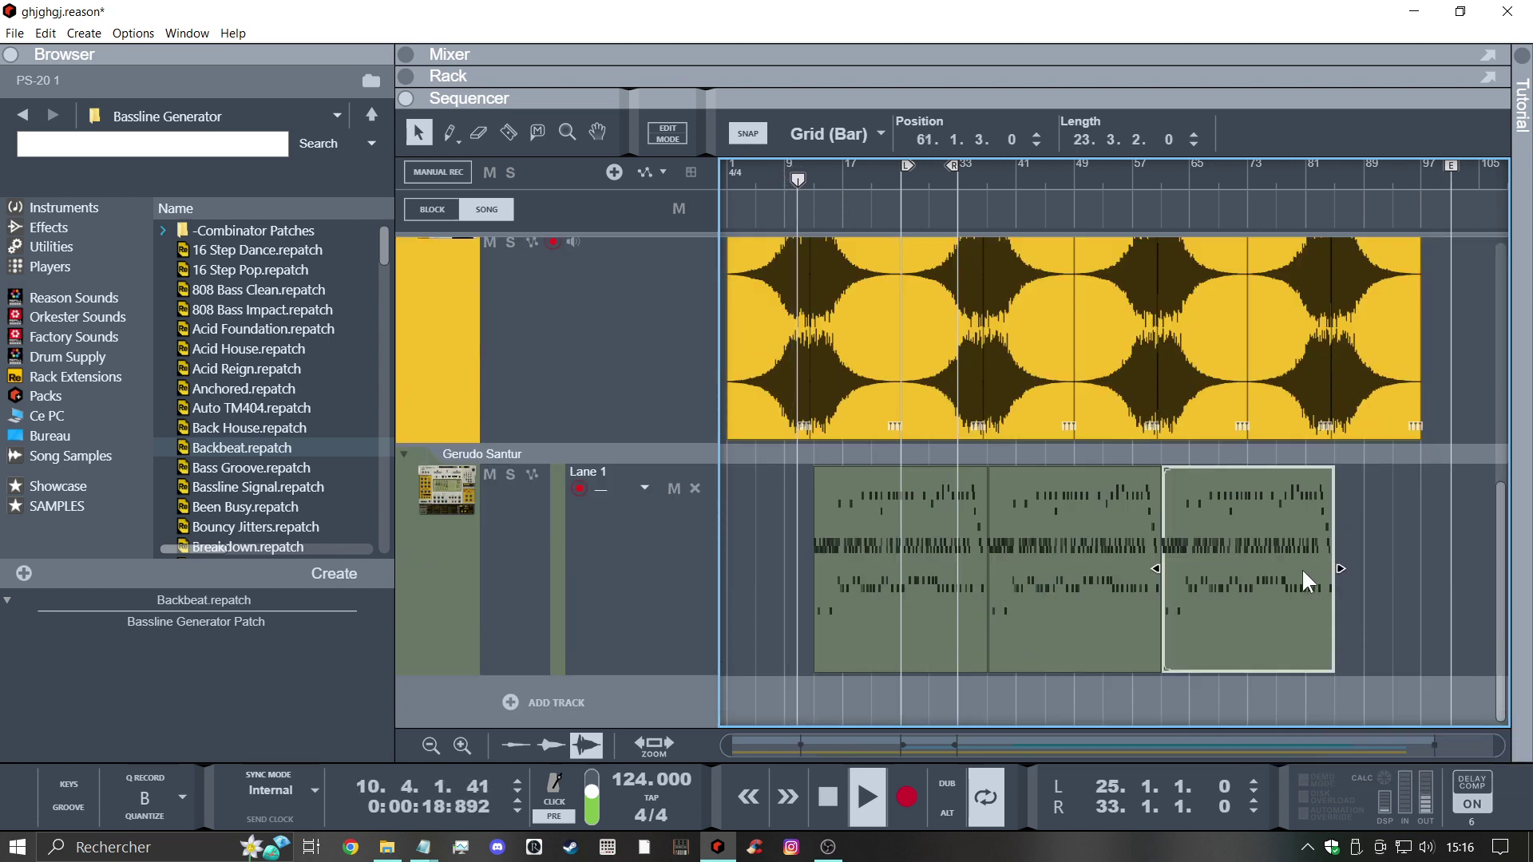
pyautogui.rightClick(1302, 568)
pyautogui.click(1318, 215)
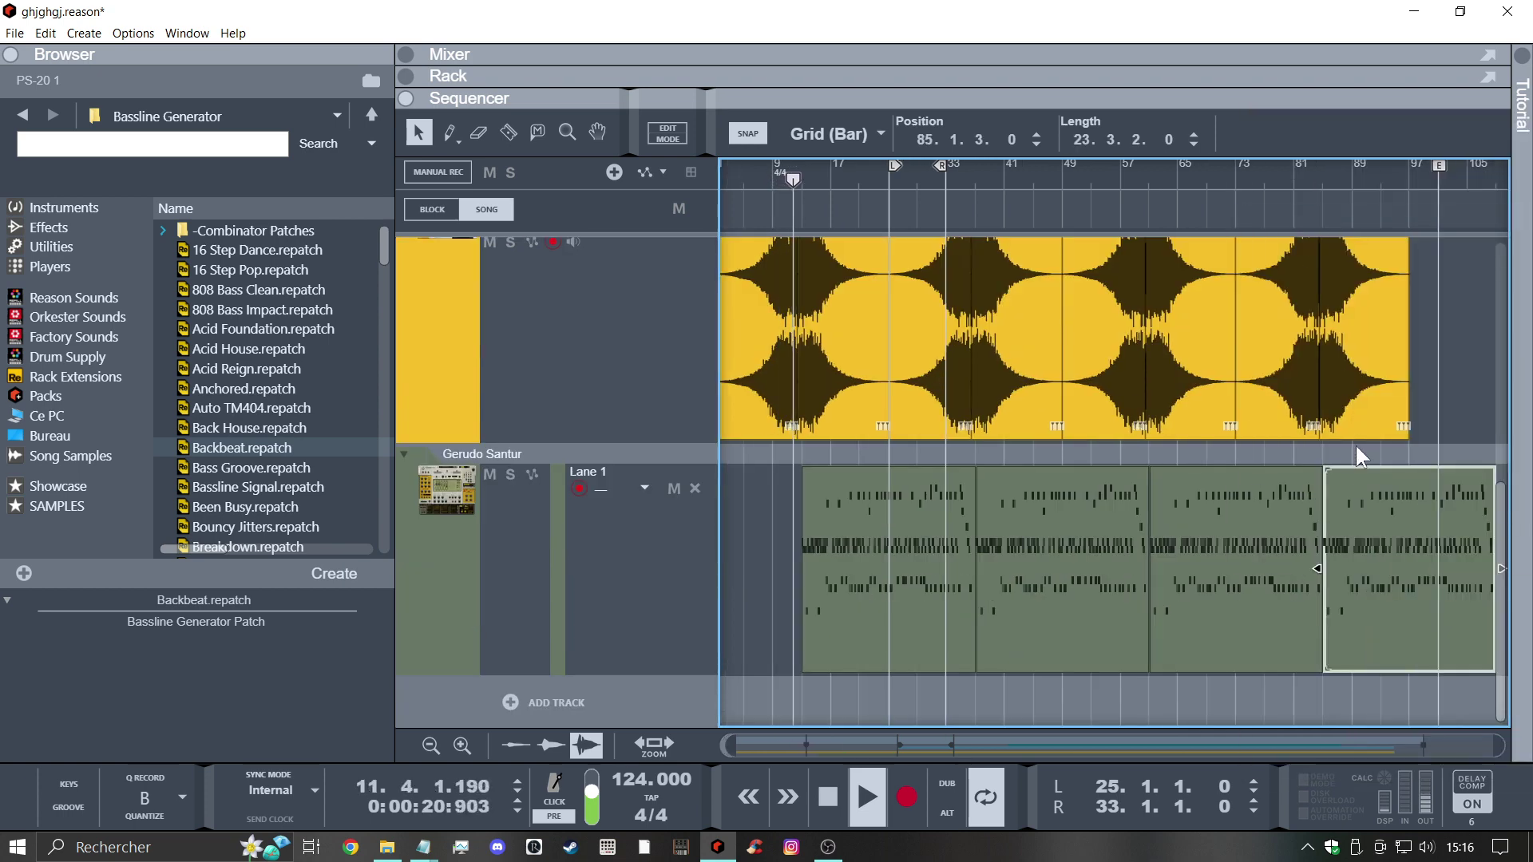
# Split the last Gerudo Santur clip at bar 97, level with the audio clip's end, and erase the remainder with the Eraser tool
pyautogui.click(508, 132)
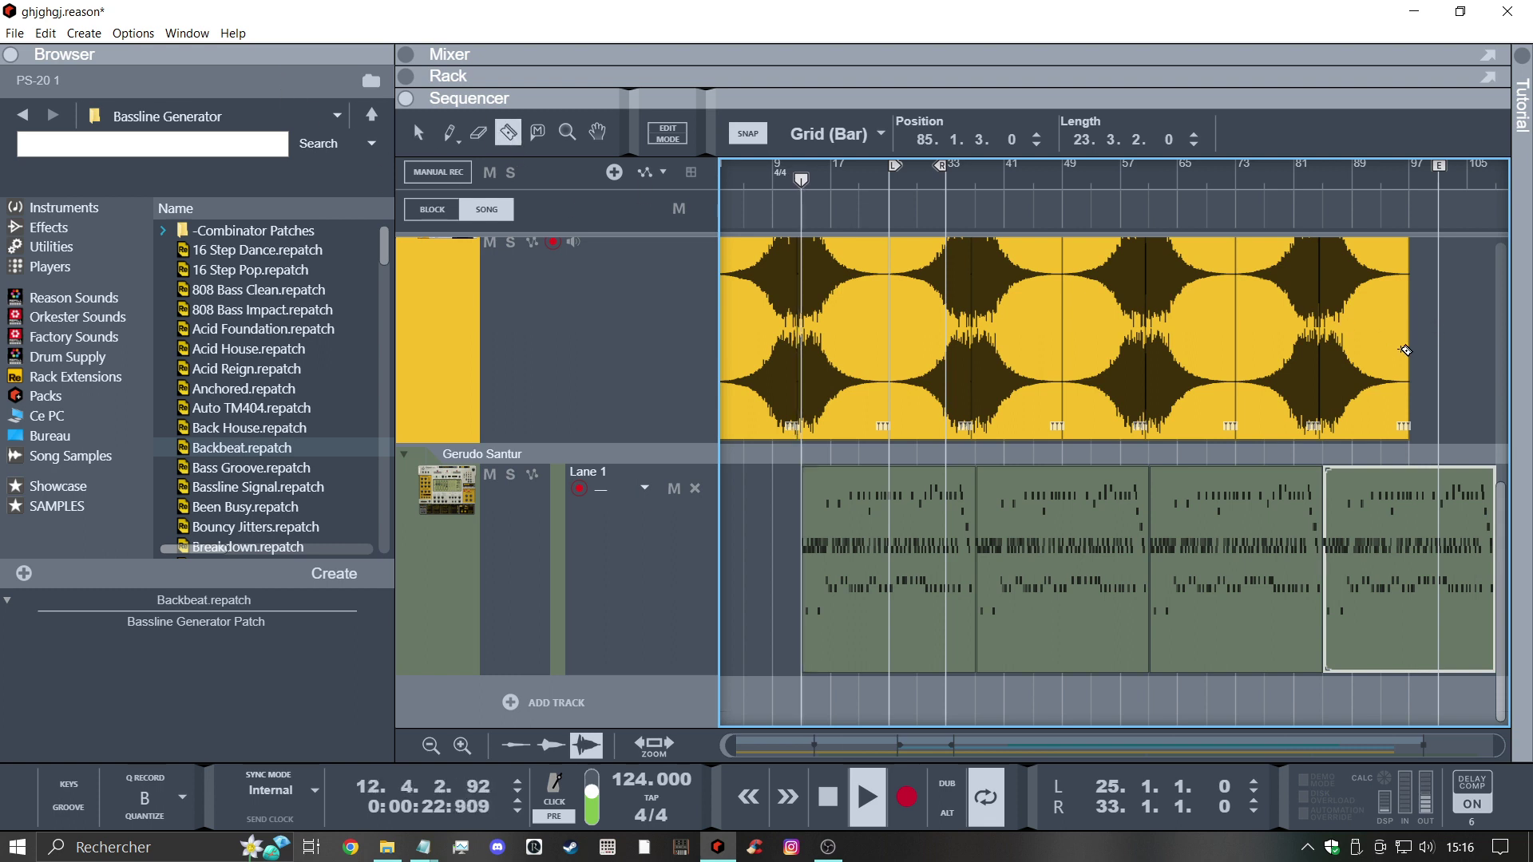
pyautogui.click(1411, 479)
pyautogui.rightClick(1414, 473)
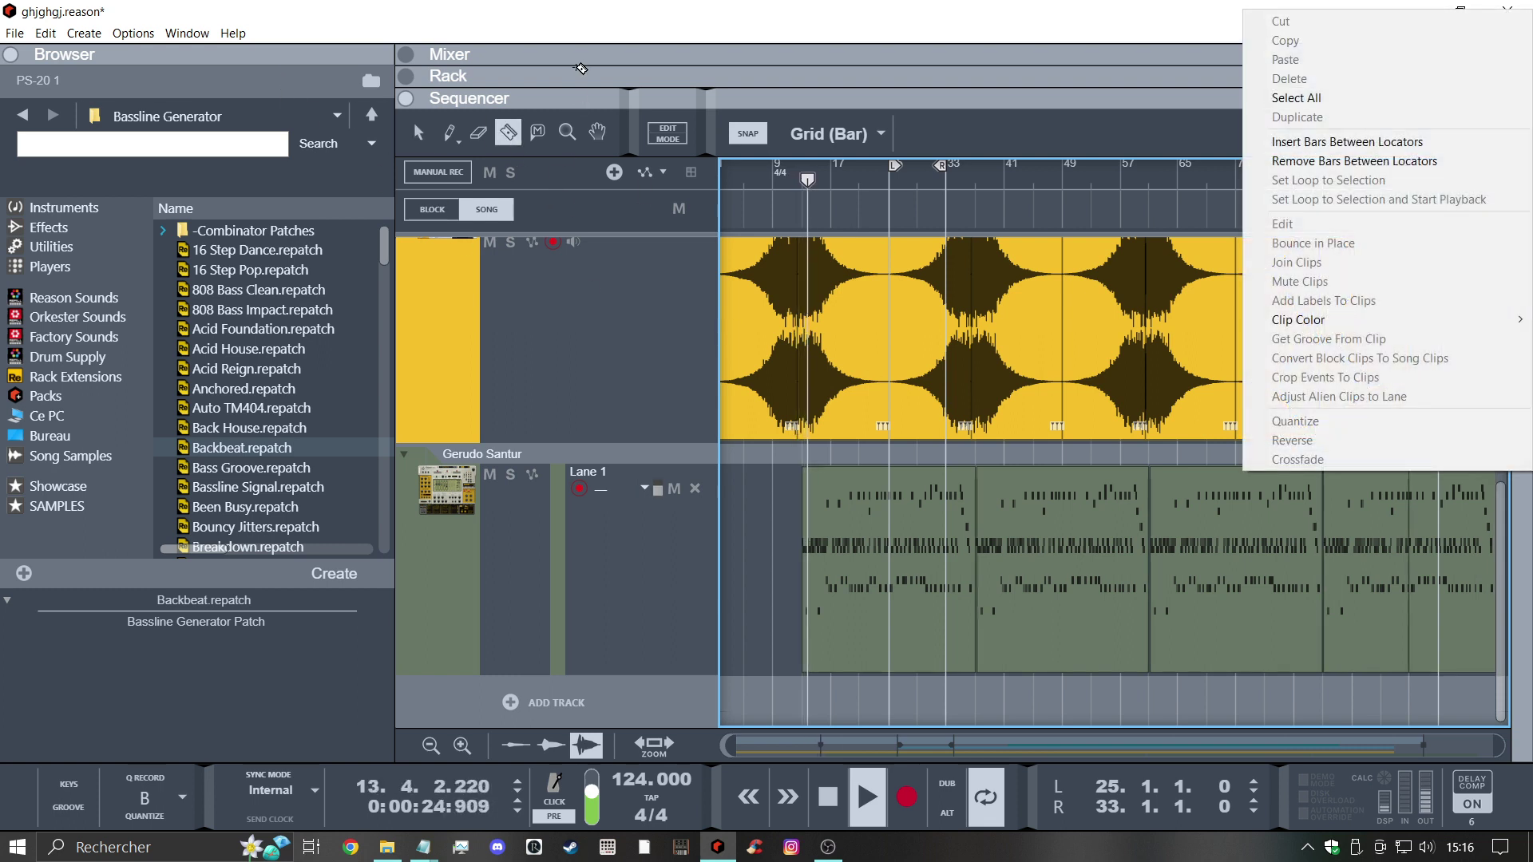
pyautogui.click(582, 36)
pyautogui.press('e')
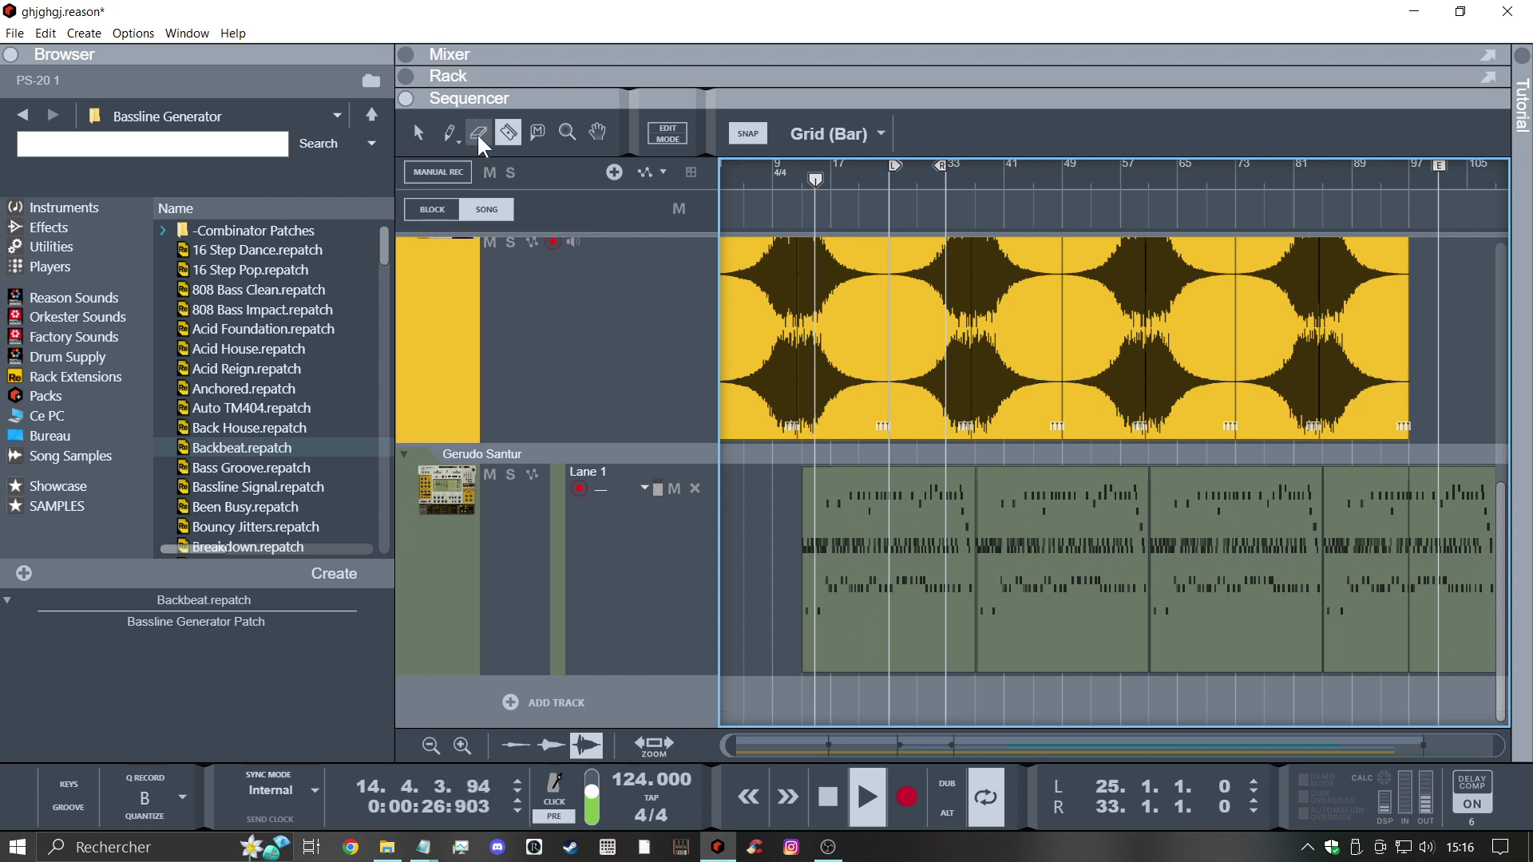
pyautogui.click(1467, 580)
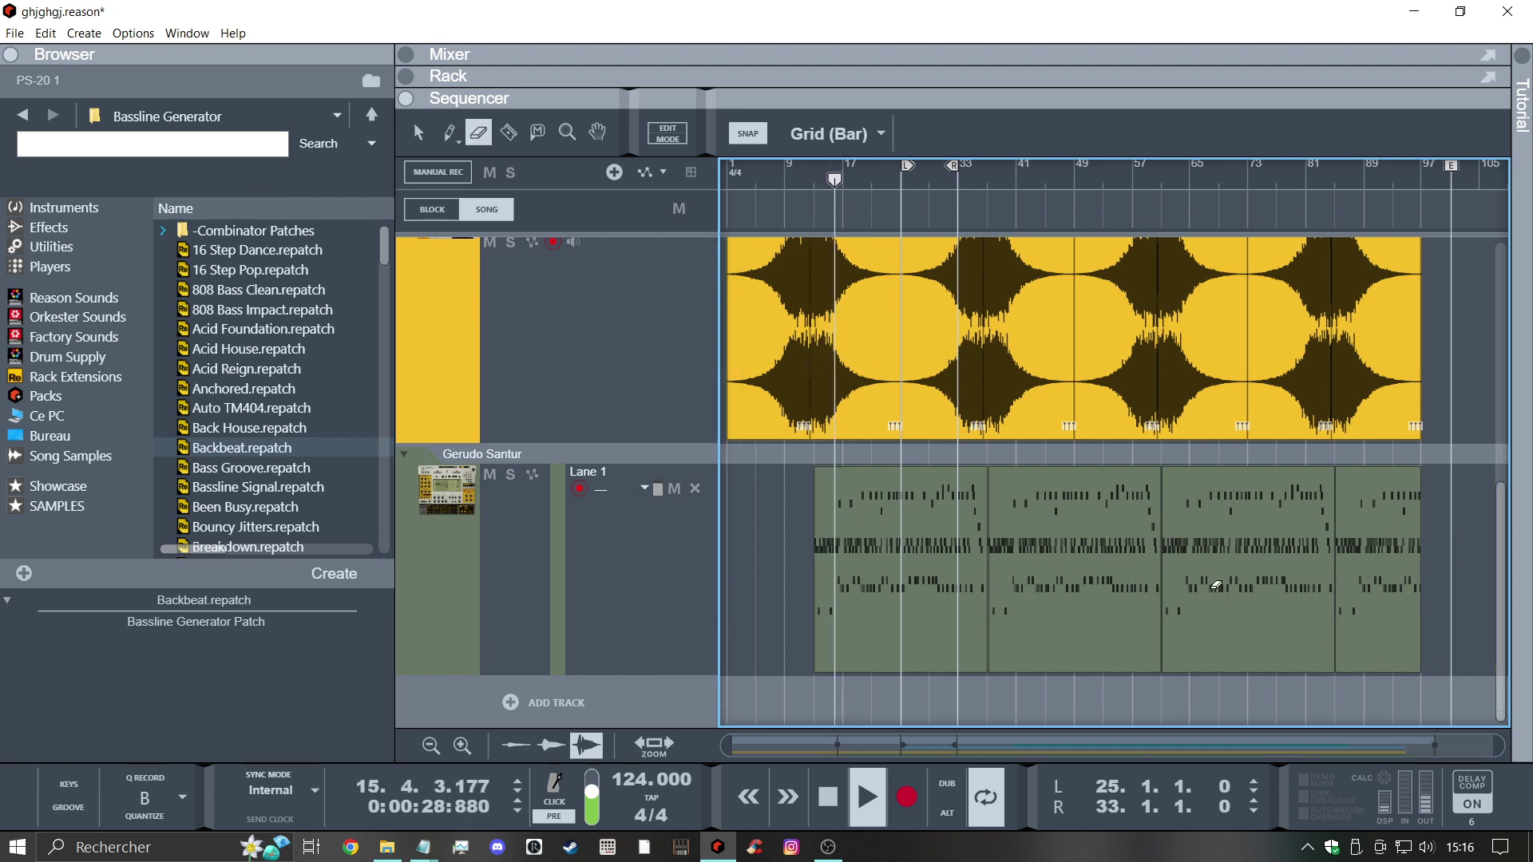
# Hide the browser, enlarge the mixer, and switch on the master compressor
pyautogui.click(28, 55)
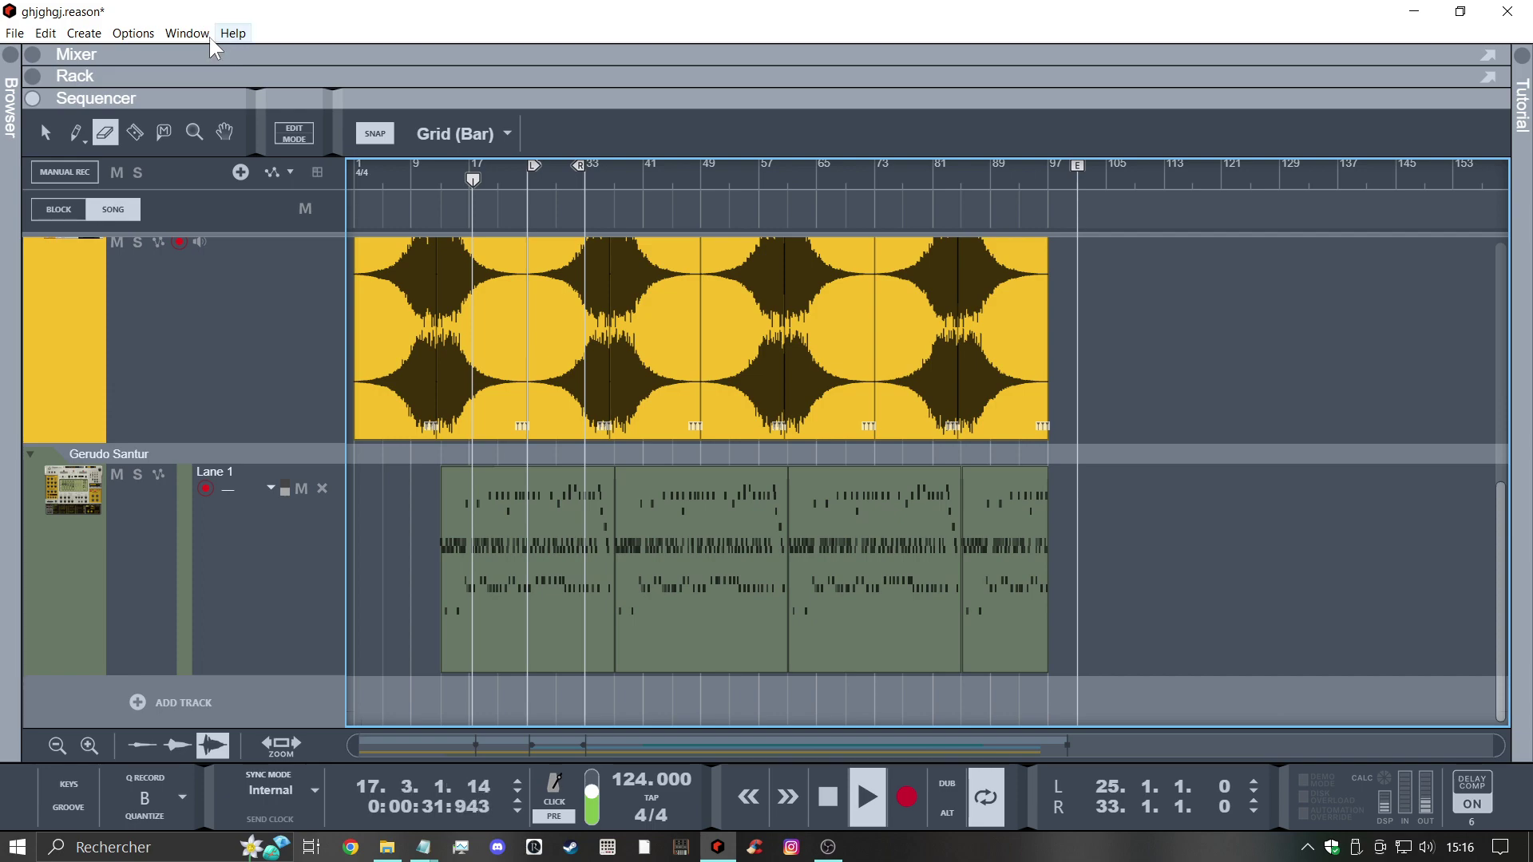
pyautogui.click(33, 54)
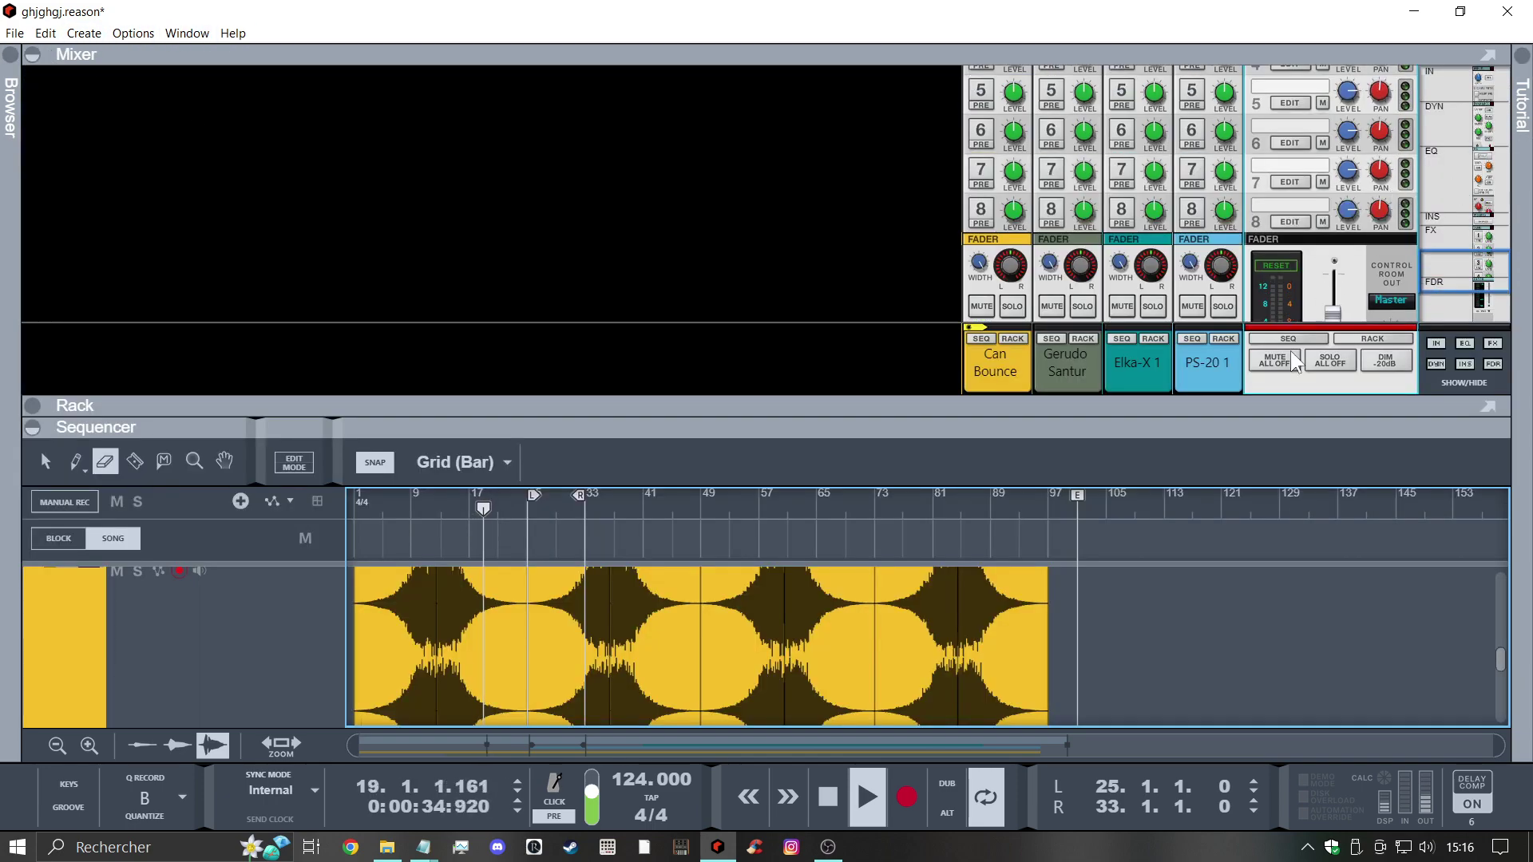
pyautogui.press('F5')
pyautogui.moveTo(1425, 543); pyautogui.dragTo(1408, 259)
pyautogui.click(1284, 321)
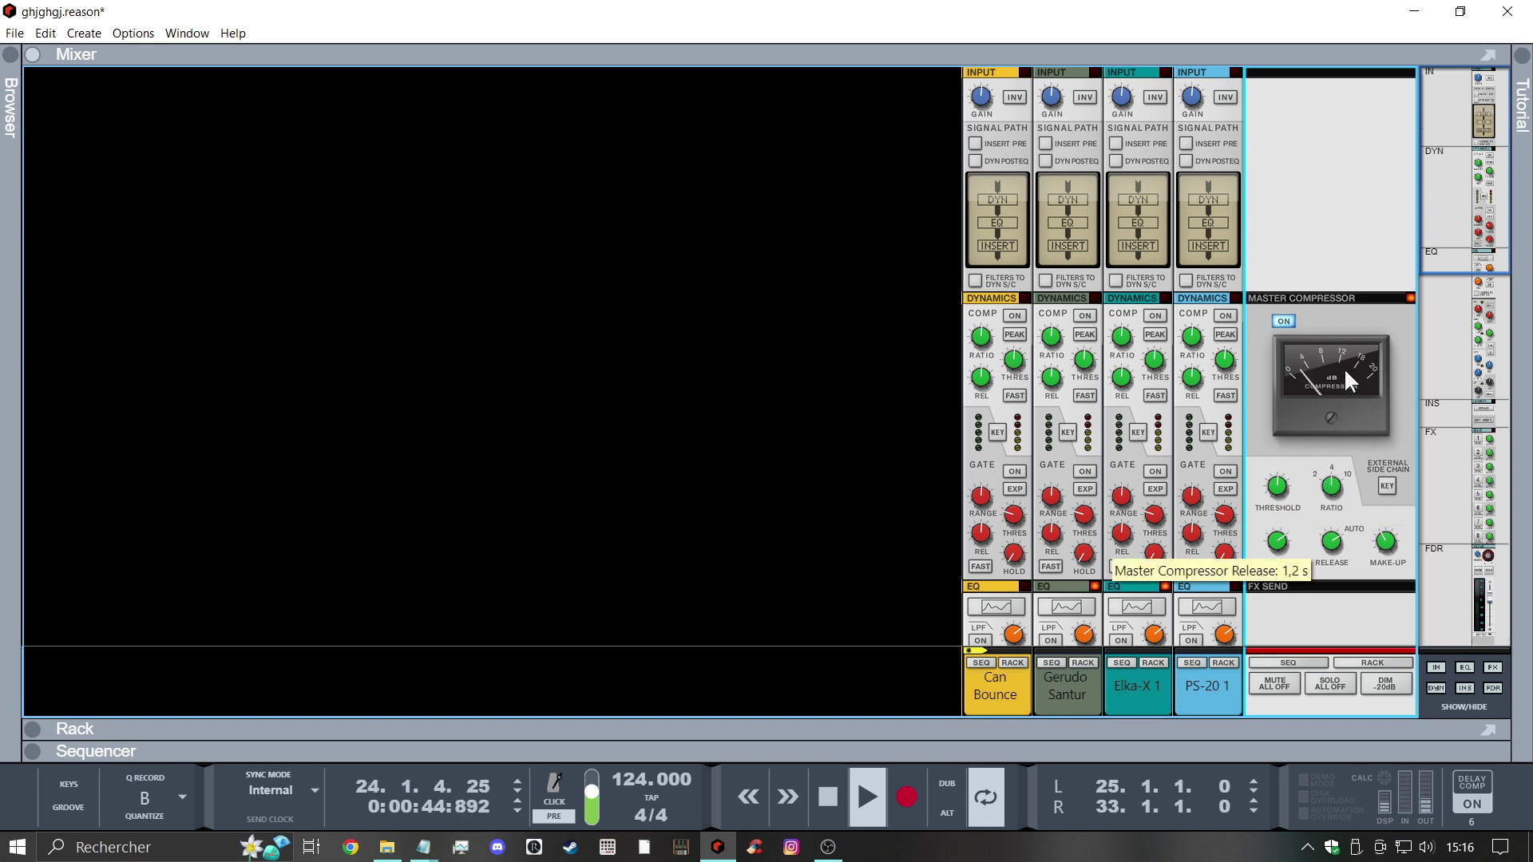
pyautogui.moveTo(1281, 481)
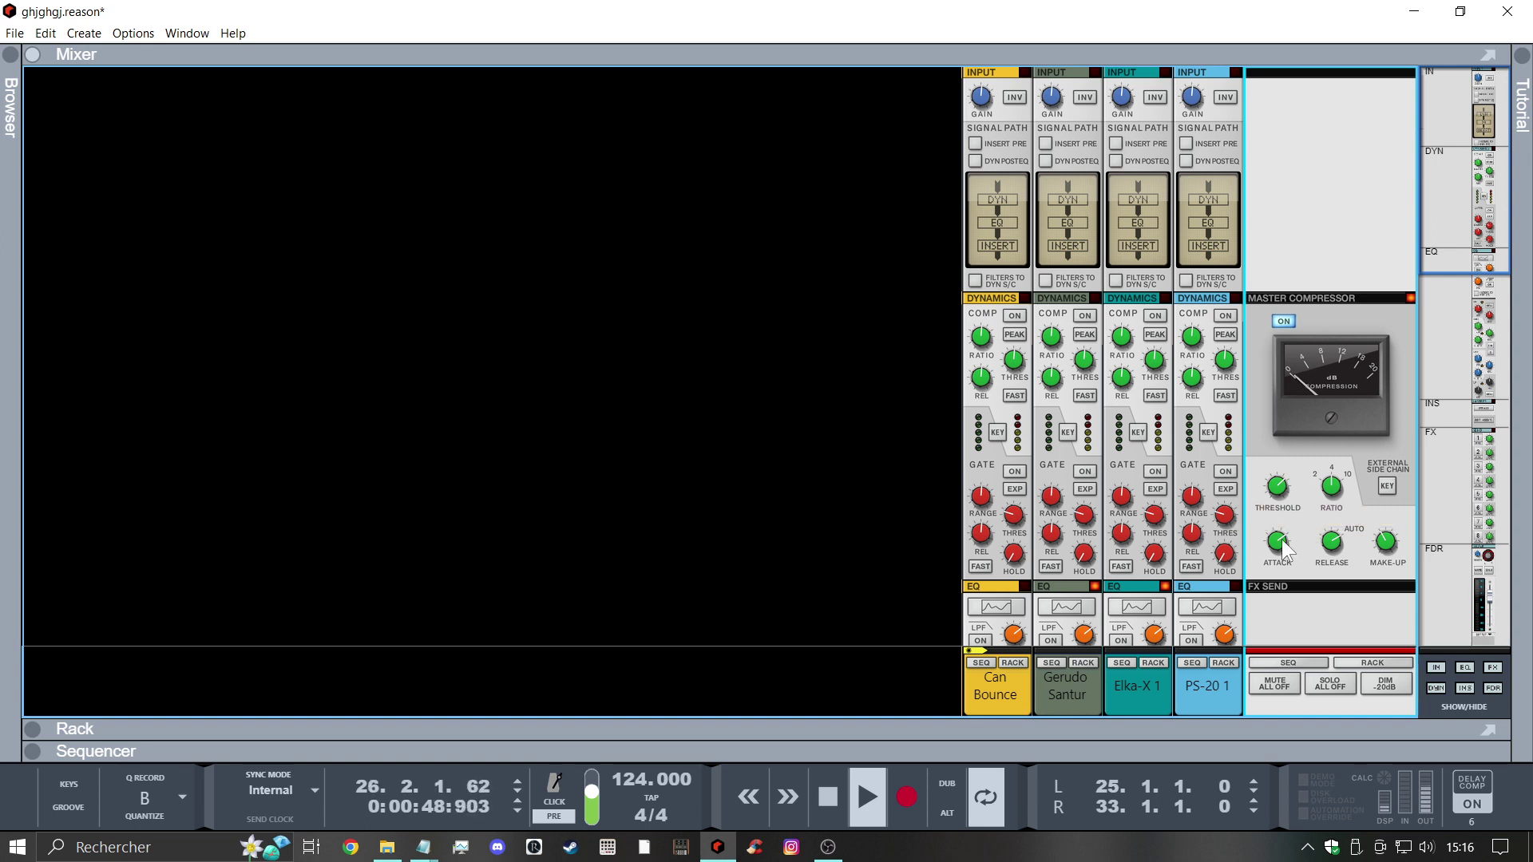
pyautogui.moveTo(1285, 554)
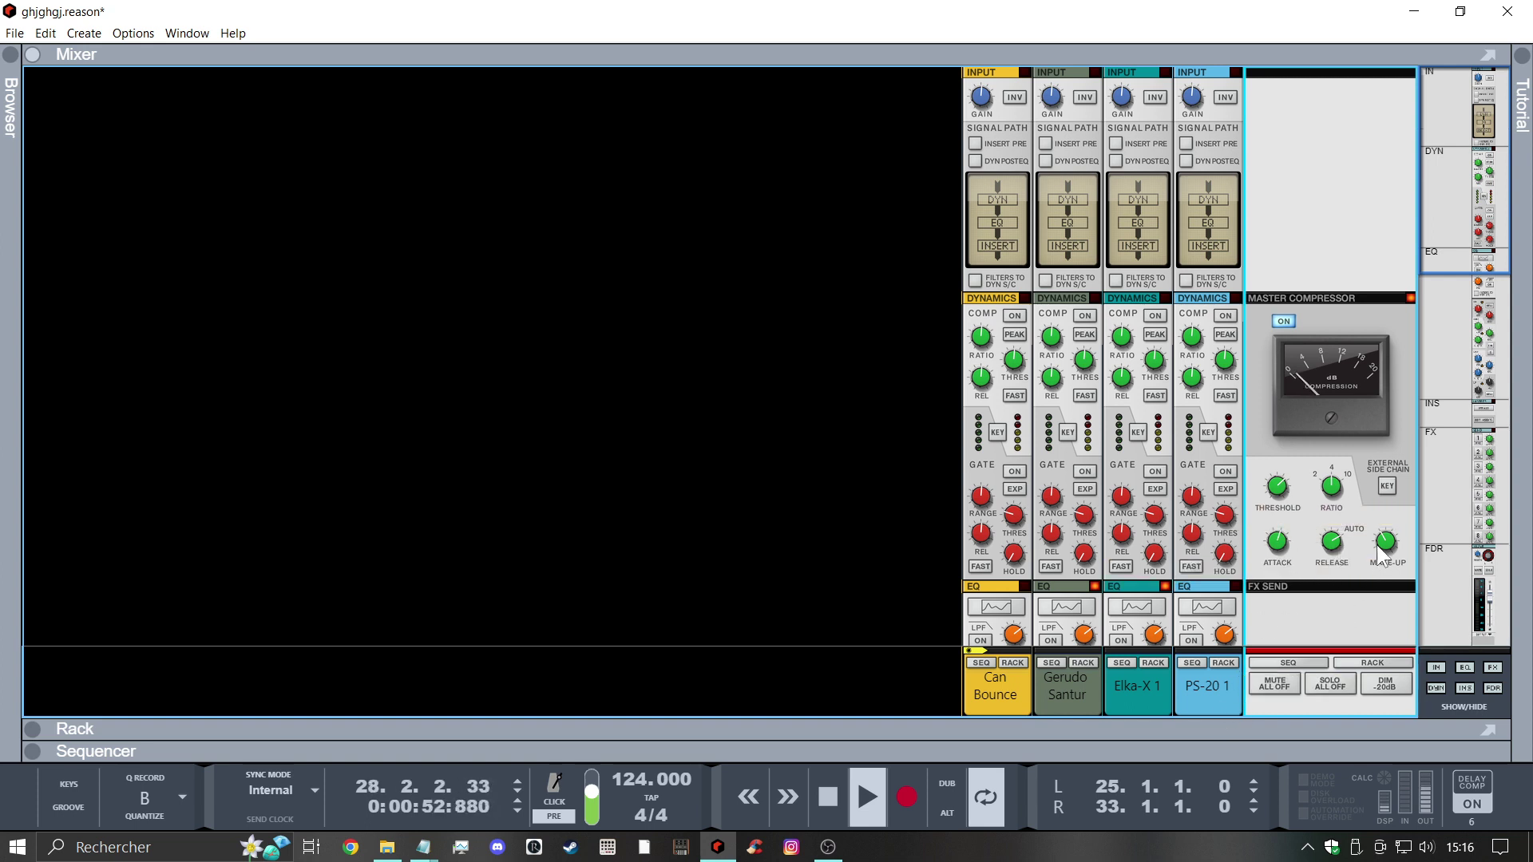
pyautogui.moveTo(1390, 565)
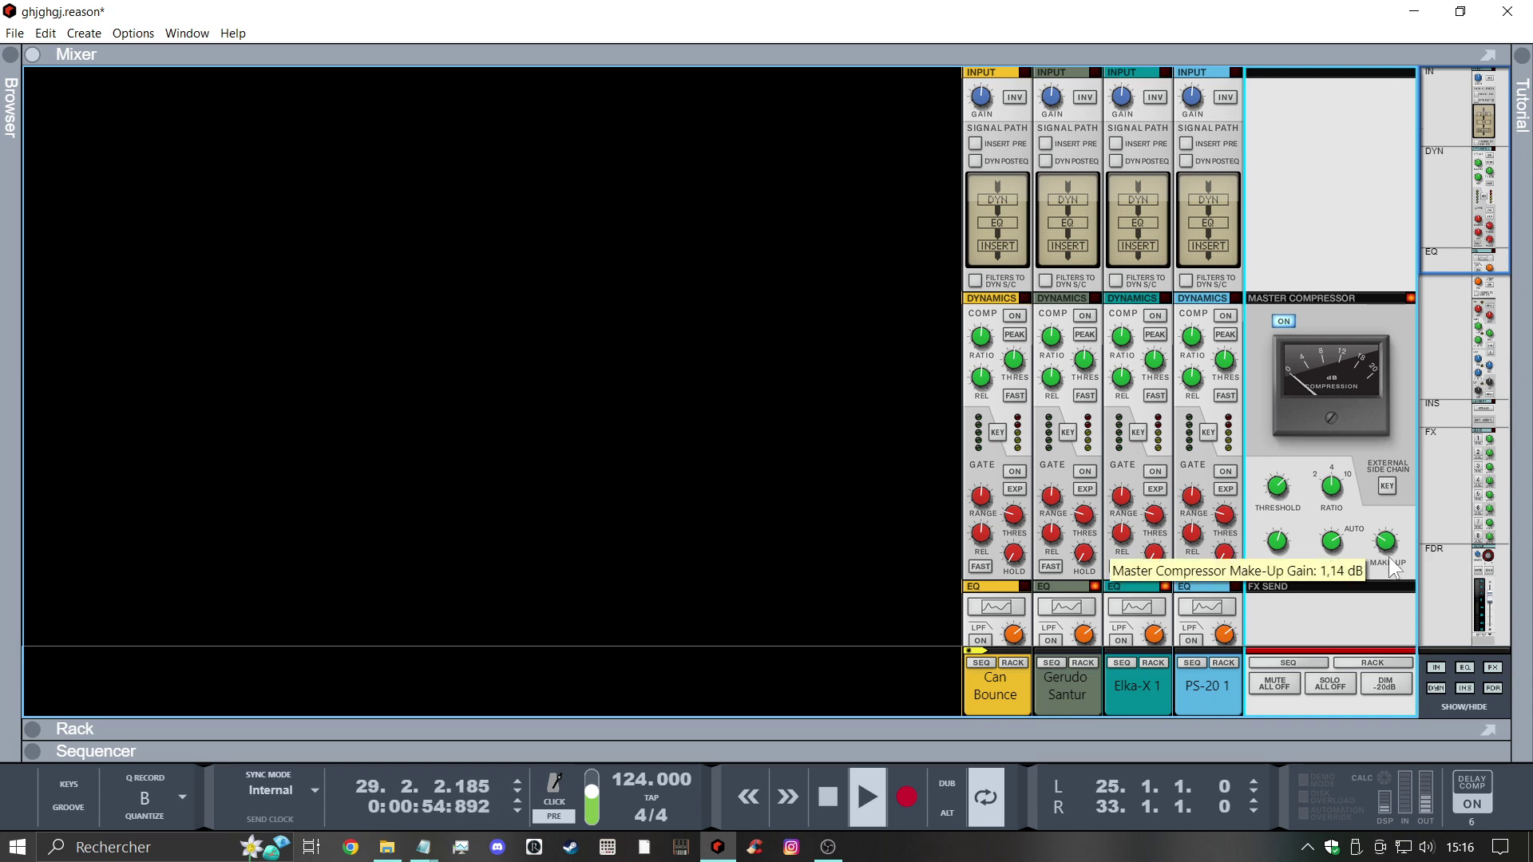
# Add Youlean Loudness Meter 2 (VST3) after Burier in the Master Section's insert effects, and fold the inserts away
pyautogui.click(1153, 663)
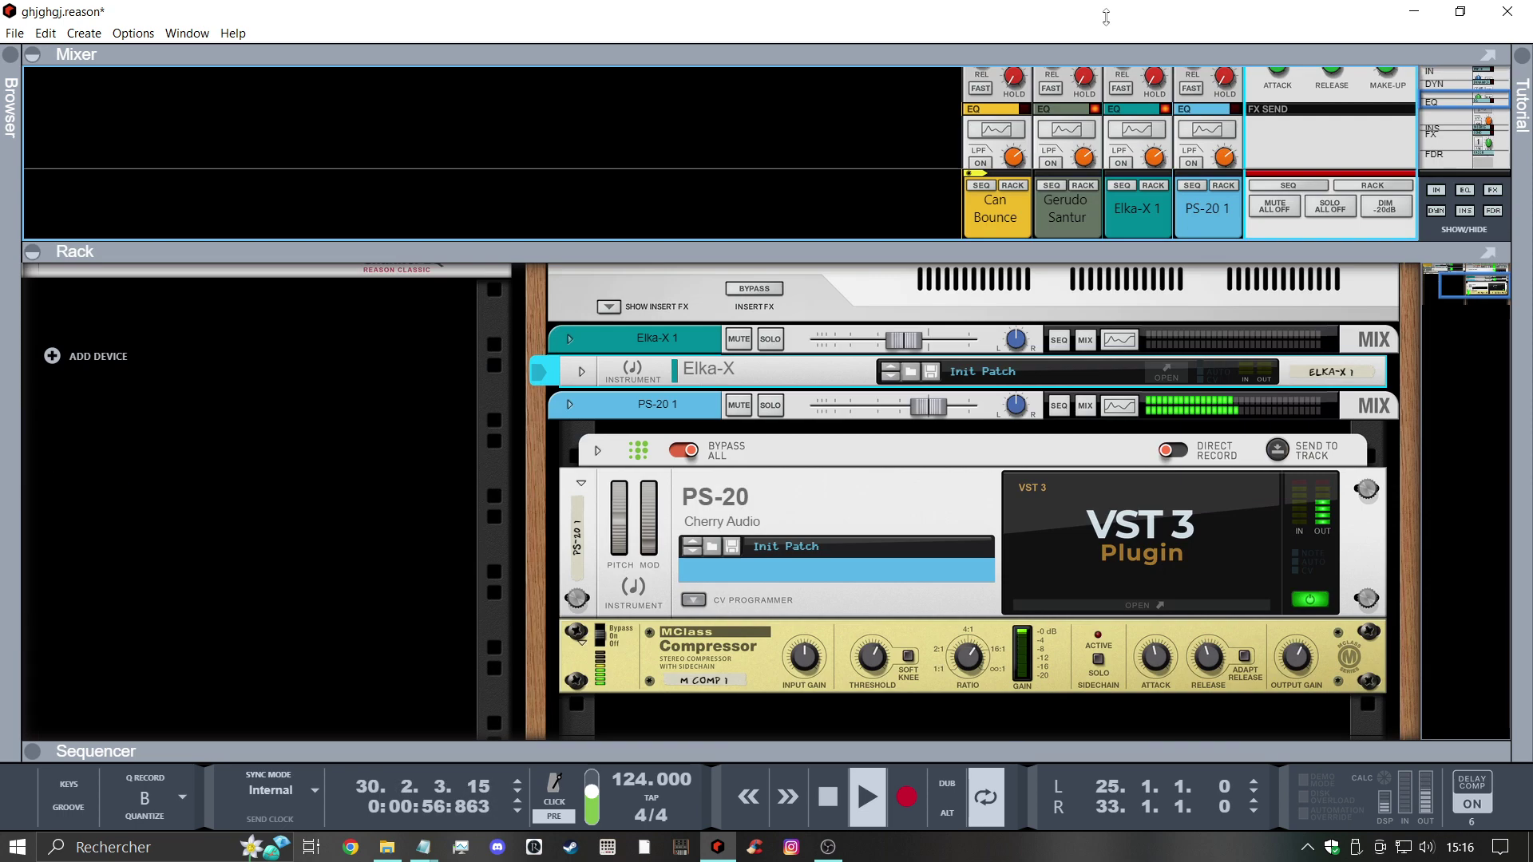
pyautogui.scroll(3, 1050, 170)
pyautogui.click(609, 330)
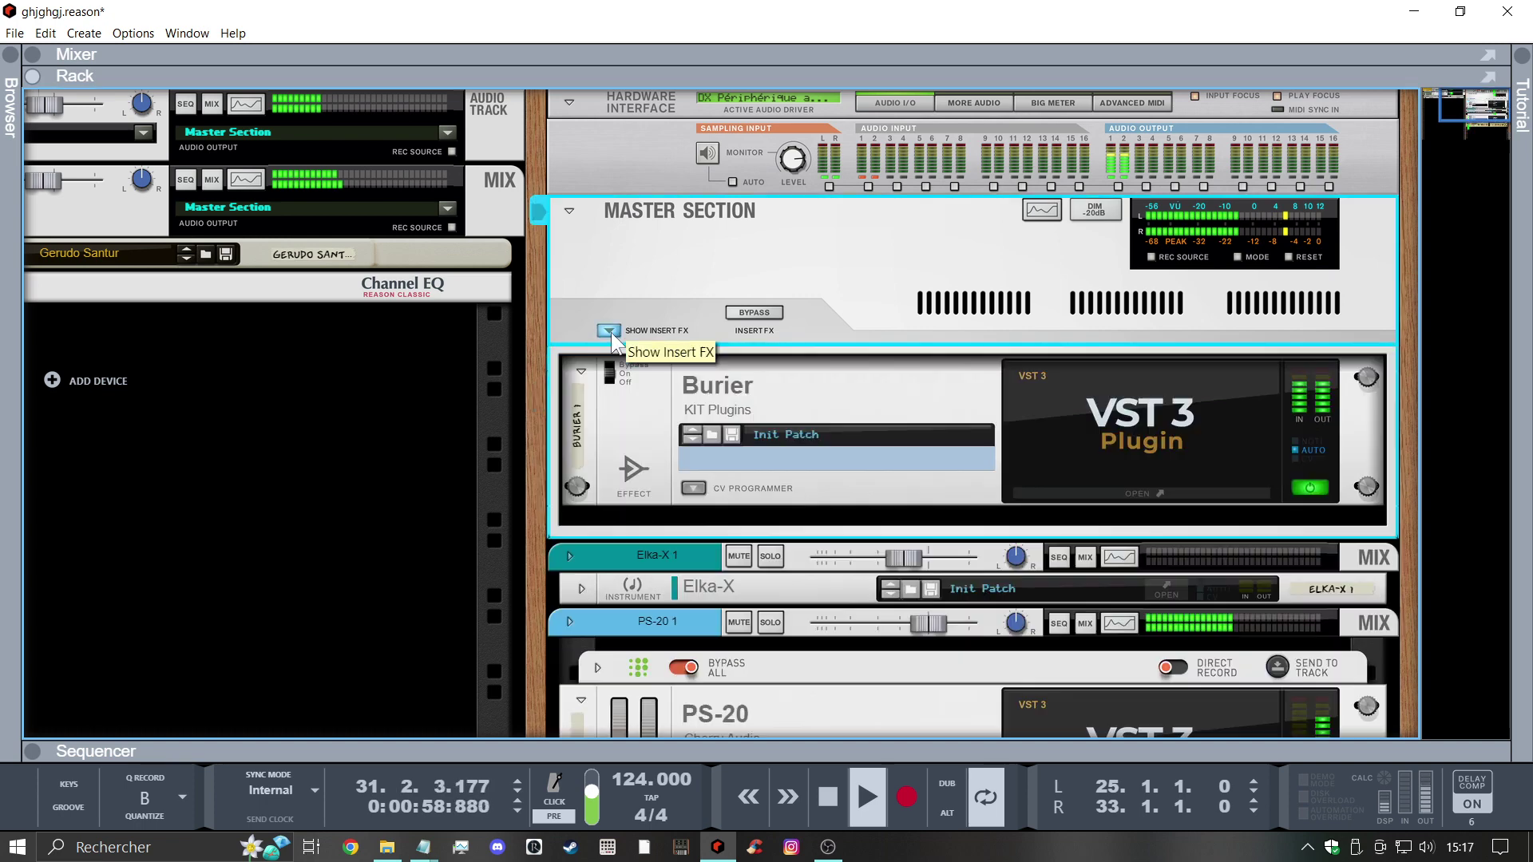
pyautogui.rightClick(841, 511)
pyautogui.moveTo(886, 519)
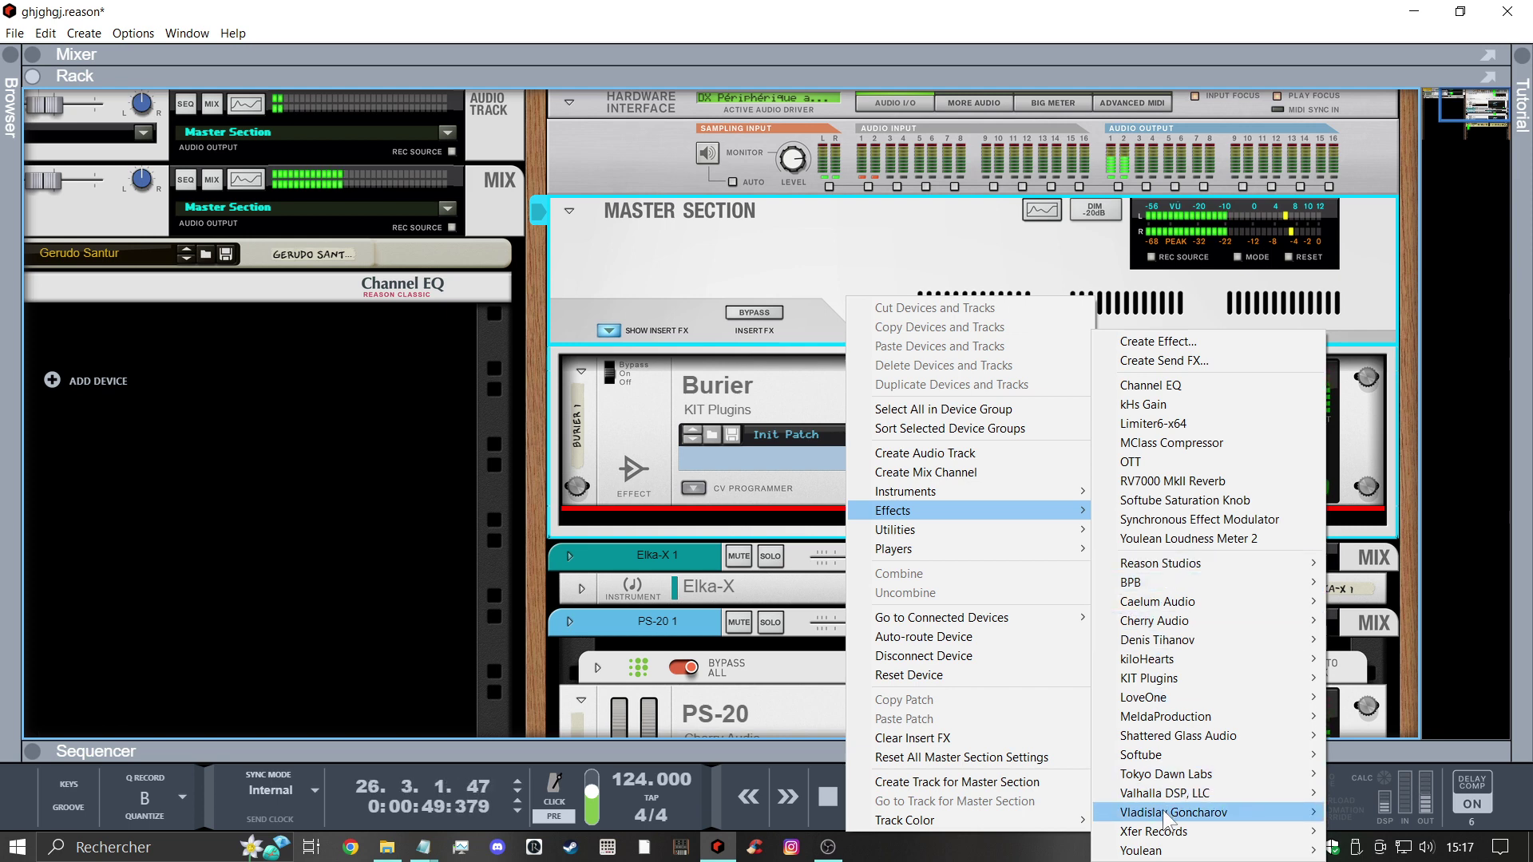
pyautogui.moveTo(1165, 835)
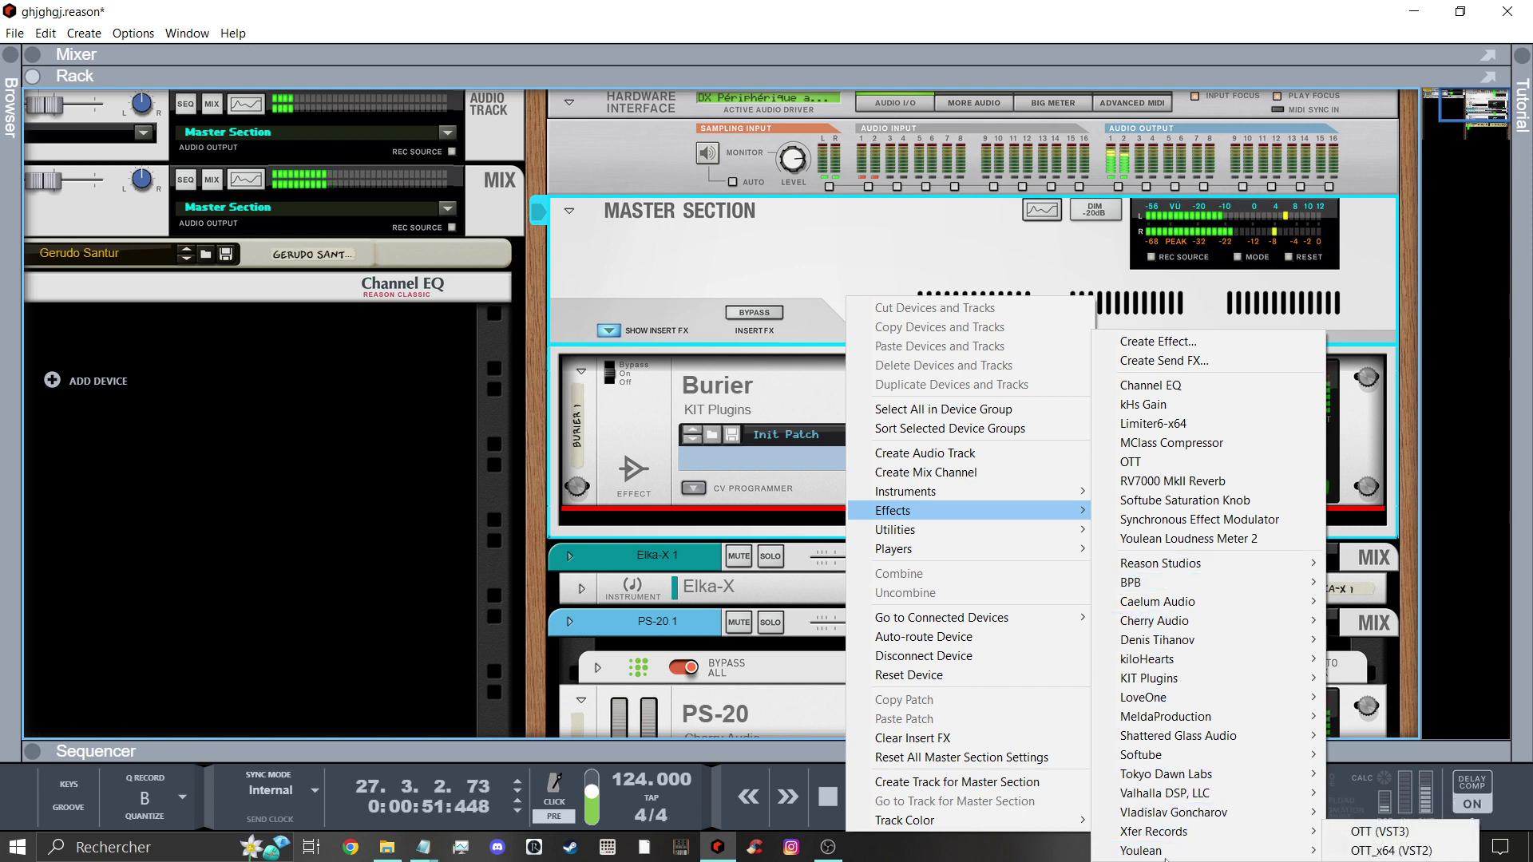
pyautogui.moveTo(1230, 852)
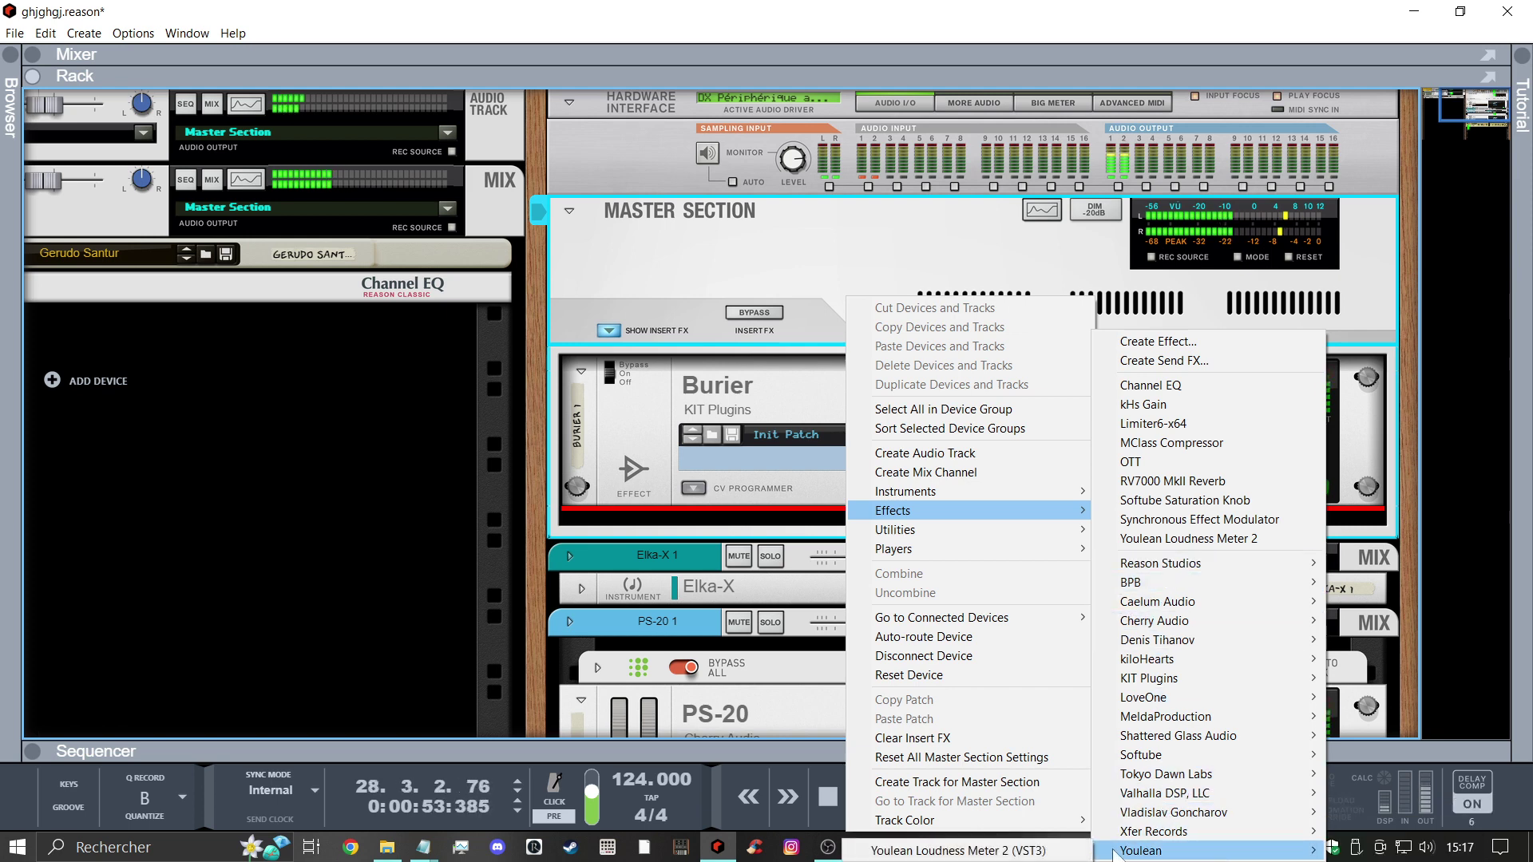
pyautogui.click(958, 850)
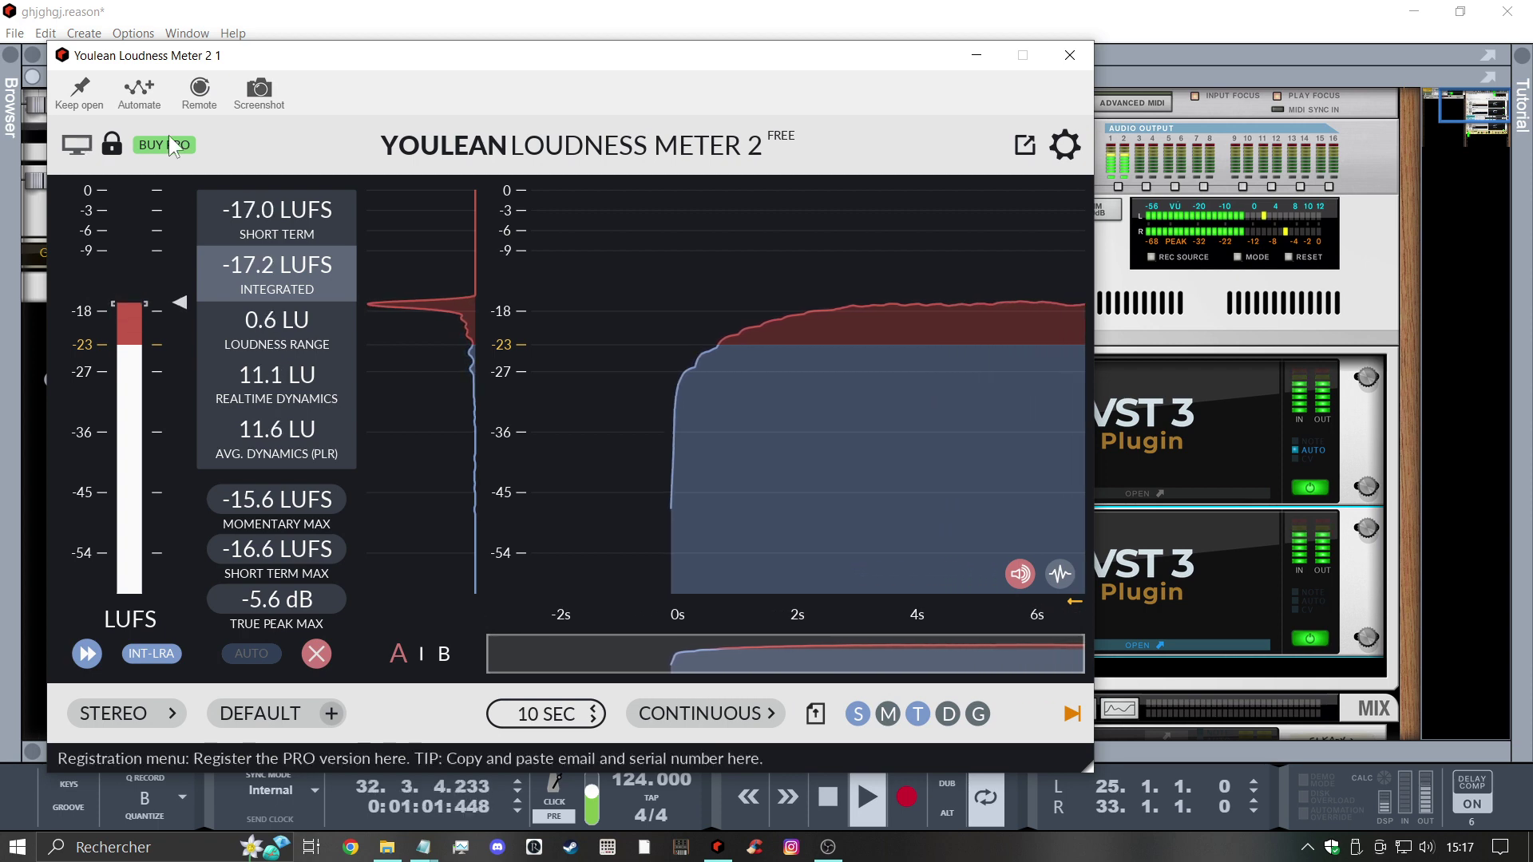
pyautogui.click(1070, 55)
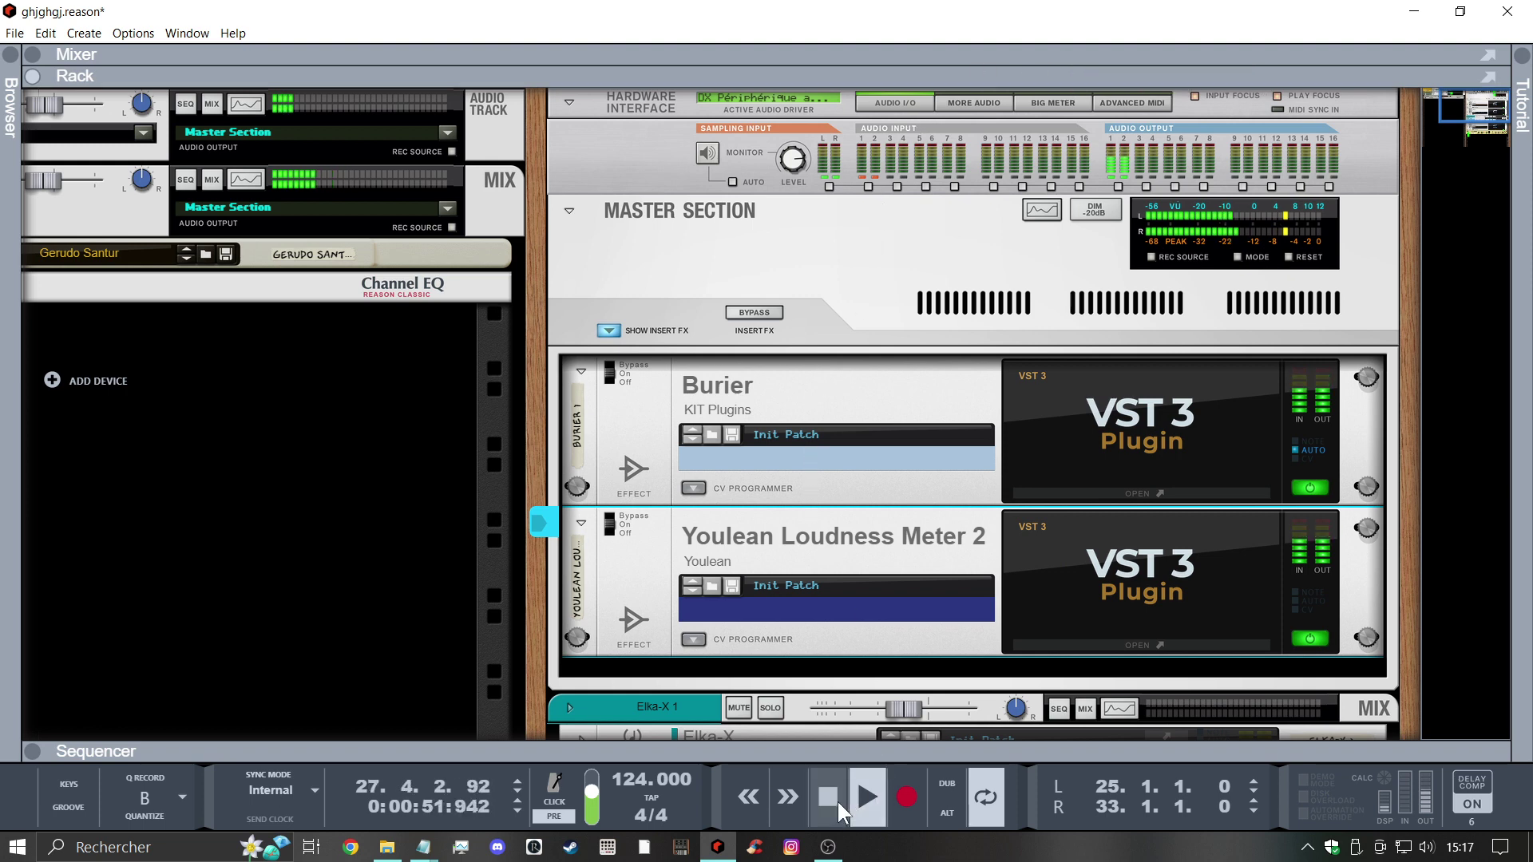
pyautogui.click(608, 330)
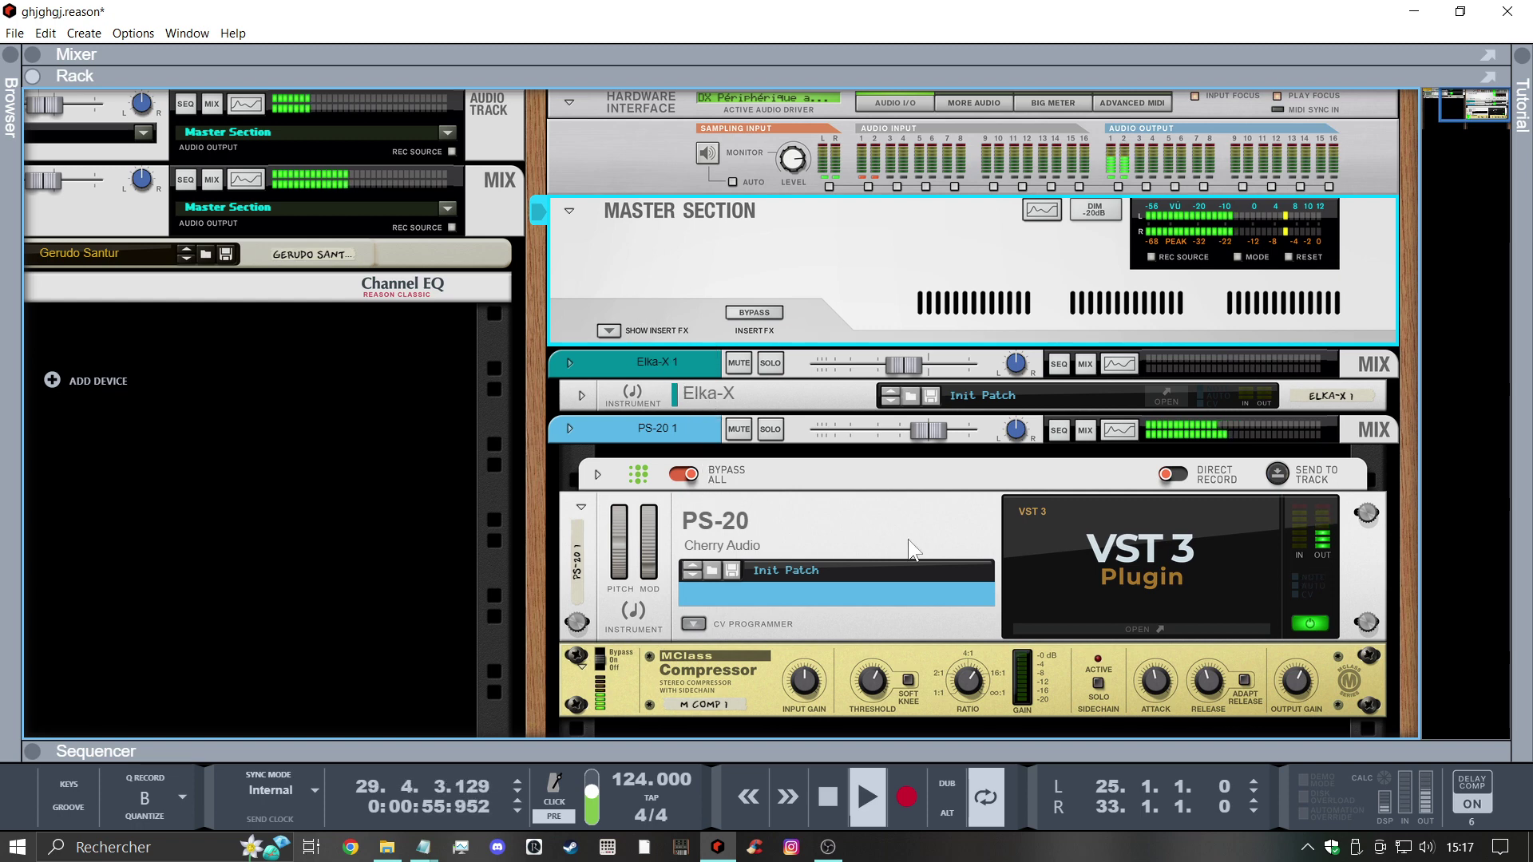
# Zoom the sequencer timeline in to about the first 87 bars and stop playback
pyautogui.press('F7')
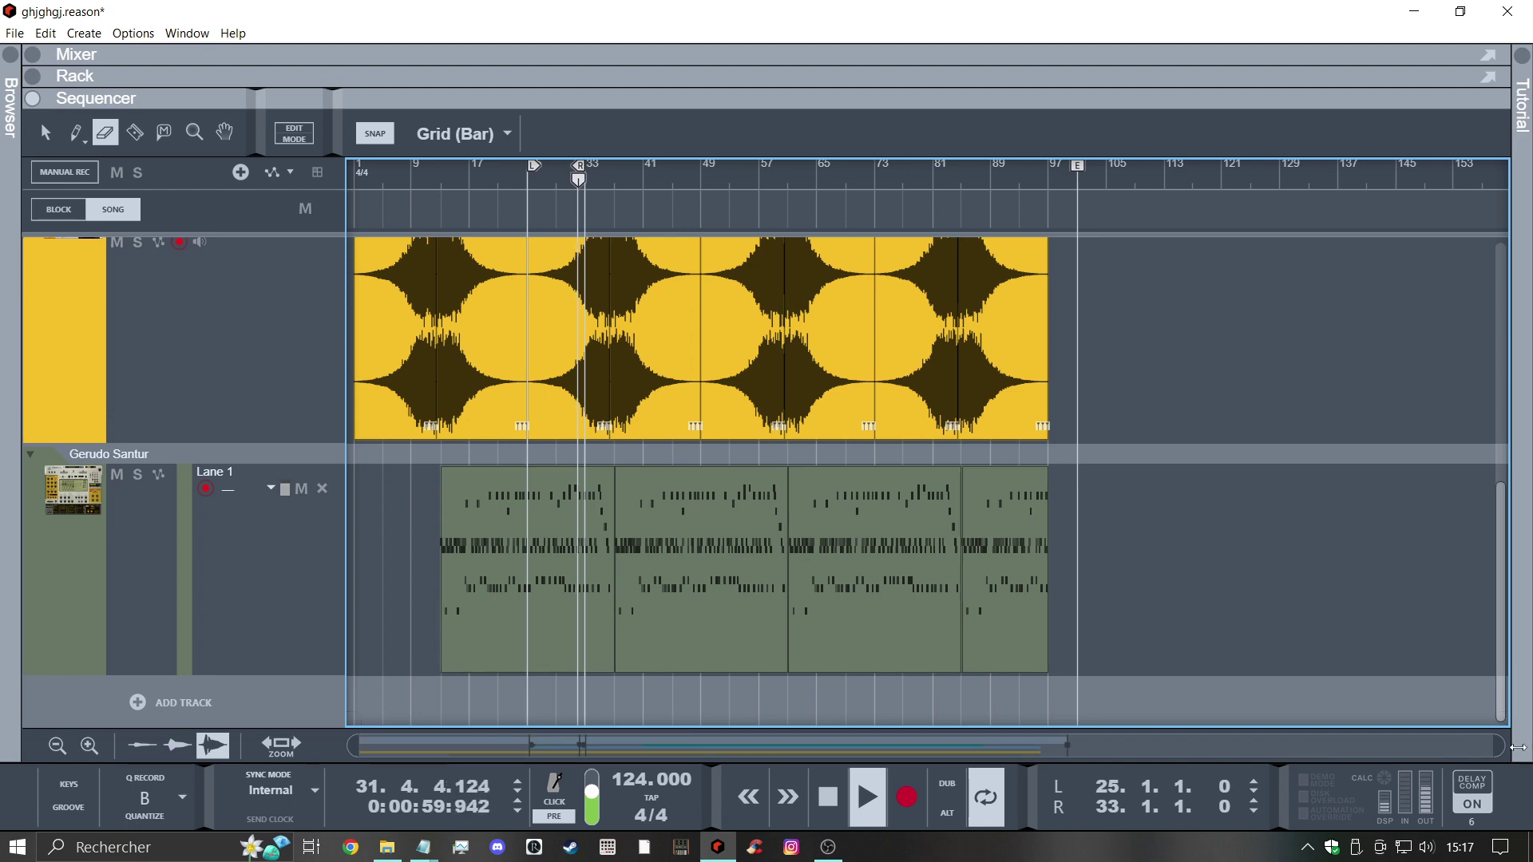
pyautogui.moveTo(1496, 744); pyautogui.dragTo(1333, 744)
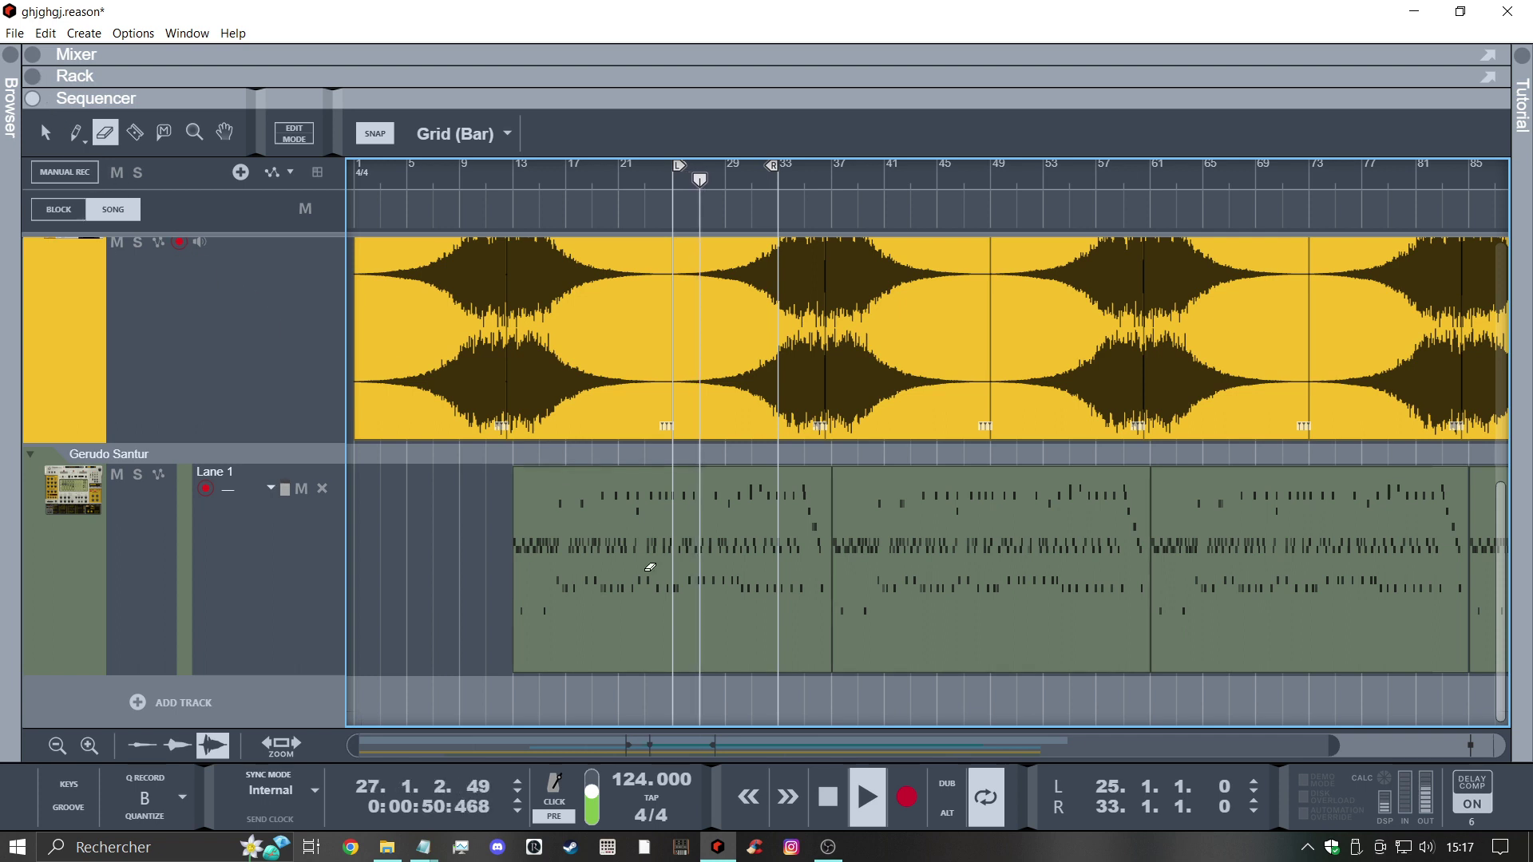
pyautogui.click(833, 815)
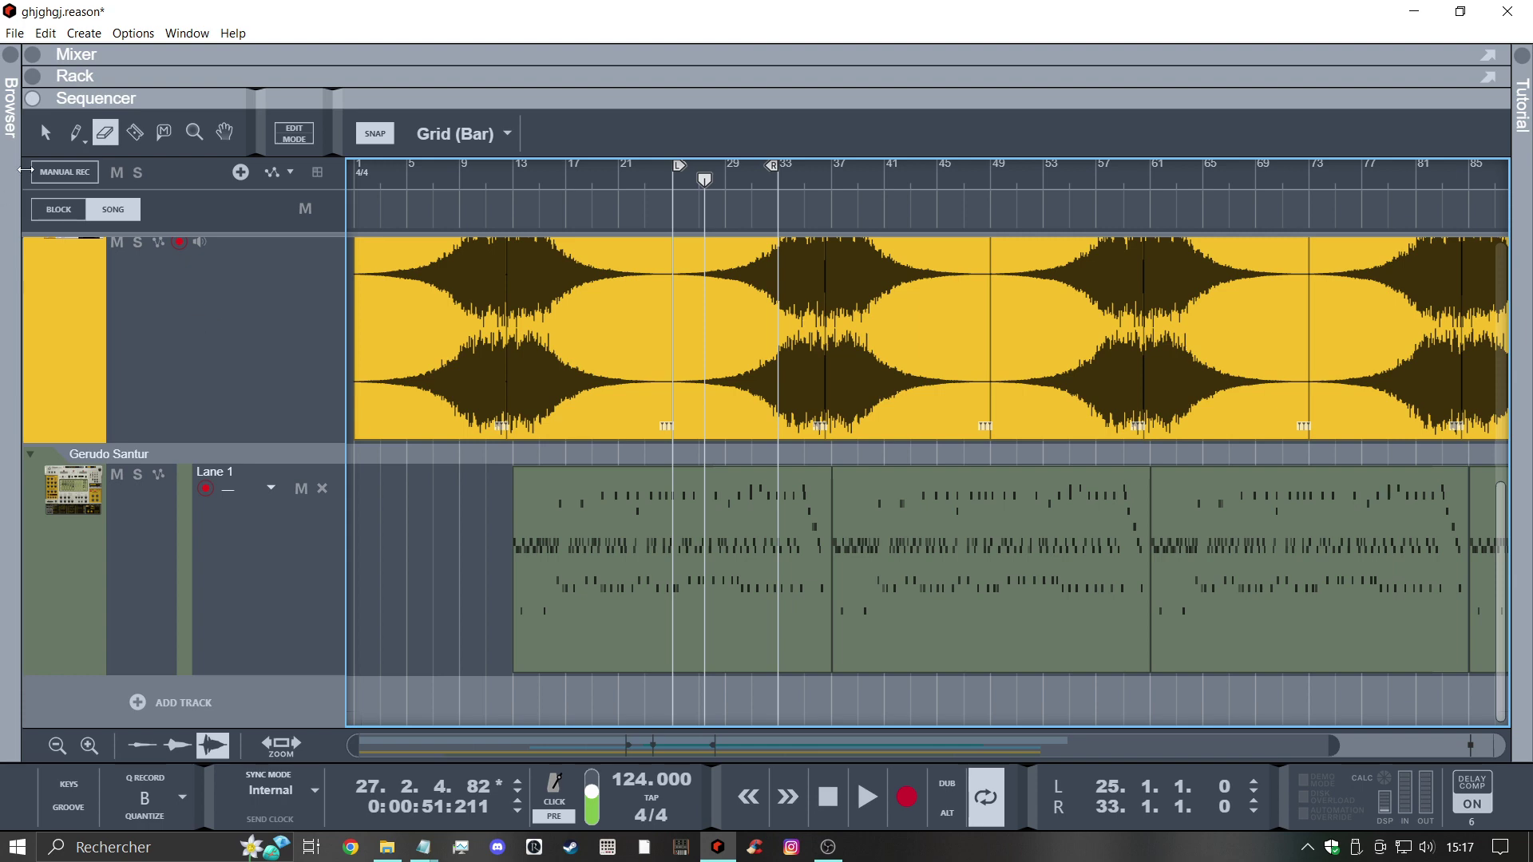
pyautogui.press('F6')
pyautogui.moveTo(720, 423); pyautogui.dragTo(839, 736)
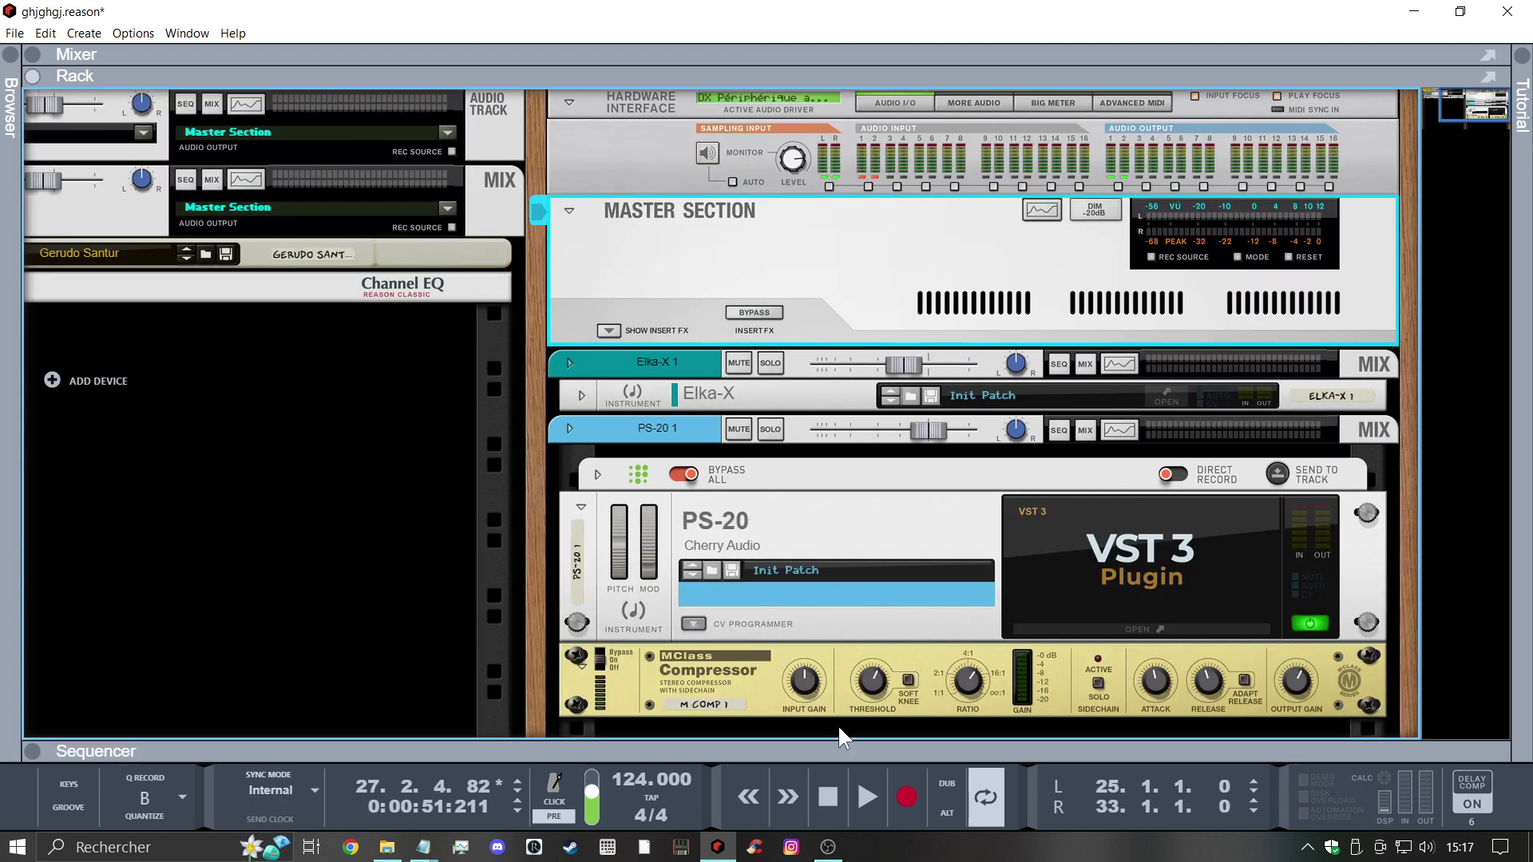
pyautogui.click(971, 742)
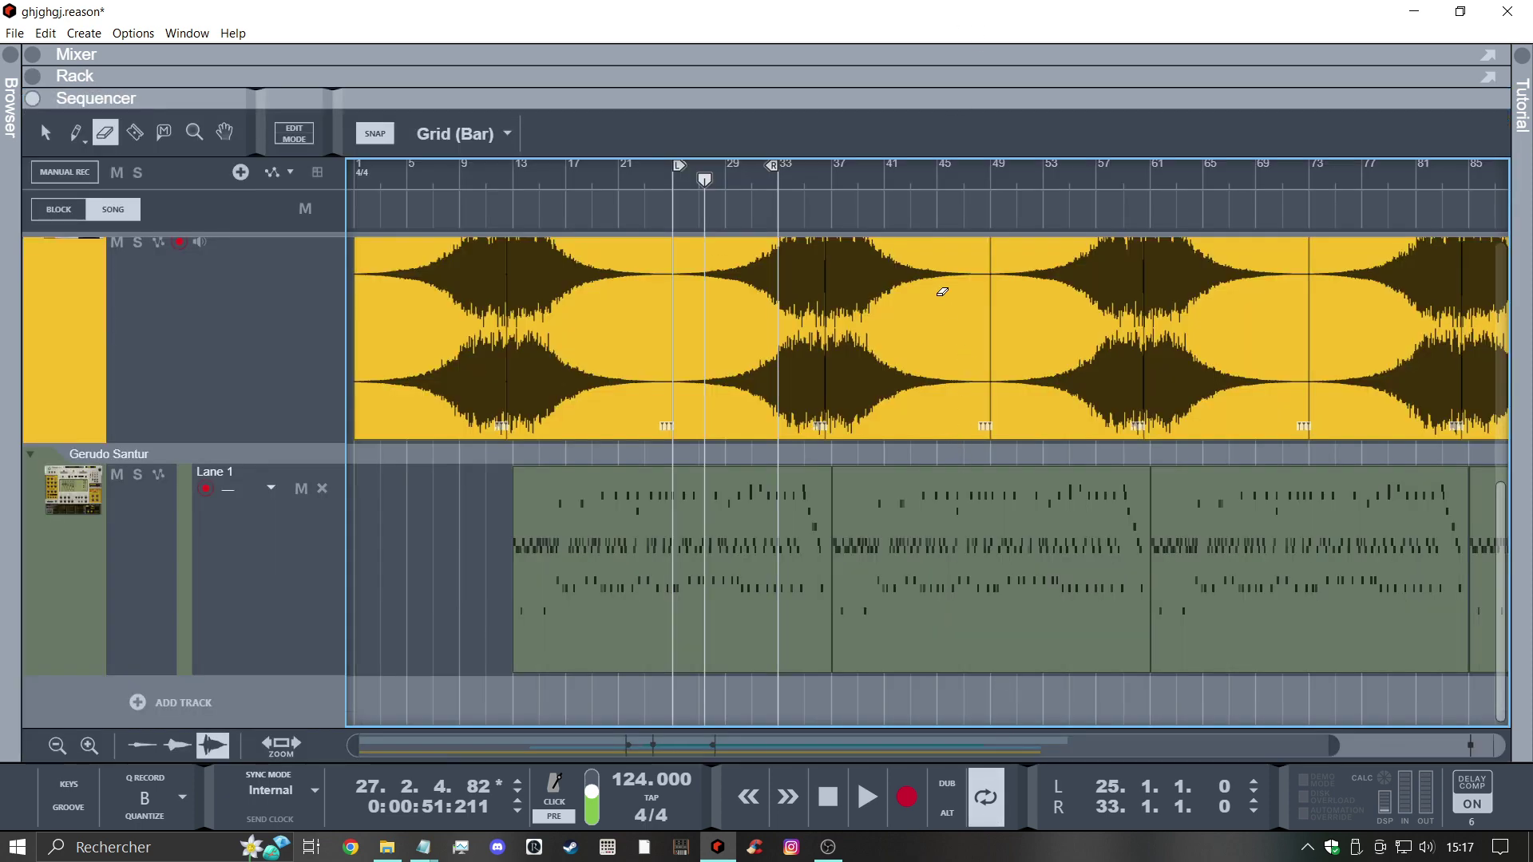
# Bring all tracks into view, switch back to the Selection tool, and play the arrangement from bar 25
pyautogui.scroll(3, 943, 319)
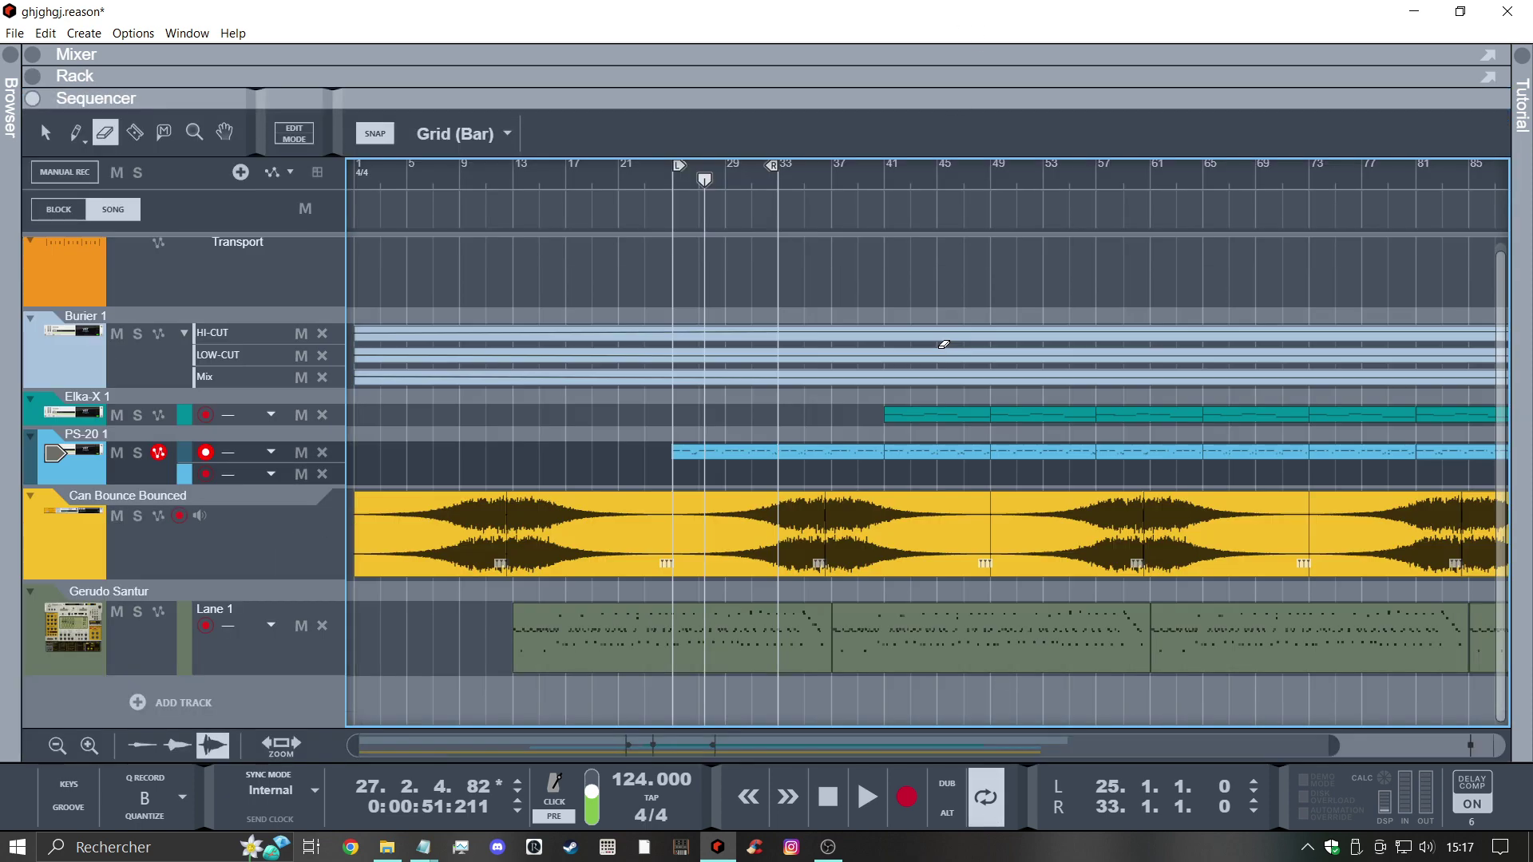
pyautogui.click(844, 776)
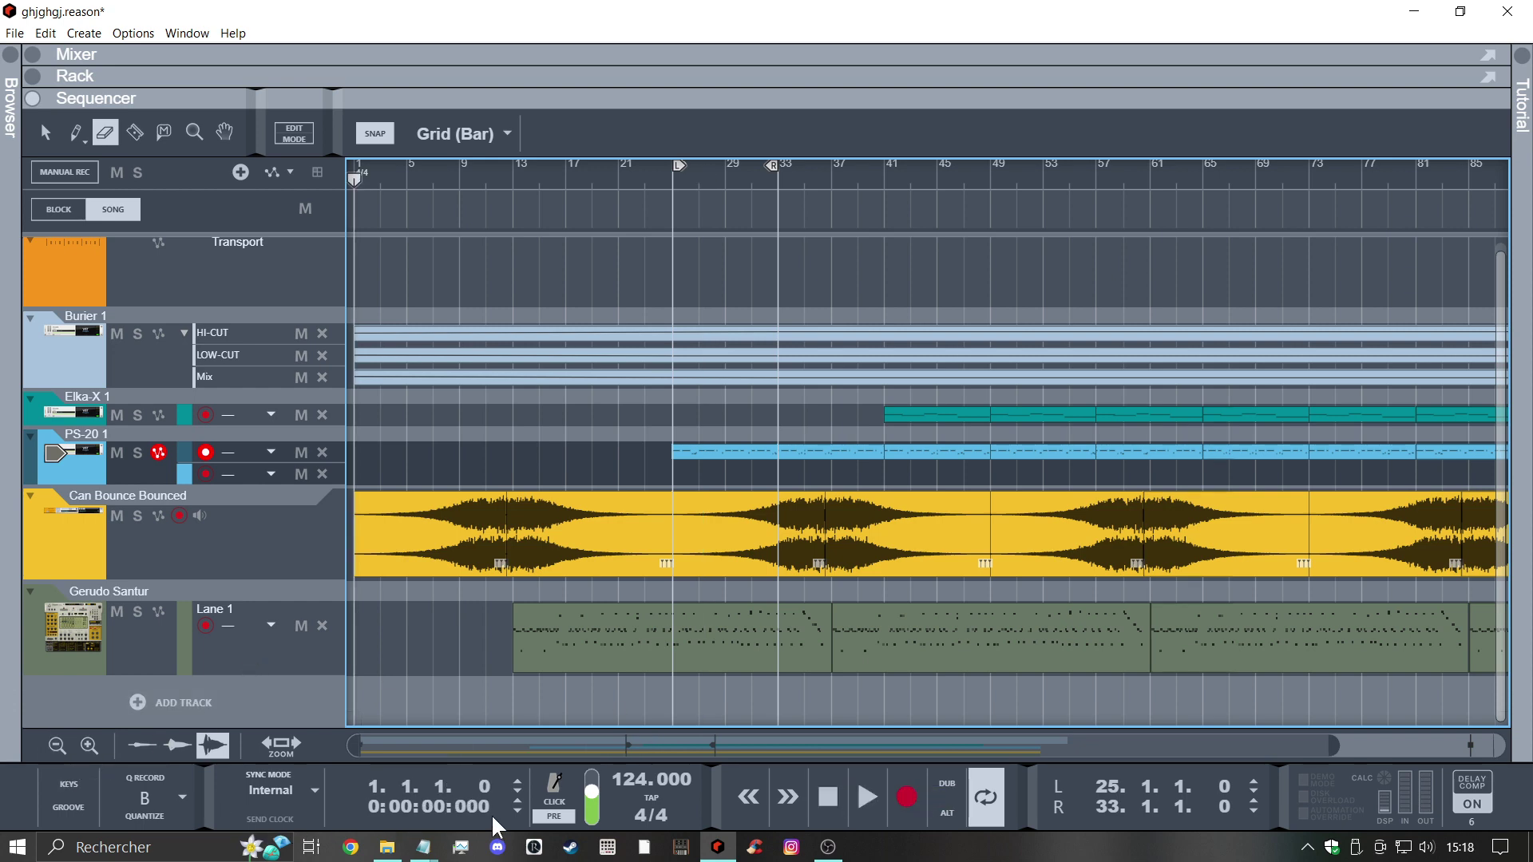
pyautogui.click(46, 132)
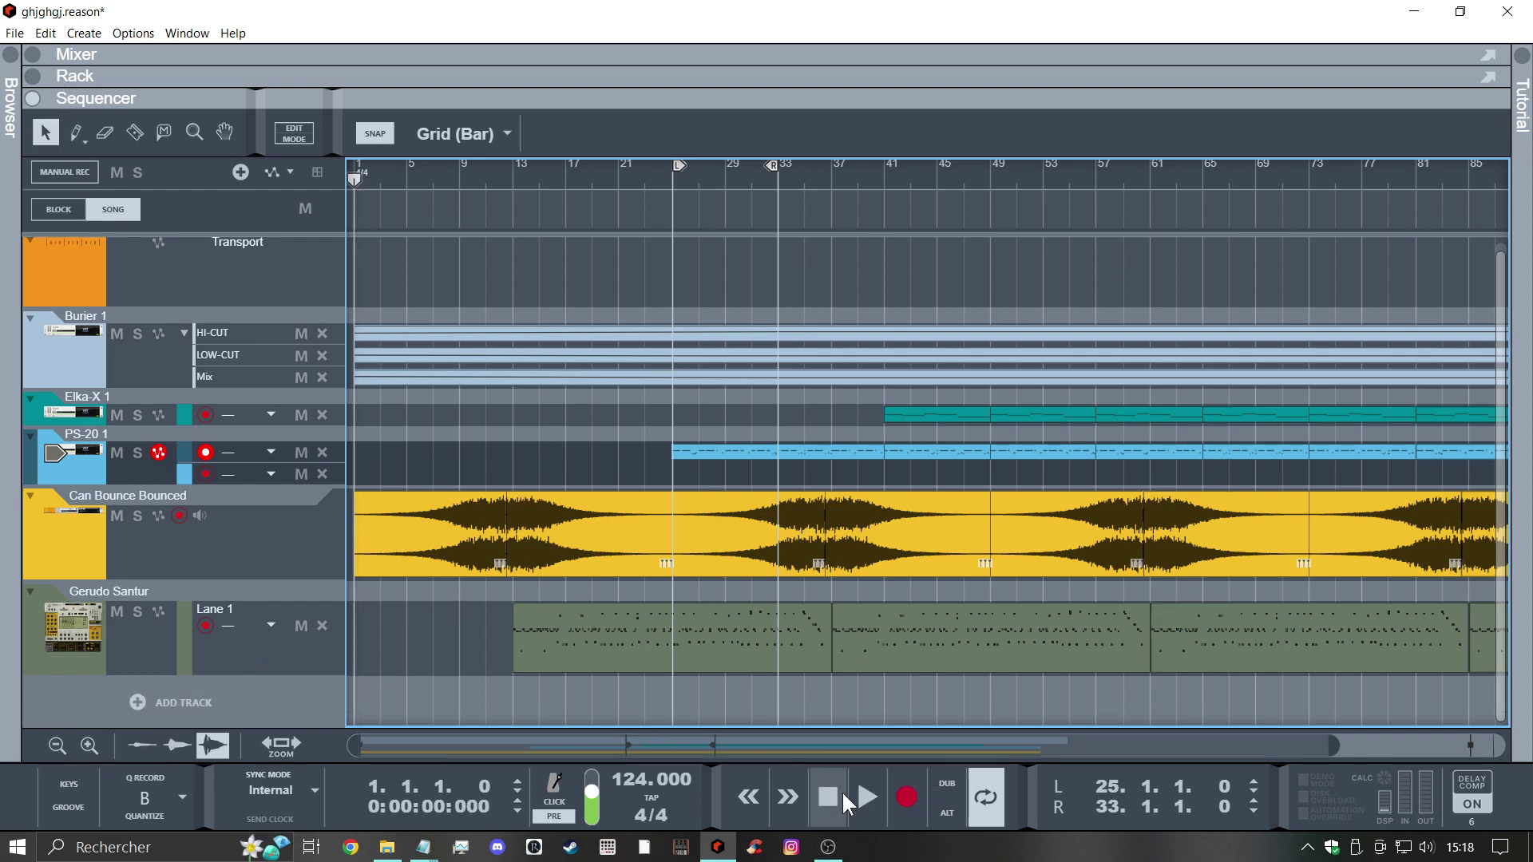
pyautogui.click(867, 796)
pyautogui.click(674, 180)
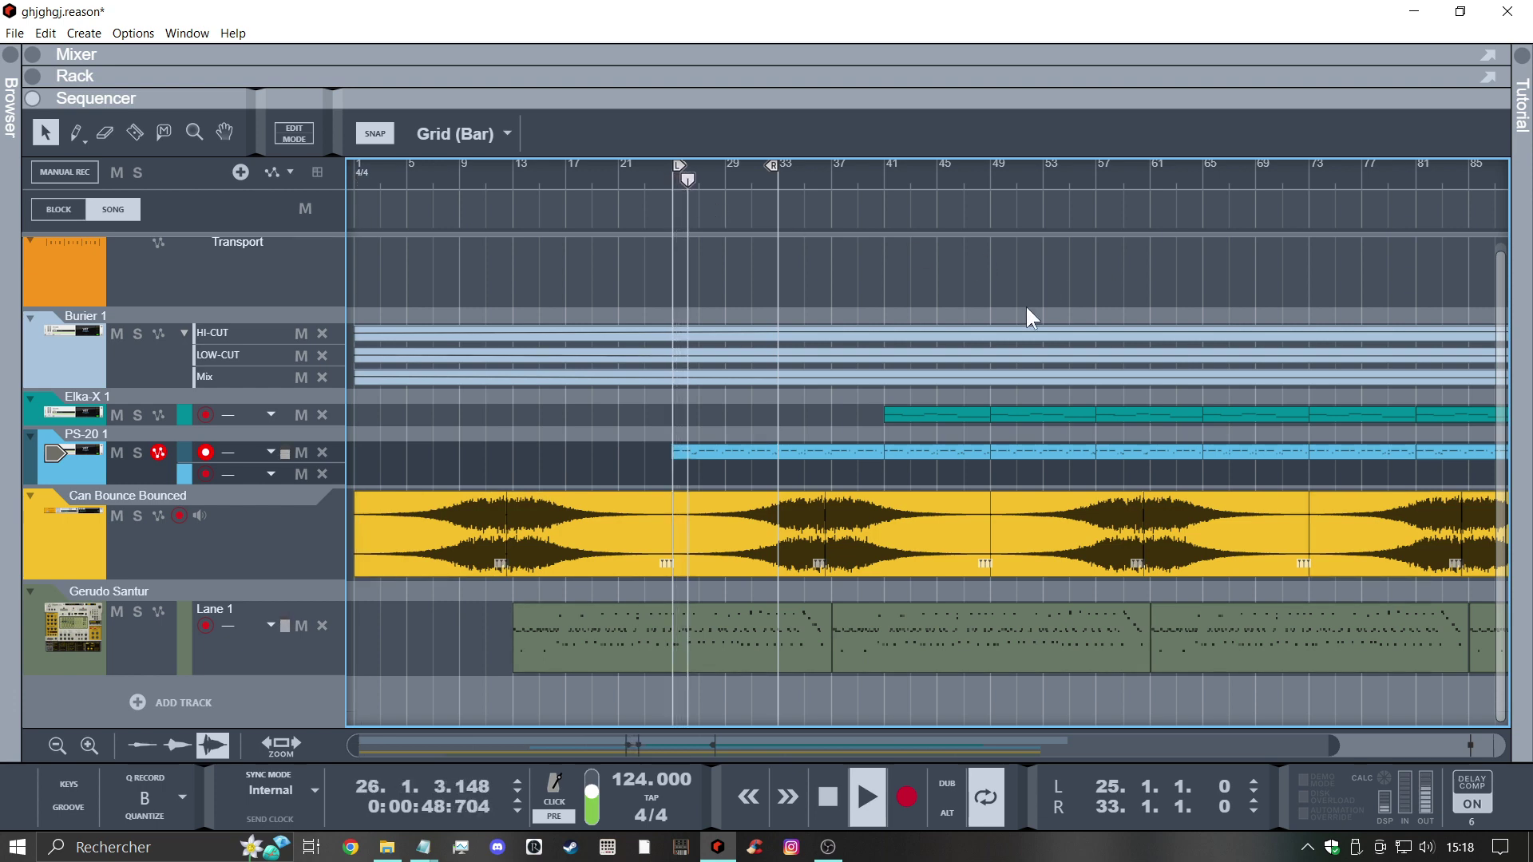
# Select the Gerudo Santur clip that starts at bar 25 and continue playback from bar 33, past the loop
pyautogui.click(134, 132)
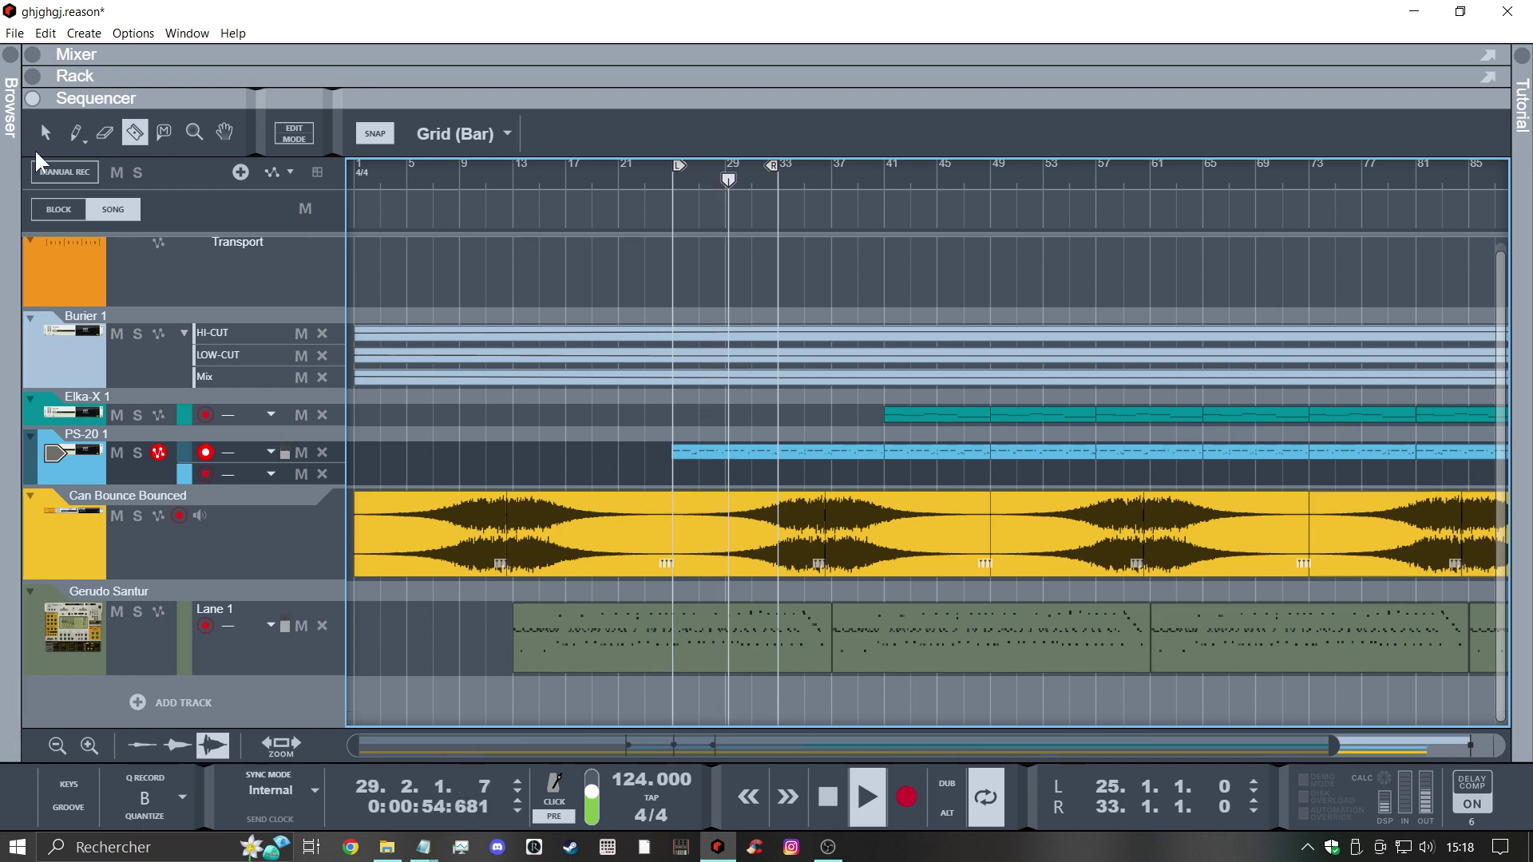
pyautogui.click(44, 132)
pyautogui.click(717, 636)
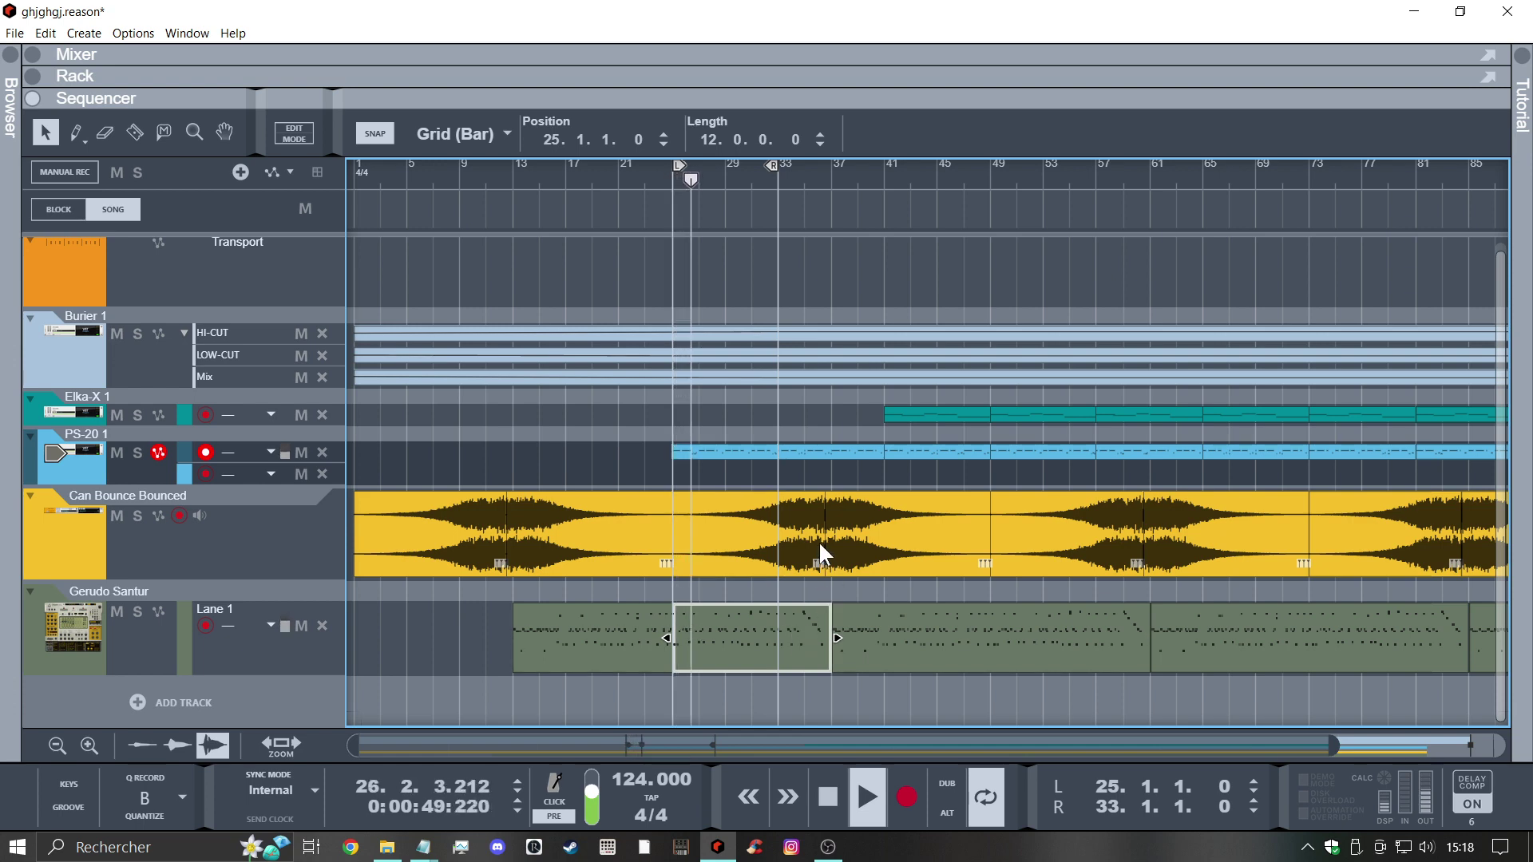
pyautogui.click(775, 182)
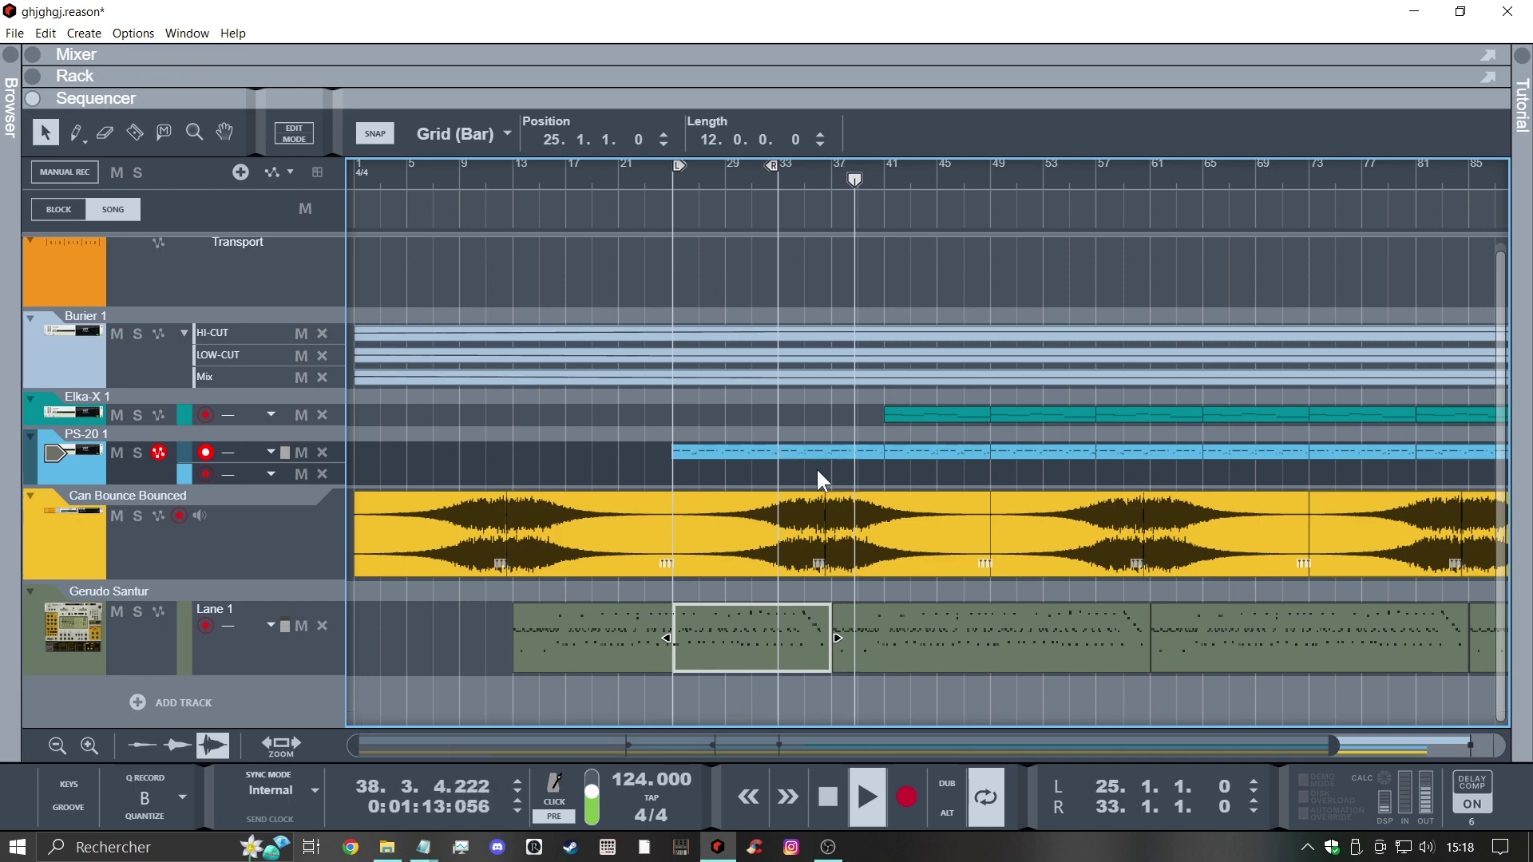
# Enlarge the mixer, raise the Can Bounce channel's fader, and set the system volume to 72
pyautogui.click(41, 56)
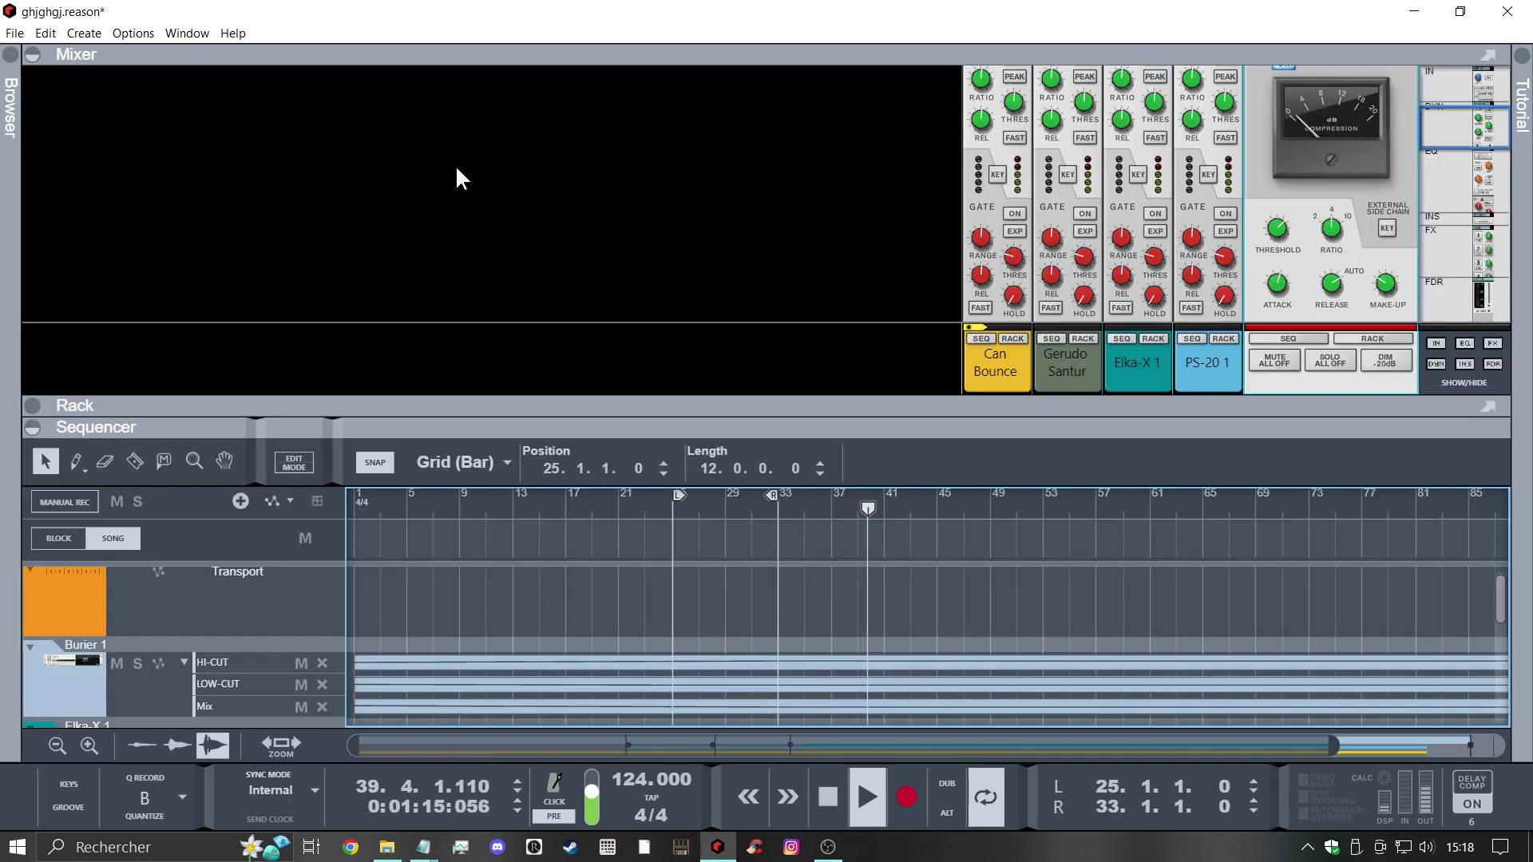
pyautogui.press('F7')
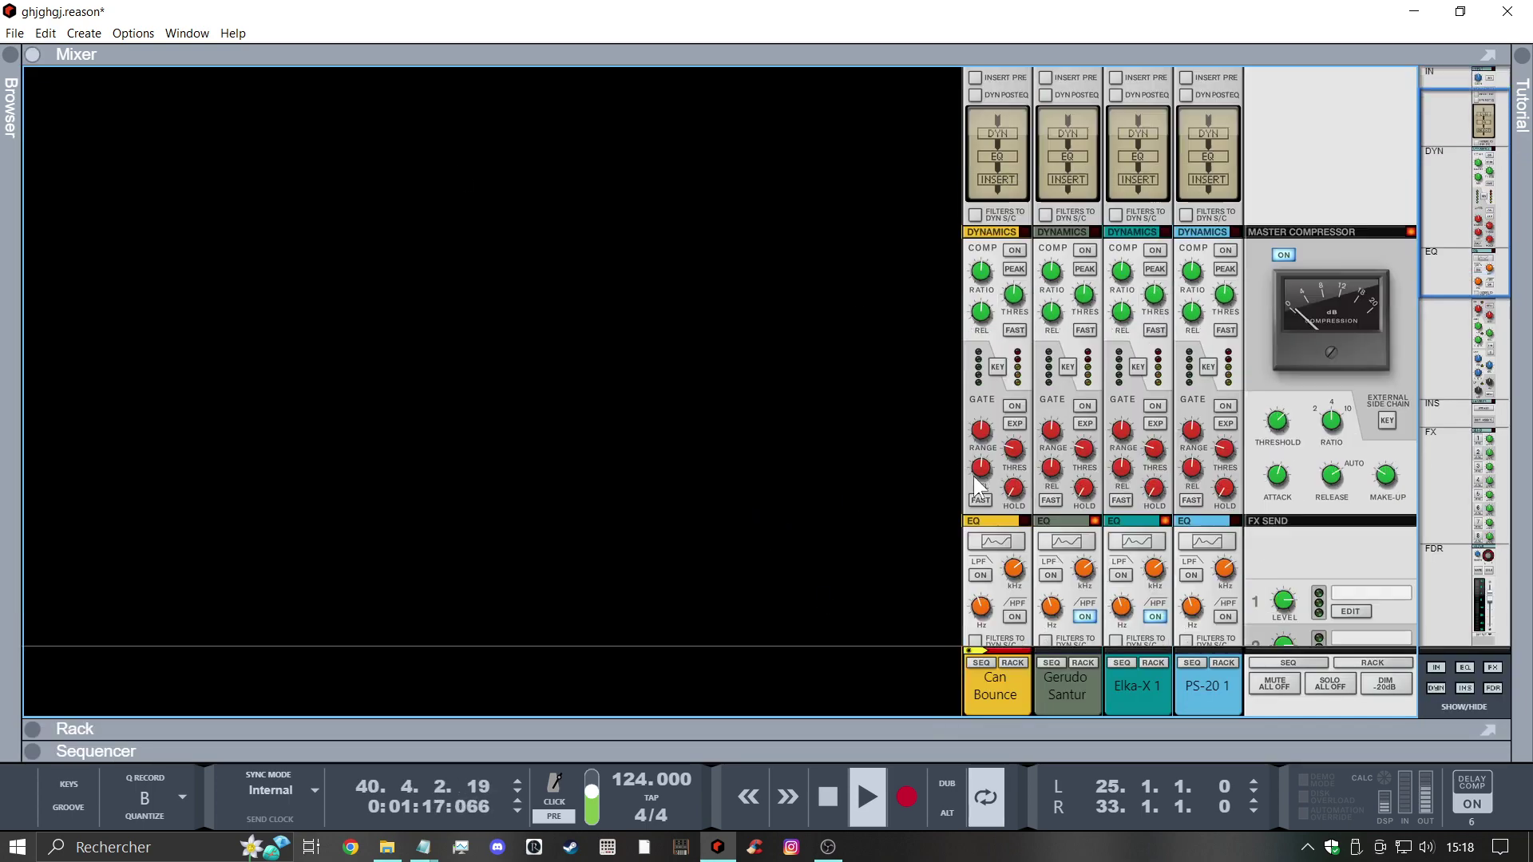
pyautogui.scroll(-10, 974, 475)
pyautogui.moveTo(1012, 568); pyautogui.dragTo(1021, 535)
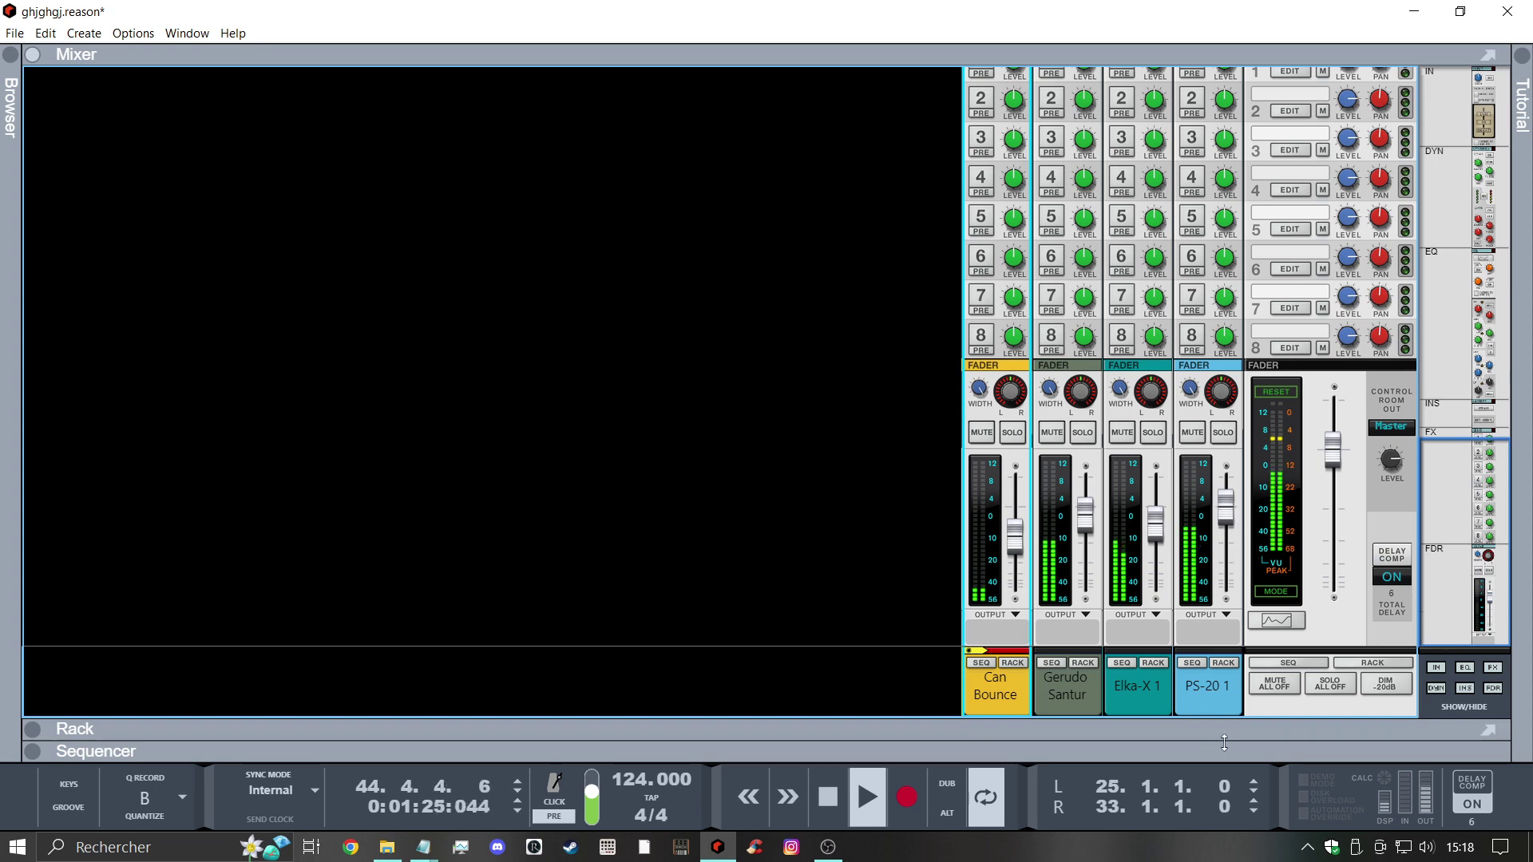
pyautogui.click(1426, 847)
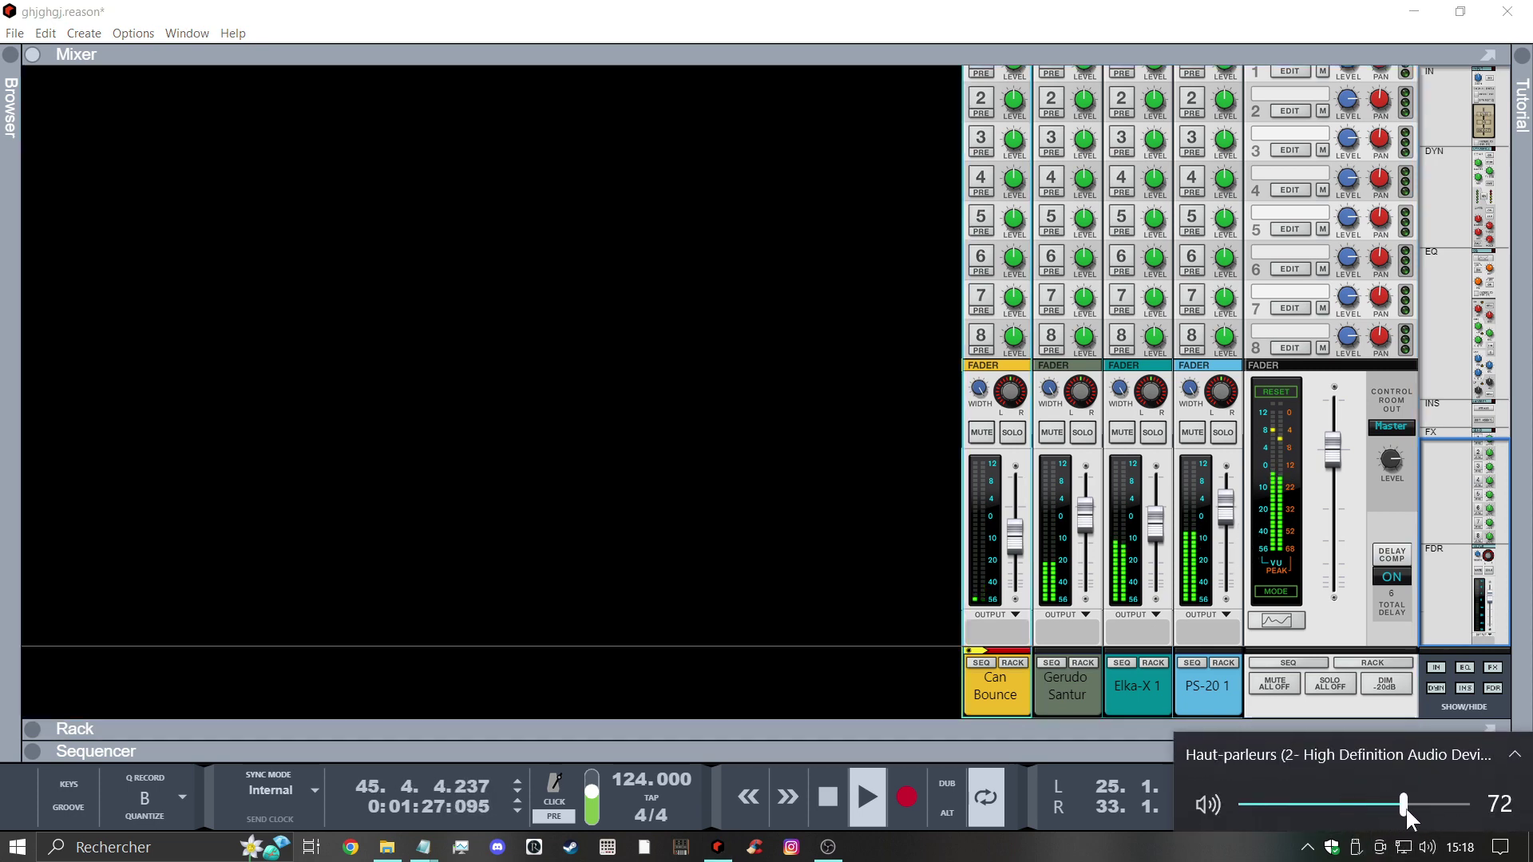
pyautogui.click(722, 533)
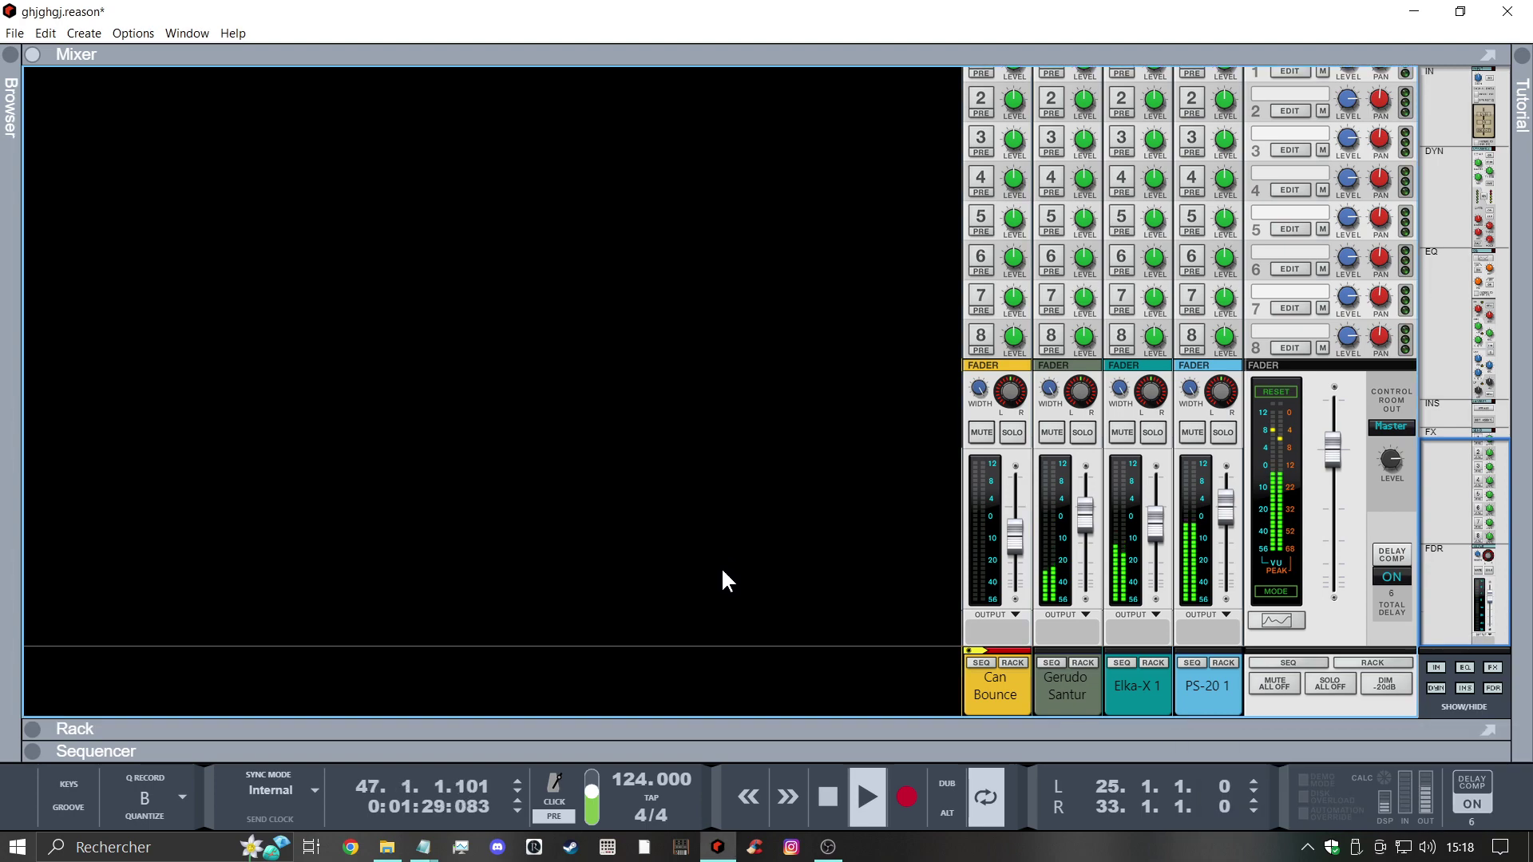
# In the rack, lower the Gerudo Santur channel's high-pass filter to 125.7 Hz in its Spectrum EQ and close the EQ window
pyautogui.click(679, 723)
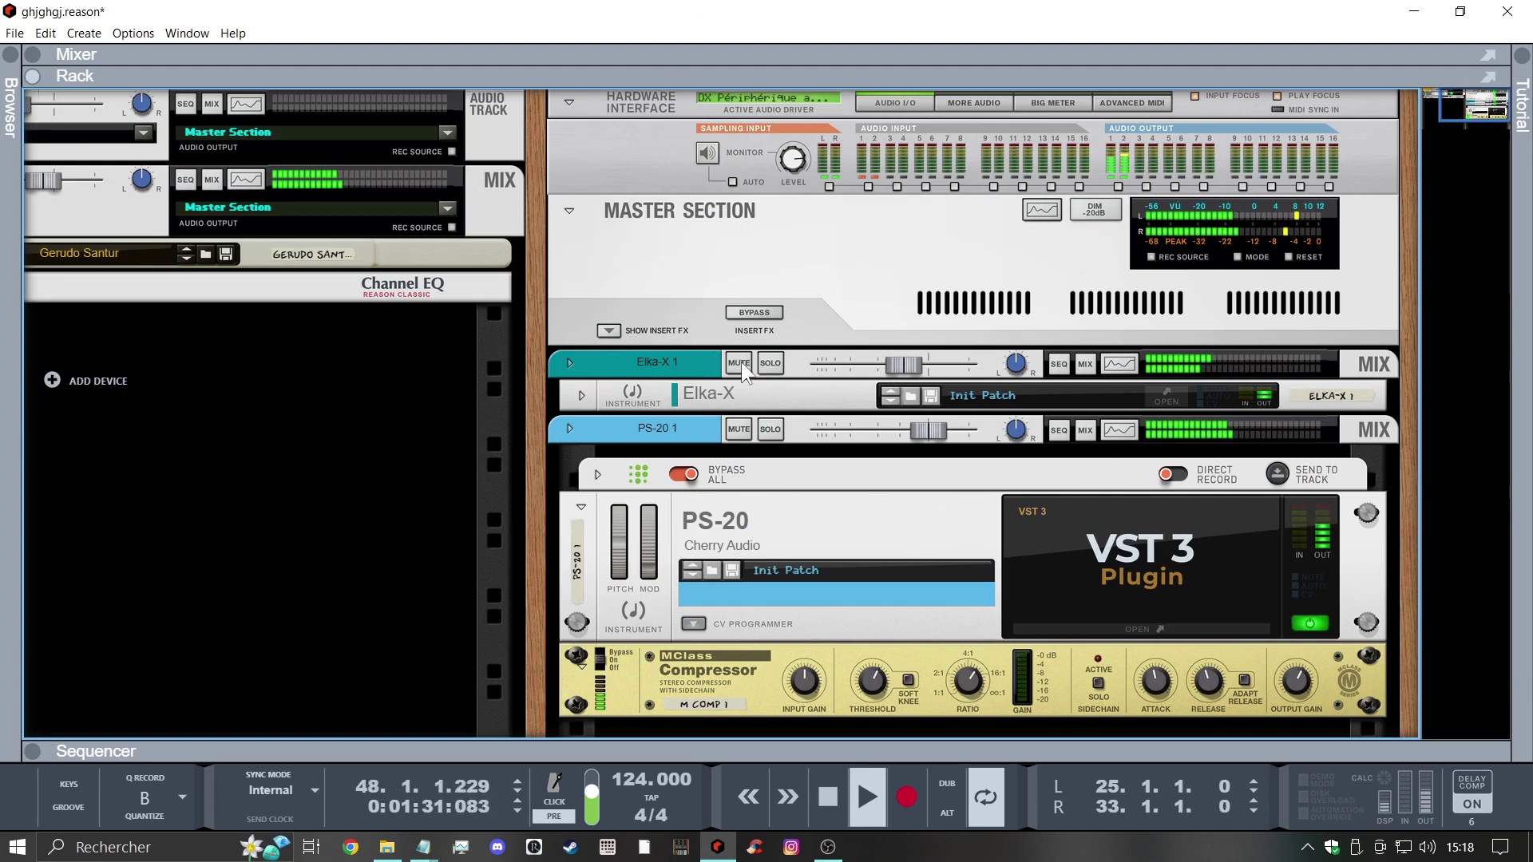
pyautogui.scroll(-3, 1061, 489)
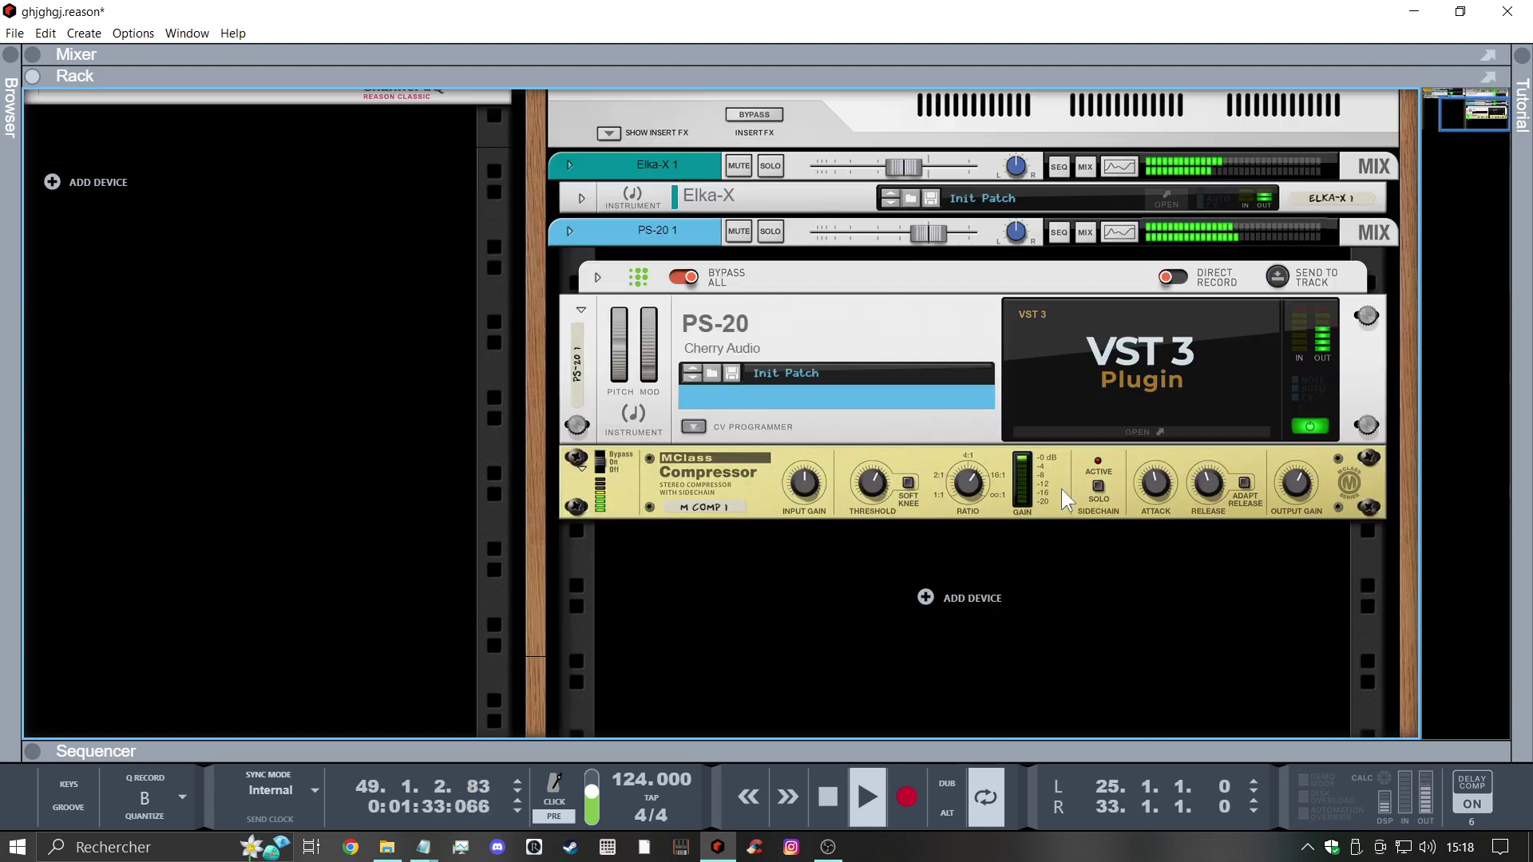
pyautogui.scroll(3, 705, 556)
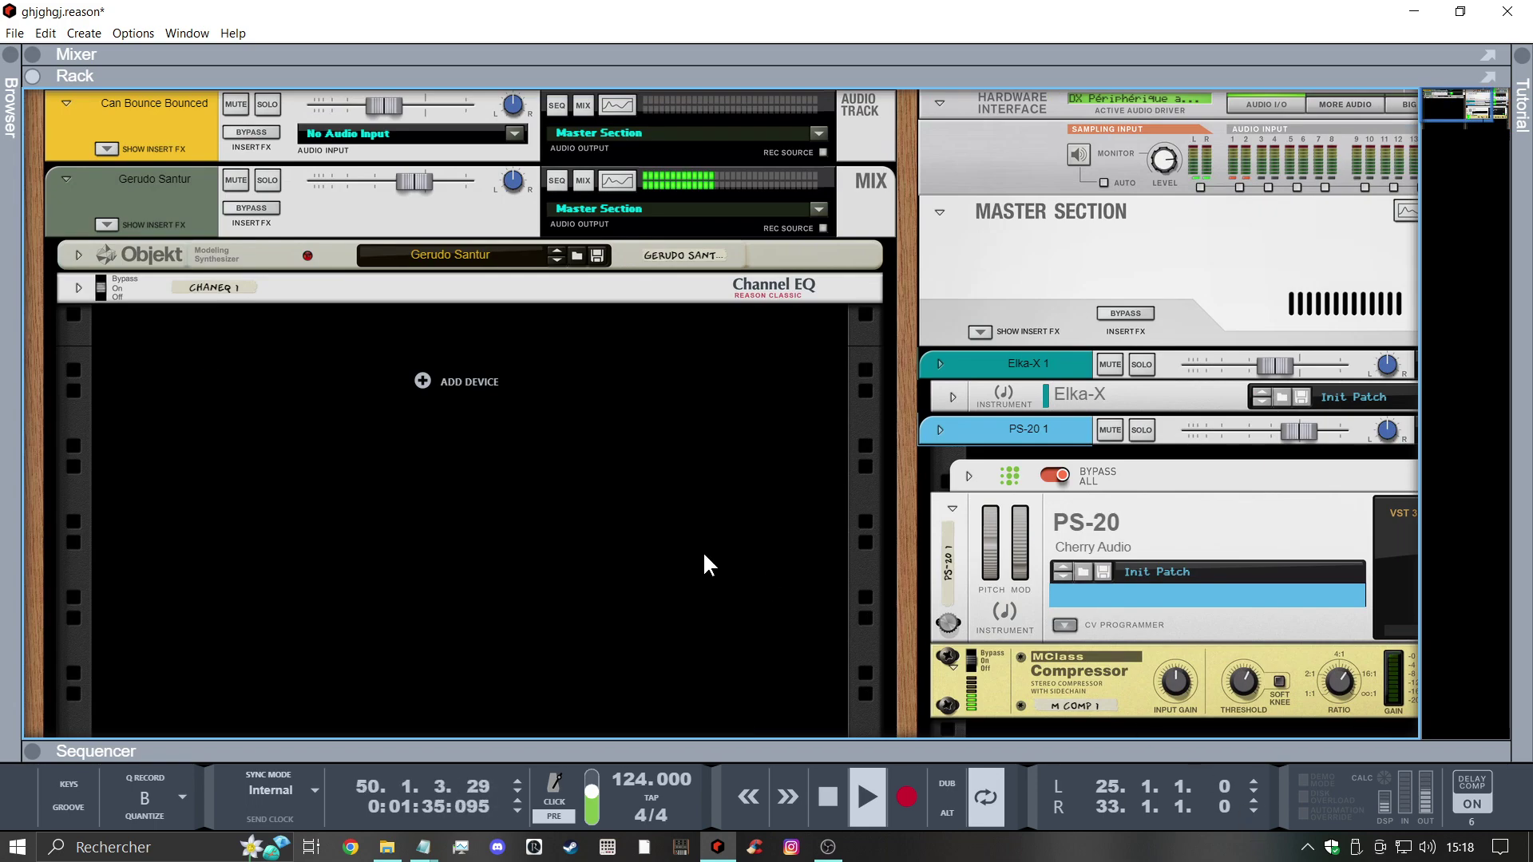
pyautogui.click(615, 182)
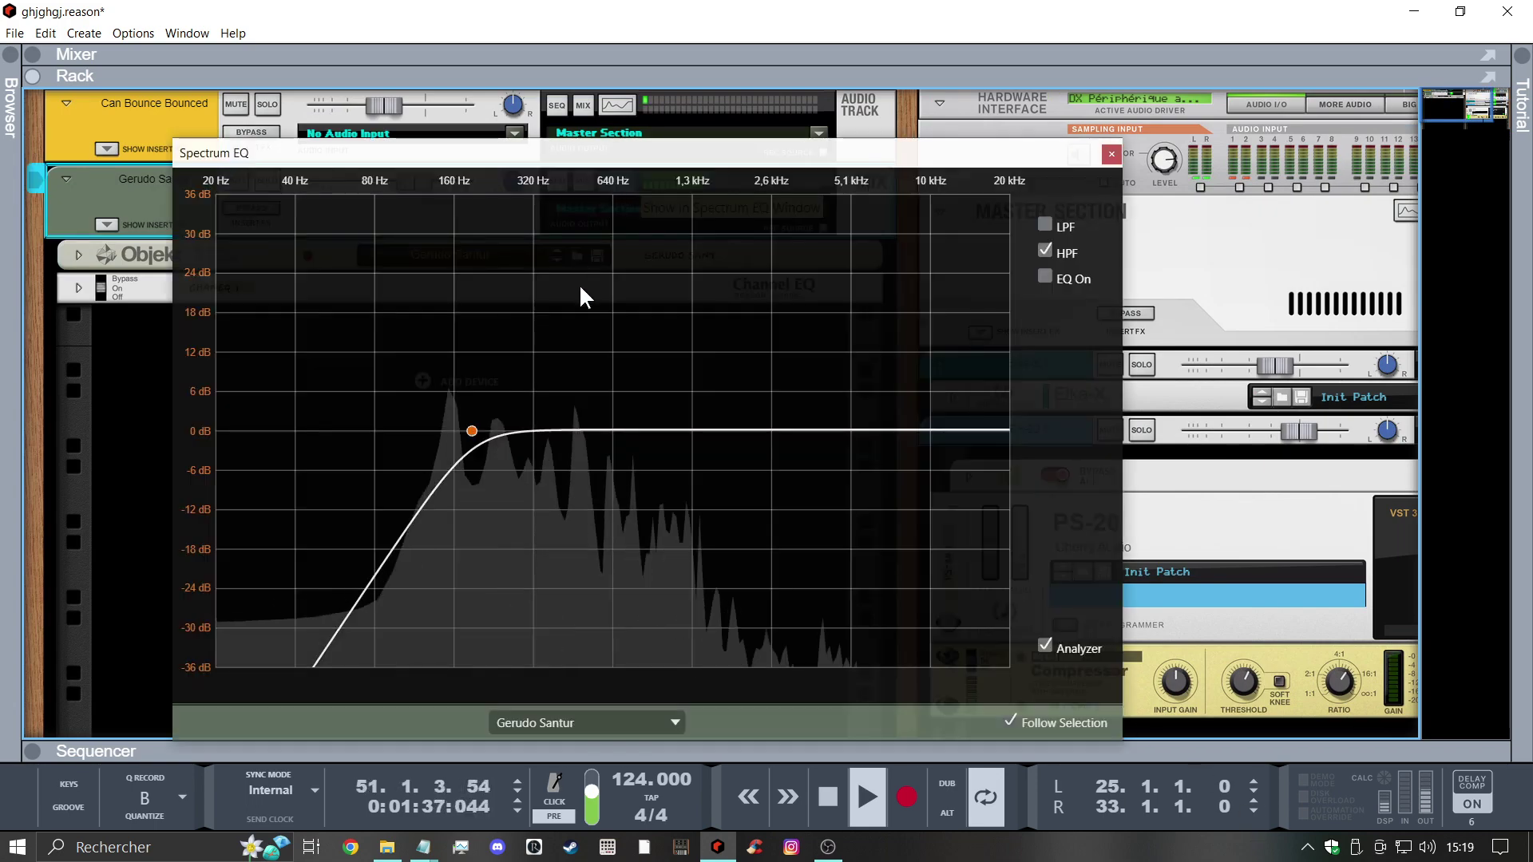
pyautogui.moveTo(472, 428); pyautogui.dragTo(428, 434)
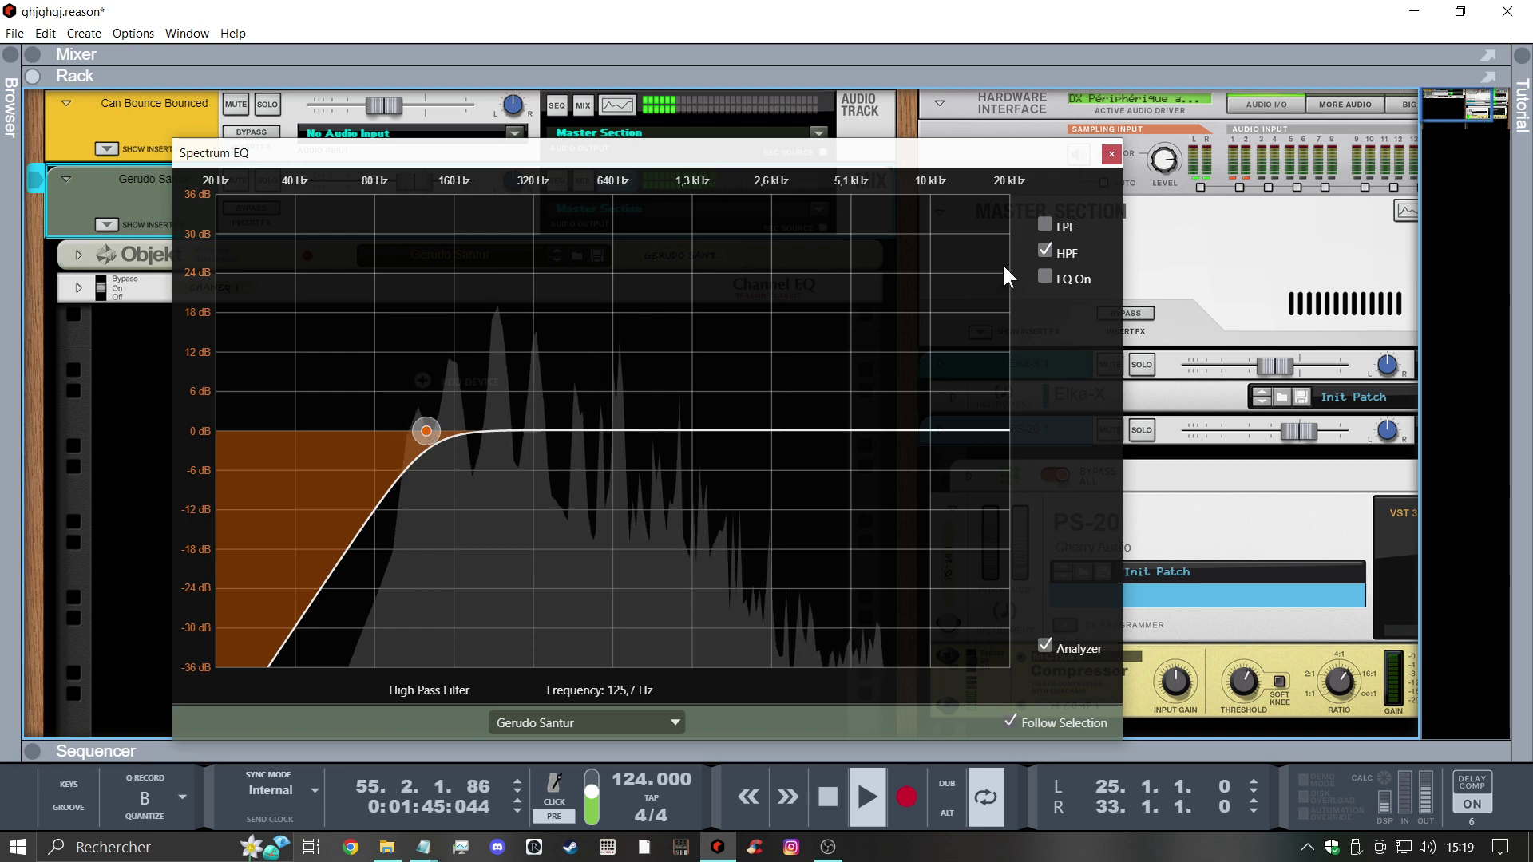
pyautogui.press('F2')
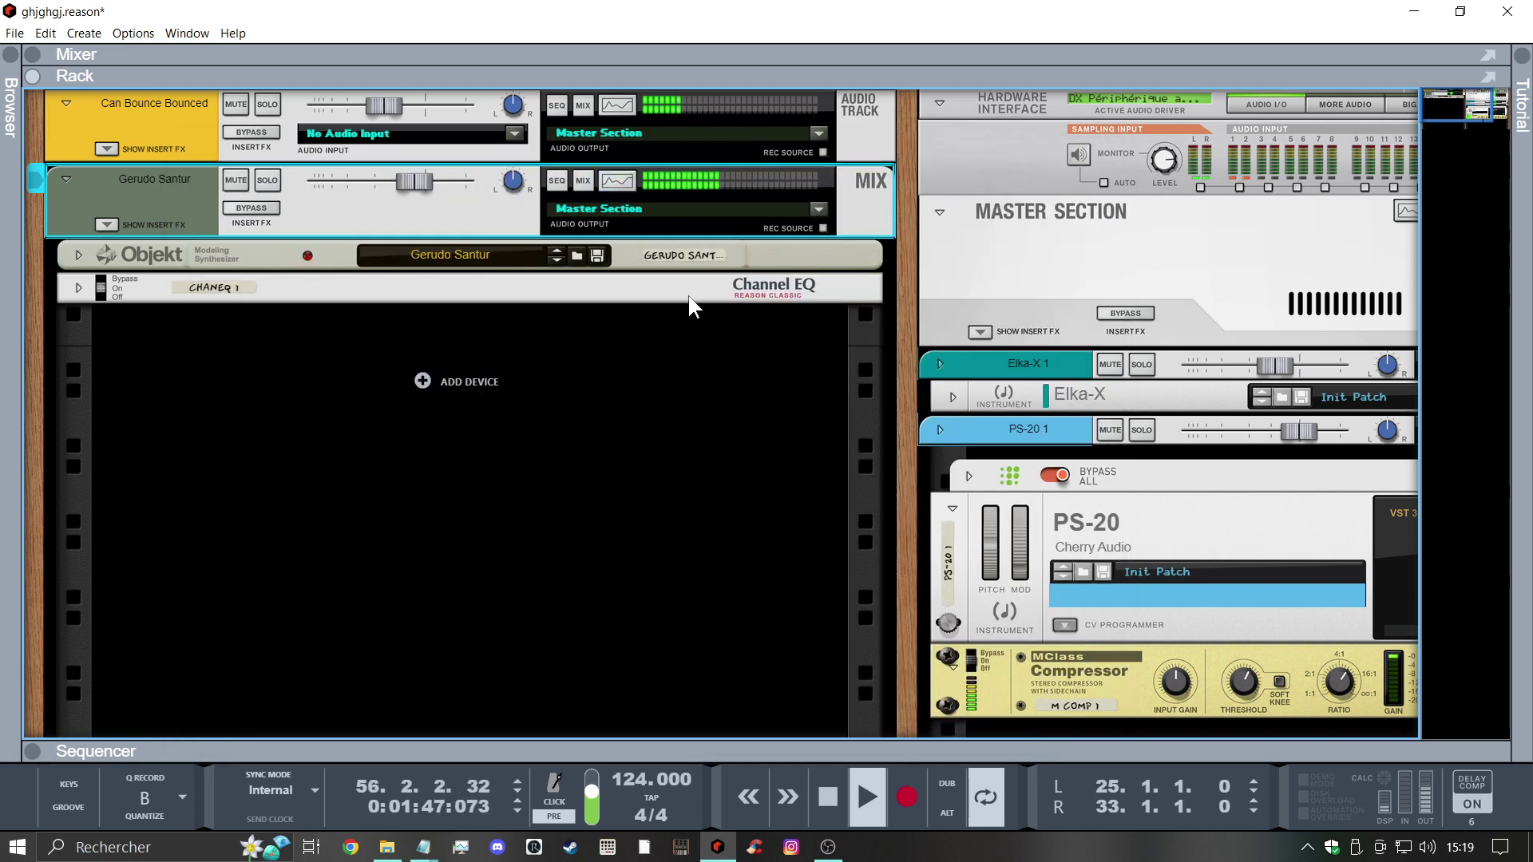
# Add an Umpf Retro Beats drum instrument to the rack below the Gerudo Santur channel's Channel EQ
pyautogui.click(567, 295)
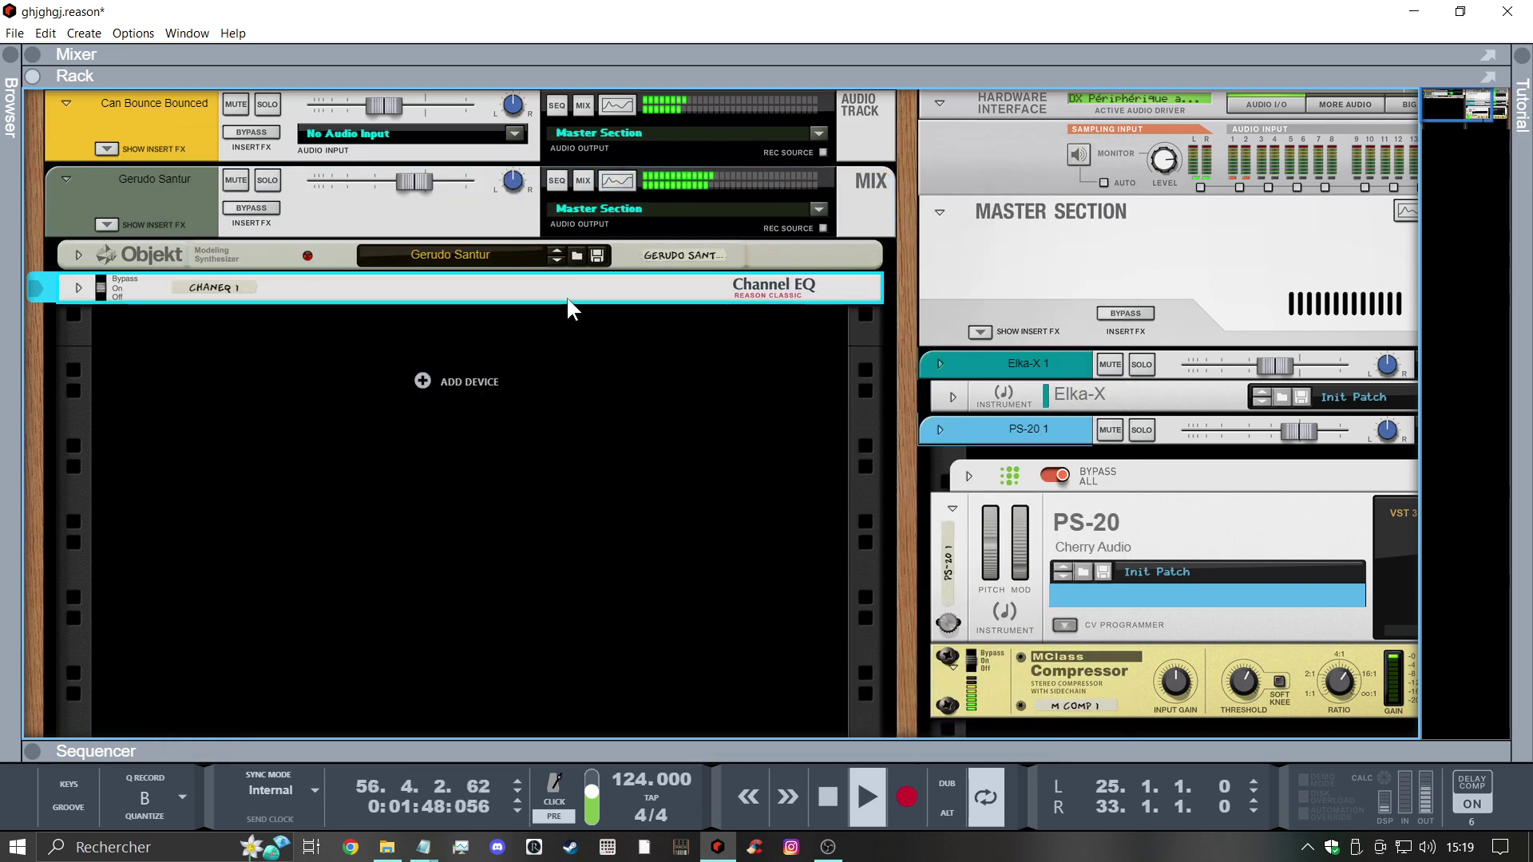
pyautogui.click(424, 384)
pyautogui.click(490, 452)
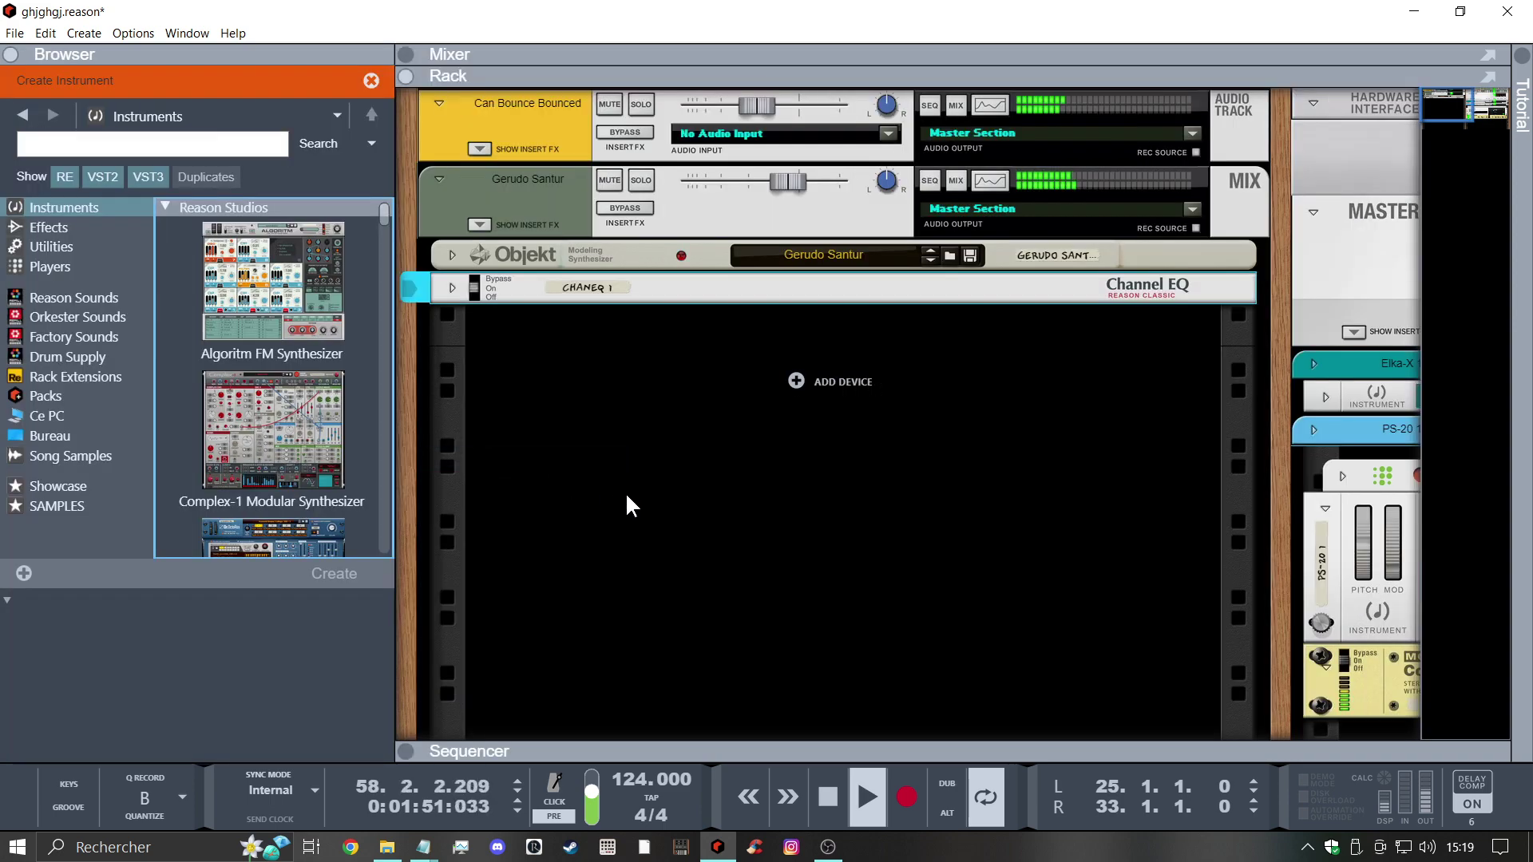
pyautogui.scroll(-10, 331, 448)
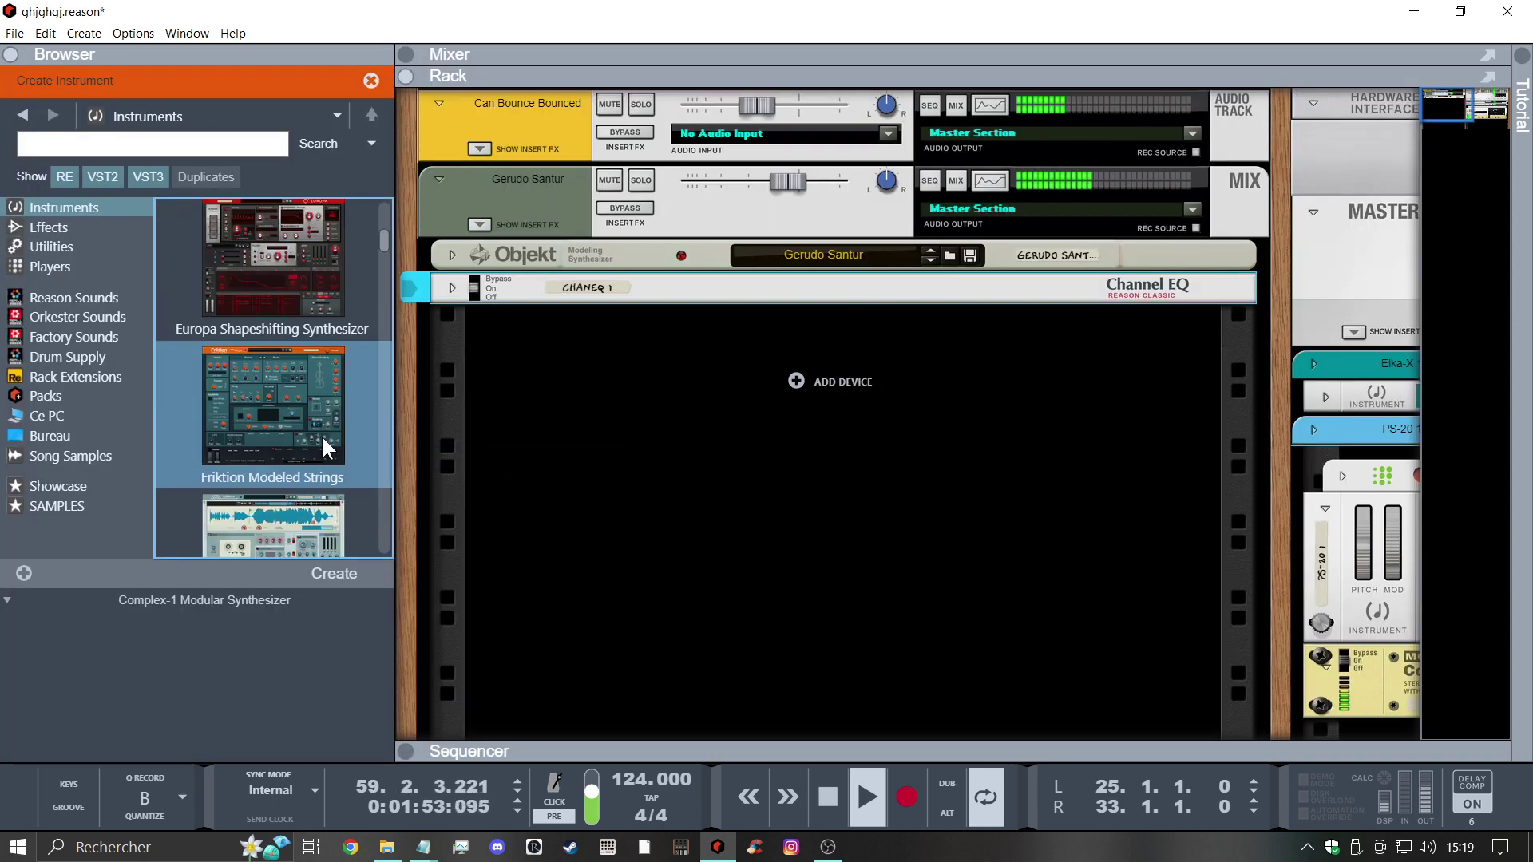
pyautogui.scroll(-12, 321, 449)
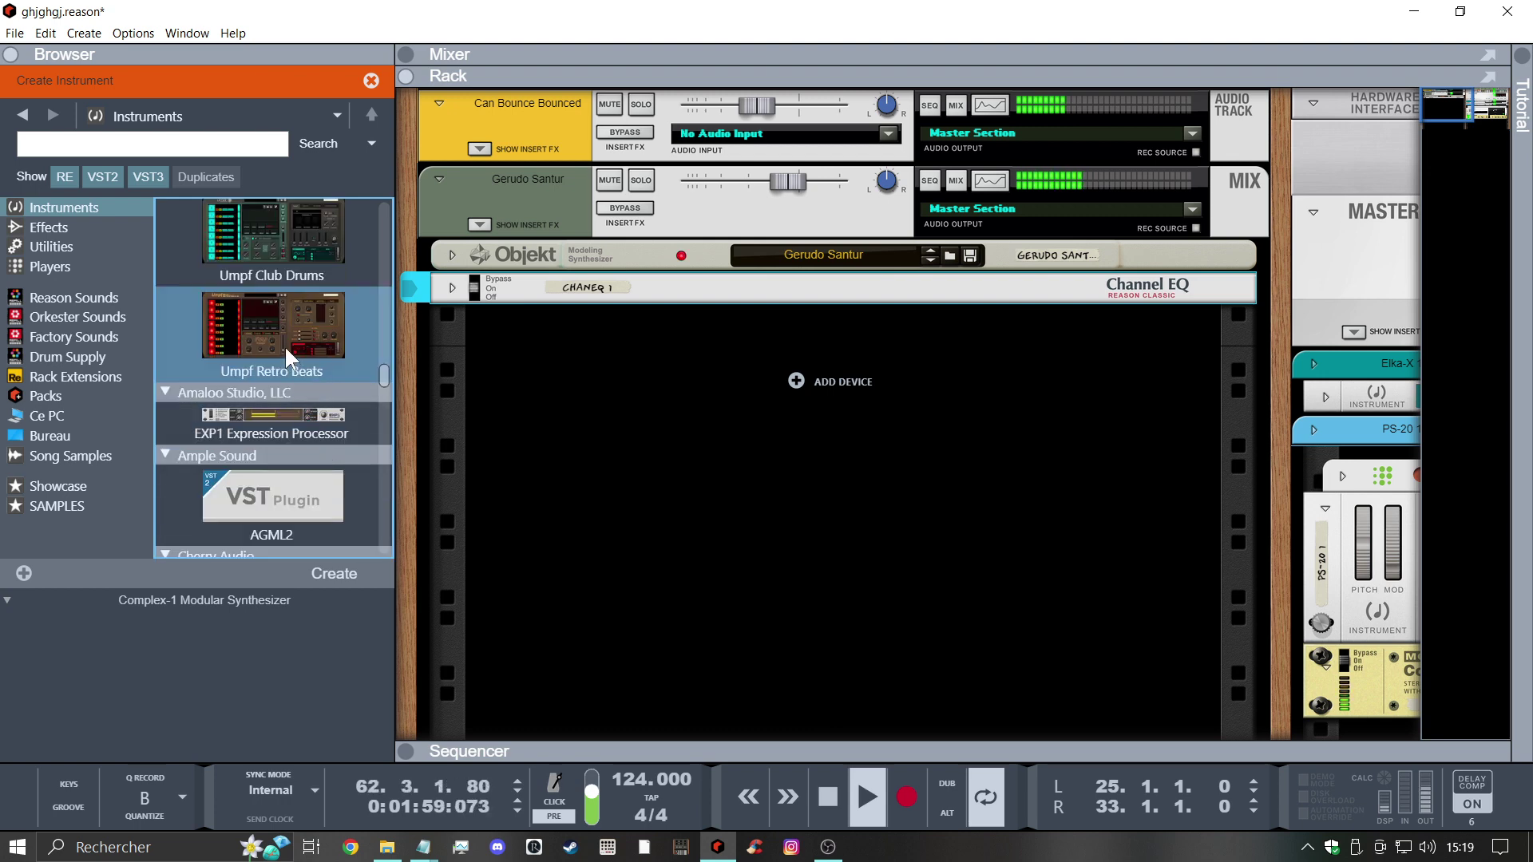
pyautogui.moveTo(284, 345)
pyautogui.mouseDown()
pyautogui.moveTo(726, 453)
pyautogui.moveTo(1038, 483)
pyautogui.moveTo(950, 480)
pyautogui.mouseUp()
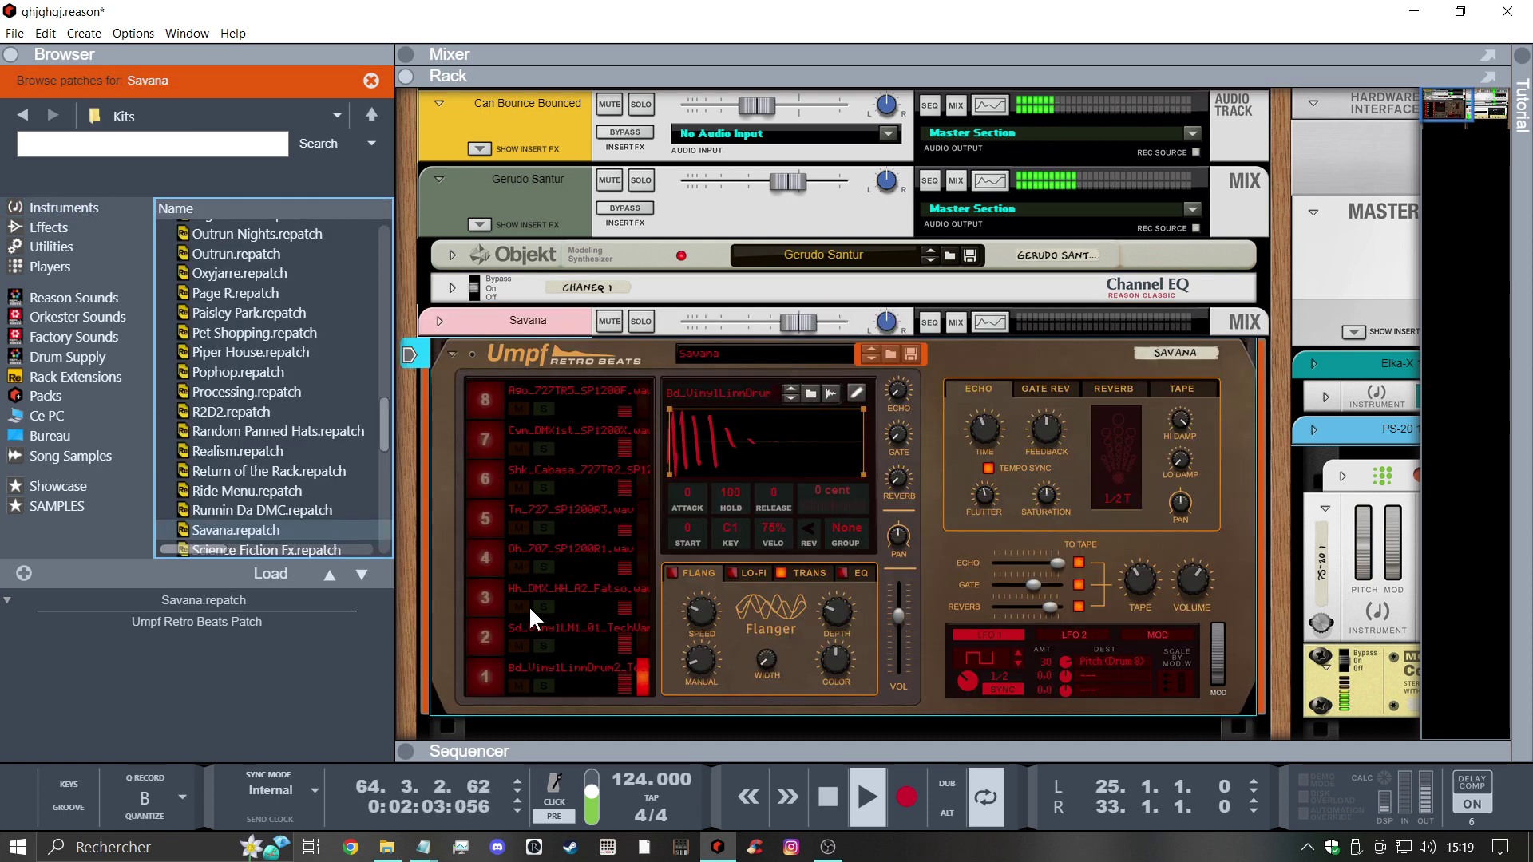
# Audition drum pads 1, 2 and 3 of the Savana kit in Umpf Retro Beats
pyautogui.click(488, 671)
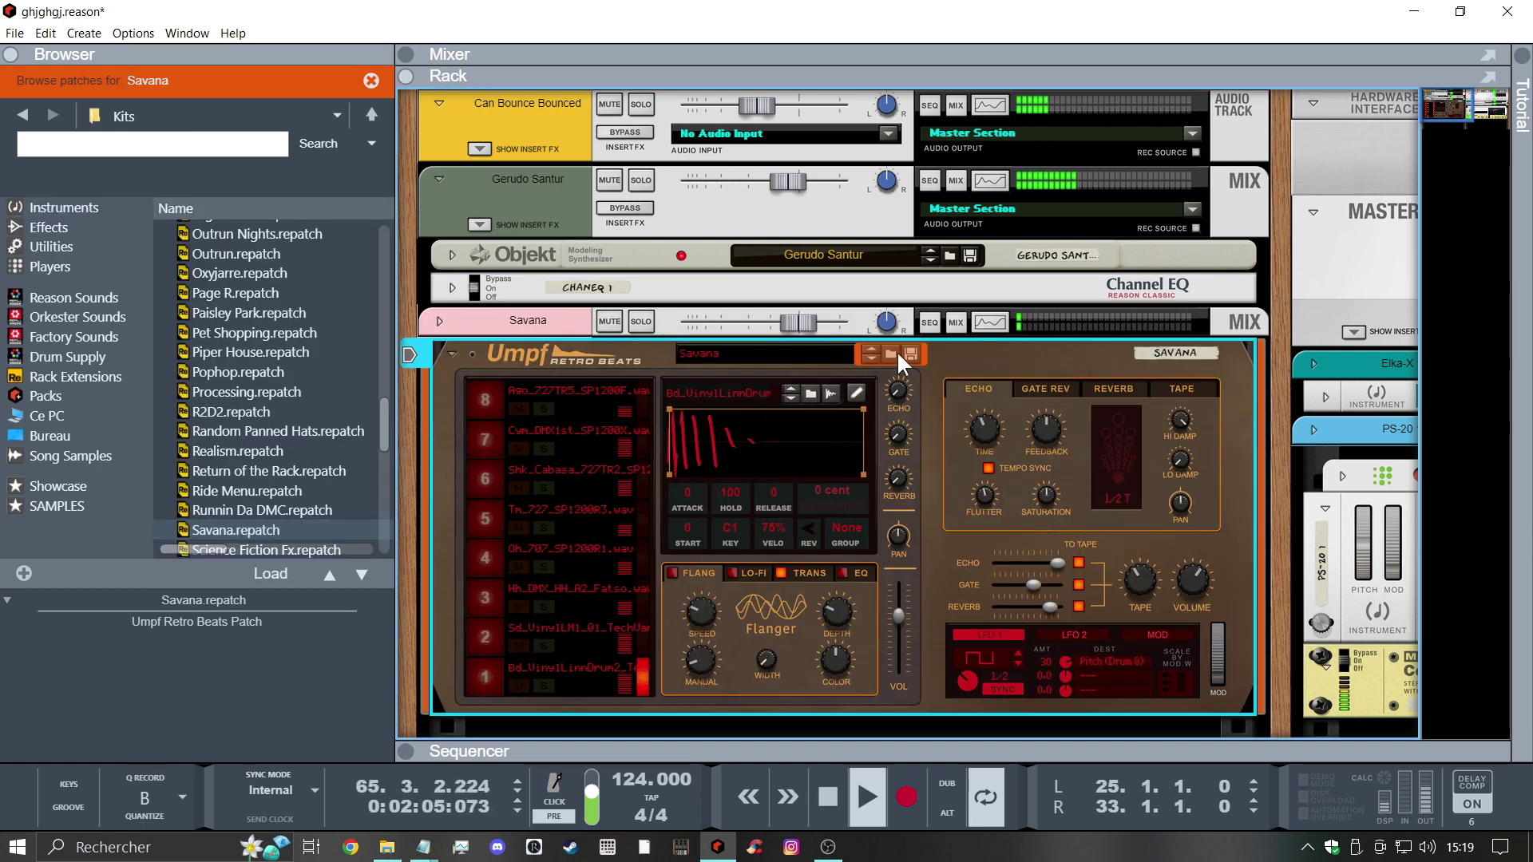
pyautogui.click(479, 610)
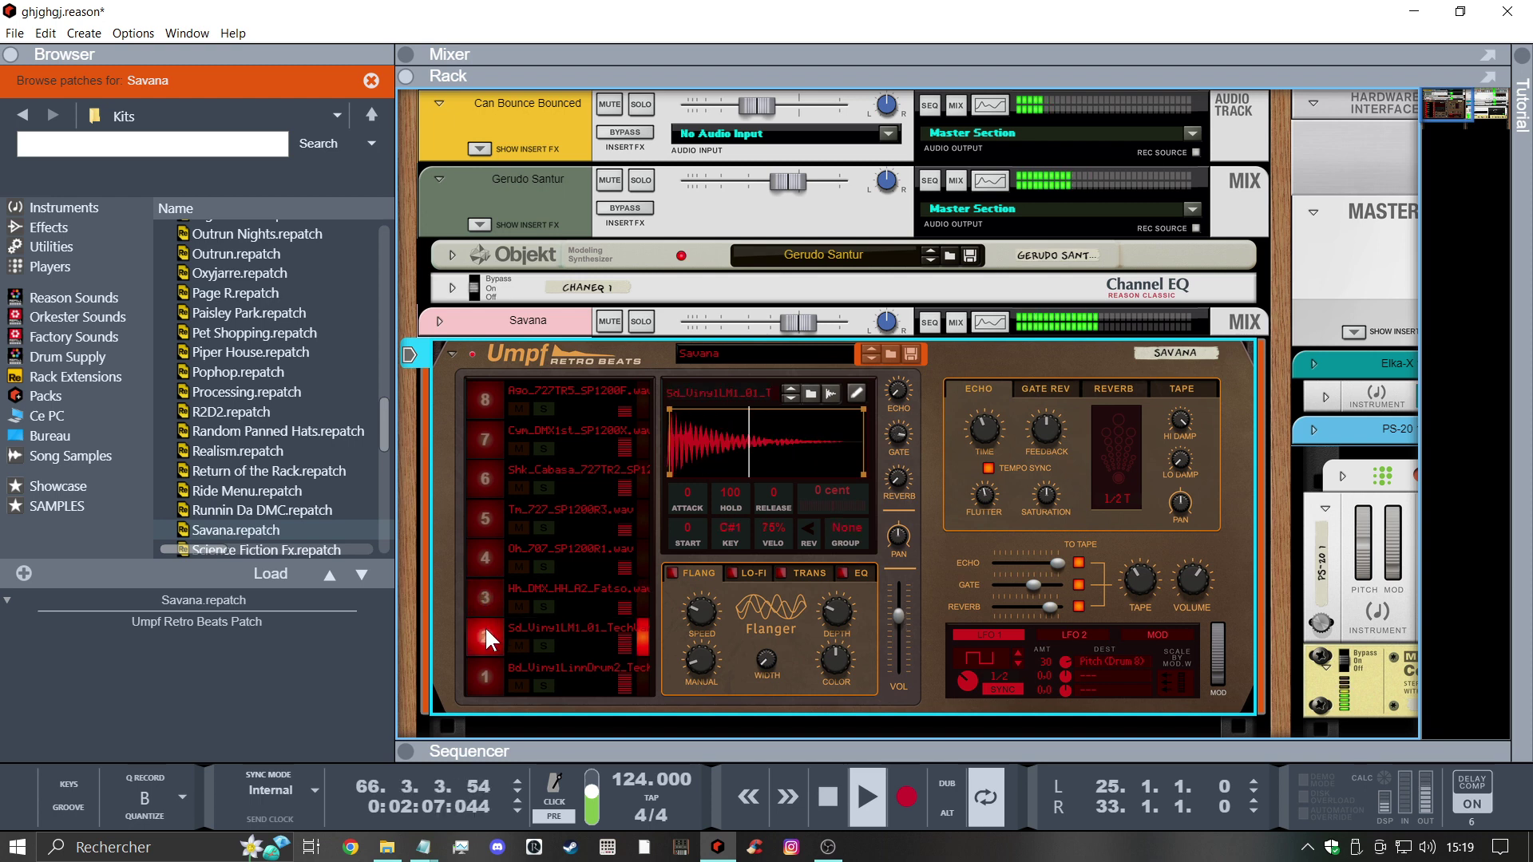
pyautogui.click(484, 600)
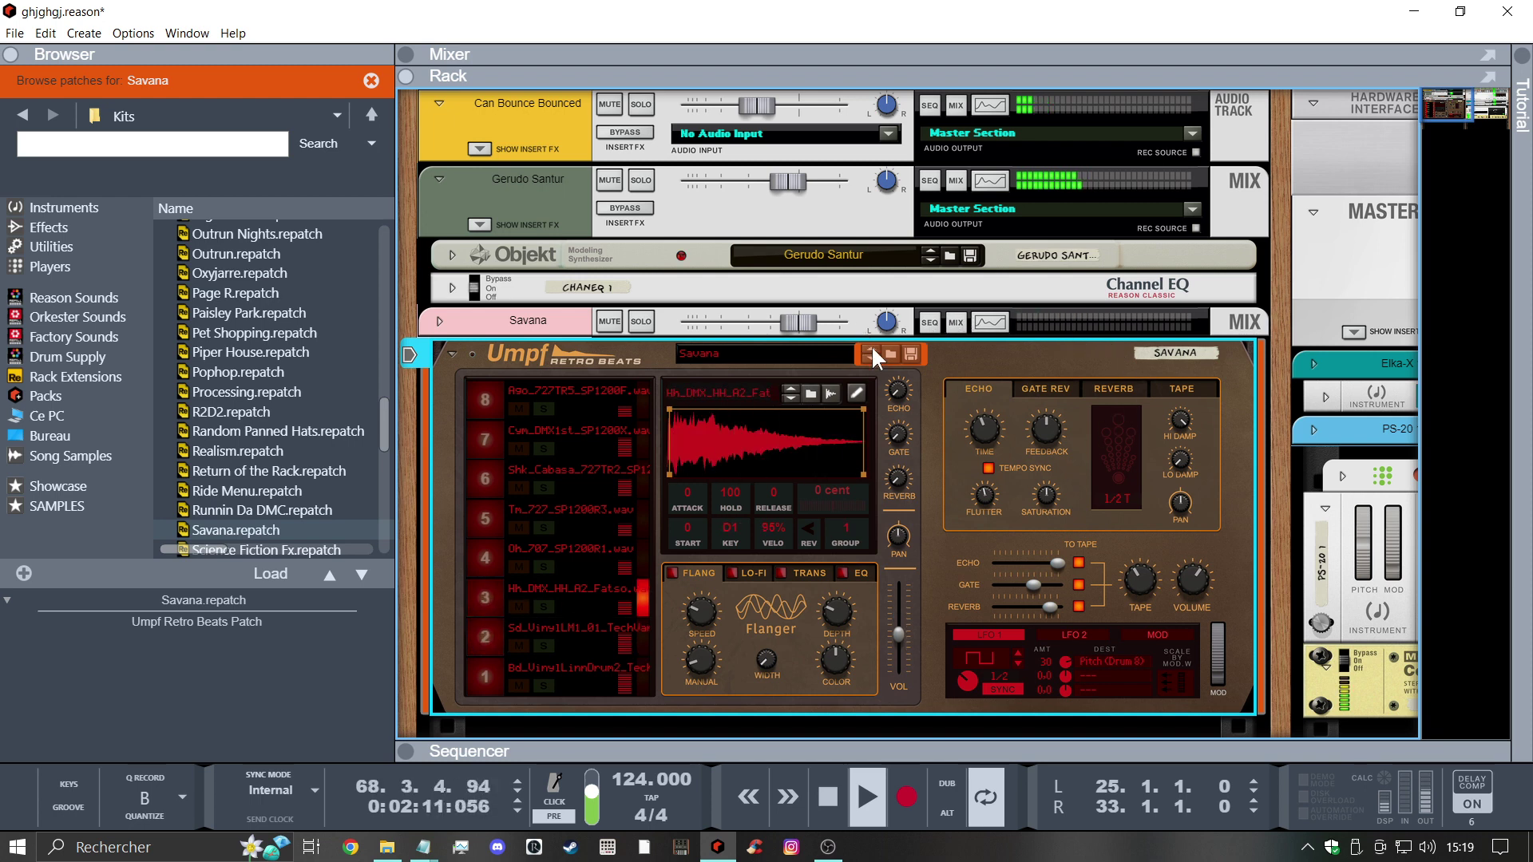
# Load the Underground kit patch into Umpf Retro Beats and audition pad 2
pyautogui.scroll(-5, 268, 403)
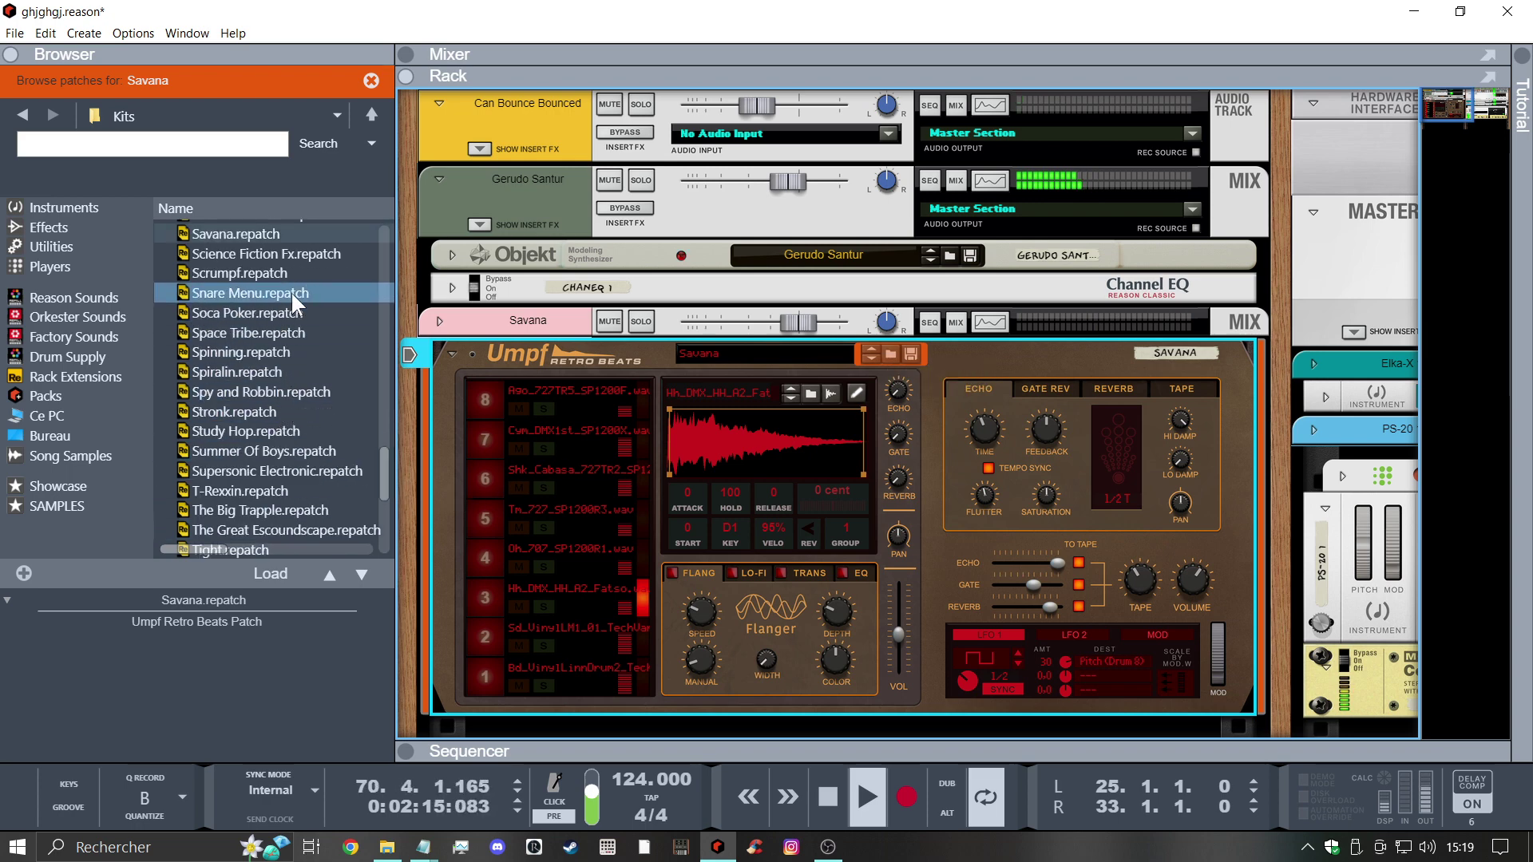
pyautogui.scroll(-2, 289, 350)
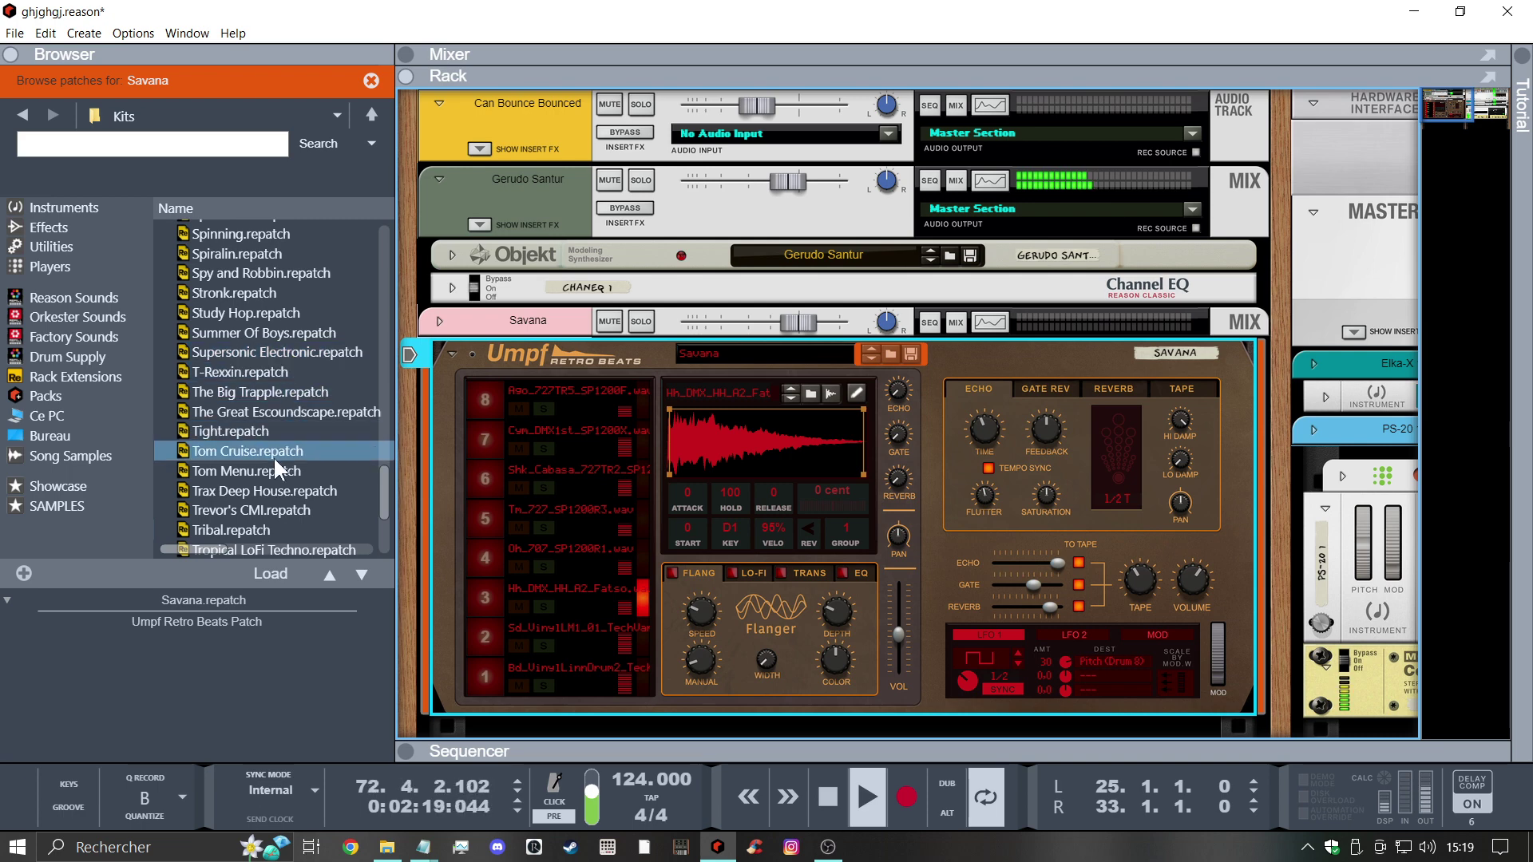
pyautogui.scroll(-2, 292, 491)
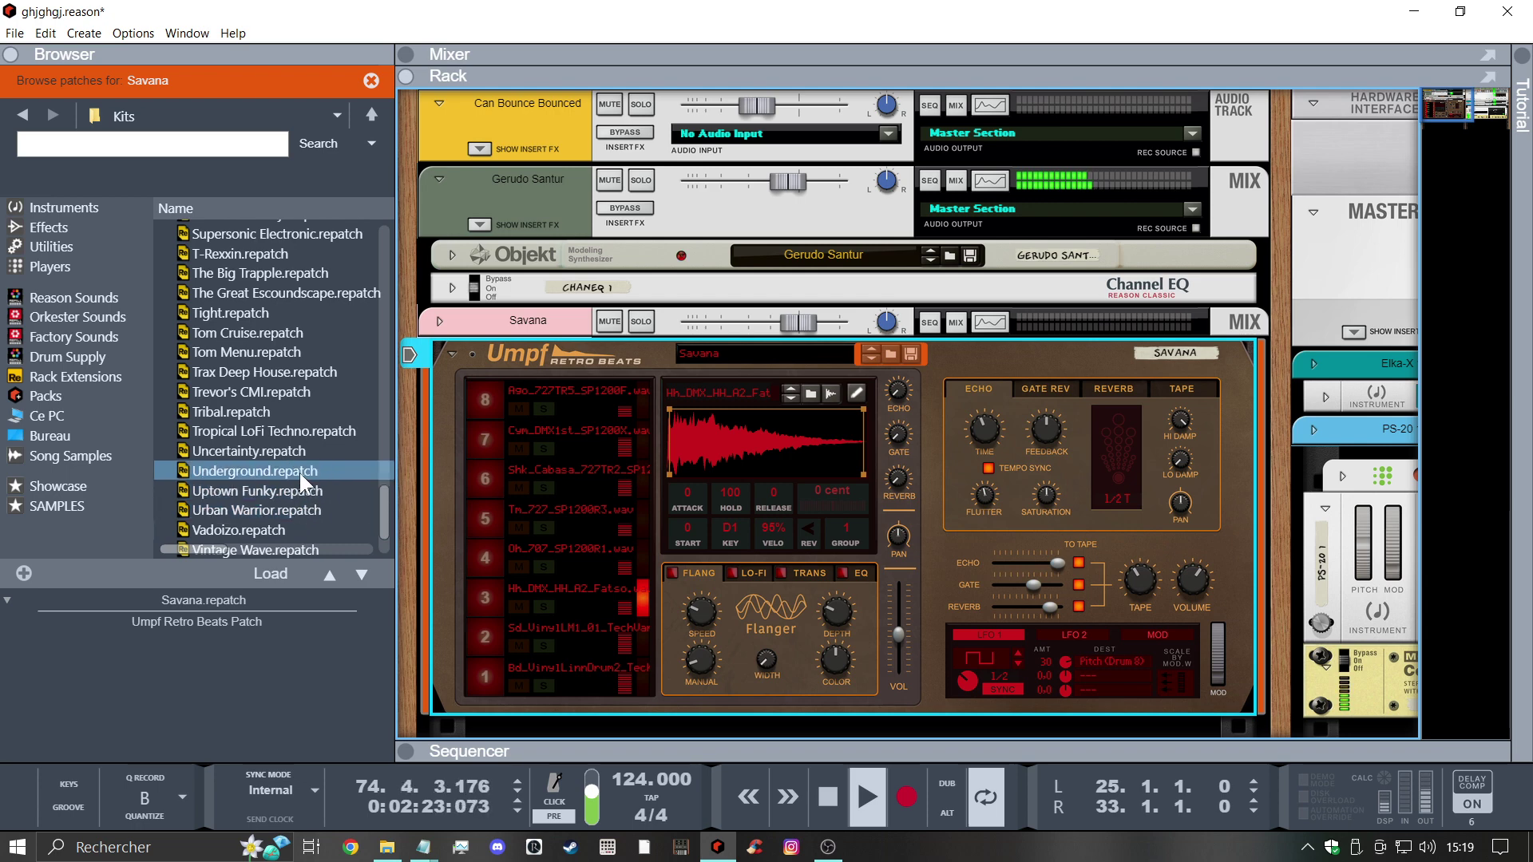
pyautogui.moveTo(300, 472); pyautogui.dragTo(918, 479)
pyautogui.click(488, 635)
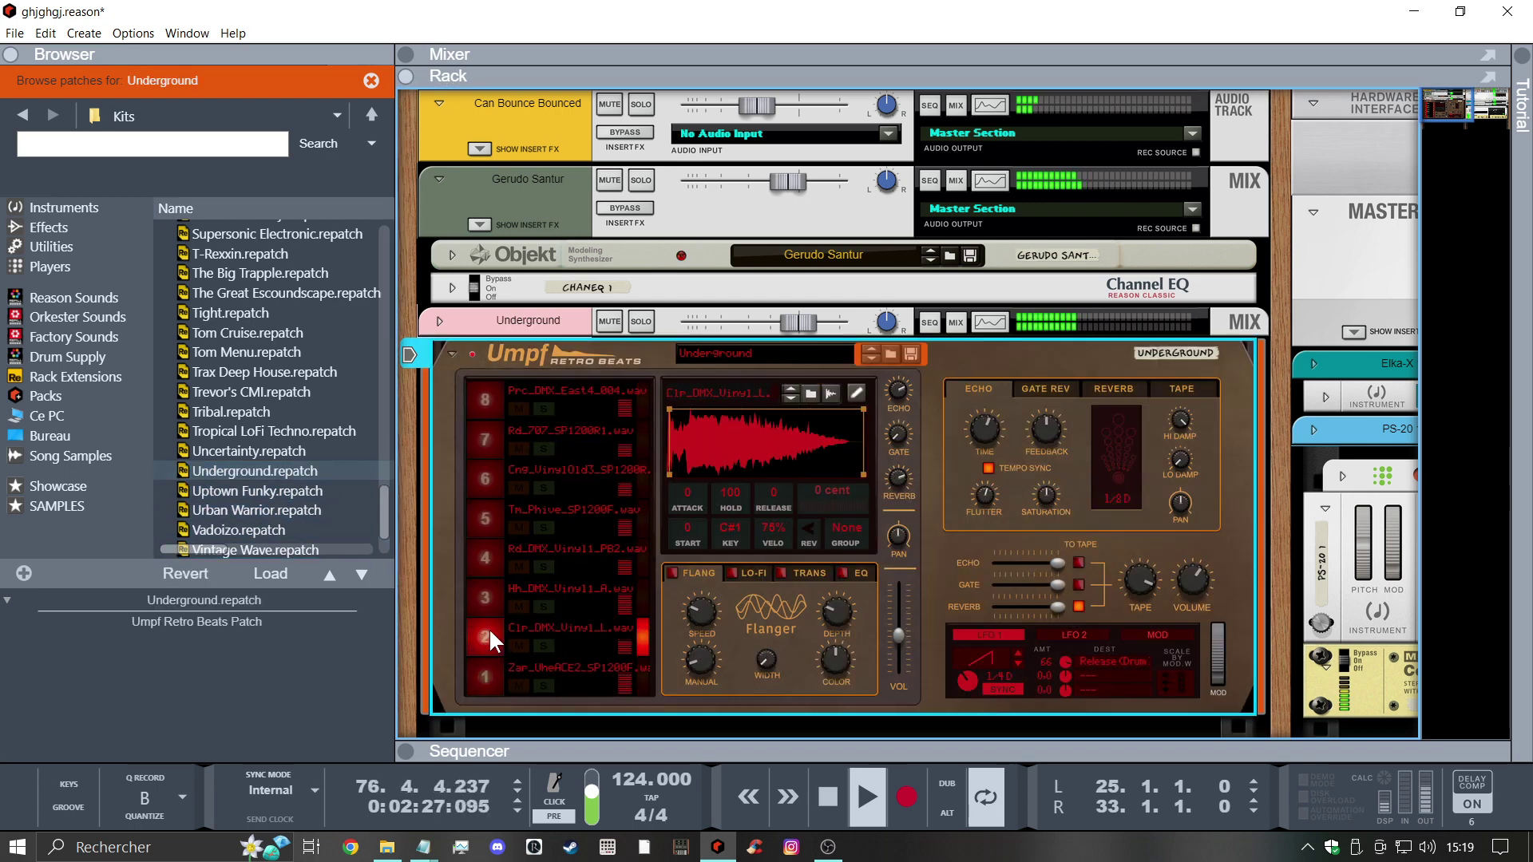
# Load the Outrun kit patch into Umpf Retro Beats and audition its kick and snare on pads 1 and 2
pyautogui.scroll(5, 295, 362)
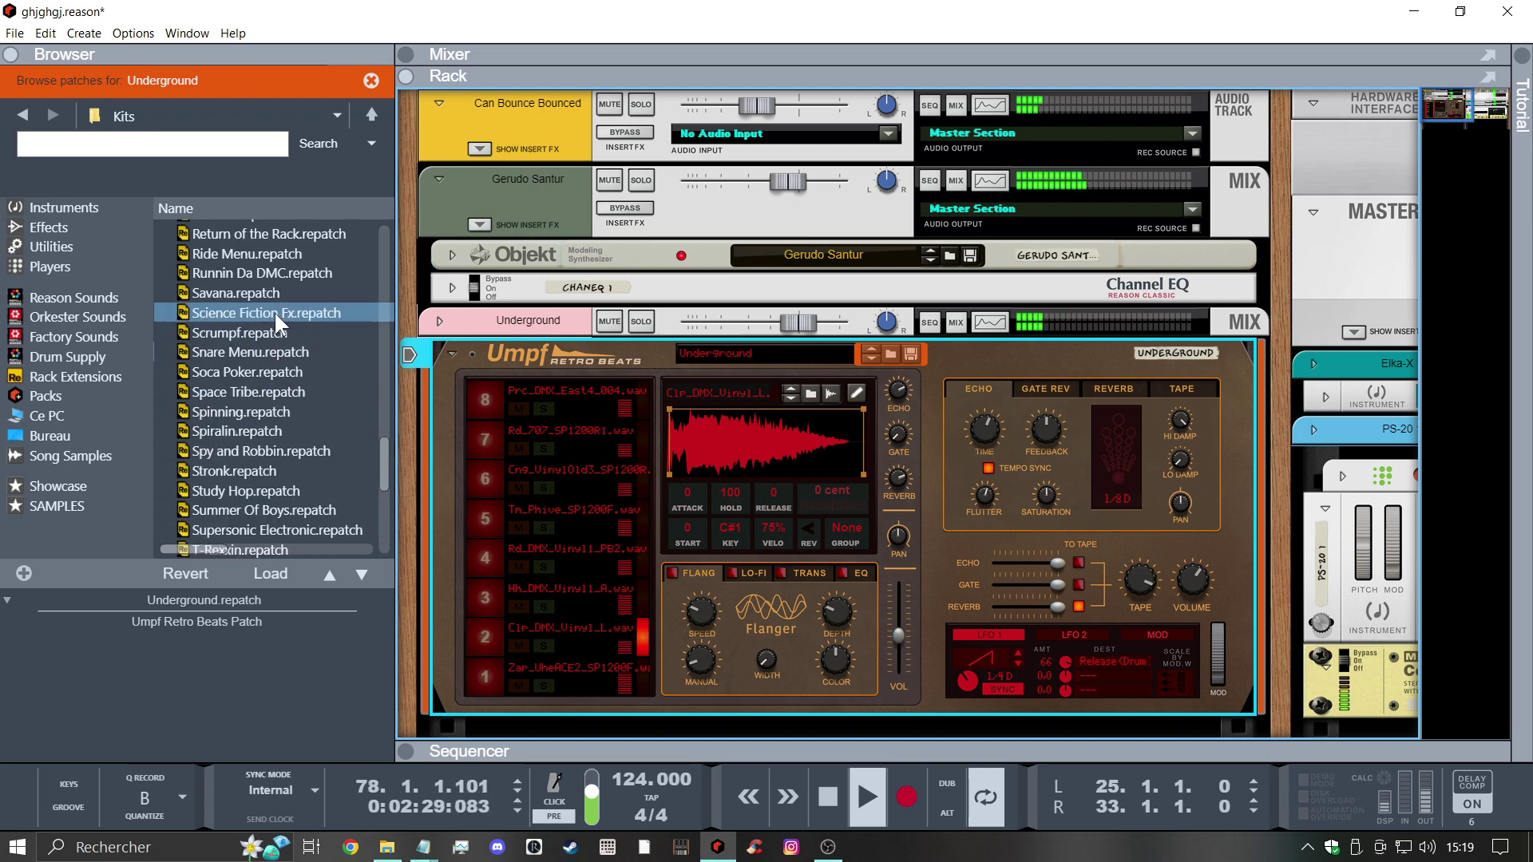
pyautogui.scroll(3, 275, 311)
pyautogui.scroll(3, 278, 289)
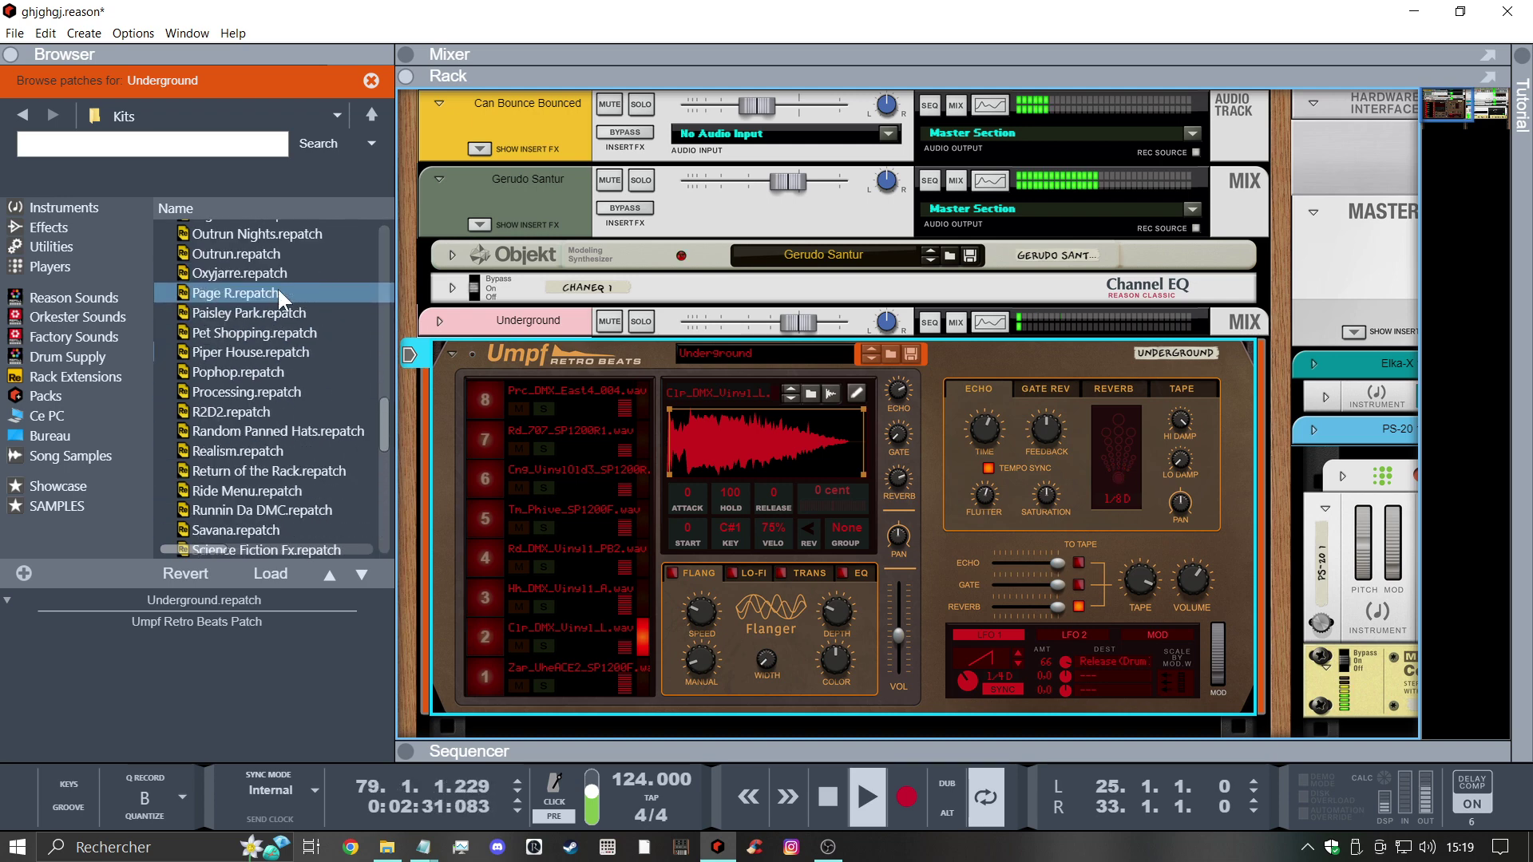
pyautogui.click(271, 371)
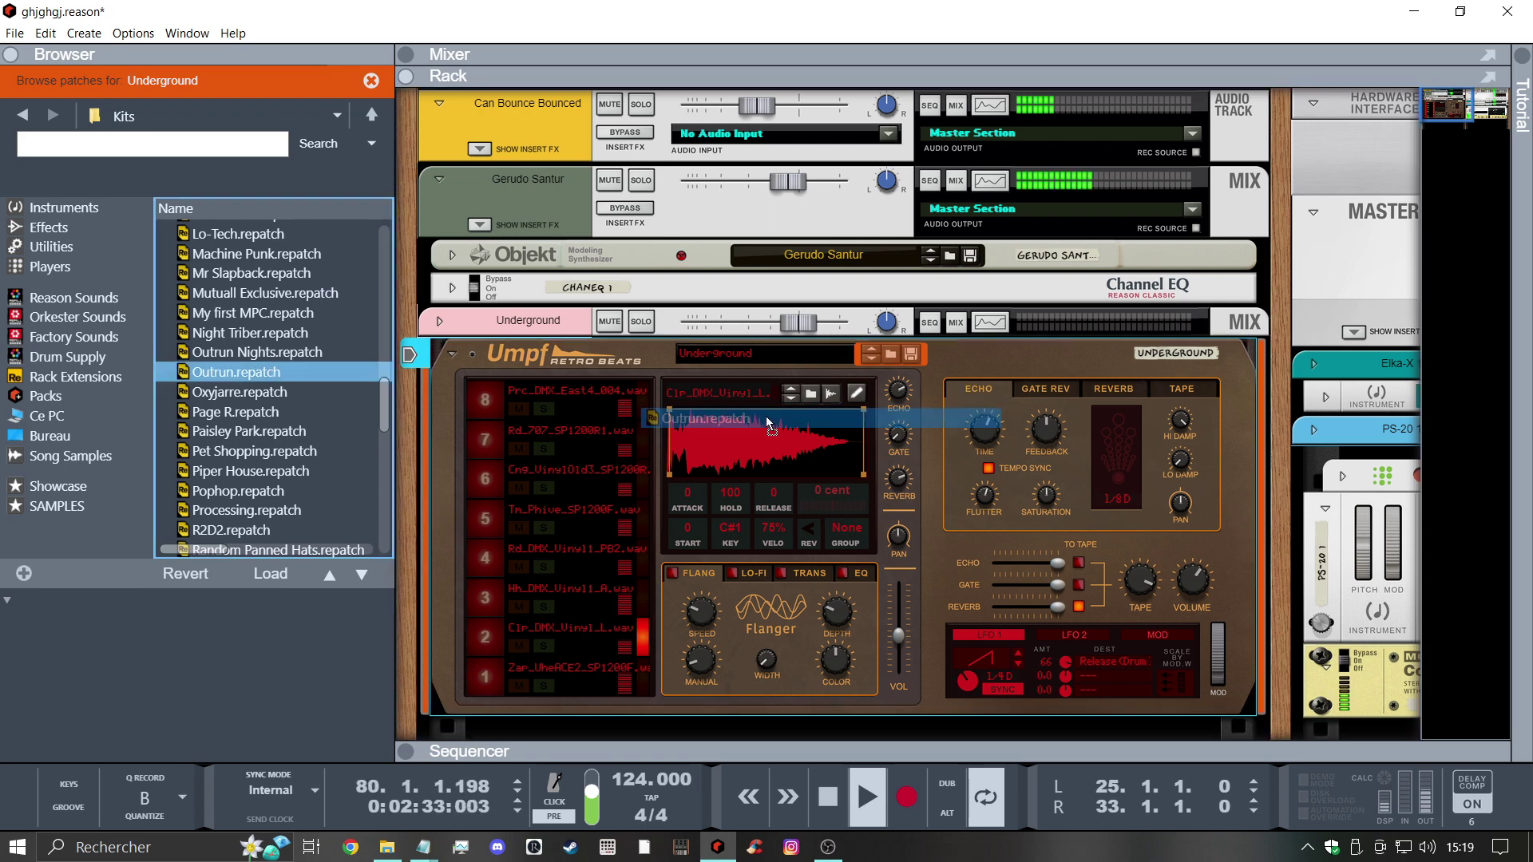
pyautogui.click(486, 629)
pyautogui.click(483, 672)
pyautogui.click(476, 635)
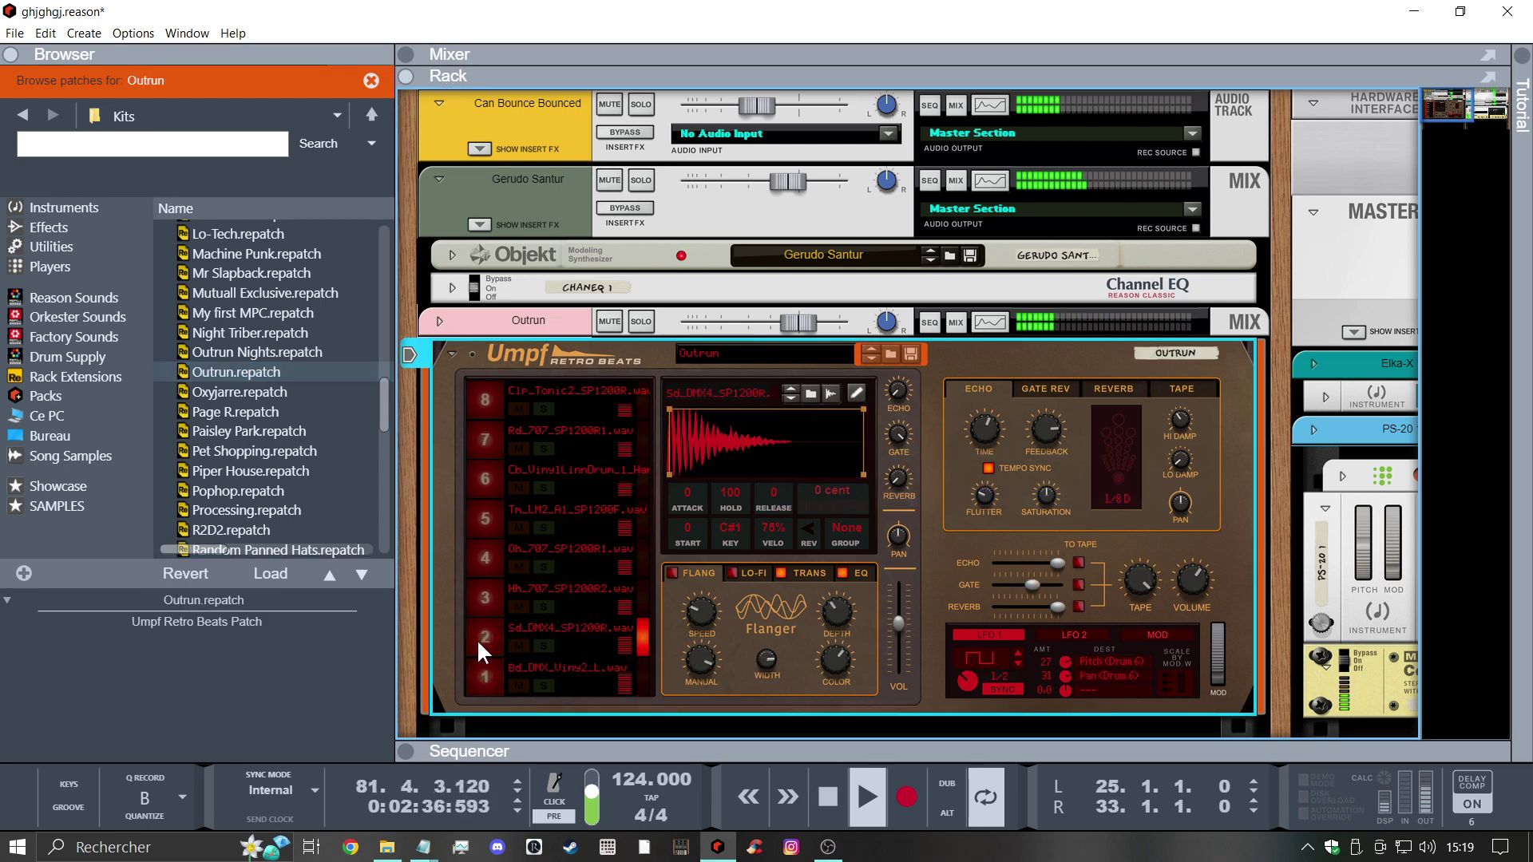
# Add a Drum Sequencer player to the Outrun drum device
pyautogui.rightClick(831, 598)
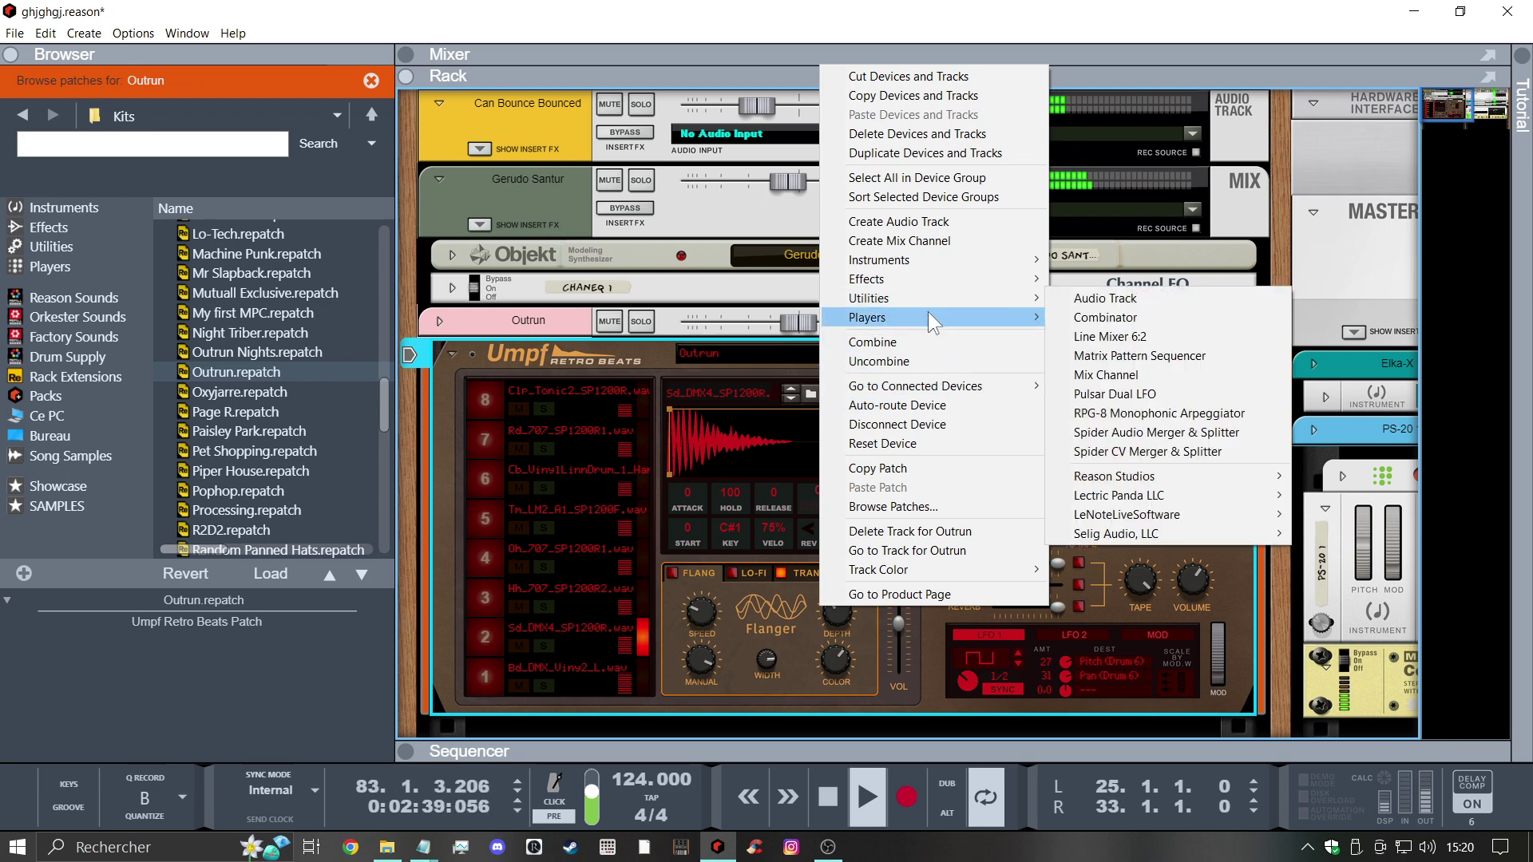
pyautogui.moveTo(979, 313)
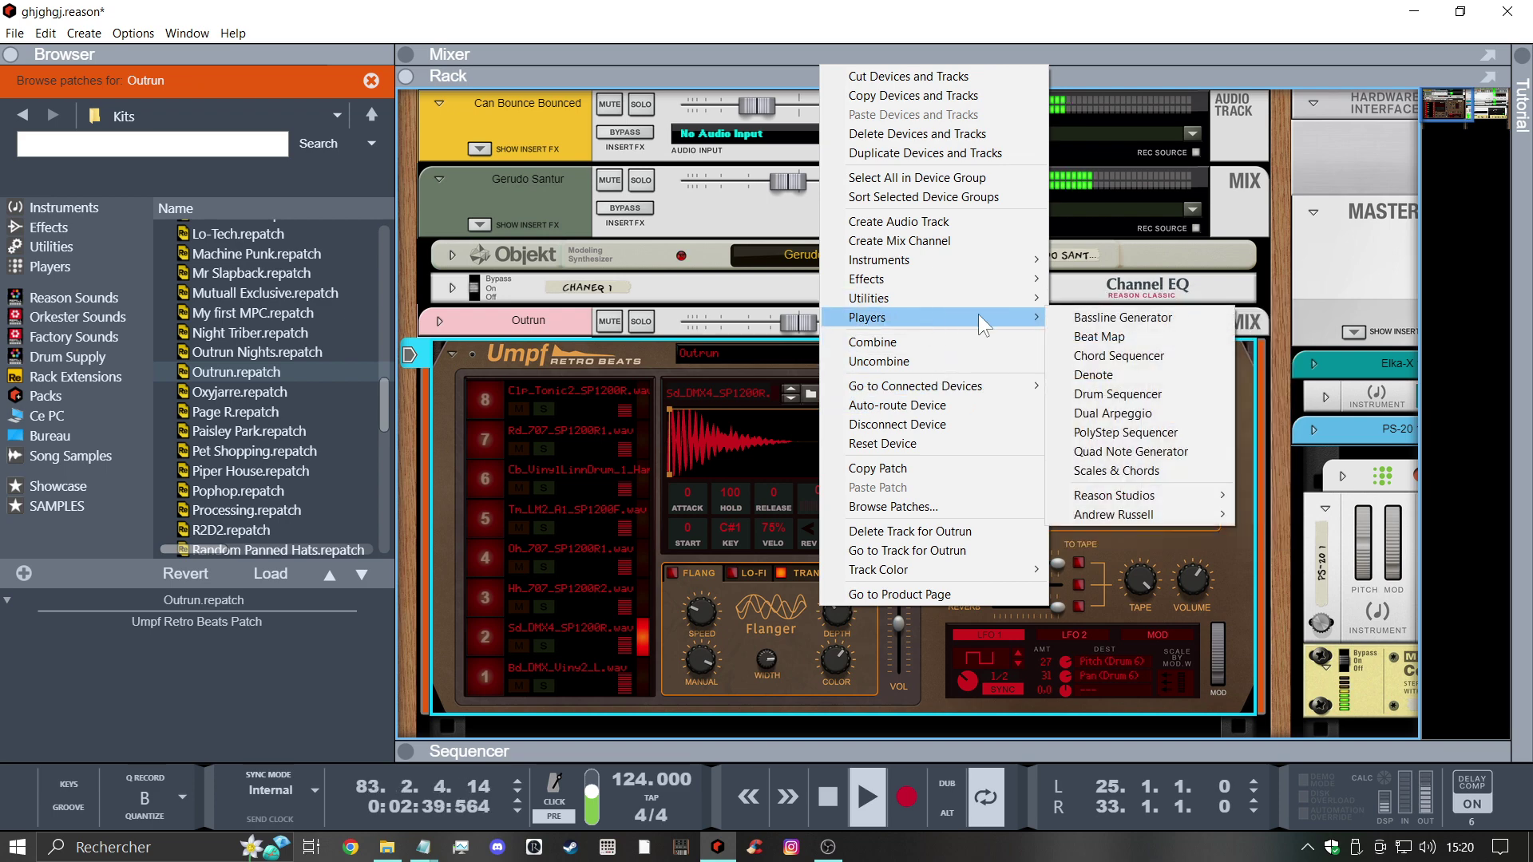
pyautogui.click(1127, 393)
# Place a snare hit on step 5 of the Drum Sequencer's pattern 1, then remove it and place one on step 9 instead
pyautogui.click(811, 620)
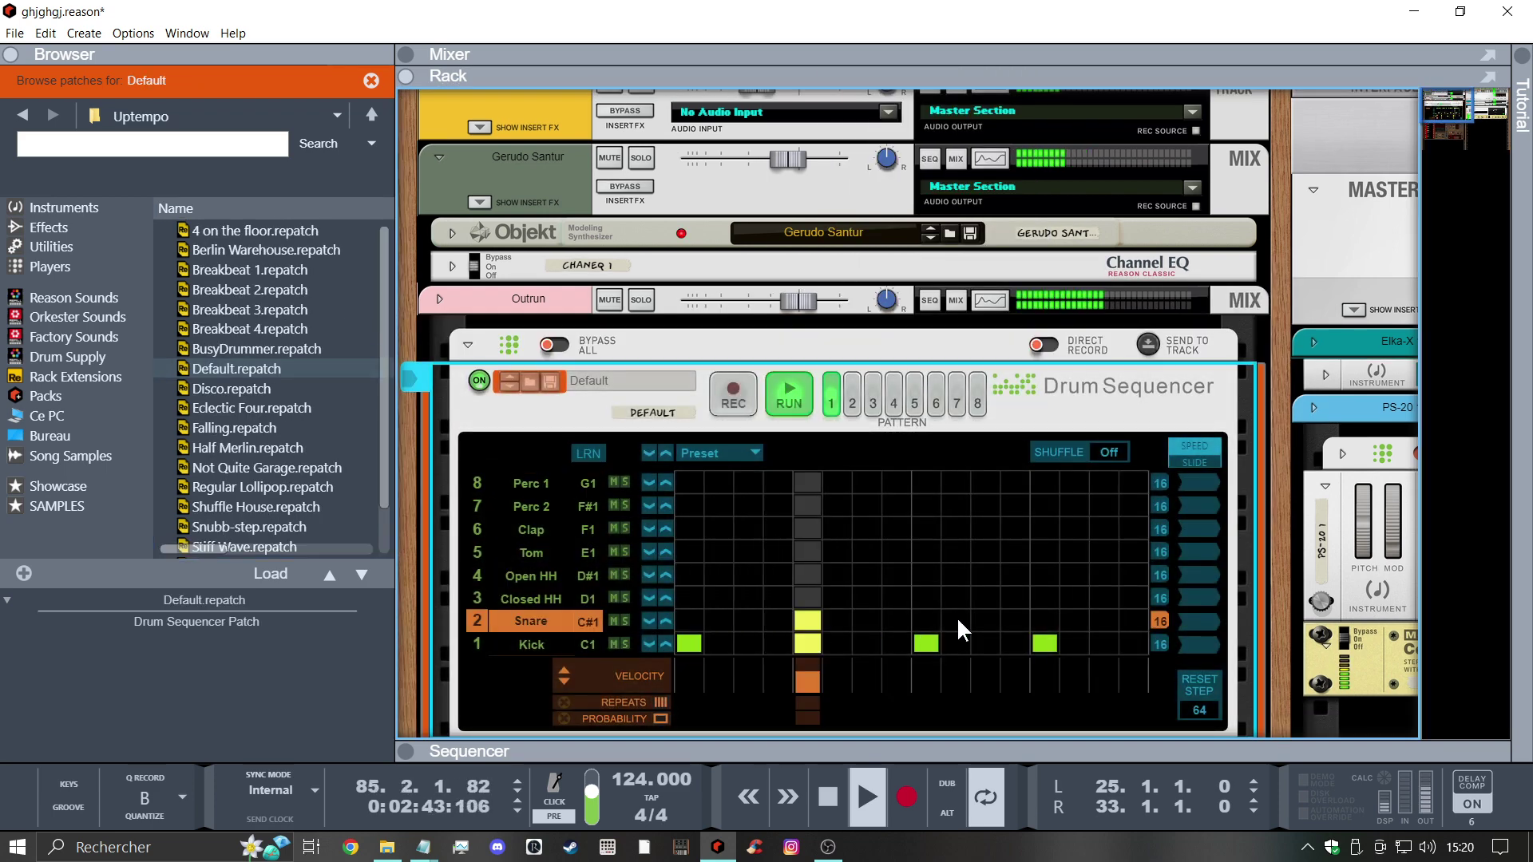
pyautogui.click(807, 621)
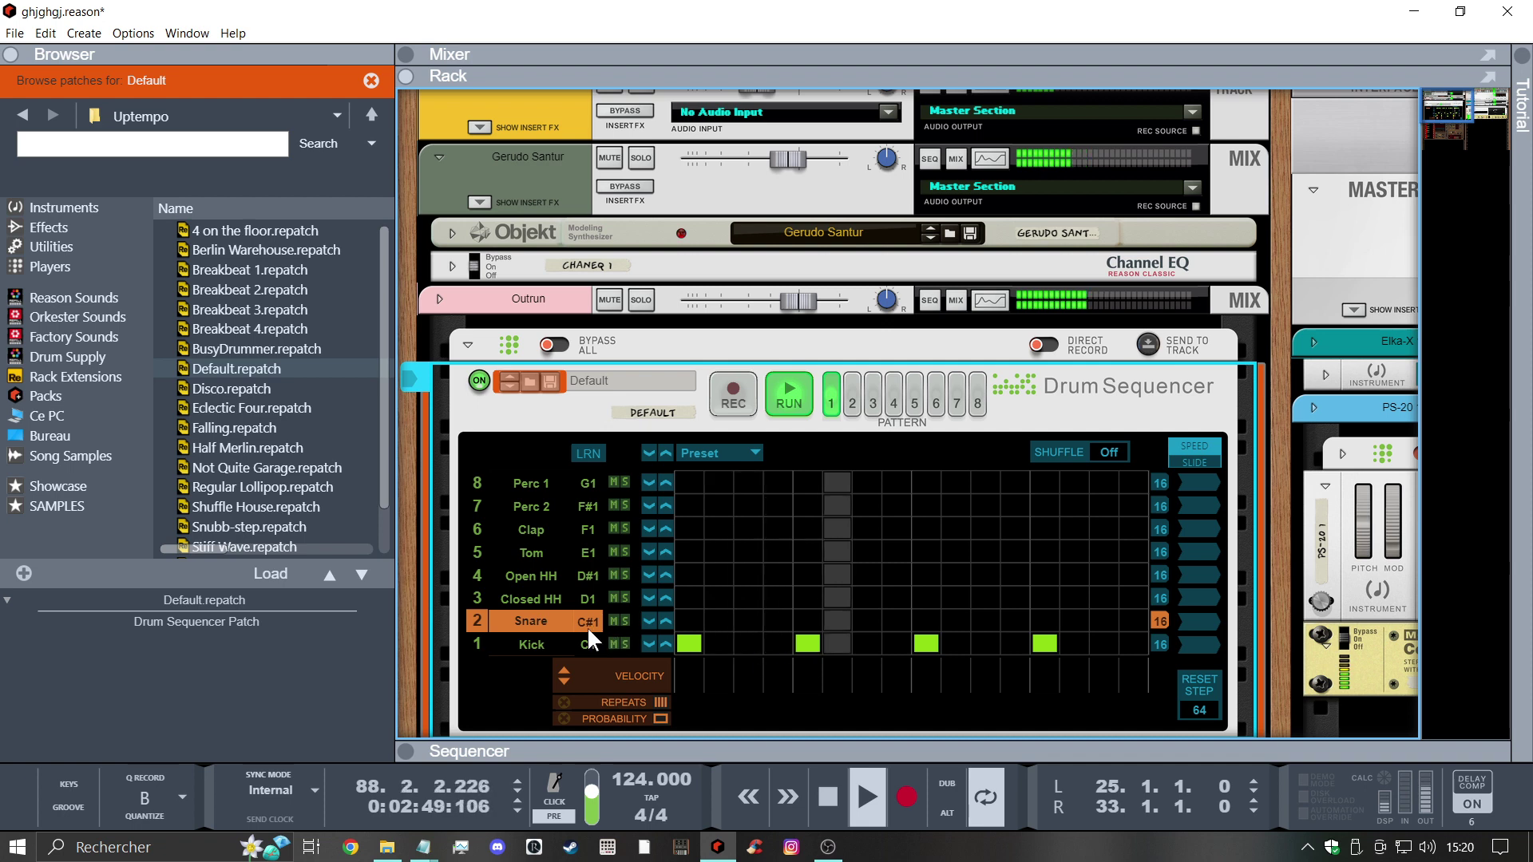
pyautogui.click(924, 621)
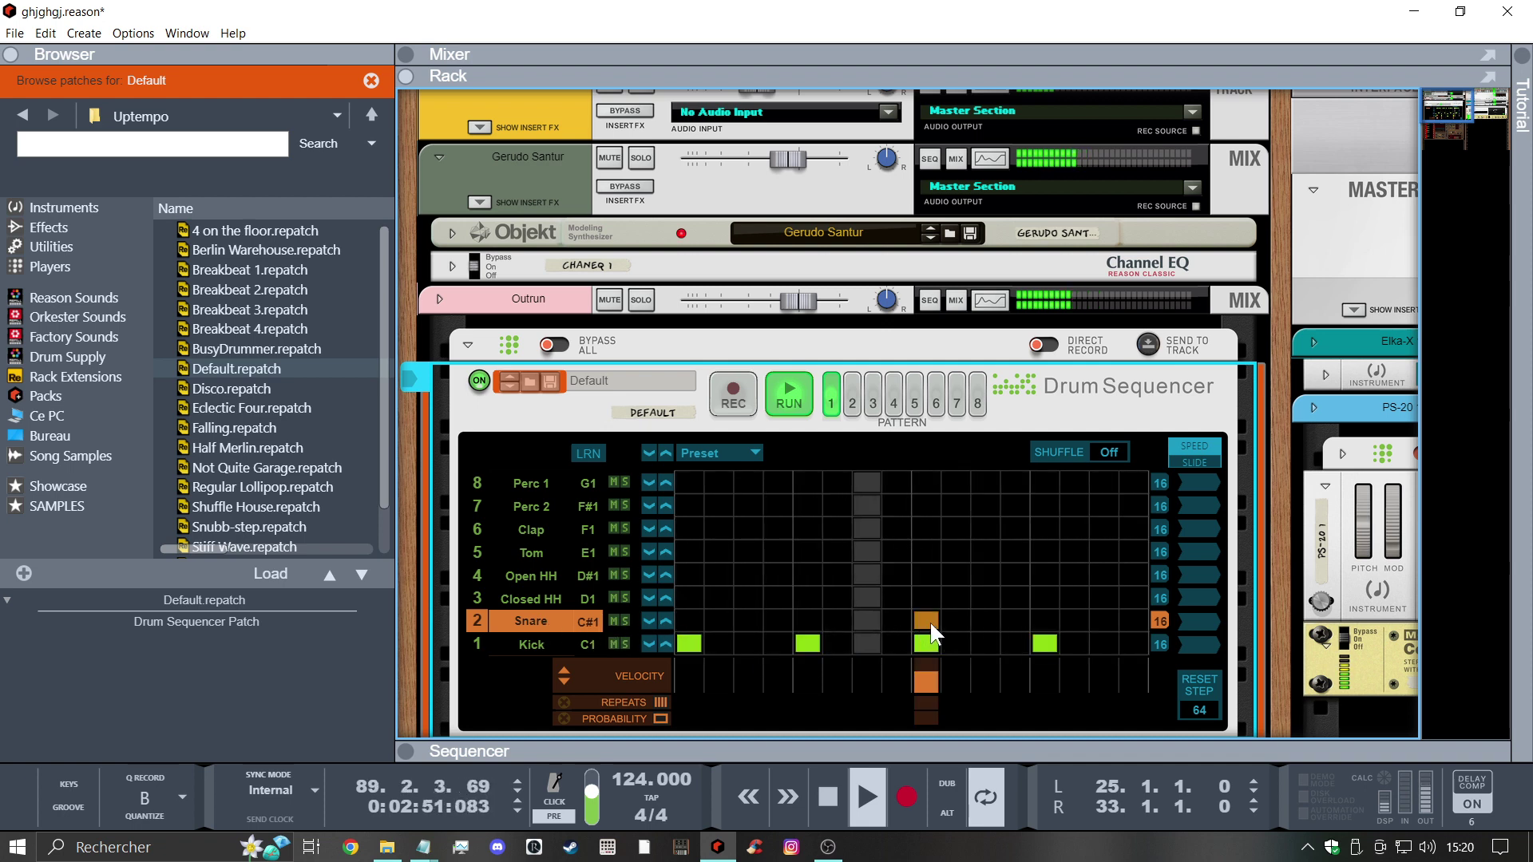
# Remove the kick hits on steps 5 and 13 of the Drum Sequencer's pattern 1
pyautogui.click(808, 644)
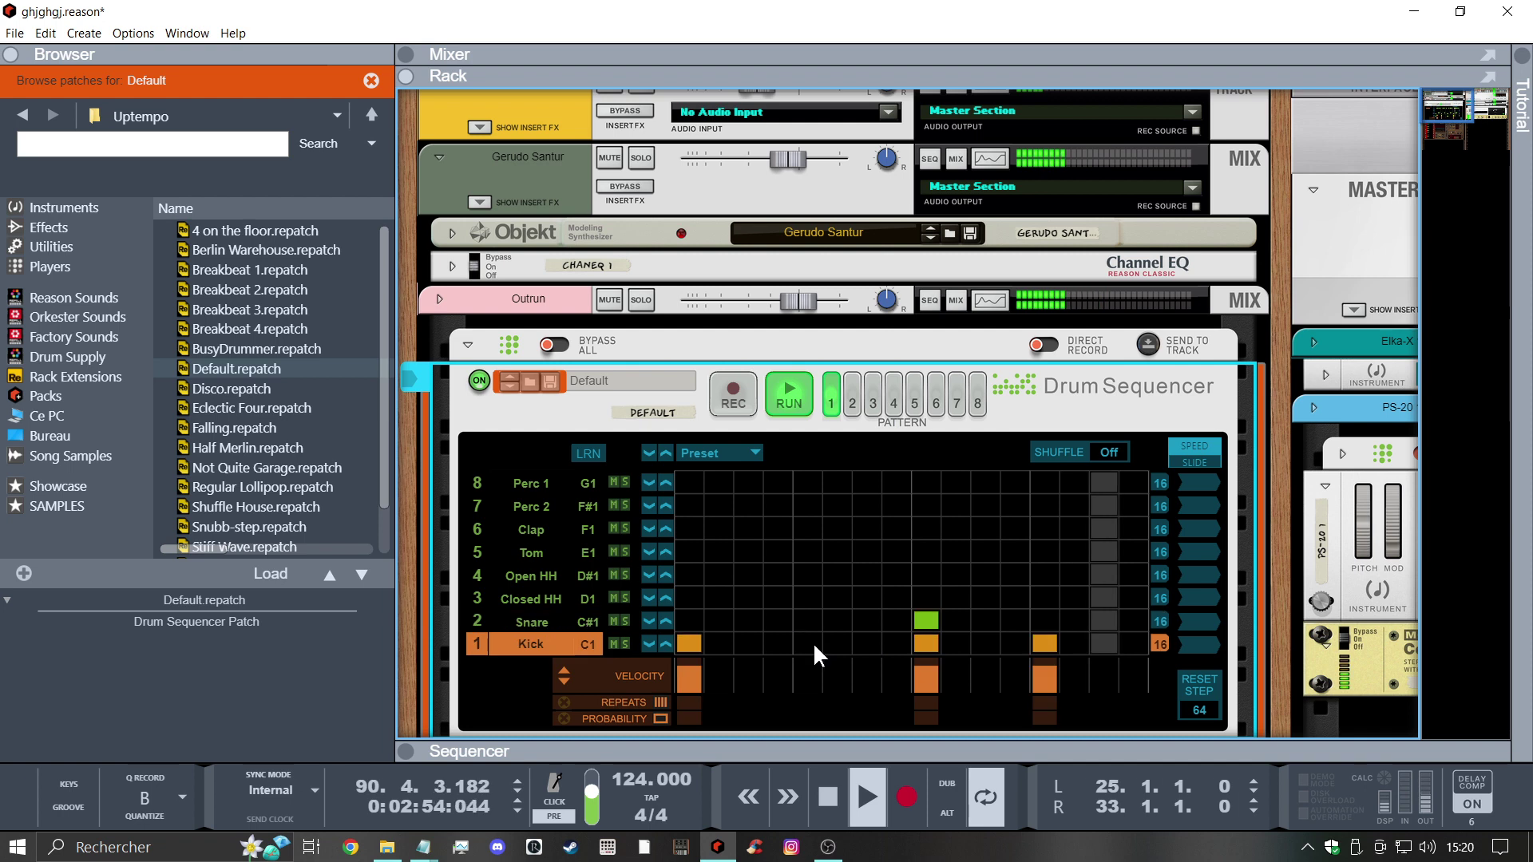
pyautogui.click(1048, 643)
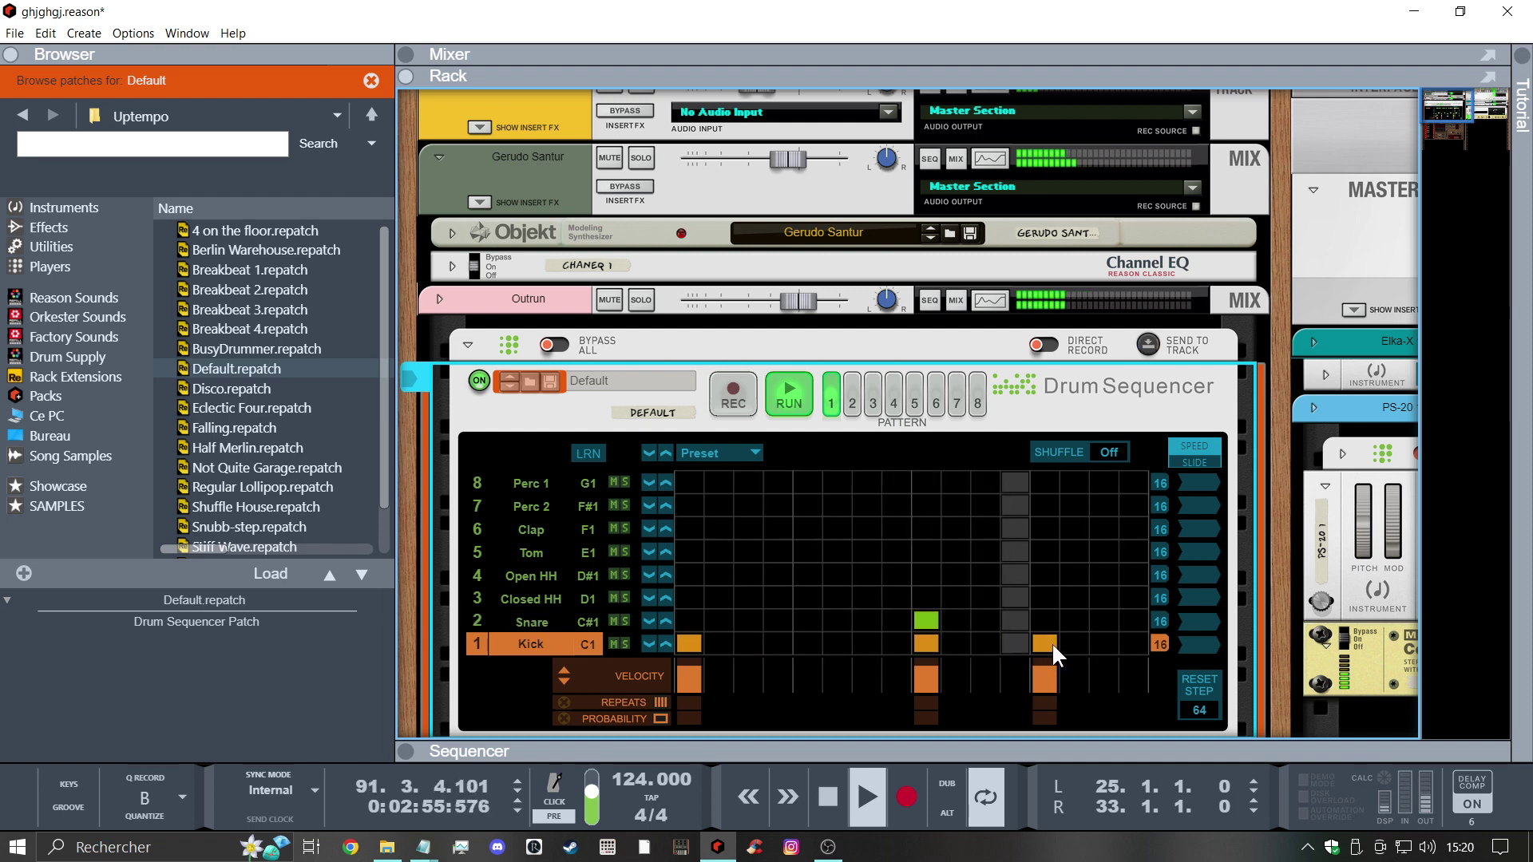
# Place closed hi-hat hits on steps 1, 3, 5, 7, 10, 11 and 12 of pattern 1
pyautogui.click(692, 599)
pyautogui.click(748, 597)
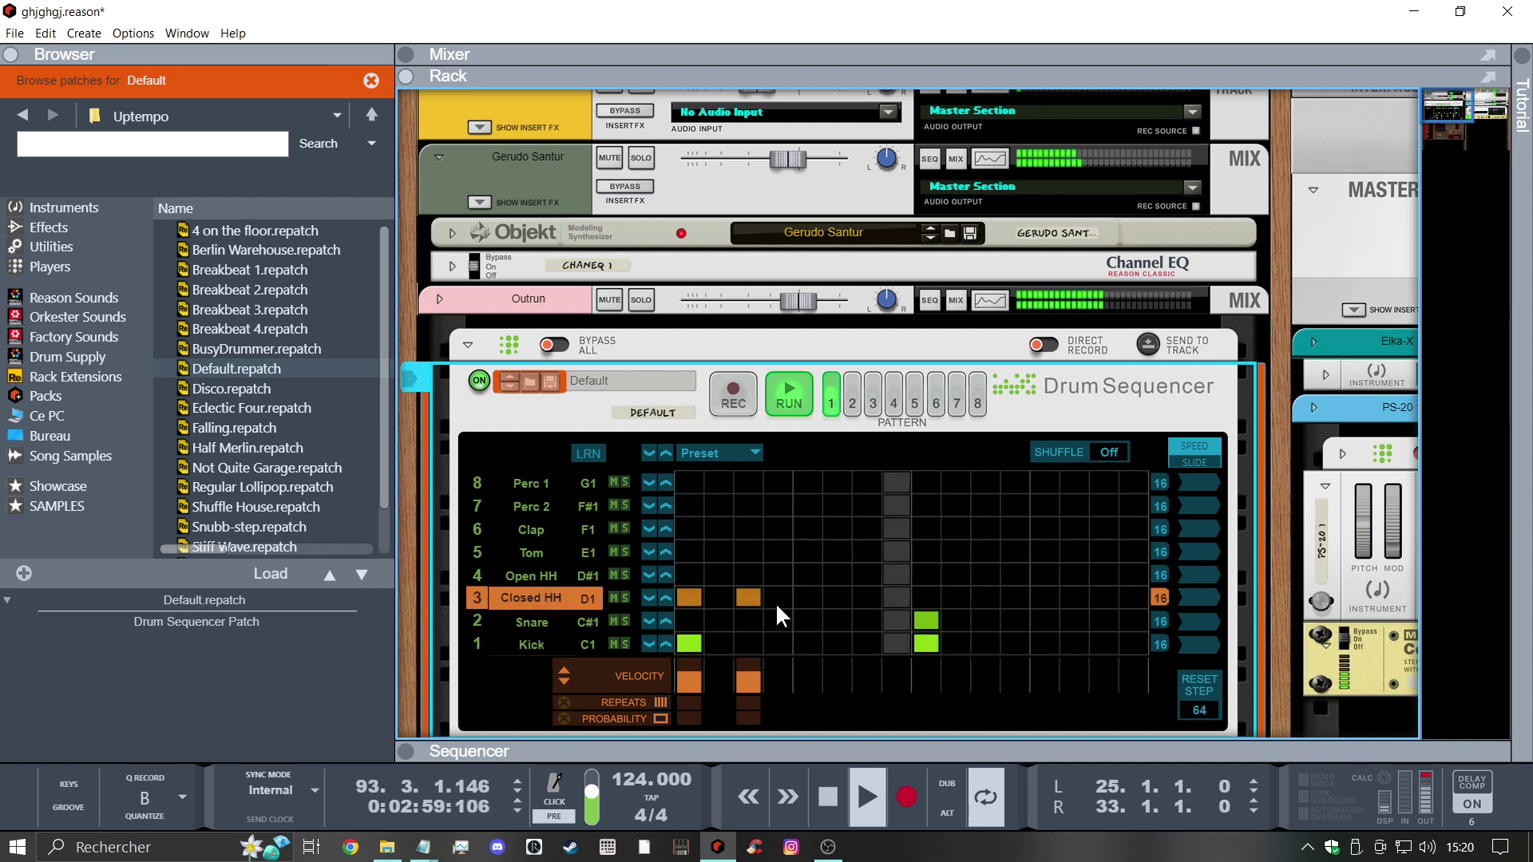
pyautogui.click(808, 597)
pyautogui.click(867, 597)
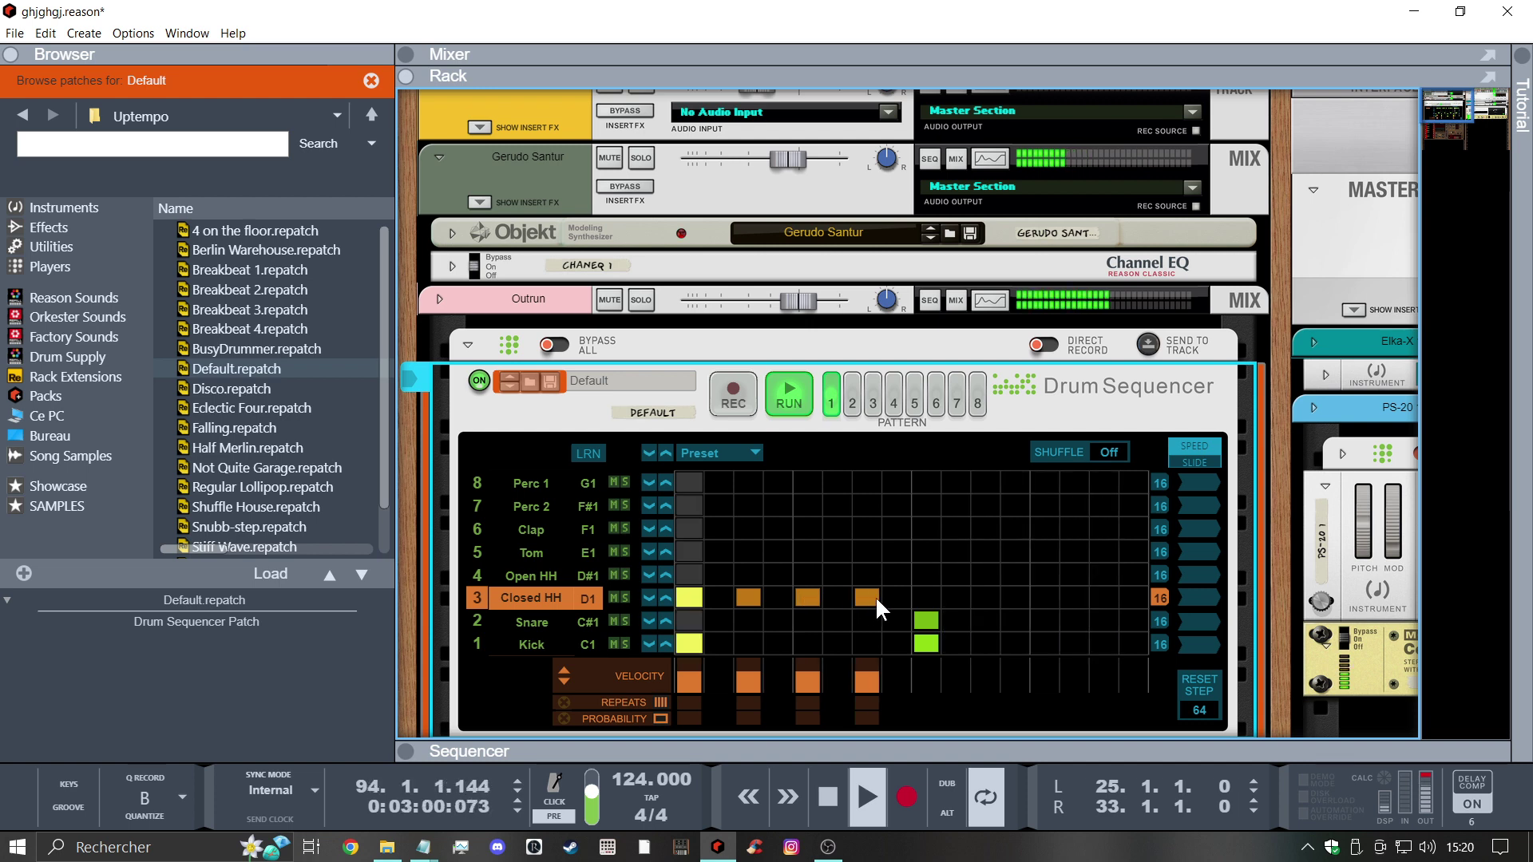
pyautogui.click(956, 597)
pyautogui.click(986, 599)
pyautogui.click(1014, 600)
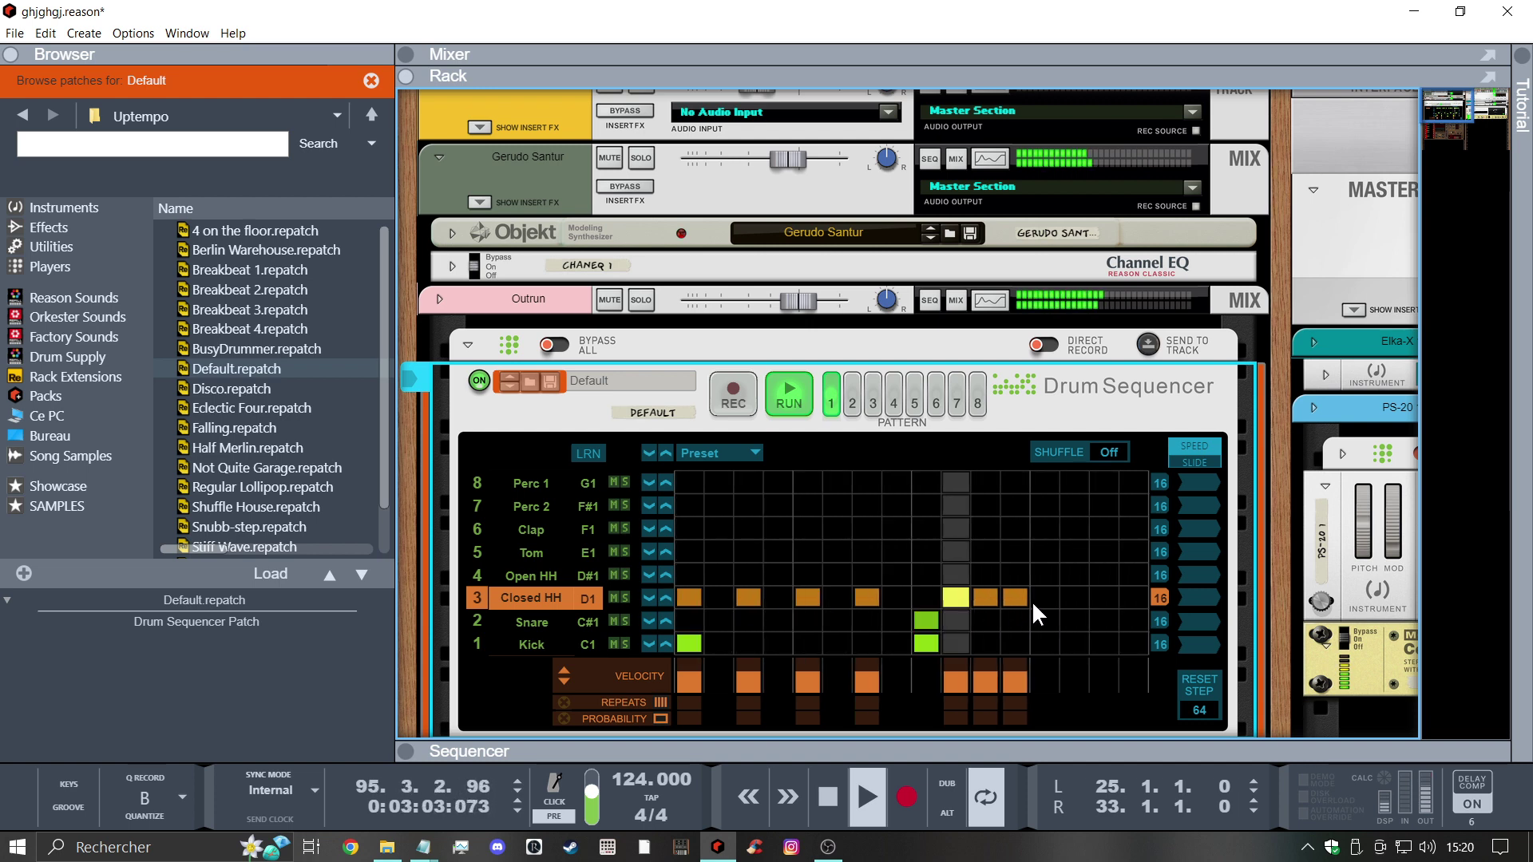
# Lower the velocities of all closed hi-hat hits to varied levels and add another closed hi-hat hit on step 15
pyautogui.moveTo(955, 687); pyautogui.dragTo(1011, 675)
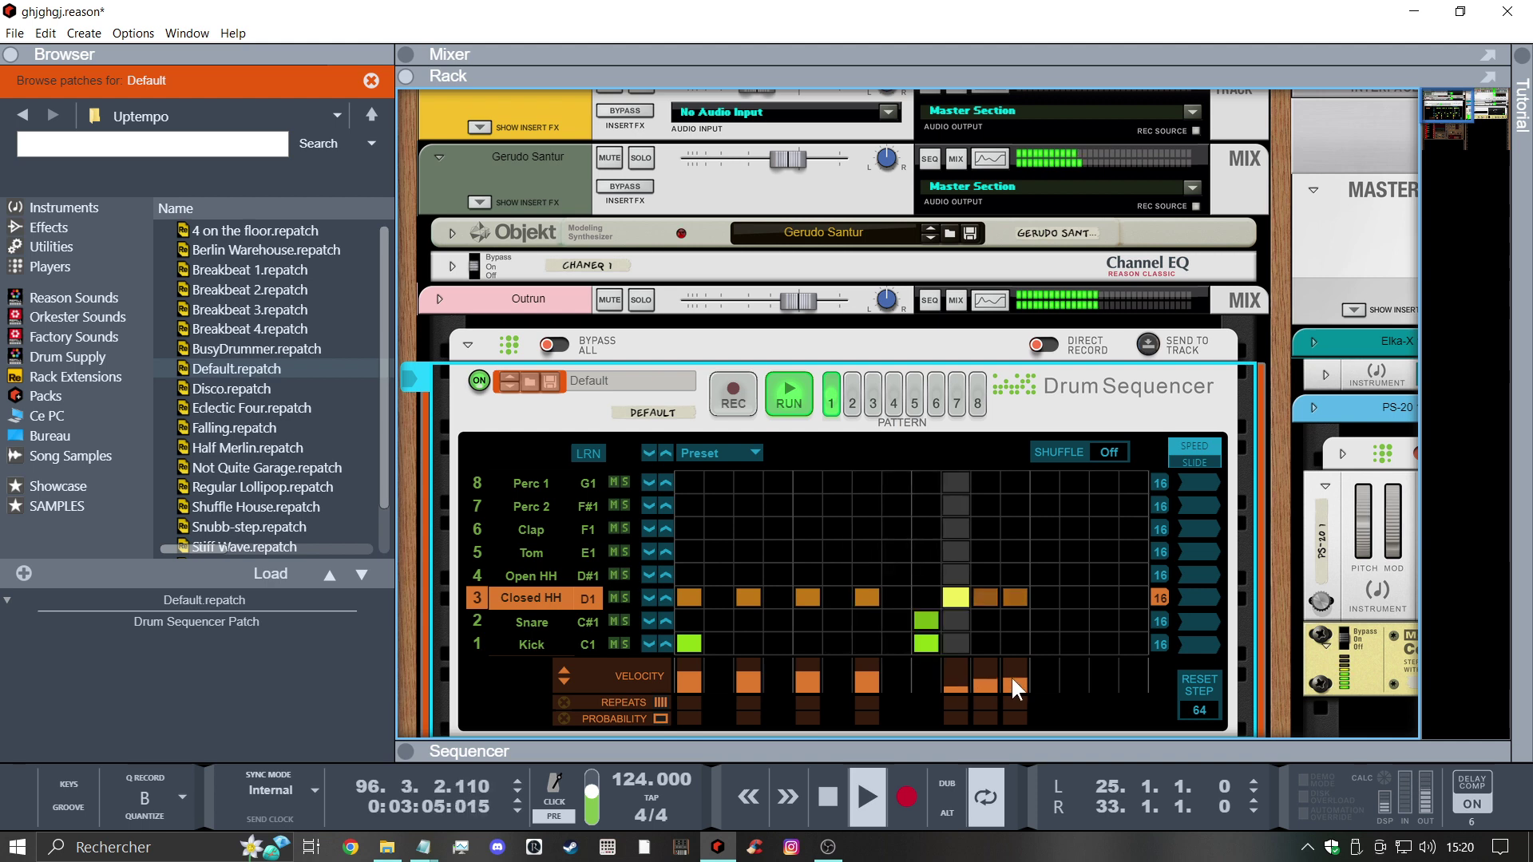
pyautogui.click(682, 687)
pyautogui.click(744, 681)
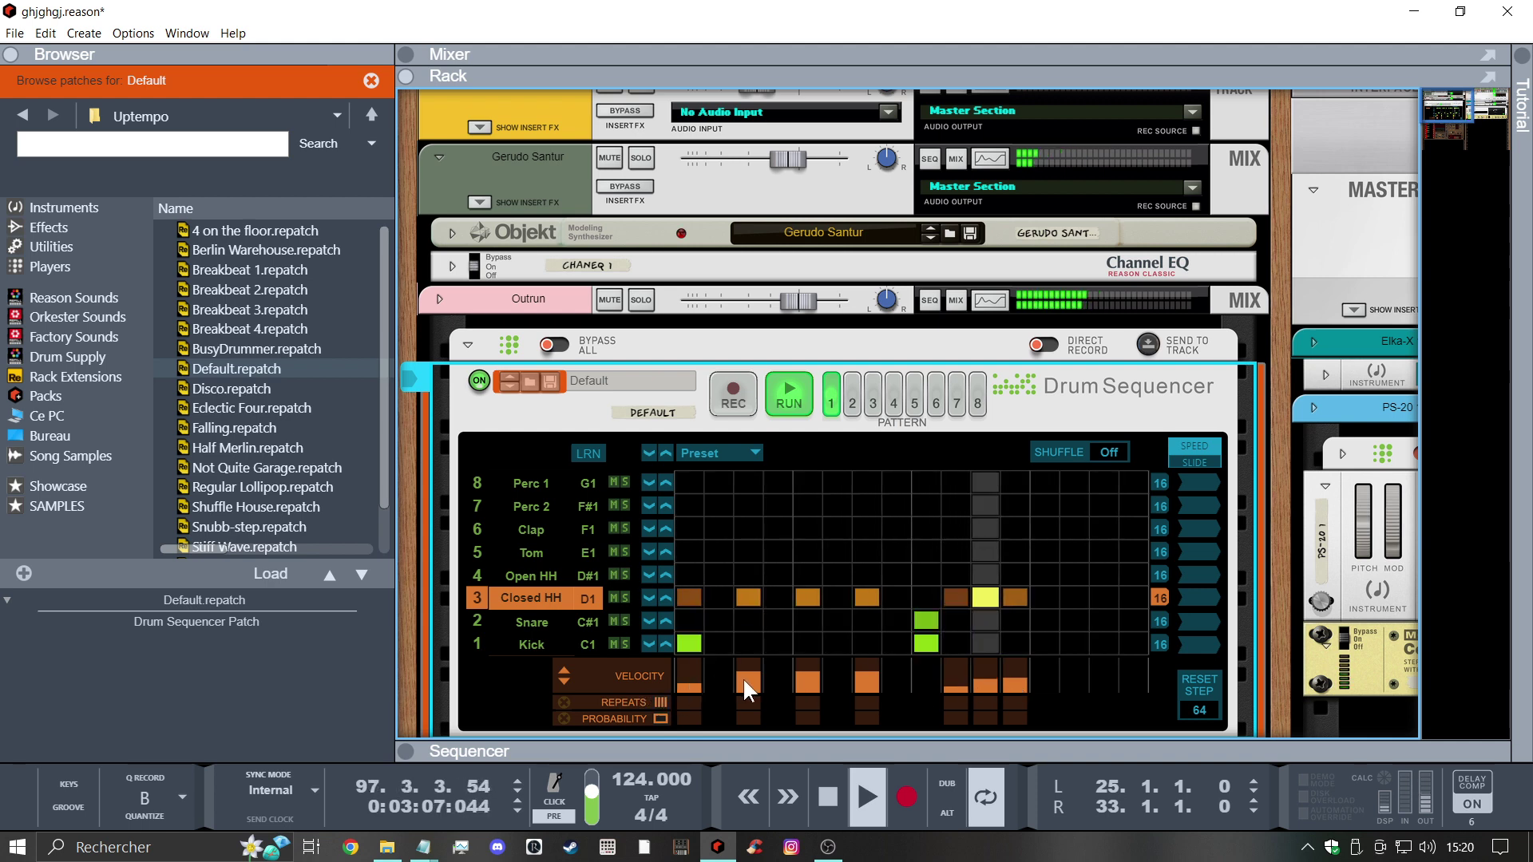
pyautogui.click(807, 682)
pyautogui.click(866, 683)
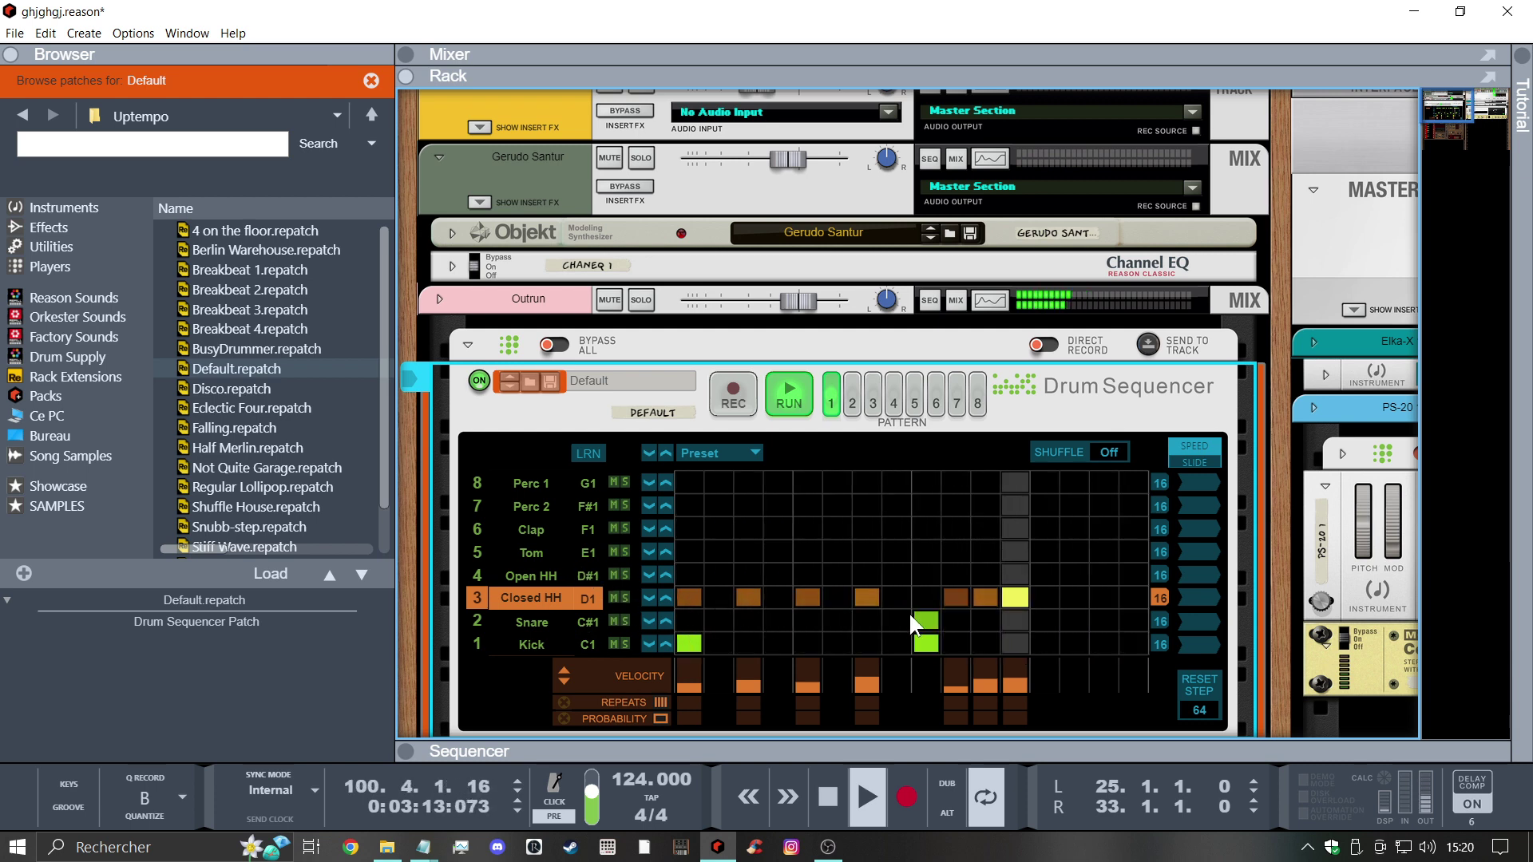
pyautogui.click(1102, 597)
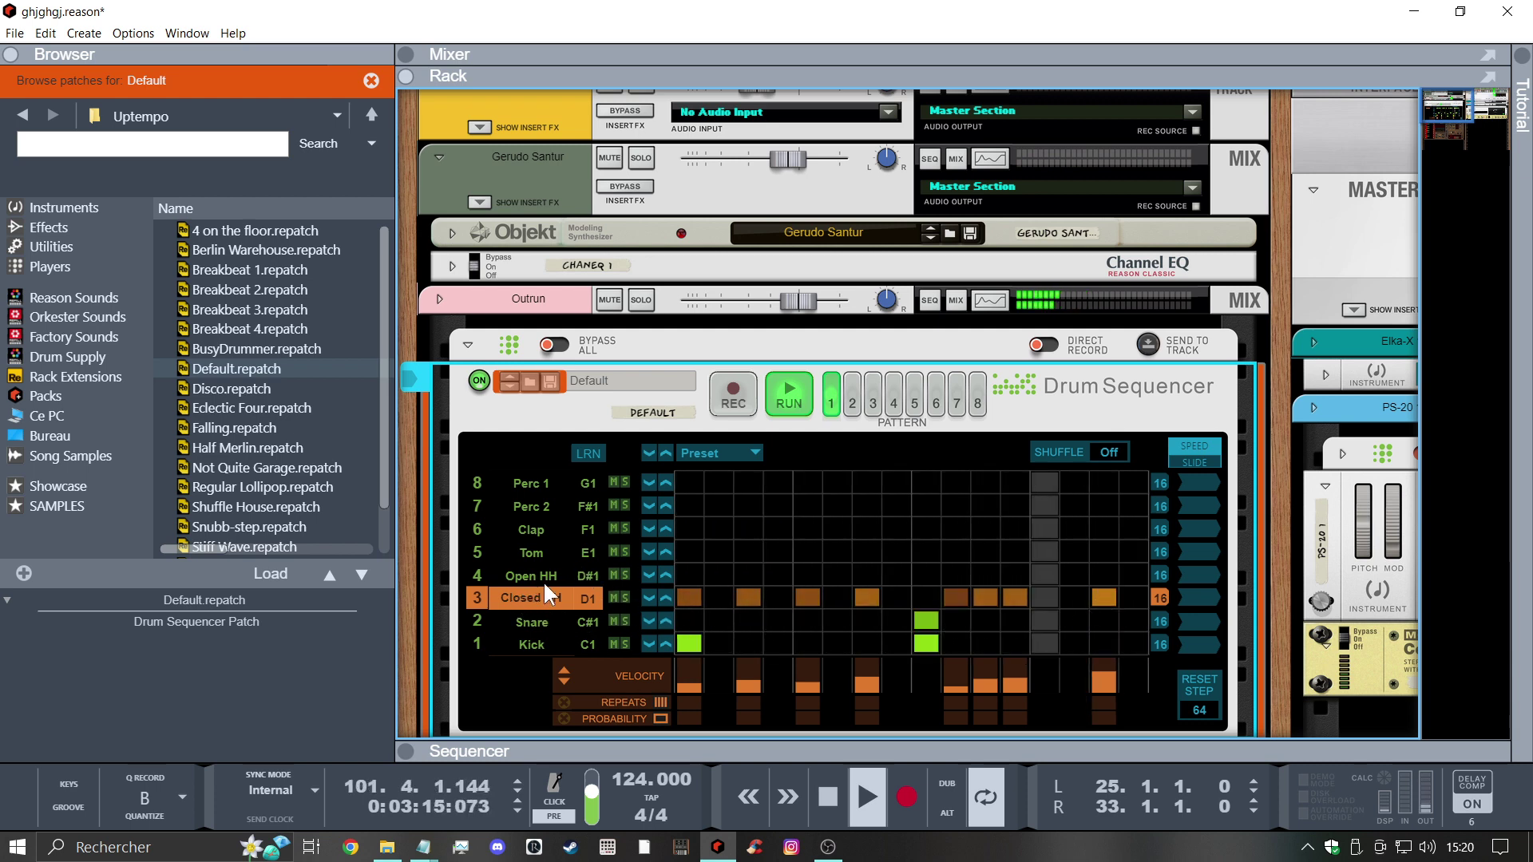
# Place snare hits on steps 6 and 14, then replace them with open hi-hat hits on the same steps
pyautogui.click(846, 622)
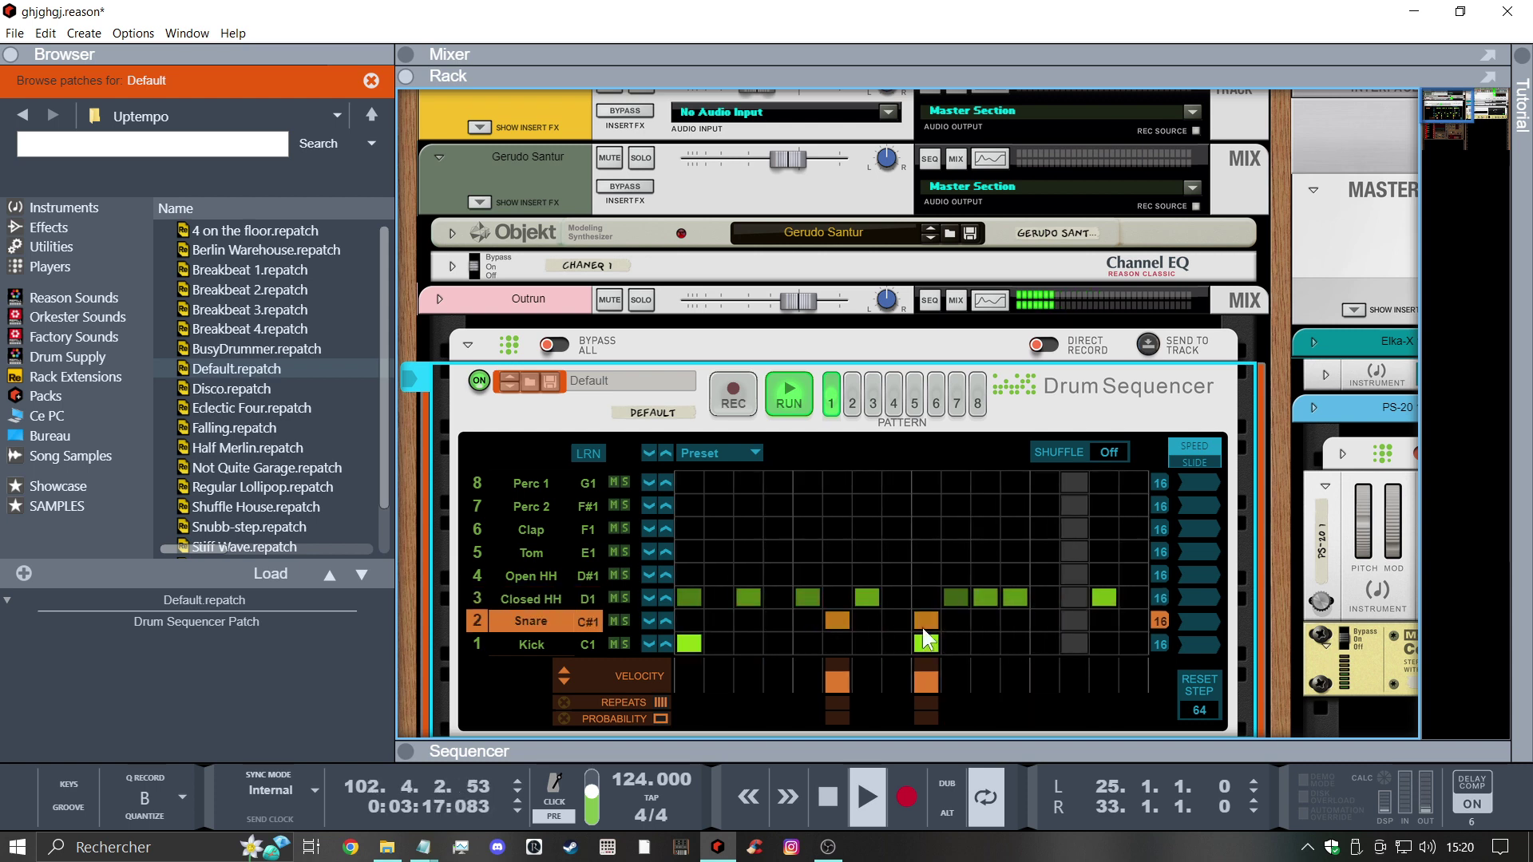
pyautogui.click(1074, 621)
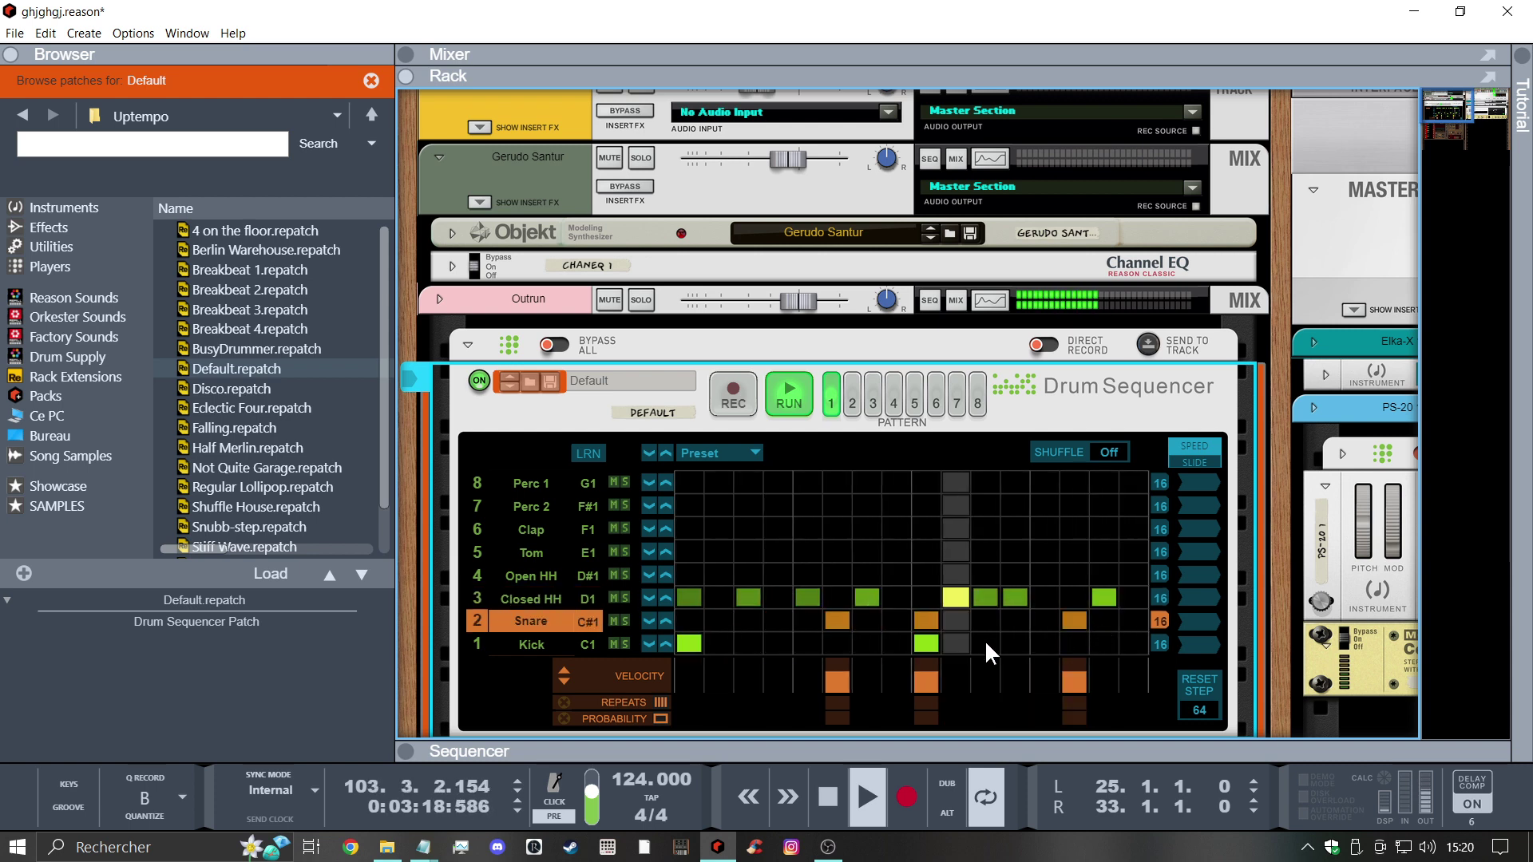
pyautogui.click(837, 621)
pyautogui.click(837, 575)
pyautogui.click(1073, 619)
pyautogui.click(1071, 577)
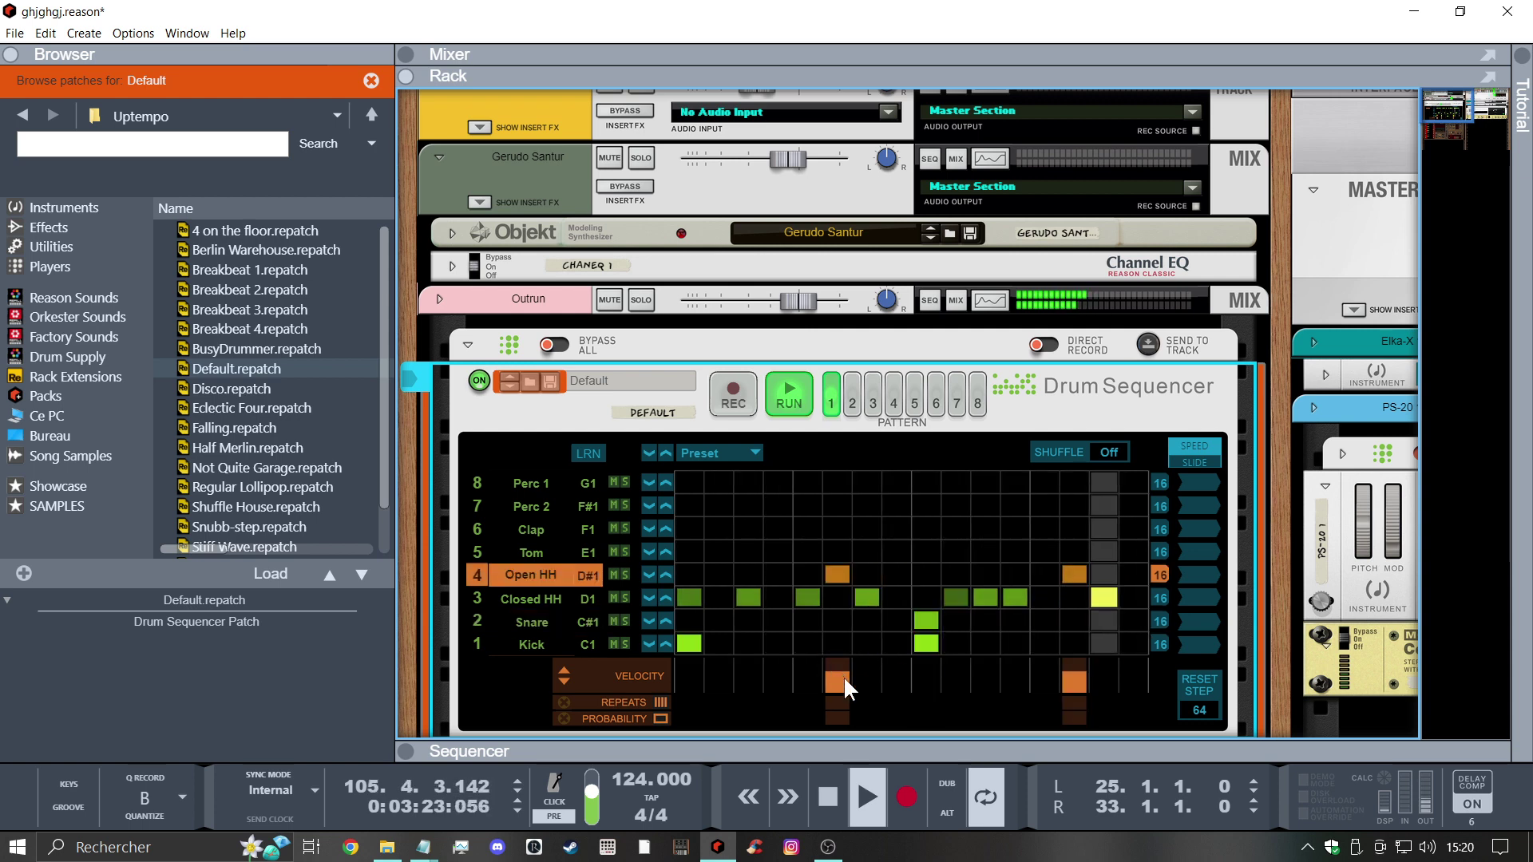
# Add kick hits on steps 5 and 13, and replace the snare hit on step 9 with snares on steps 5 and 13
pyautogui.click(545, 621)
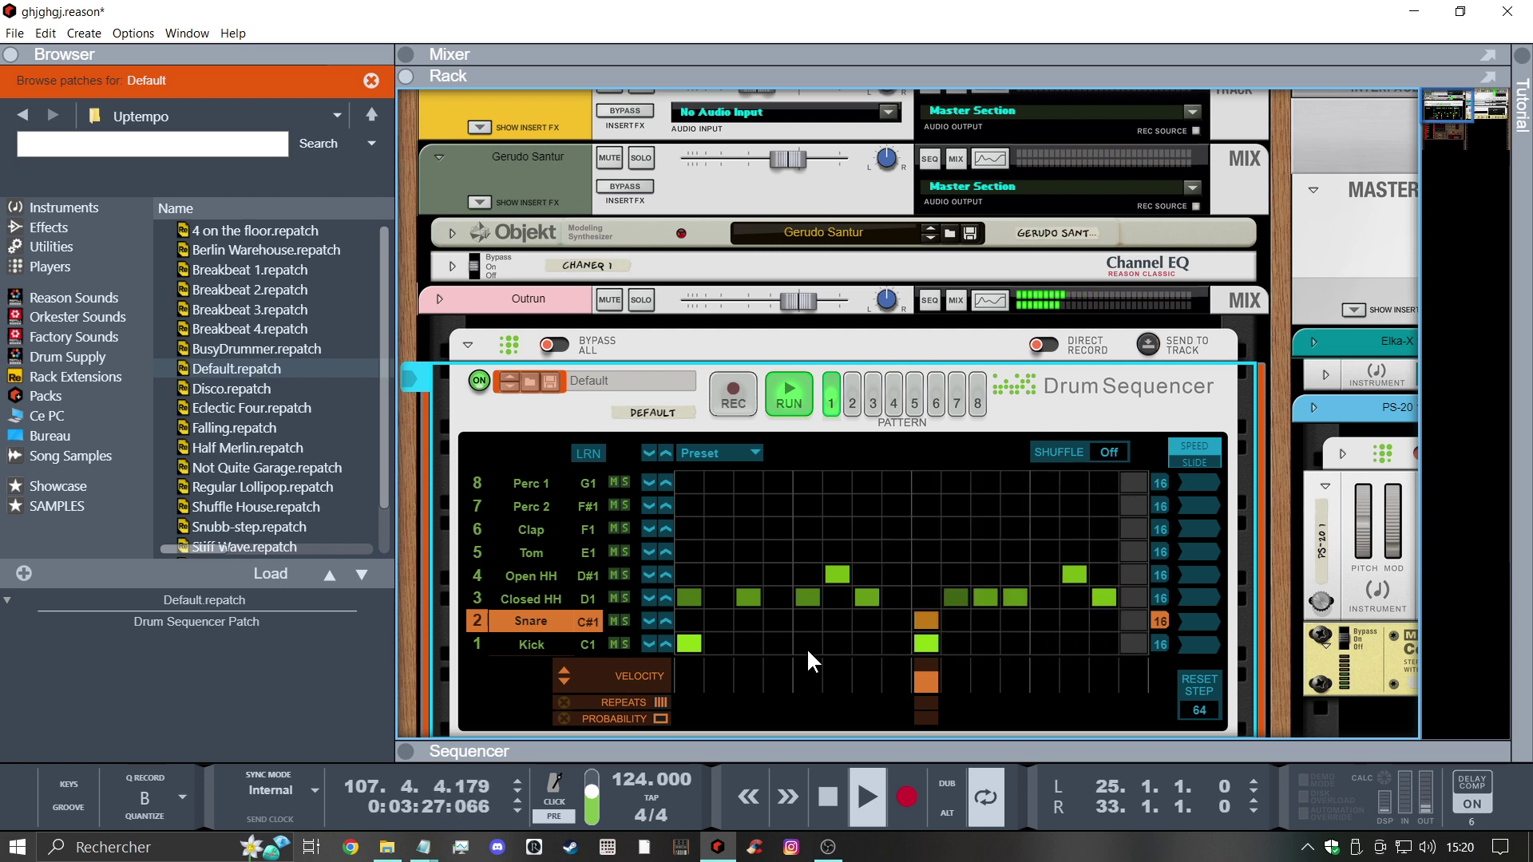
pyautogui.click(807, 644)
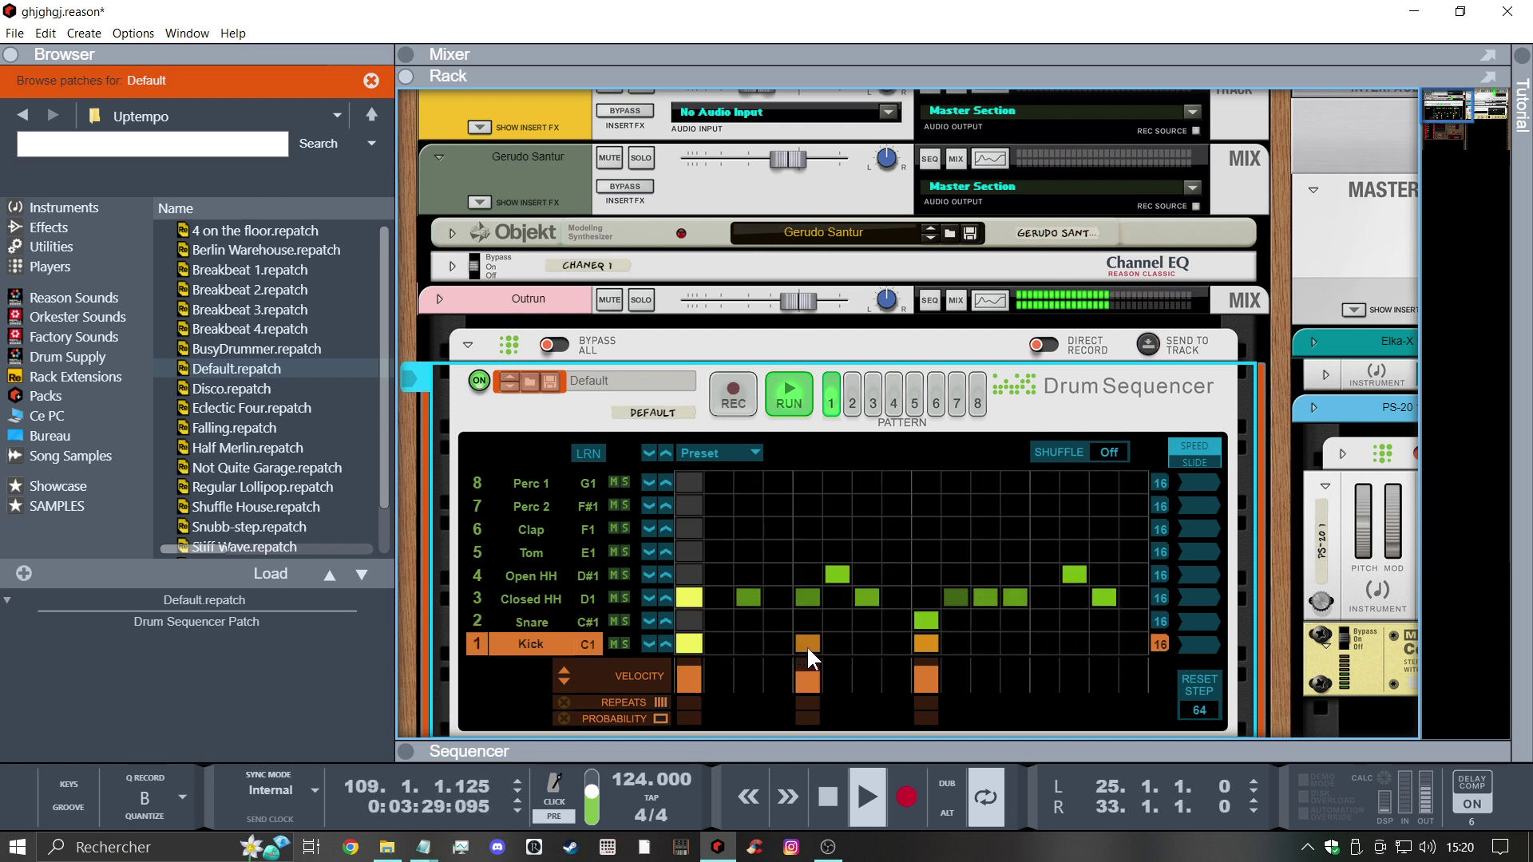
pyautogui.click(1041, 645)
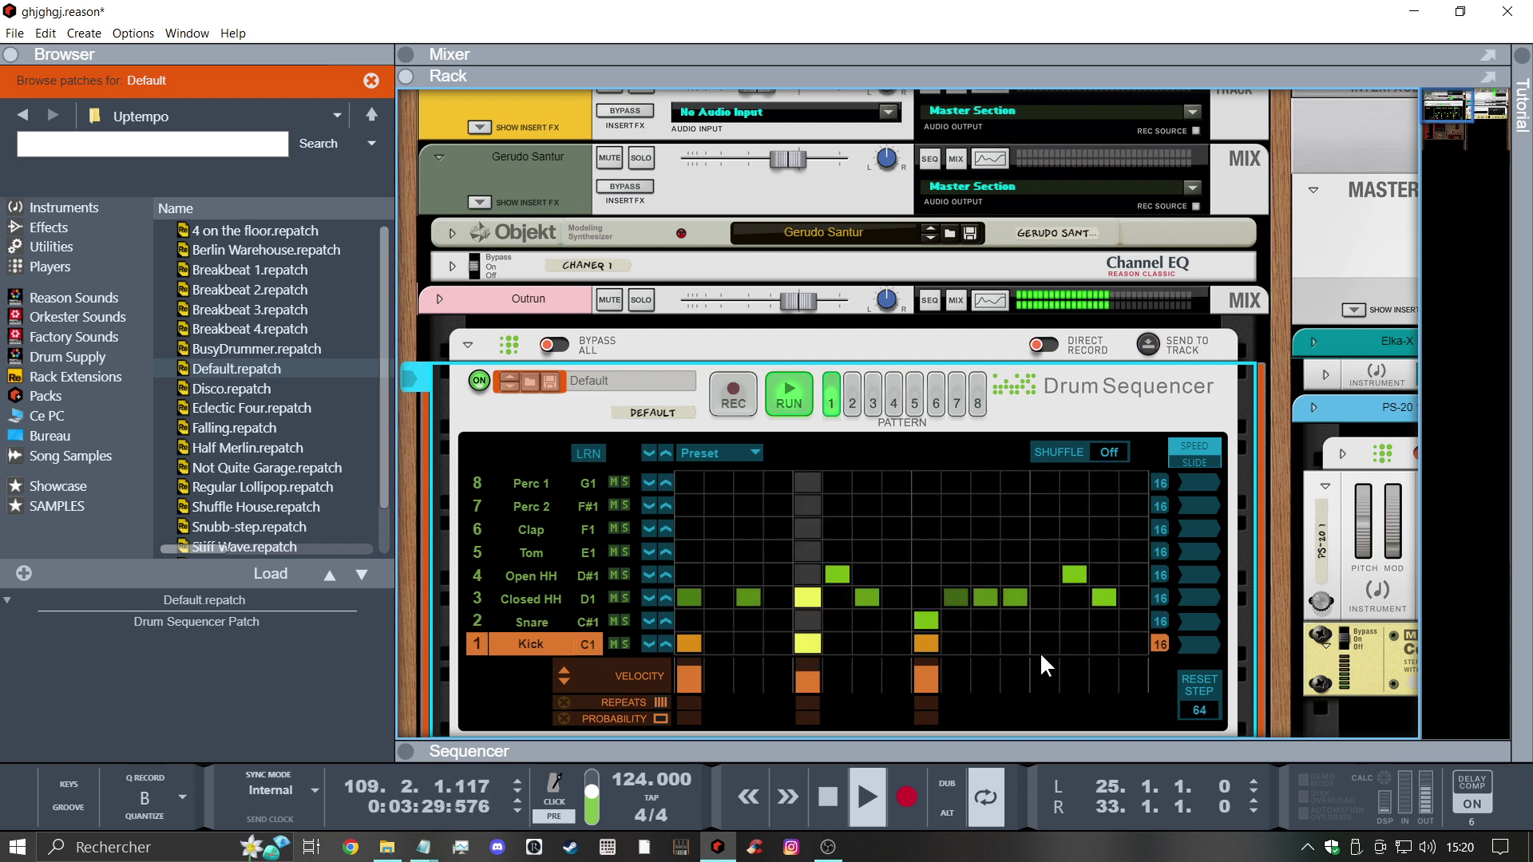
pyautogui.click(923, 620)
pyautogui.click(808, 620)
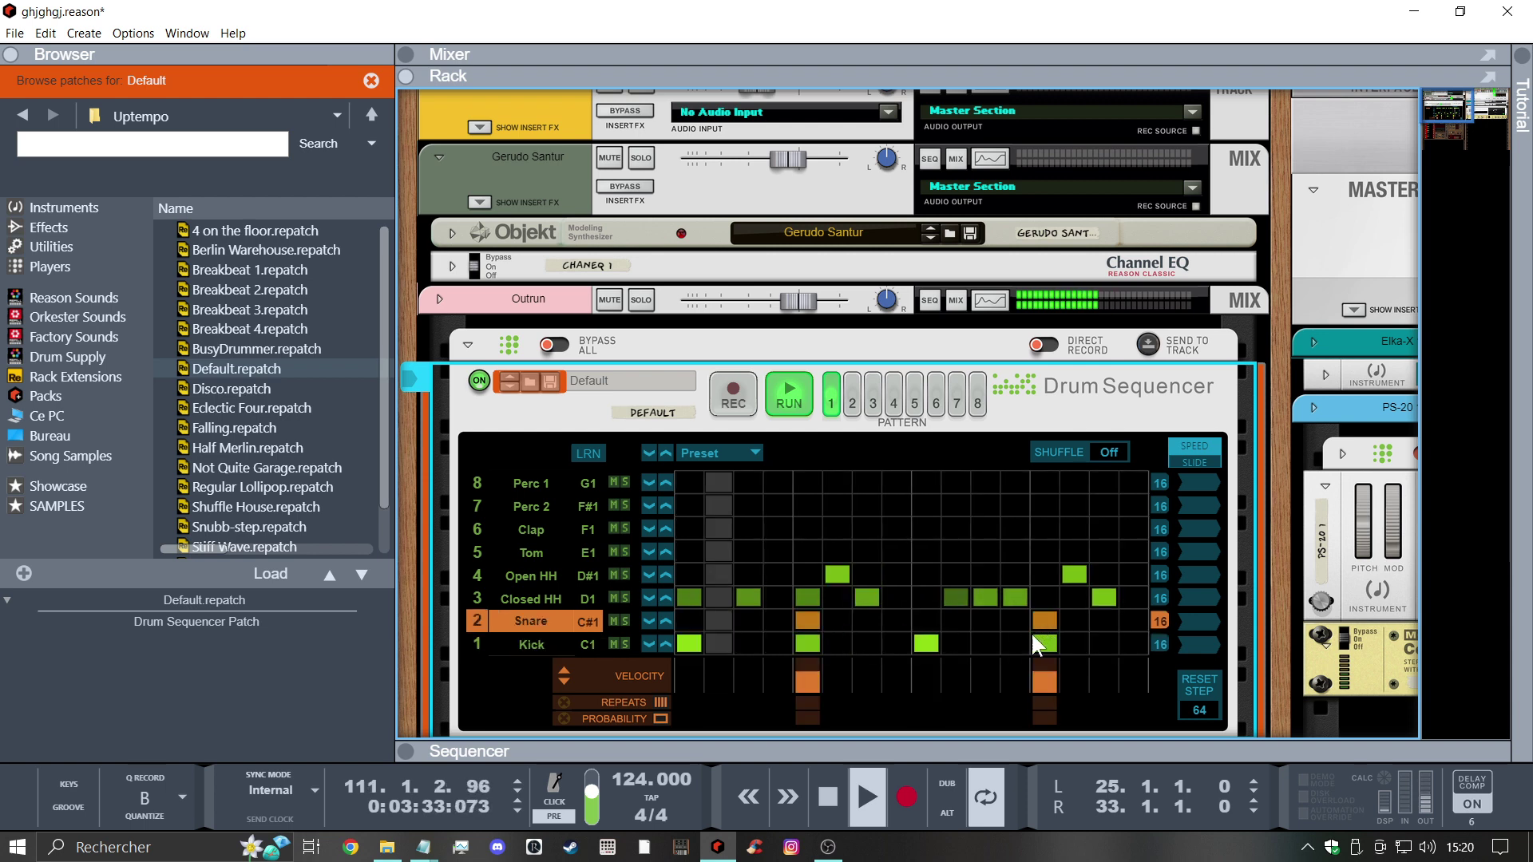
pyautogui.click(1035, 628)
# Set the kick and snare lanes to x 0.5 speed and remove the kick hits on steps 5 and 13
pyautogui.click(1191, 640)
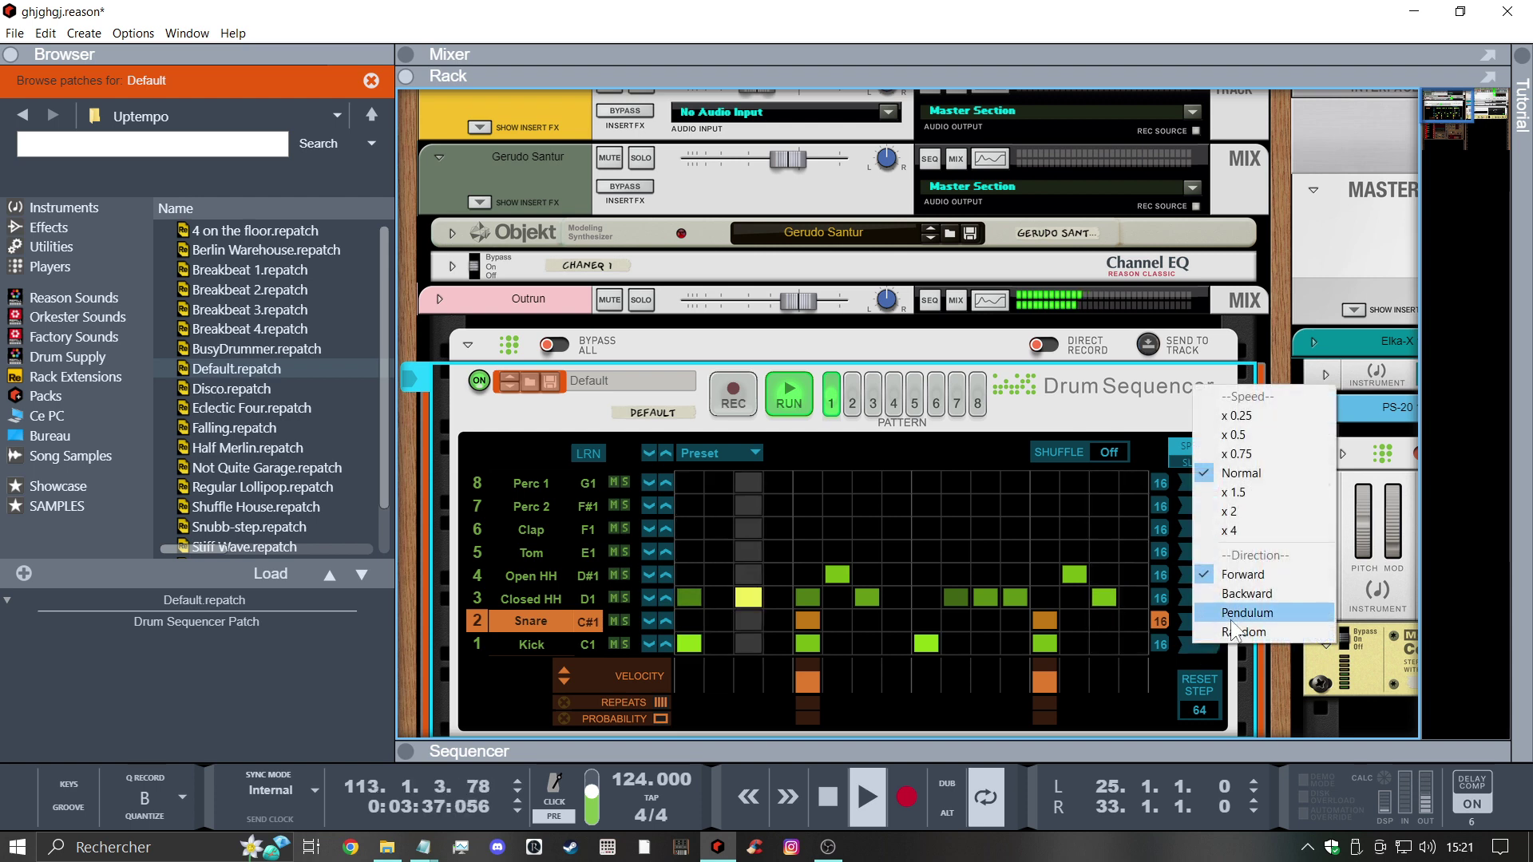
pyautogui.click(1209, 457)
pyautogui.click(1192, 621)
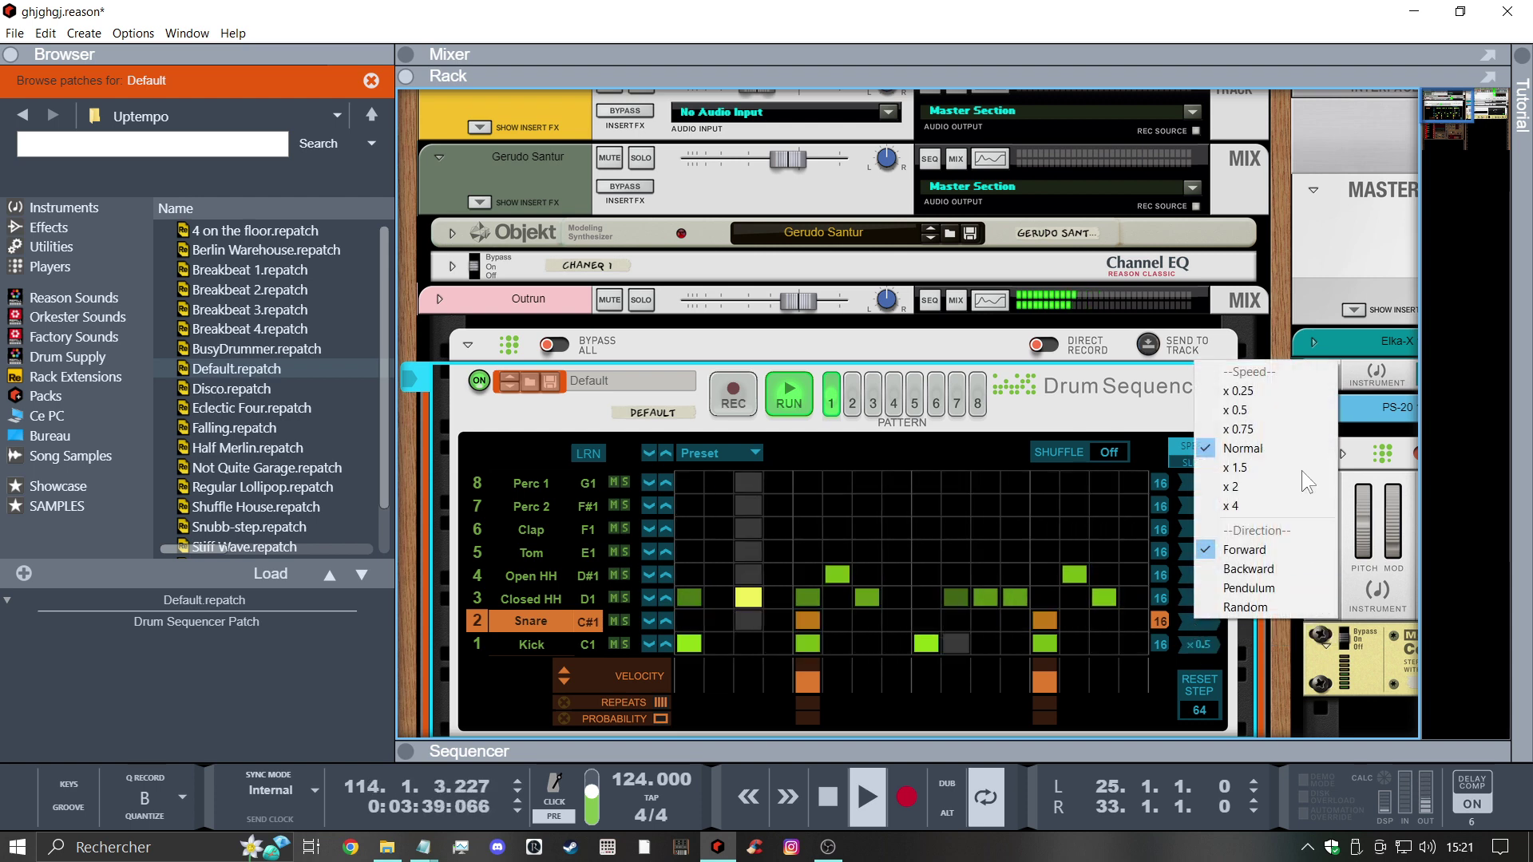
pyautogui.click(1281, 417)
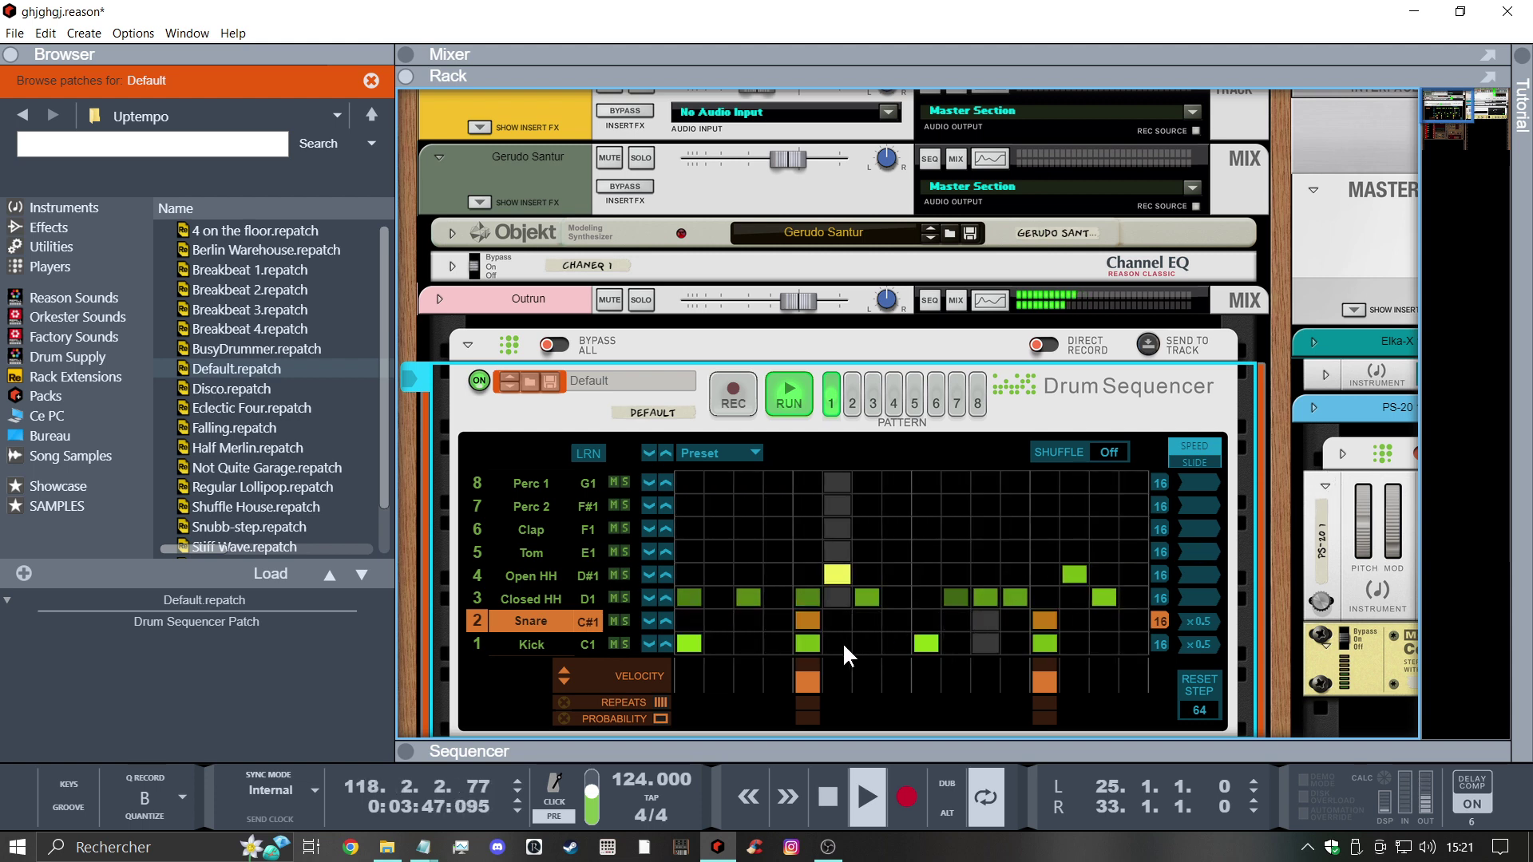
pyautogui.click(811, 646)
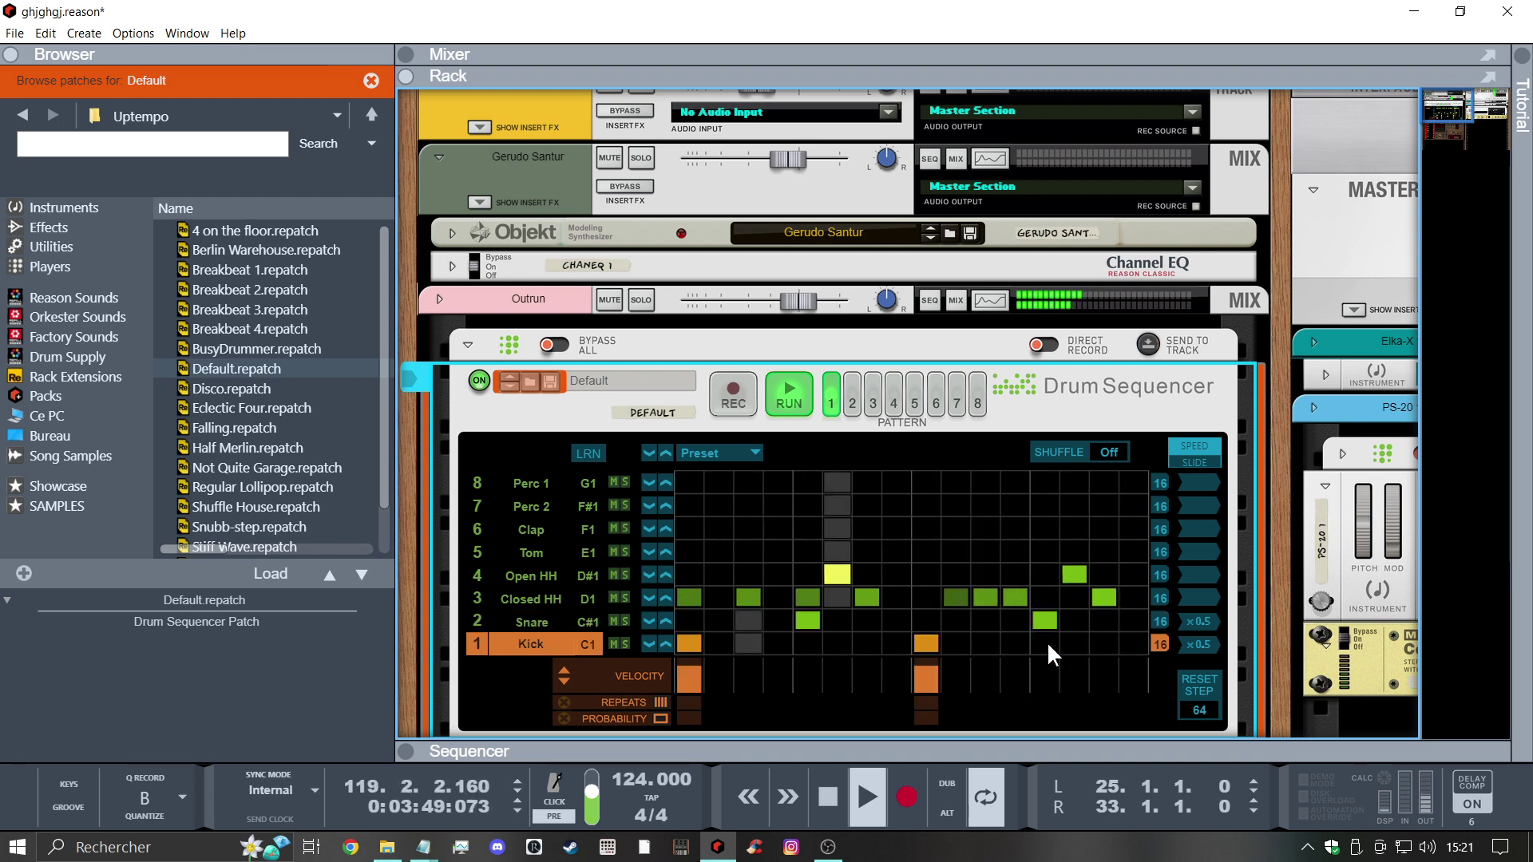
pyautogui.click(1047, 642)
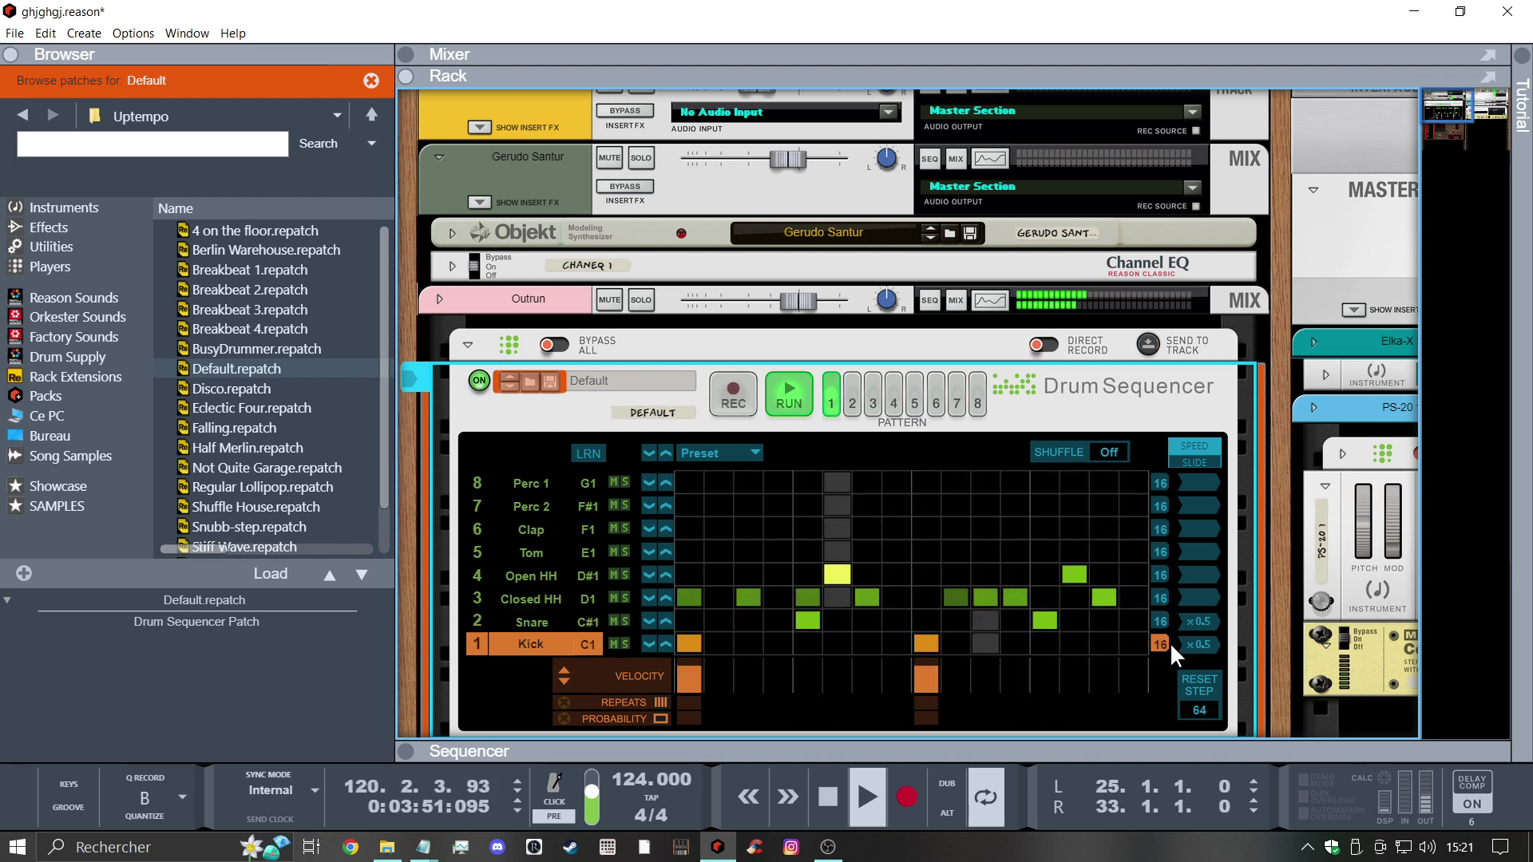
# Set the kick lane's speed to Normal and remove the snare hits on steps 5 and 13
pyautogui.click(1200, 644)
pyautogui.click(1286, 473)
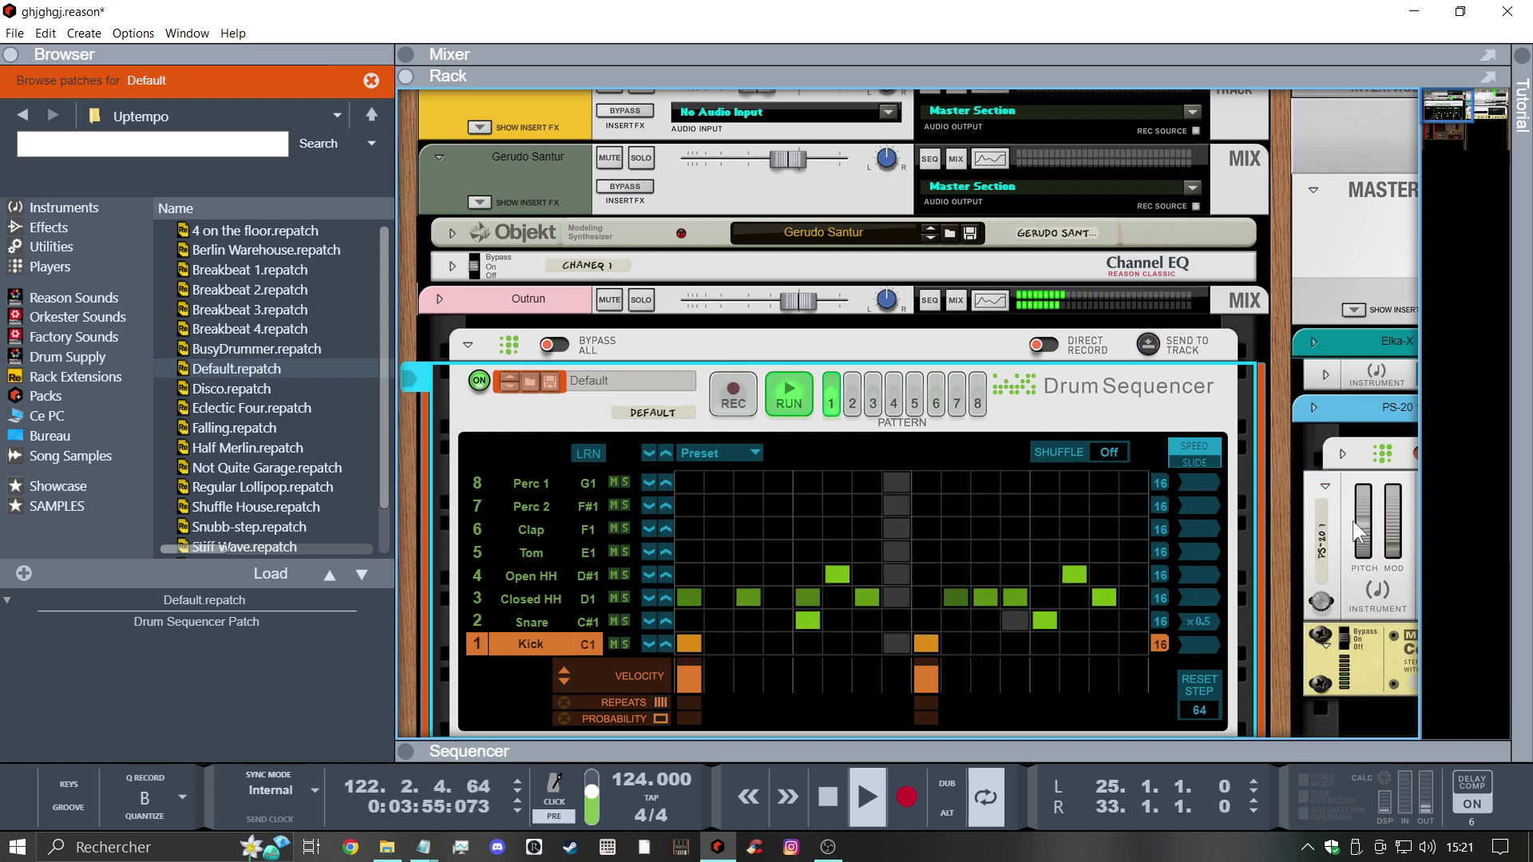
pyautogui.click(816, 620)
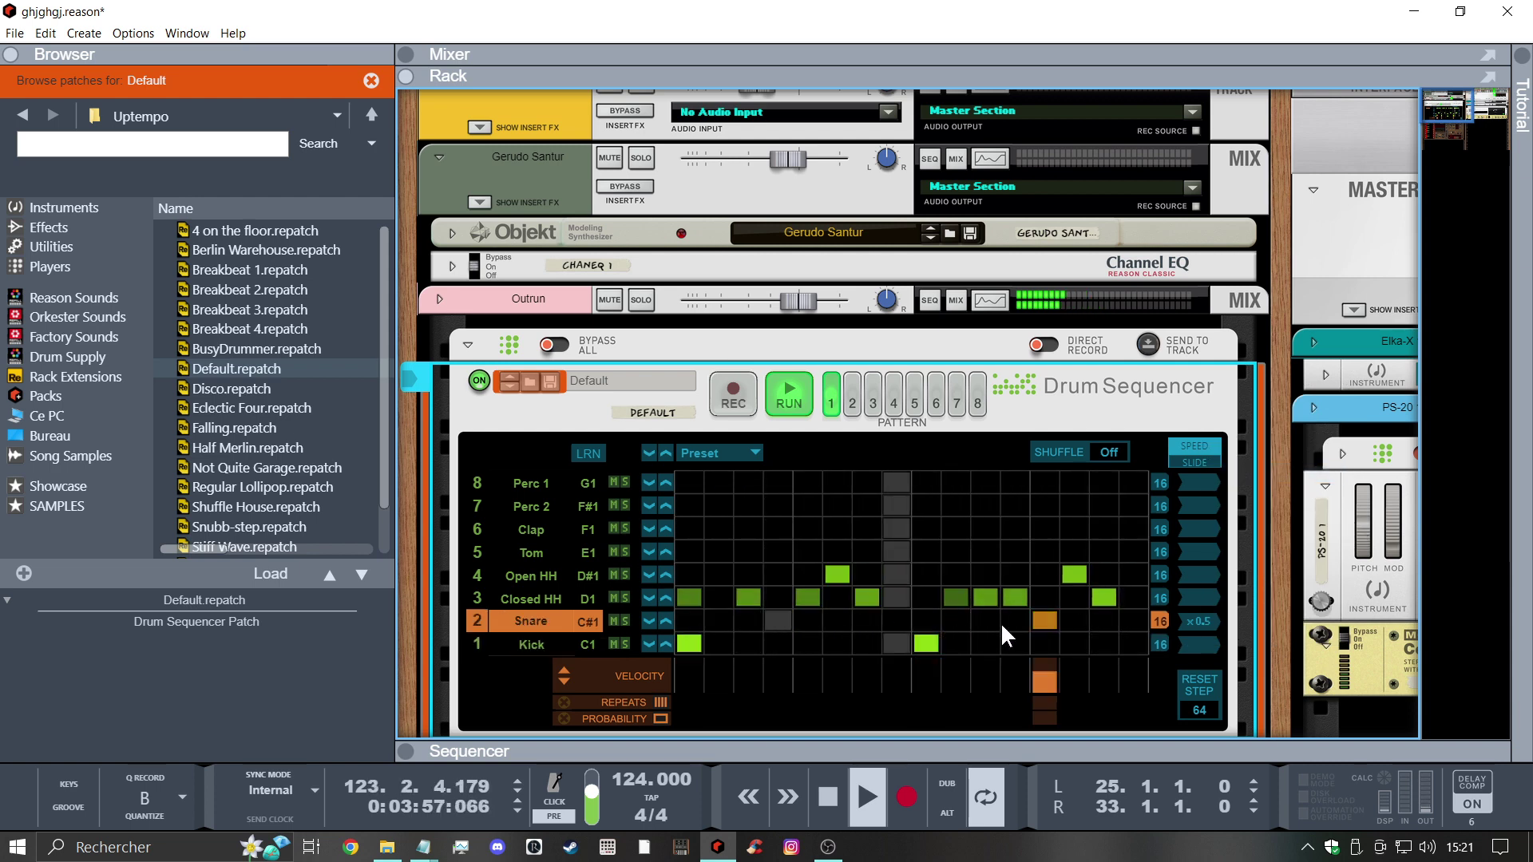
pyautogui.click(1043, 621)
# Place kick hits on steps 5 and 13 and set the snare lane's speed to Normal
pyautogui.click(819, 640)
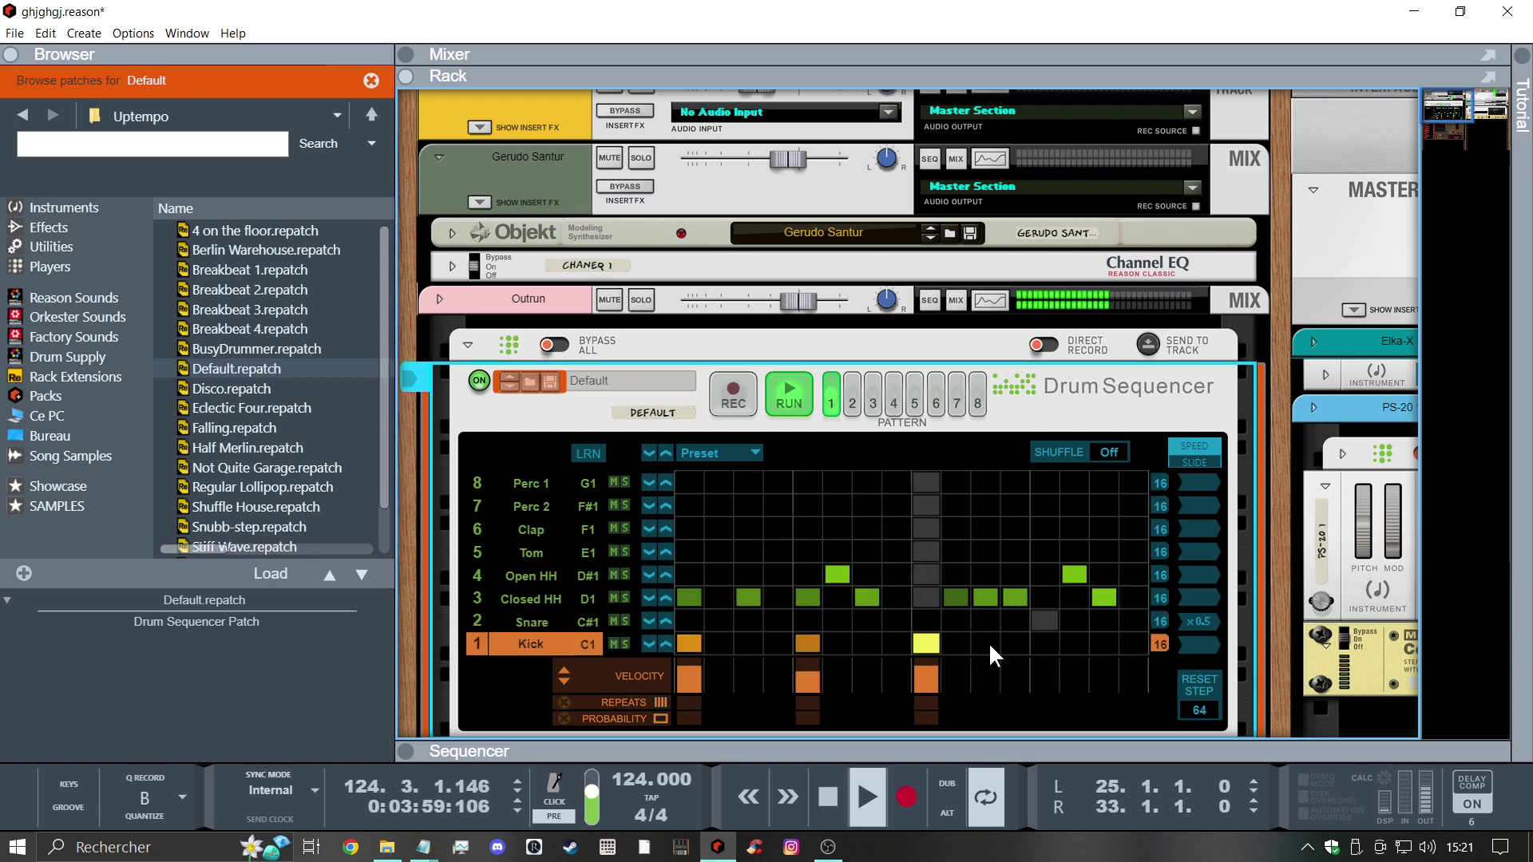
pyautogui.click(1042, 646)
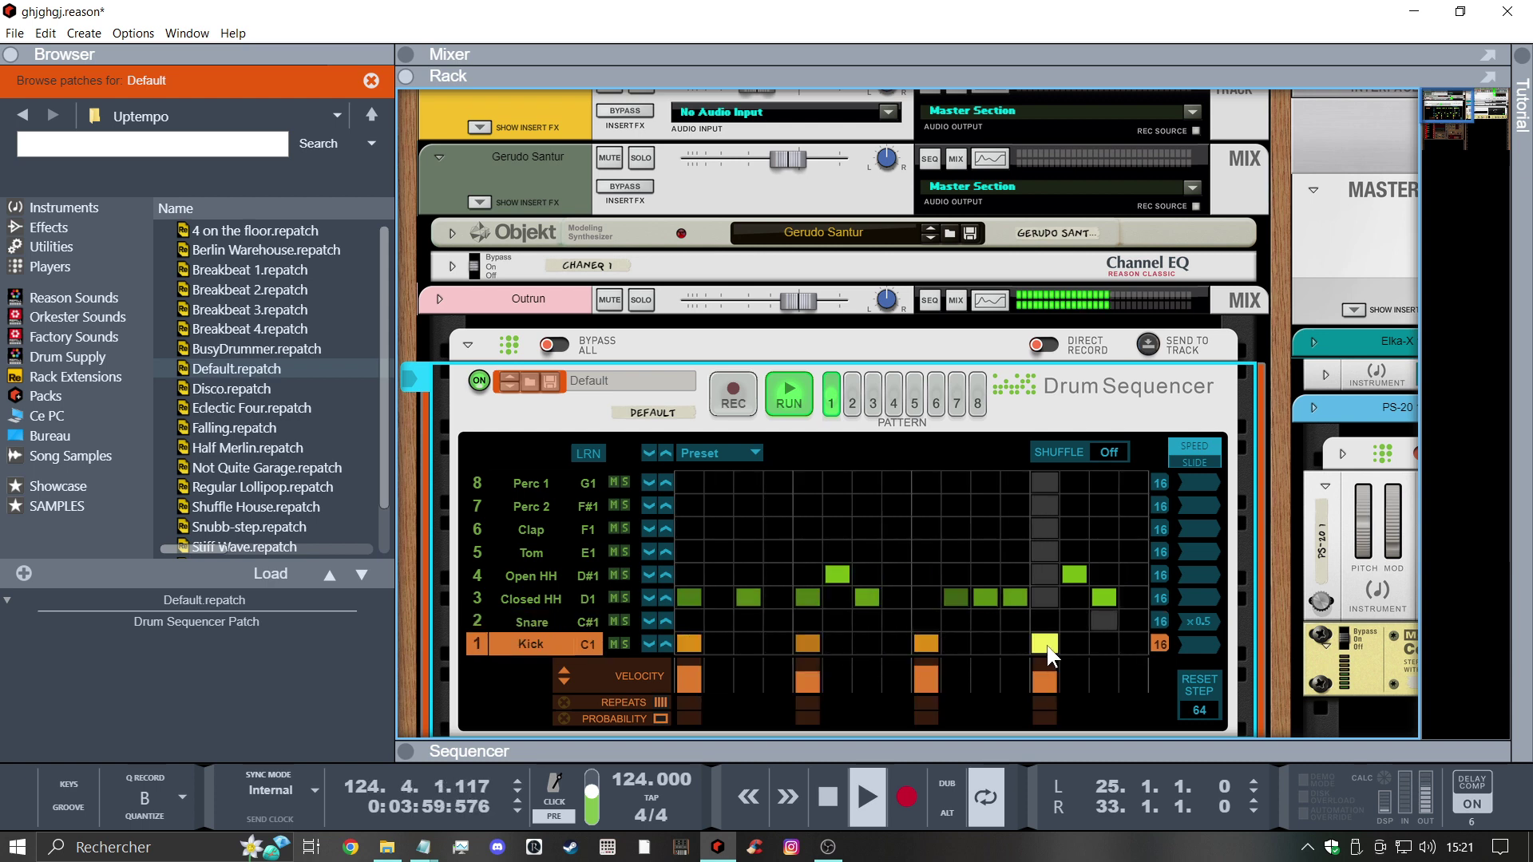
pyautogui.click(1197, 621)
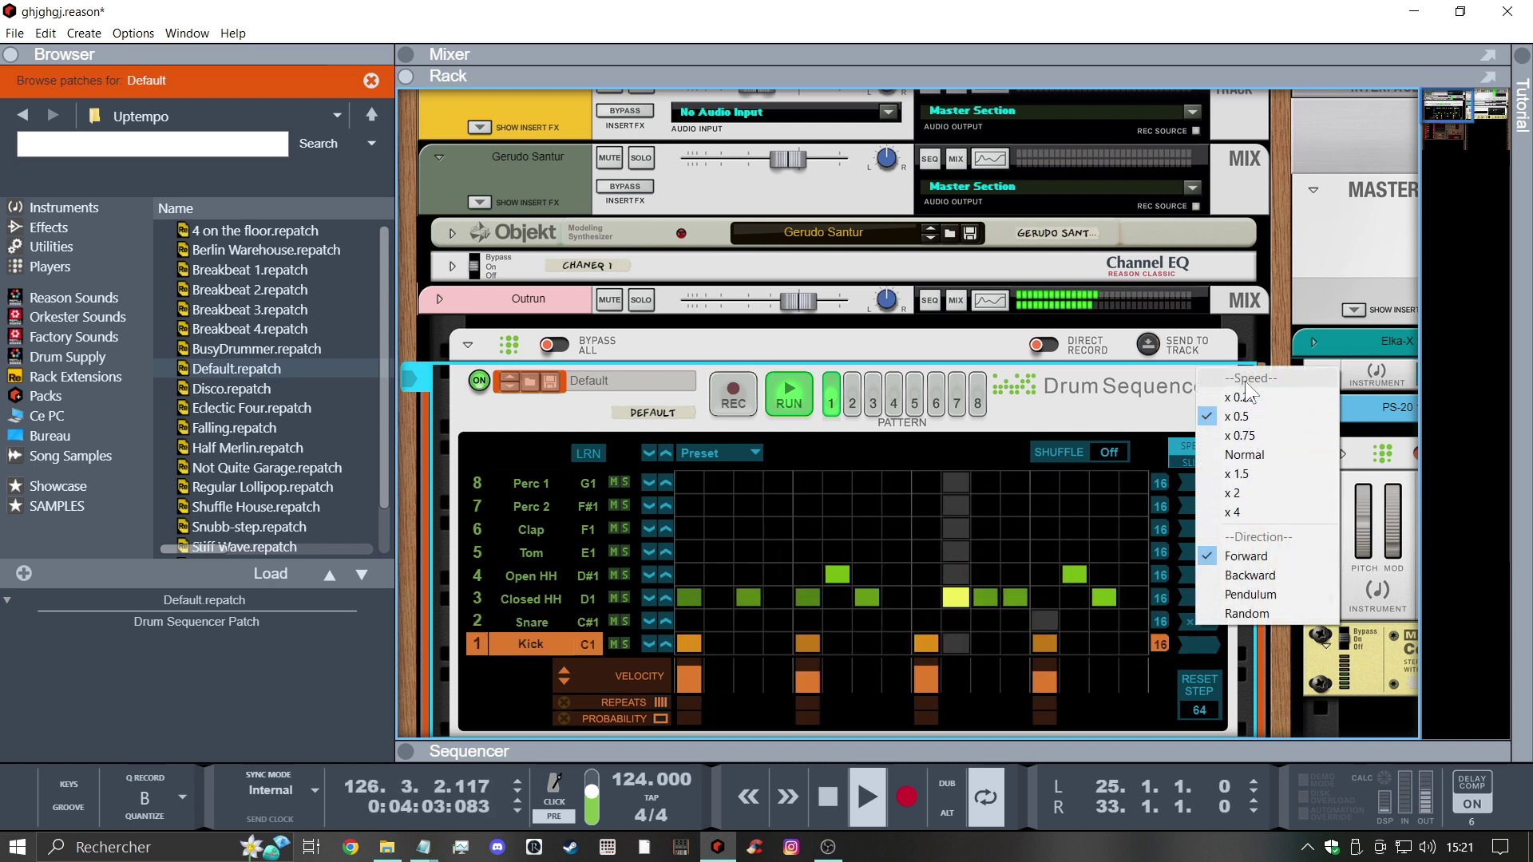
pyautogui.click(1244, 454)
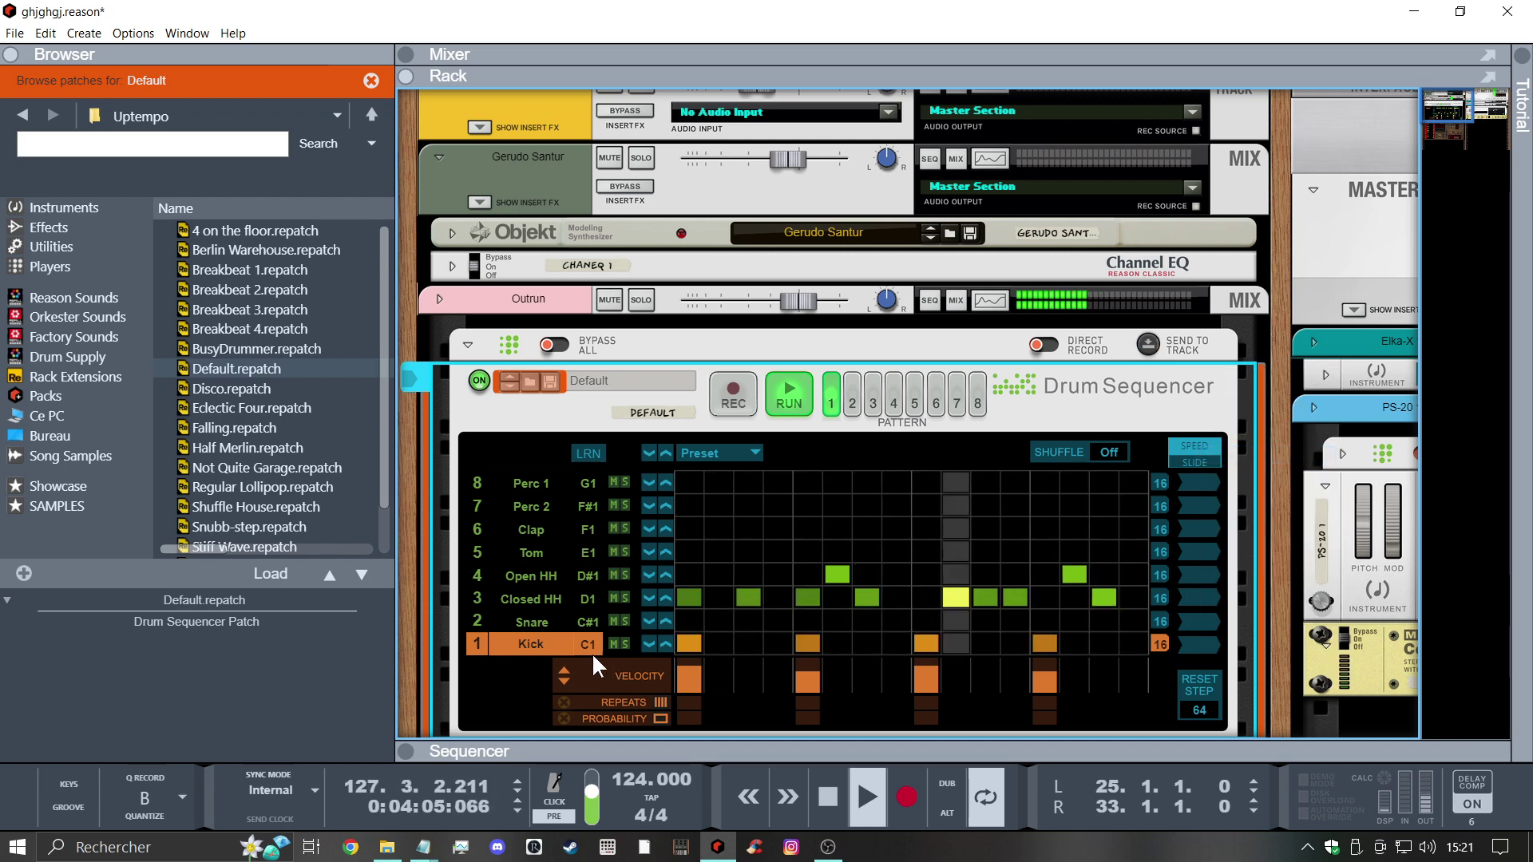
# Set the pitch of Umpf Retro Beats' pad 1 kick to -19 cent and try its Lo-Fi insert effect
pyautogui.scroll(-6, 650, 501)
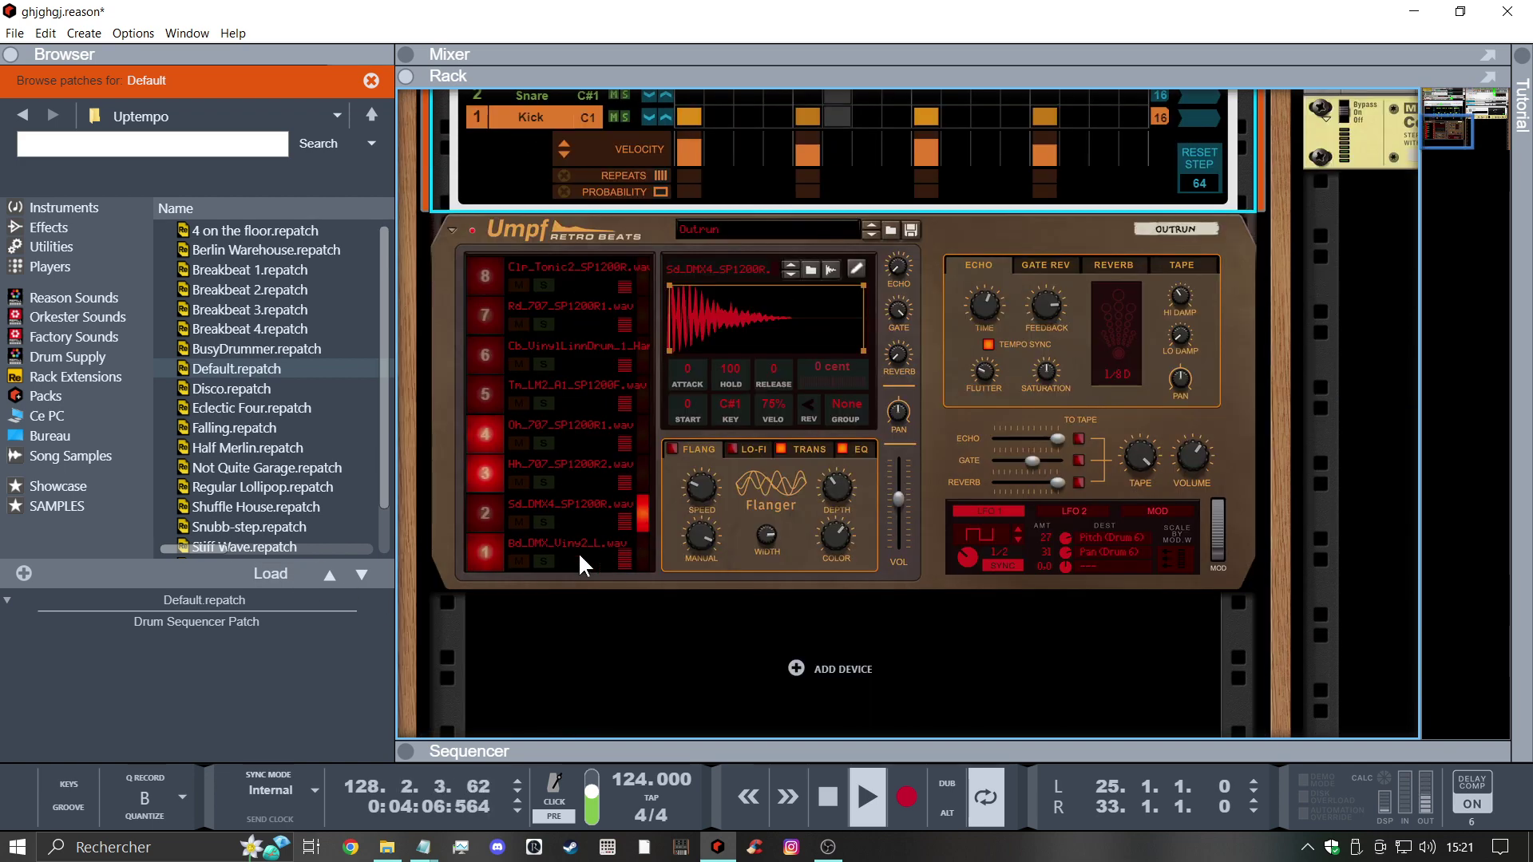
pyautogui.click(487, 553)
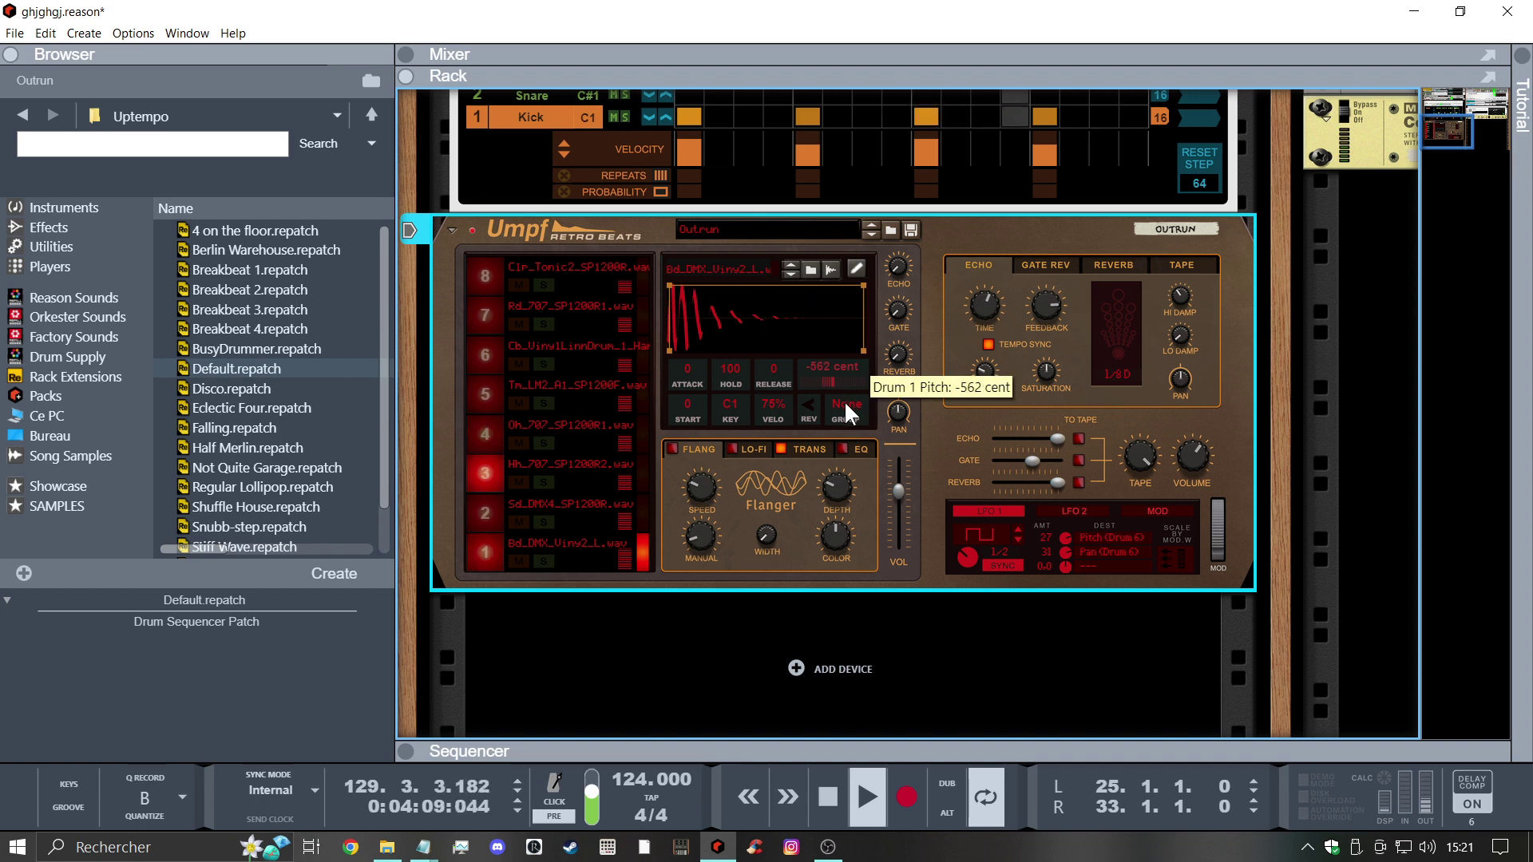
pyautogui.moveTo(844, 400); pyautogui.dragTo(836, 349)
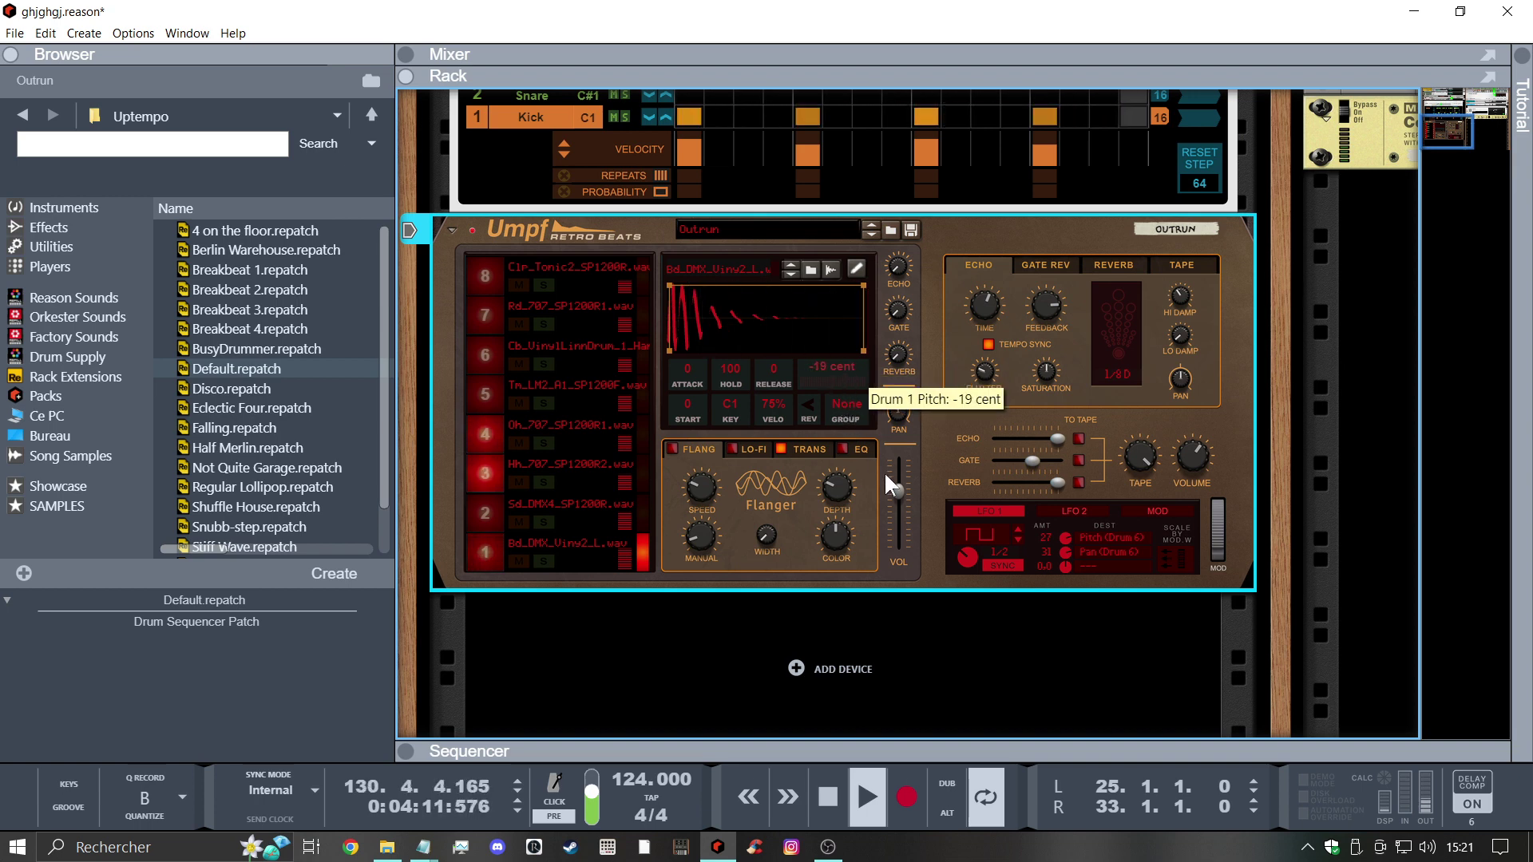
pyautogui.click(731, 448)
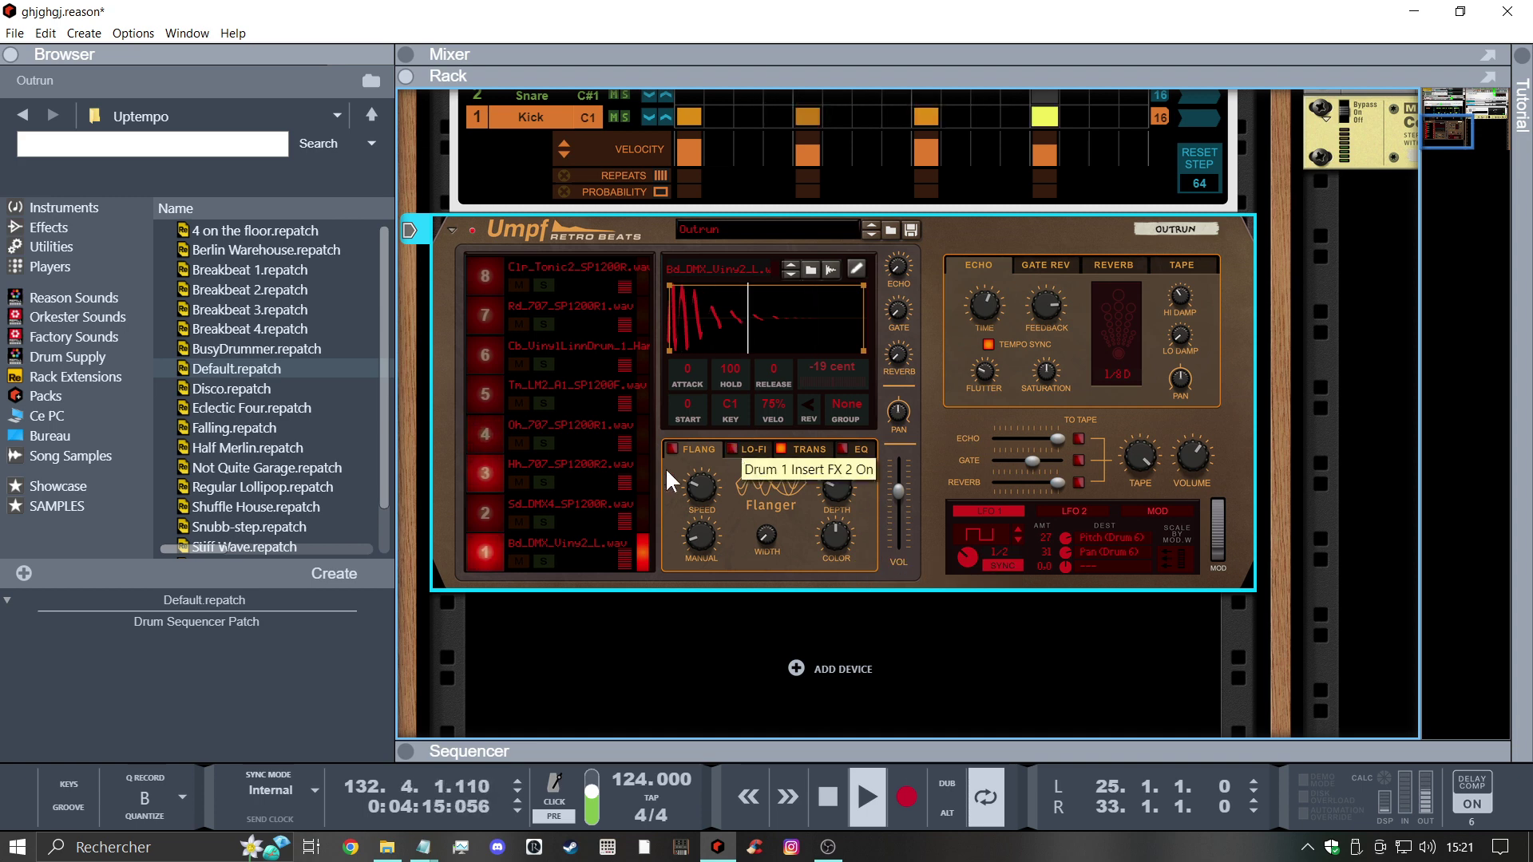
# Audition the snare on pad 2, then switch pad 1's kick sample to Bd_DMX_Vinyl1_A.wav
pyautogui.click(487, 511)
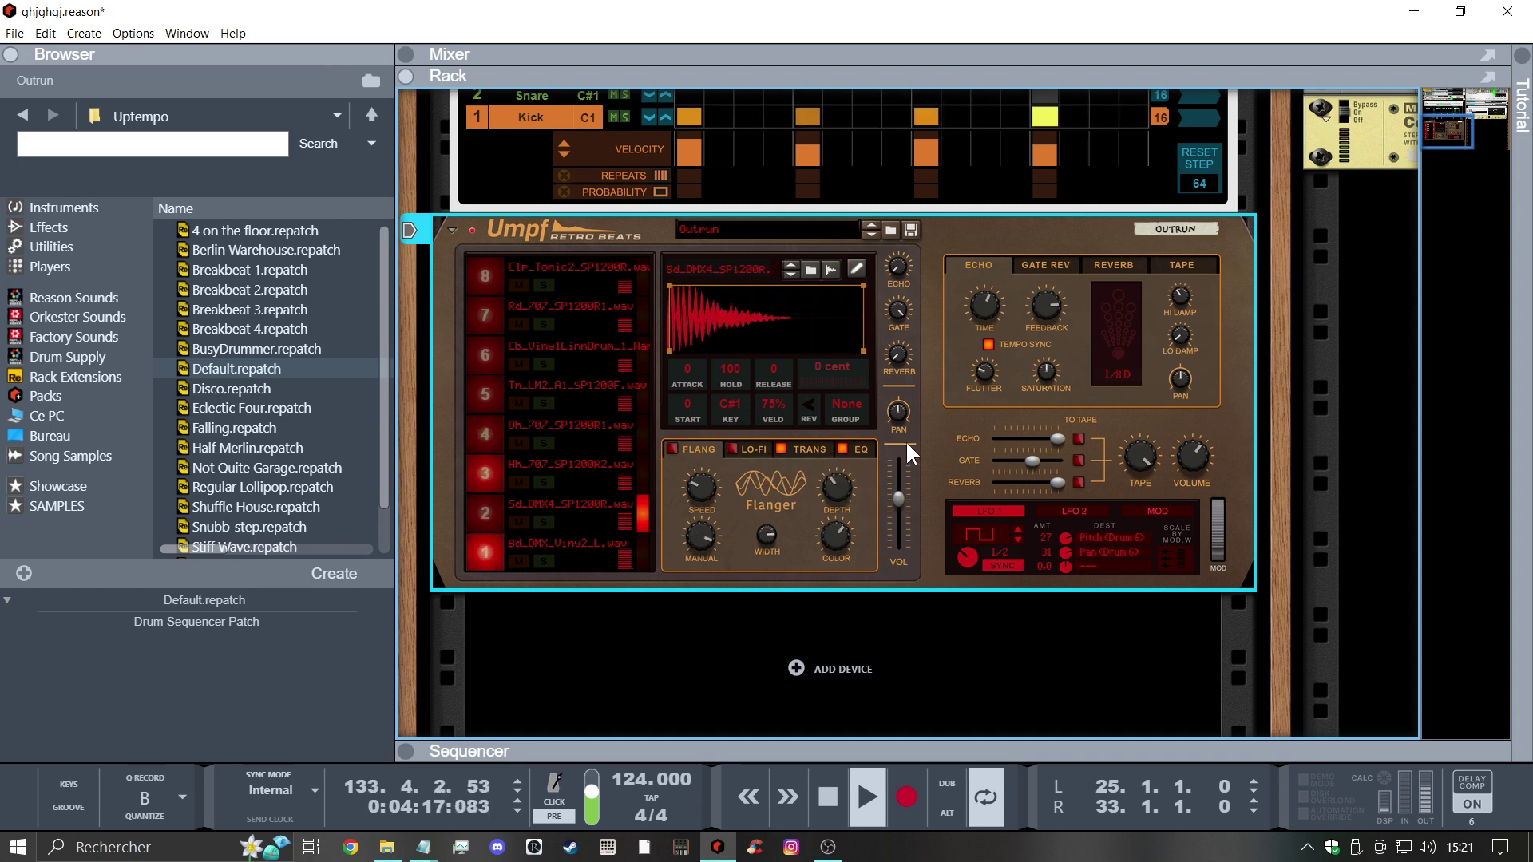
pyautogui.click(498, 554)
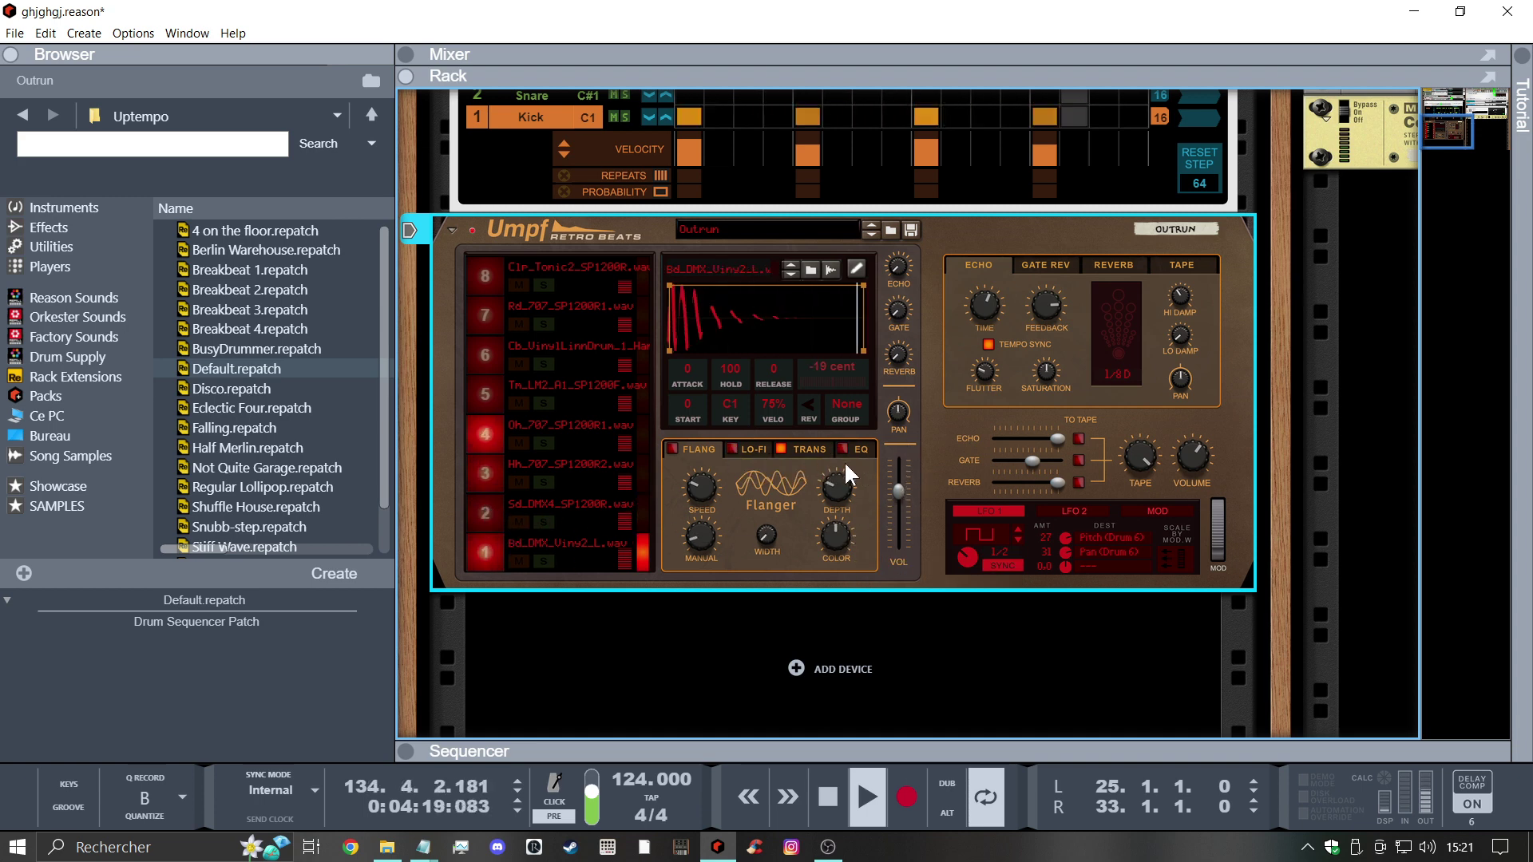
pyautogui.click(792, 274)
pyautogui.click(792, 274)
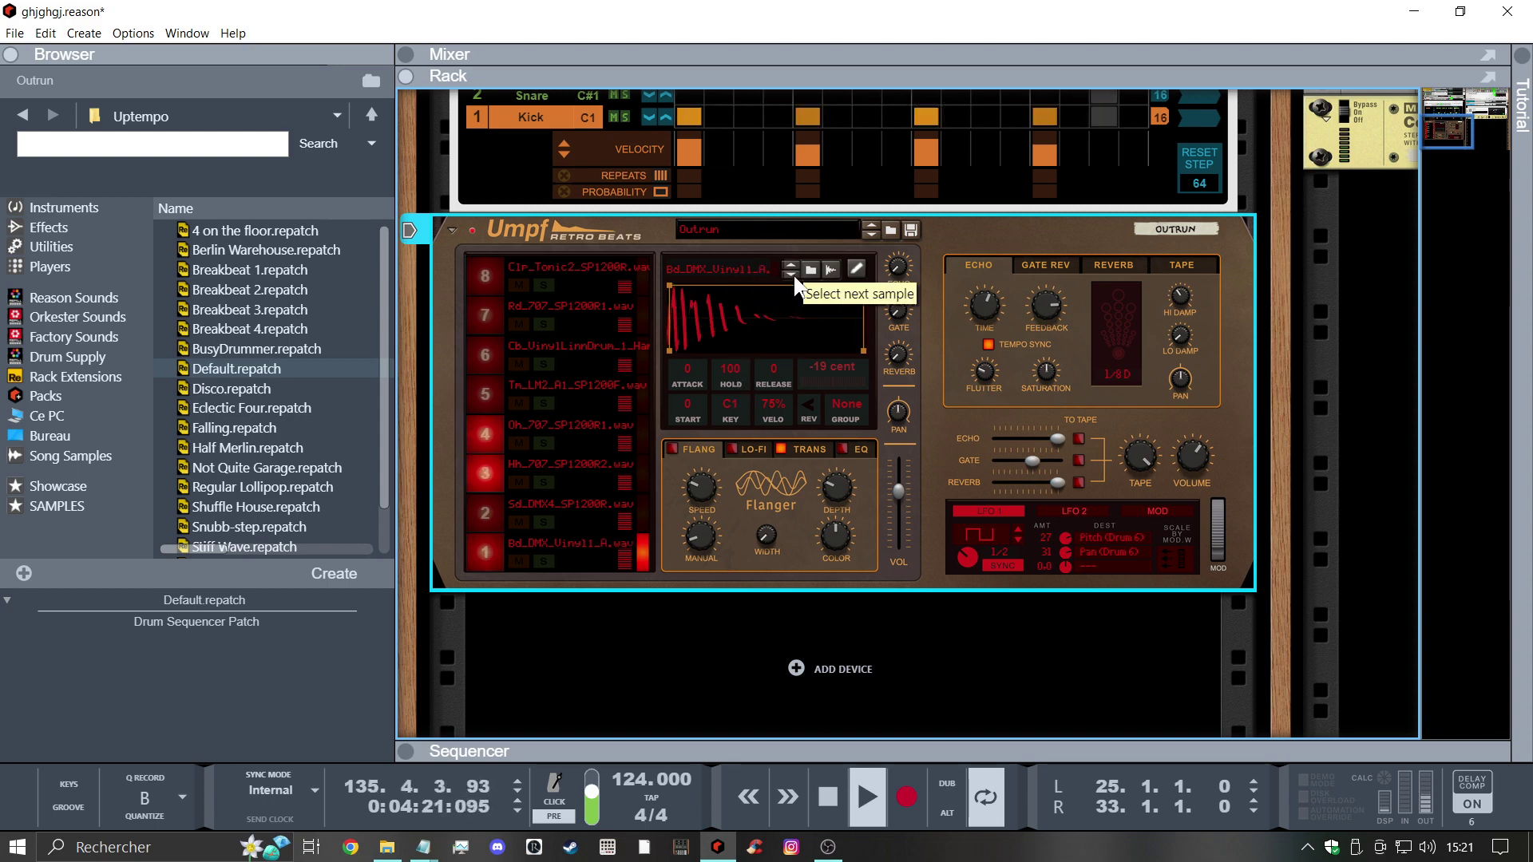
pyautogui.scroll(10, 870, 290)
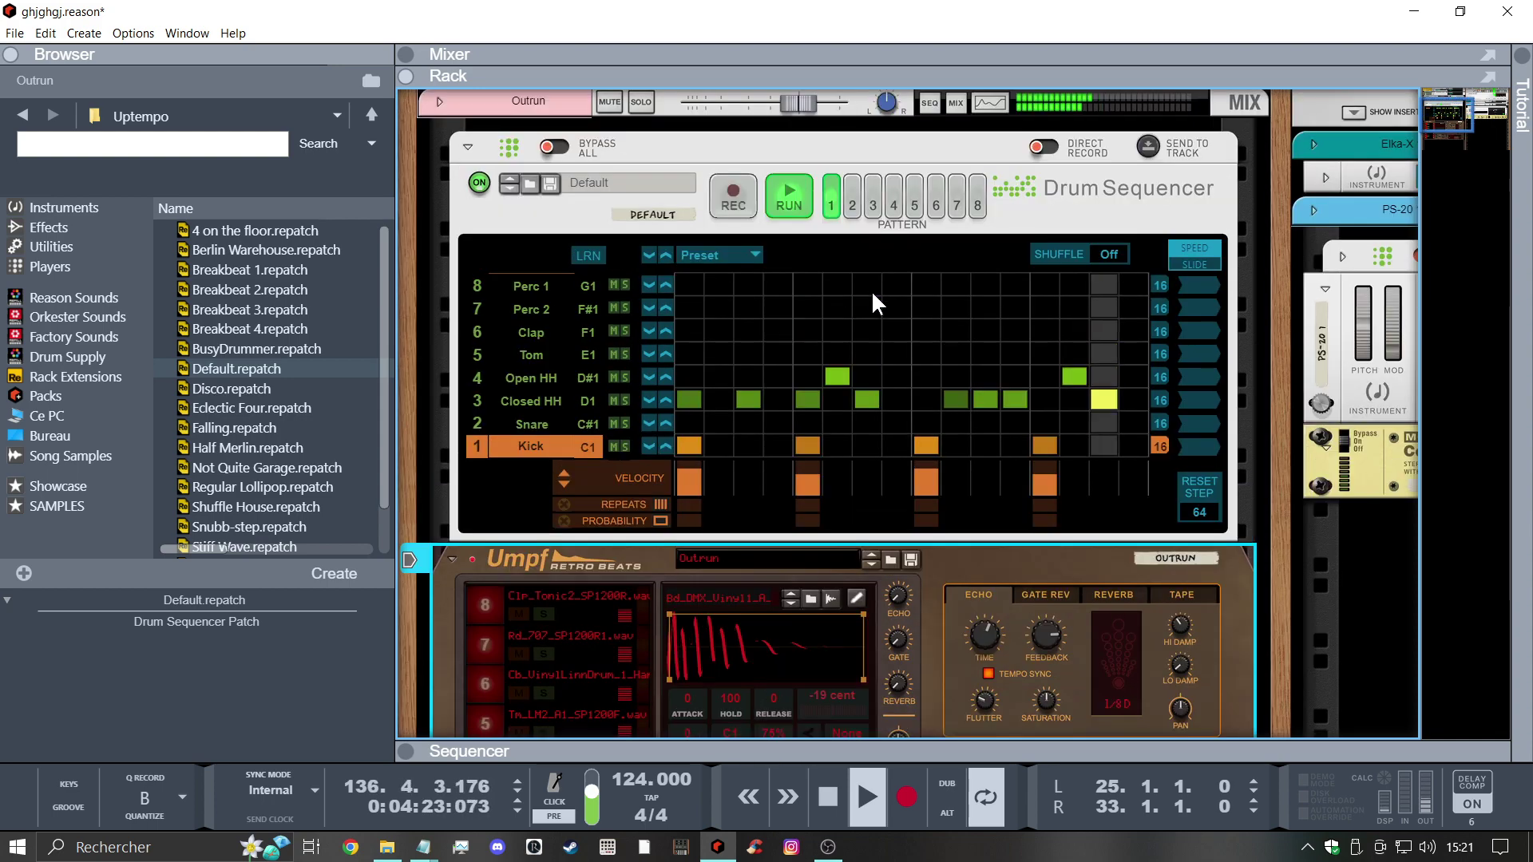
# Enable the high-pass filter on the Outrun channel in the Spectrum EQ window
pyautogui.click(934, 353)
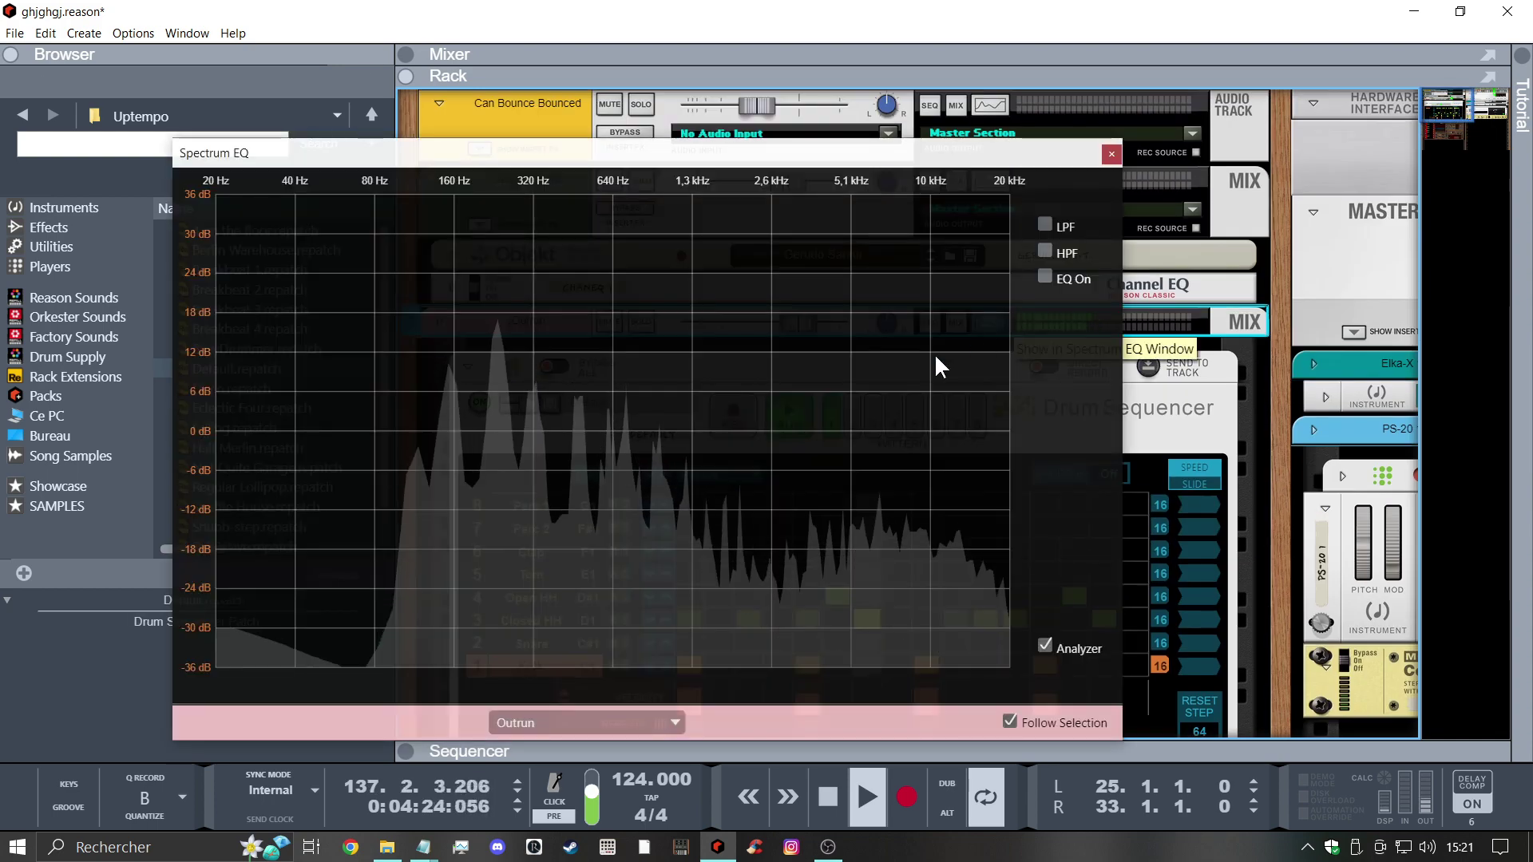
pyautogui.click(1046, 251)
pyautogui.click(1111, 154)
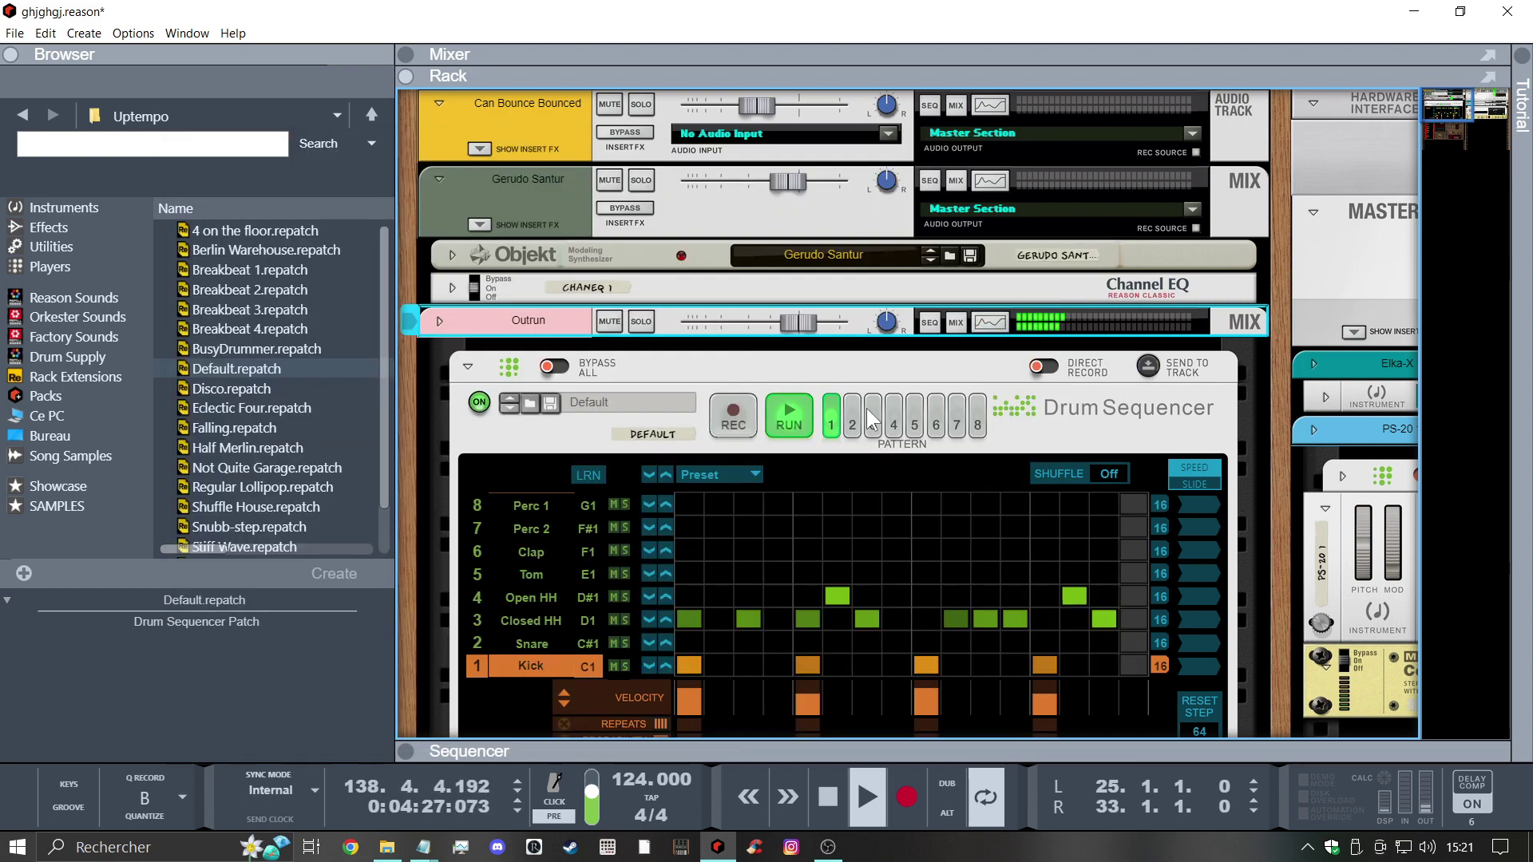
# Stop playback, move the song position to bar 46 in the sequencer and hide the browser
pyautogui.scroll(-5, 715, 529)
pyautogui.scroll(-3, 715, 529)
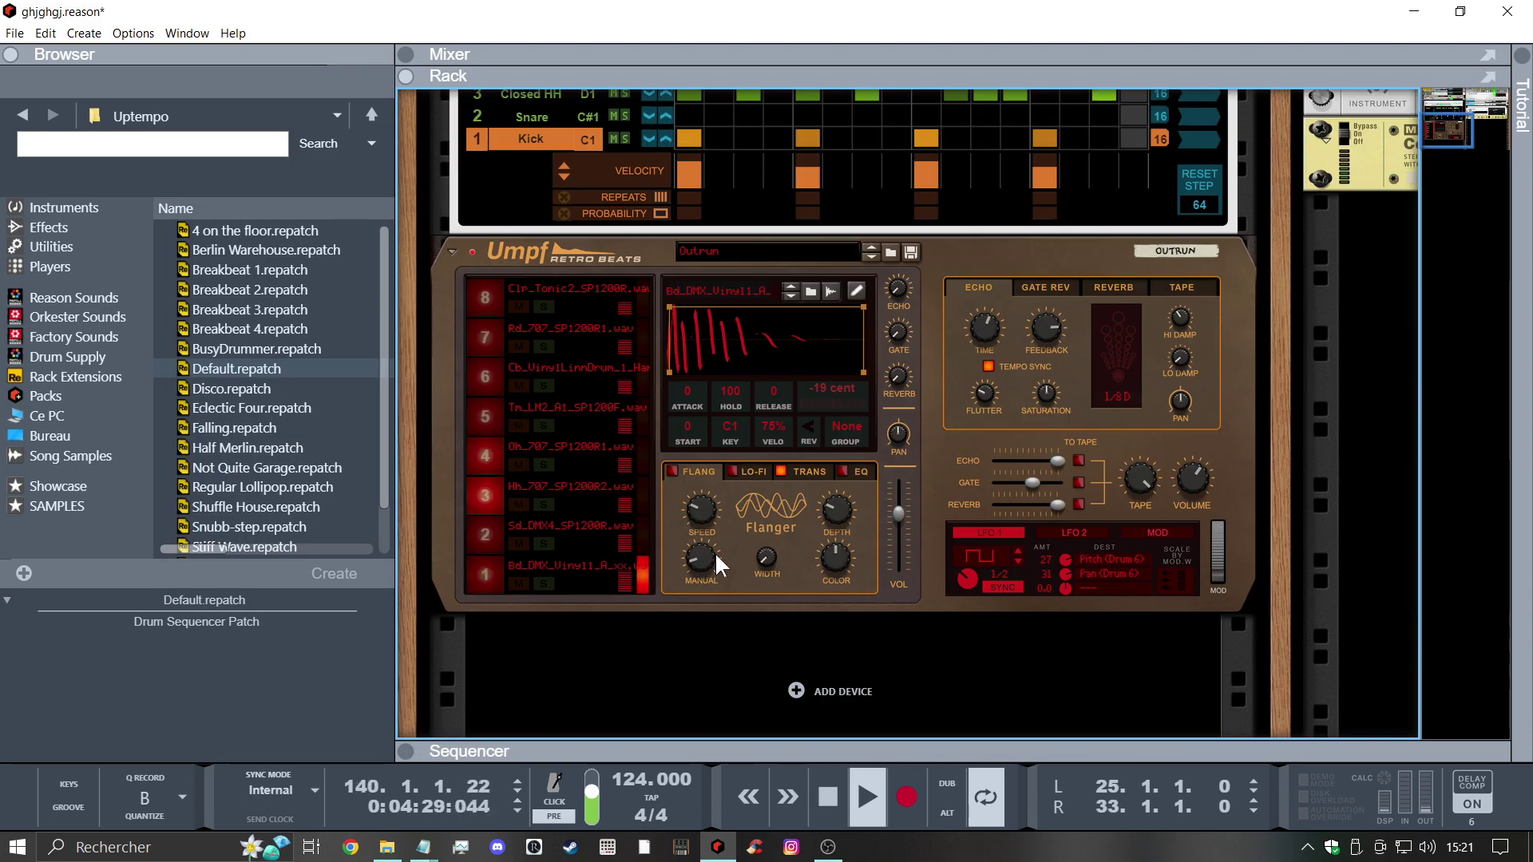
pyautogui.click(723, 752)
pyautogui.click(969, 181)
pyautogui.click(1318, 179)
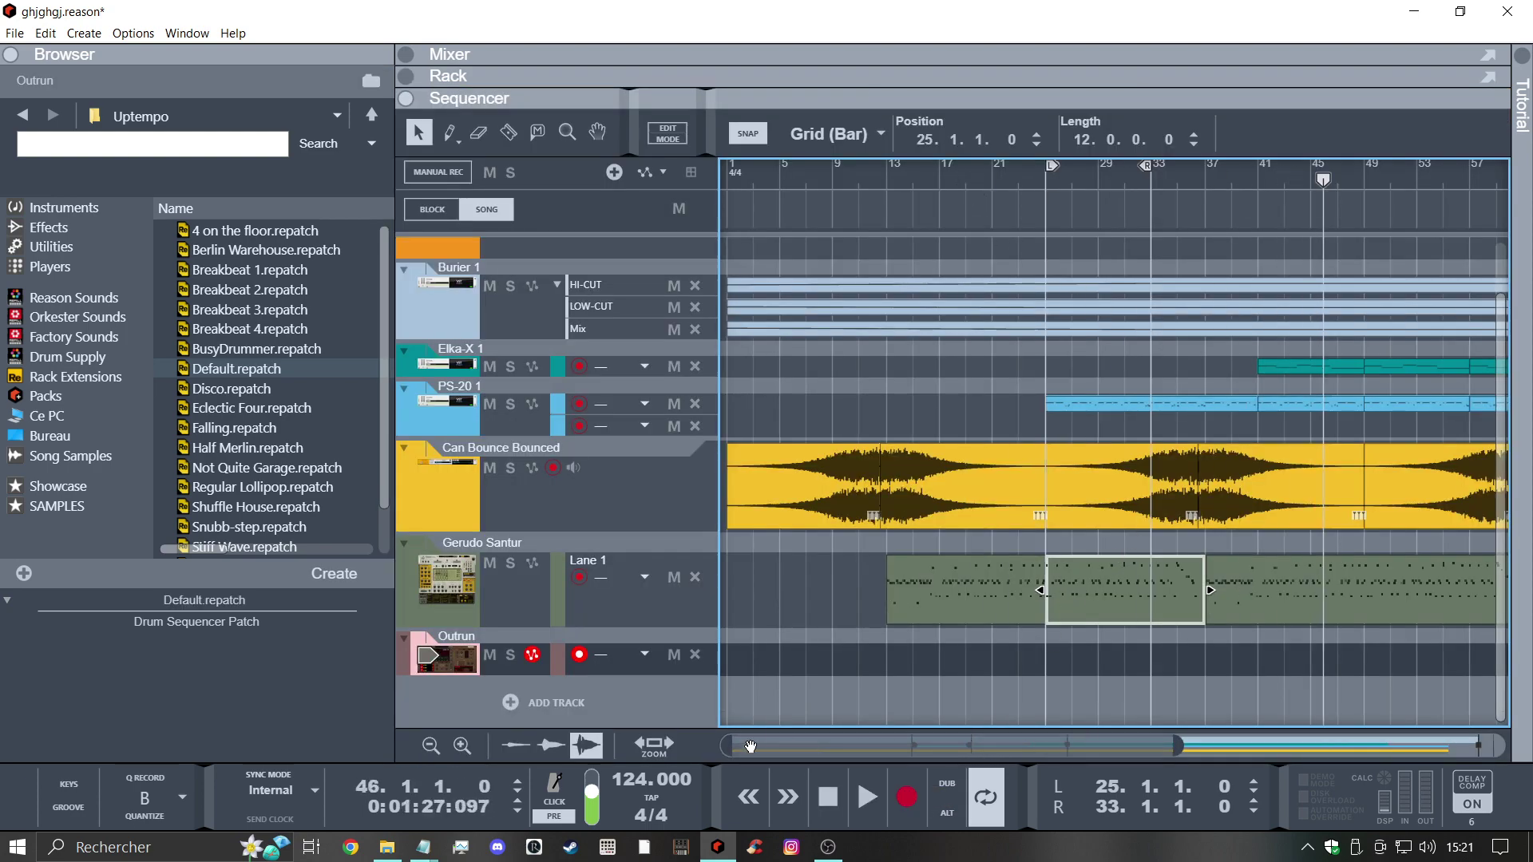
pyautogui.click(5, 59)
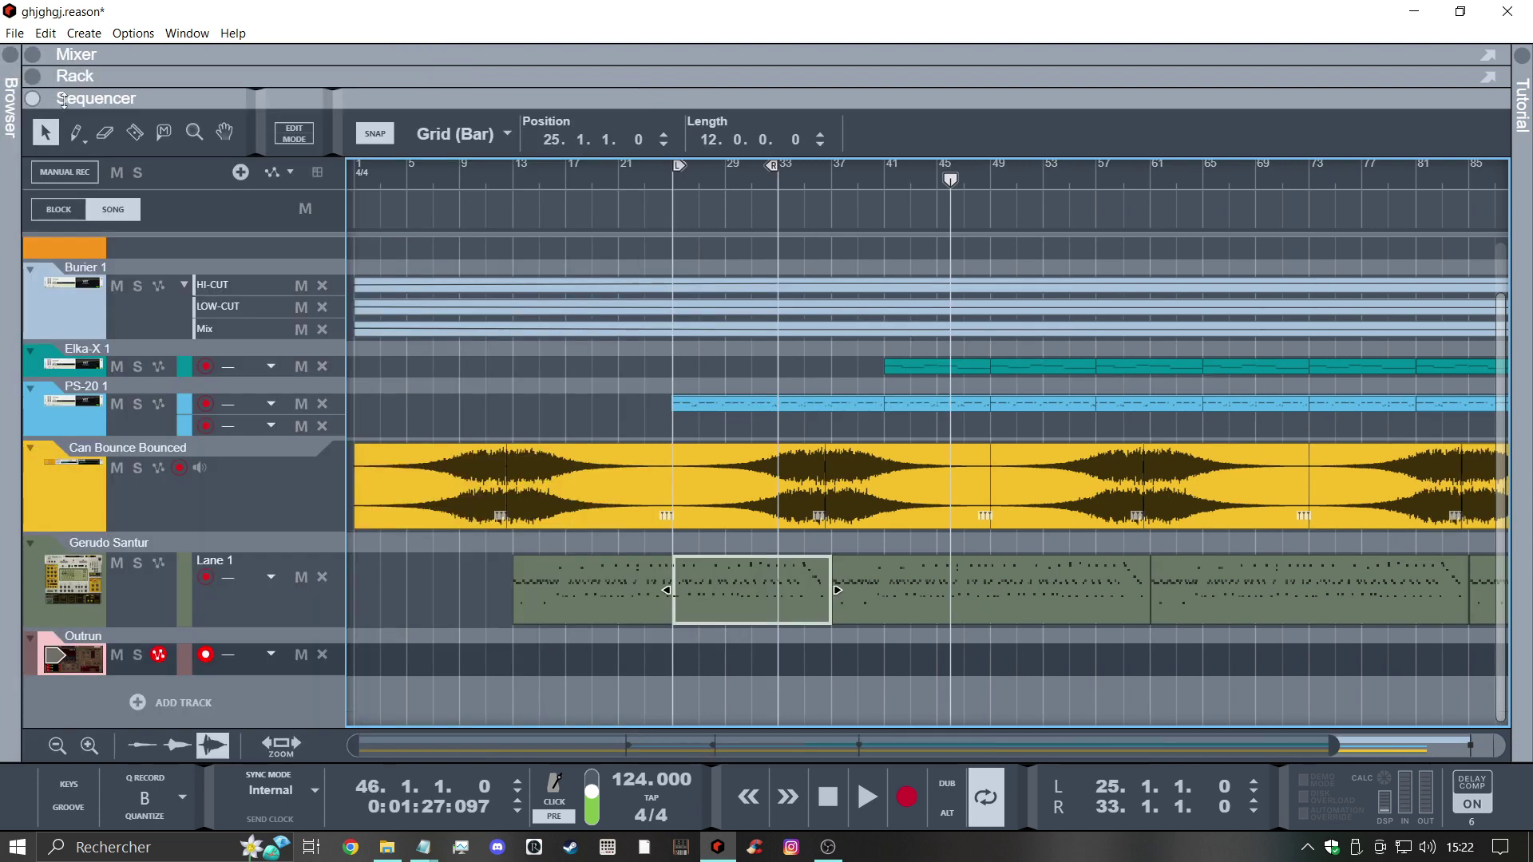
# Return to the rack, select the Umpf Retro Beats device and start playback from bar 46
pyautogui.click(1035, 595)
pyautogui.press('F6')
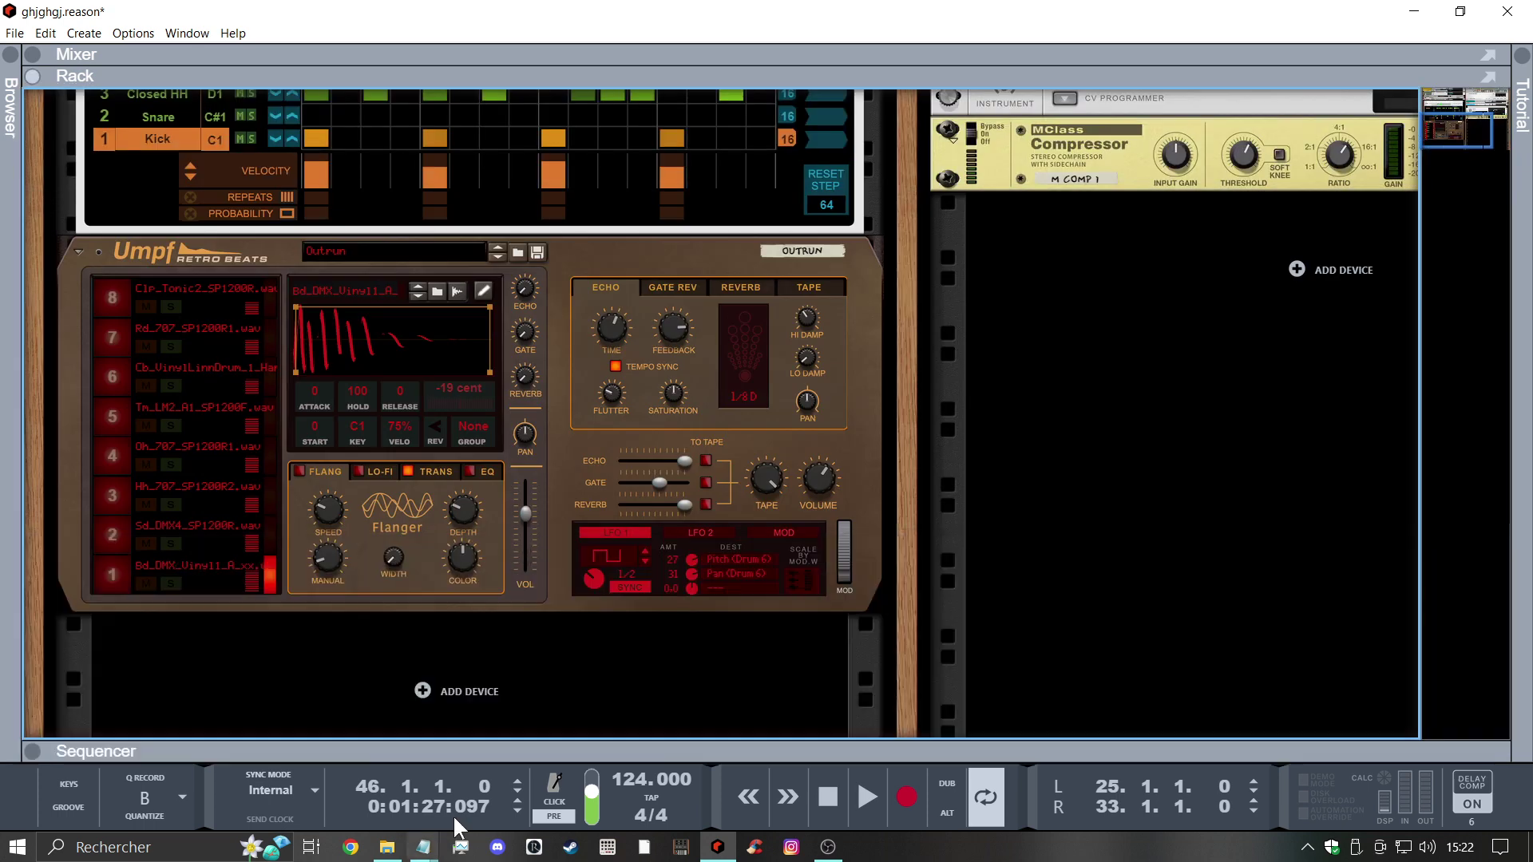
pyautogui.click(827, 480)
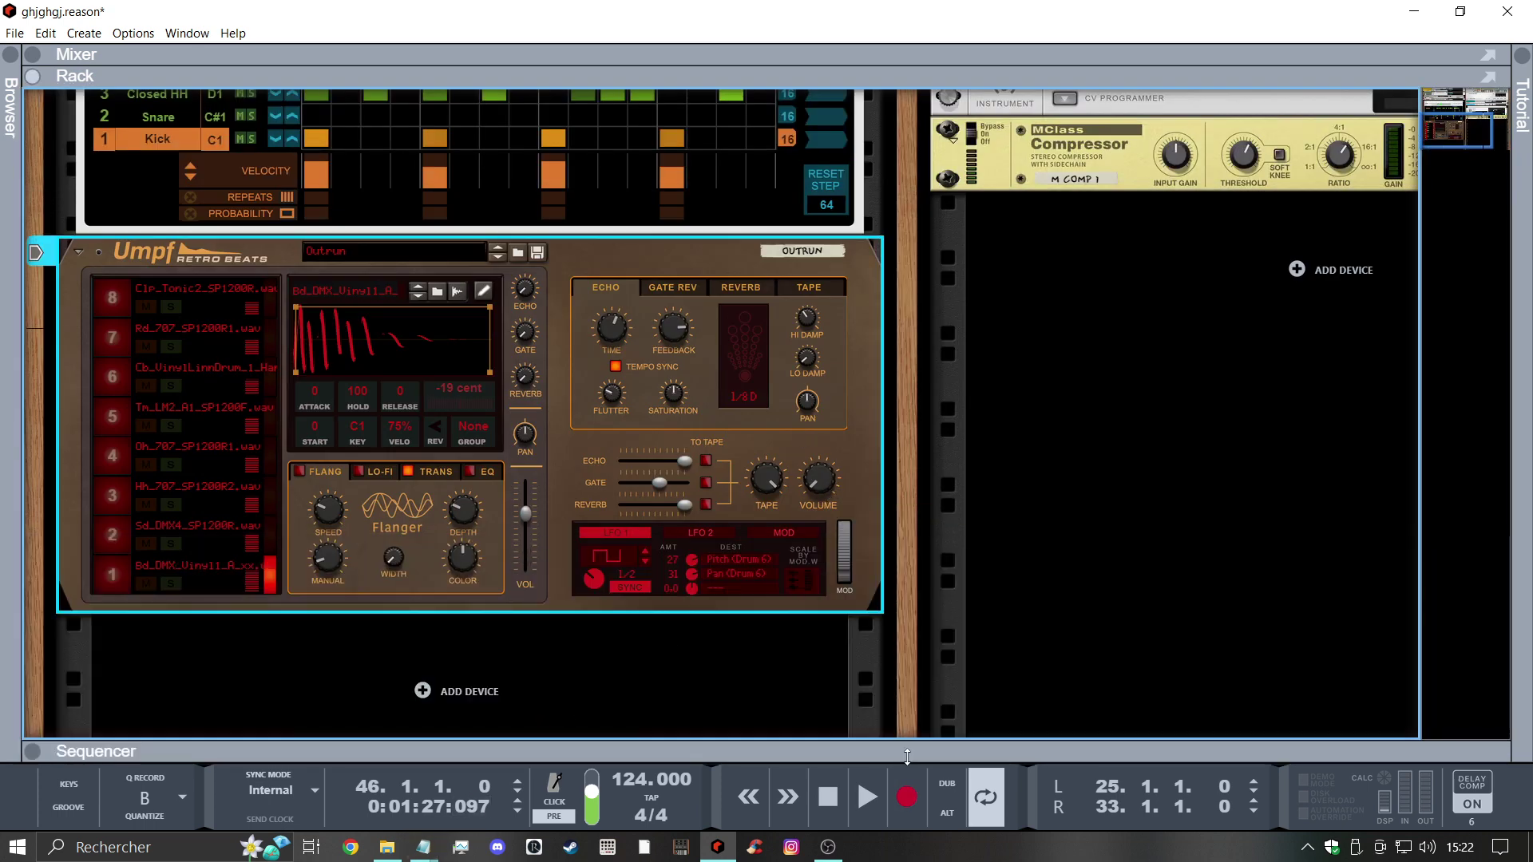
pyautogui.click(867, 796)
# Solo the kick on Umpf Retro Beats' pad 1 and solo the Outrun mix channel
pyautogui.moveTo(818, 479); pyautogui.dragTo(820, 386)
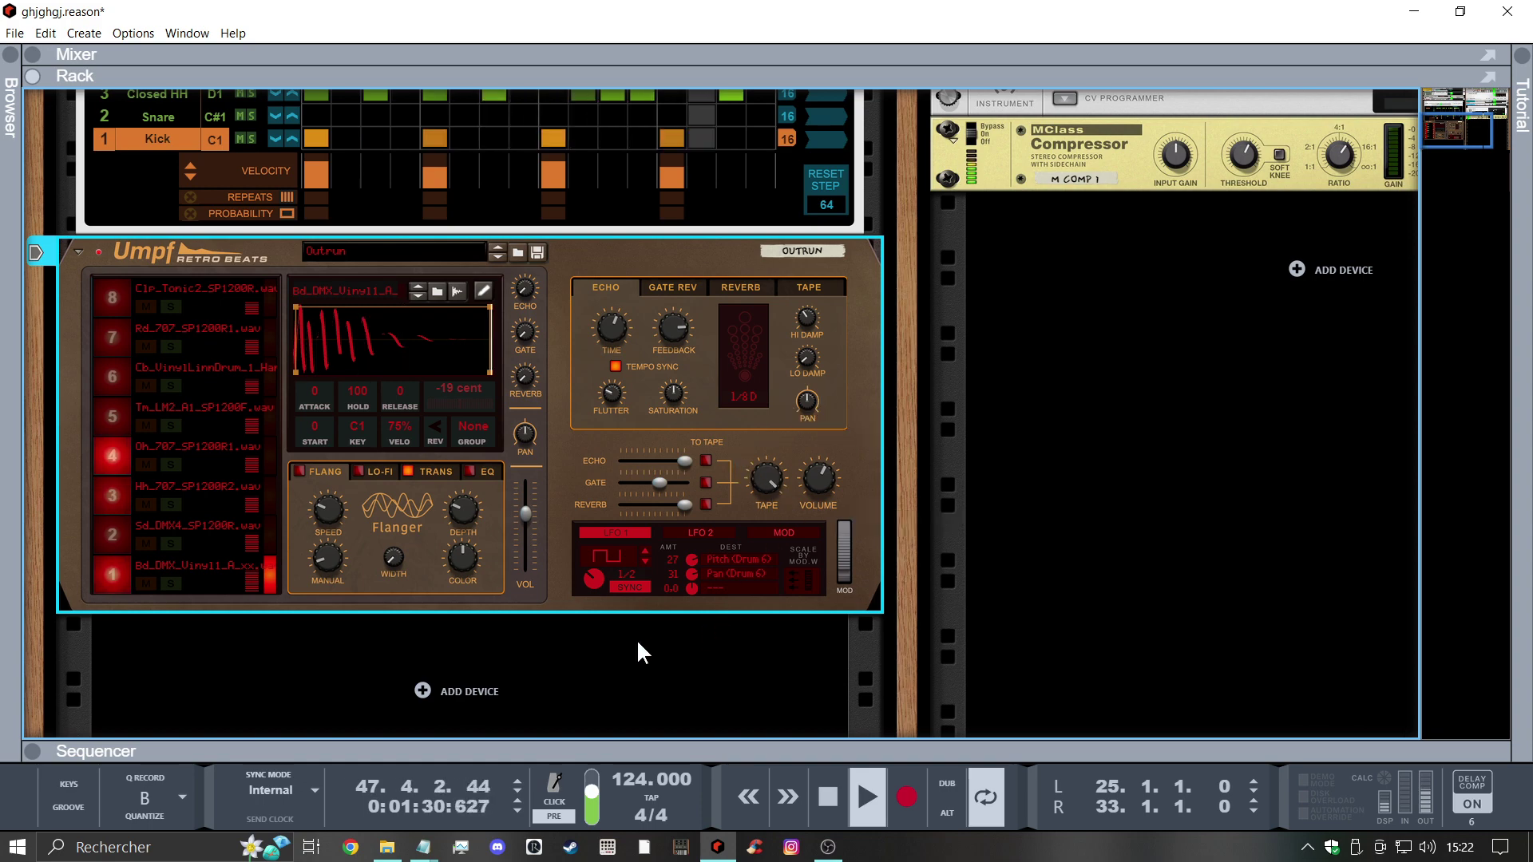
pyautogui.click(170, 584)
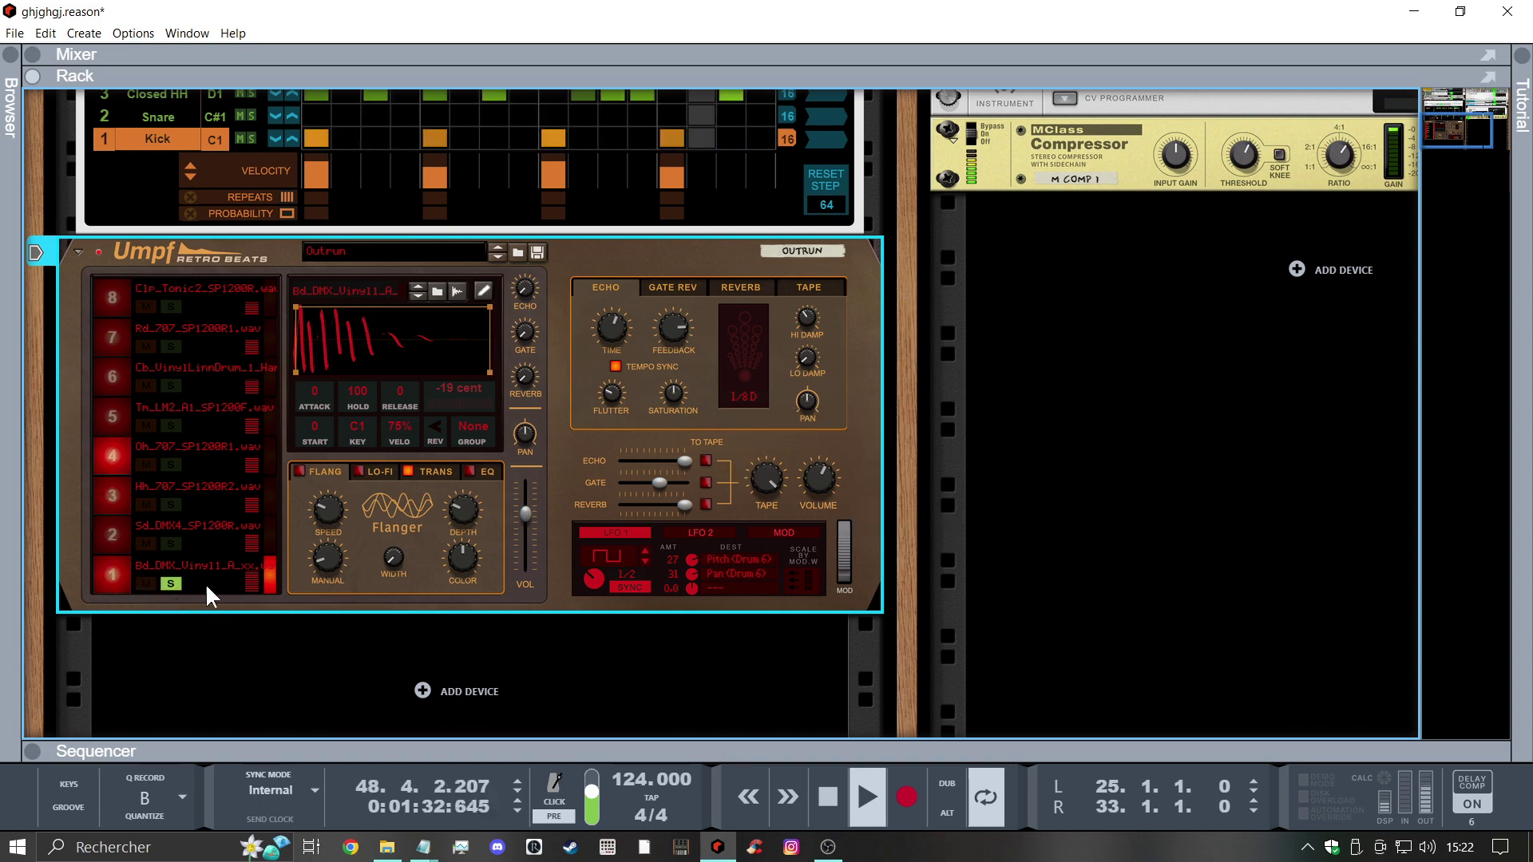
pyautogui.scroll(6, 257, 490)
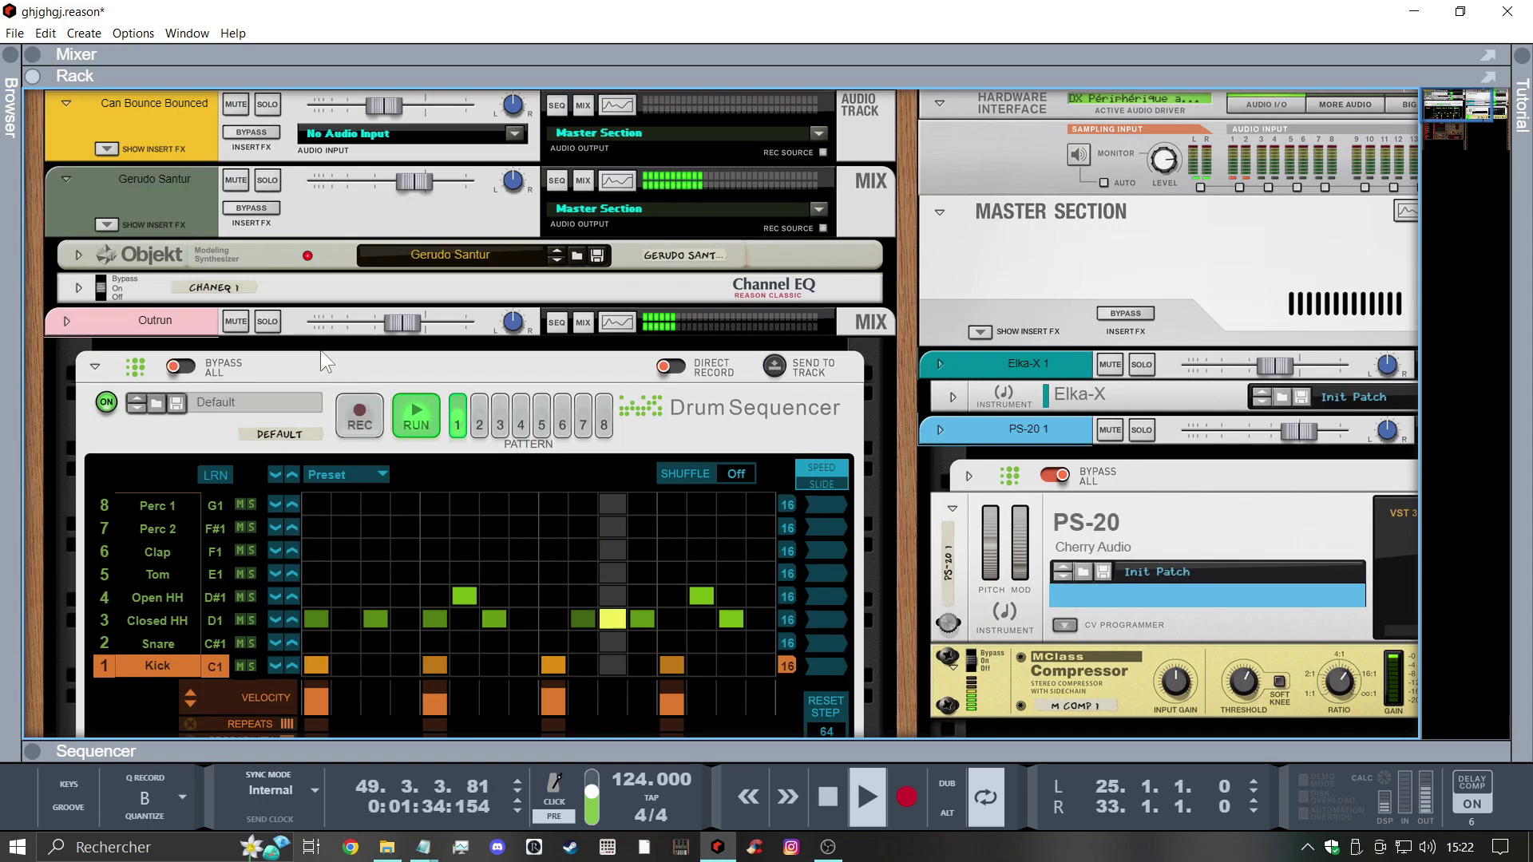
pyautogui.click(270, 322)
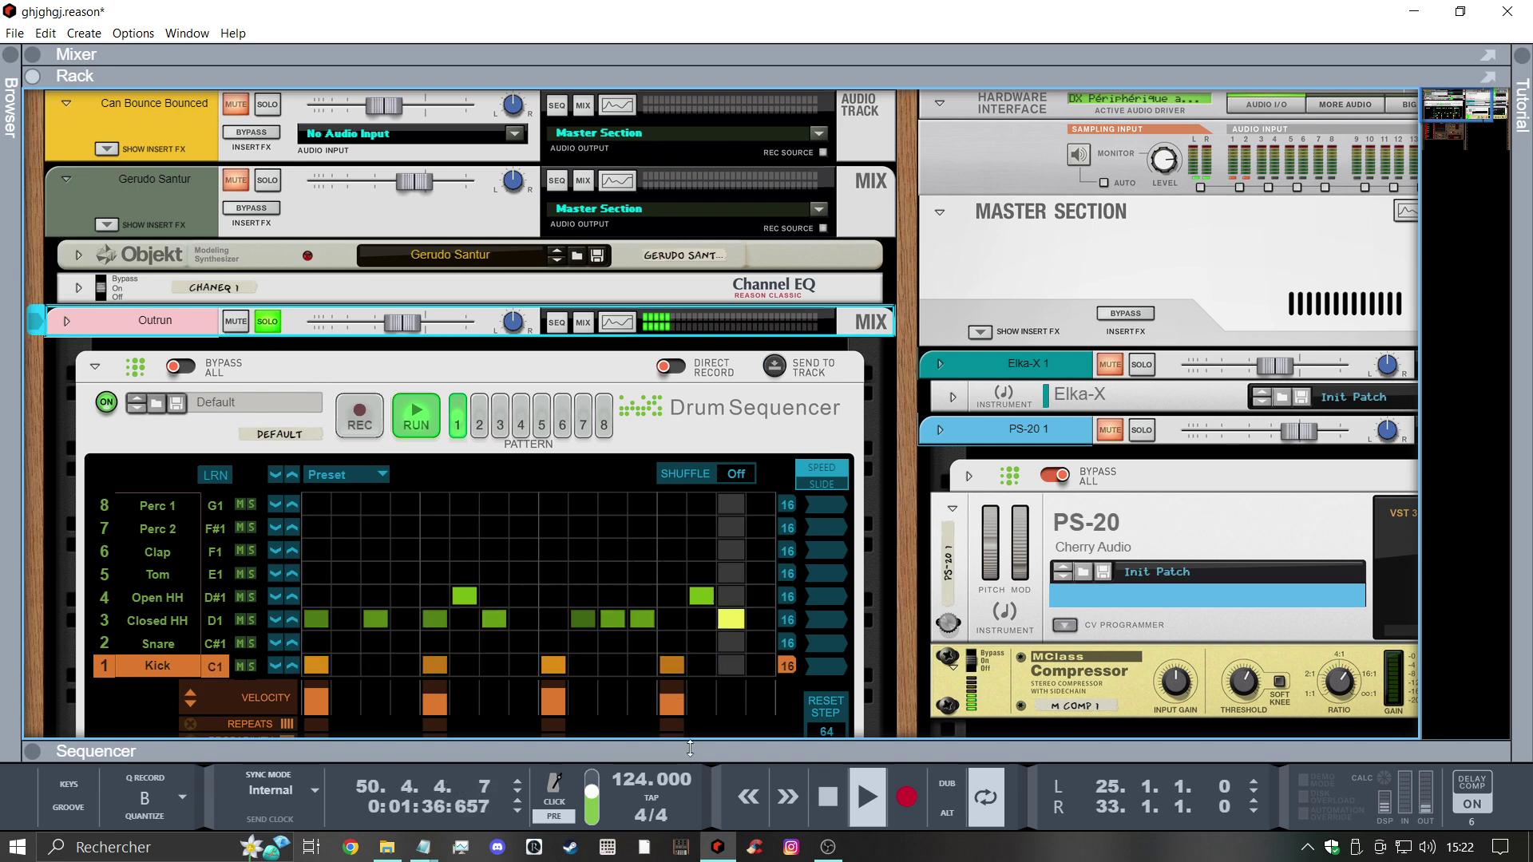
# Set the Outrun channel's high-pass filter to 78.1 Hz and enable its low-pass filter with the cutoff above 10 kHz
pyautogui.click(615, 322)
pyautogui.moveTo(469, 423); pyautogui.dragTo(374, 462)
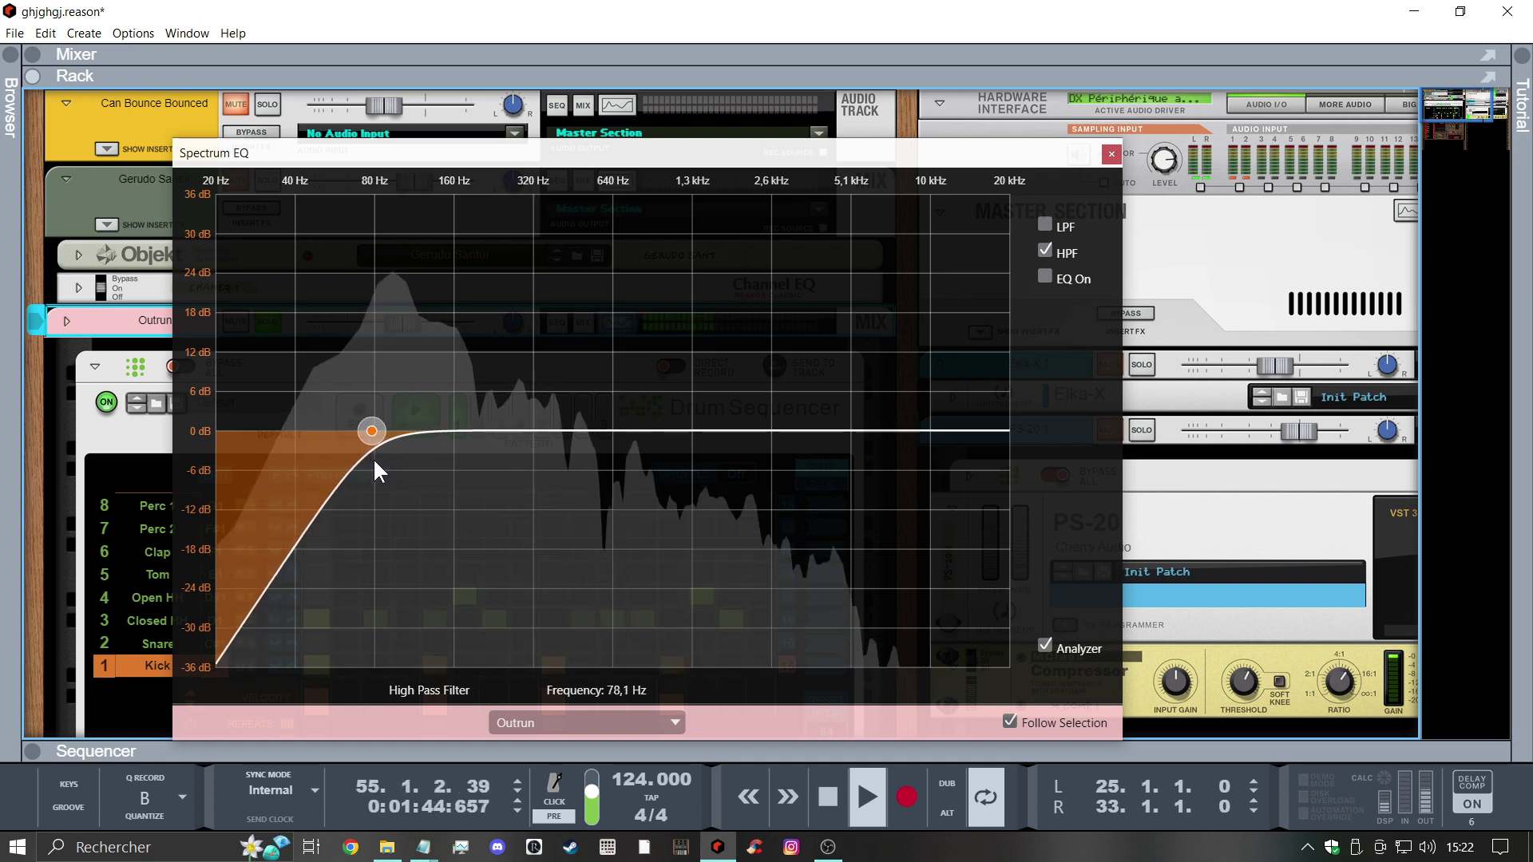
pyautogui.click(1045, 226)
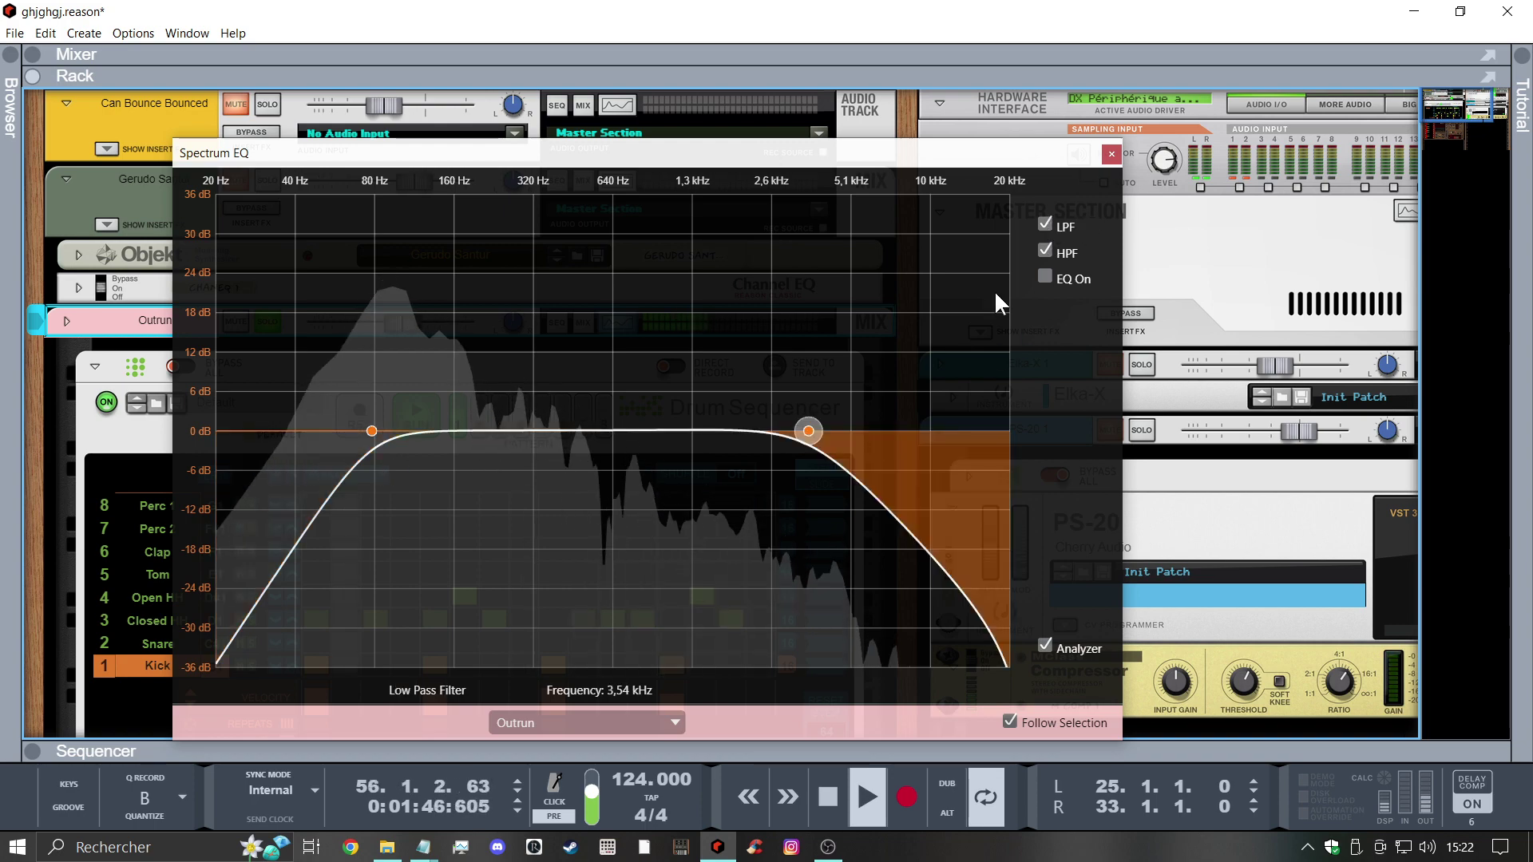
pyautogui.moveTo(808, 431); pyautogui.dragTo(985, 431)
pyautogui.press('Escape')
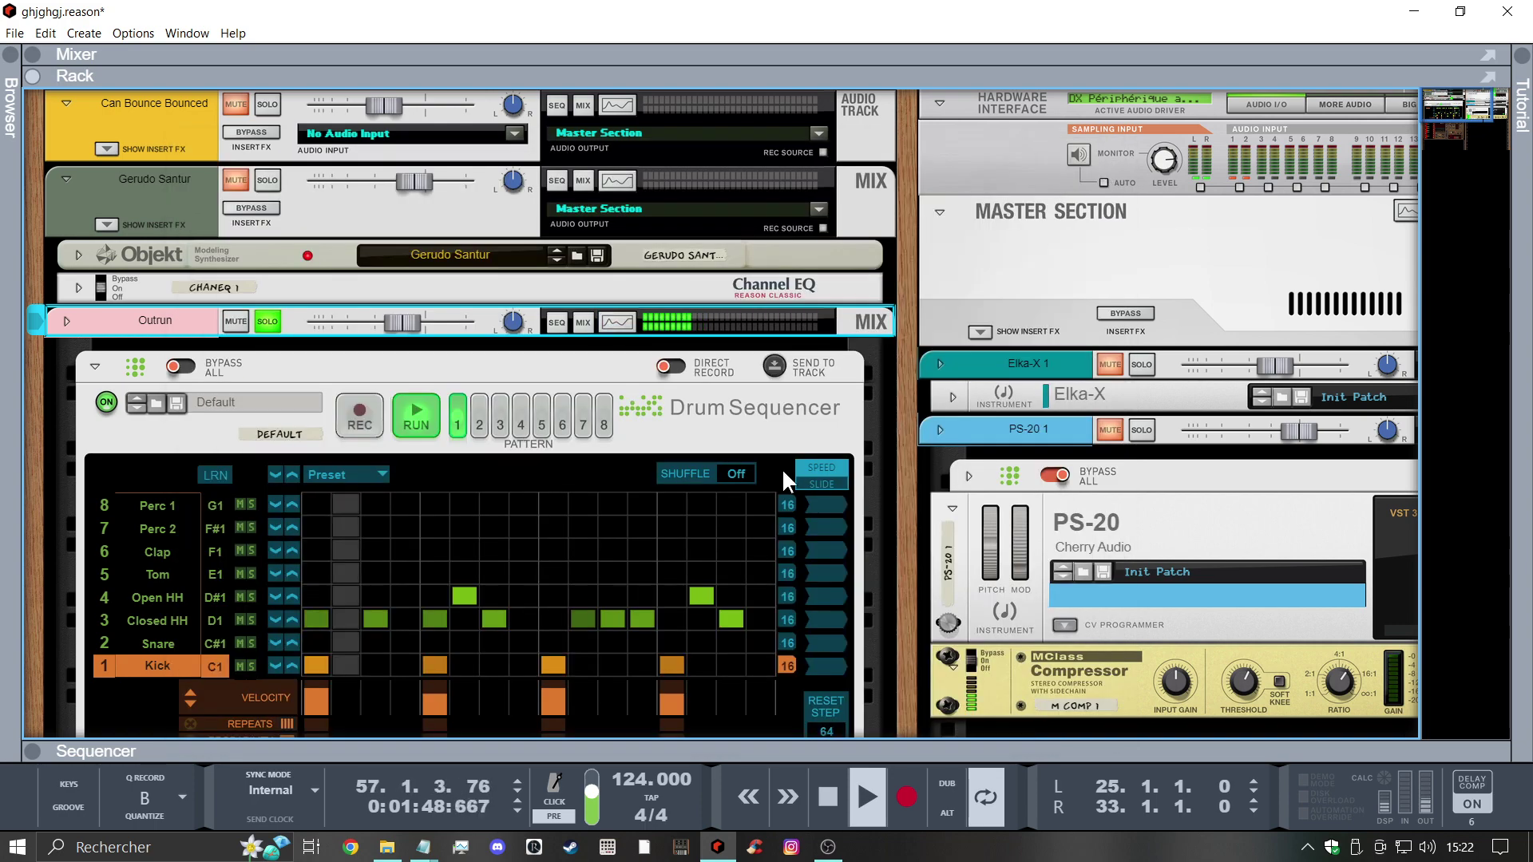
# Audition the kick on pad 1, then select the snare on pad 2 and solo it as well
pyautogui.scroll(-5, 782, 468)
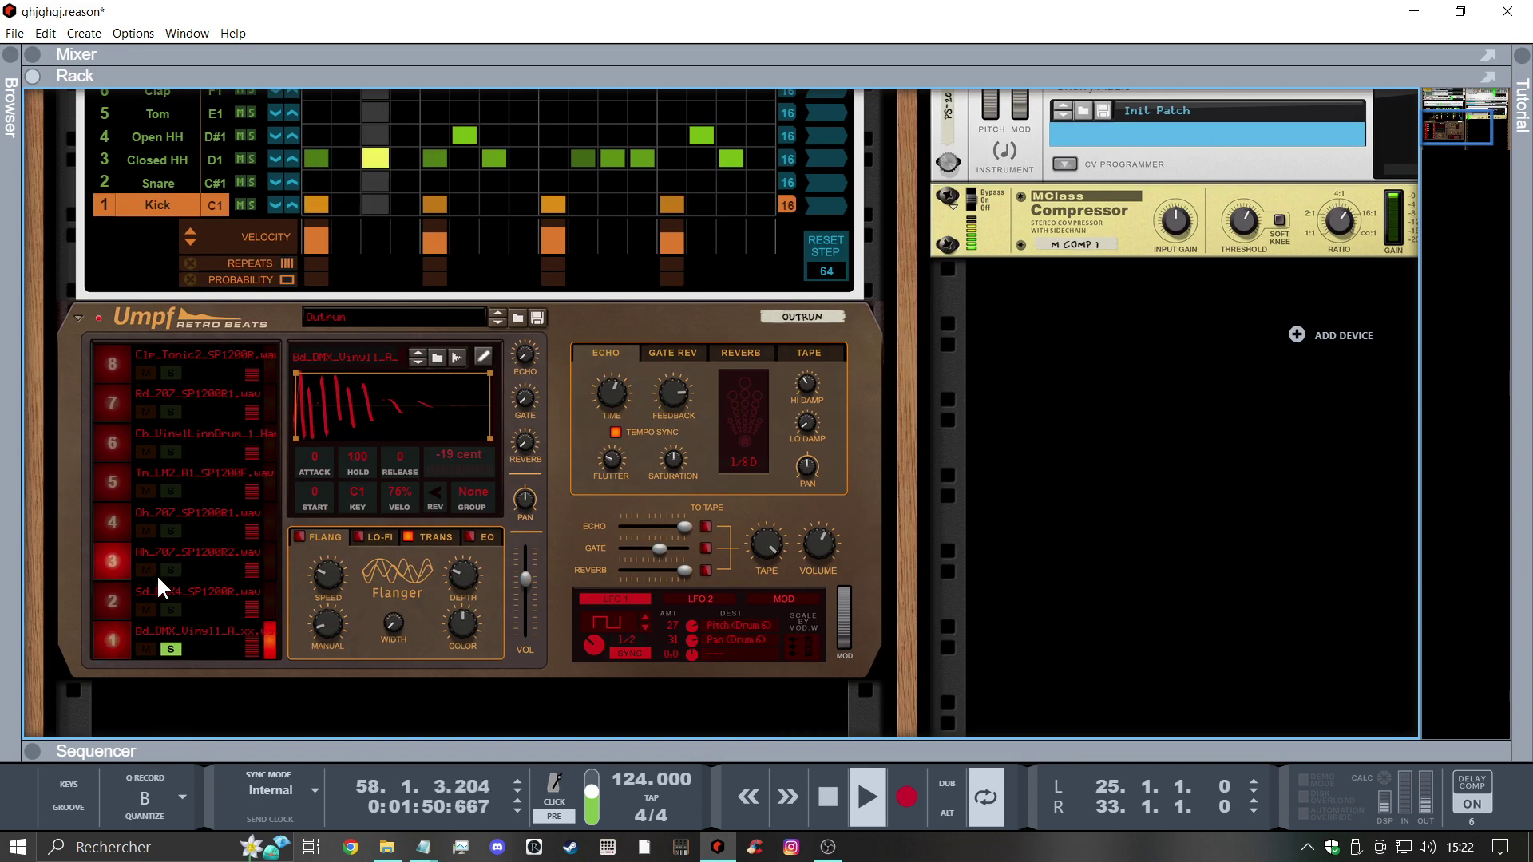
pyautogui.click(118, 639)
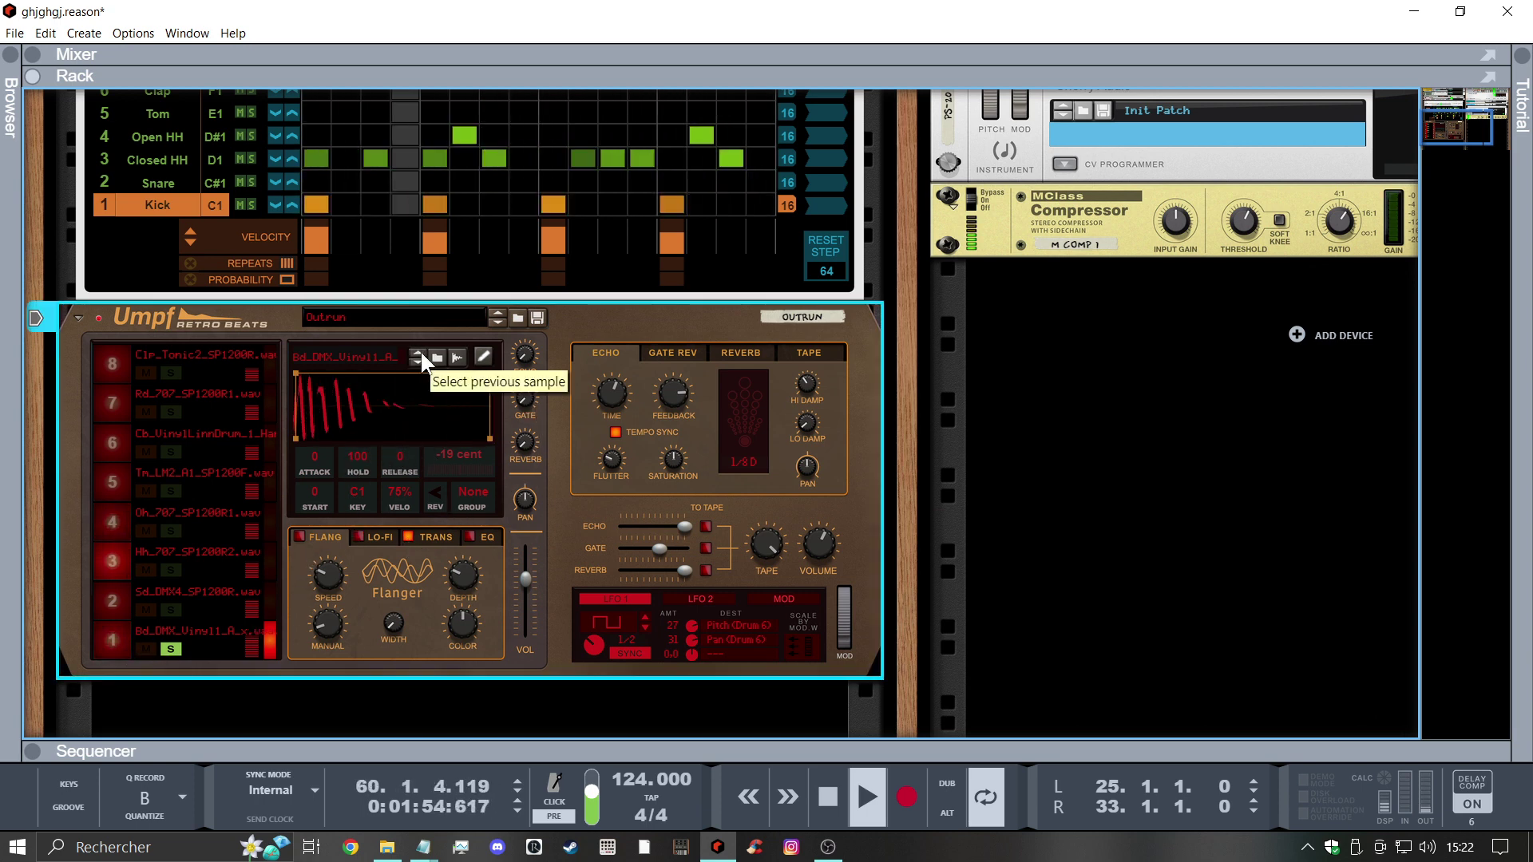
pyautogui.click(110, 610)
pyautogui.click(170, 610)
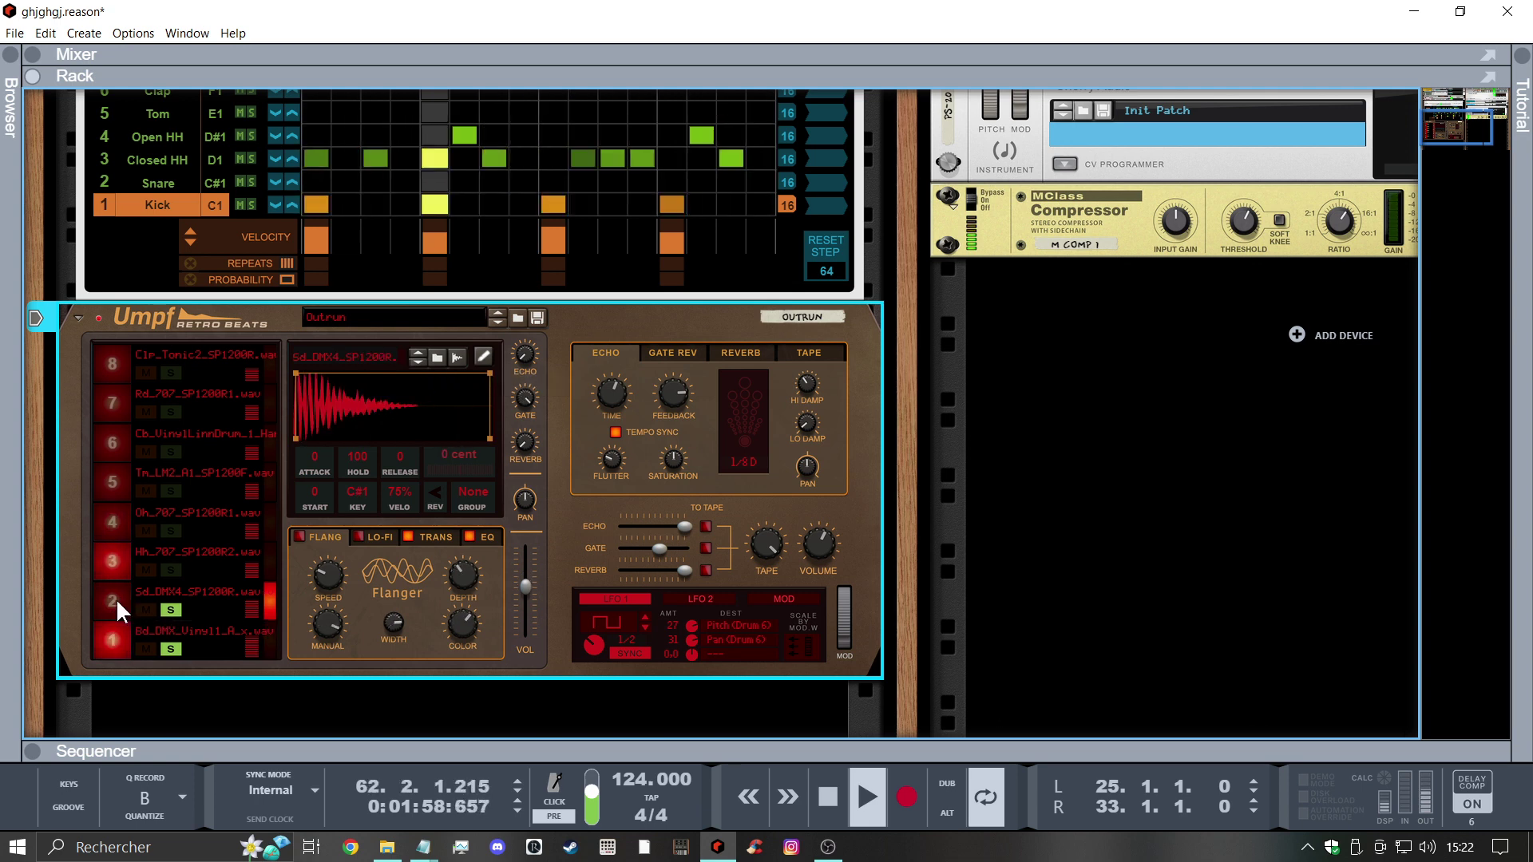
# Add a snare hit on step 9 of the Drum Sequencer pattern and remove the kick hits on steps 5 and 13
pyautogui.click(552, 185)
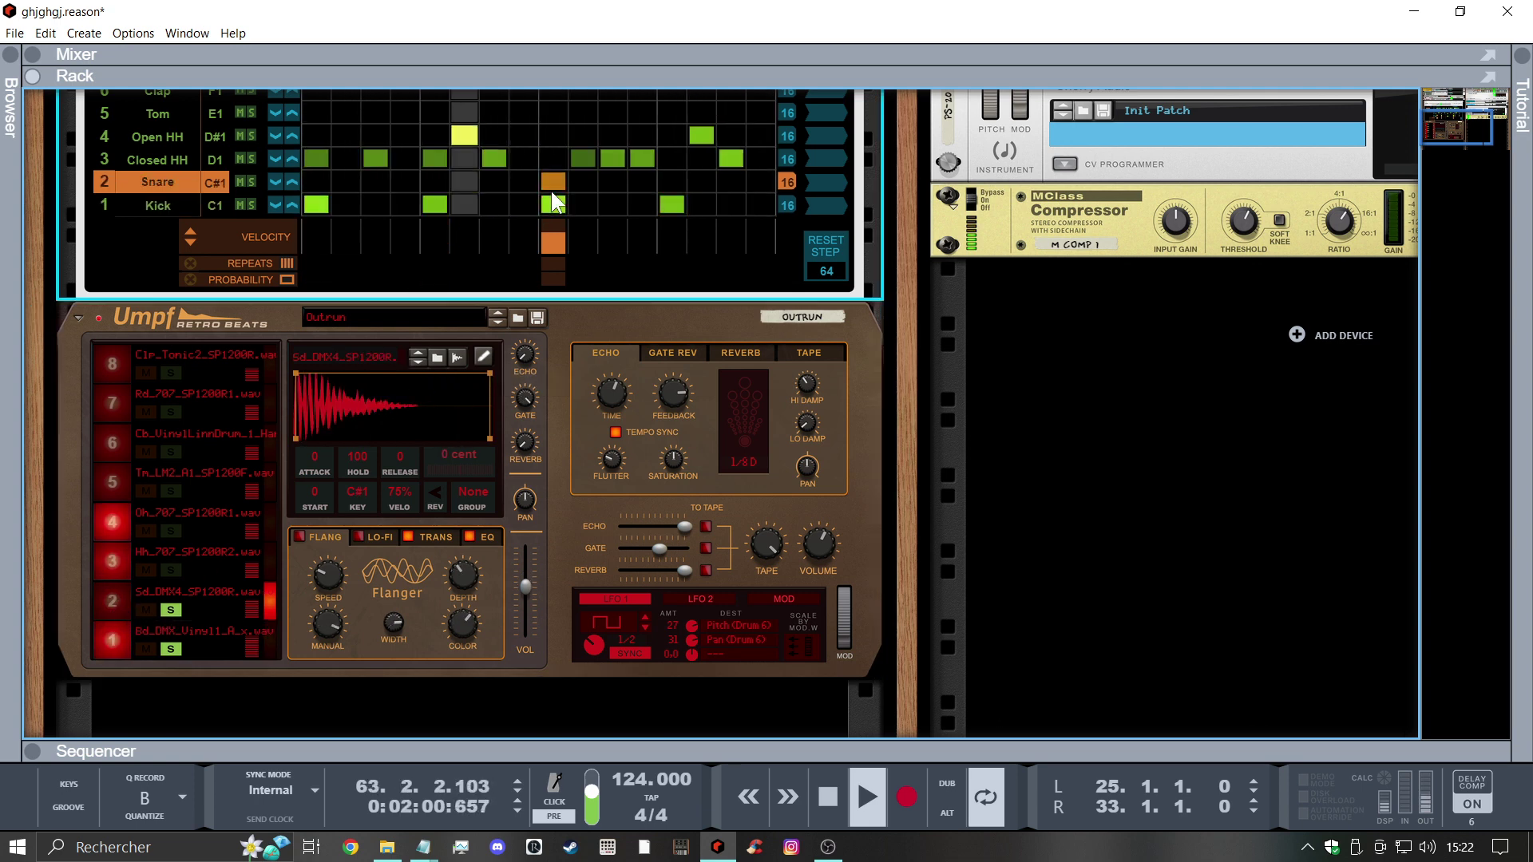
pyautogui.click(438, 205)
pyautogui.click(672, 206)
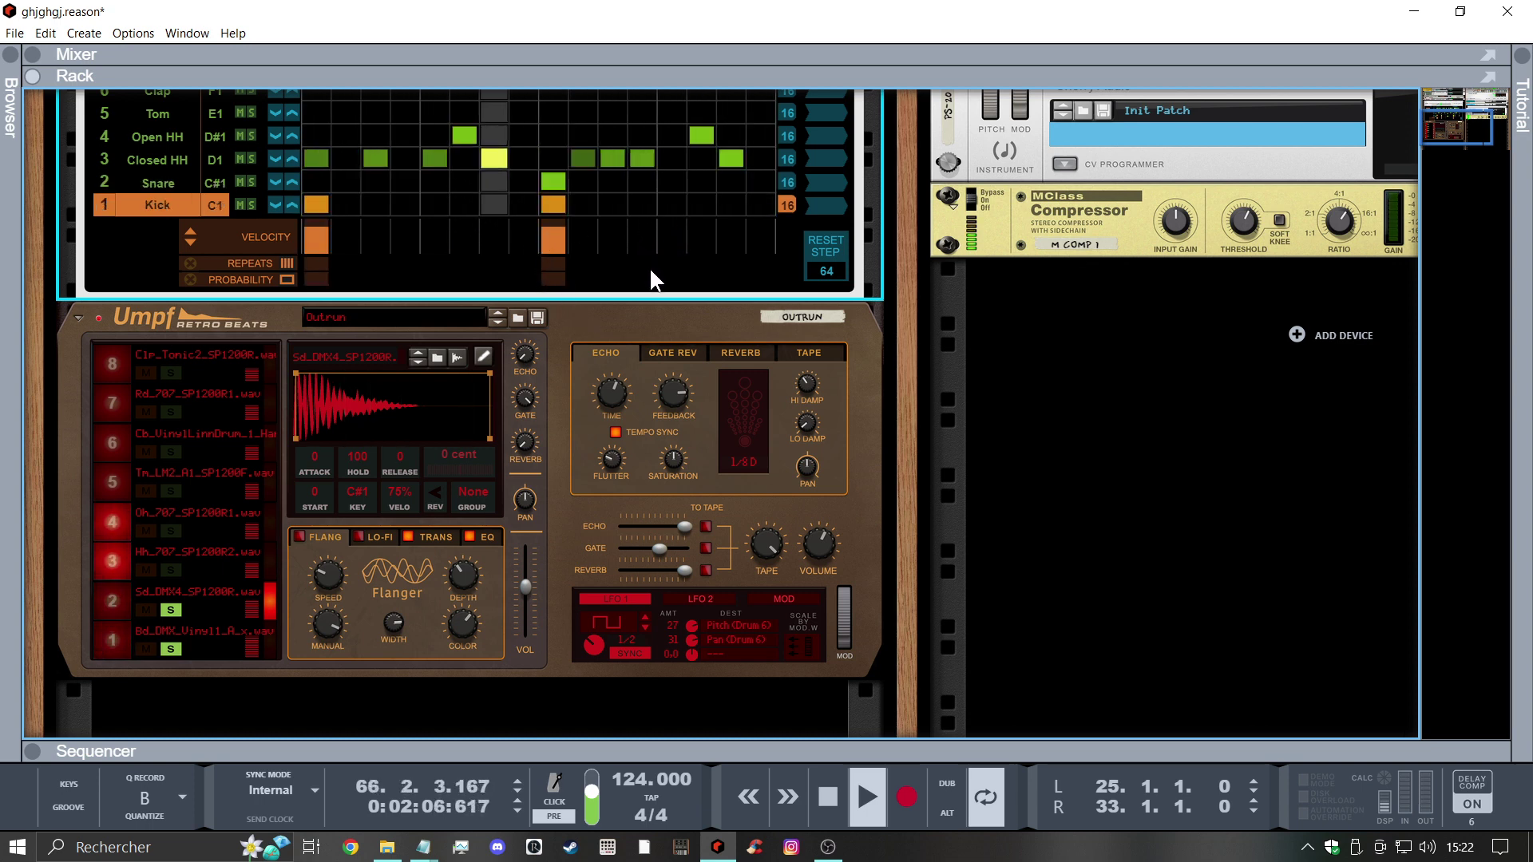
# Set pad 2's snare pitch to -487 cent and shorten its envelope to hold 37 and release 19
pyautogui.click(121, 599)
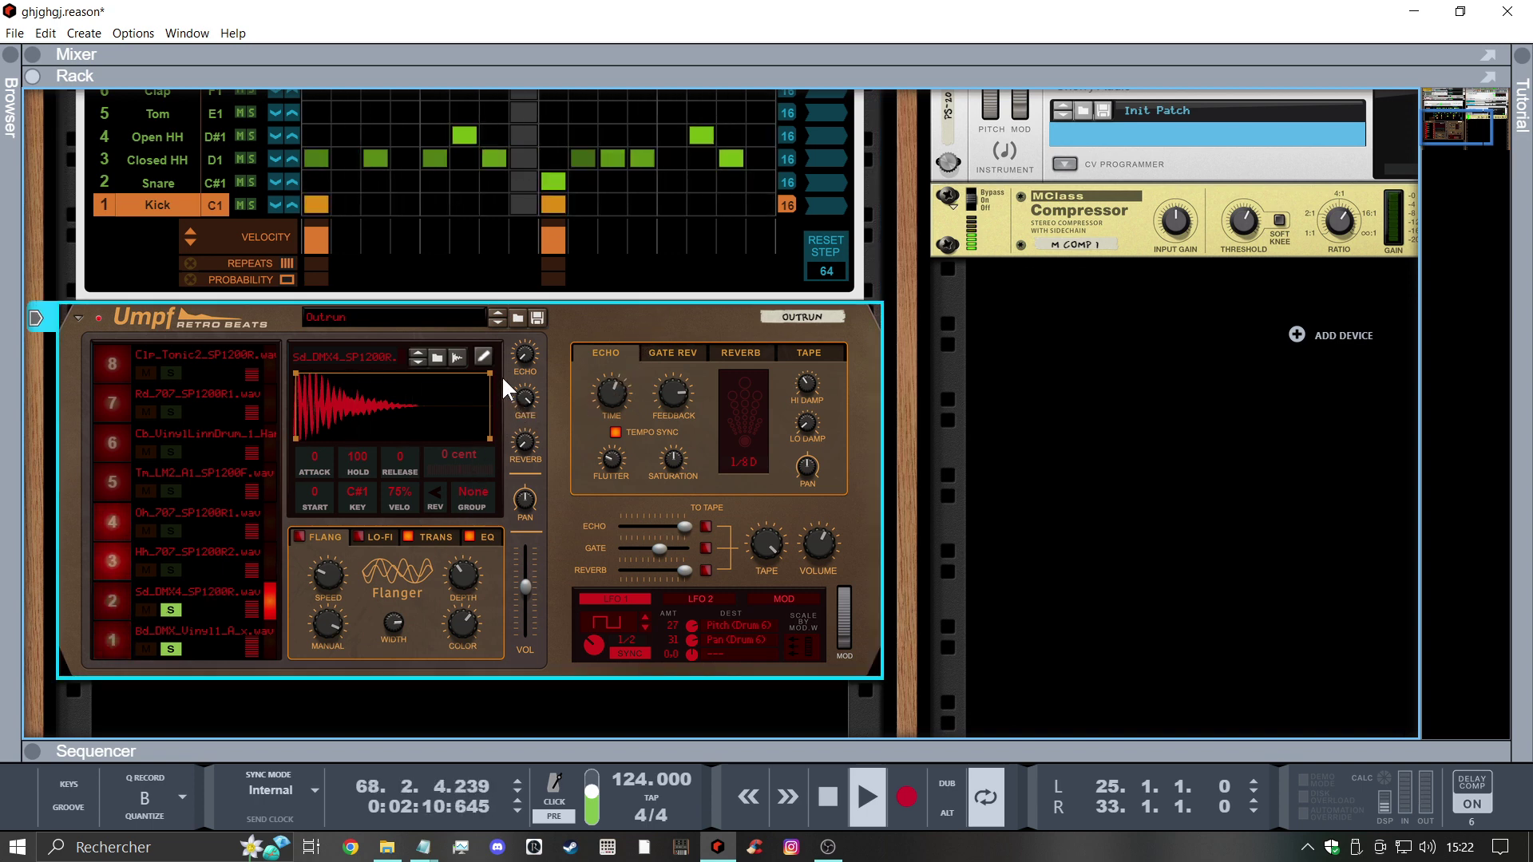
pyautogui.moveTo(462, 463); pyautogui.dragTo(463, 476)
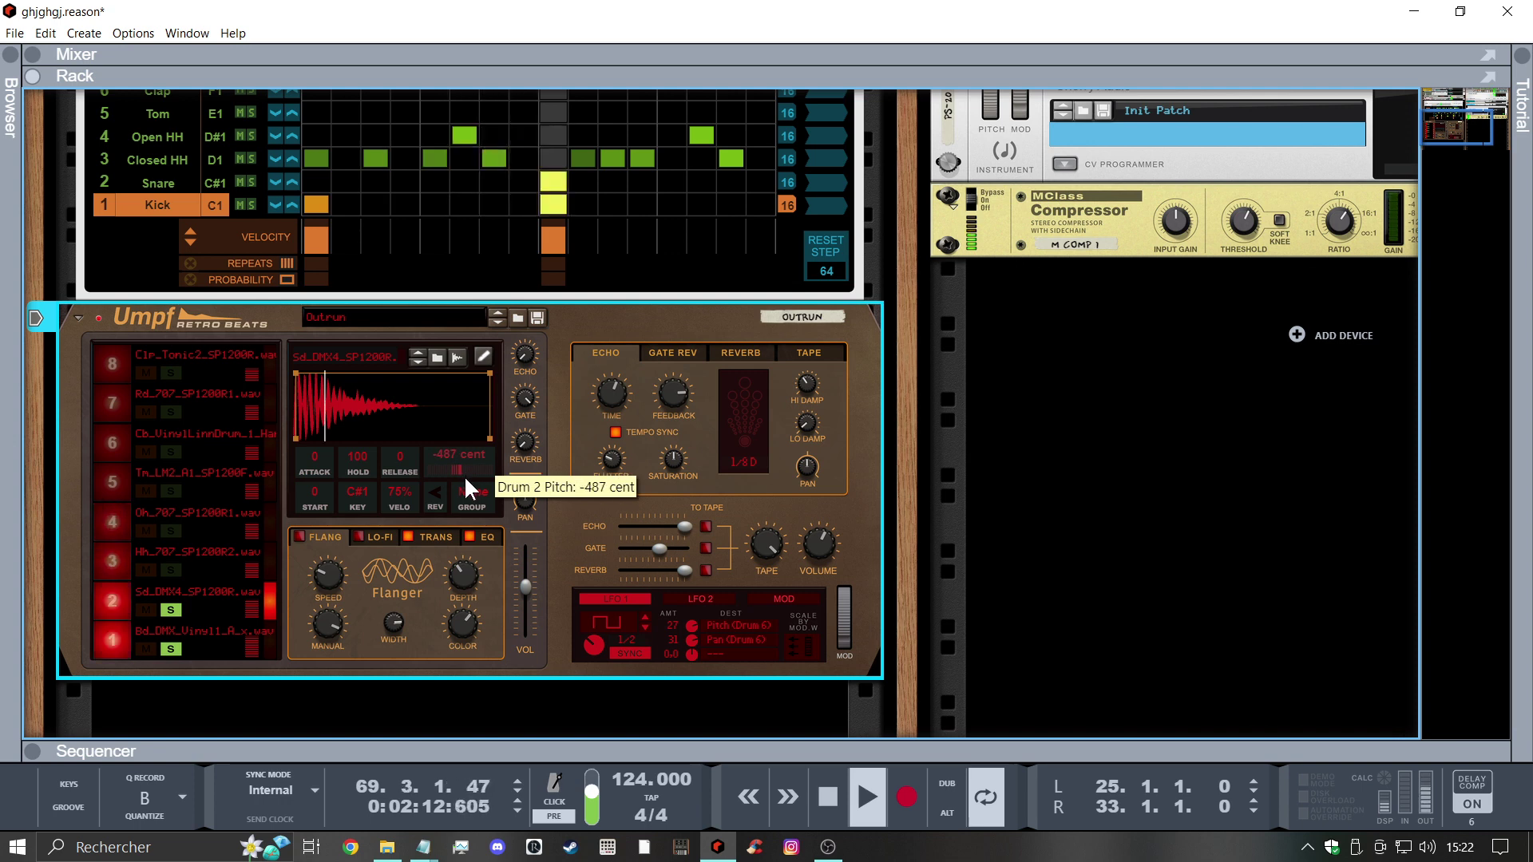
pyautogui.moveTo(476, 380); pyautogui.dragTo(362, 365)
pyautogui.moveTo(365, 438); pyautogui.dragTo(404, 448)
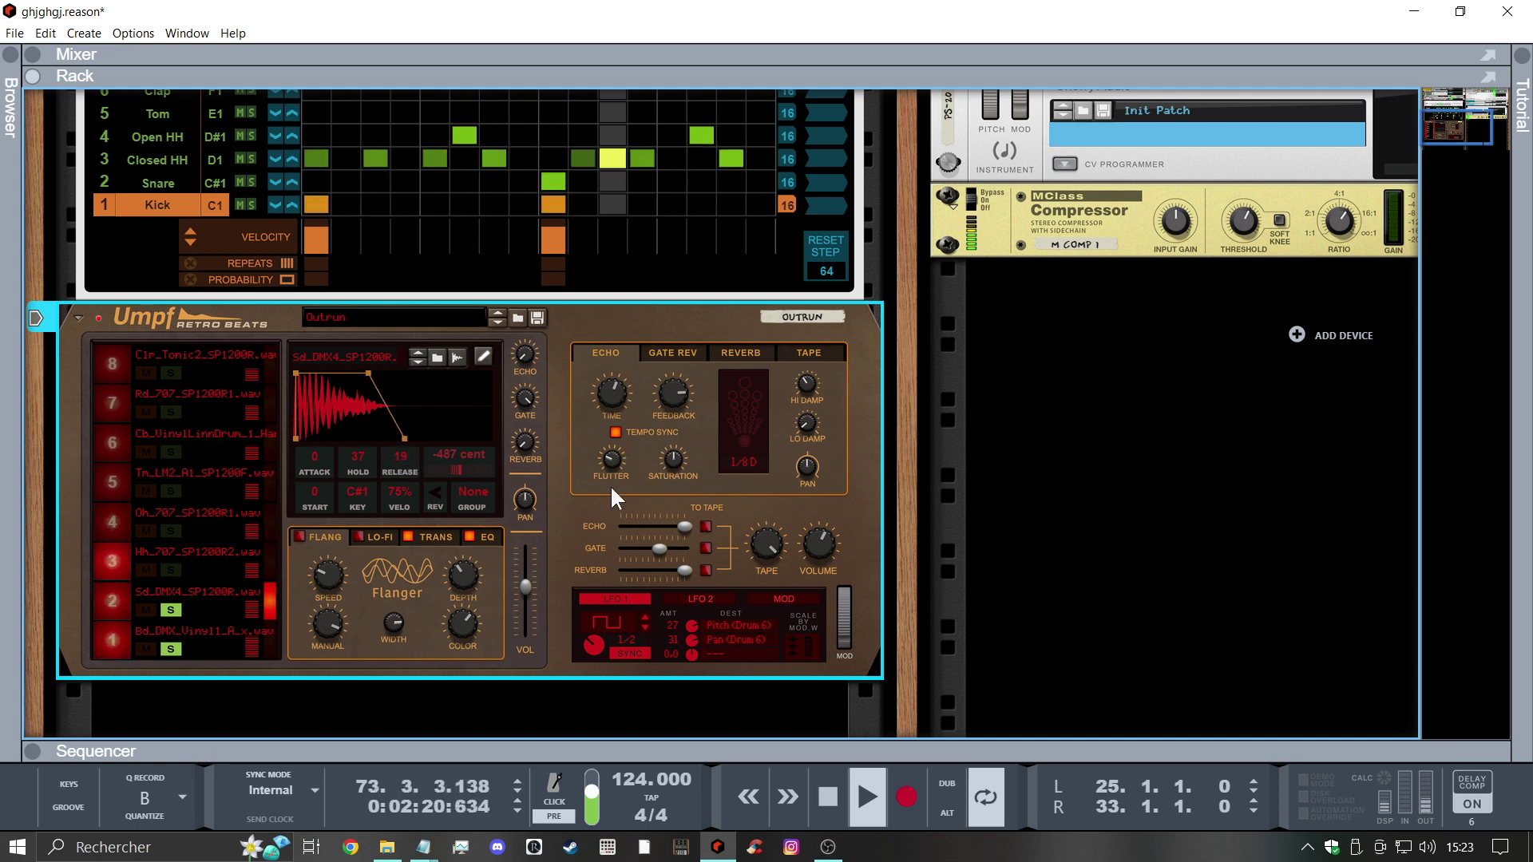
# Raise the EQ Lo Cut on pad 2's snare, then switch on the EQ for pad 1's kick and check its cut frequencies
pyautogui.click(487, 537)
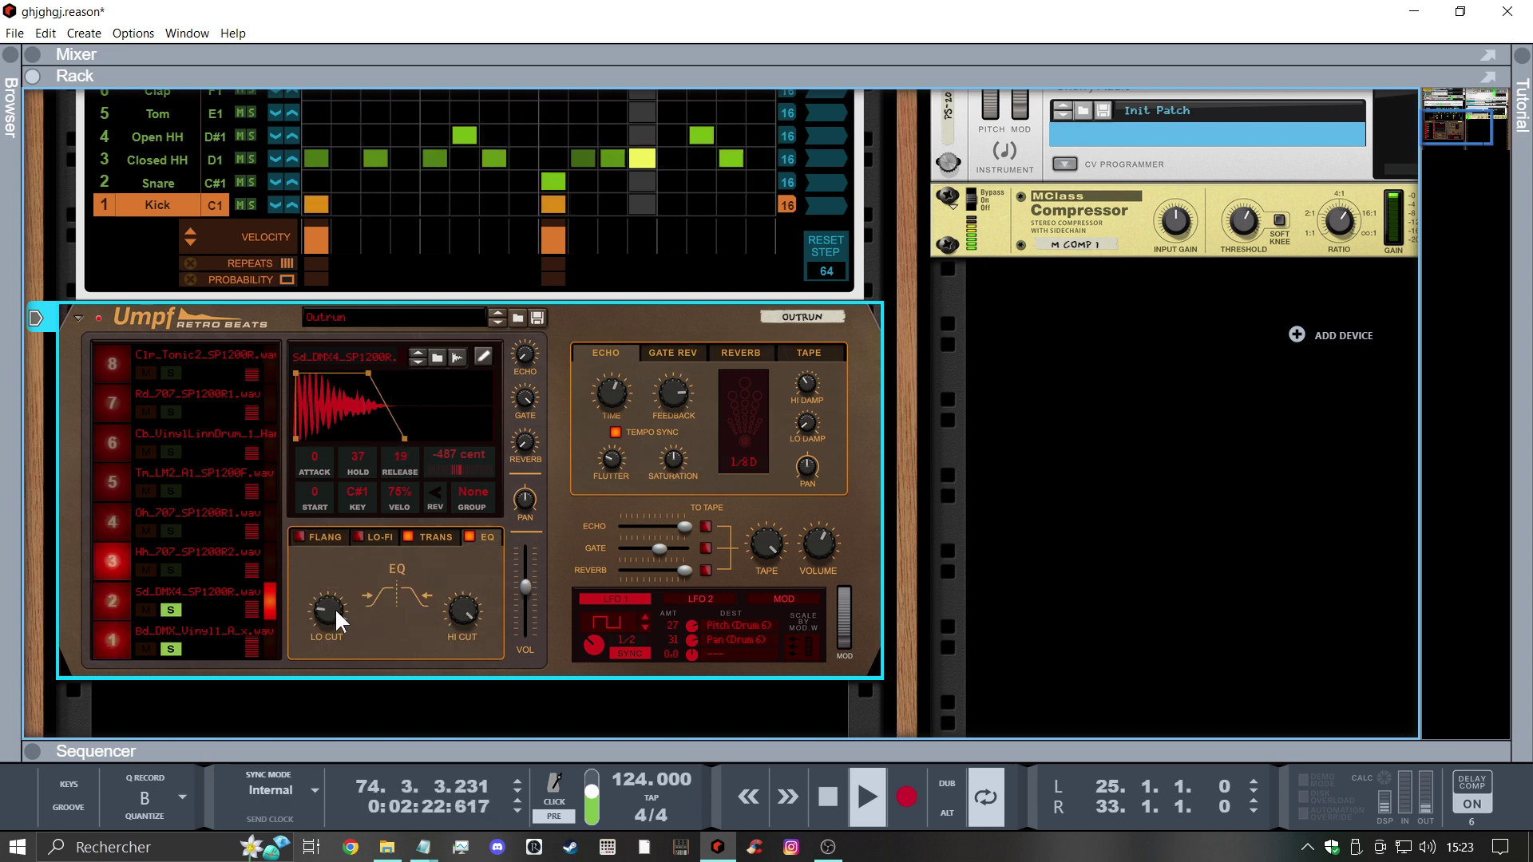
pyautogui.moveTo(333, 607); pyautogui.dragTo(367, 573)
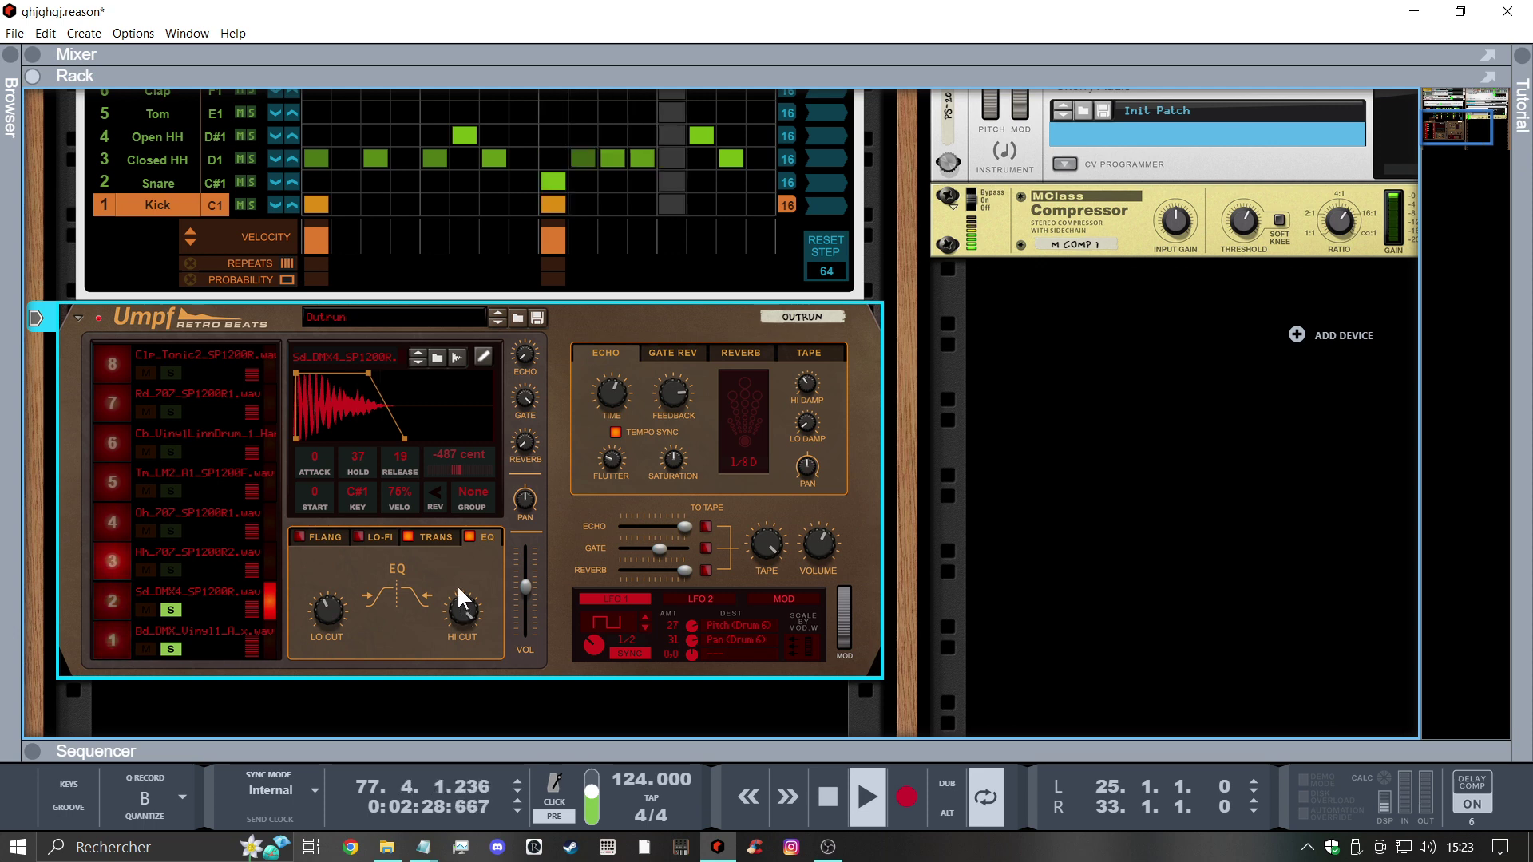
pyautogui.click(102, 644)
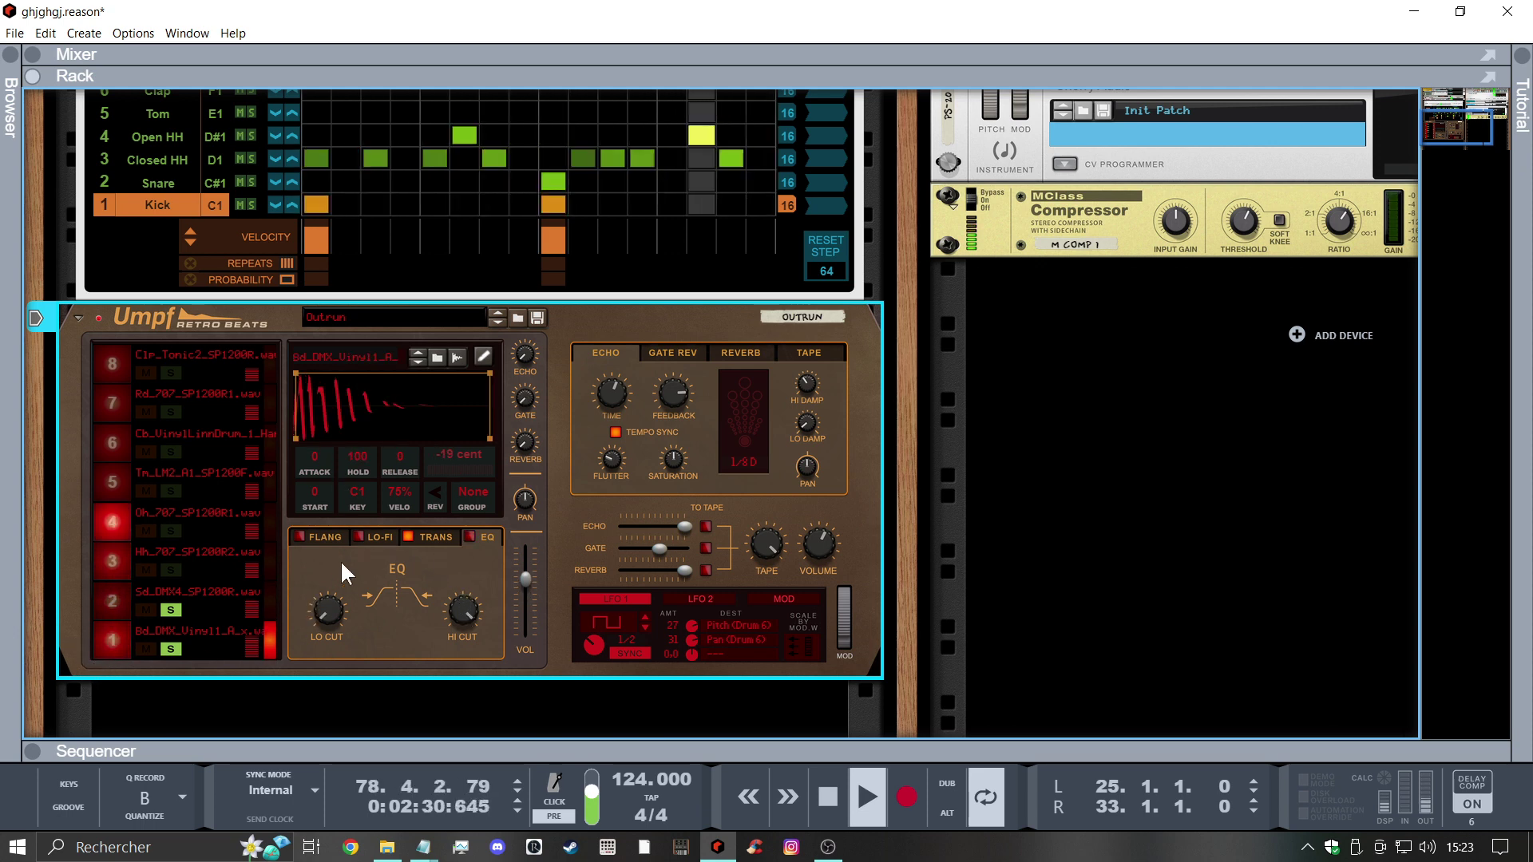
pyautogui.moveTo(328, 589)
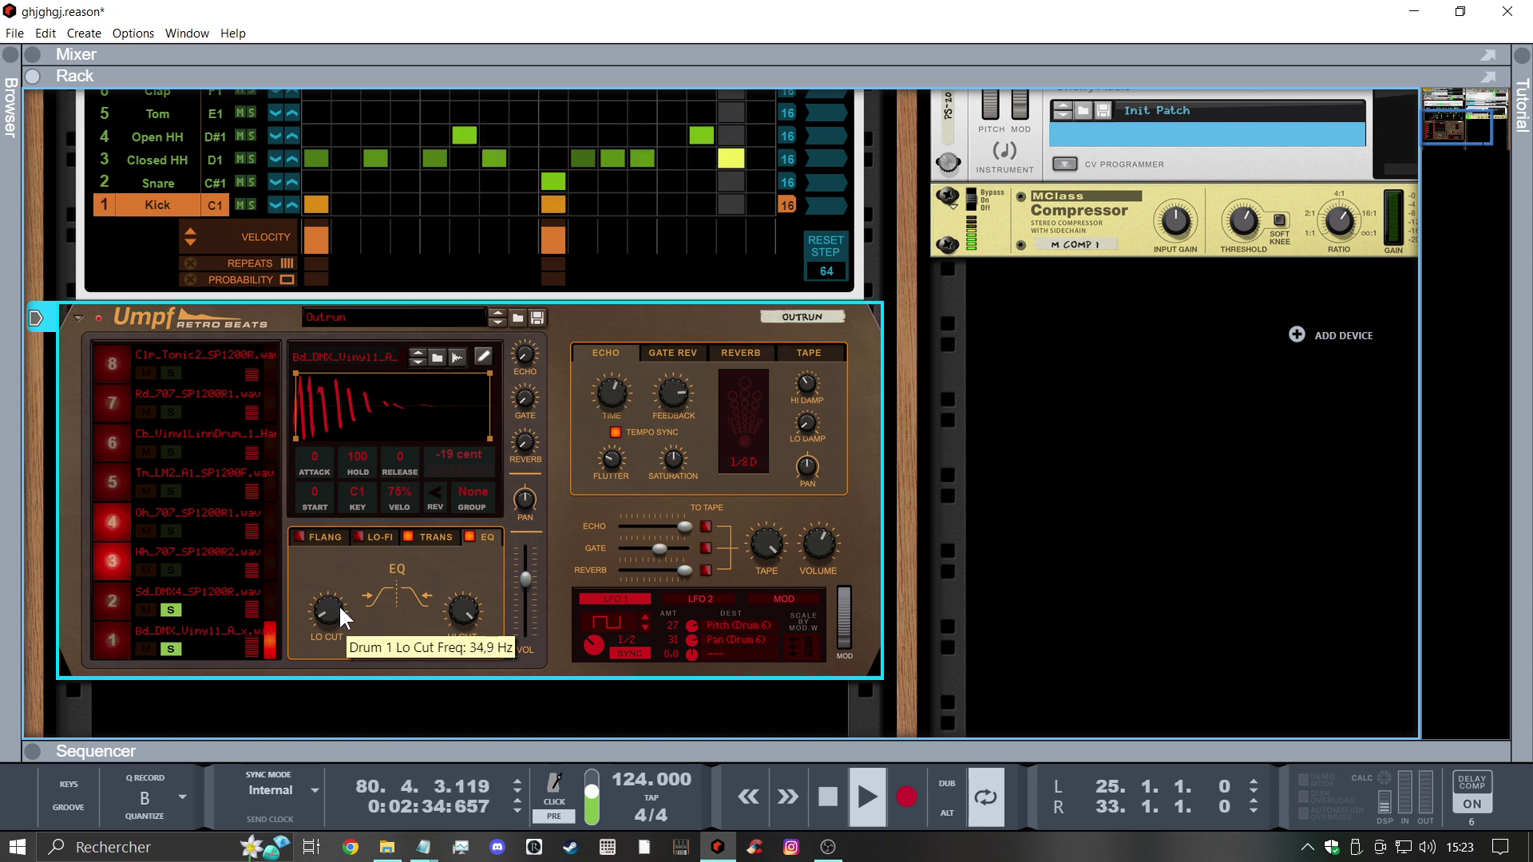
pyautogui.moveTo(457, 616)
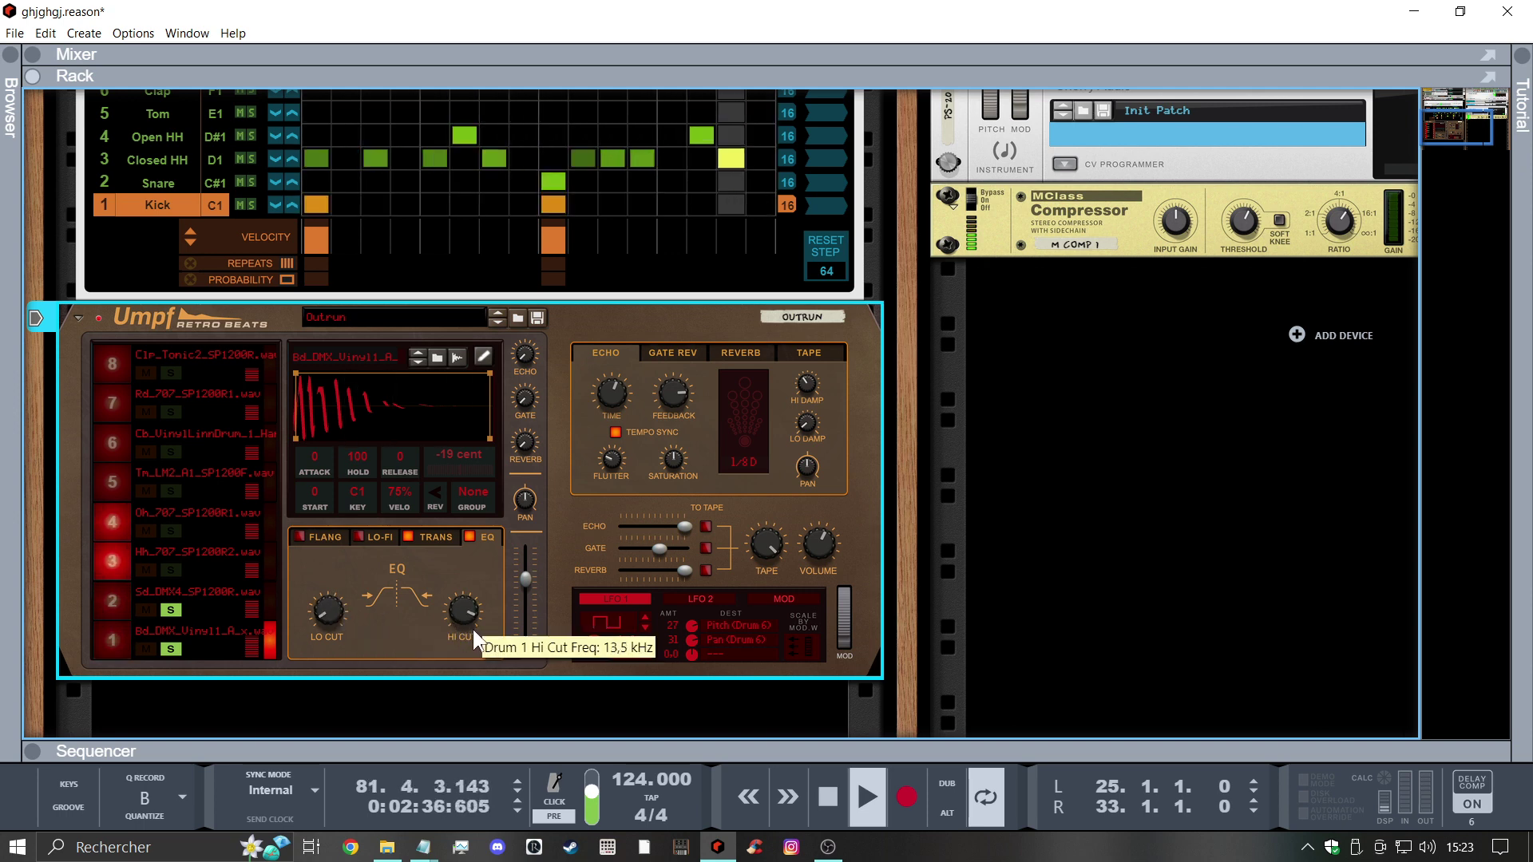
pyautogui.moveTo(473, 629); pyautogui.dragTo(430, 607)
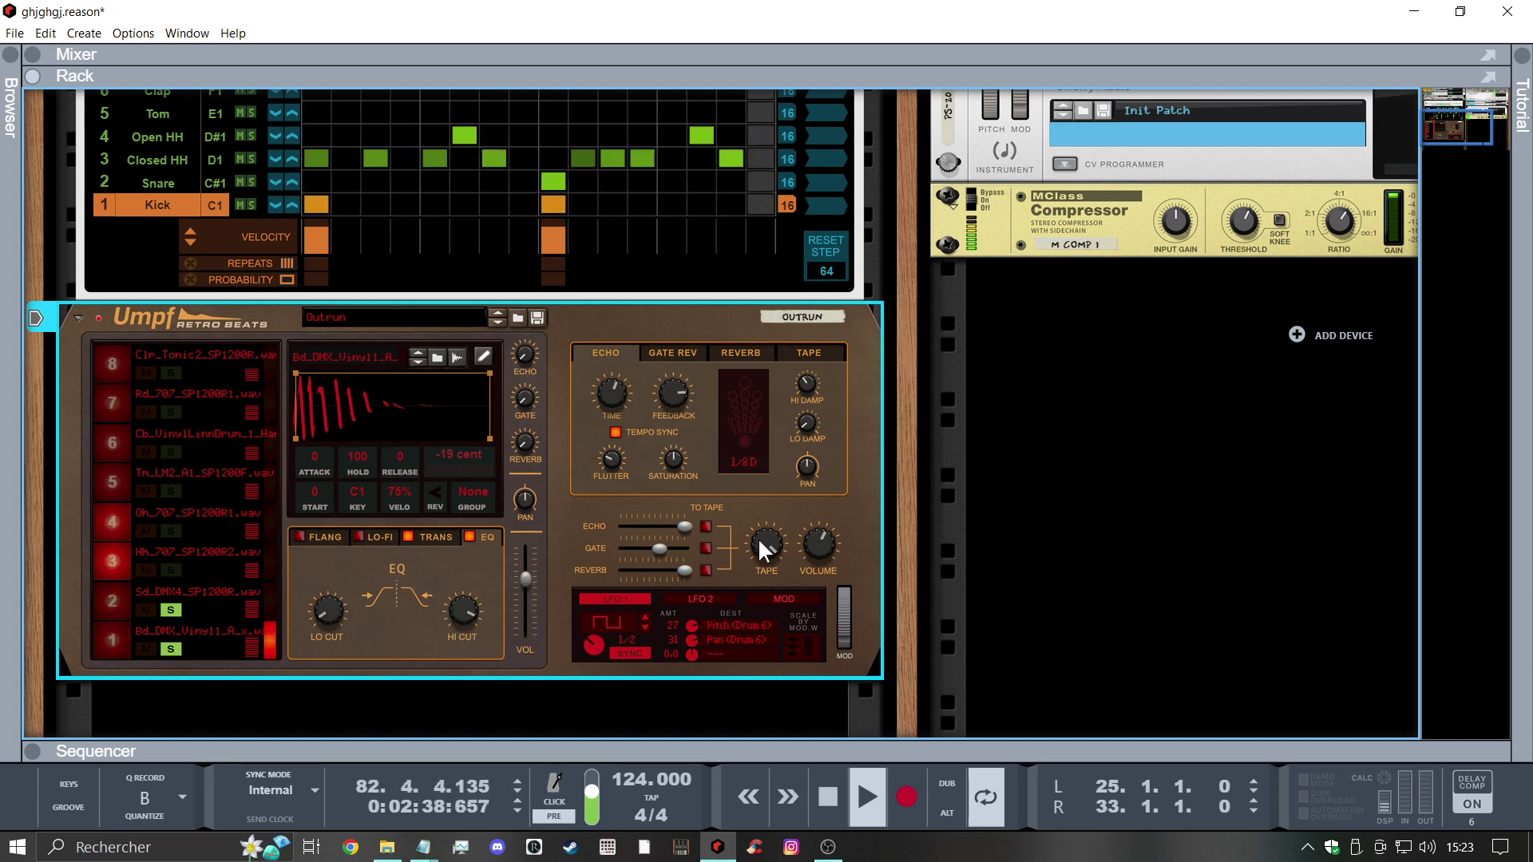
# Turn off solo on pads 1 and 2 so the full drum kit plays
pyautogui.scroll(5, 904, 453)
pyautogui.scroll(-3, 854, 451)
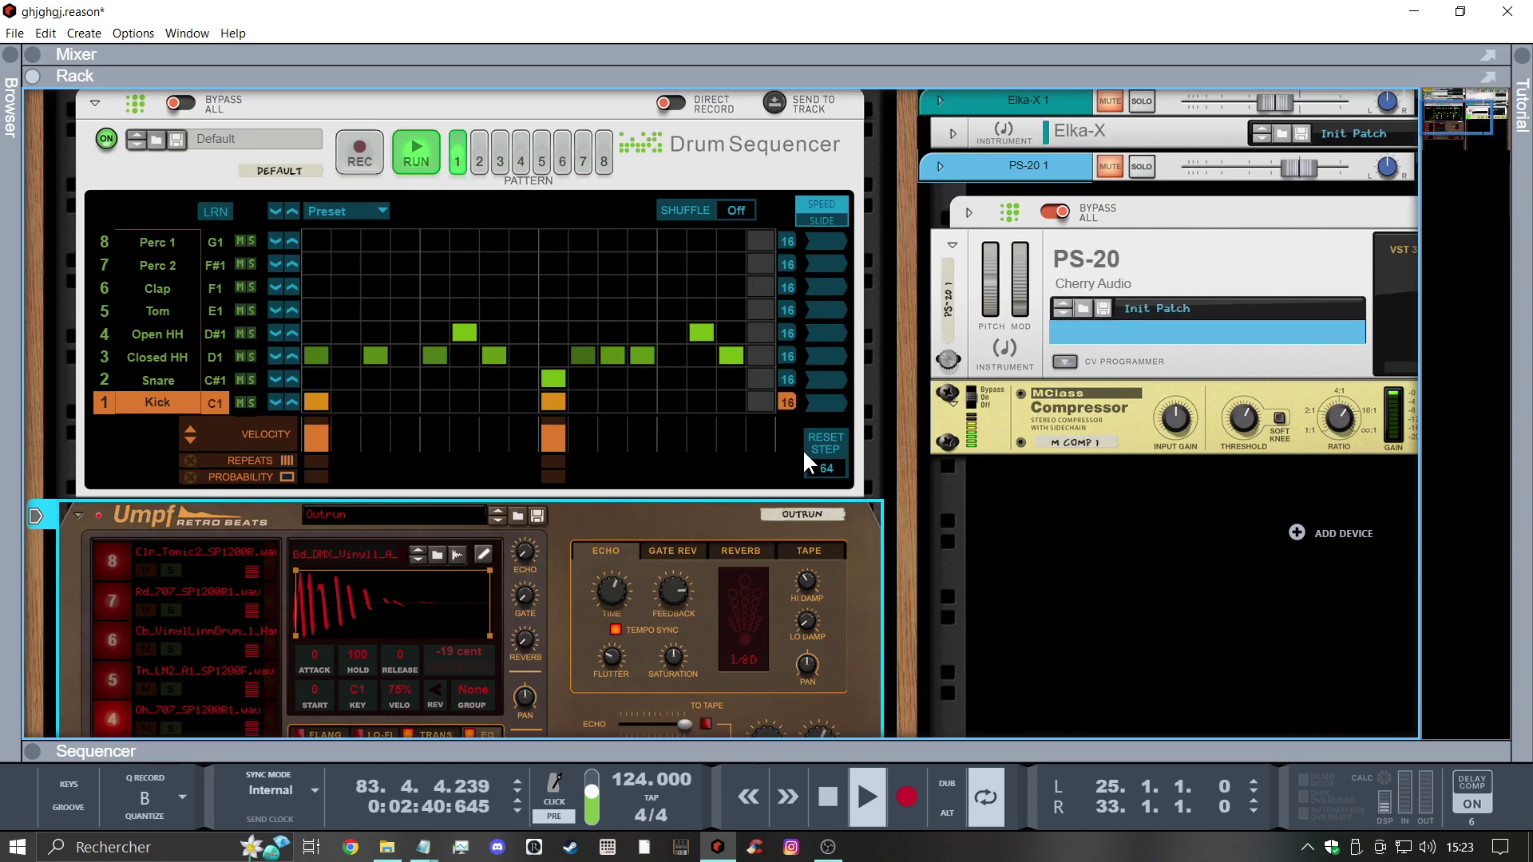
pyautogui.scroll(-3, 228, 528)
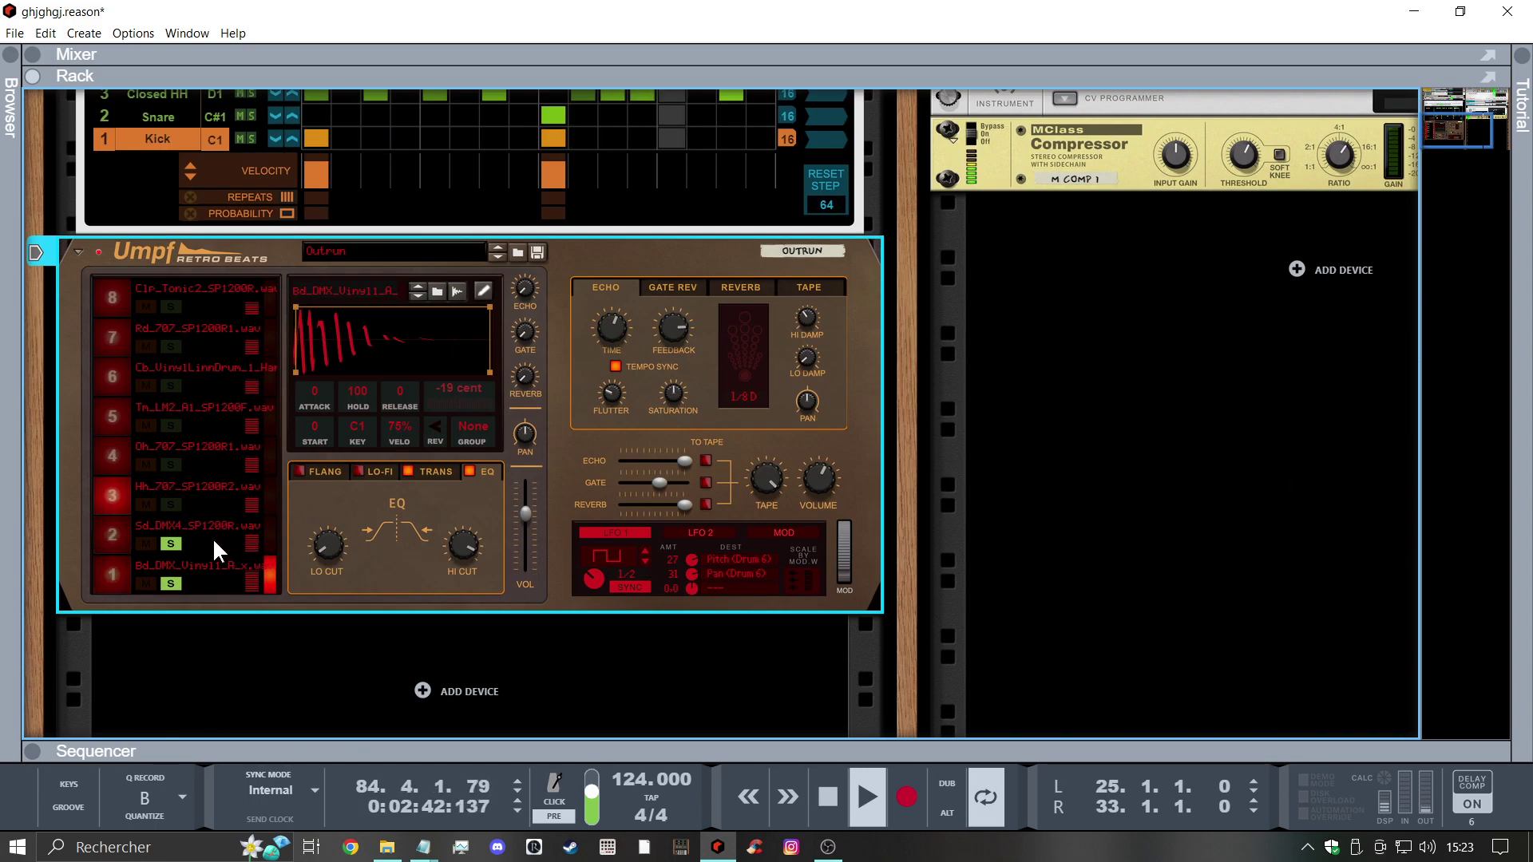
pyautogui.click(170, 543)
pyautogui.click(170, 583)
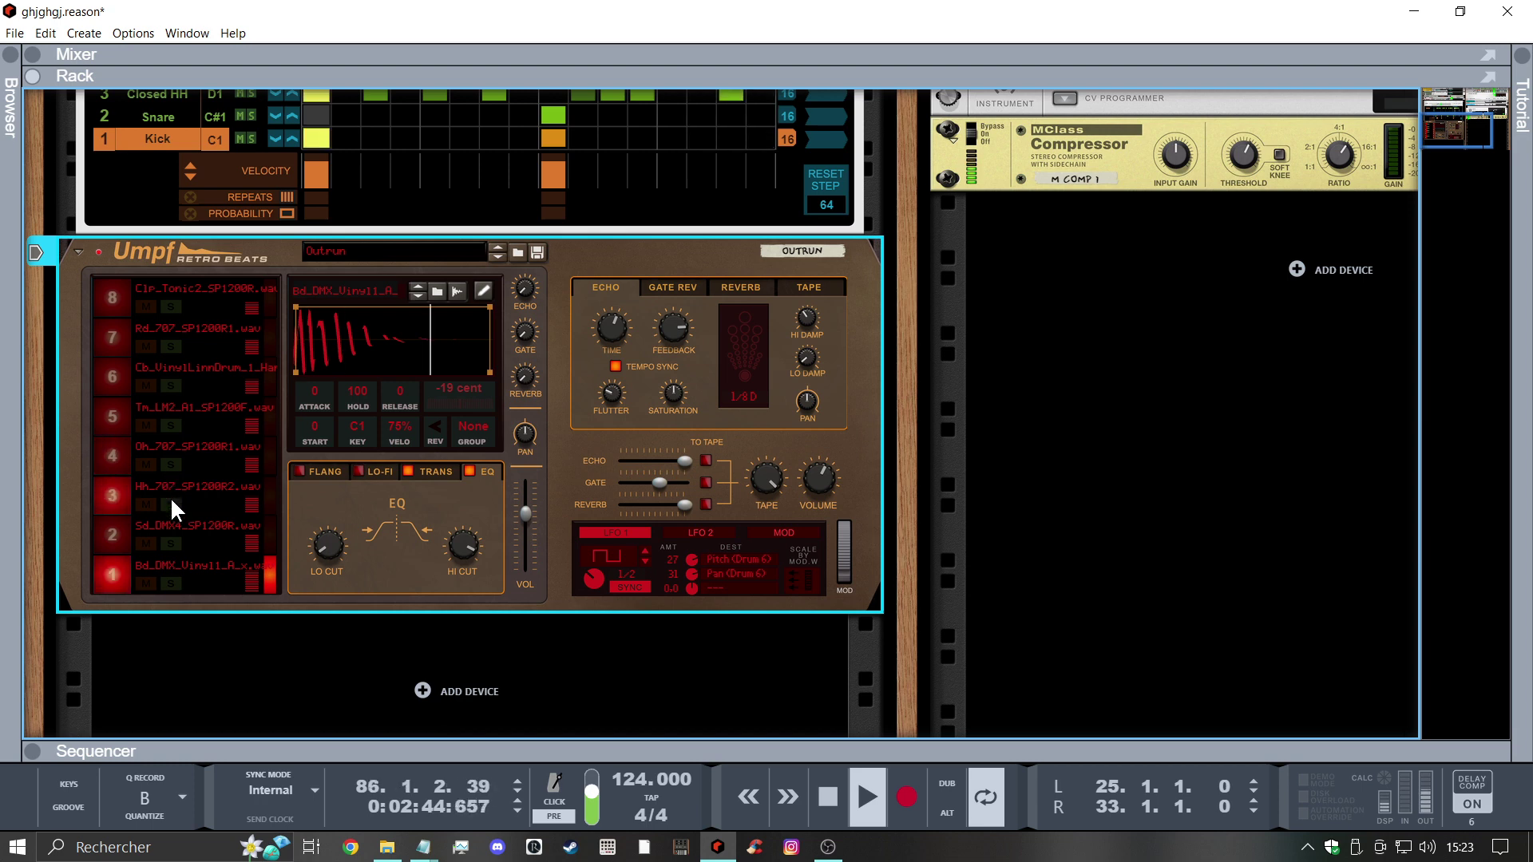
# Select the closed hi-hat on pad 3 and raise its EQ Lo Cut
pyautogui.click(116, 497)
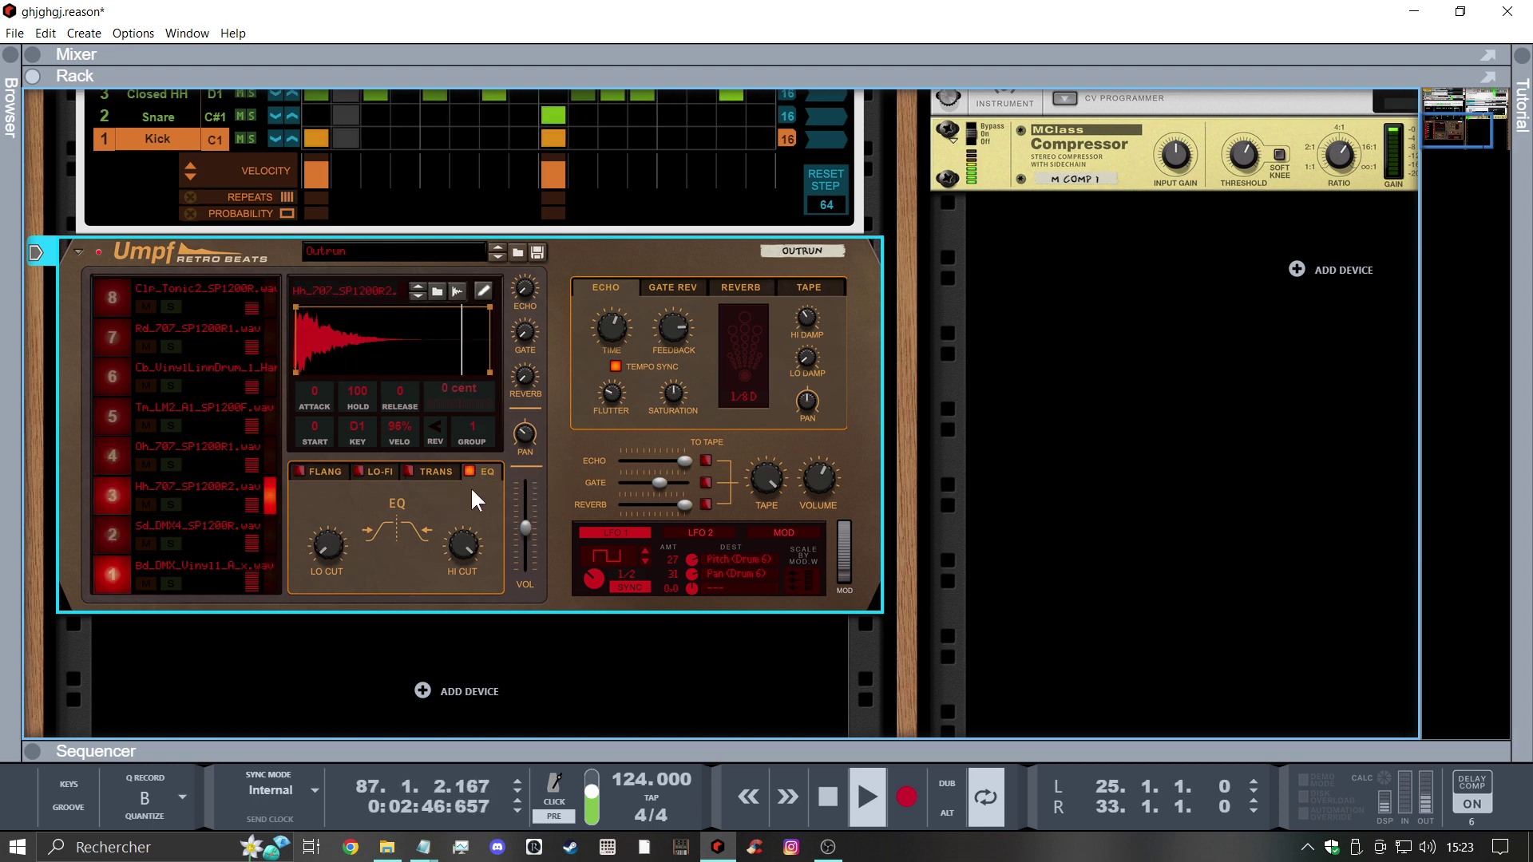
pyautogui.moveTo(327, 545); pyautogui.dragTo(329, 500)
pyautogui.moveTo(332, 431); pyautogui.dragTo(238, 492)
# Select the open hi-hat on pad 4, enable its EQ and raise the Lo Cut
pyautogui.click(112, 455)
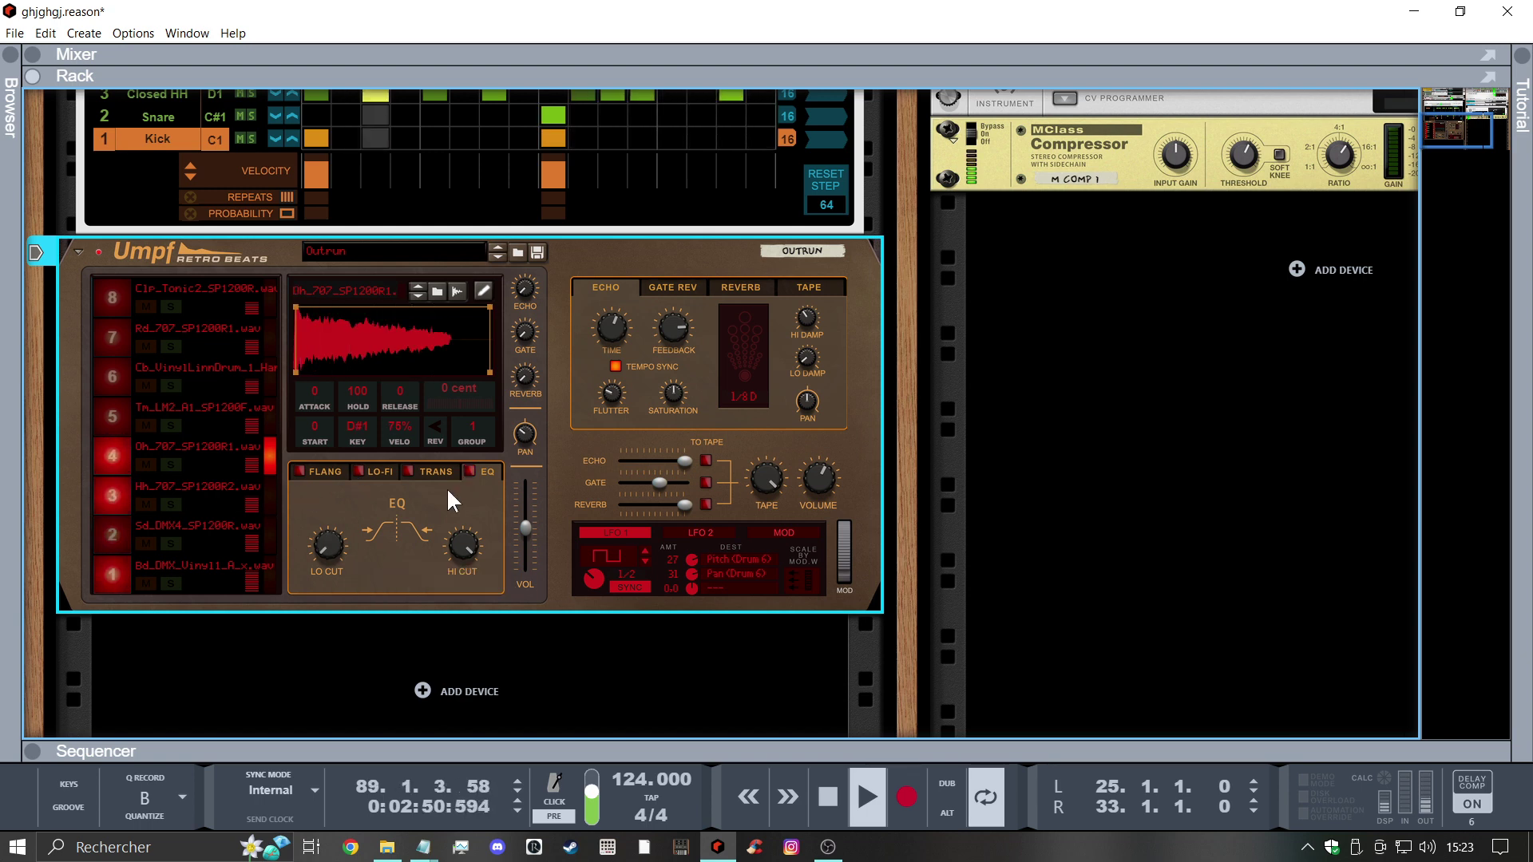
pyautogui.moveTo(316, 492); pyautogui.dragTo(425, 463)
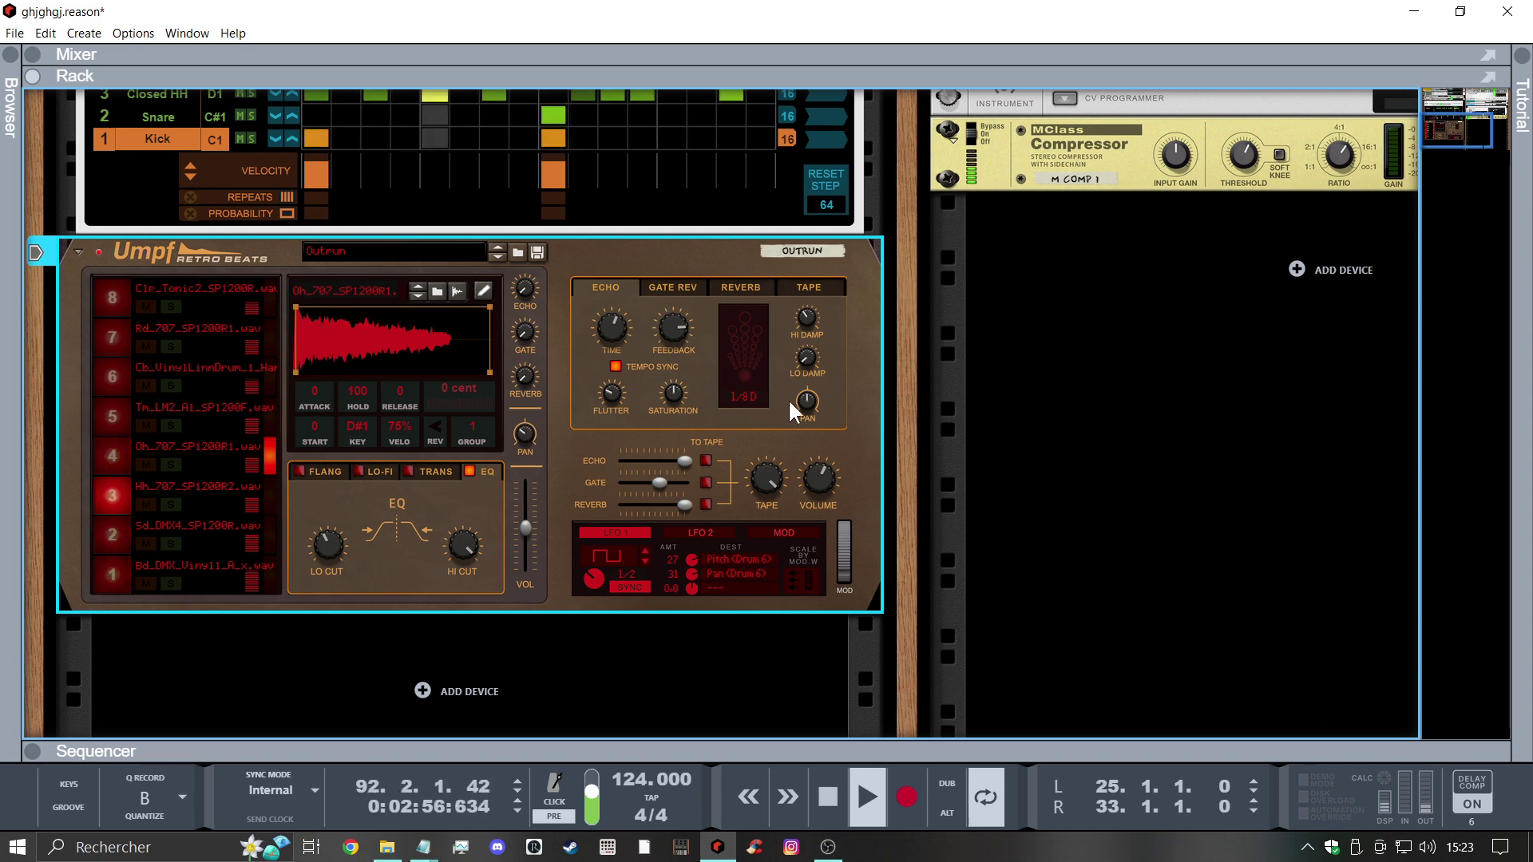
pyautogui.scroll(5, 798, 386)
pyautogui.scroll(3, 798, 385)
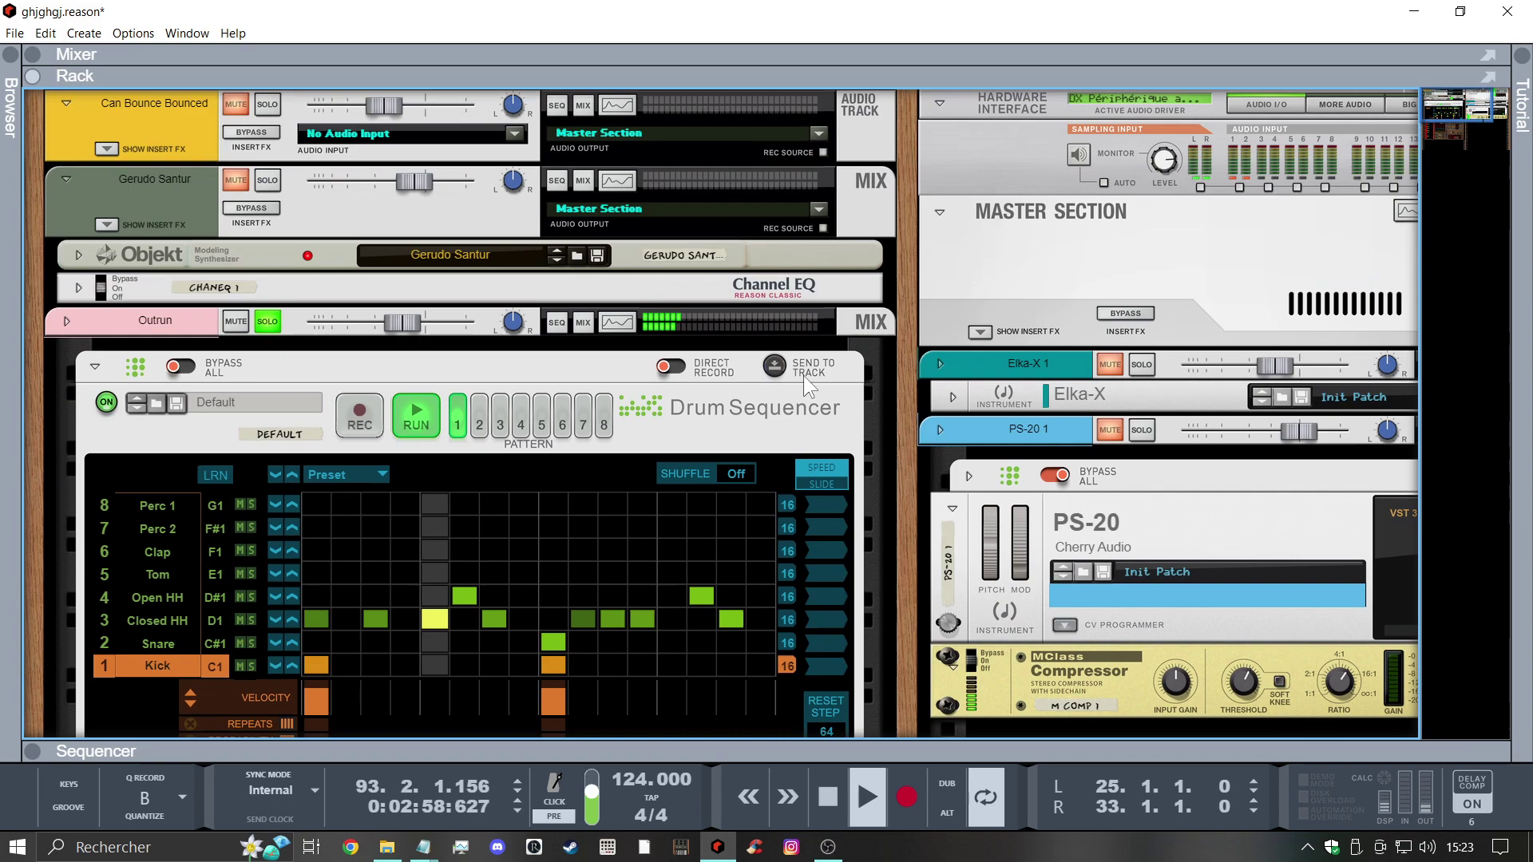
# Solo the Gerudo Santur, Outrun and PS-20 1 channels together
pyautogui.click(267, 323)
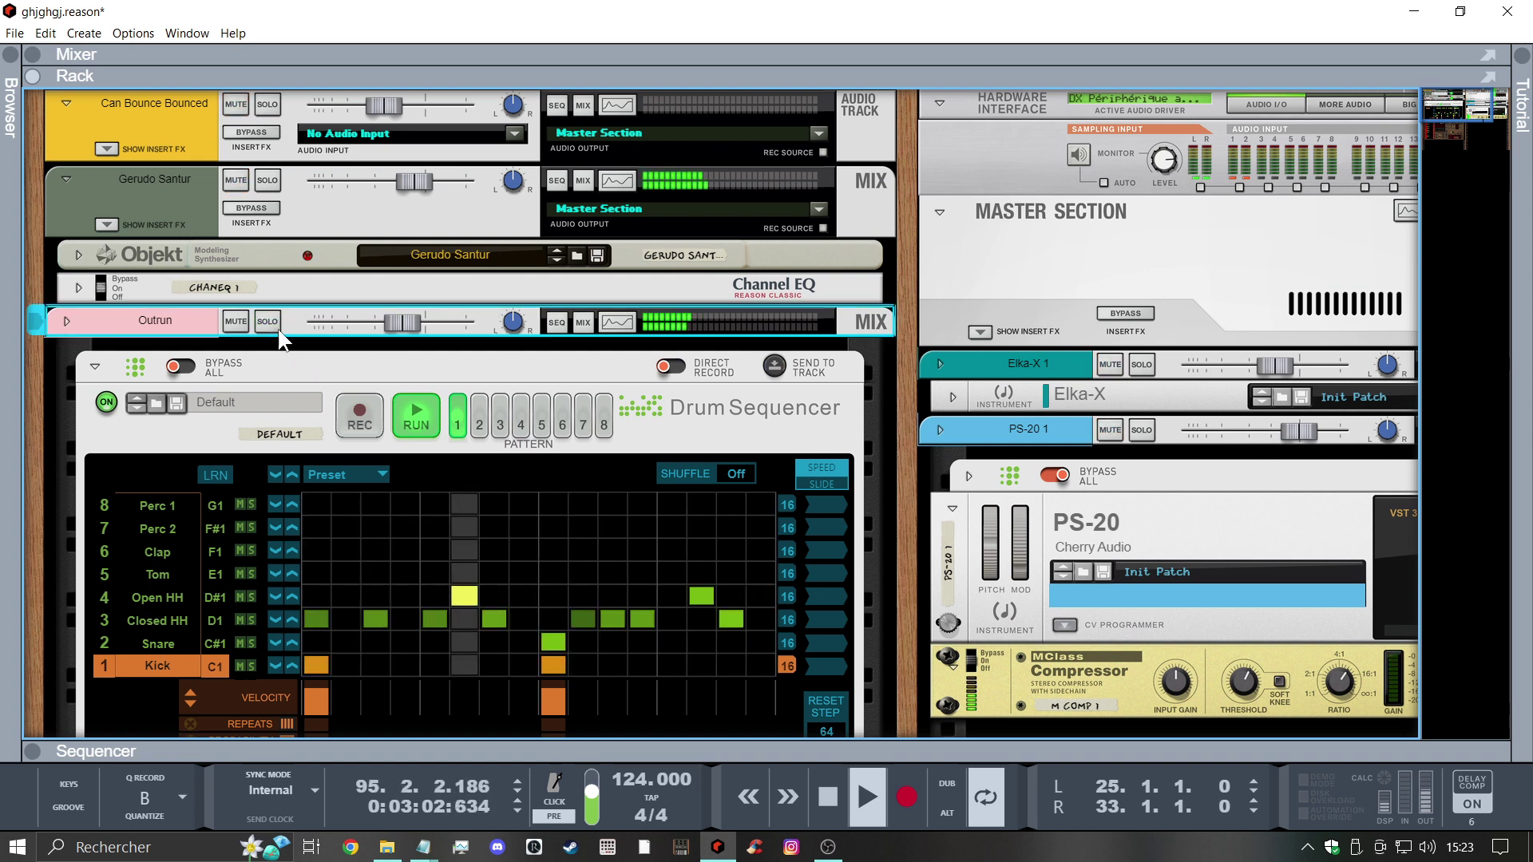
pyautogui.click(267, 181)
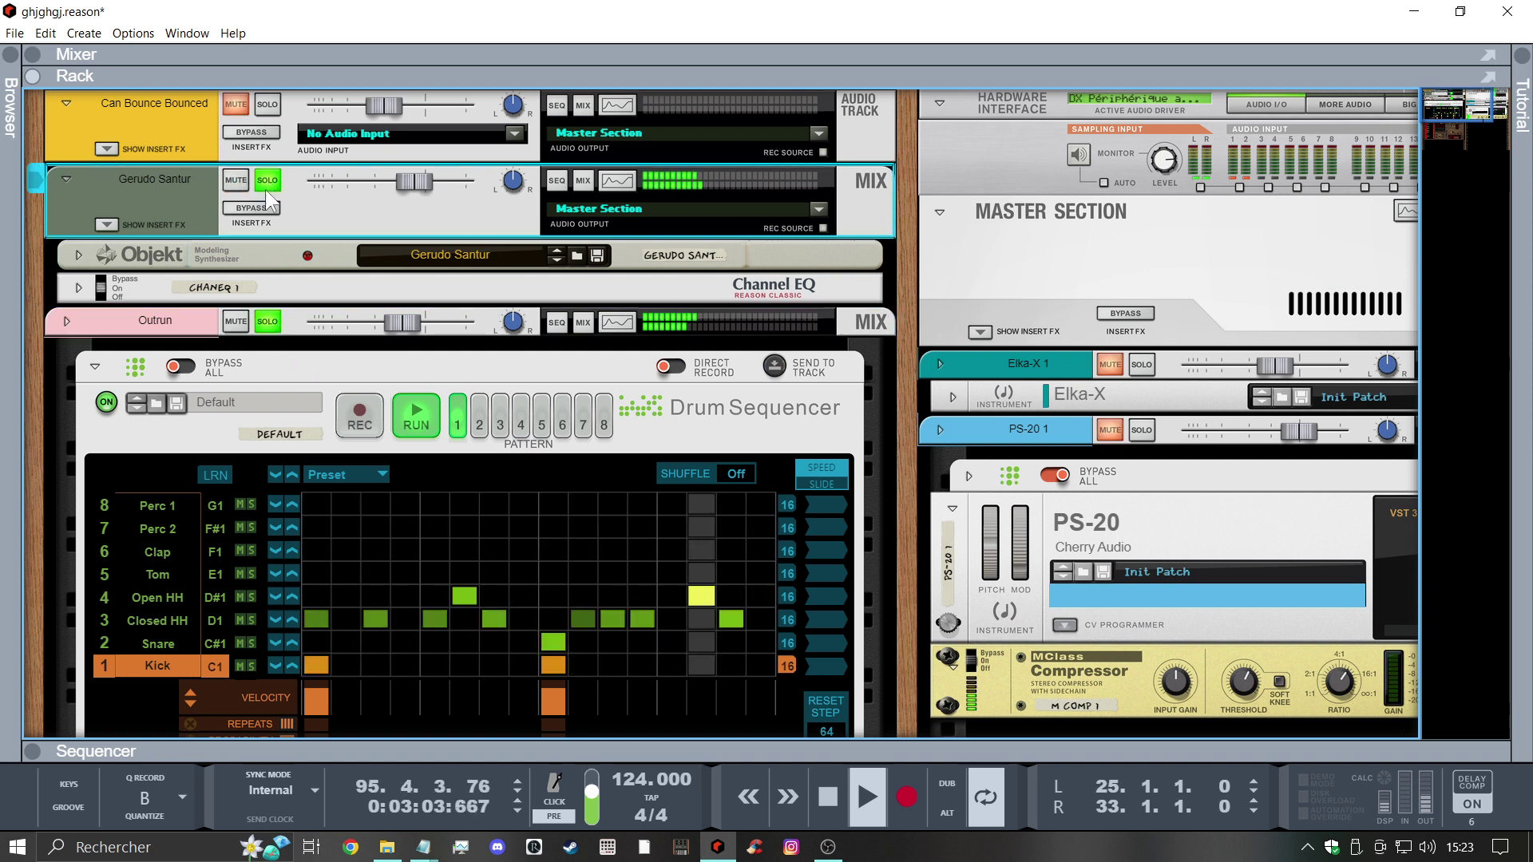
pyautogui.click(275, 104)
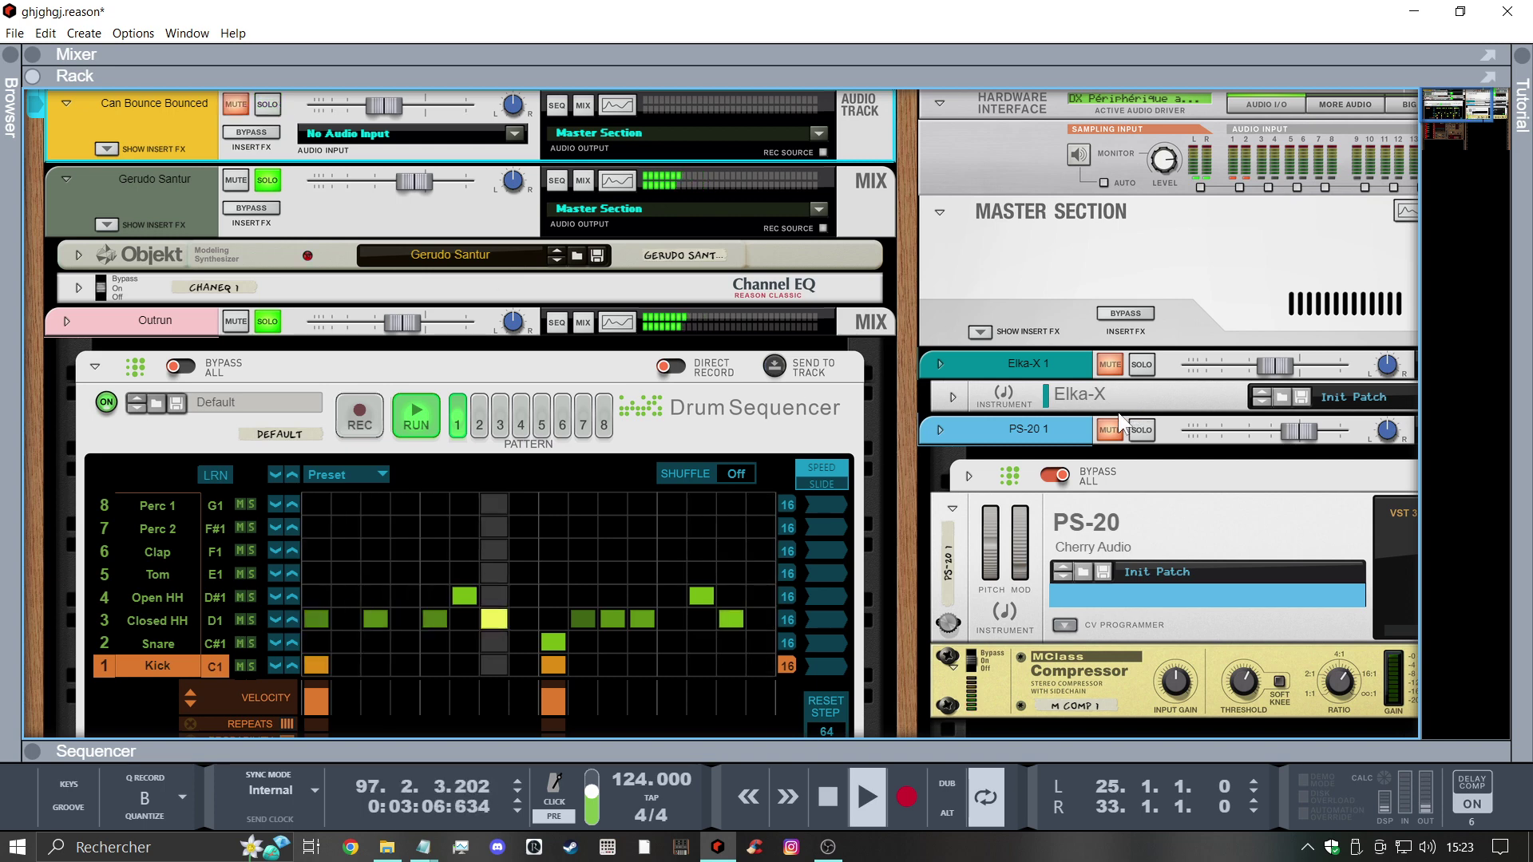
pyautogui.click(1142, 429)
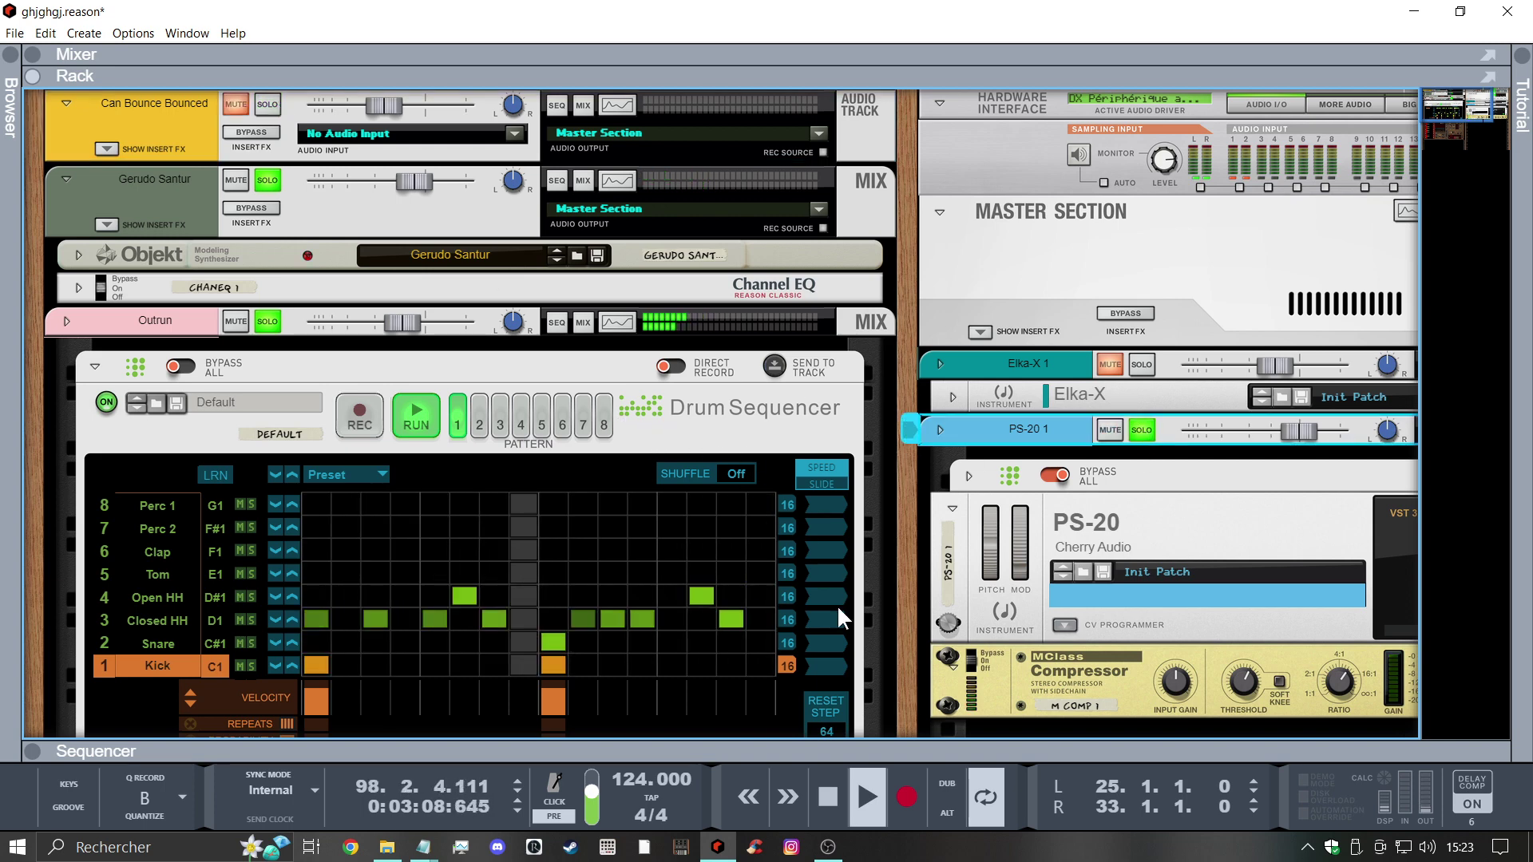
# Set the loop to the first Elka-X 1 clip at bar 41 and play it from the sequencer
pyautogui.press('F7')
pyautogui.rightClick(917, 578)
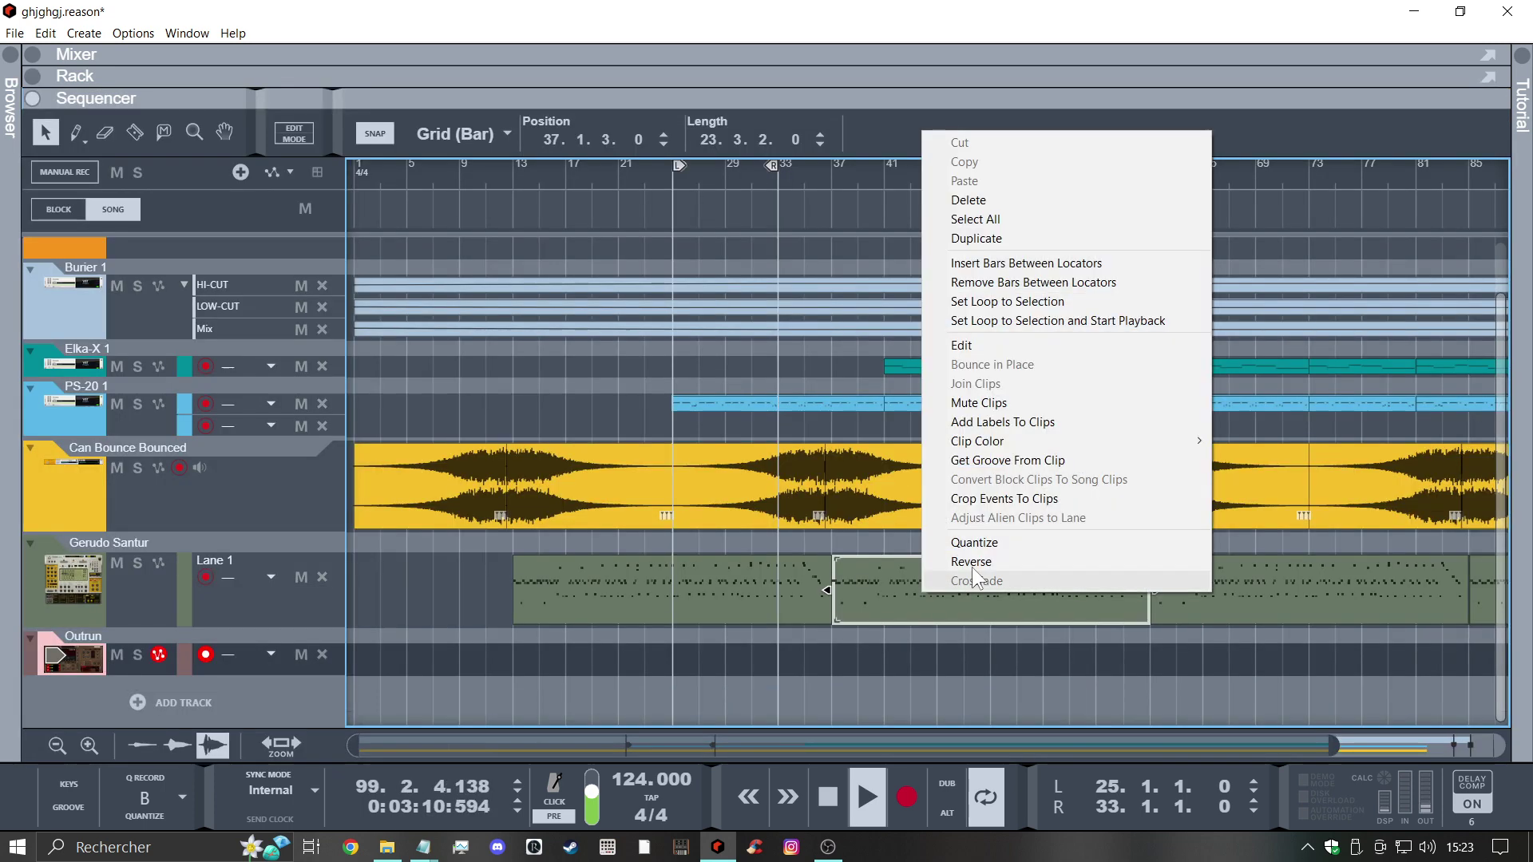
pyautogui.click(1051, 316)
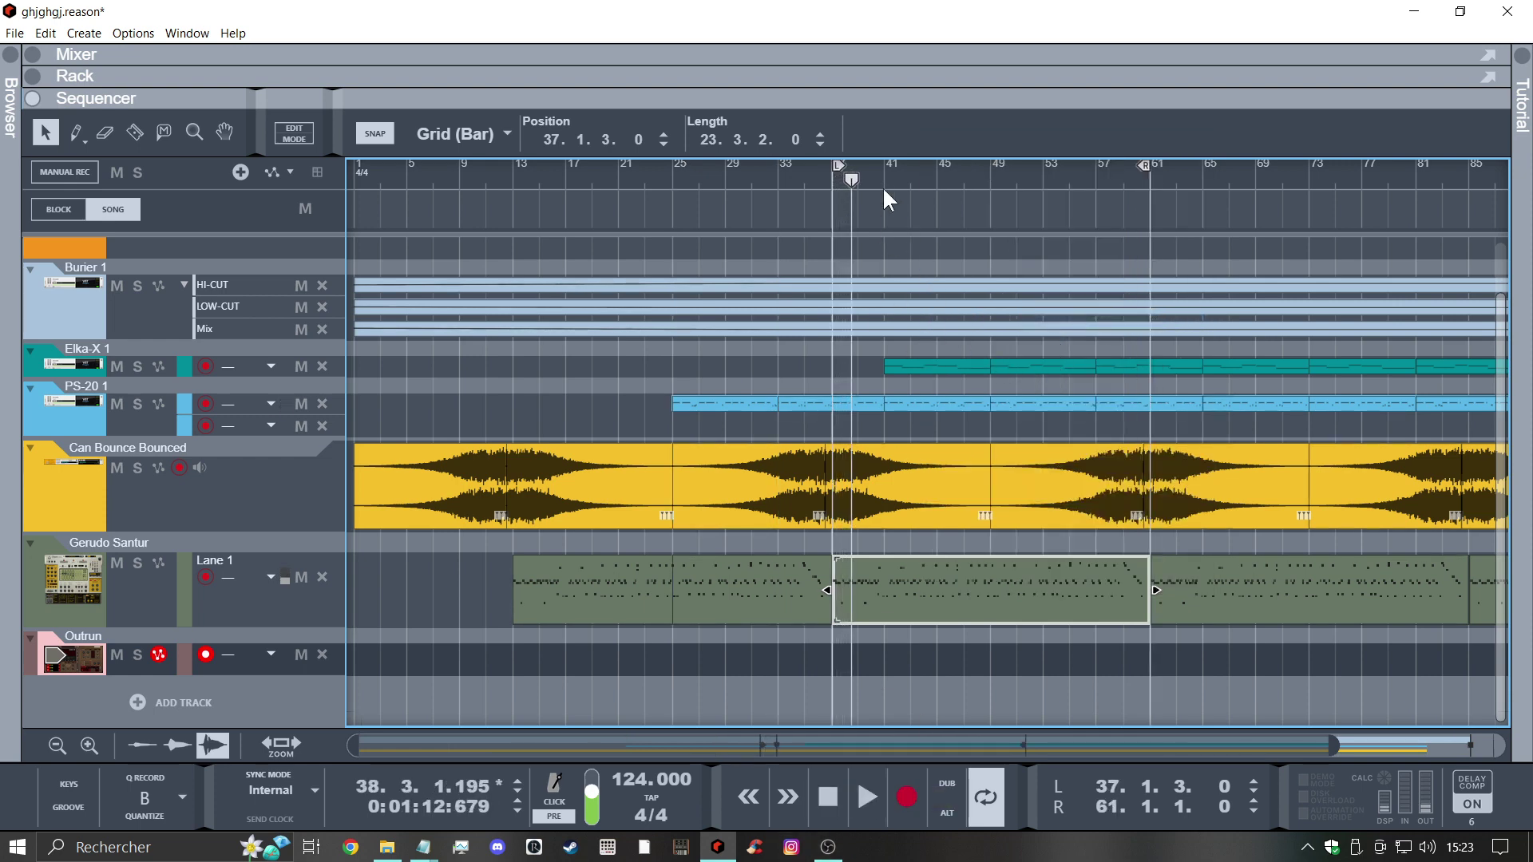
pyautogui.rightClick(942, 364)
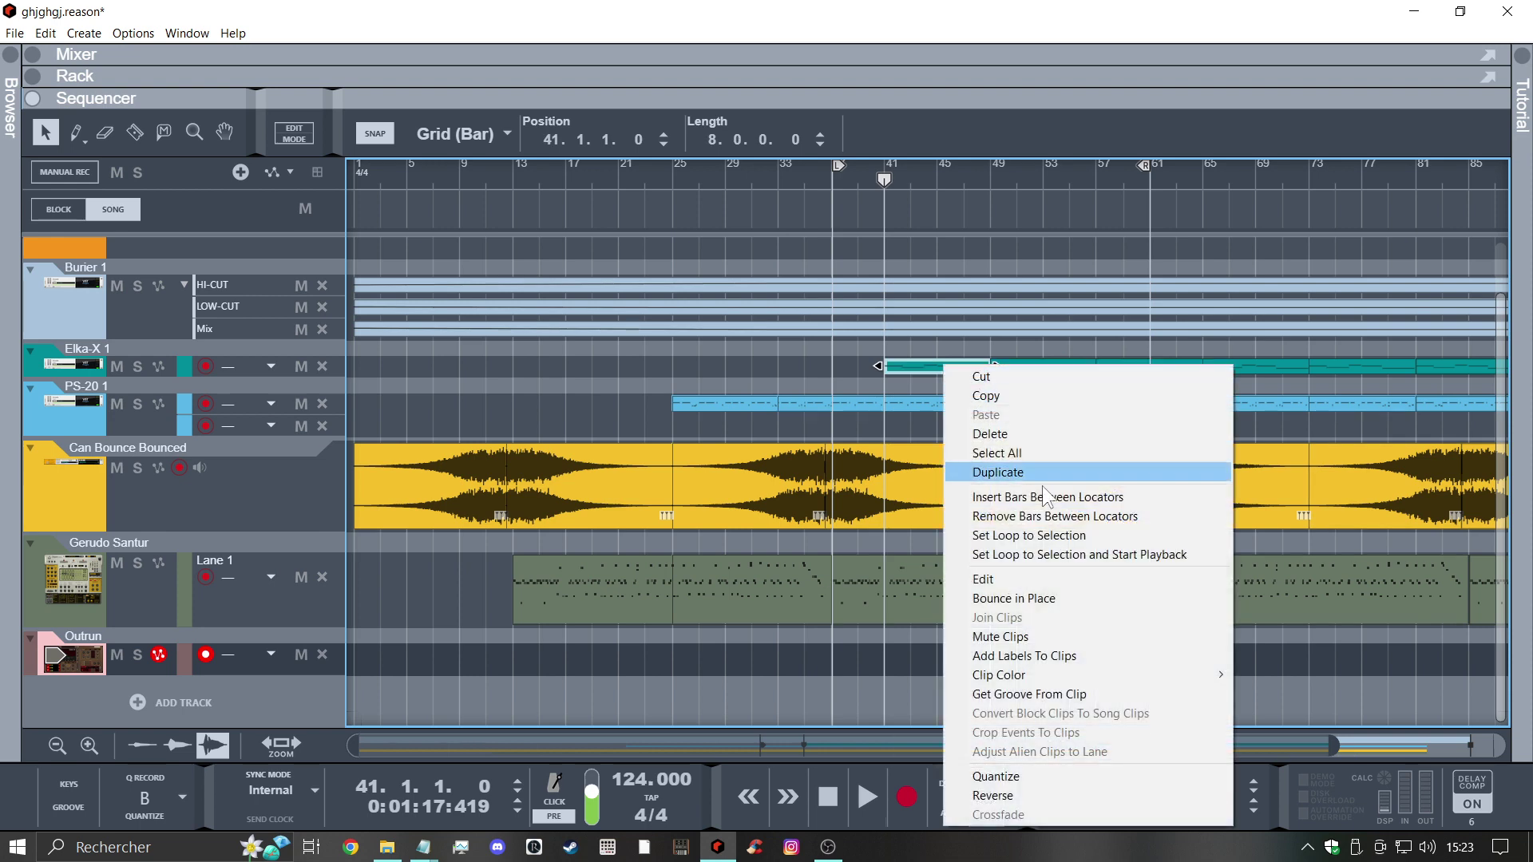
pyautogui.click(966, 554)
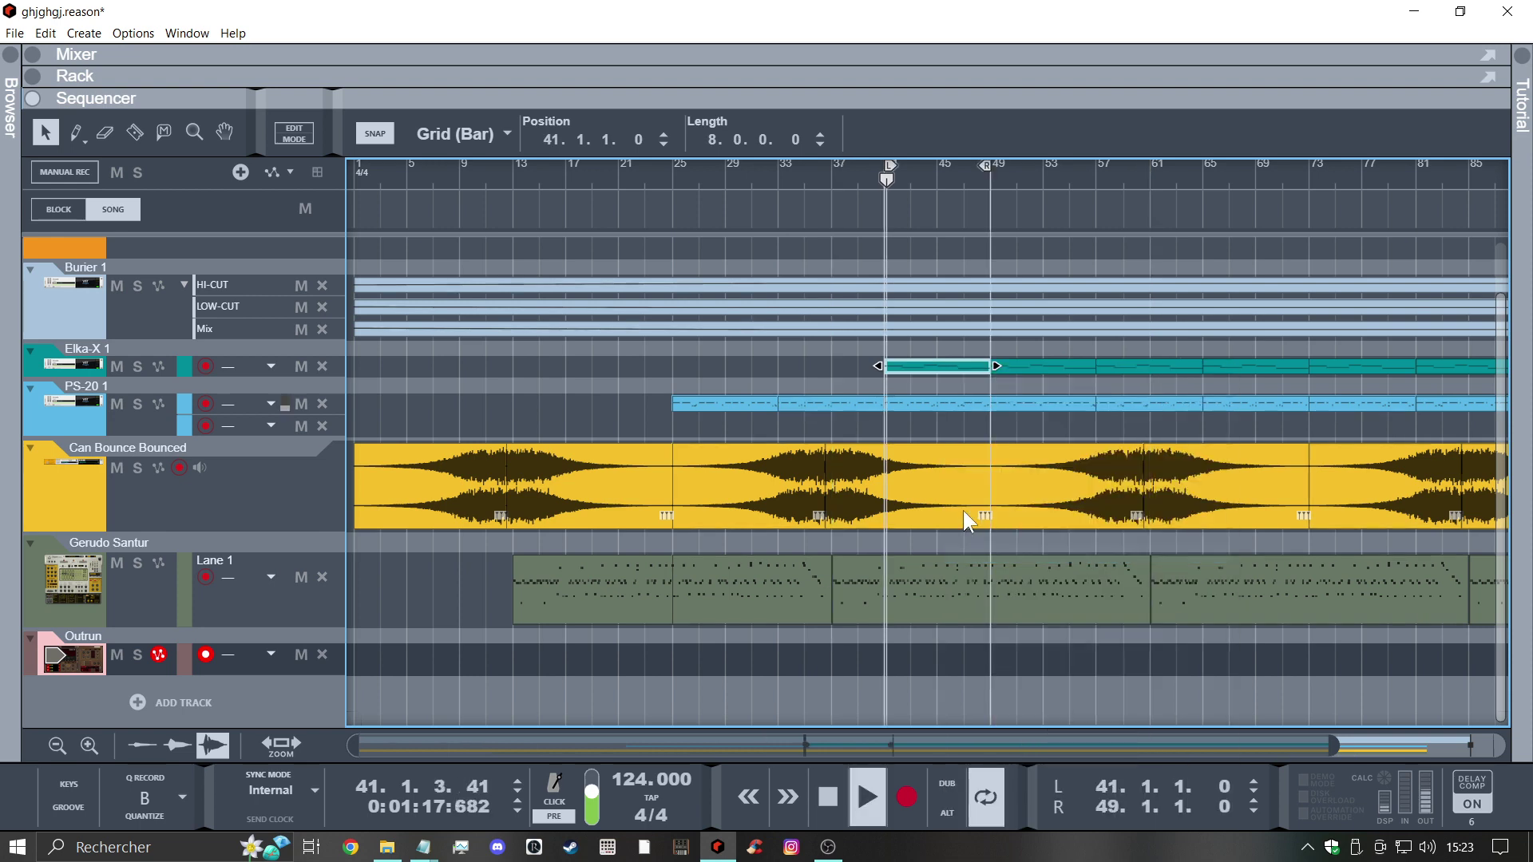
# Add Elka-X 1 to the soloed rack channels and check its level and Spectrum EQ curve
pyautogui.click(33, 75)
pyautogui.moveTo(397, 435); pyautogui.dragTo(397, 750)
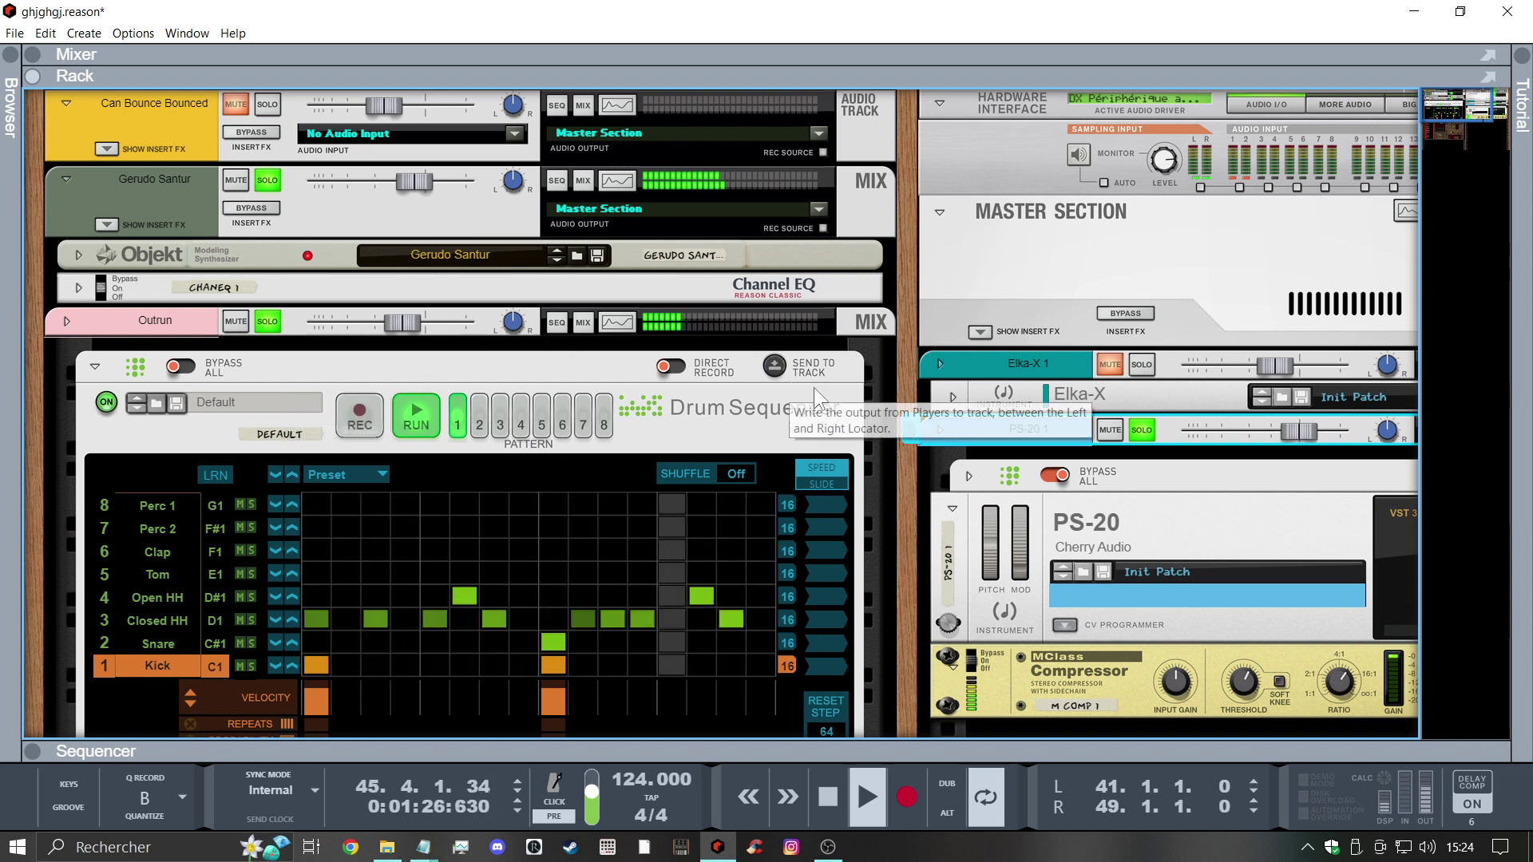
pyautogui.scroll(-4, 508, 263)
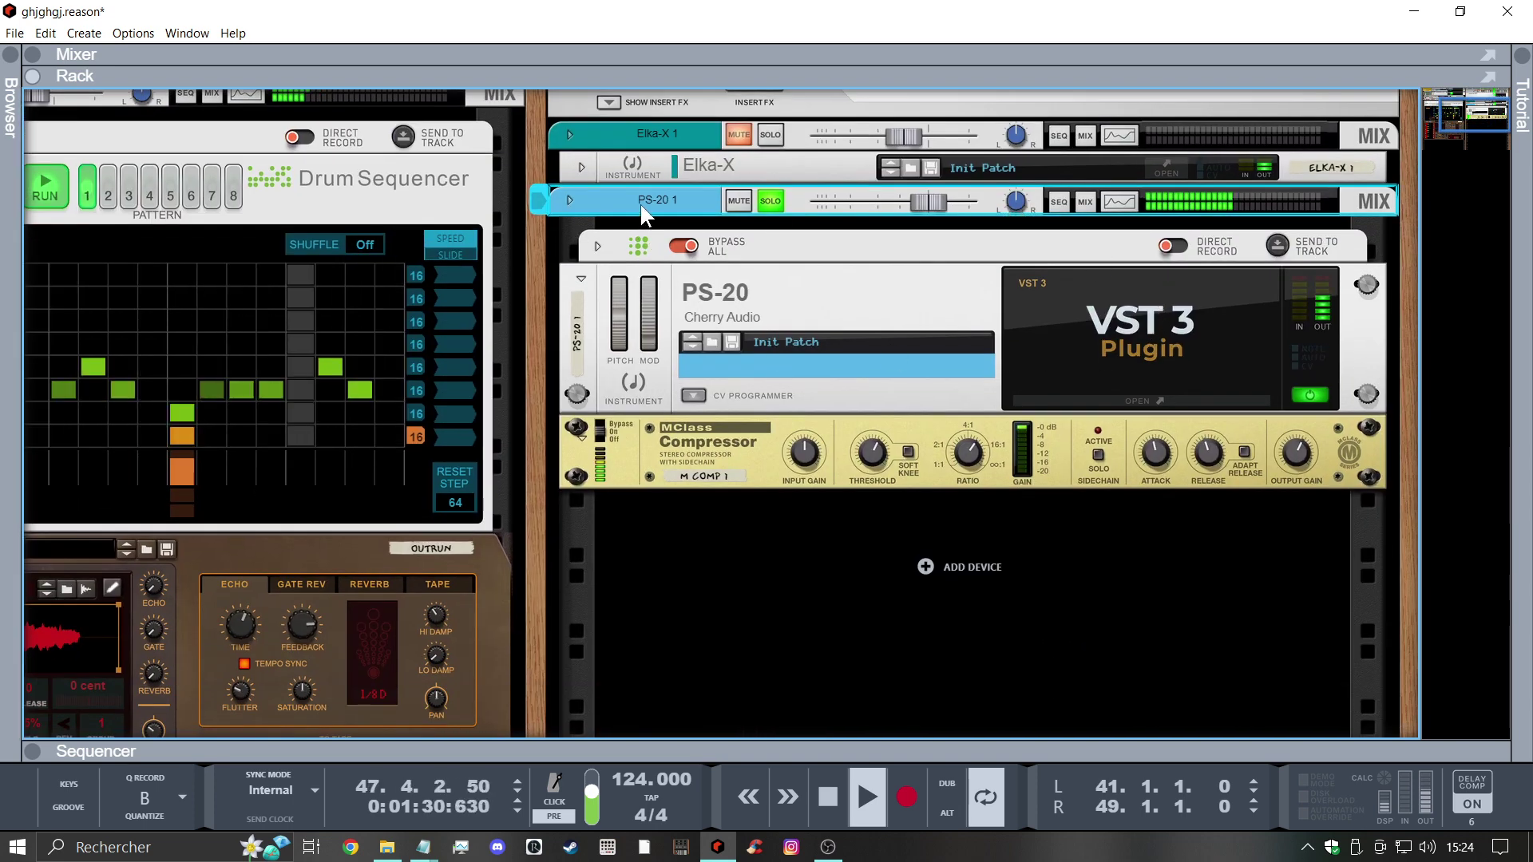
pyautogui.click(771, 132)
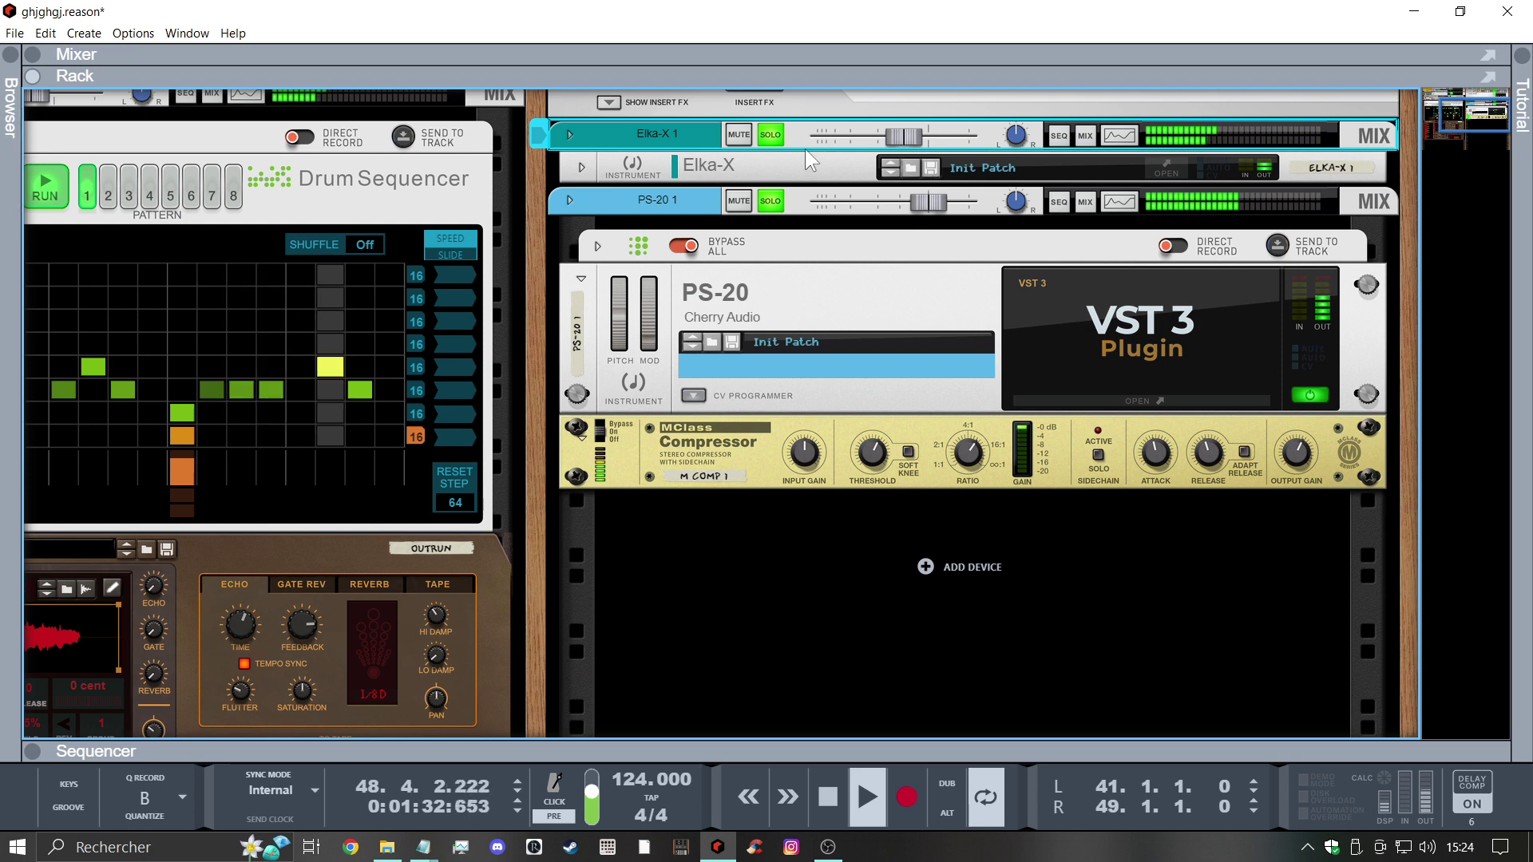
pyautogui.moveTo(907, 134)
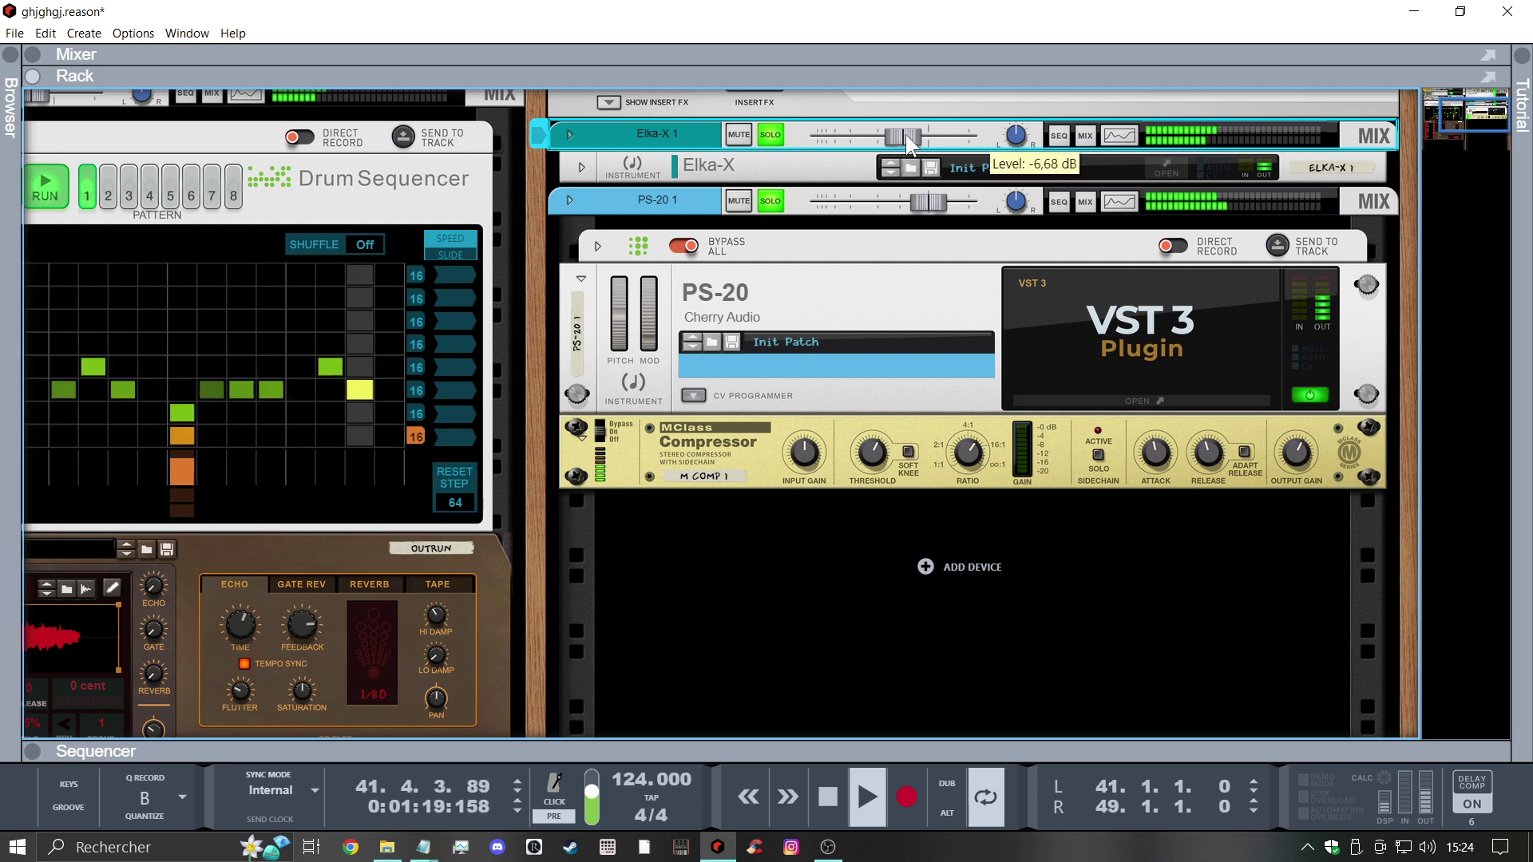
pyautogui.click(1119, 135)
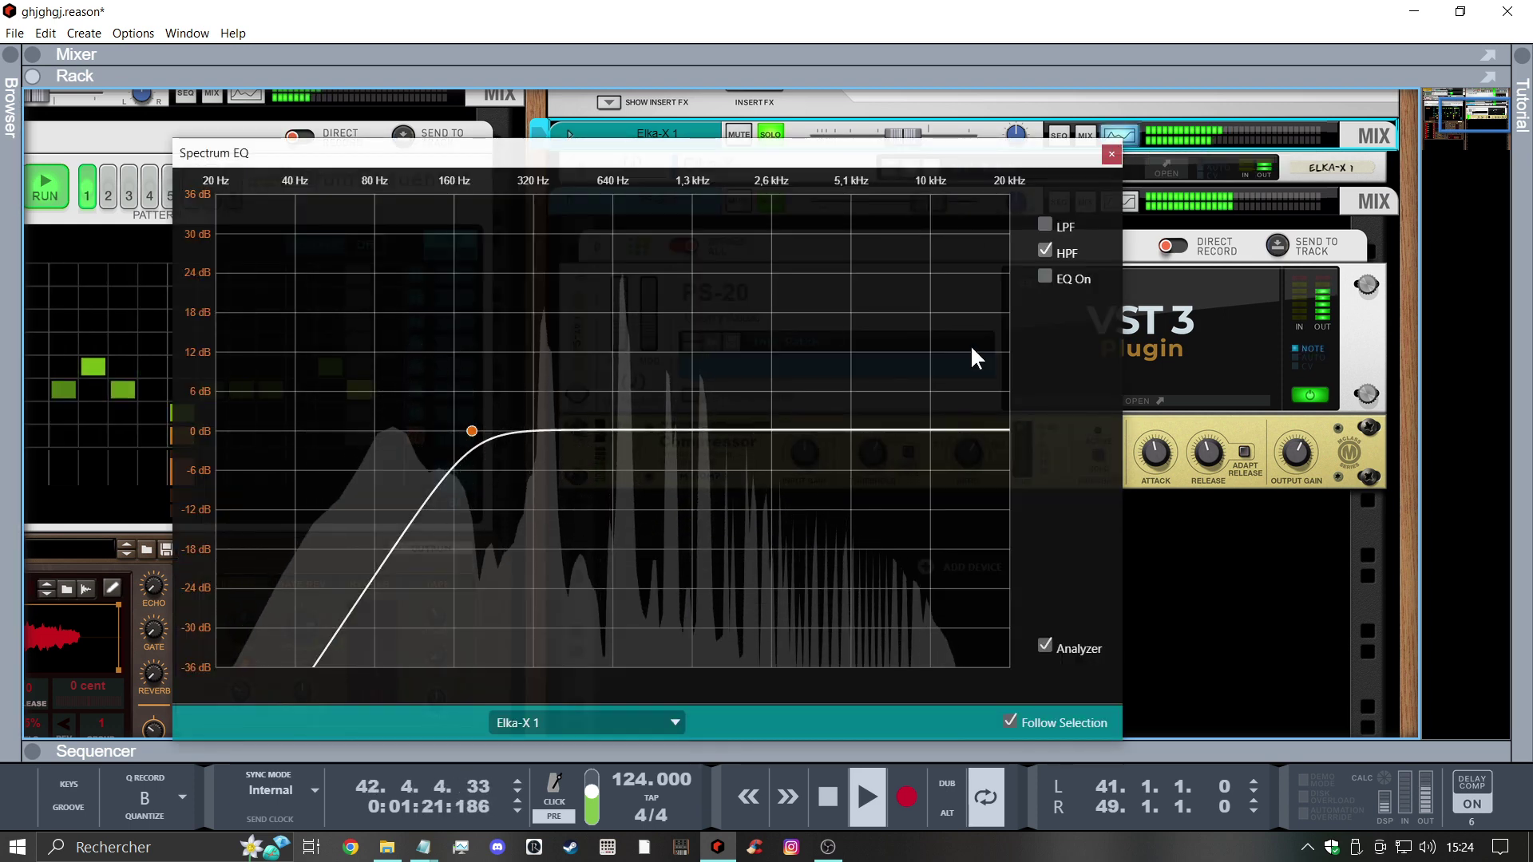
pyautogui.click(1111, 155)
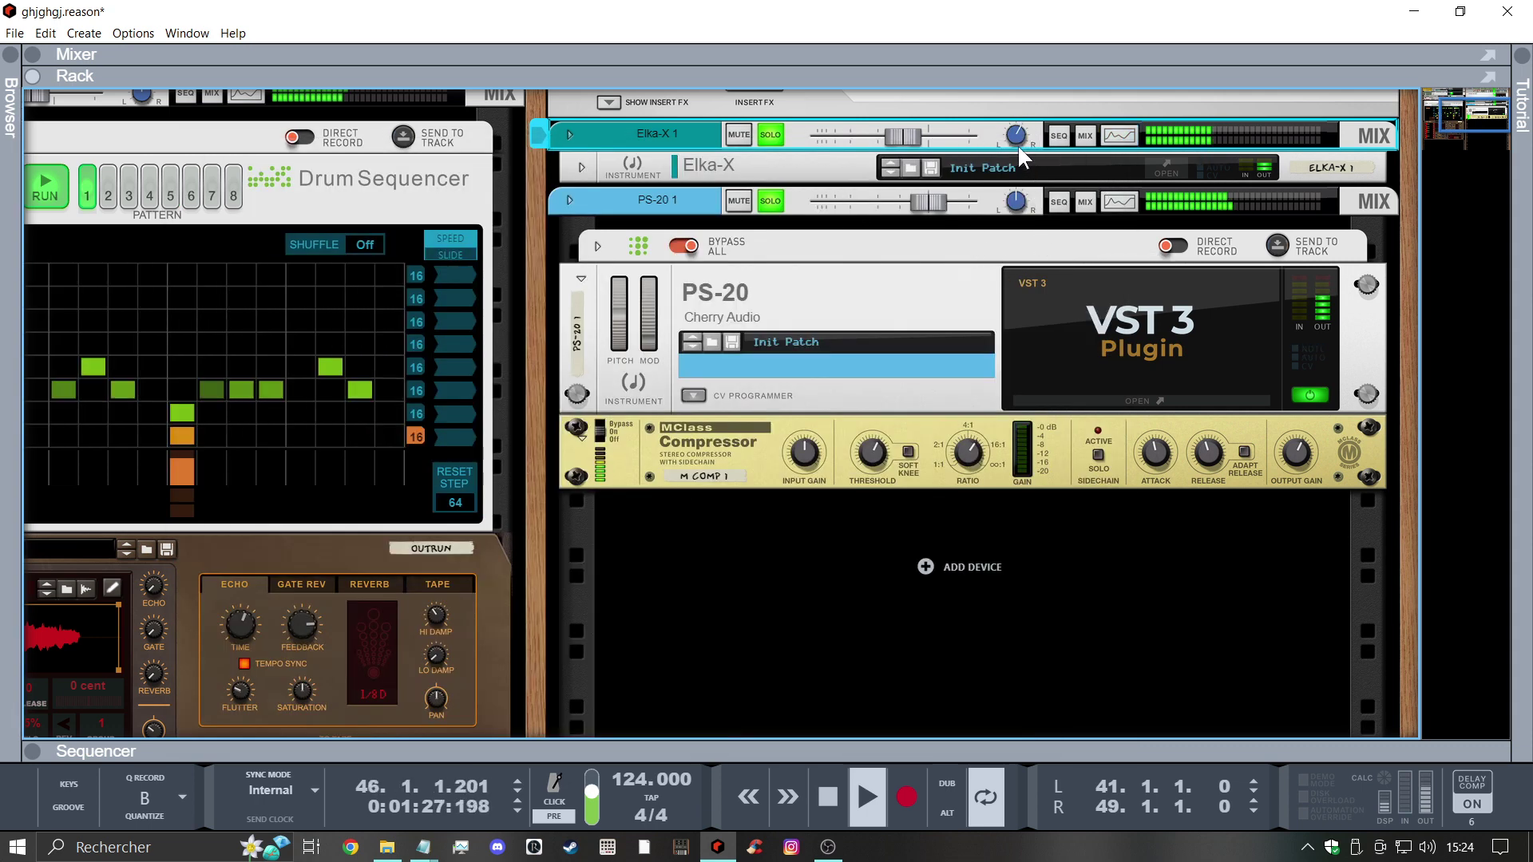
pyautogui.moveTo(1017, 142)
# Turn off all solos in the mixer and raise the Can Bounce Bounced fader to about -4 dB
pyautogui.scroll(5, 1005, 272)
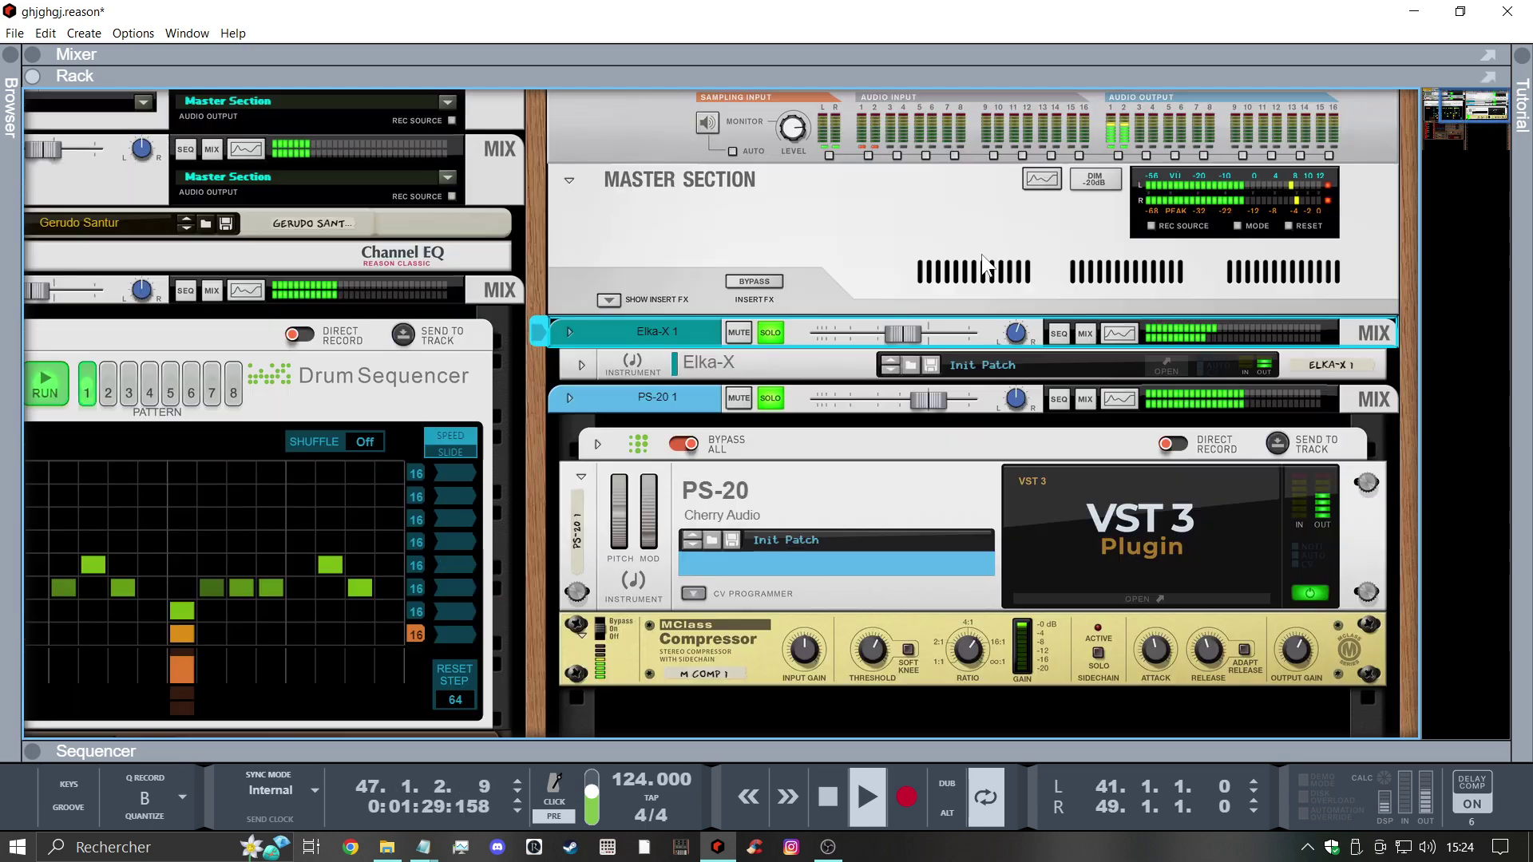
pyautogui.press('F5')
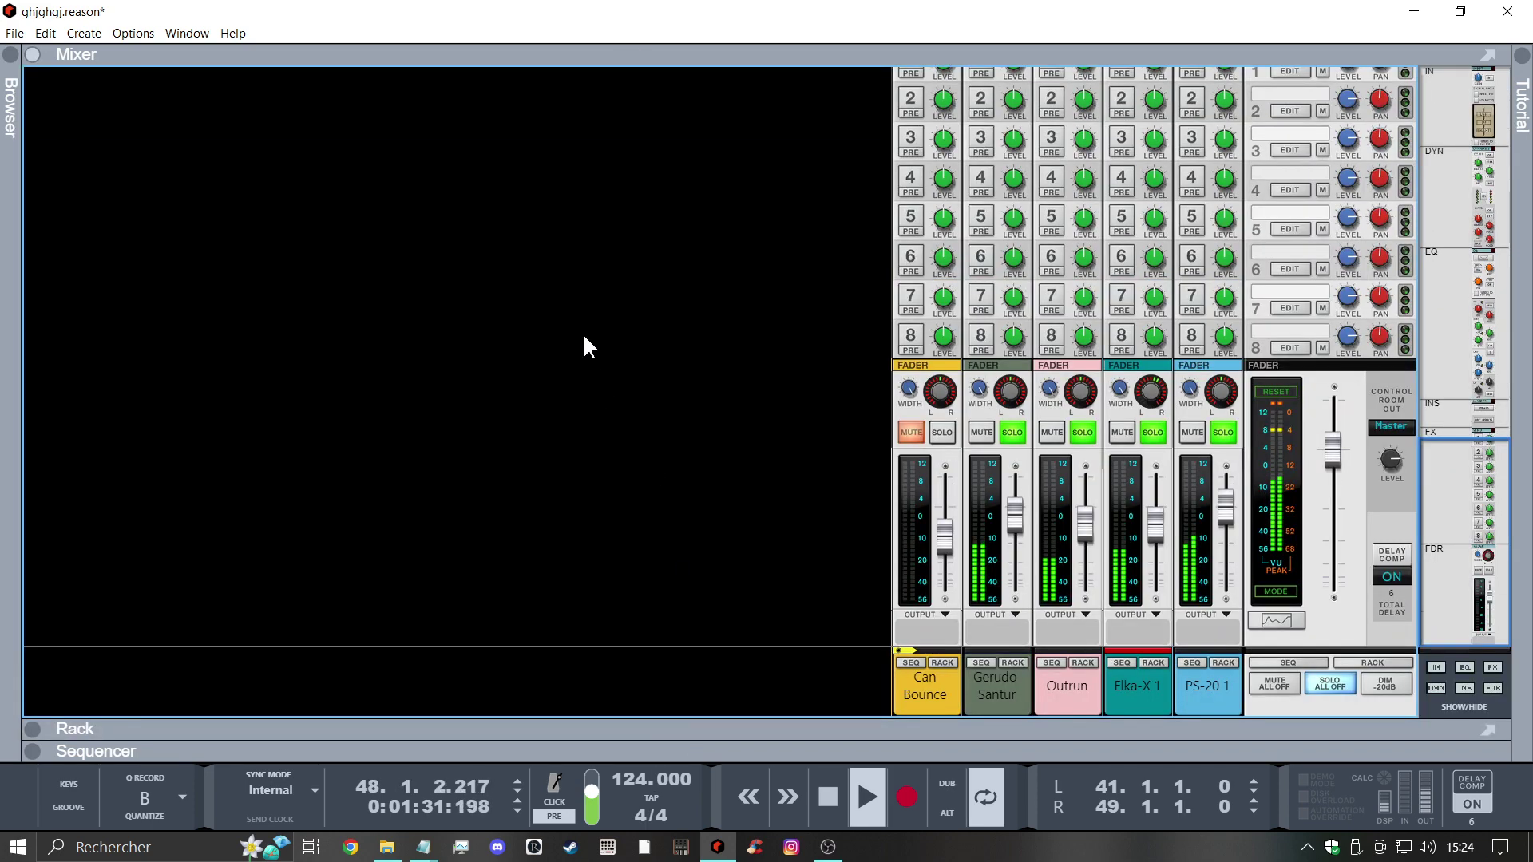
pyautogui.click(1277, 621)
pyautogui.click(1333, 682)
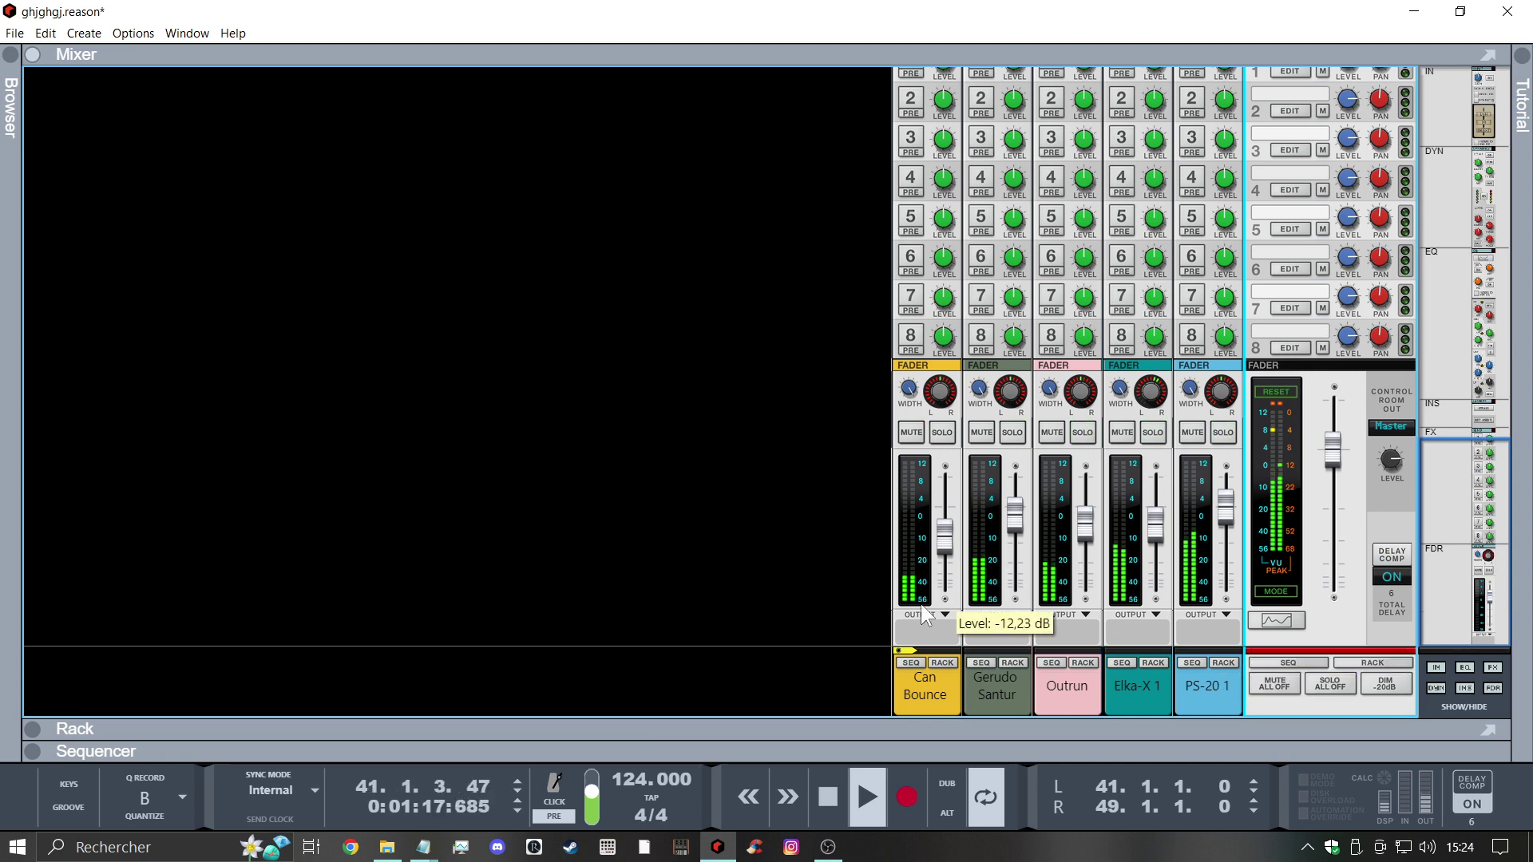
pyautogui.moveTo(948, 549); pyautogui.dragTo(947, 532)
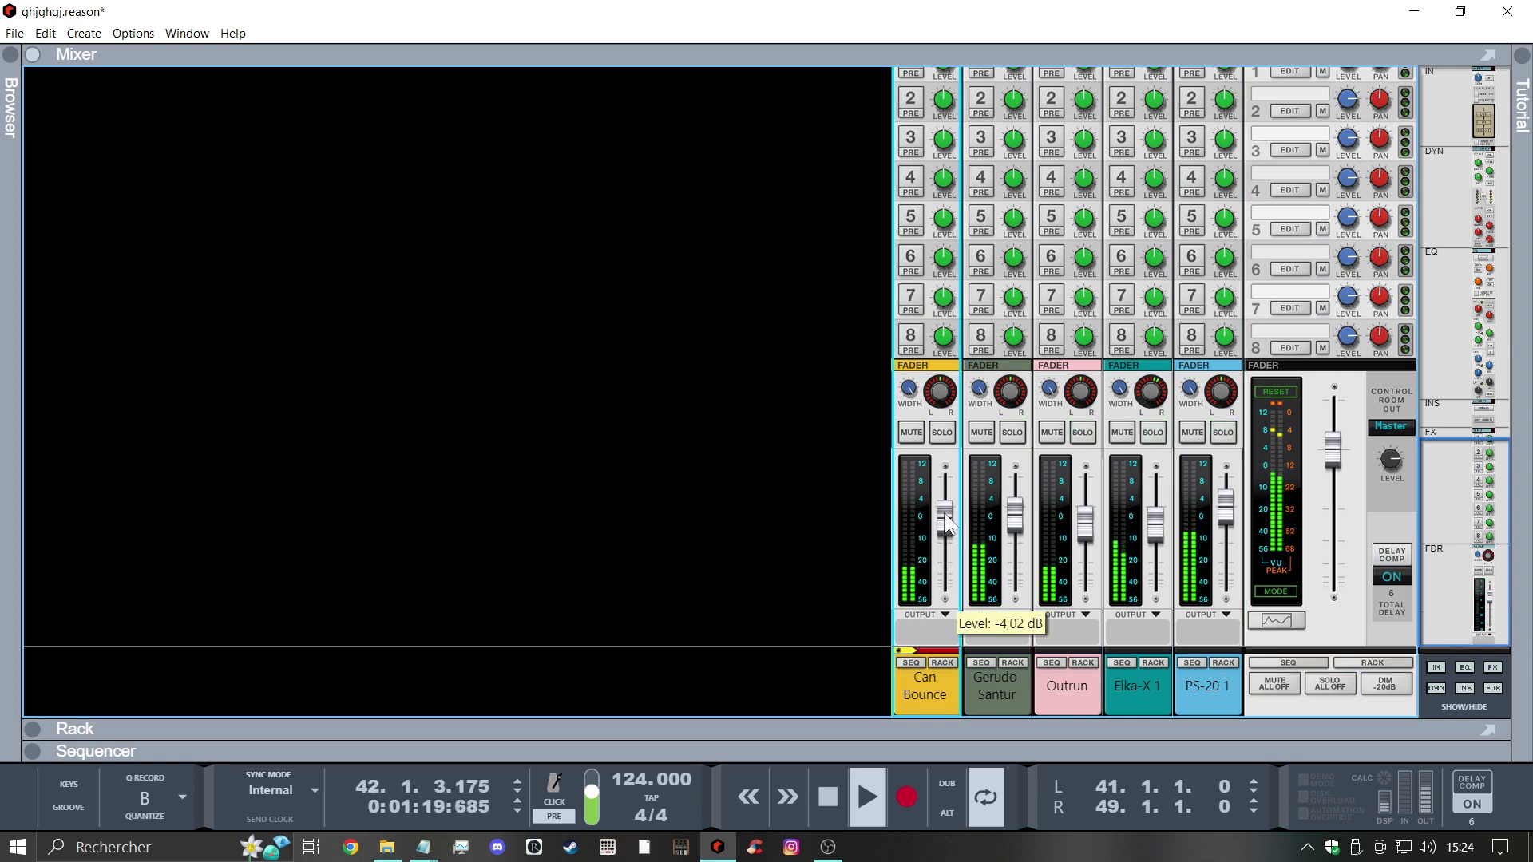
# Enable the high-pass filter on Can Bounce Bounced, bring its cutoff down into the low bass, and raise the channel level to about -0.5 dB
pyautogui.scroll(10, 983, 473)
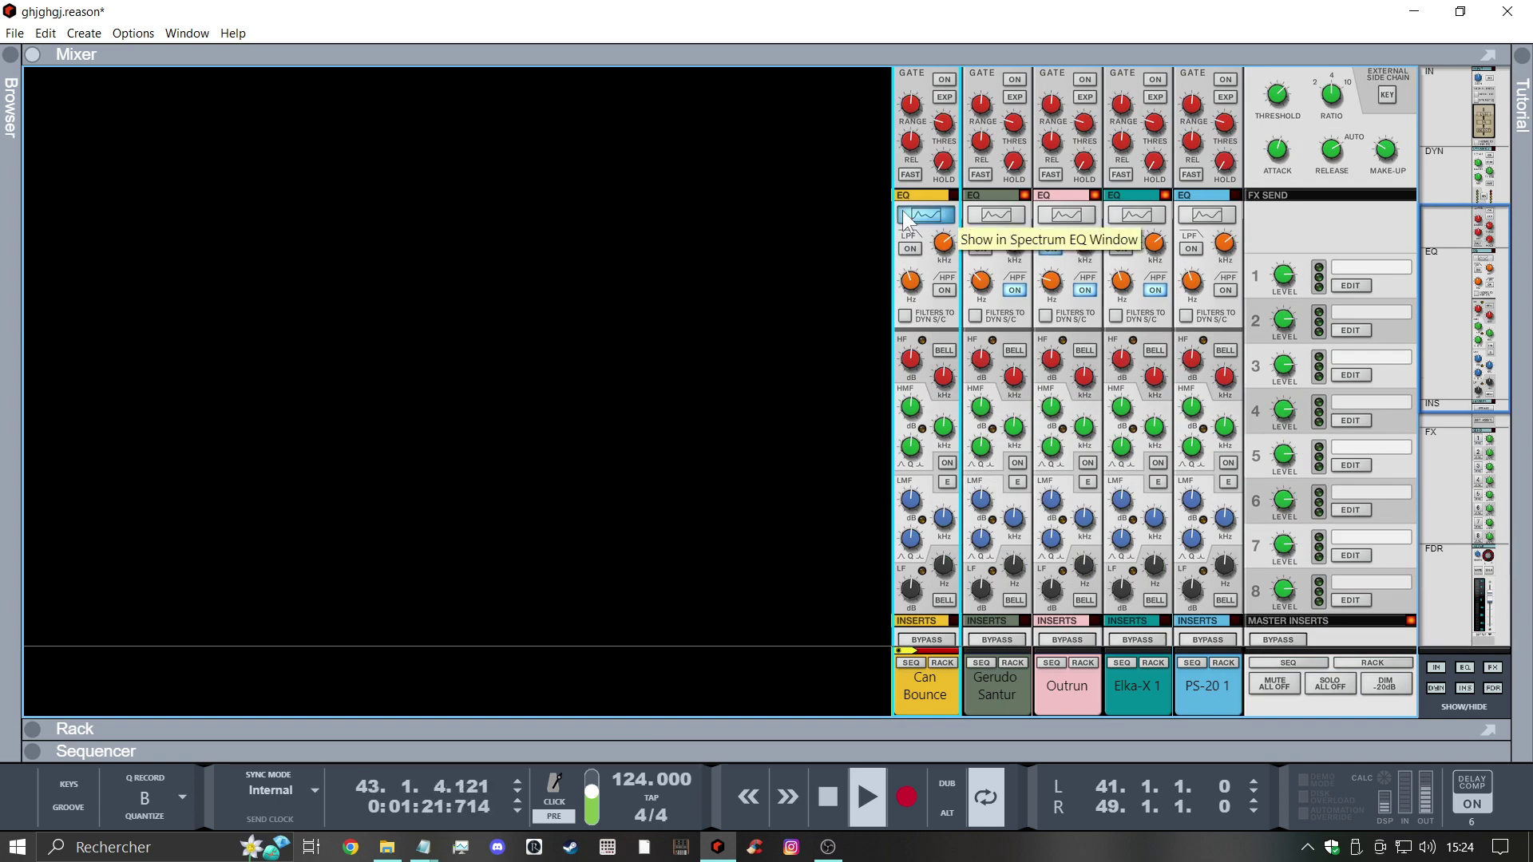
pyautogui.click(943, 214)
pyautogui.click(1044, 252)
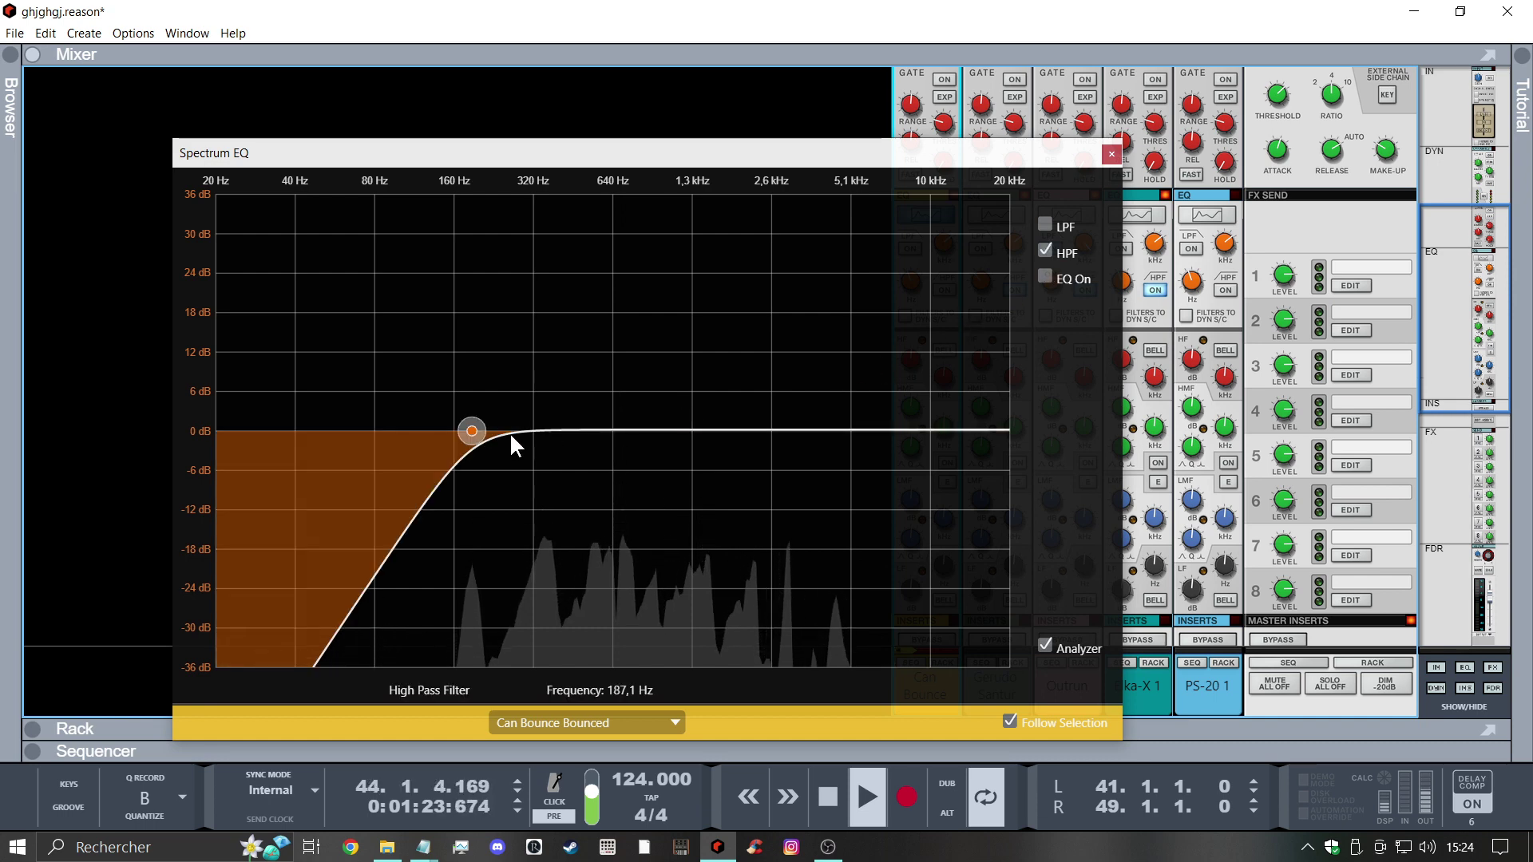
pyautogui.moveTo(469, 432); pyautogui.dragTo(511, 431)
pyautogui.click(1111, 154)
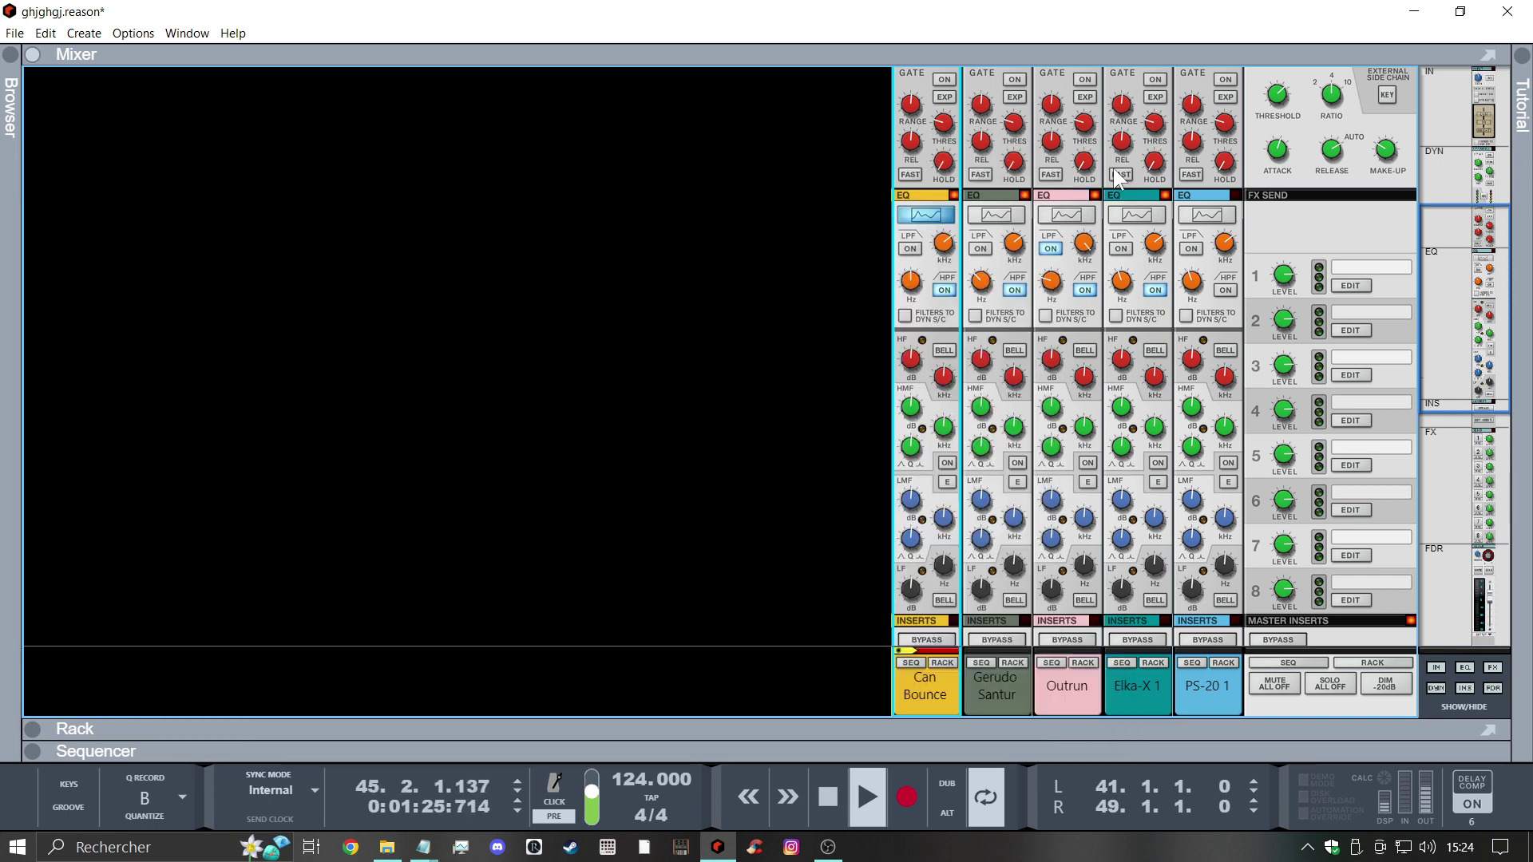
pyautogui.click(940, 214)
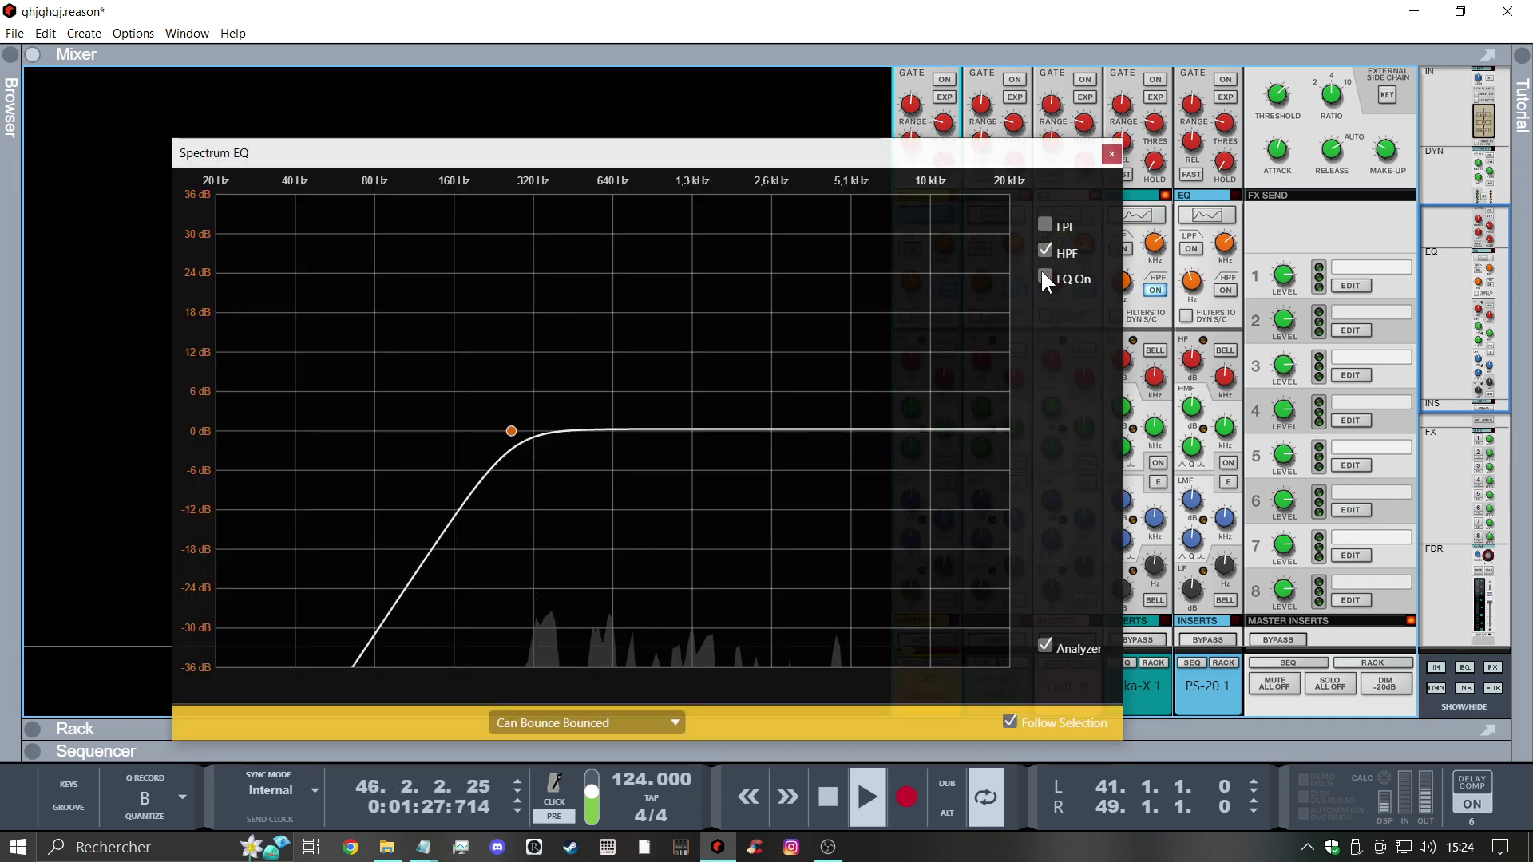
pyautogui.moveTo(511, 431); pyautogui.dragTo(285, 432)
pyautogui.click(1111, 154)
pyautogui.scroll(-10, 862, 630)
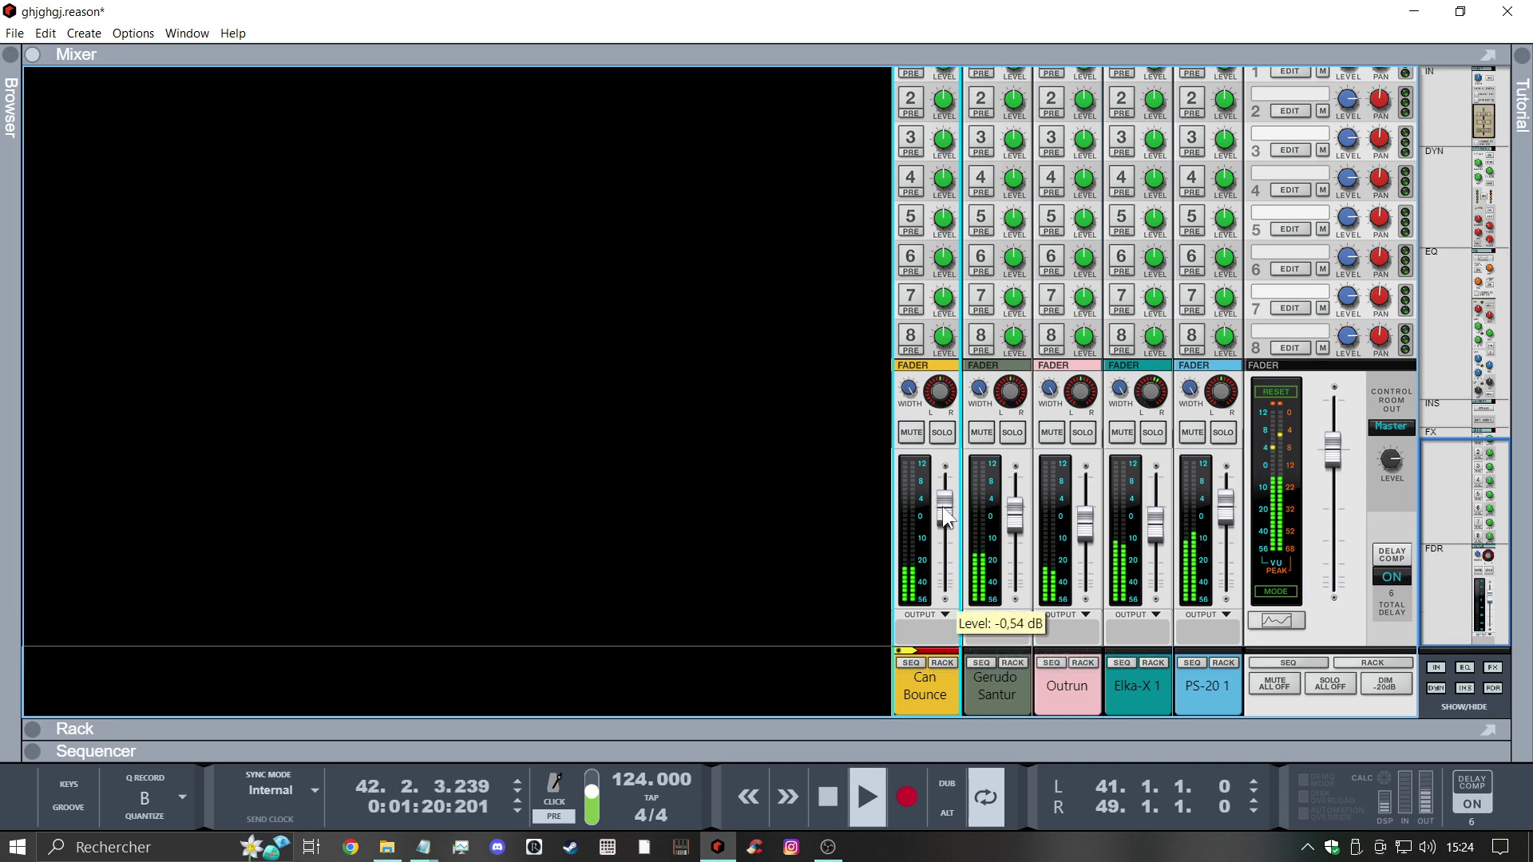
# Switch on the Can Bounce Bounced channel compressor and set its release to 206 ms
pyautogui.scroll(8, 994, 439)
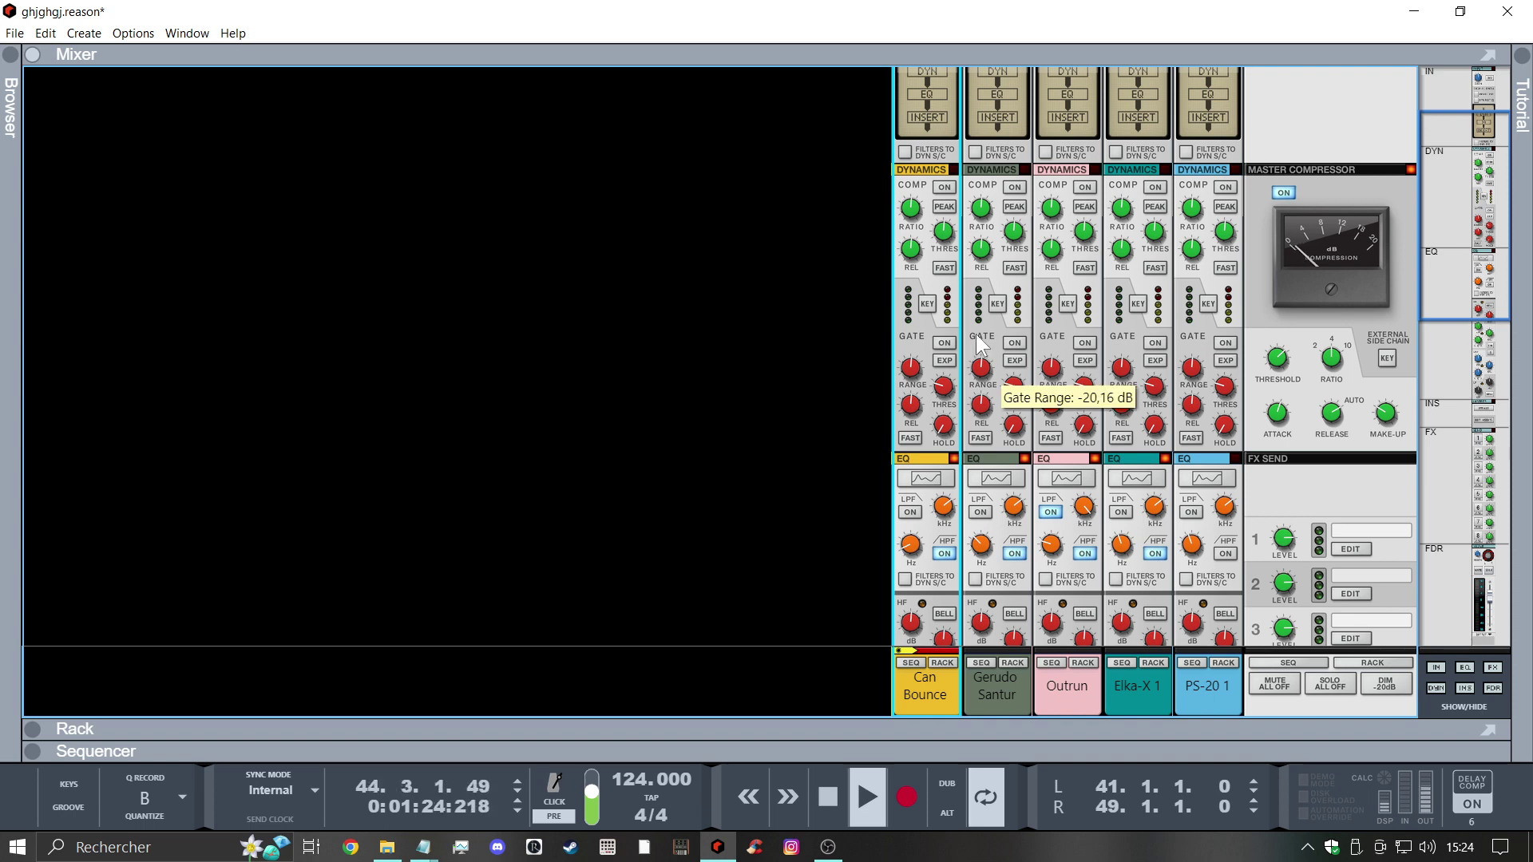
pyautogui.click(949, 188)
pyautogui.moveTo(916, 257); pyautogui.dragTo(928, 311)
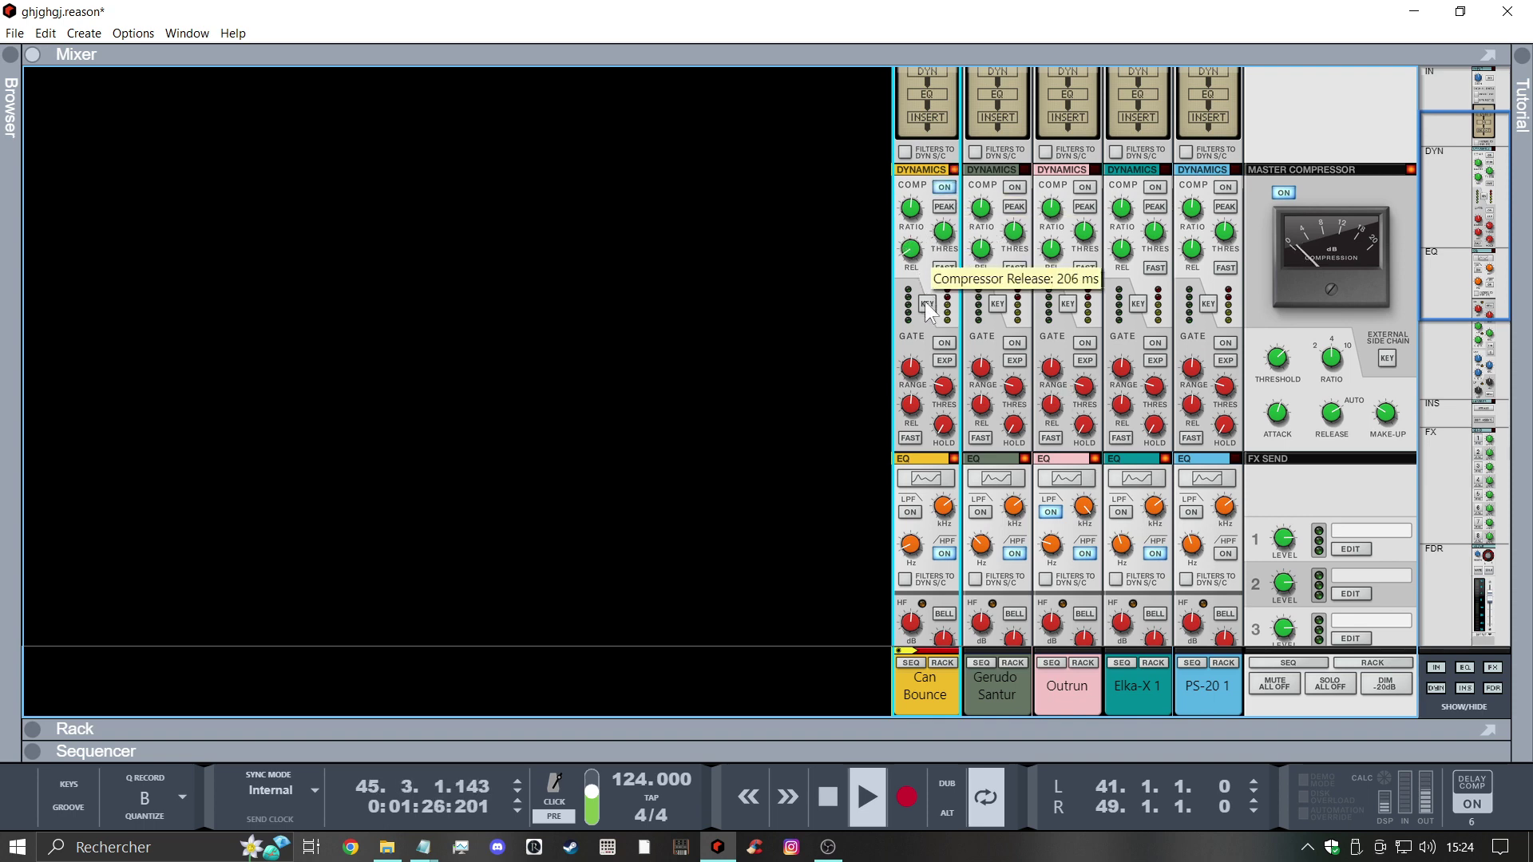
pyautogui.moveTo(954, 243)
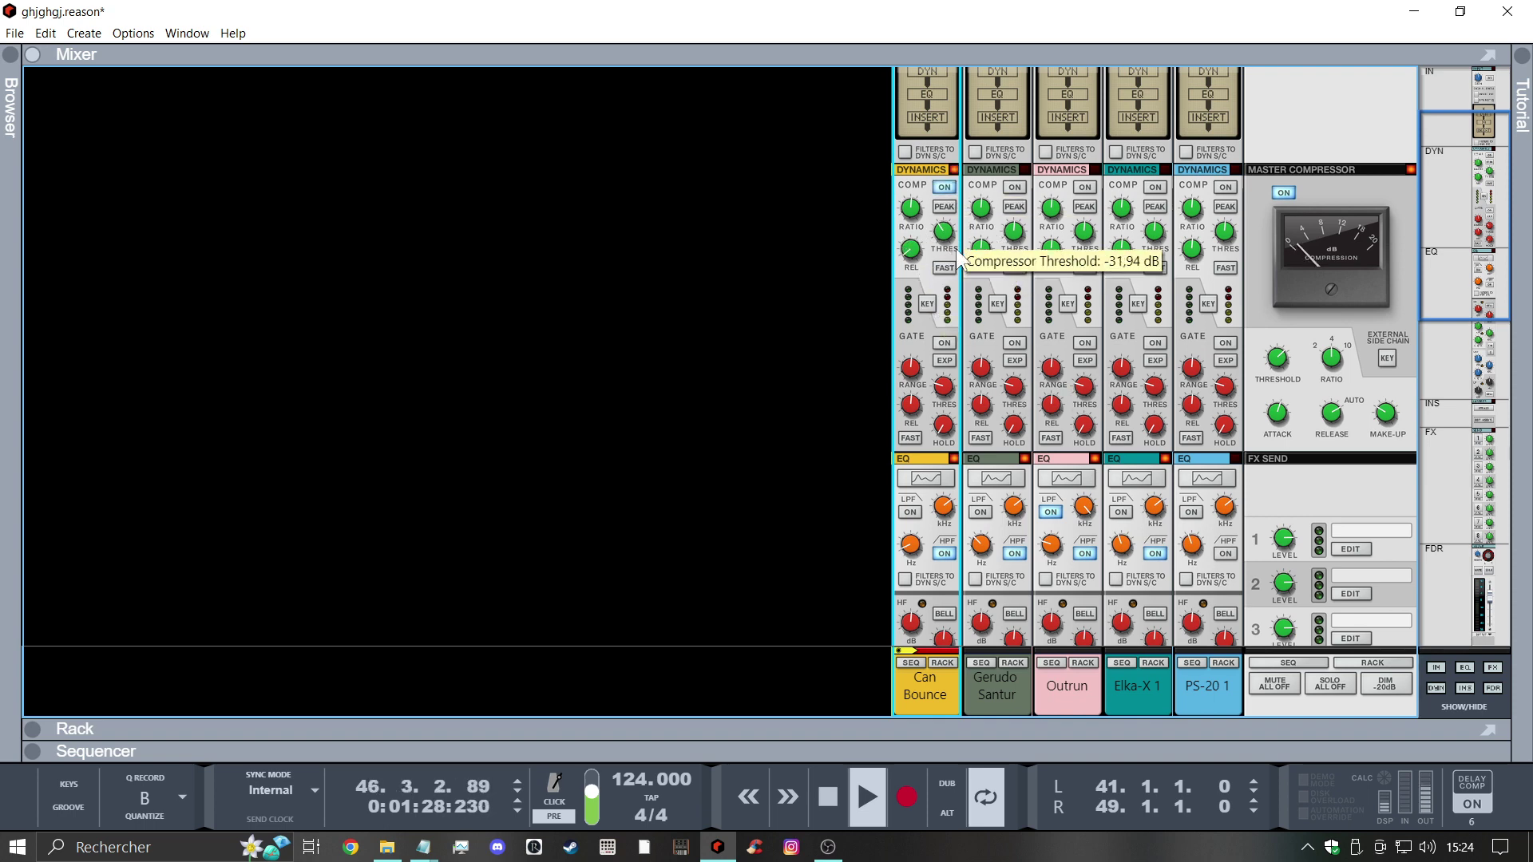
pyautogui.scroll(-10, 978, 317)
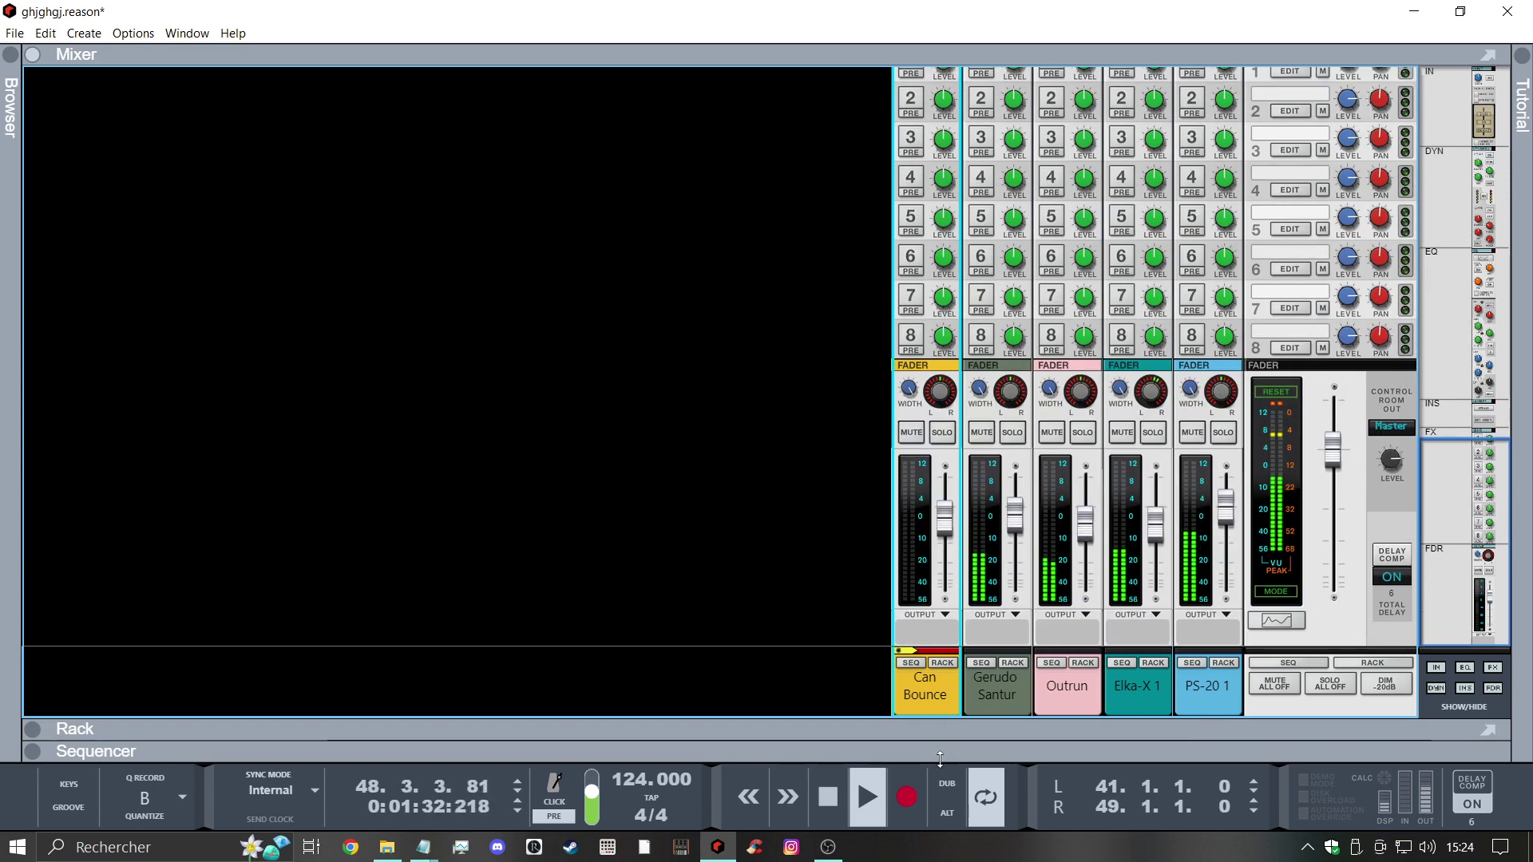
# Split the Can Bounce Bounced clip at bar 41 and colour the eight-bar piece starting there orange
pyautogui.moveTo(939, 759); pyautogui.dragTo(1104, 133)
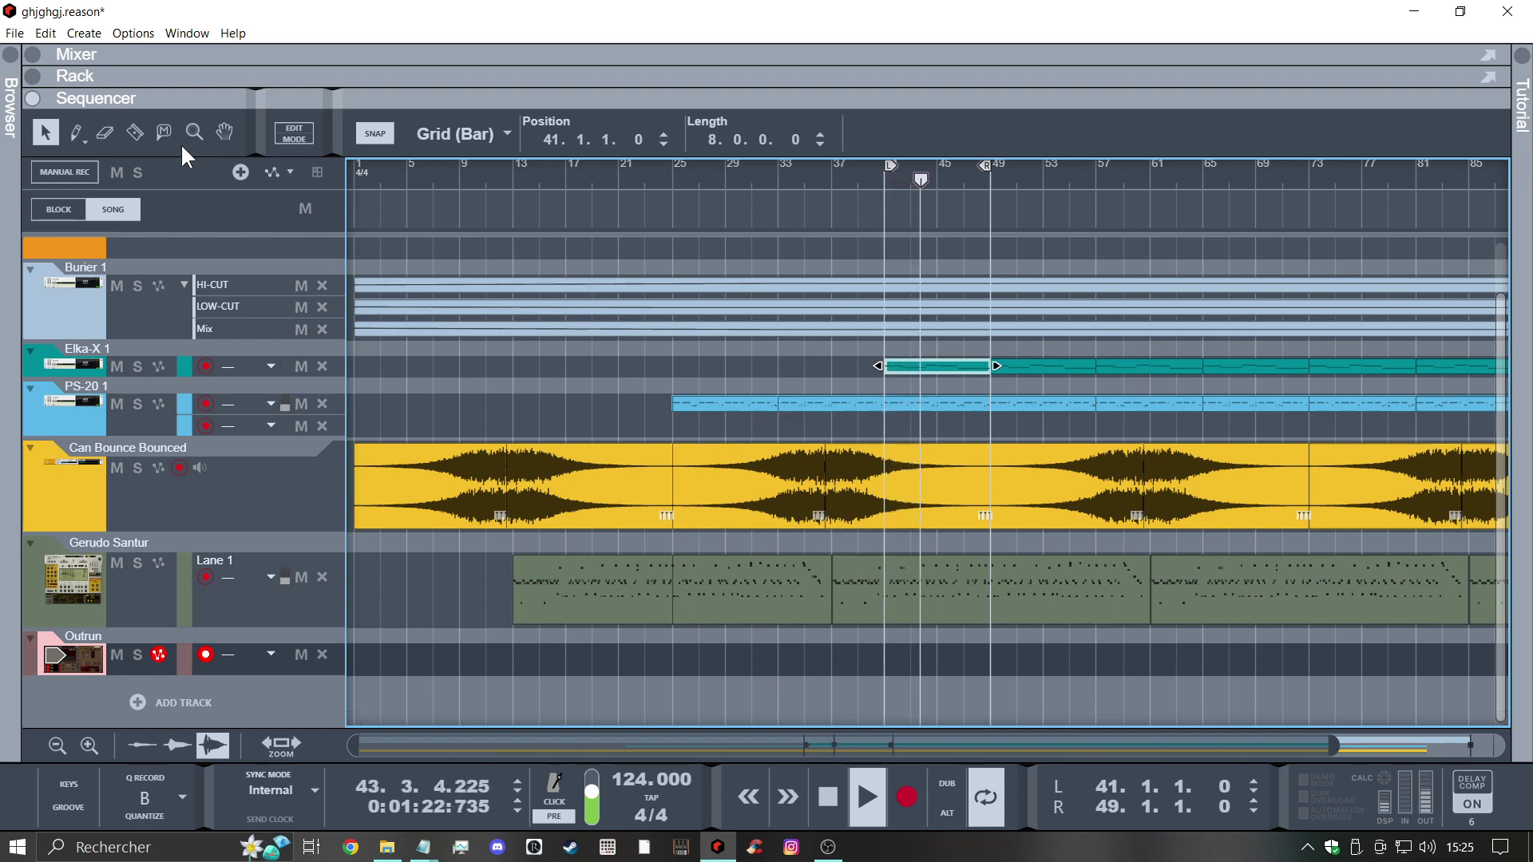
pyautogui.click(890, 471)
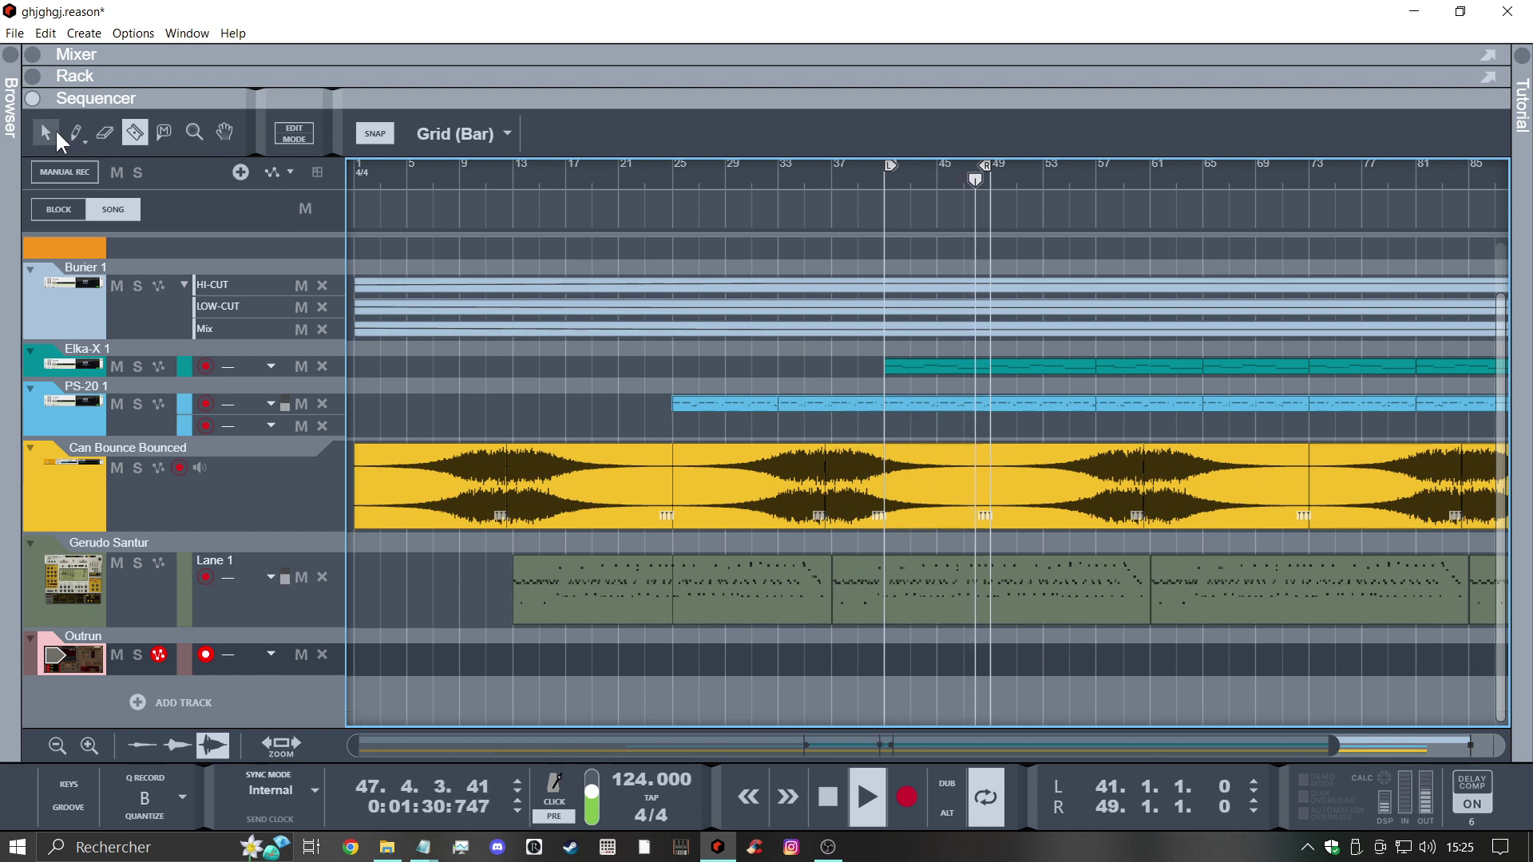
pyautogui.click(931, 501)
pyautogui.rightClick(930, 501)
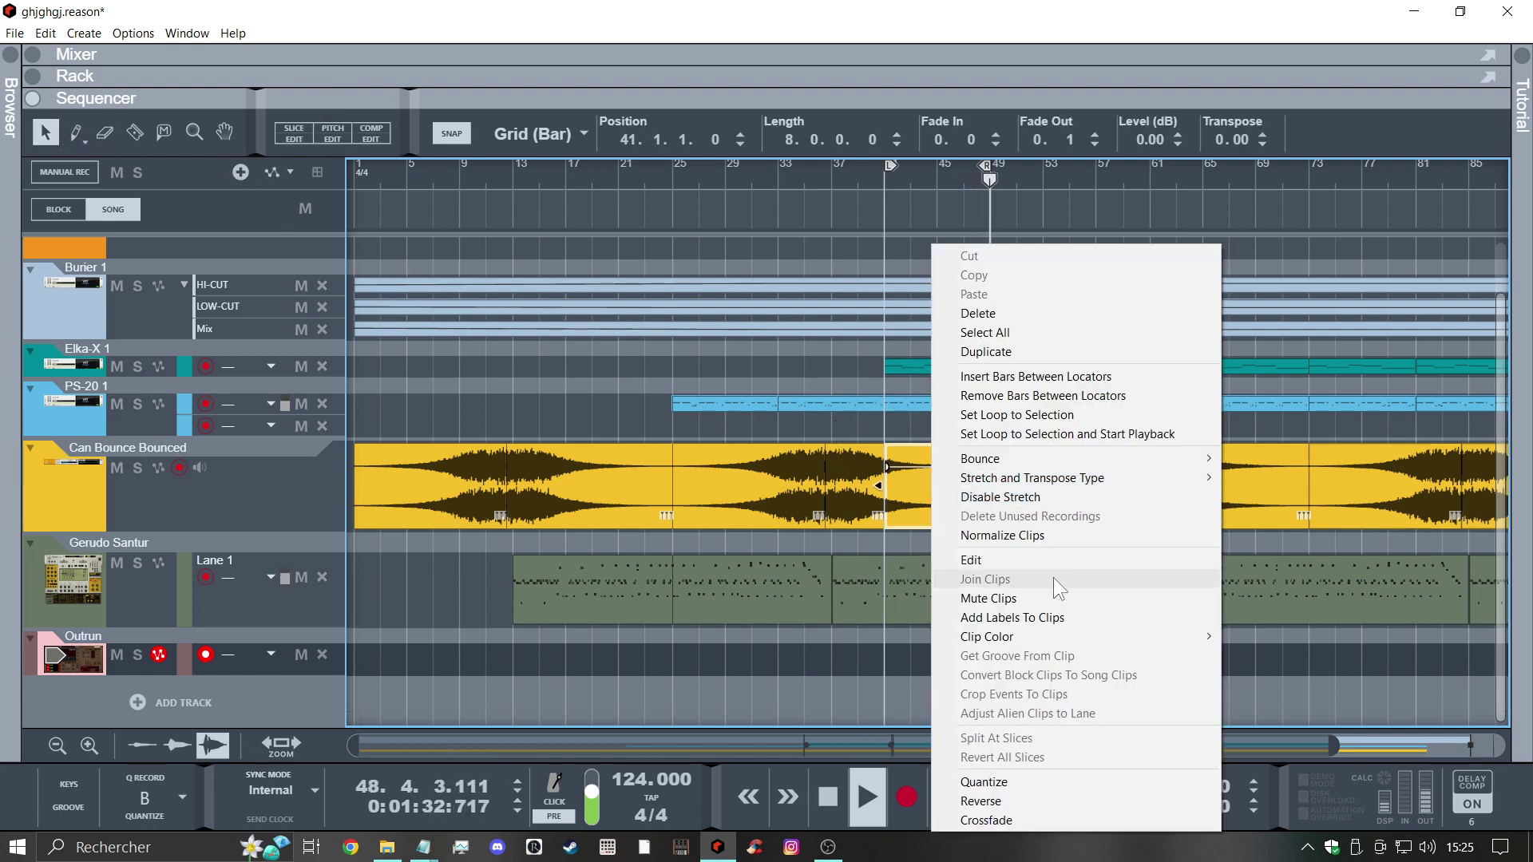
pyautogui.moveTo(1056, 637)
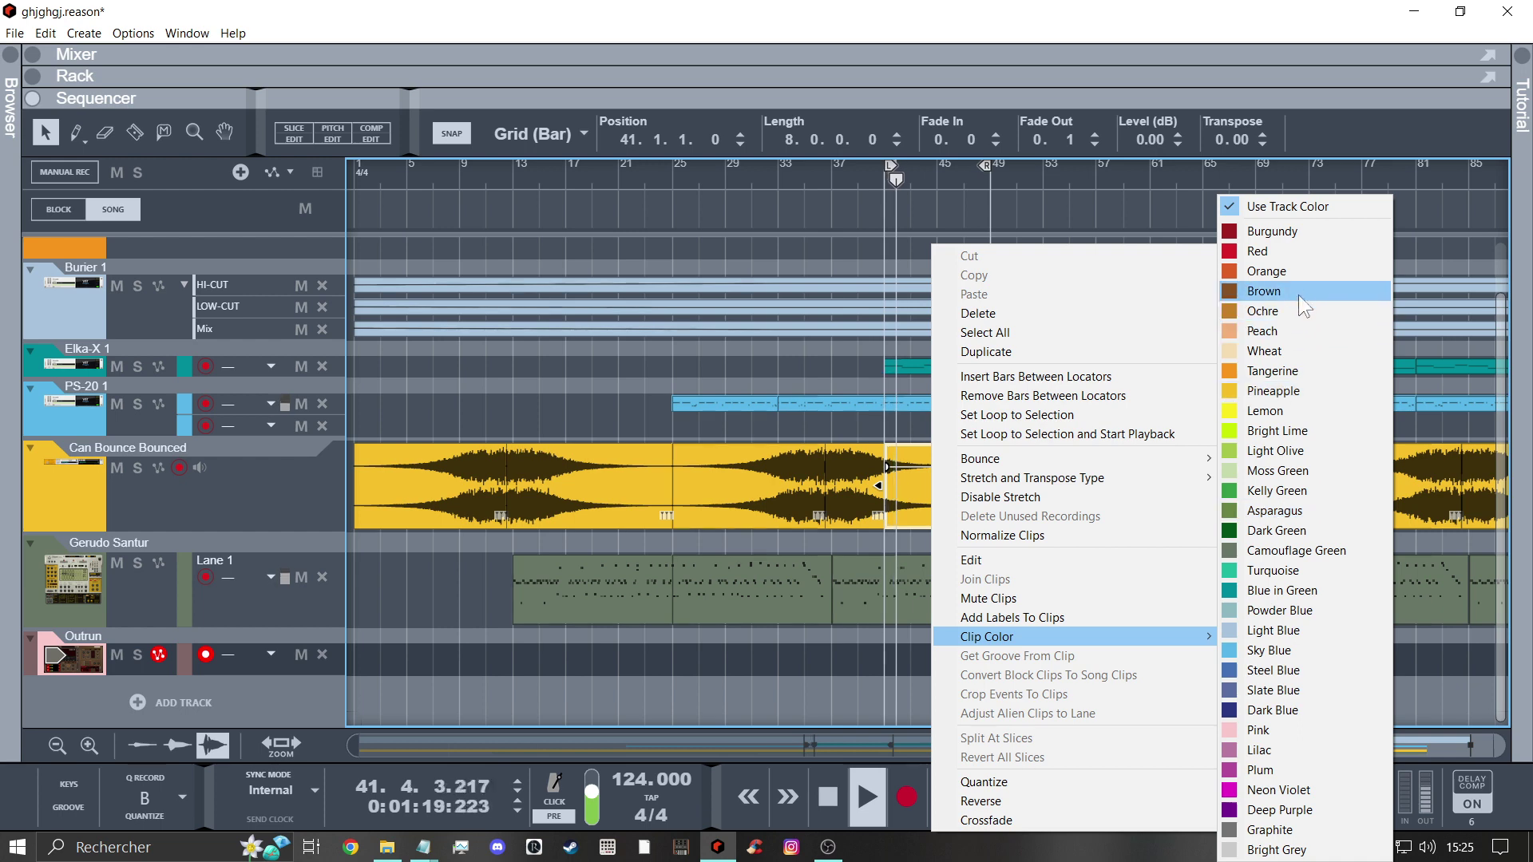
pyautogui.click(1300, 273)
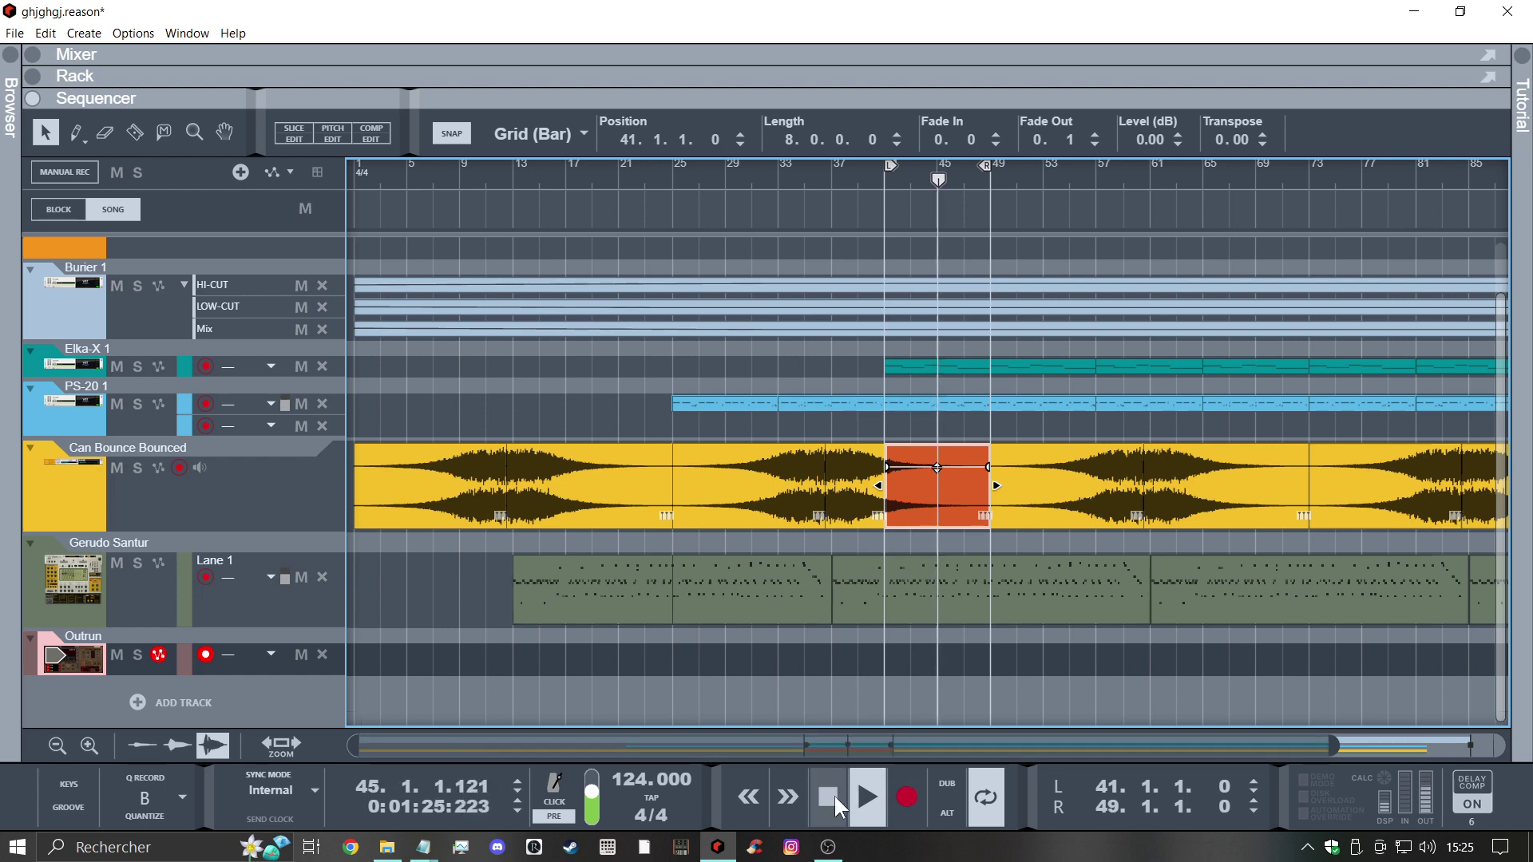
# Save the song and bounce the orange eight-bar Can Bounce Bounced clip at bar 41 to a new sample
pyautogui.click(16, 34)
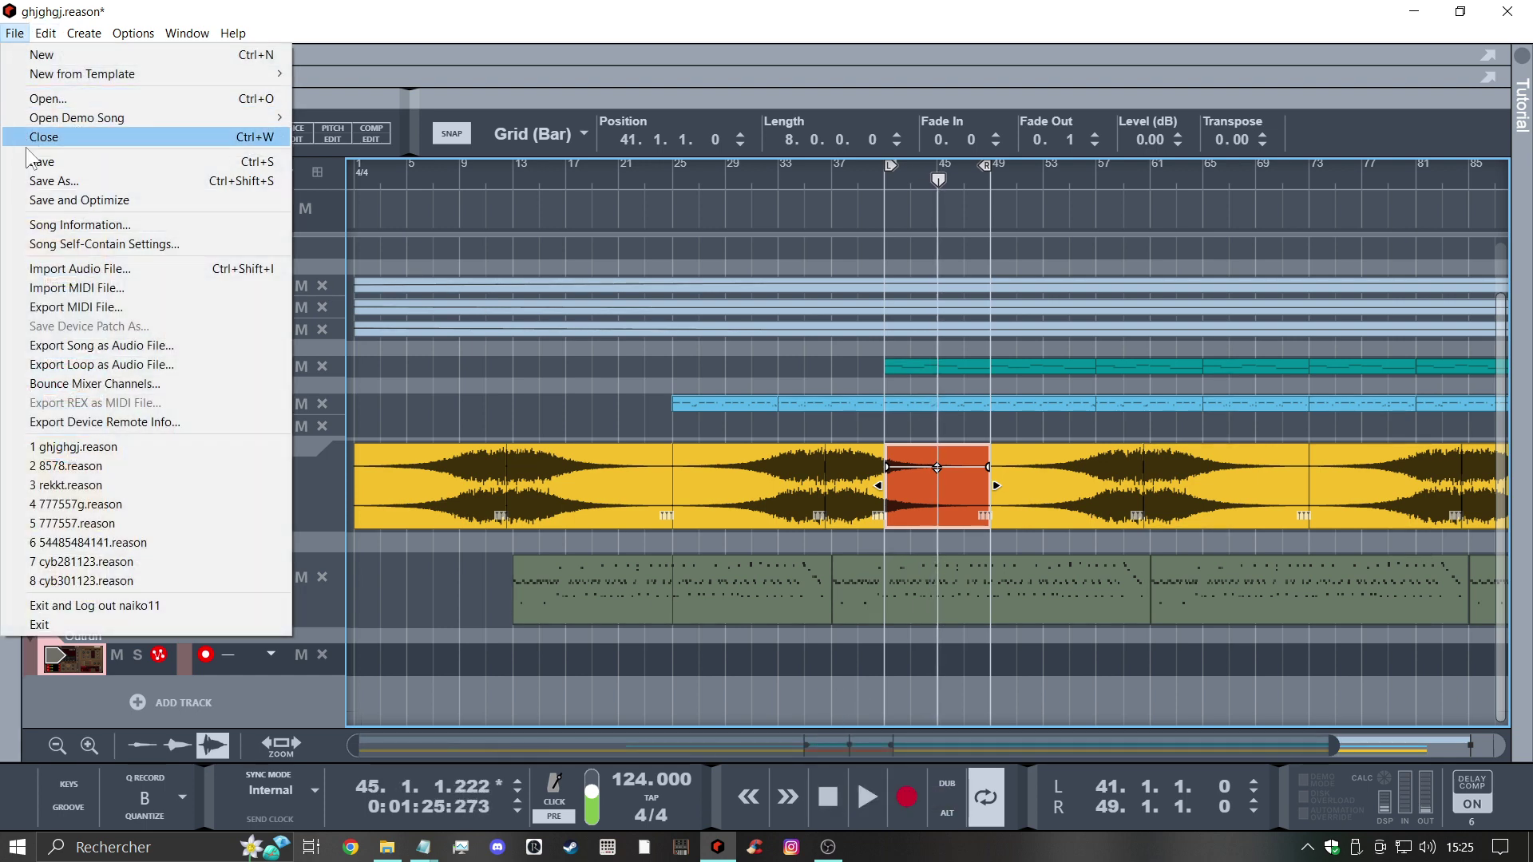
pyautogui.click(32, 159)
pyautogui.rightClick(911, 477)
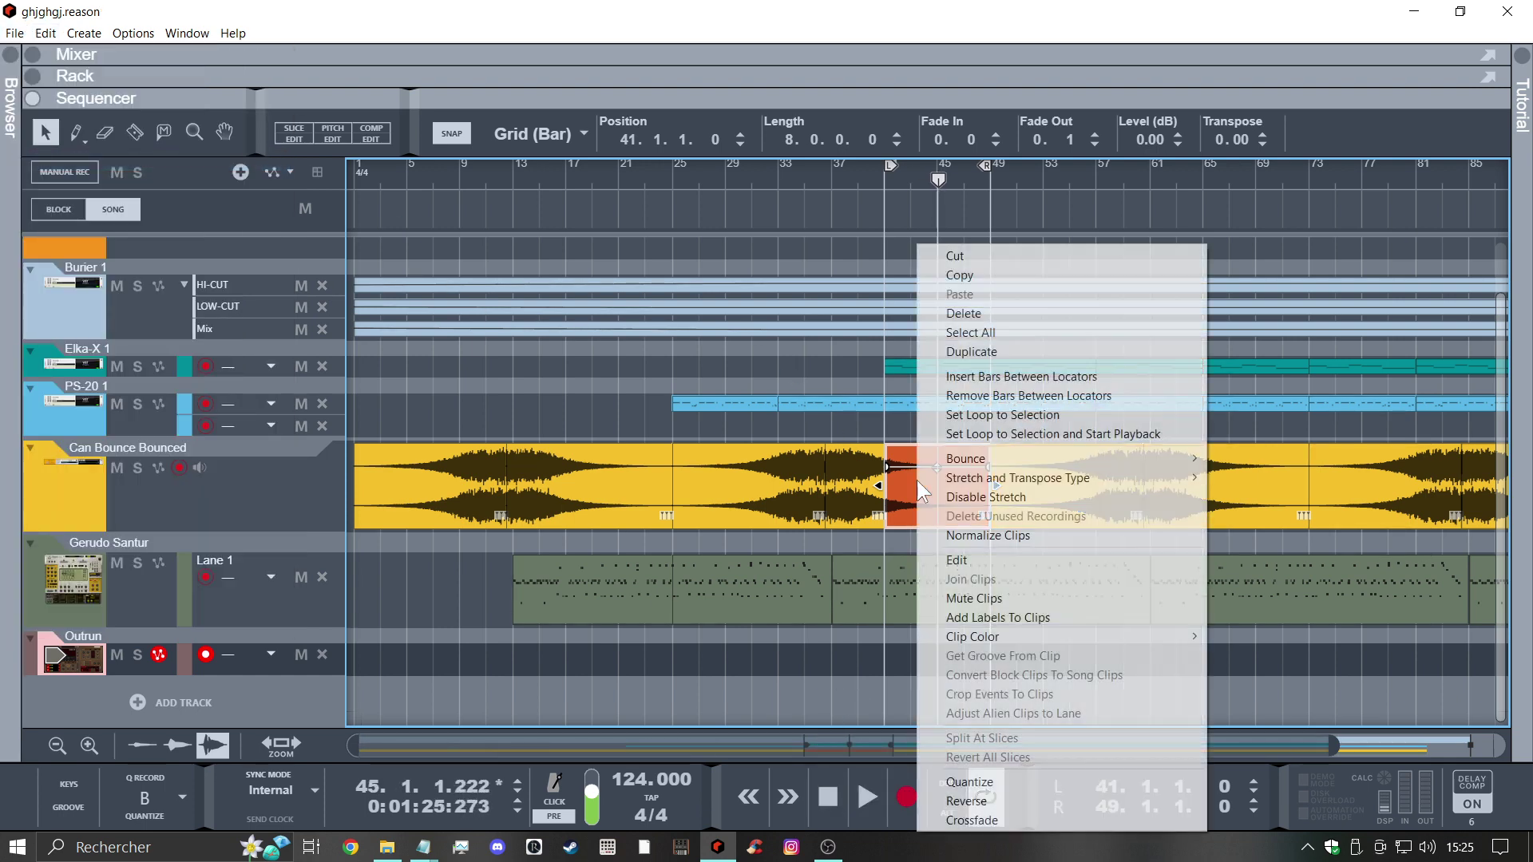
pyautogui.moveTo(1004, 458)
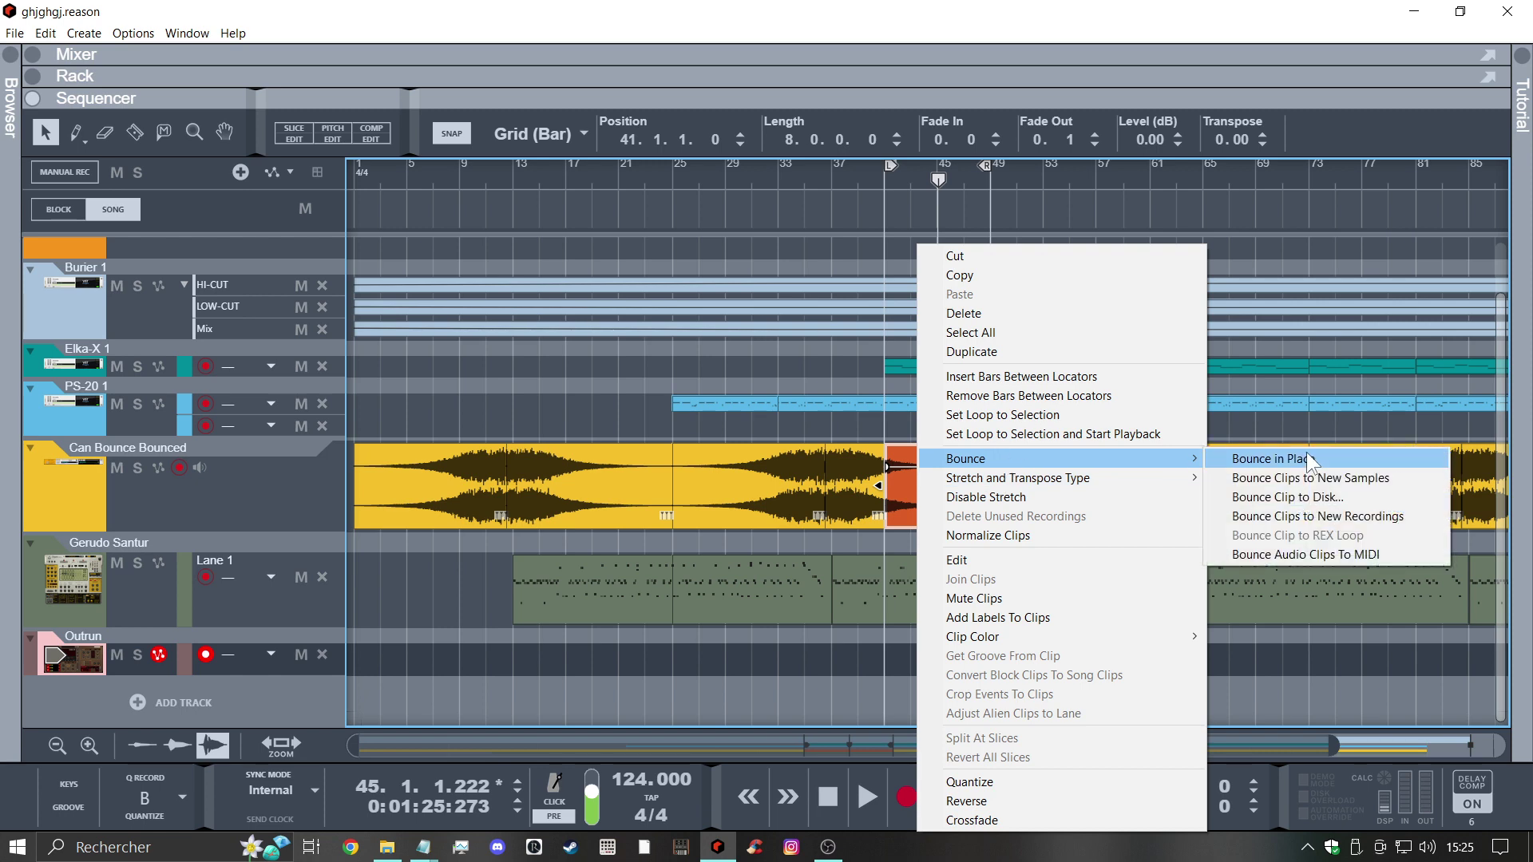
pyautogui.click(1329, 477)
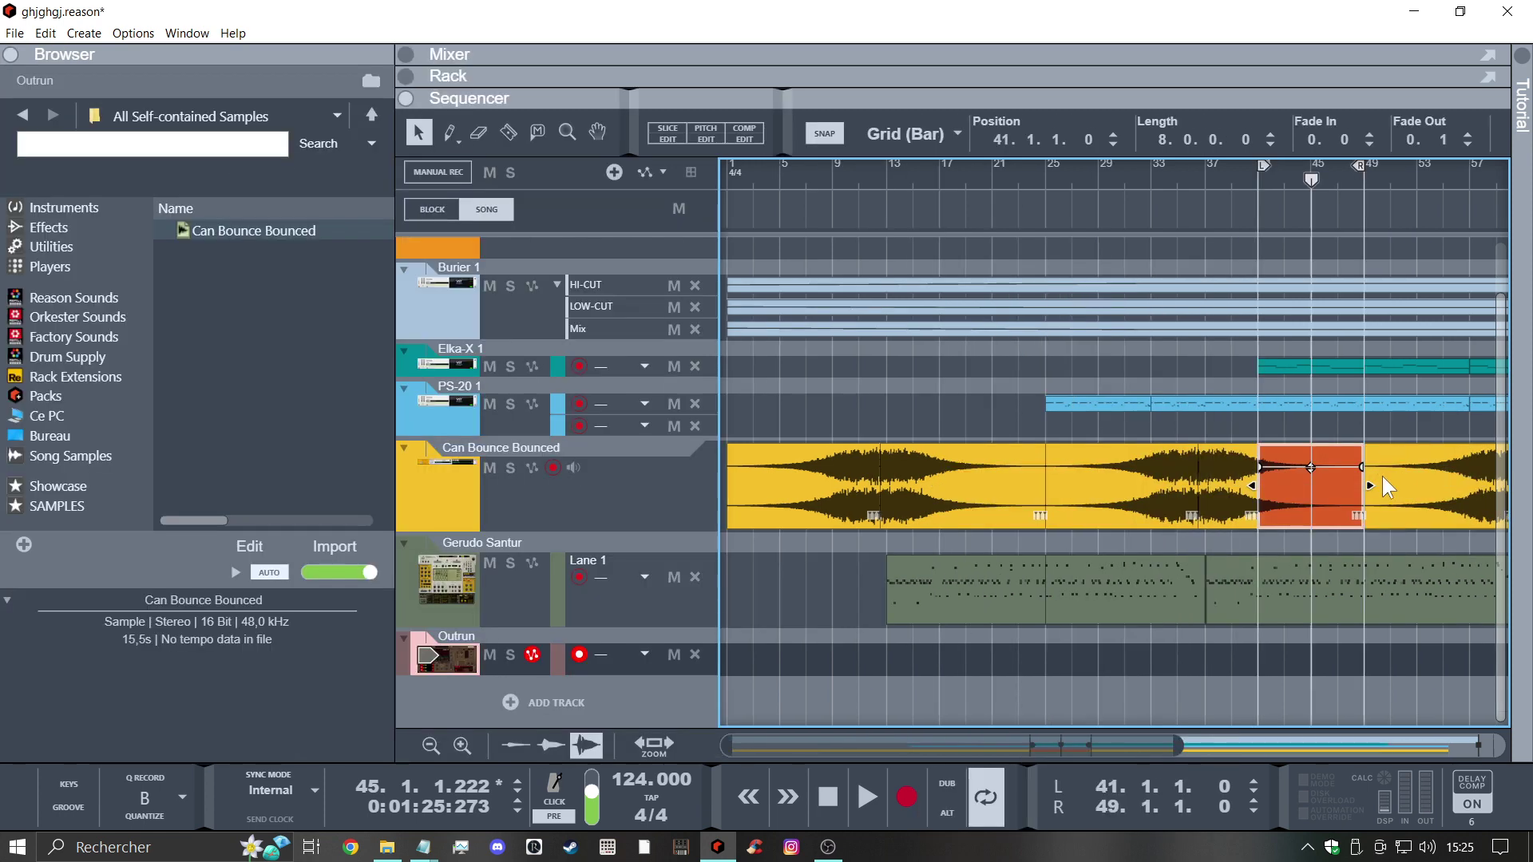
pyautogui.click(9, 53)
pyautogui.click(117, 32)
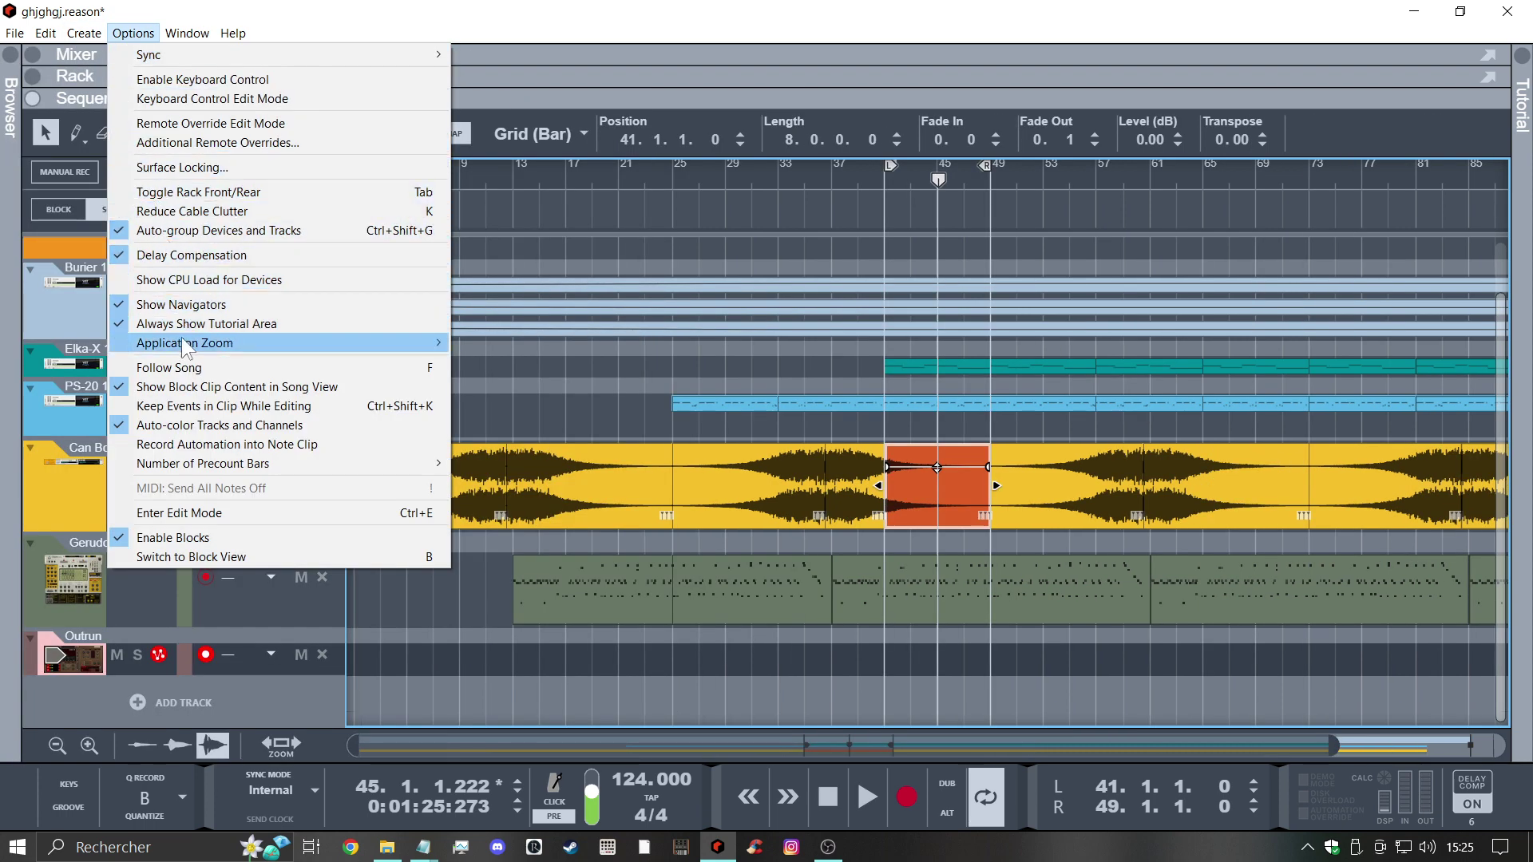
pyautogui.moveTo(396, 347)
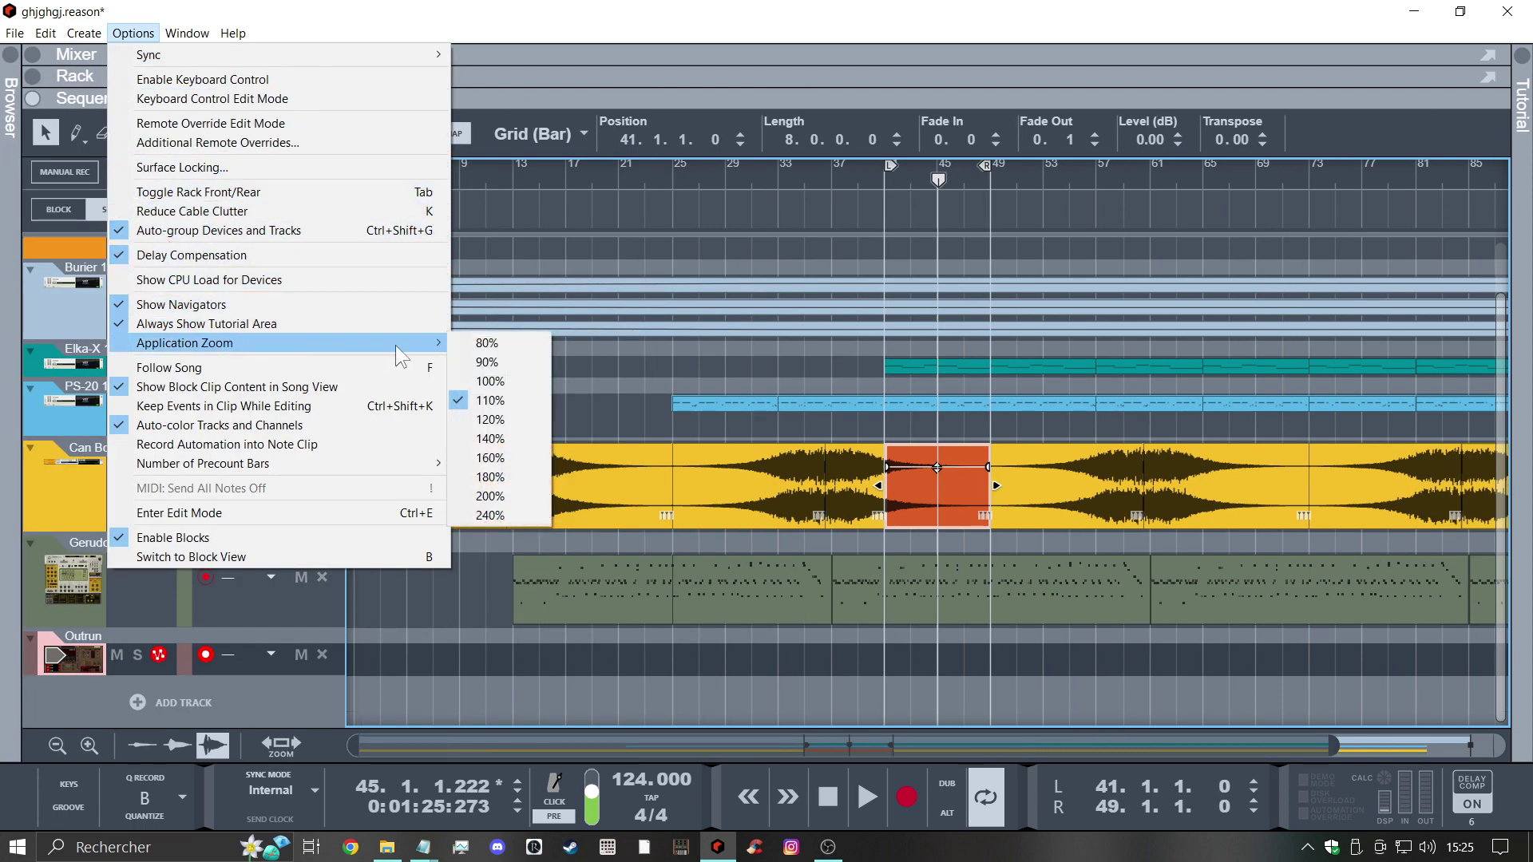
pyautogui.click(487, 400)
# Fold the PS-20 and Drum Sequencer in the rack and move the Elka-X 1 and PS-20 1 channels beneath the Outrun devices
pyautogui.moveTo(526, 102); pyautogui.dragTo(518, 633)
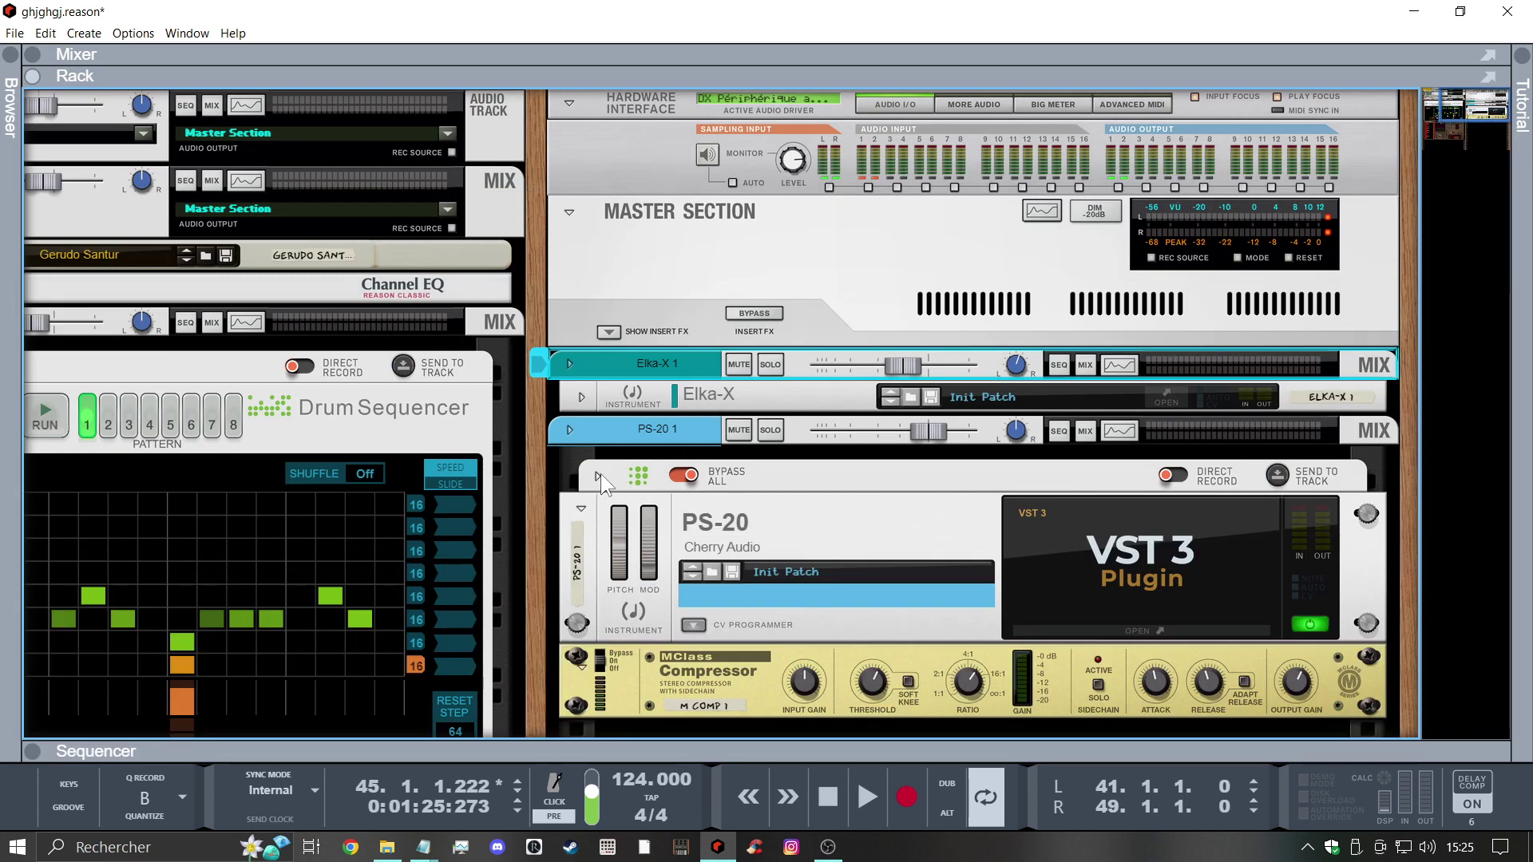
pyautogui.click(584, 508)
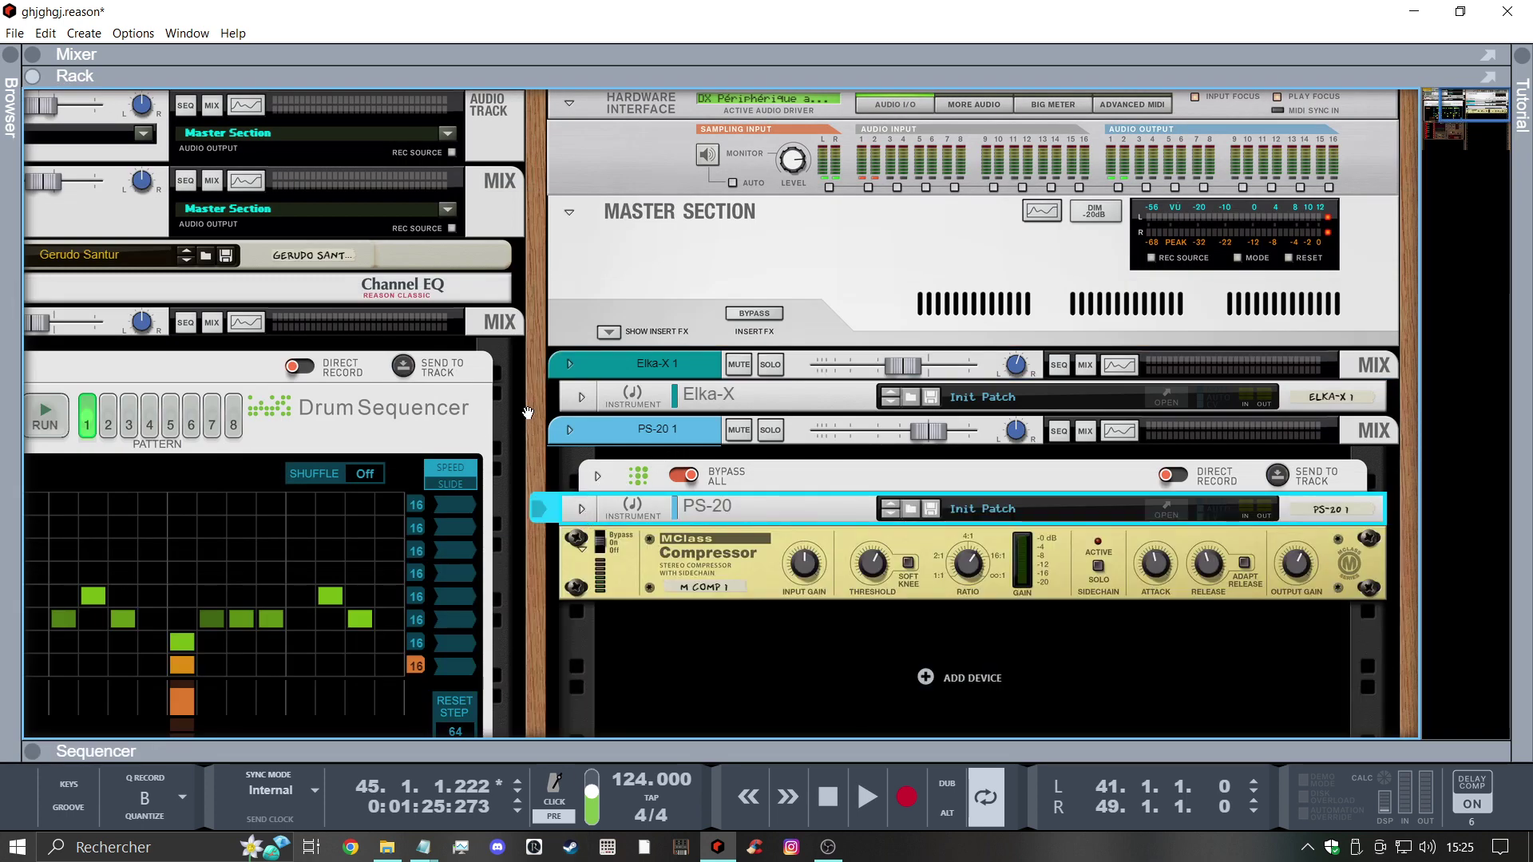
pyautogui.moveTo(528, 413); pyautogui.dragTo(750, 324)
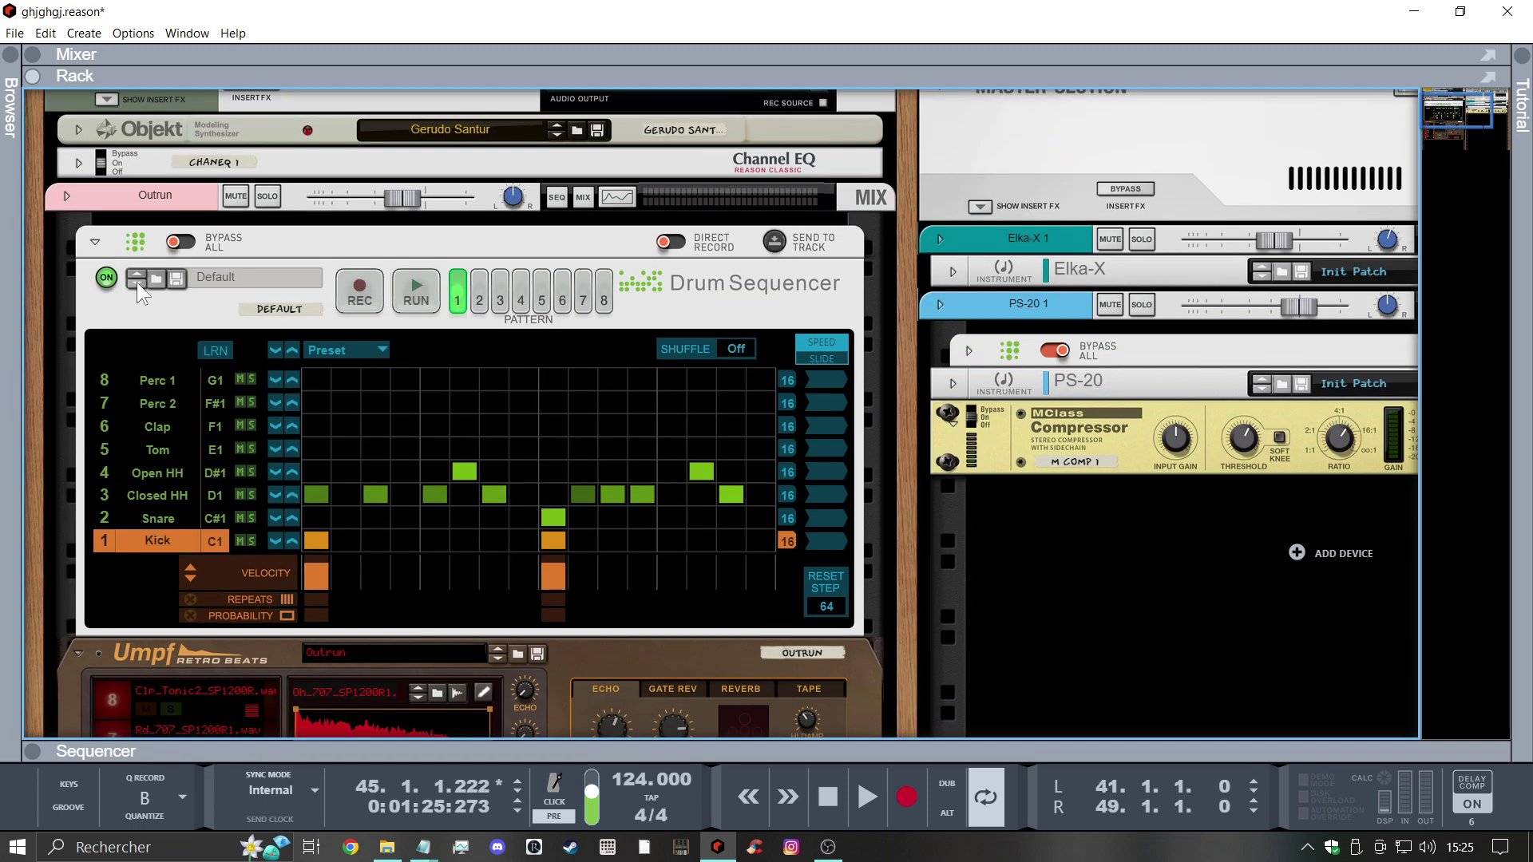
pyautogui.click(95, 241)
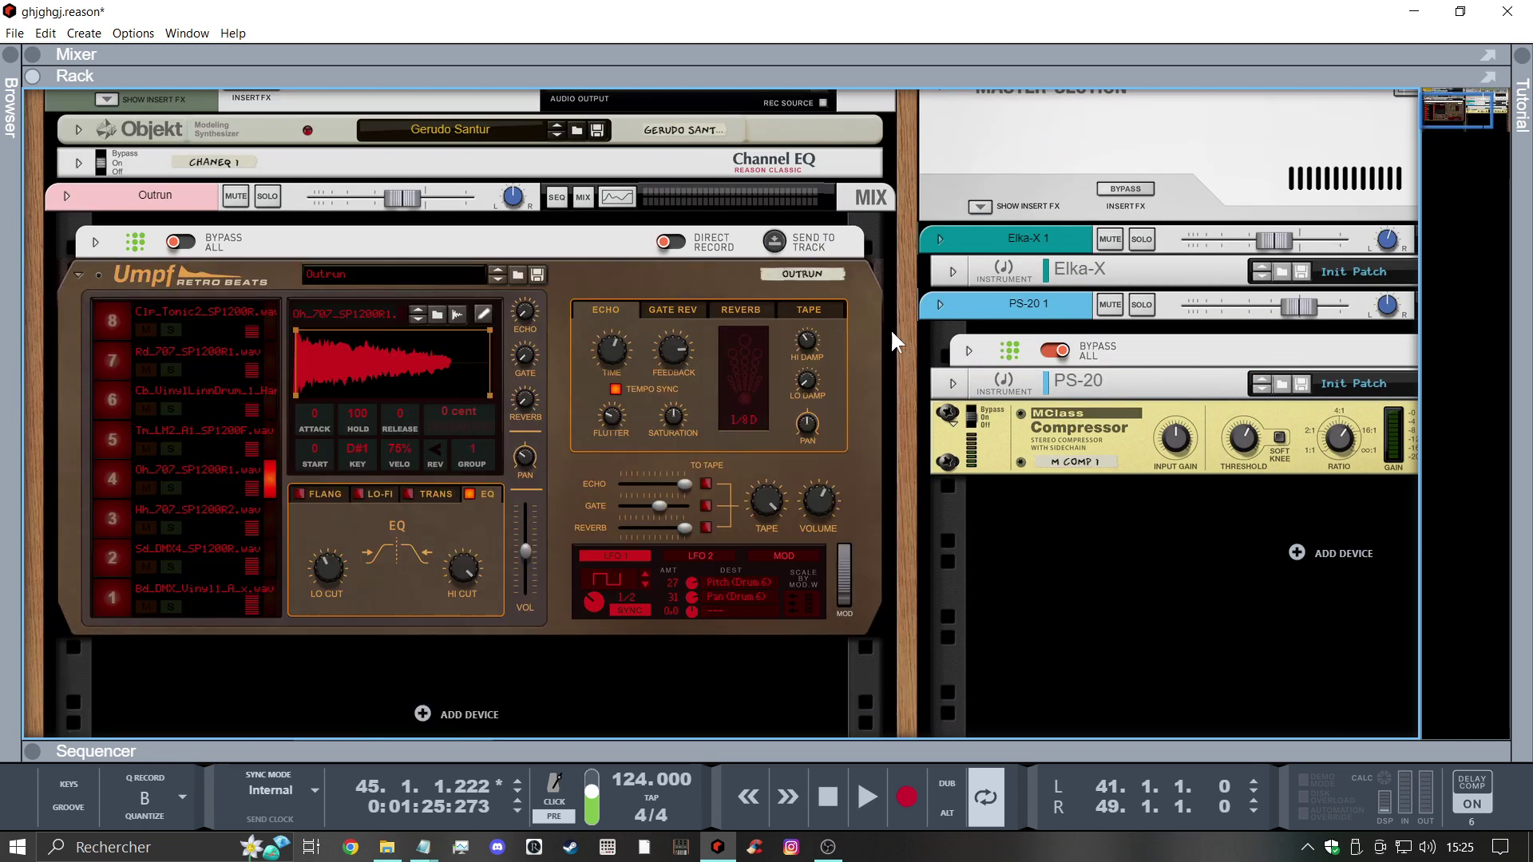
pyautogui.moveTo(961, 305); pyautogui.dragTo(470, 607)
pyautogui.moveTo(958, 194); pyautogui.dragTo(519, 590)
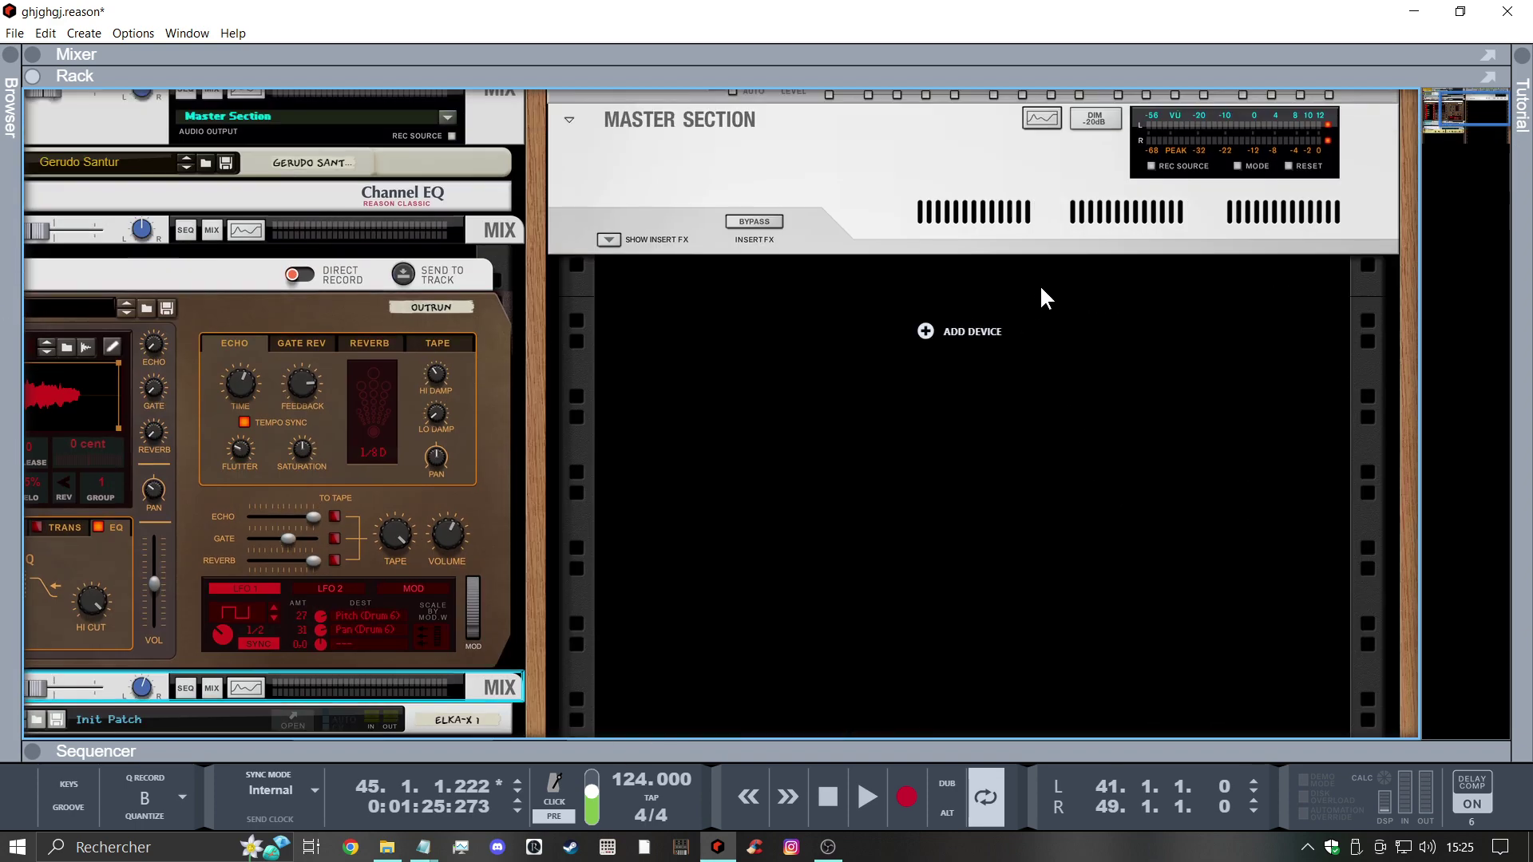
# Add a Grain Sample Manipulator beneath the Master Section and reset it to its initial patch
pyautogui.click(863, 175)
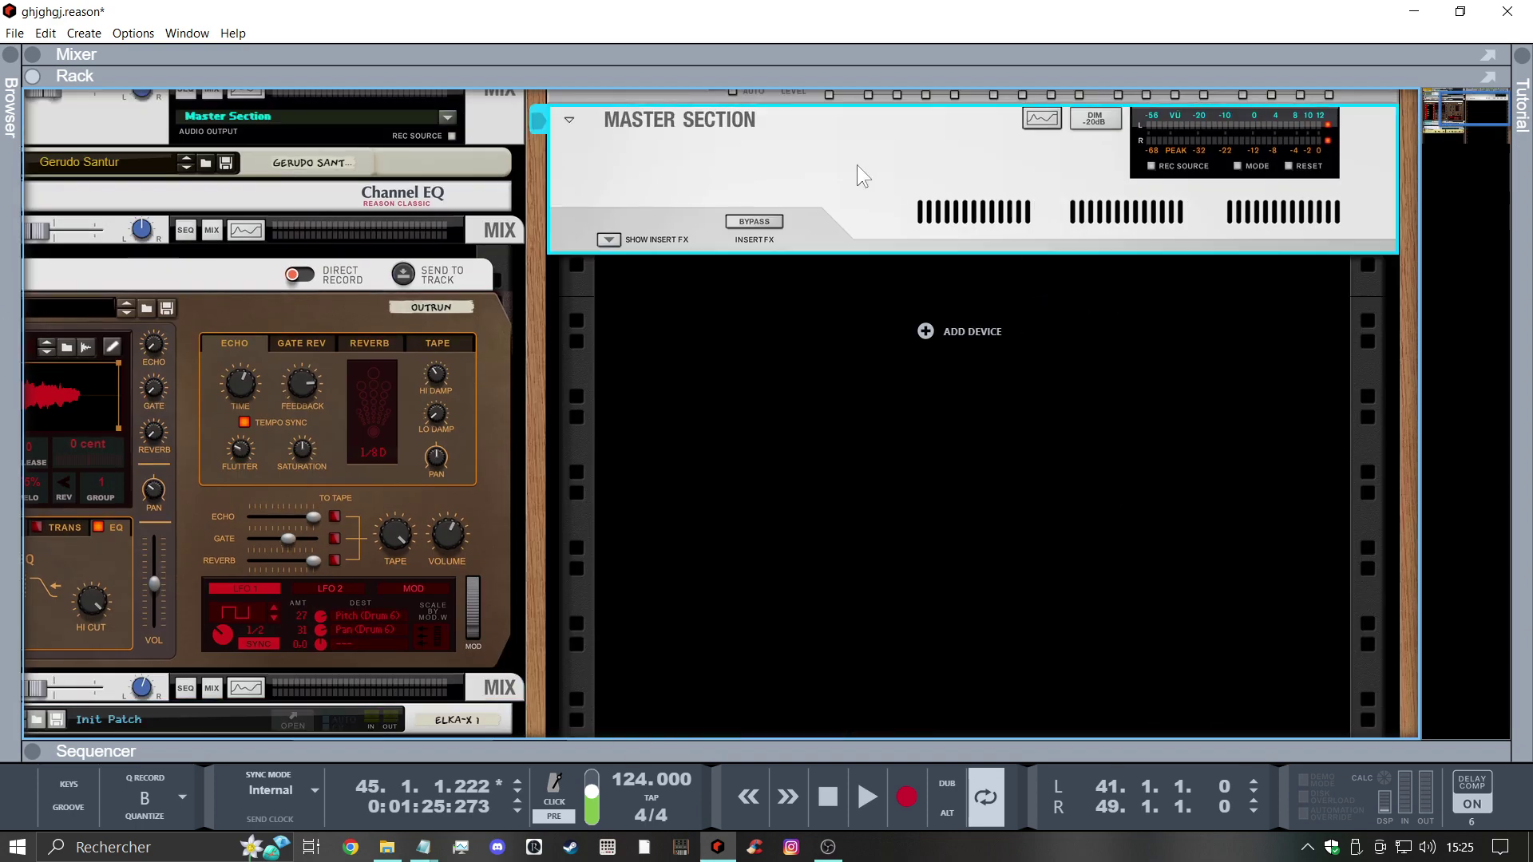
pyautogui.click(926, 332)
pyautogui.click(977, 407)
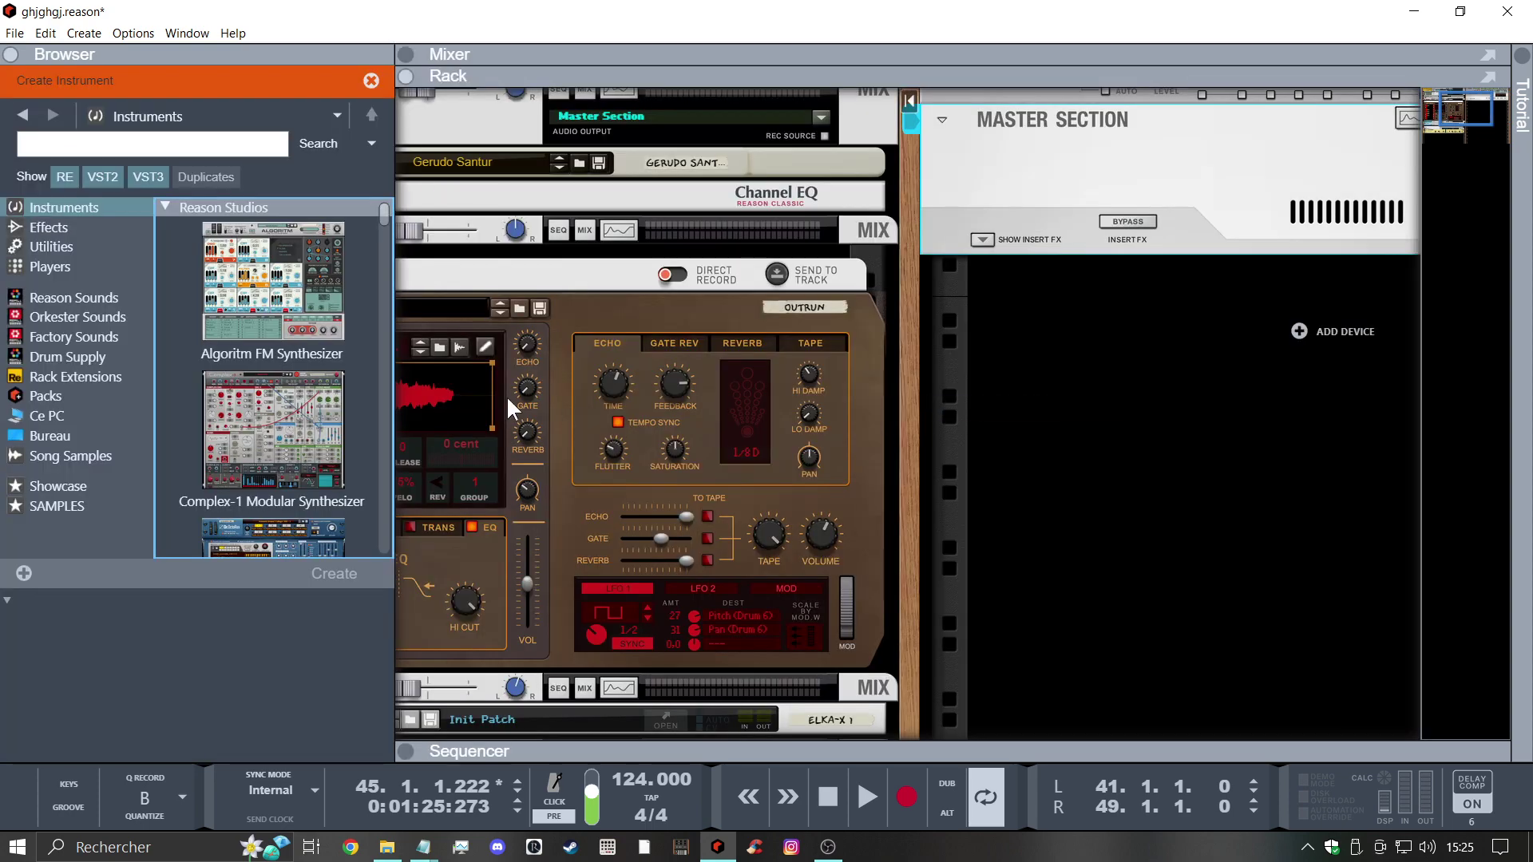
pyautogui.click(266, 405)
pyautogui.scroll(-3, 272, 402)
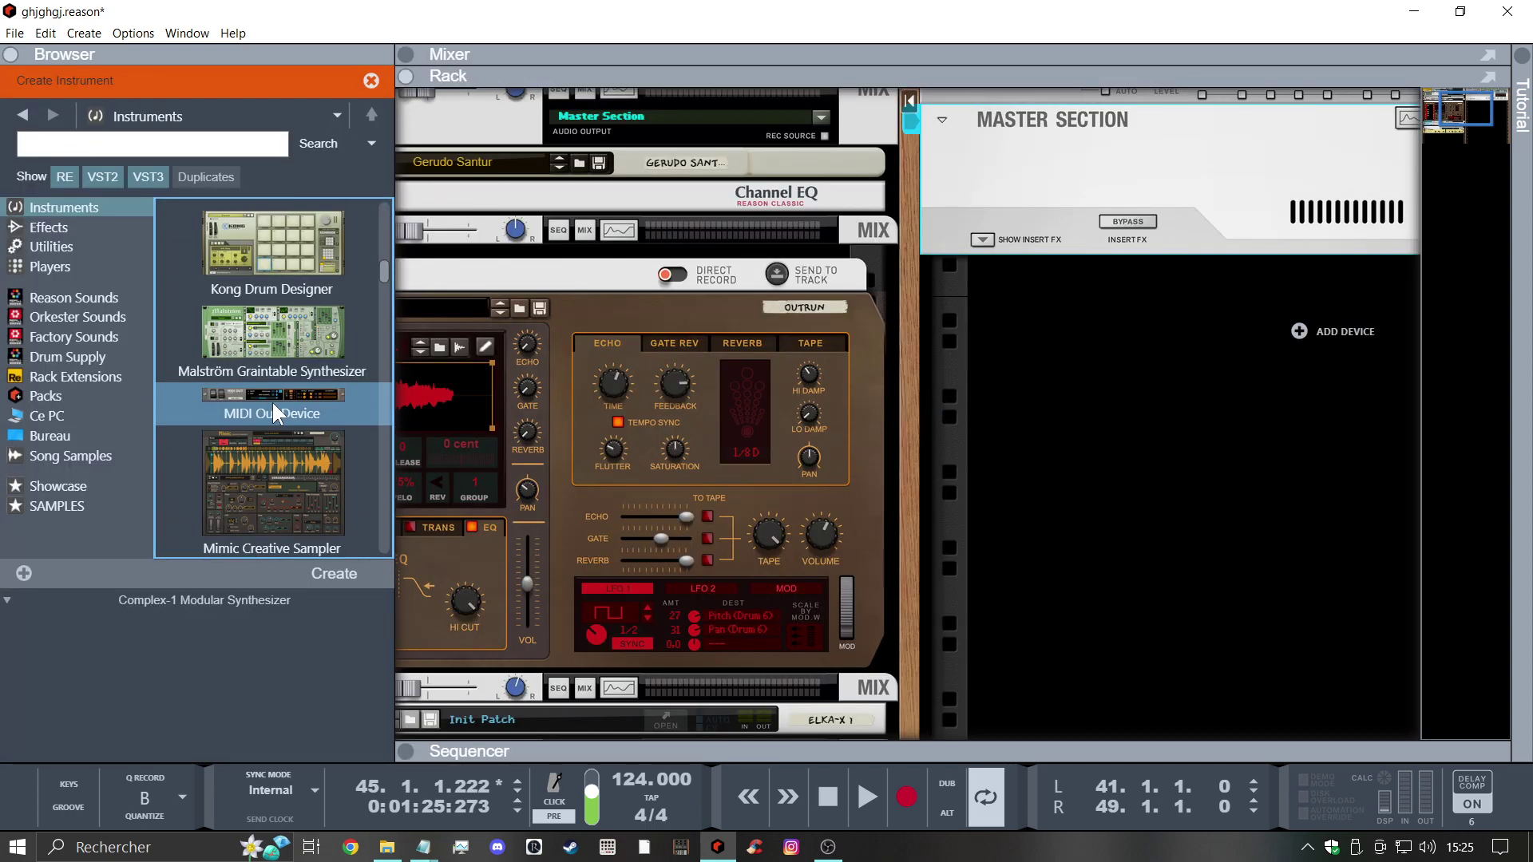
pyautogui.scroll(2, 271, 402)
pyautogui.moveTo(277, 391)
pyautogui.mouseDown()
pyautogui.moveTo(995, 458)
pyautogui.moveTo(1040, 481)
pyautogui.mouseUp()
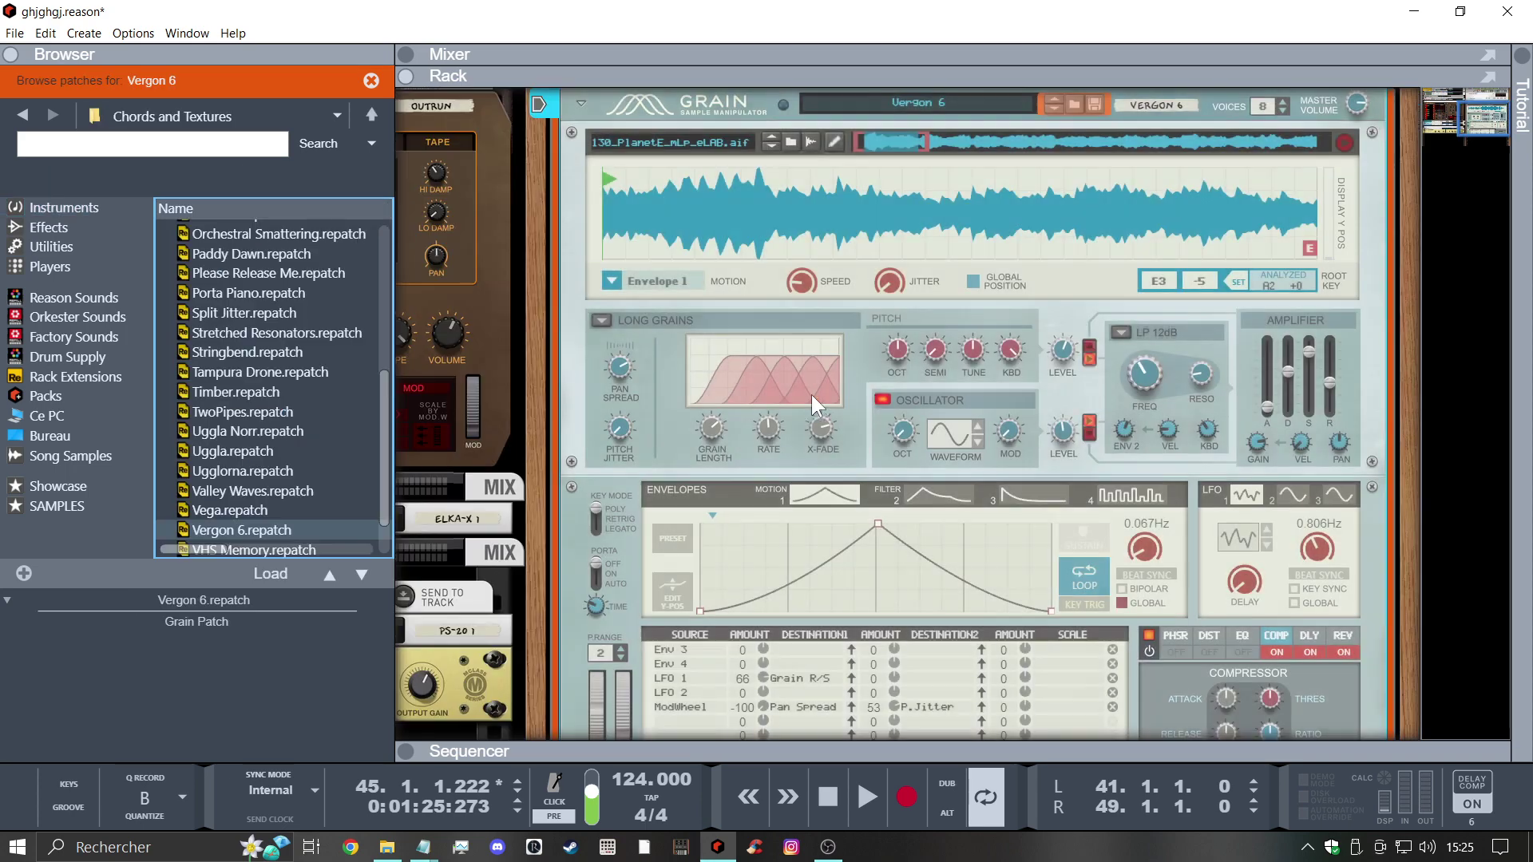
pyautogui.rightClick(790, 397)
pyautogui.click(852, 693)
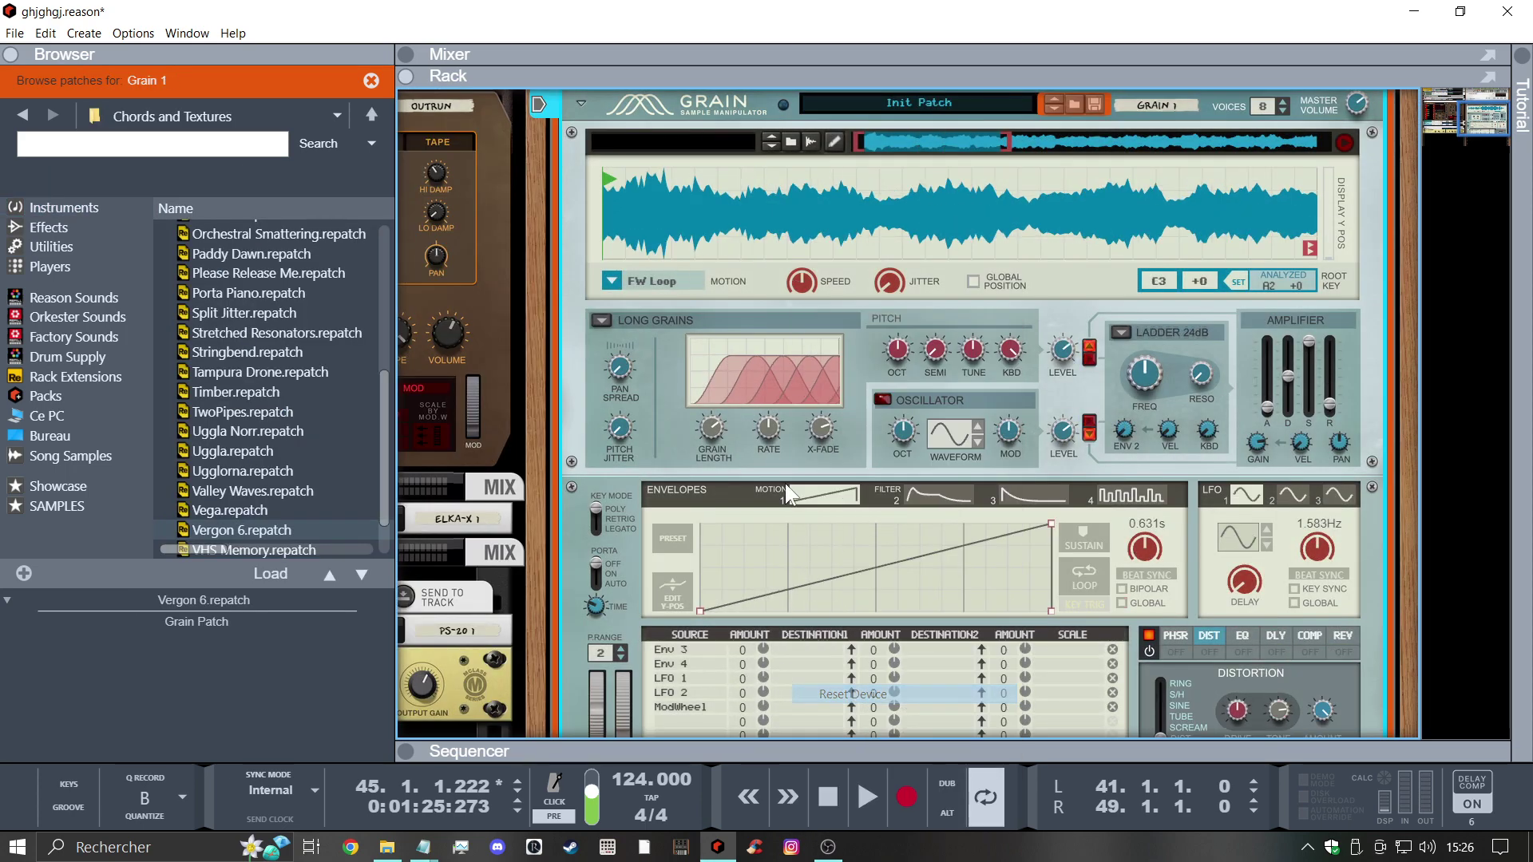
# Load the Can Bounce Bounced sample from the song's self-contained samples into Grain 1
pyautogui.click(785, 142)
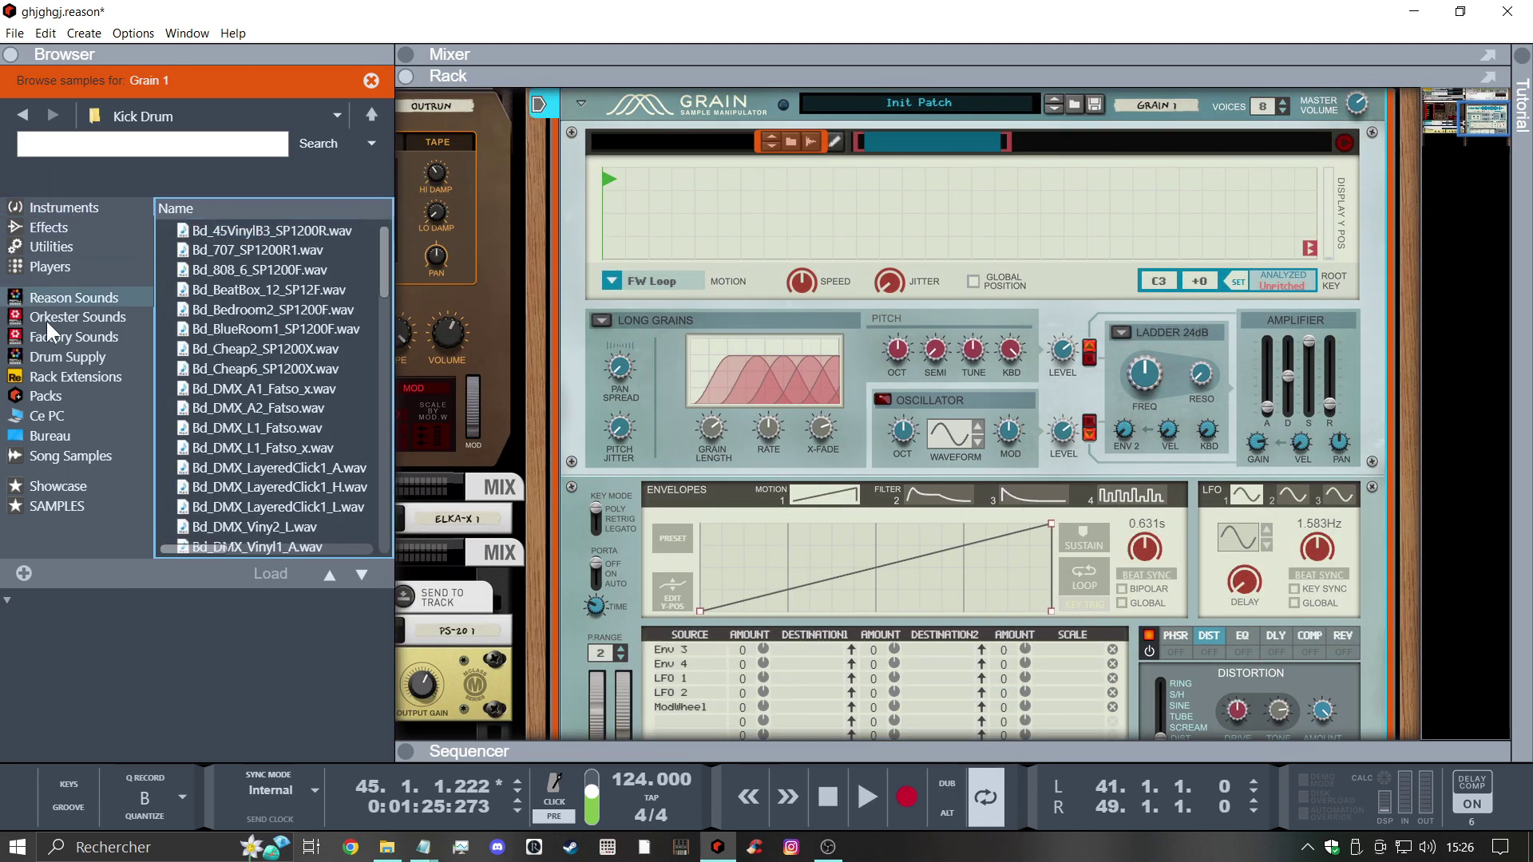
pyautogui.click(19, 454)
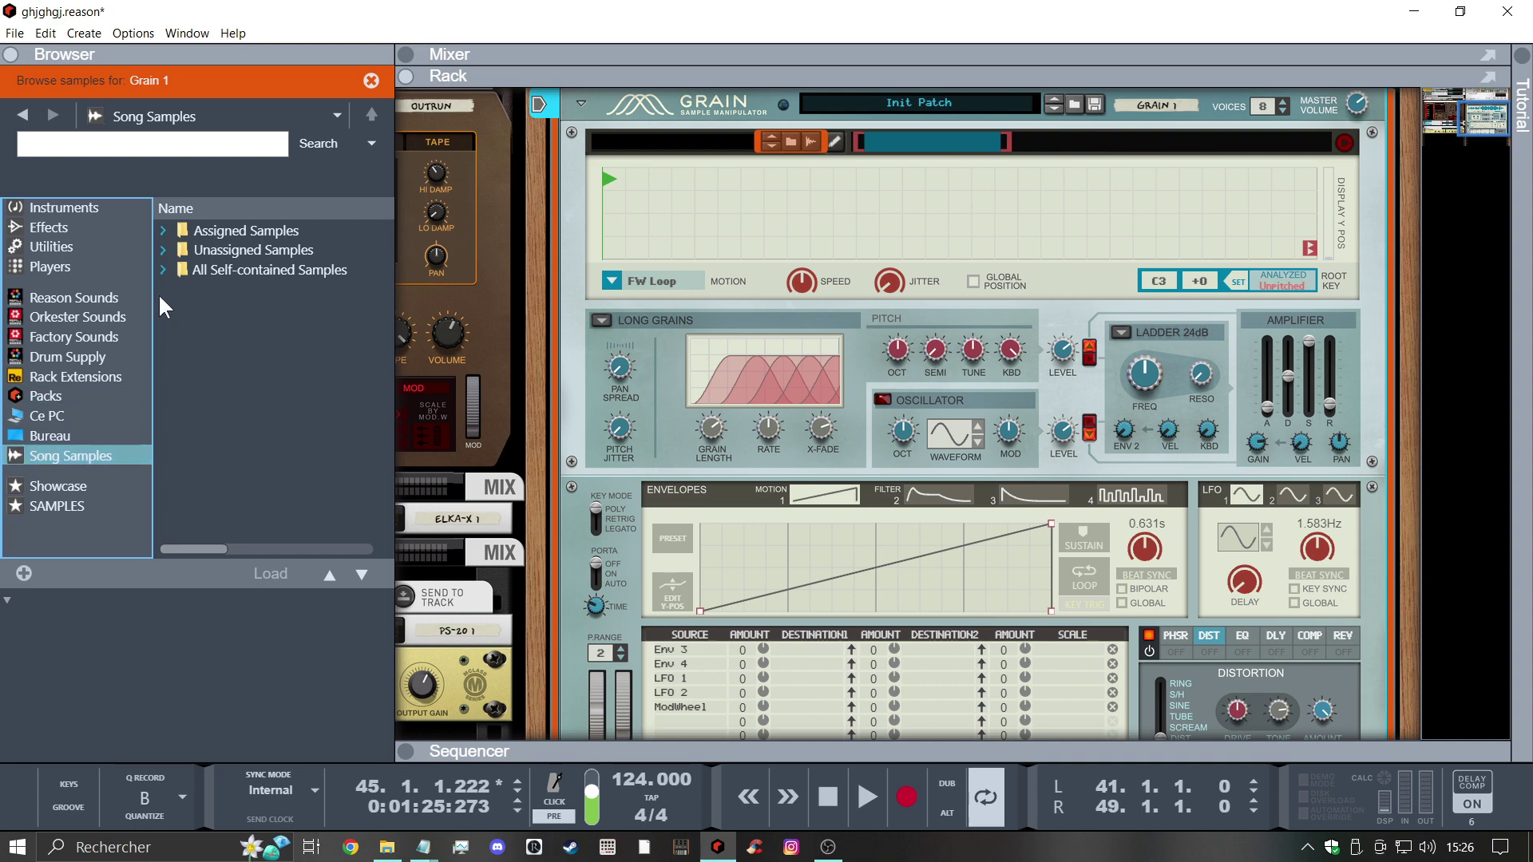
pyautogui.click(163, 270)
pyautogui.click(202, 292)
pyautogui.moveTo(201, 293); pyautogui.dragTo(779, 325)
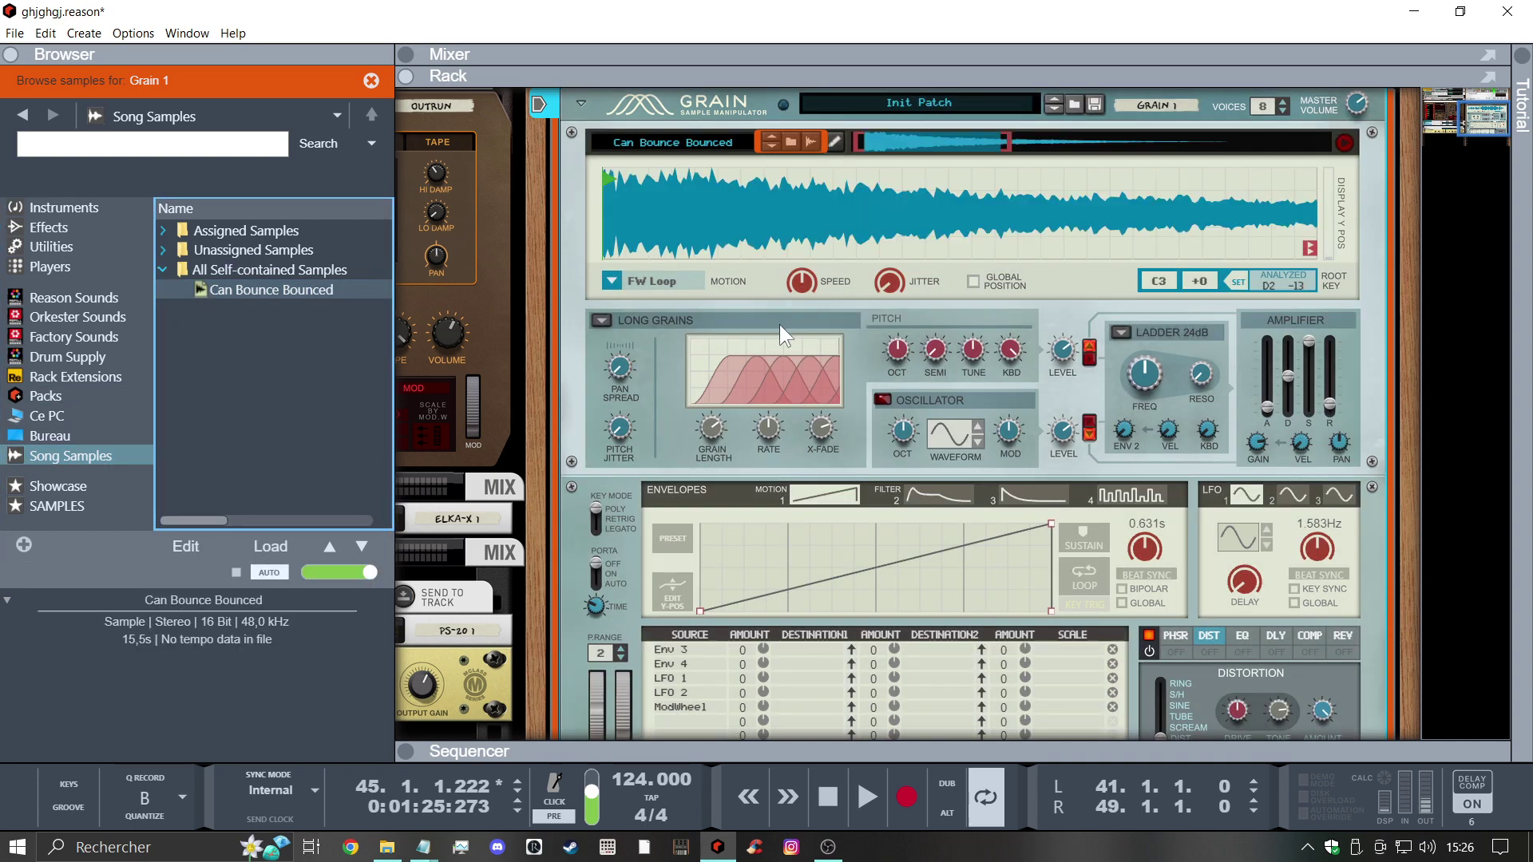
pyautogui.click(10, 54)
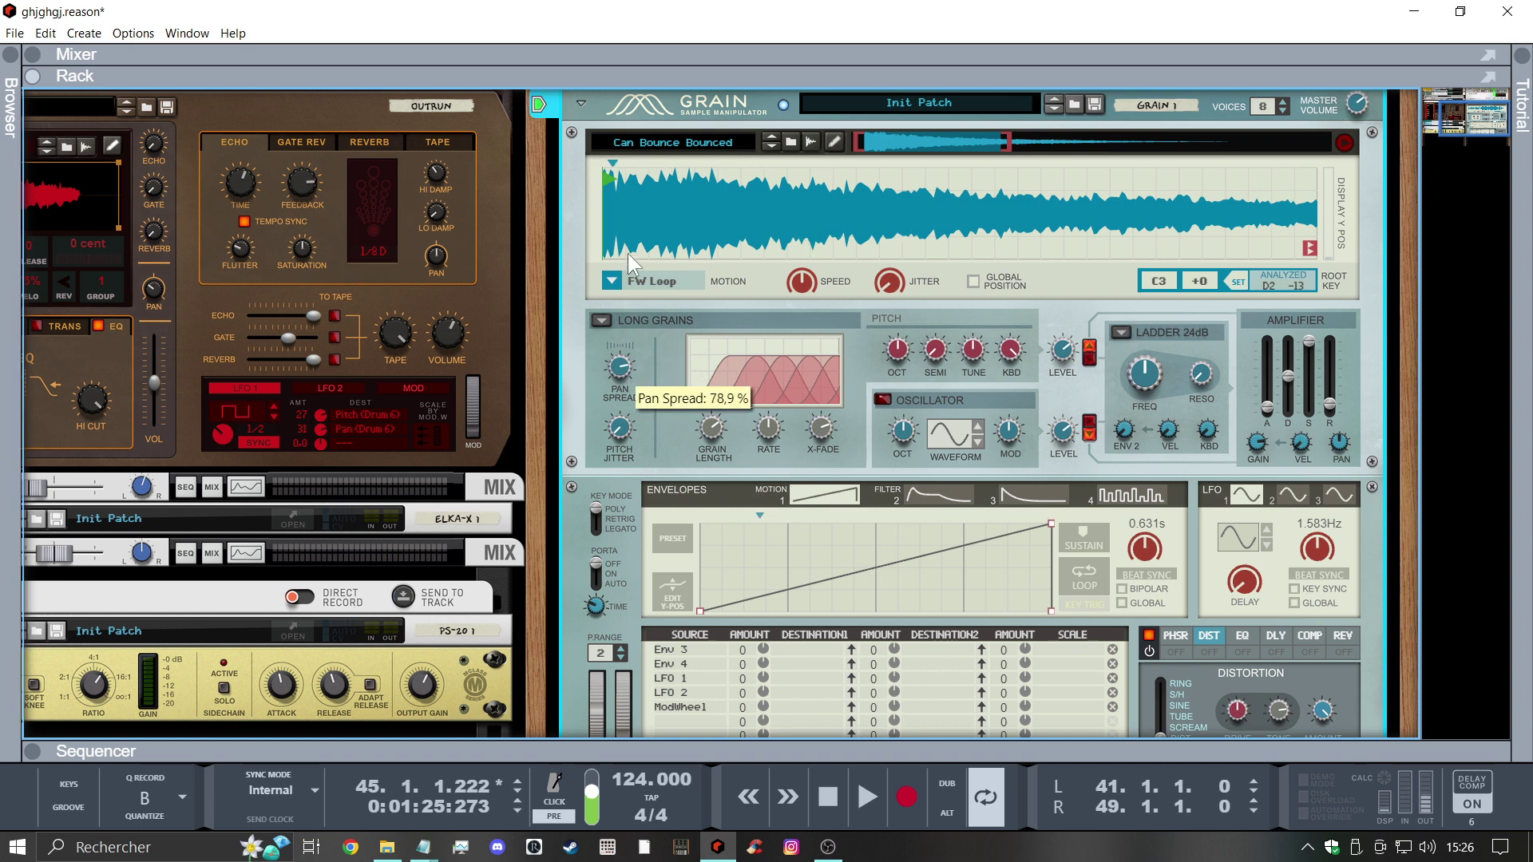
# Try Grain's Spectral Grains mode and adjust its harmonic snap
pyautogui.click(603, 320)
pyautogui.click(655, 334)
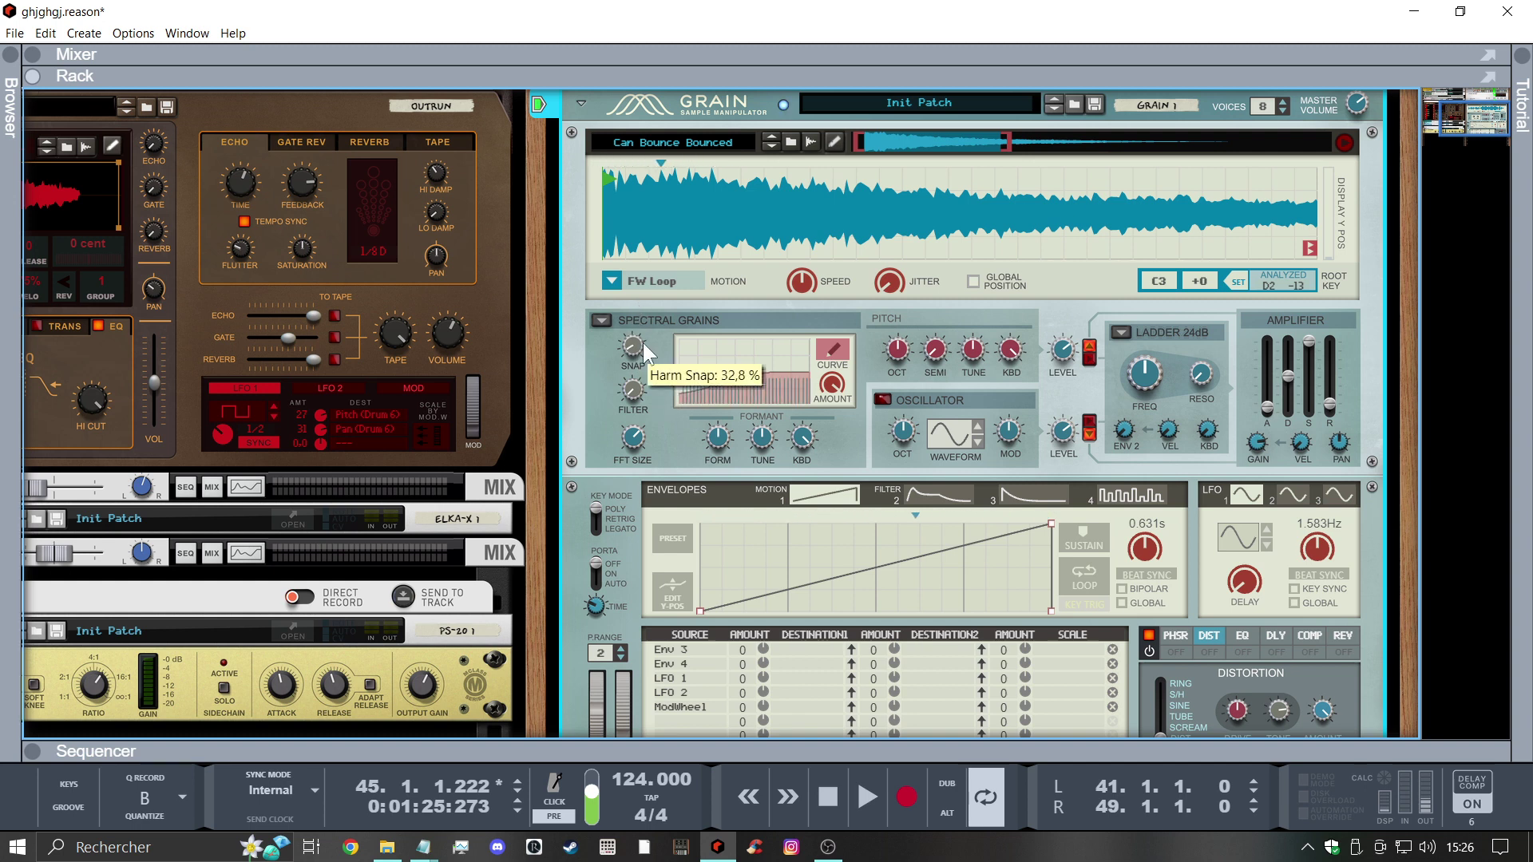
pyautogui.moveTo(644, 342); pyautogui.dragTo(600, 271)
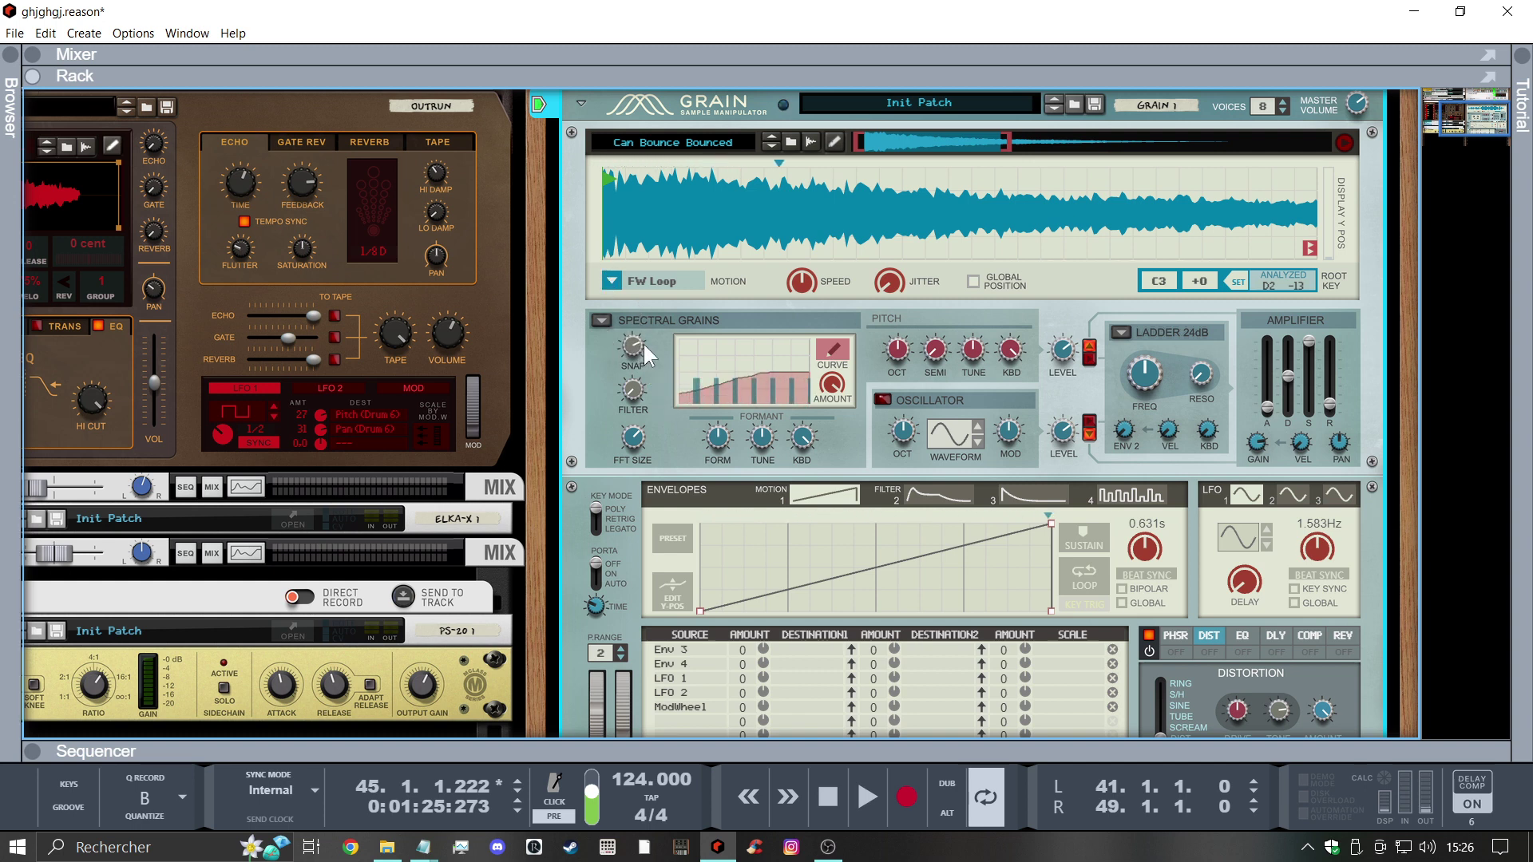
# Switch Grain to Grain Oscillator mode, shorten the amplifier decay and cut its sustain, and lengthen the grains
pyautogui.click(602, 320)
pyautogui.click(667, 352)
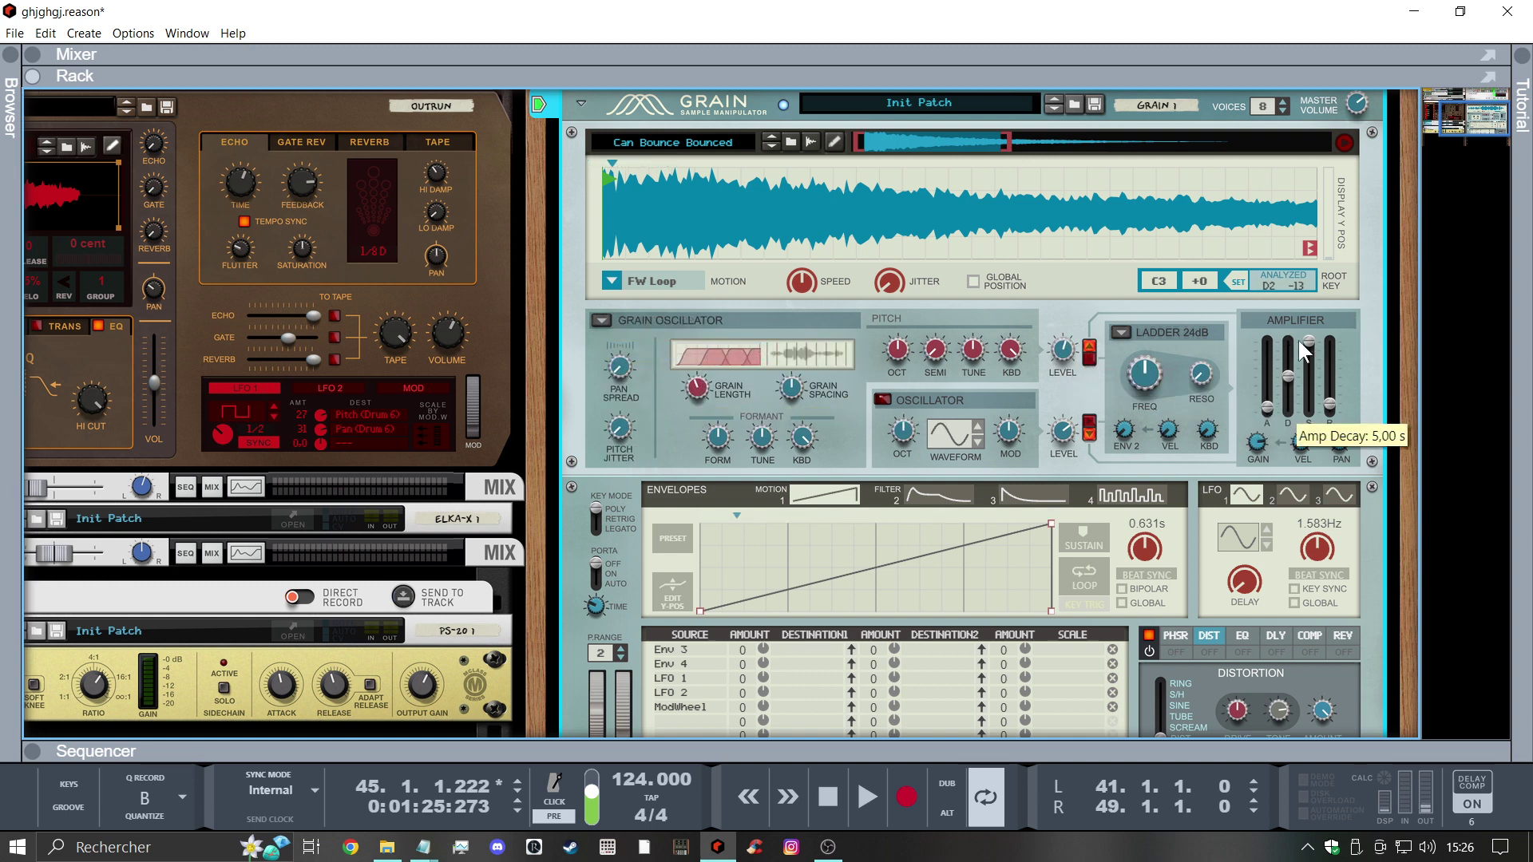
pyautogui.moveTo(1309, 341); pyautogui.dragTo(1309, 409)
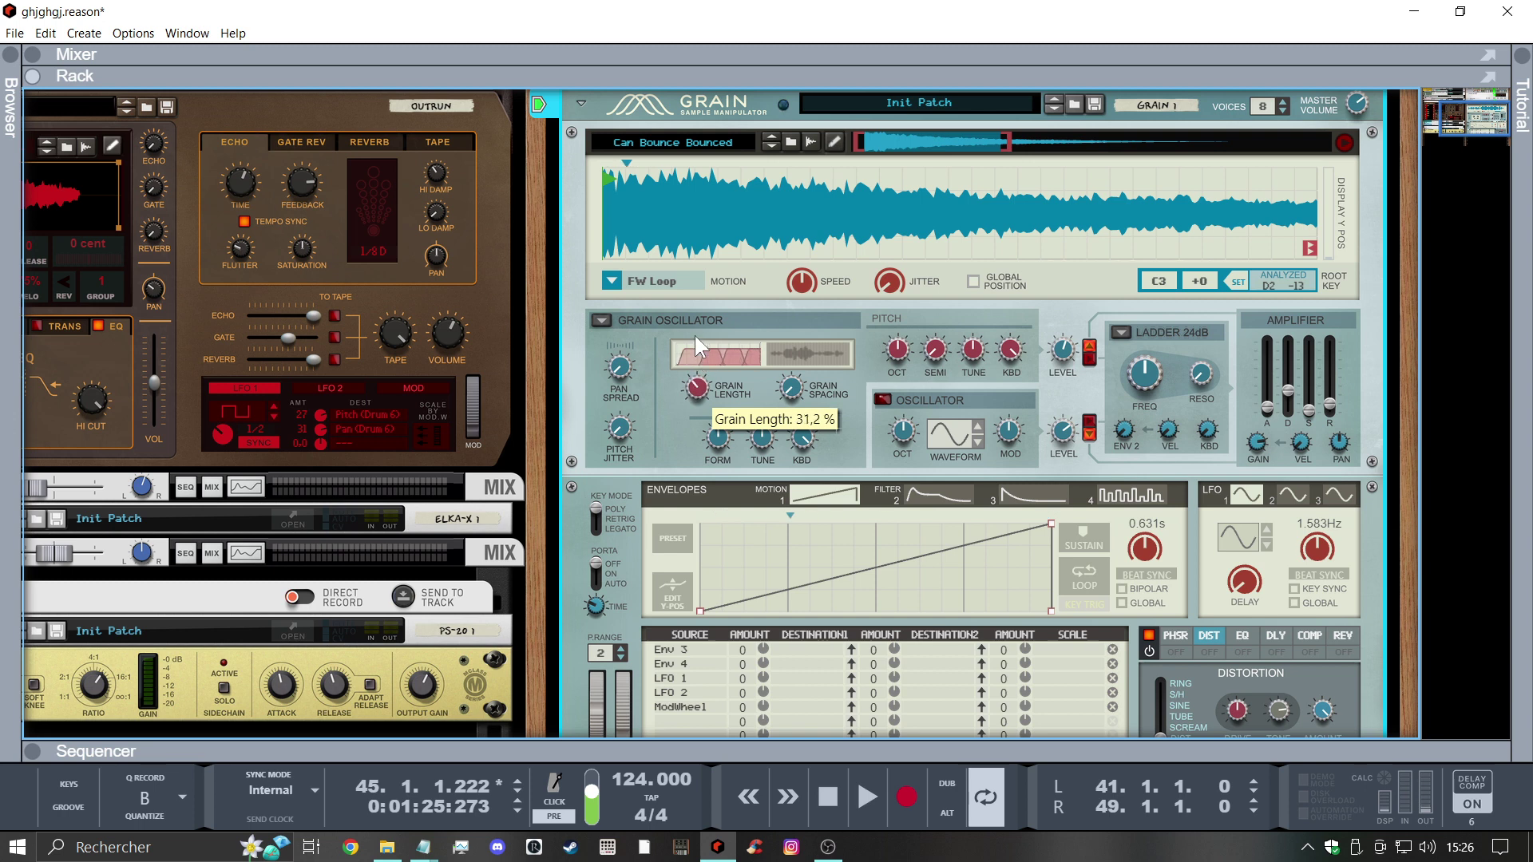
pyautogui.moveTo(694, 336); pyautogui.dragTo(696, 307)
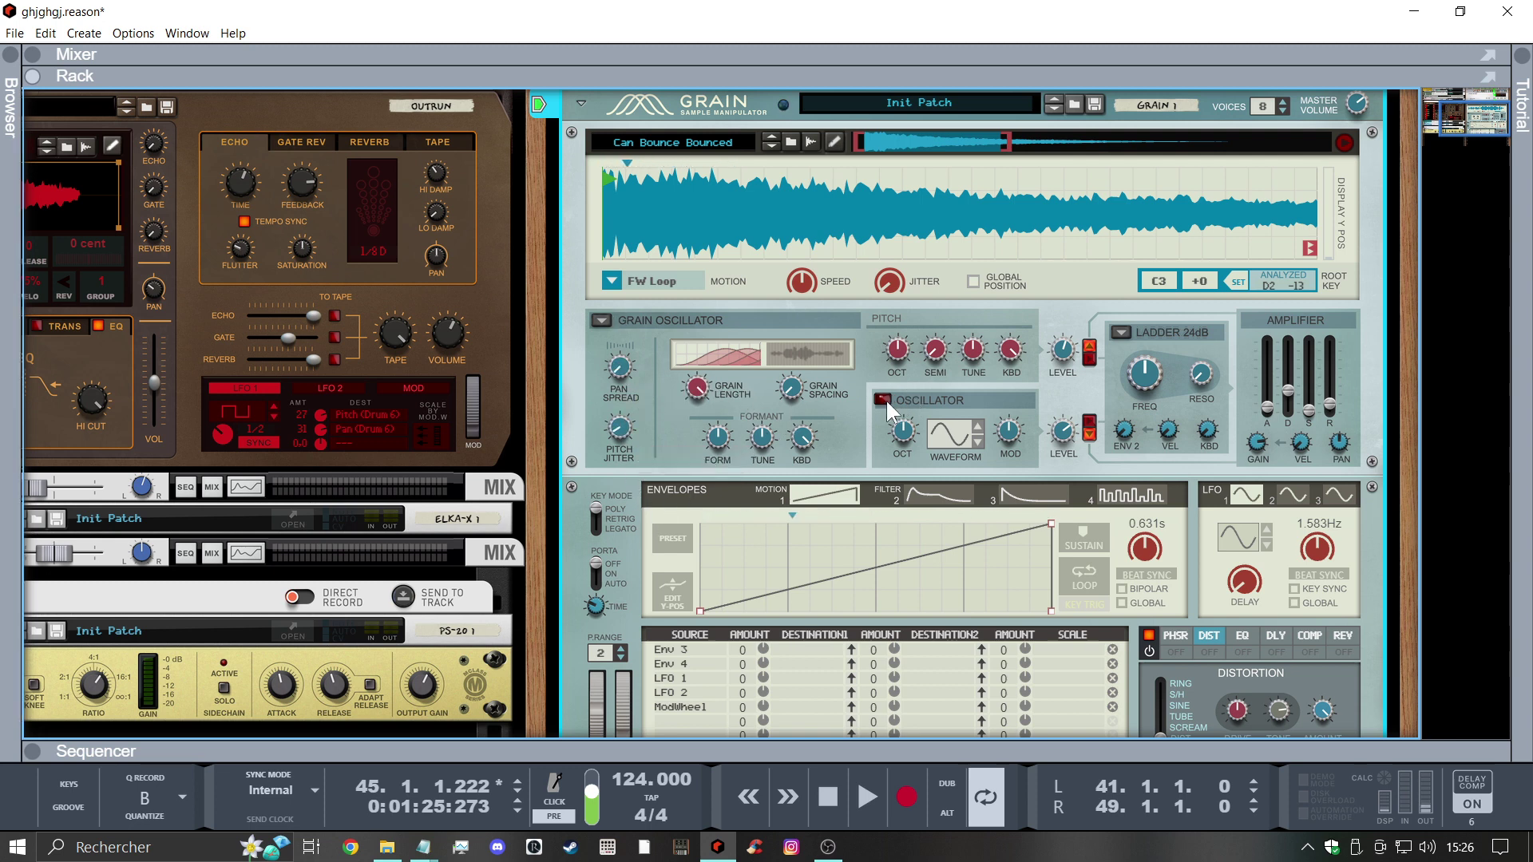
# Set Grain's root key to the analyzed D2 -13 and adjust the formant and grain length
pyautogui.click(1237, 283)
pyautogui.click(884, 400)
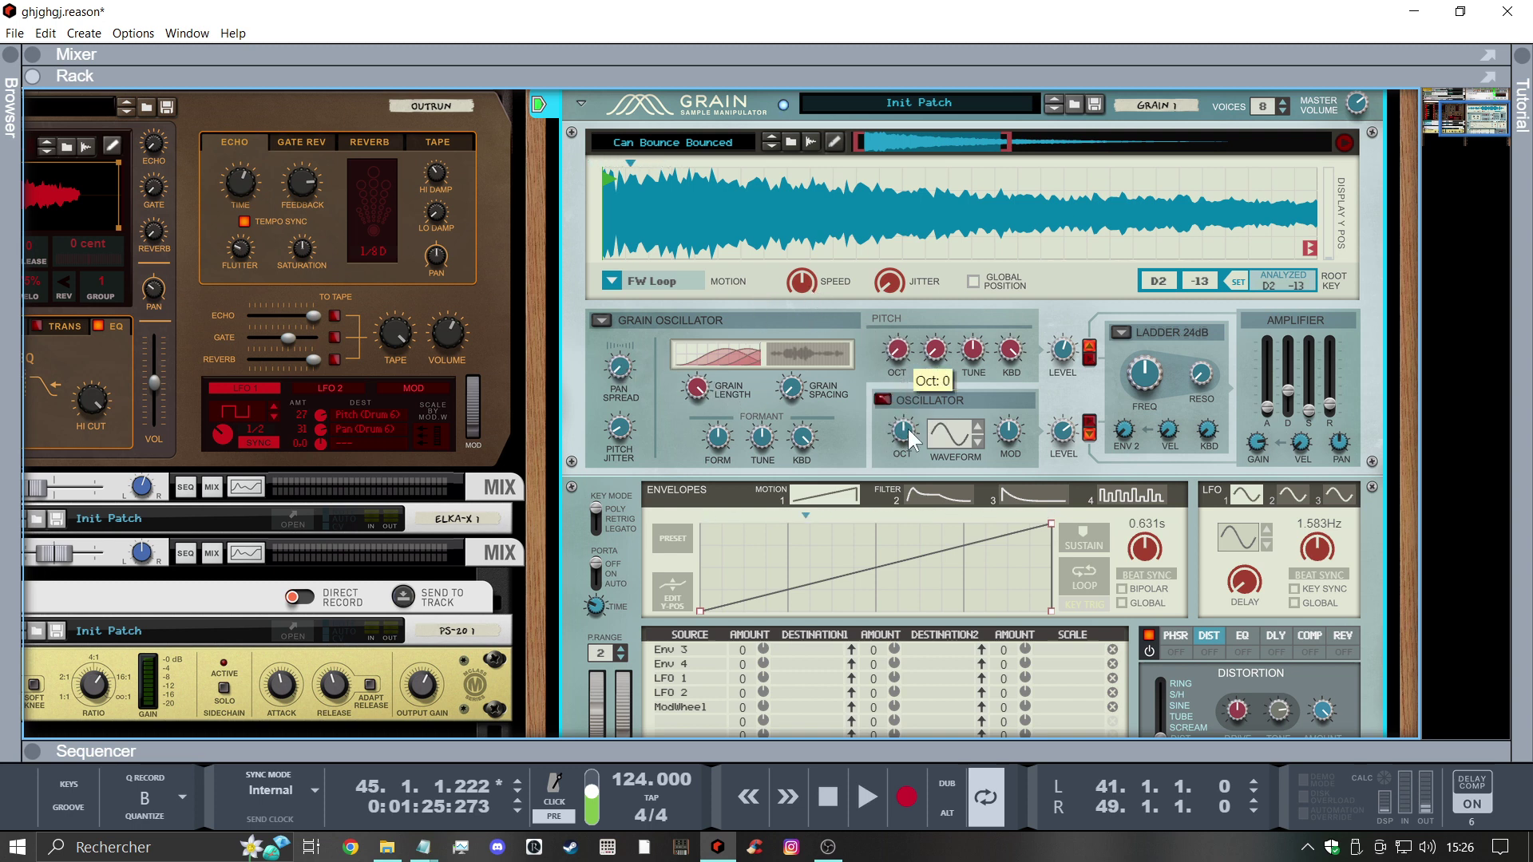
pyautogui.moveTo(718, 436); pyautogui.dragTo(743, 504)
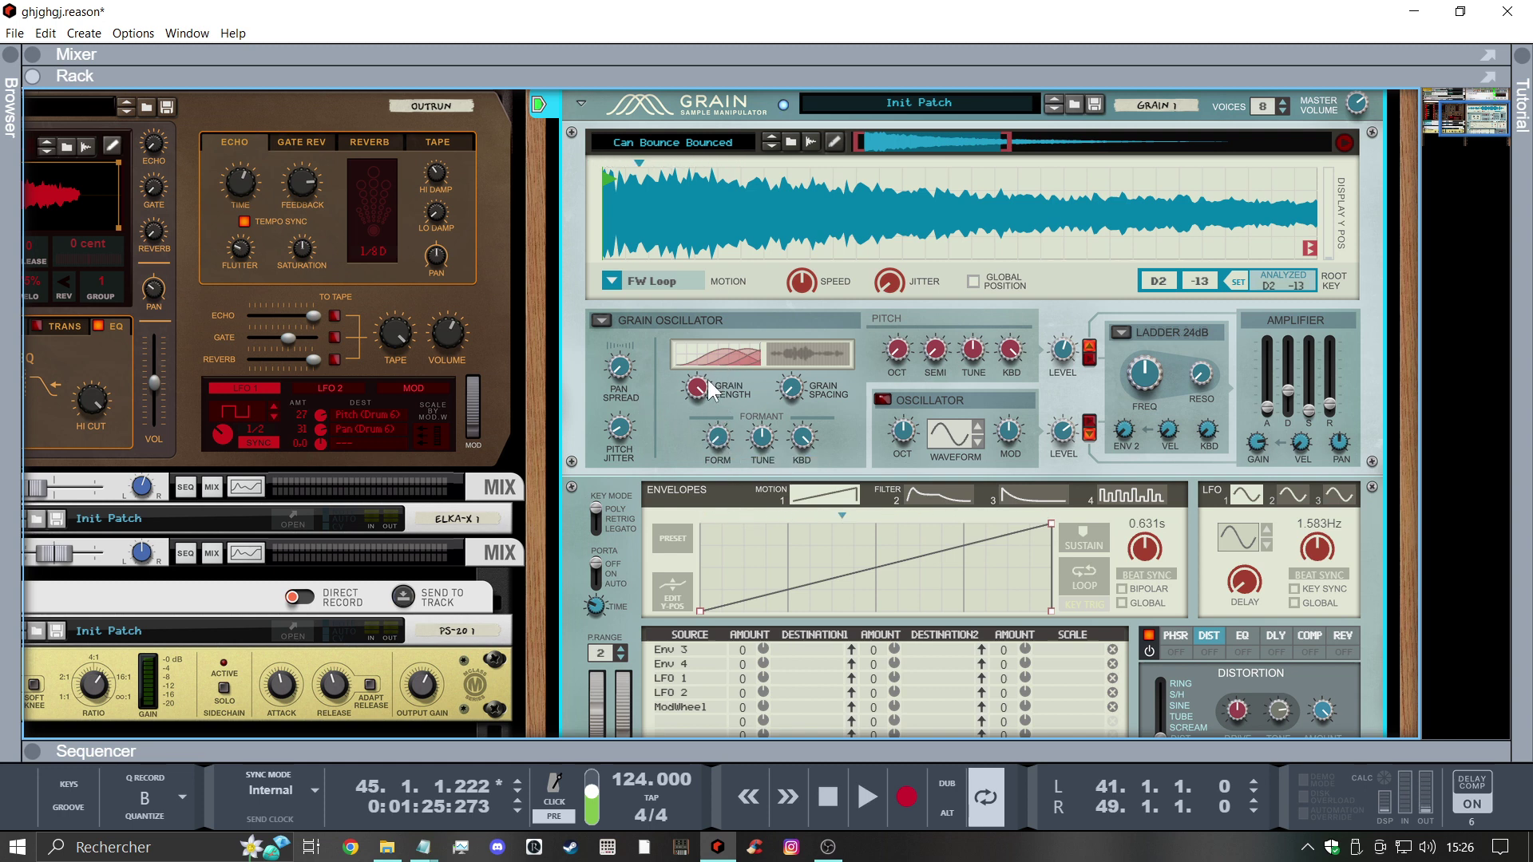
pyautogui.moveTo(710, 390)
pyautogui.mouseDown()
pyautogui.moveTo(714, 447)
pyautogui.moveTo(779, 446)
pyautogui.moveTo(775, 409)
pyautogui.moveTo(732, 442)
pyautogui.moveTo(711, 417)
pyautogui.mouseUp()
# Try Long Grains, settle on Tape as Grain's playback mode, and raise the sample level
pyautogui.click(608, 320)
pyautogui.click(648, 370)
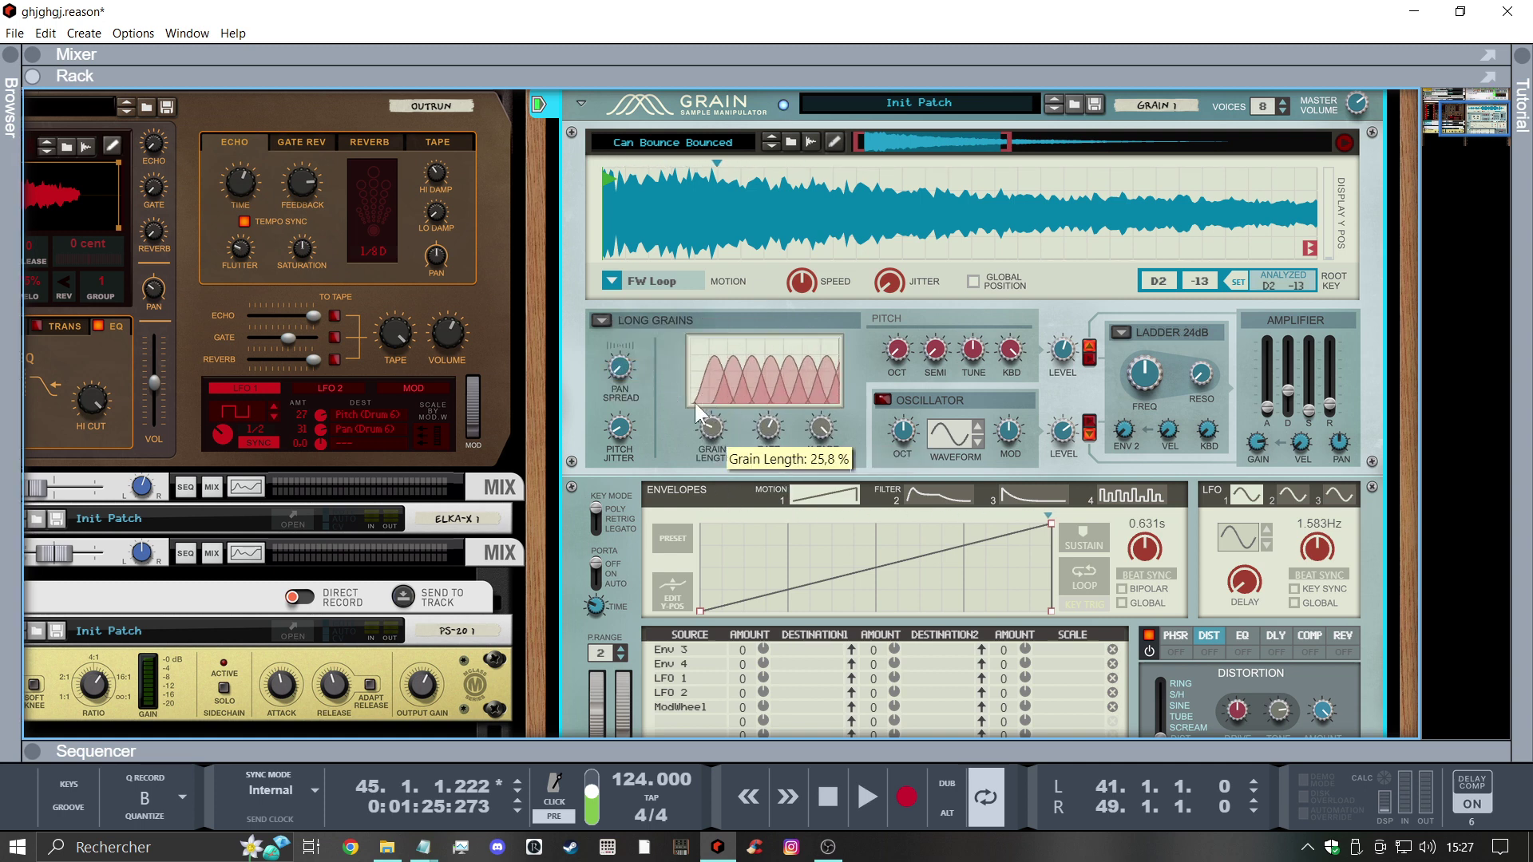
pyautogui.click(603, 320)
pyautogui.click(715, 391)
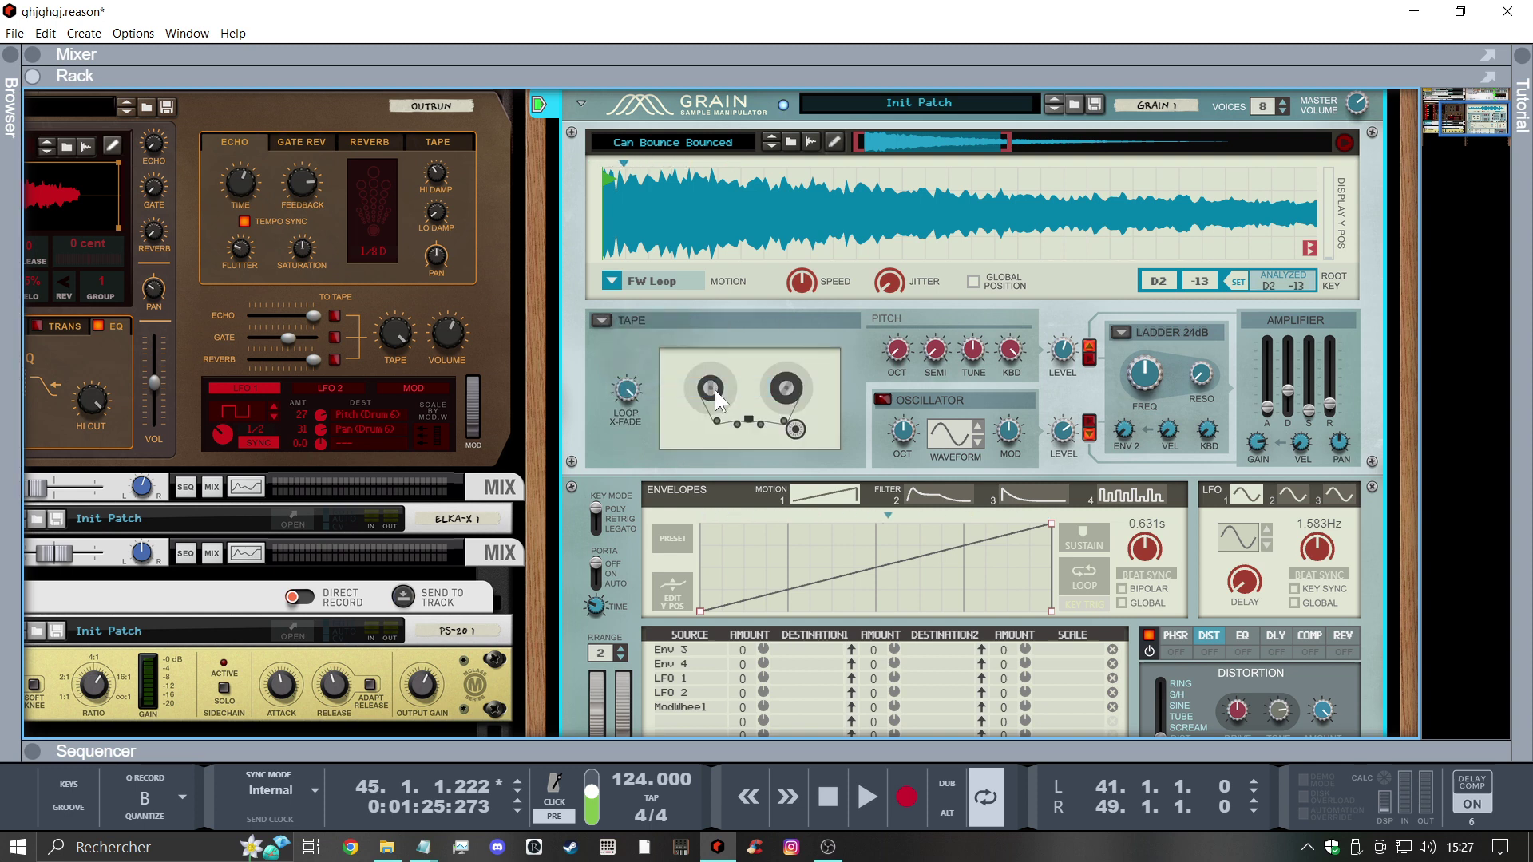
pyautogui.moveTo(1069, 364); pyautogui.dragTo(1063, 331)
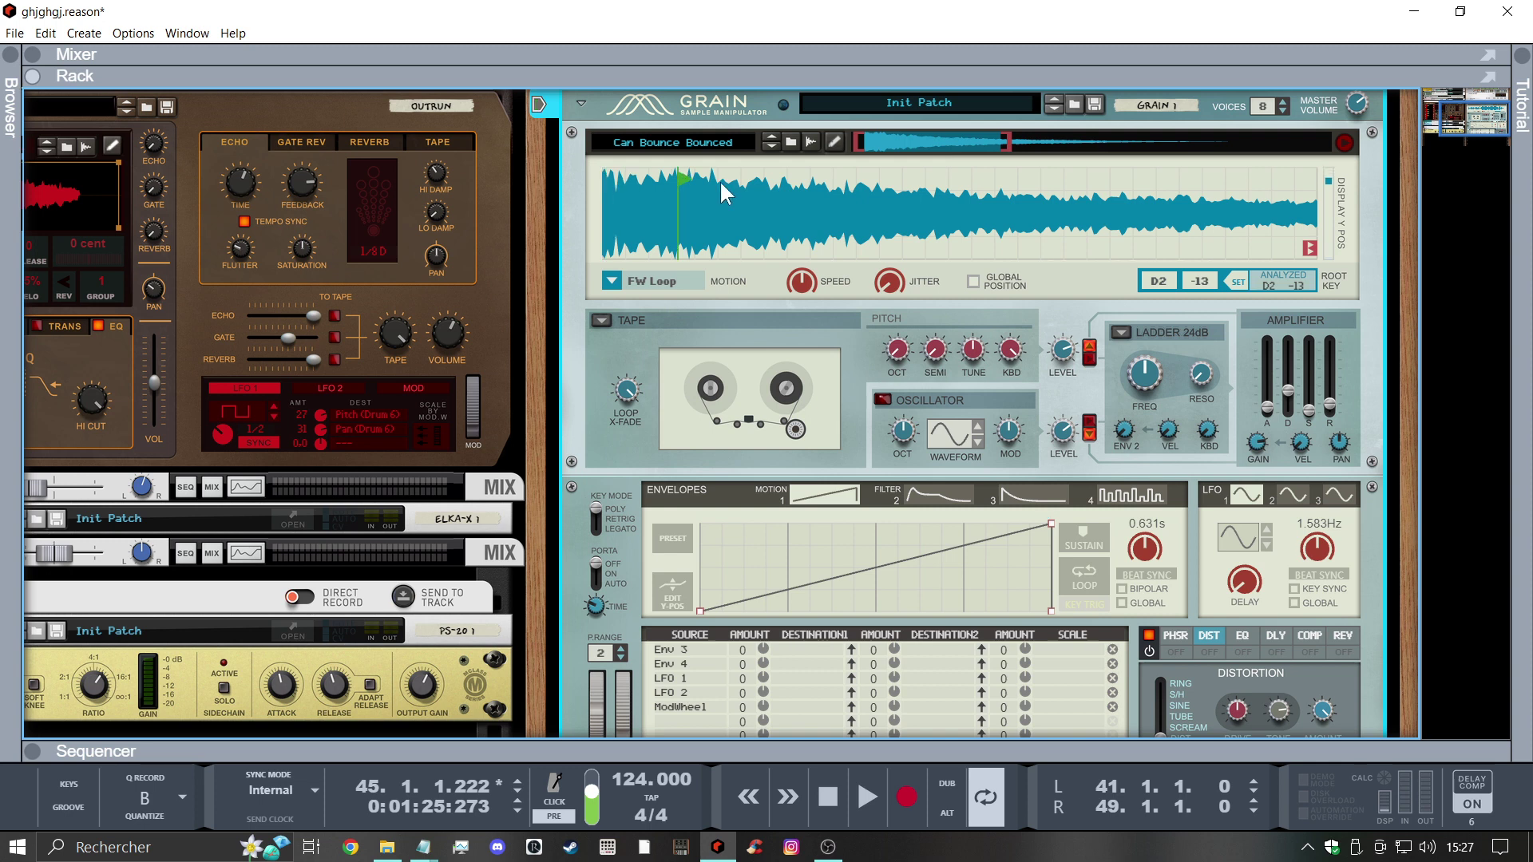
# Try several later playback start positions in Grain's sample display
pyautogui.click(815, 183)
pyautogui.click(902, 207)
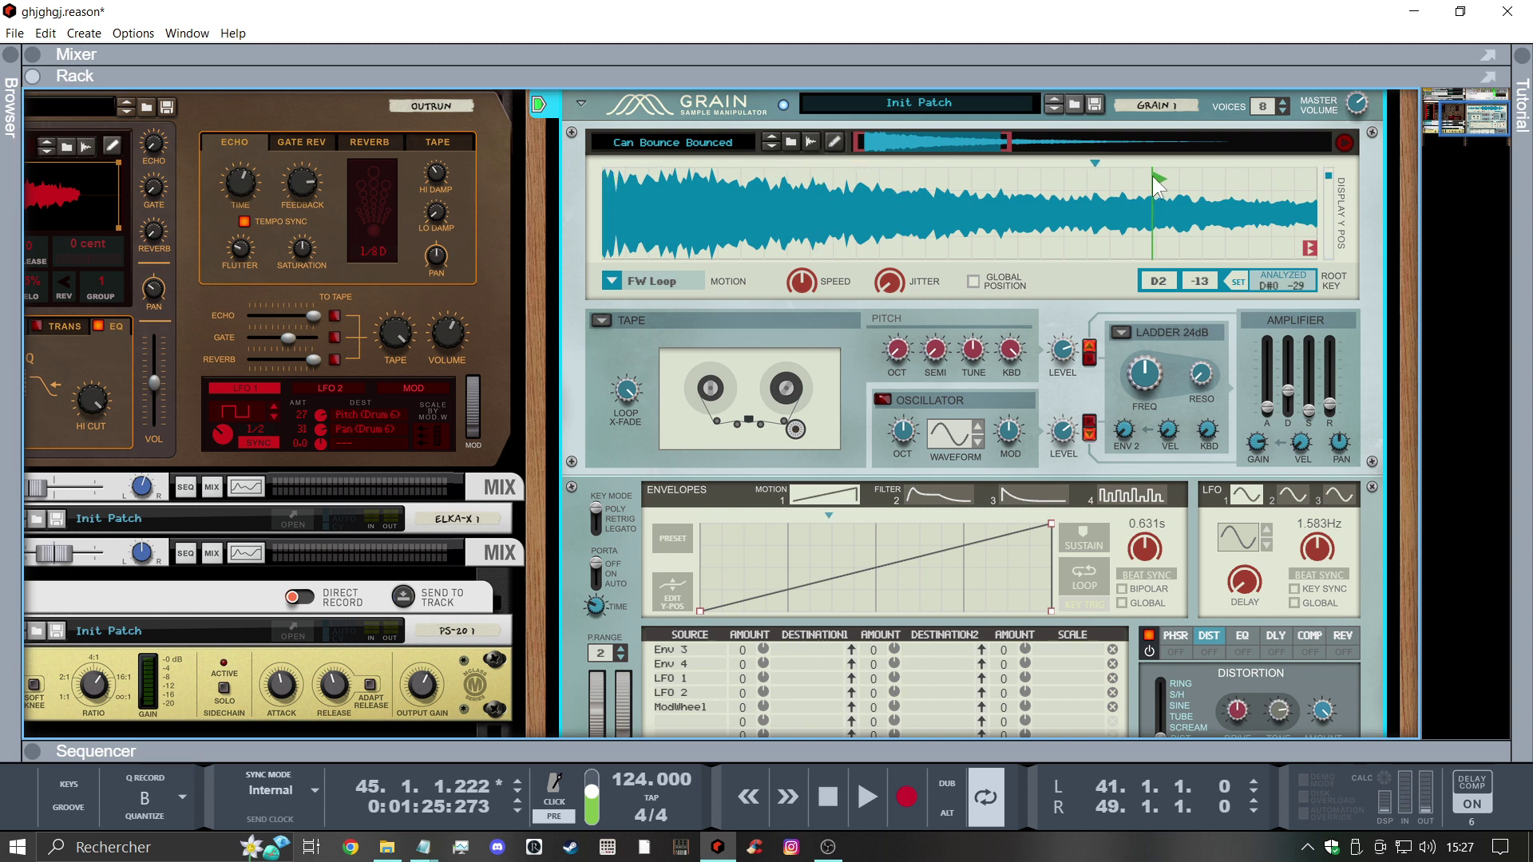
pyautogui.moveTo(1155, 186); pyautogui.dragTo(1139, 199)
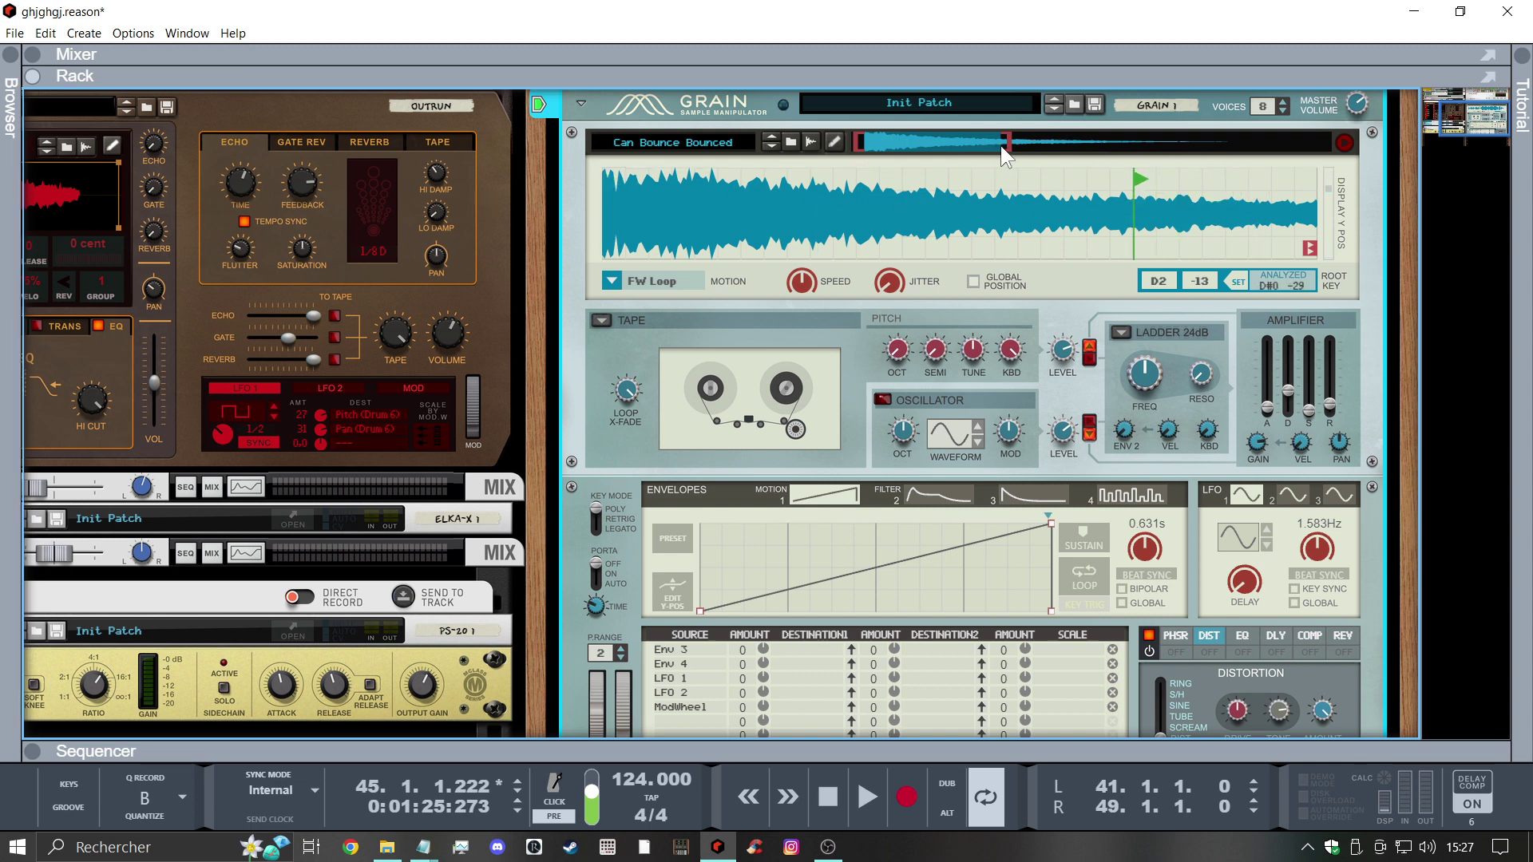
# Extend Grain's sample range to nearly the whole recording, set the motion speed to 189%, and play the song along with it
pyautogui.moveTo(1002, 144); pyautogui.dragTo(1269, 147)
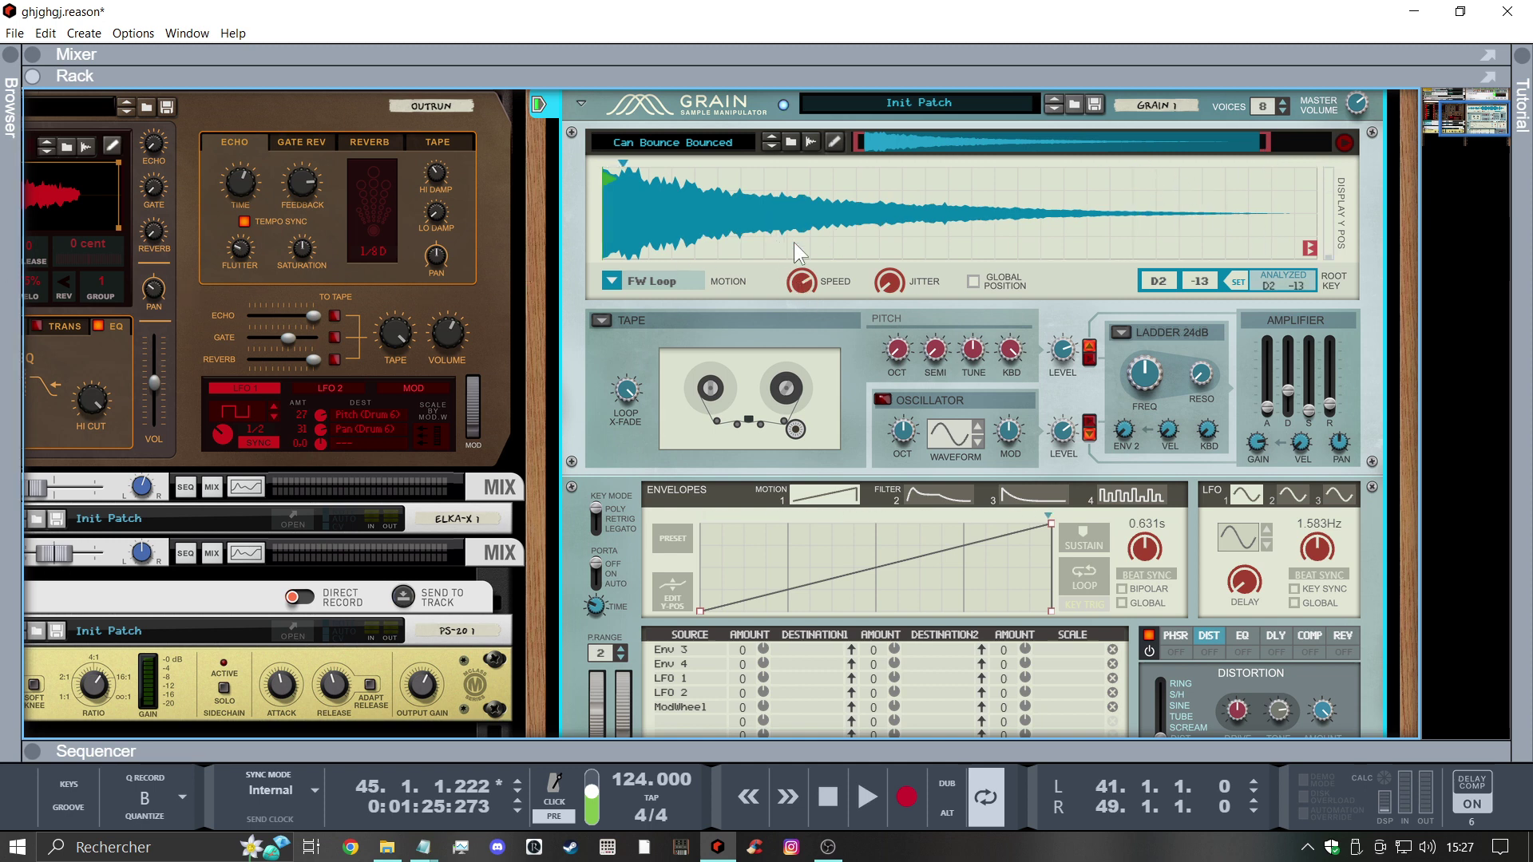
pyautogui.moveTo(794, 242); pyautogui.dragTo(808, 362)
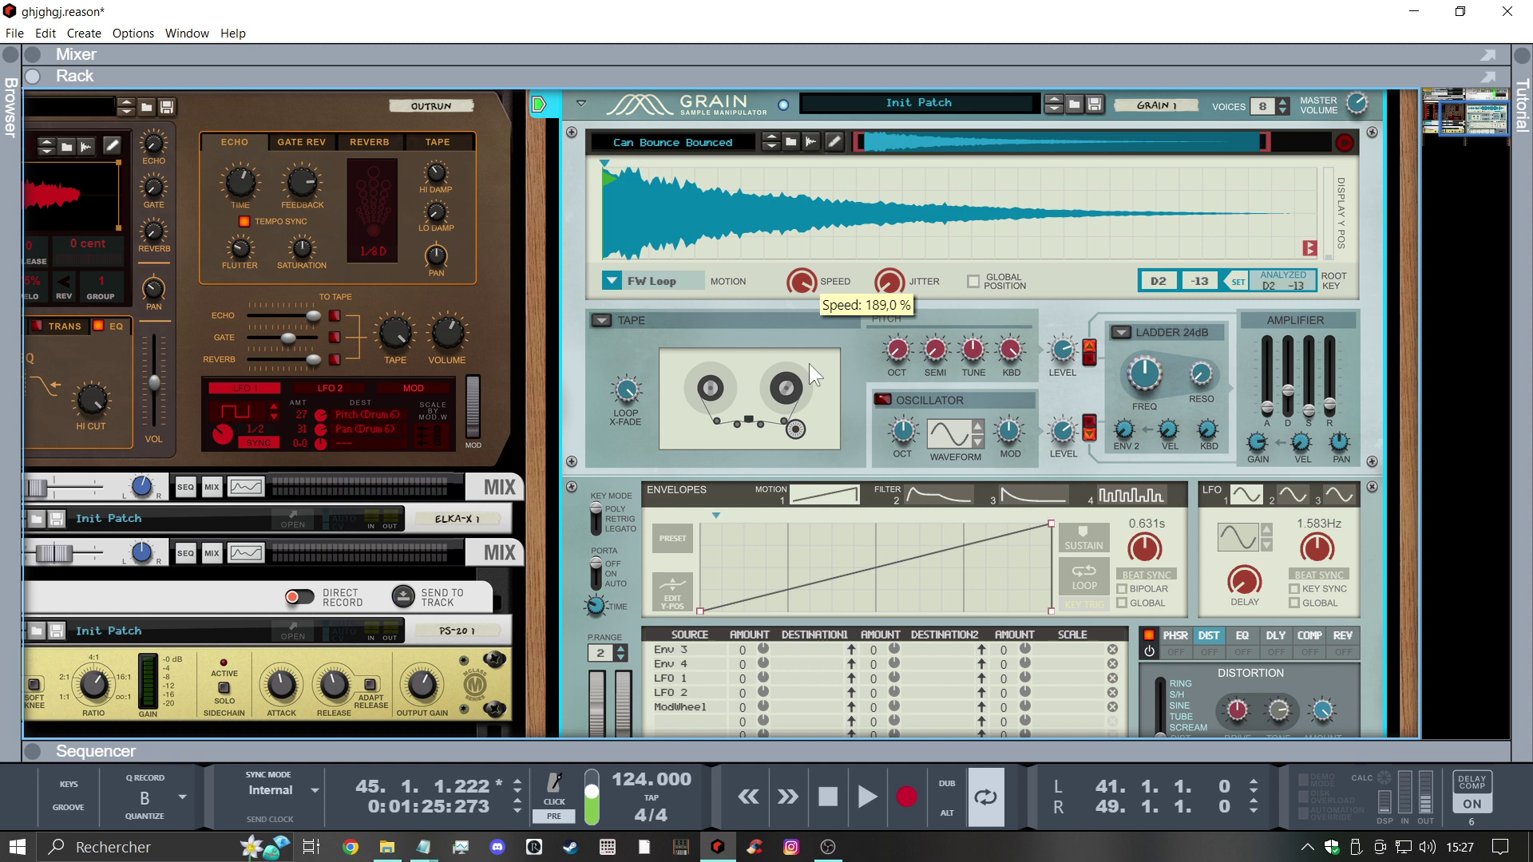
pyautogui.click(864, 794)
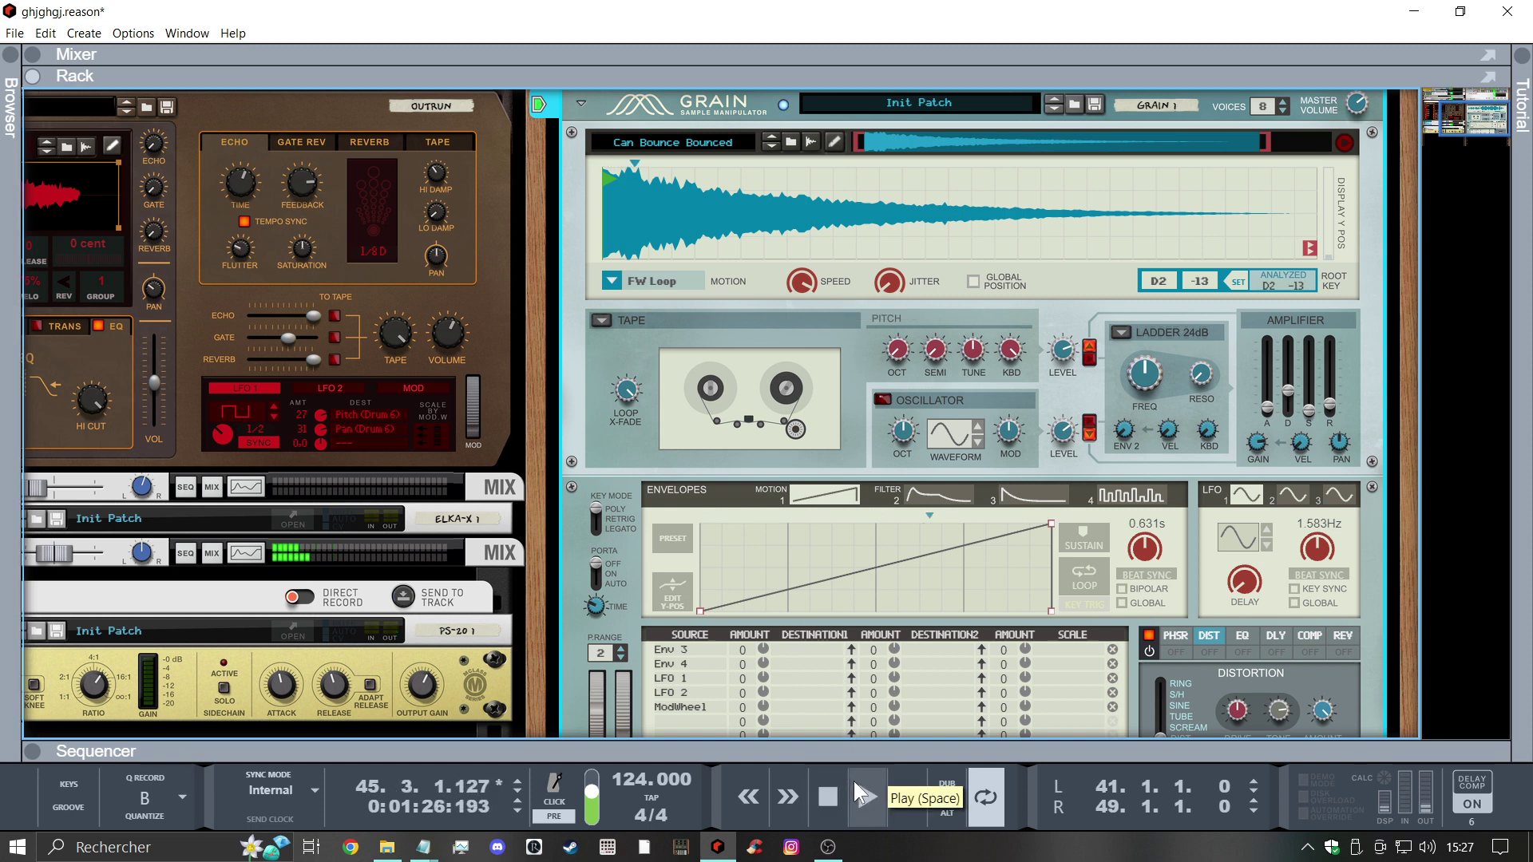
# Record a new part on the Grain 1 track starting from bar 41 over the looped section
pyautogui.click(830, 797)
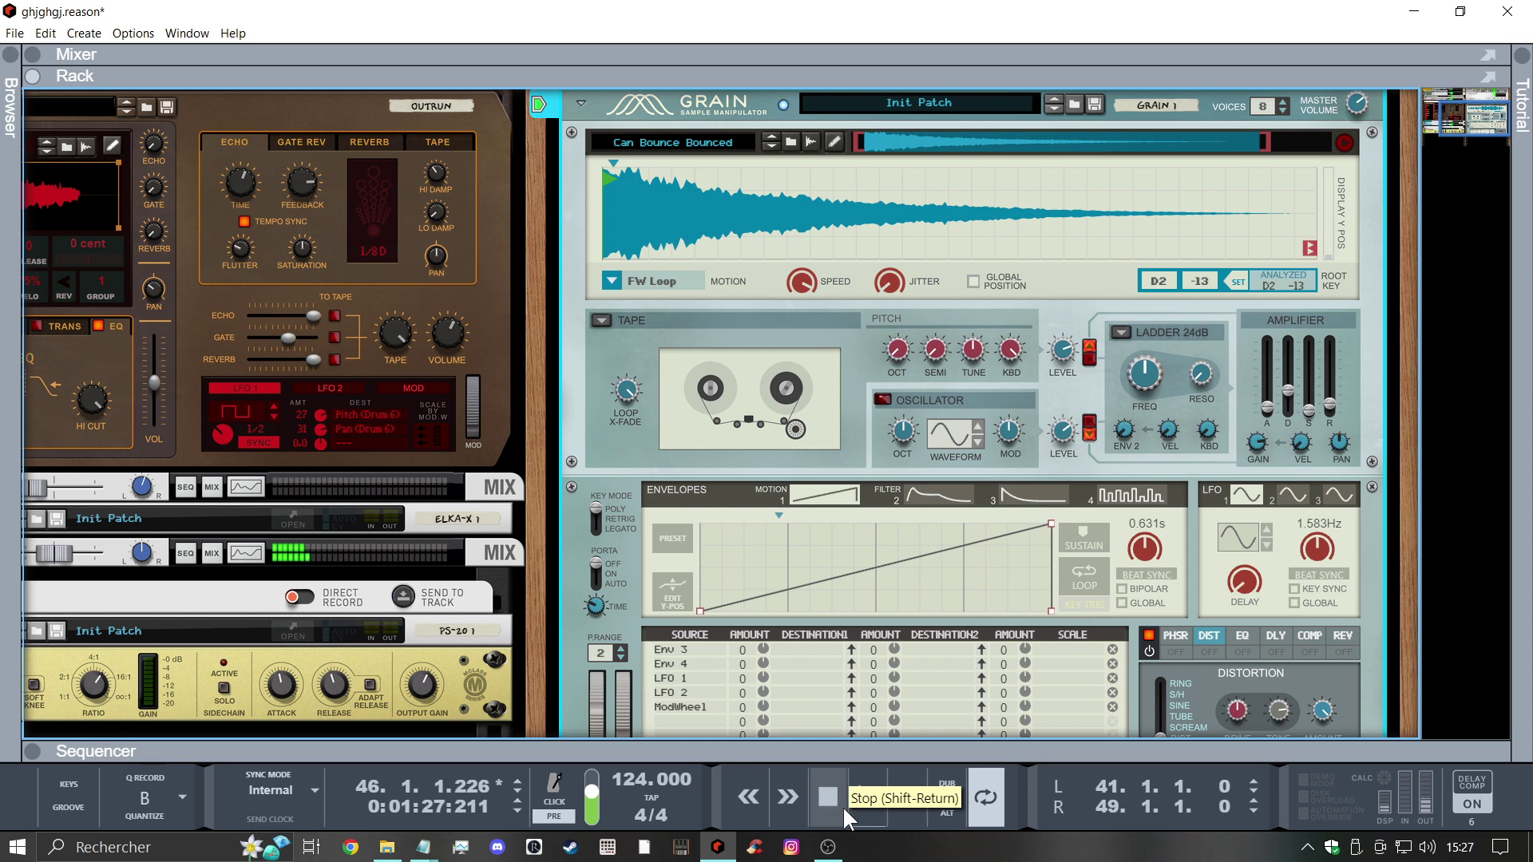
pyautogui.click(851, 757)
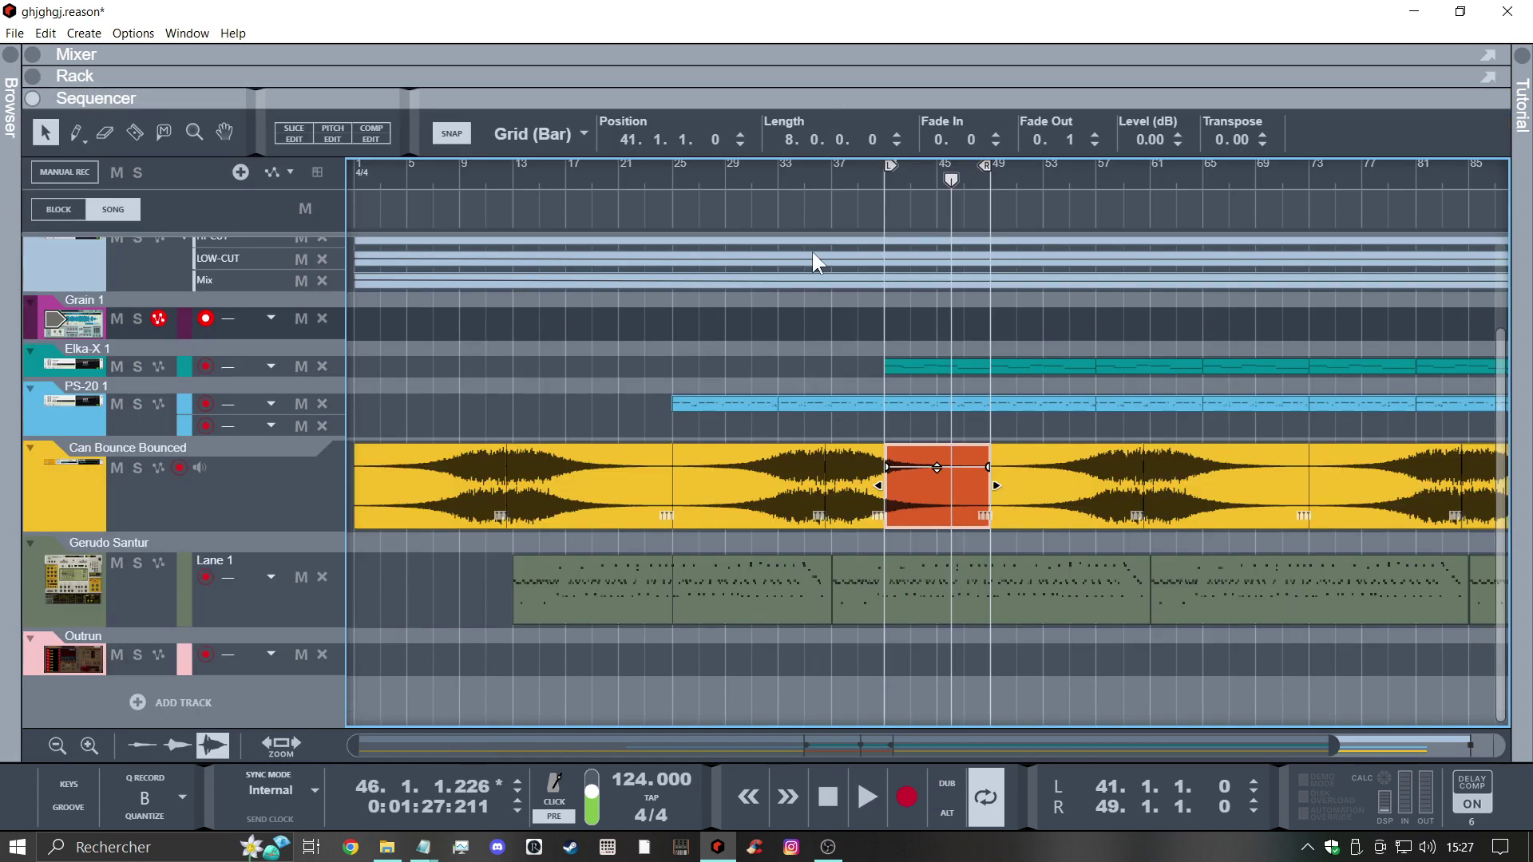
pyautogui.click(885, 180)
pyautogui.click(863, 800)
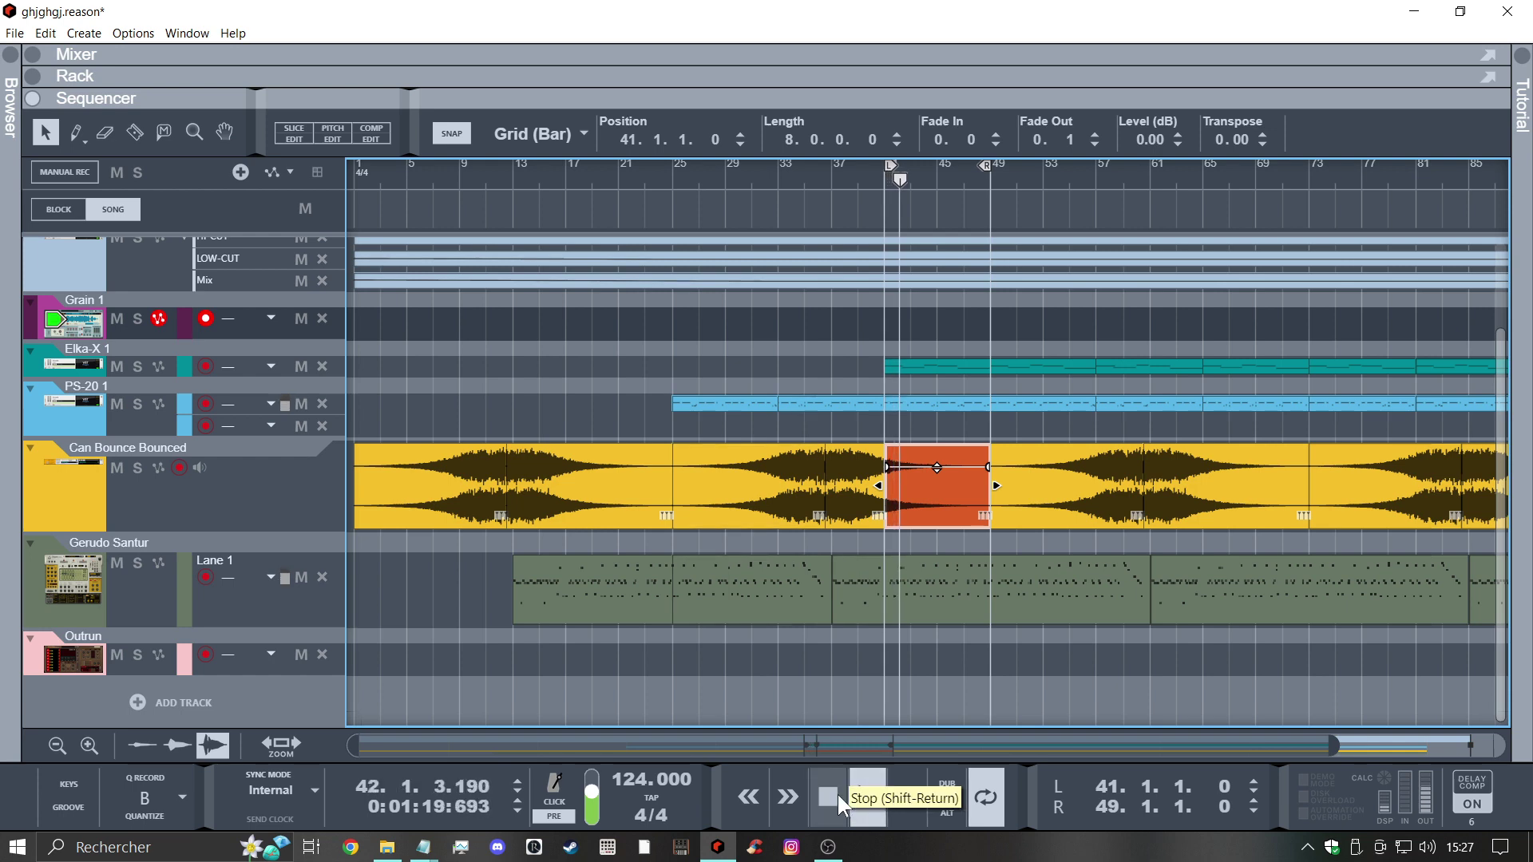
pyautogui.click(836, 794)
pyautogui.click(882, 188)
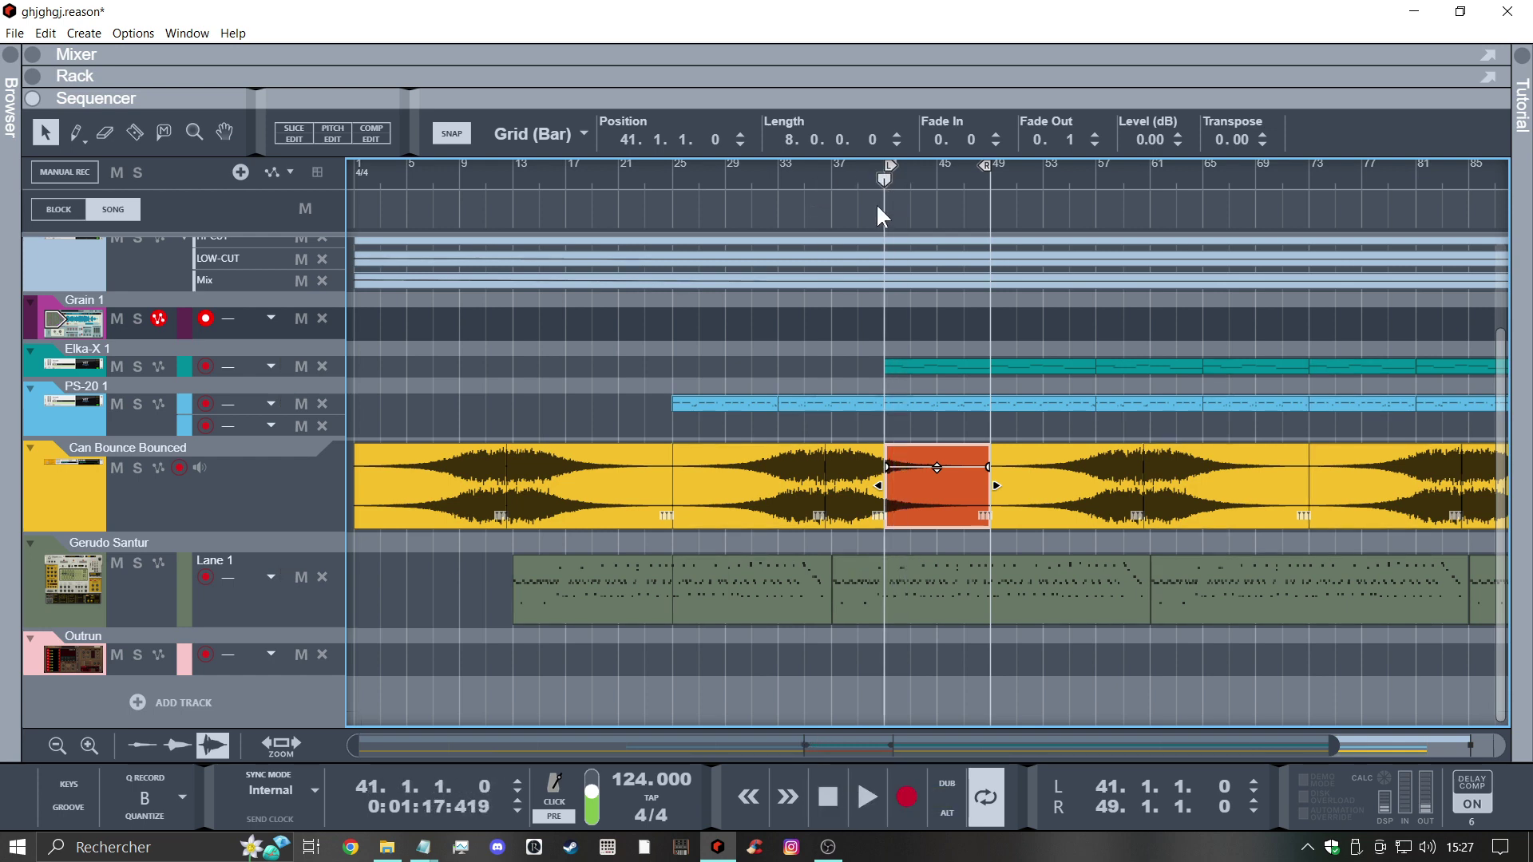
pyautogui.click(907, 796)
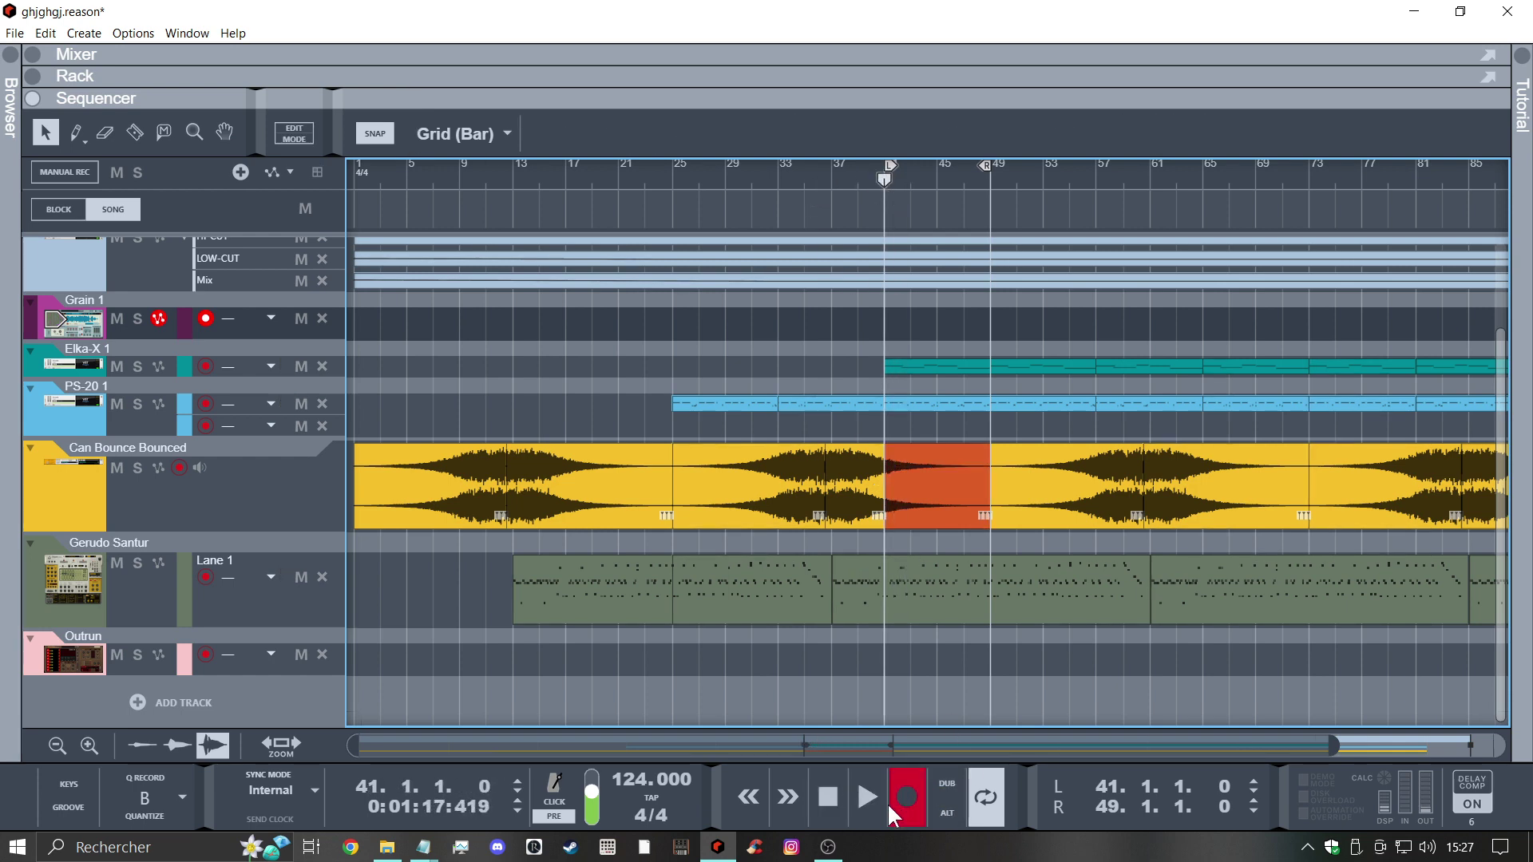
pyautogui.click(849, 817)
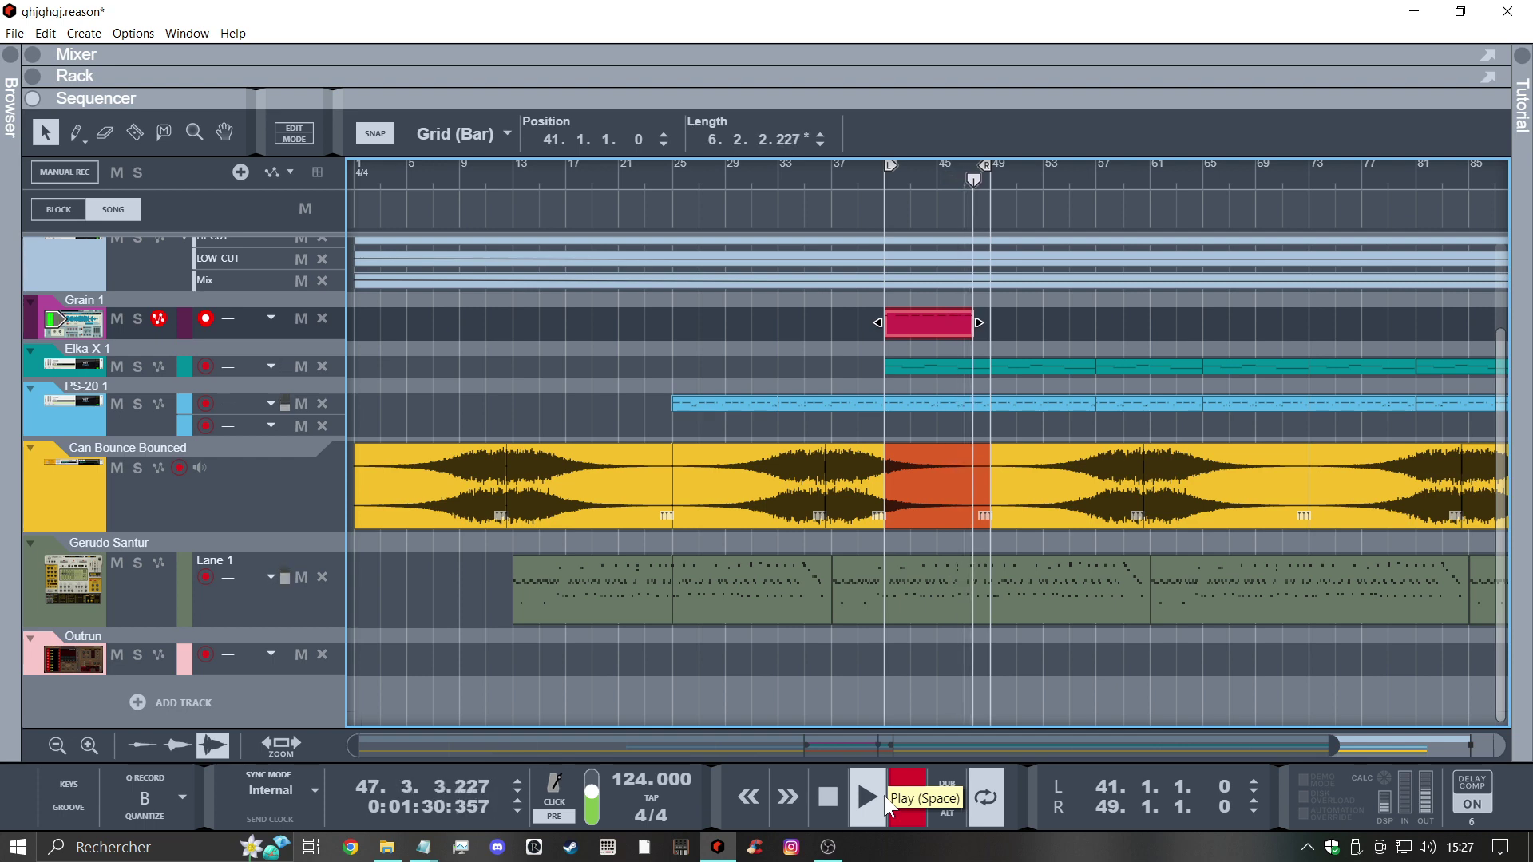
pyautogui.click(828, 796)
# Delete the very short first note in the recorded Grain 1 clip and quantize the B2 note near bar 43
pyautogui.doubleClick(897, 323)
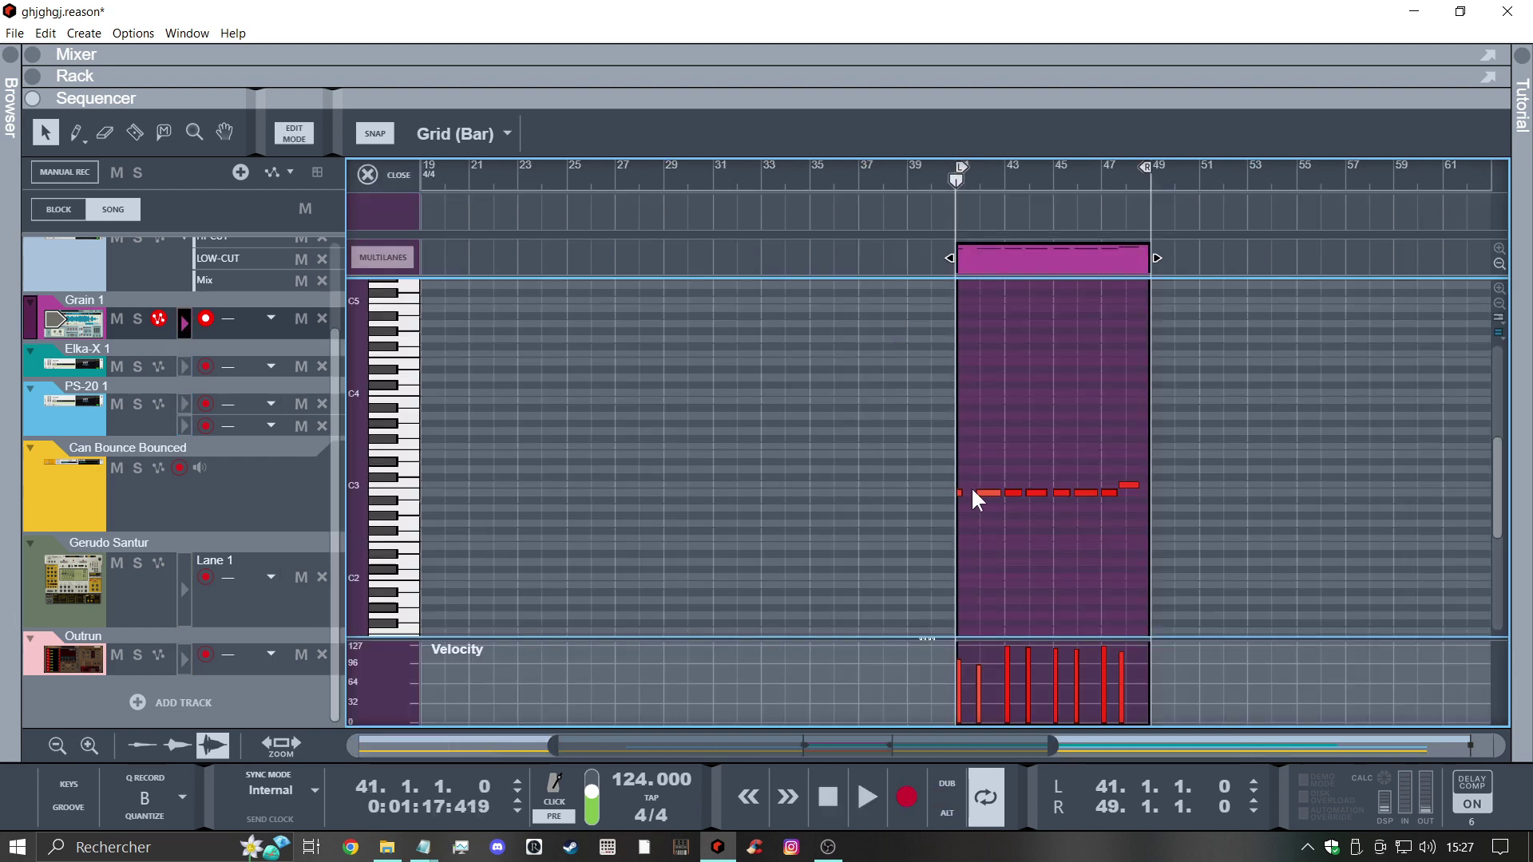
pyautogui.press('Delete')
pyautogui.click(867, 795)
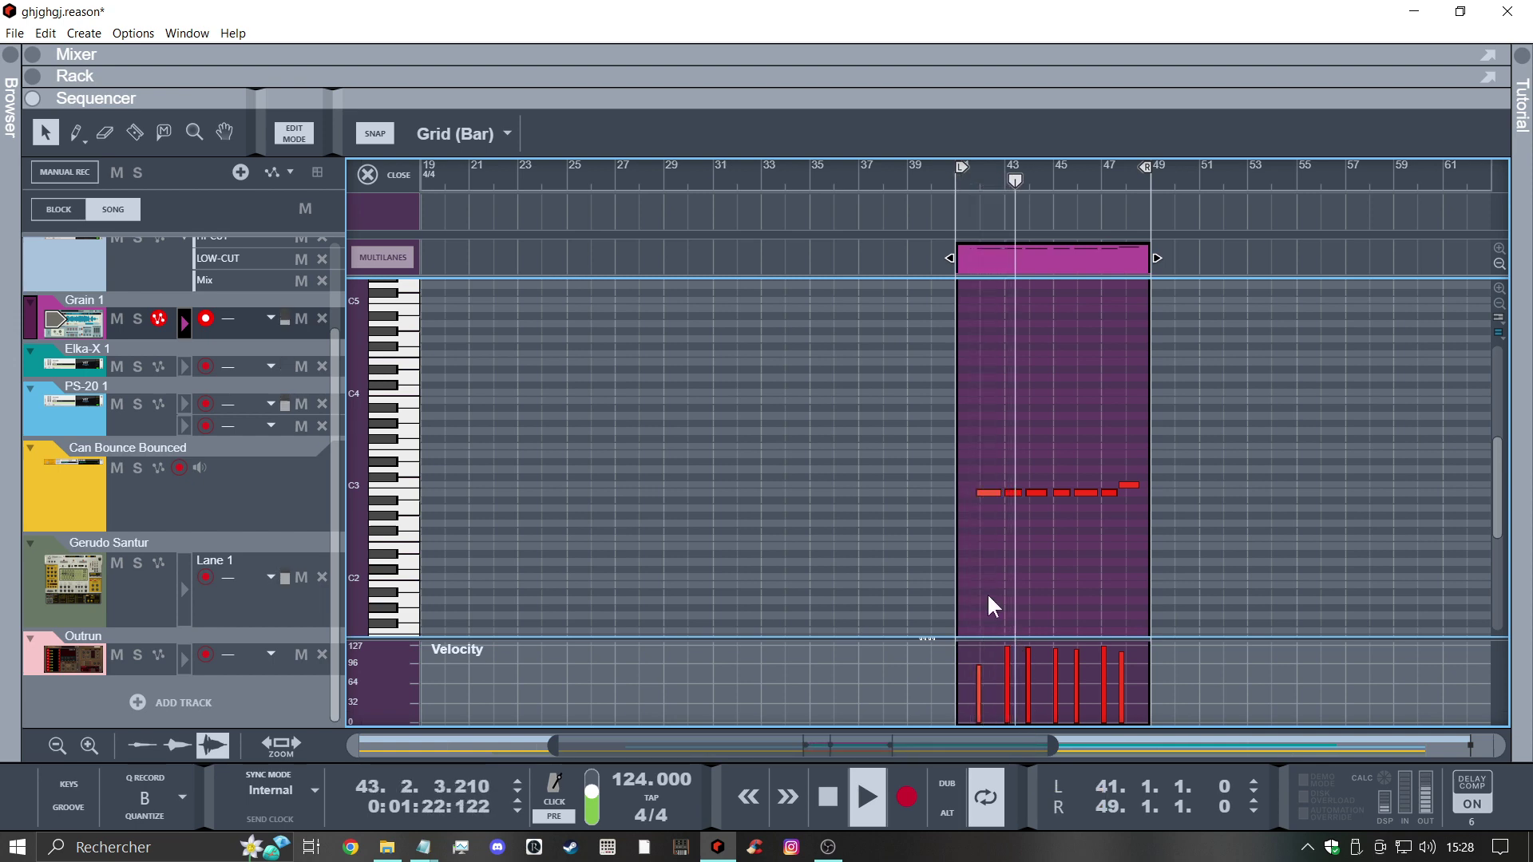
pyautogui.click(1014, 493)
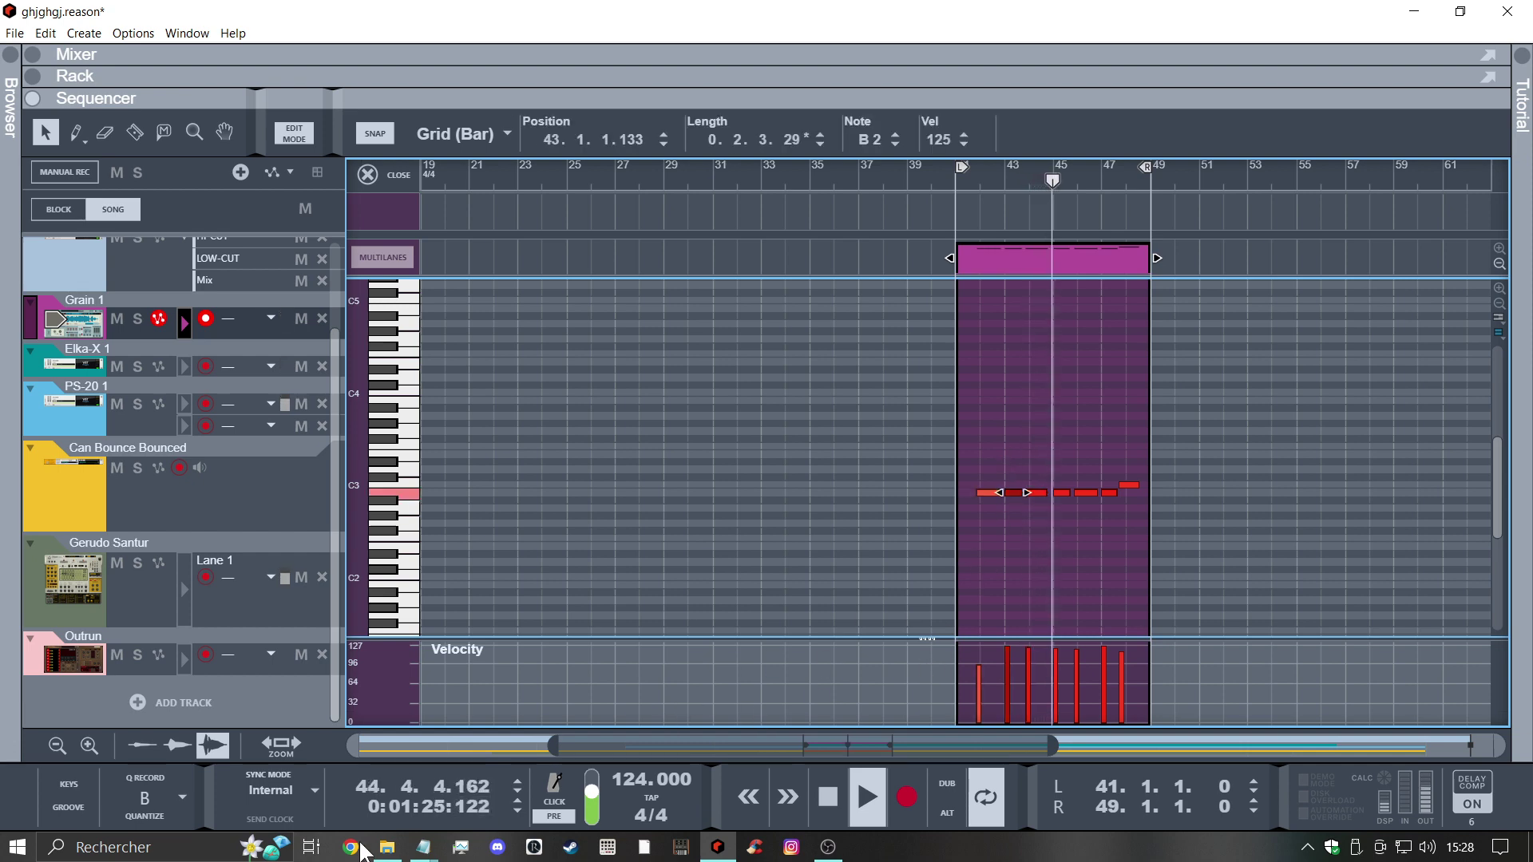
pyautogui.click(159, 816)
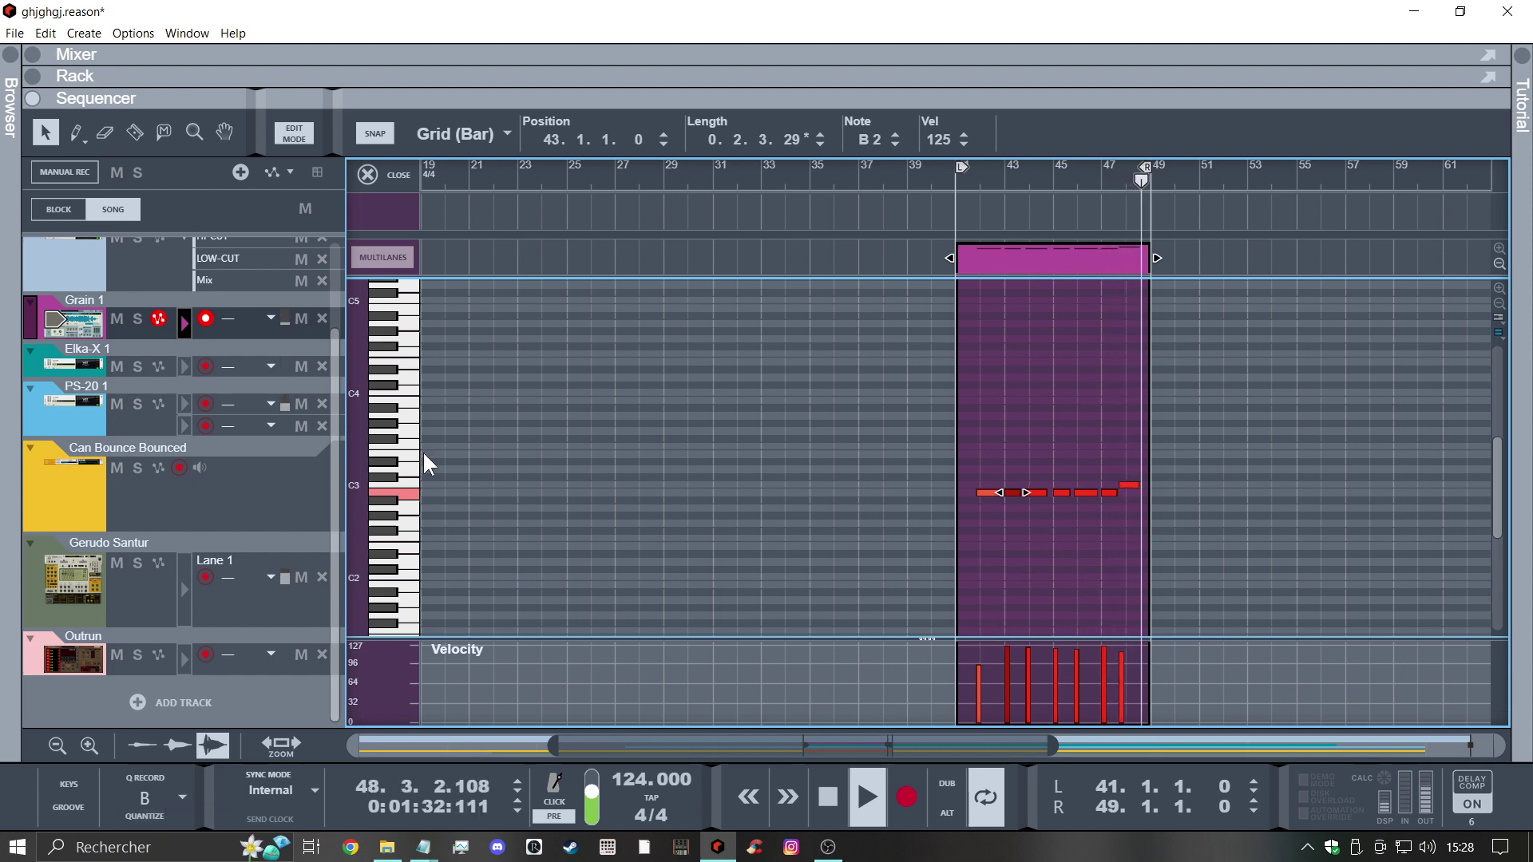
# Select all mixer channels and recolor them light grey
pyautogui.click(32, 54)
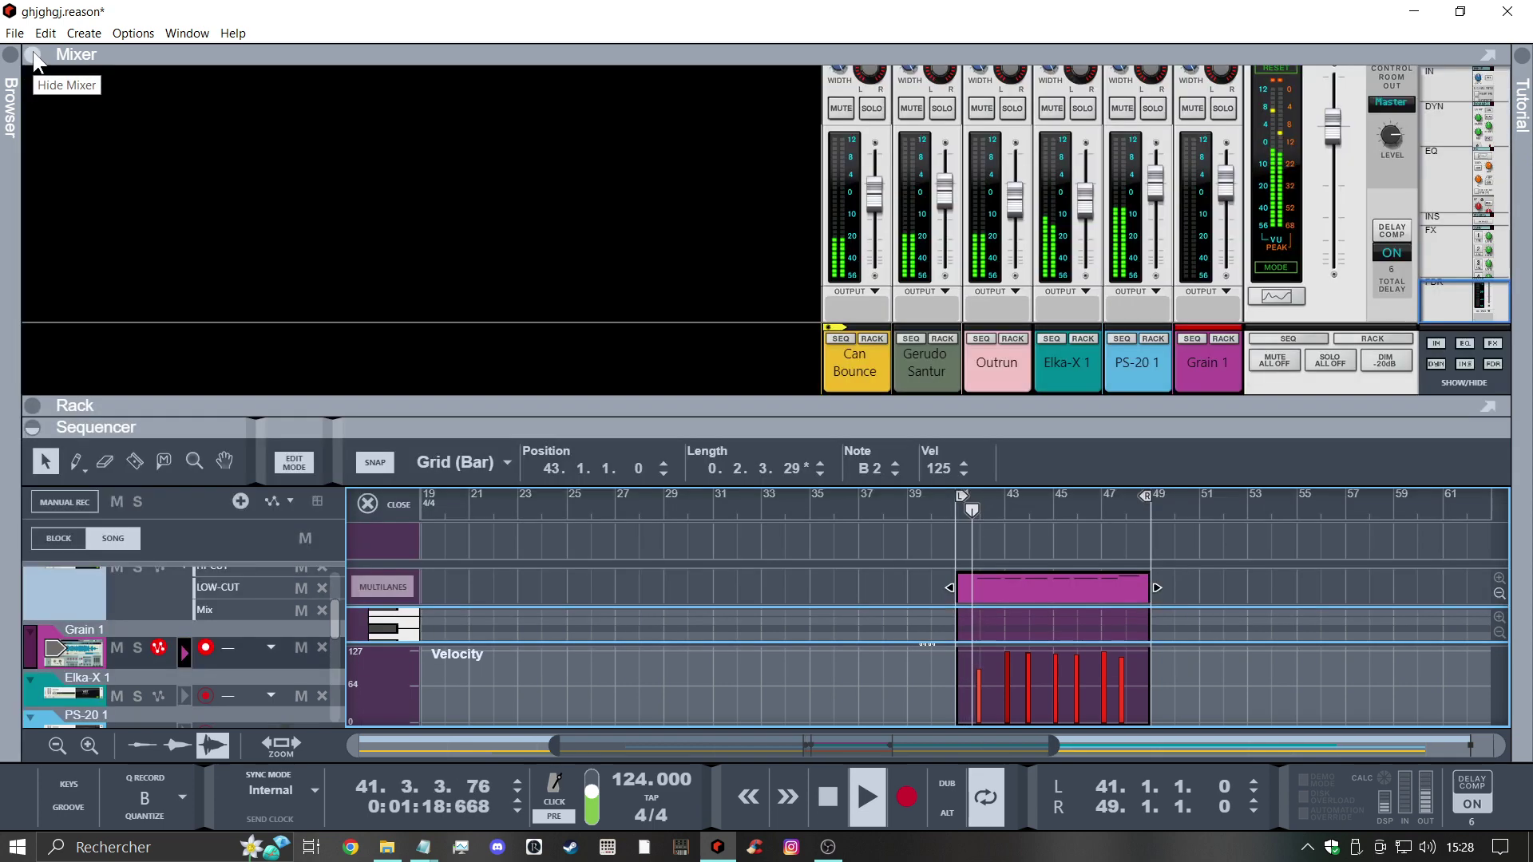
pyautogui.rightClick(351, 174)
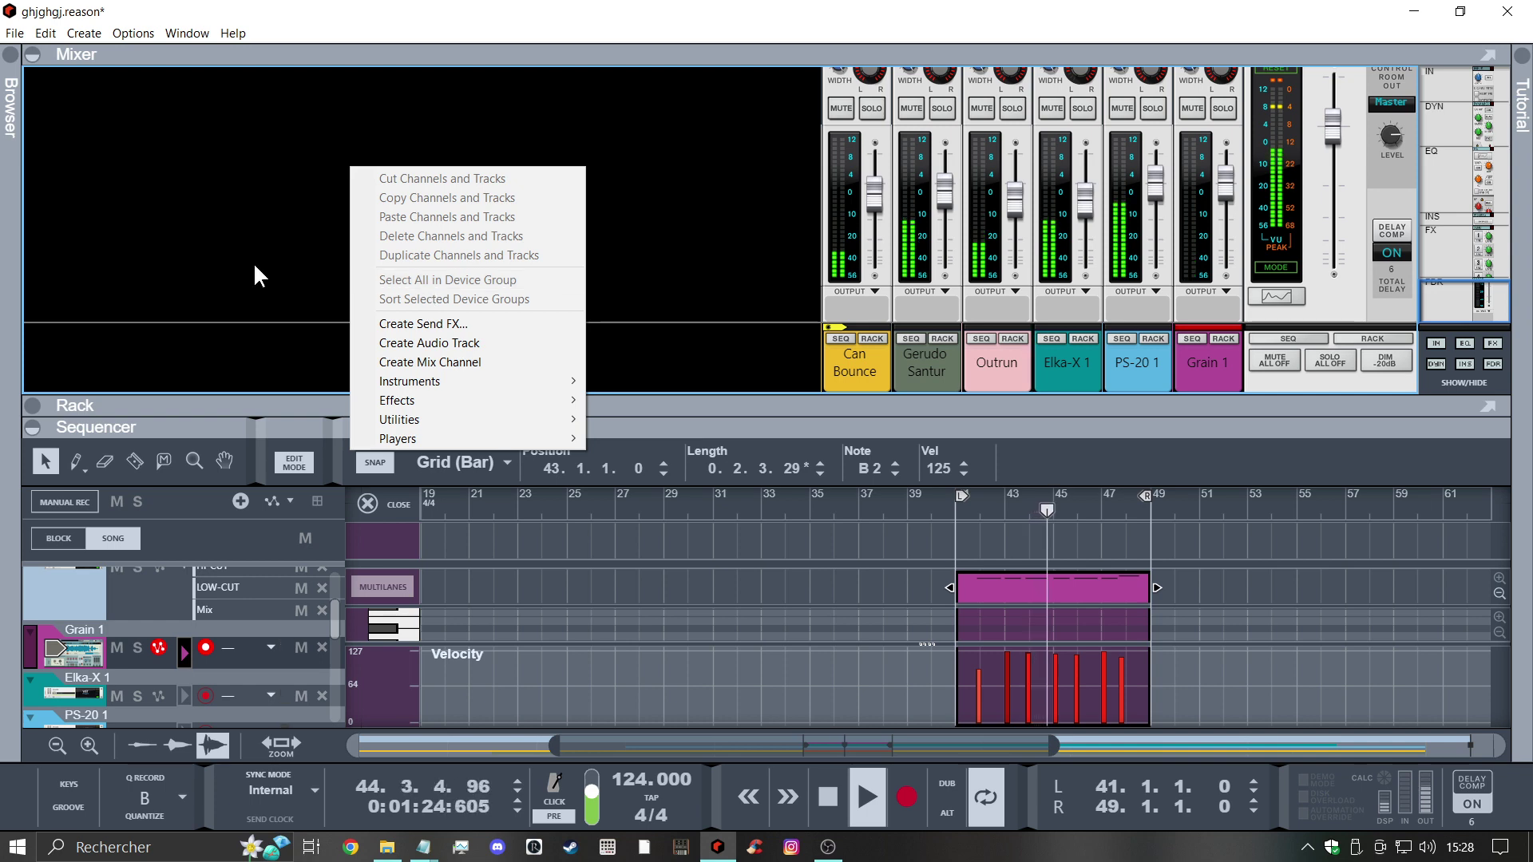
pyautogui.click(45, 32)
pyautogui.click(73, 190)
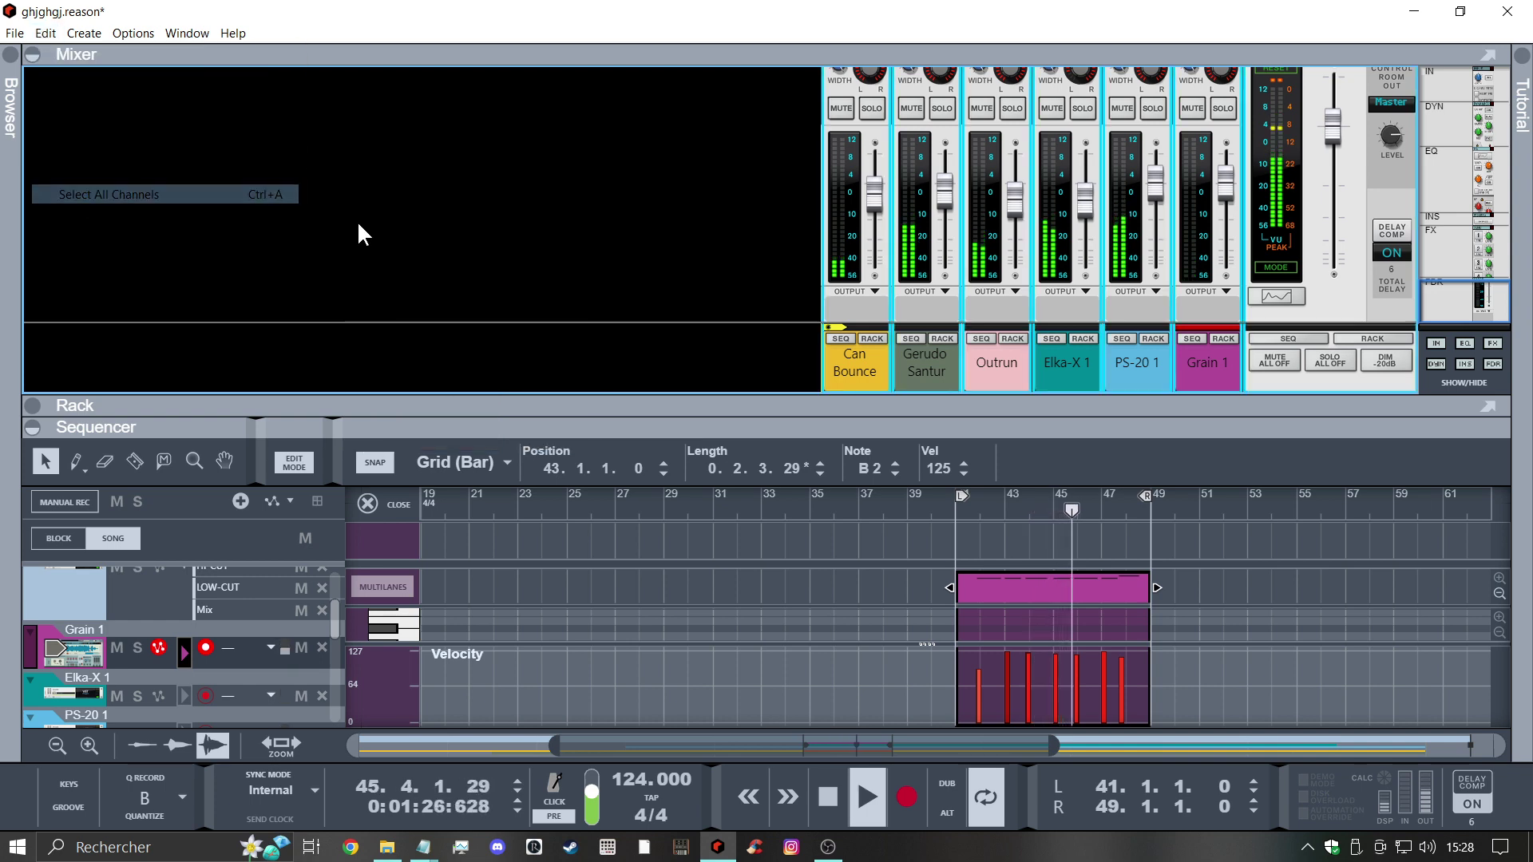
pyautogui.rightClick(831, 372)
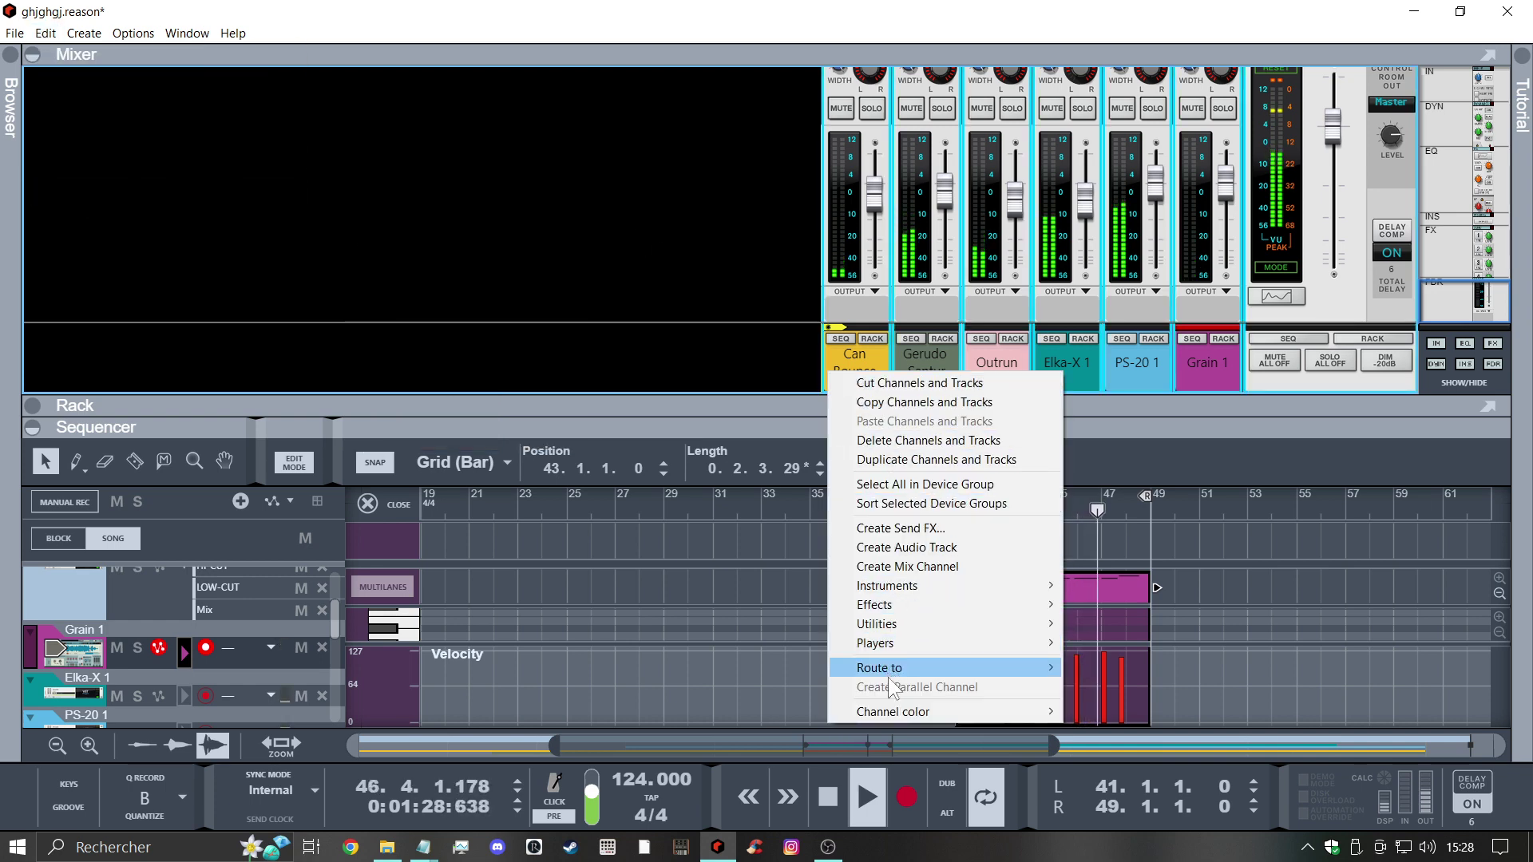
pyautogui.moveTo(894, 711)
pyautogui.click(1117, 709)
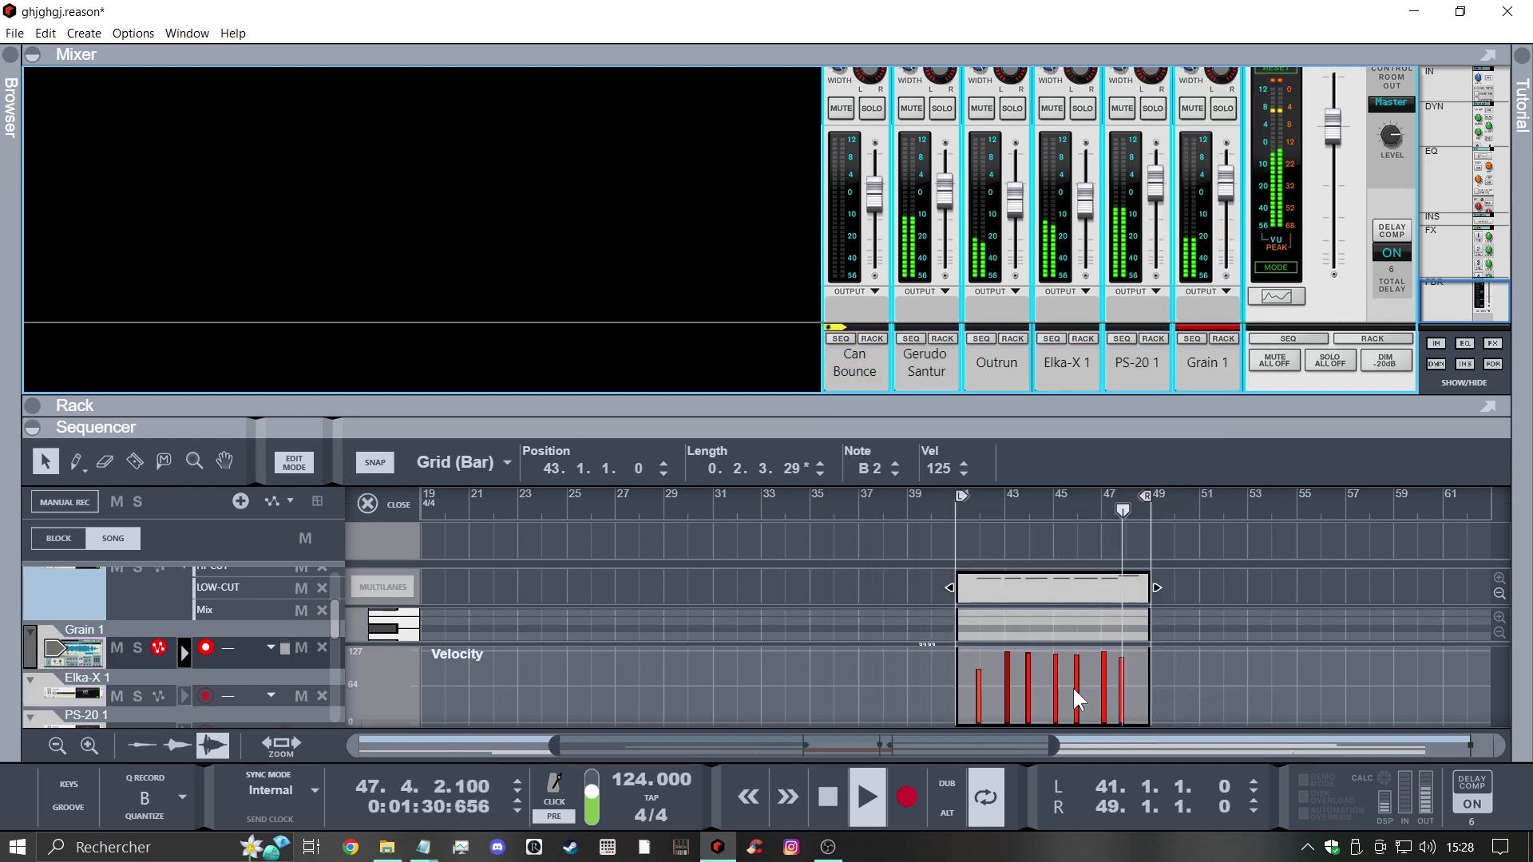
pyautogui.press('F5')
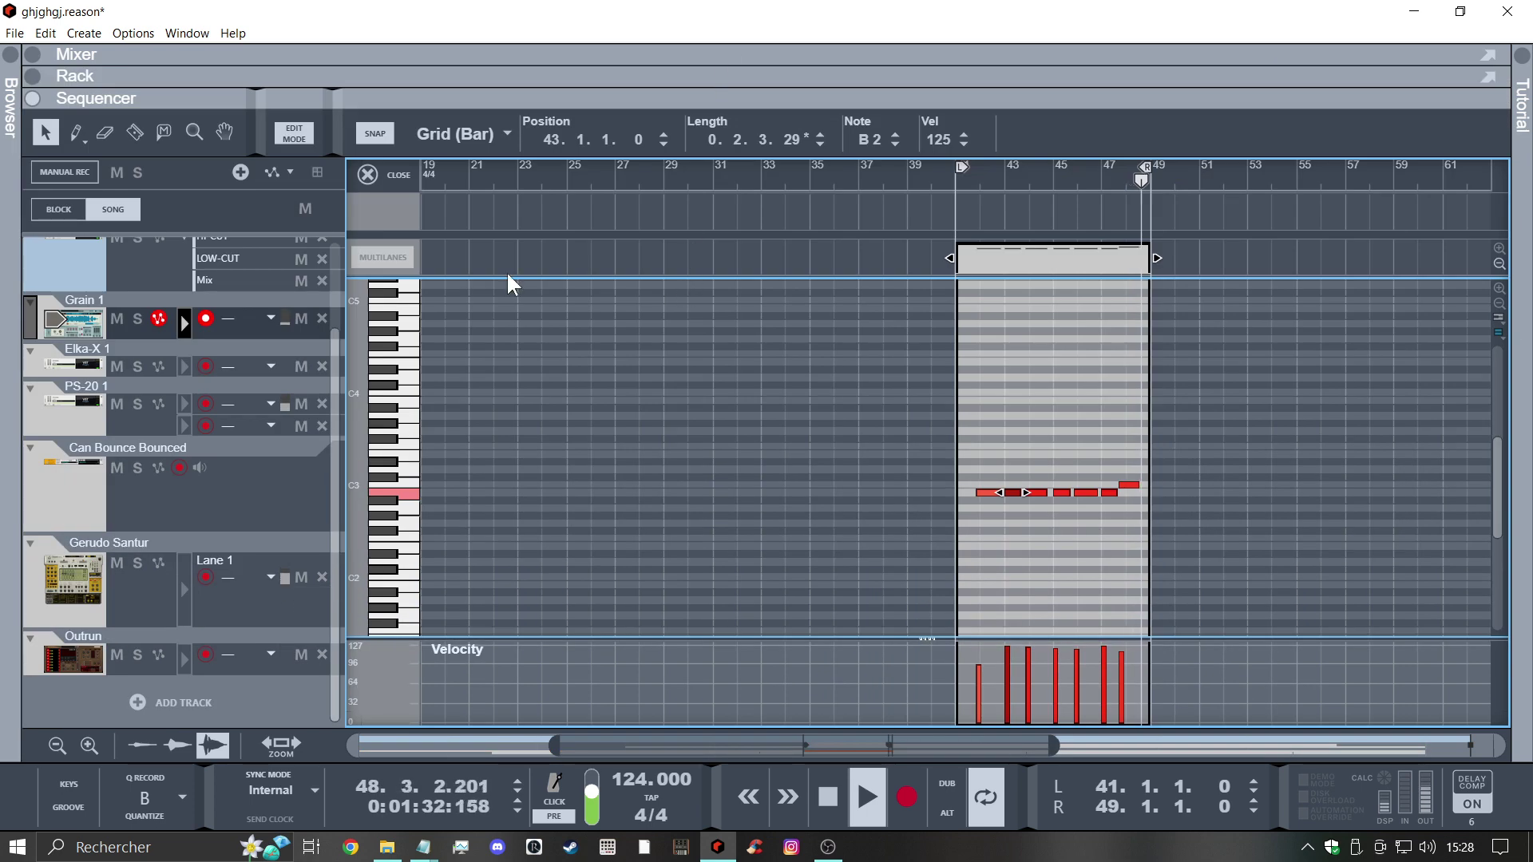
# Color the orange Can Bounce Bounced clip at bar 41 Bright Grey and join it with the clip before it
pyautogui.click(367, 175)
pyautogui.scroll(3, 619, 511)
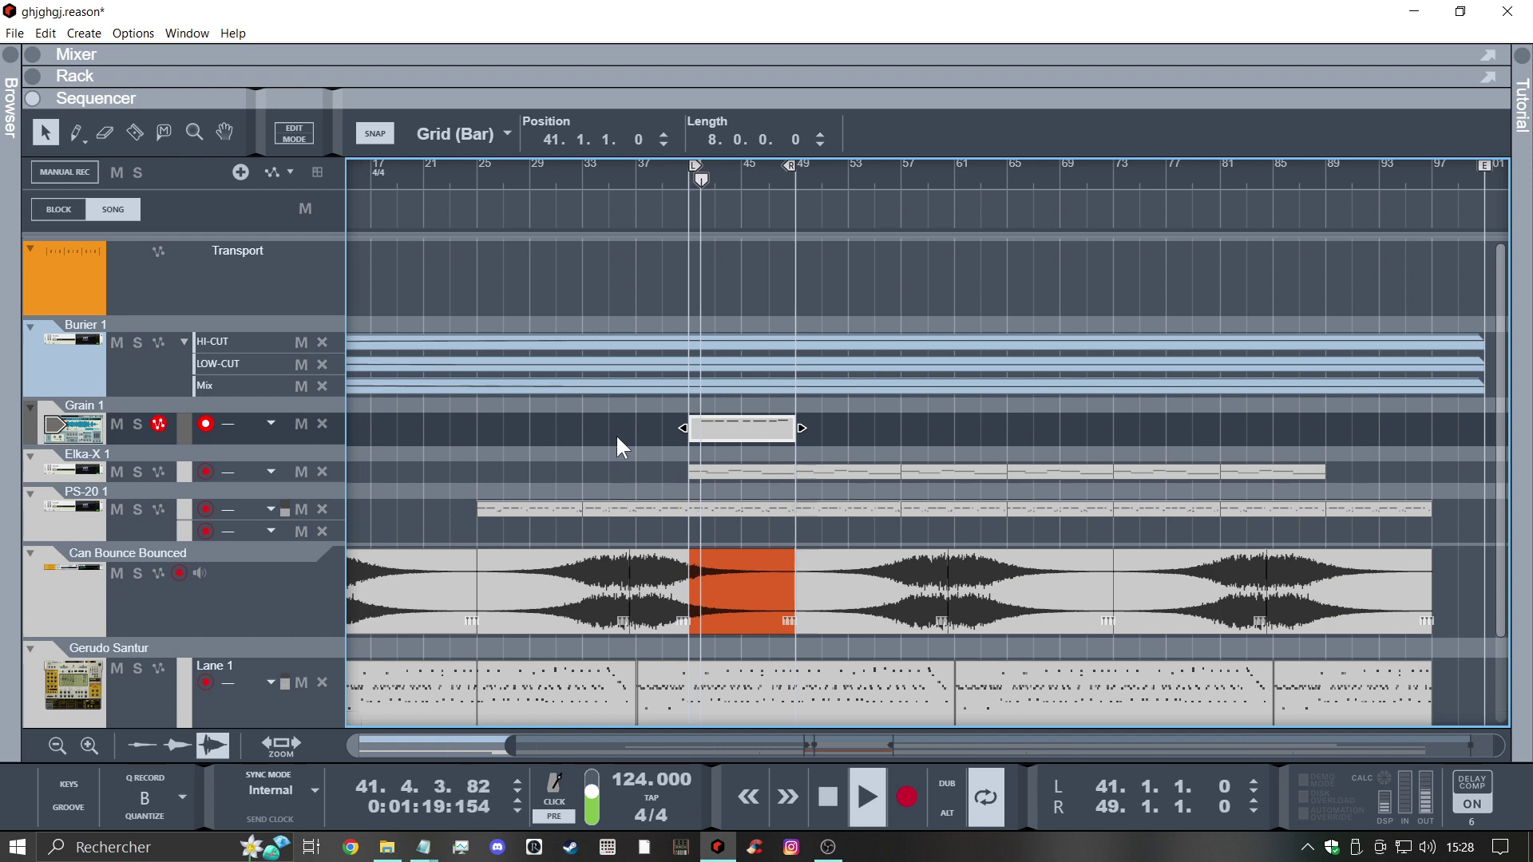
pyautogui.rightClick(744, 572)
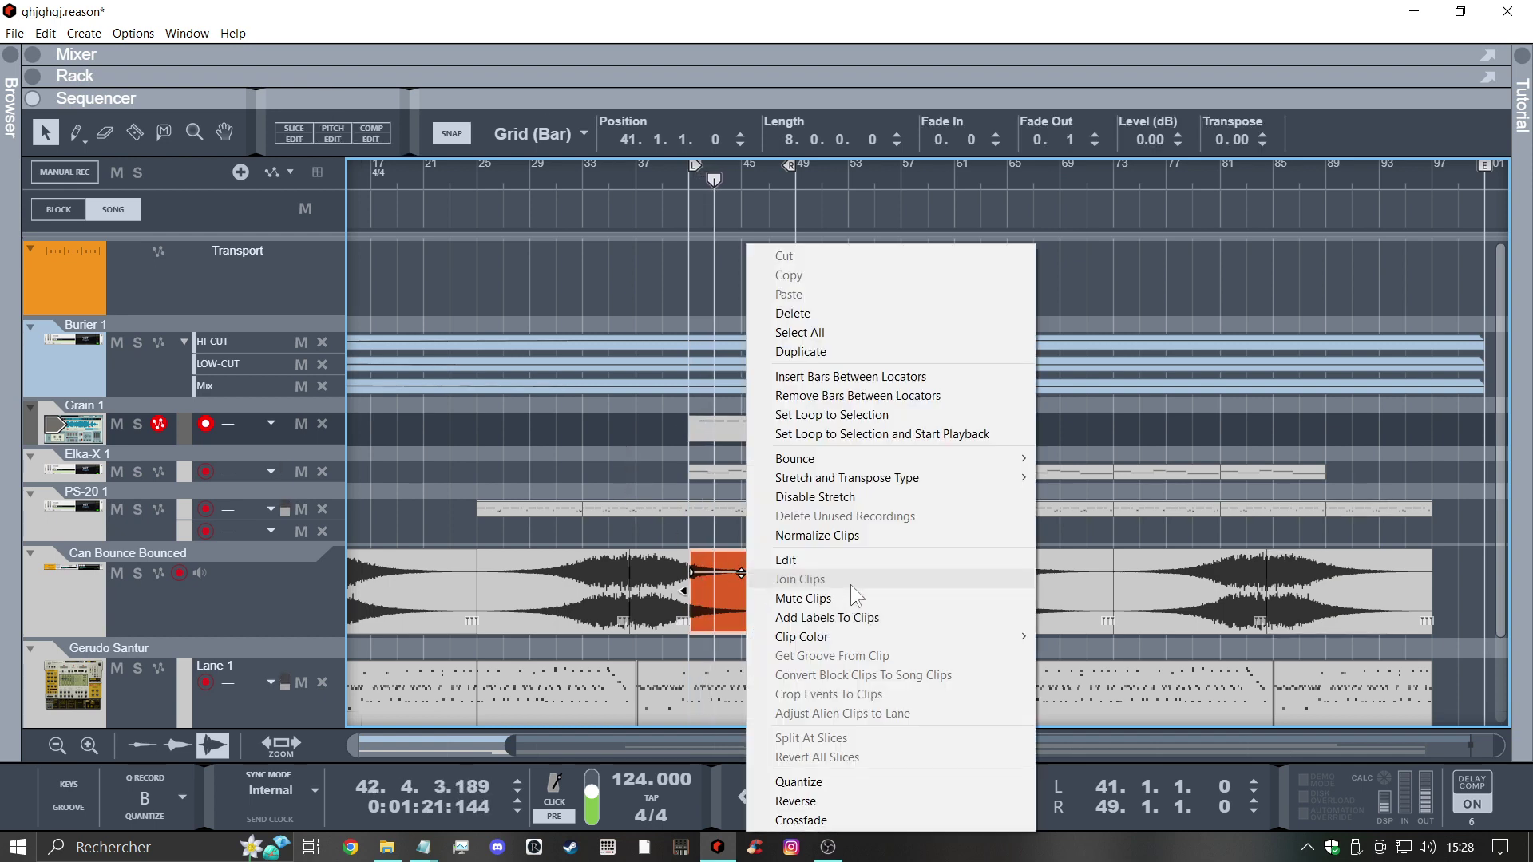
pyautogui.moveTo(844, 636)
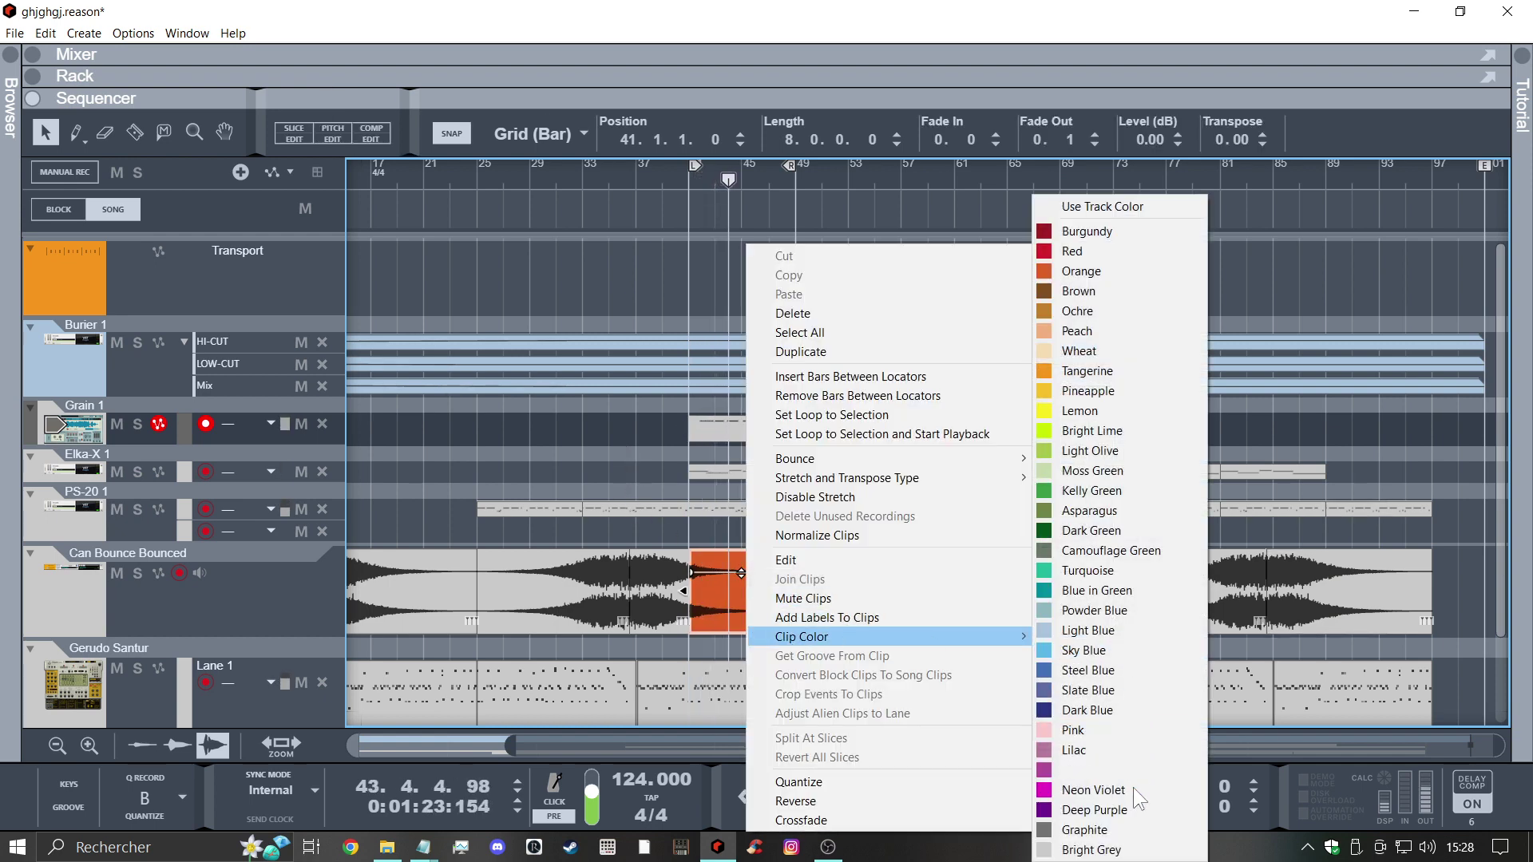
pyautogui.click(1138, 851)
pyautogui.moveTo(649, 525); pyautogui.dragTo(706, 578)
pyautogui.rightClick(707, 580)
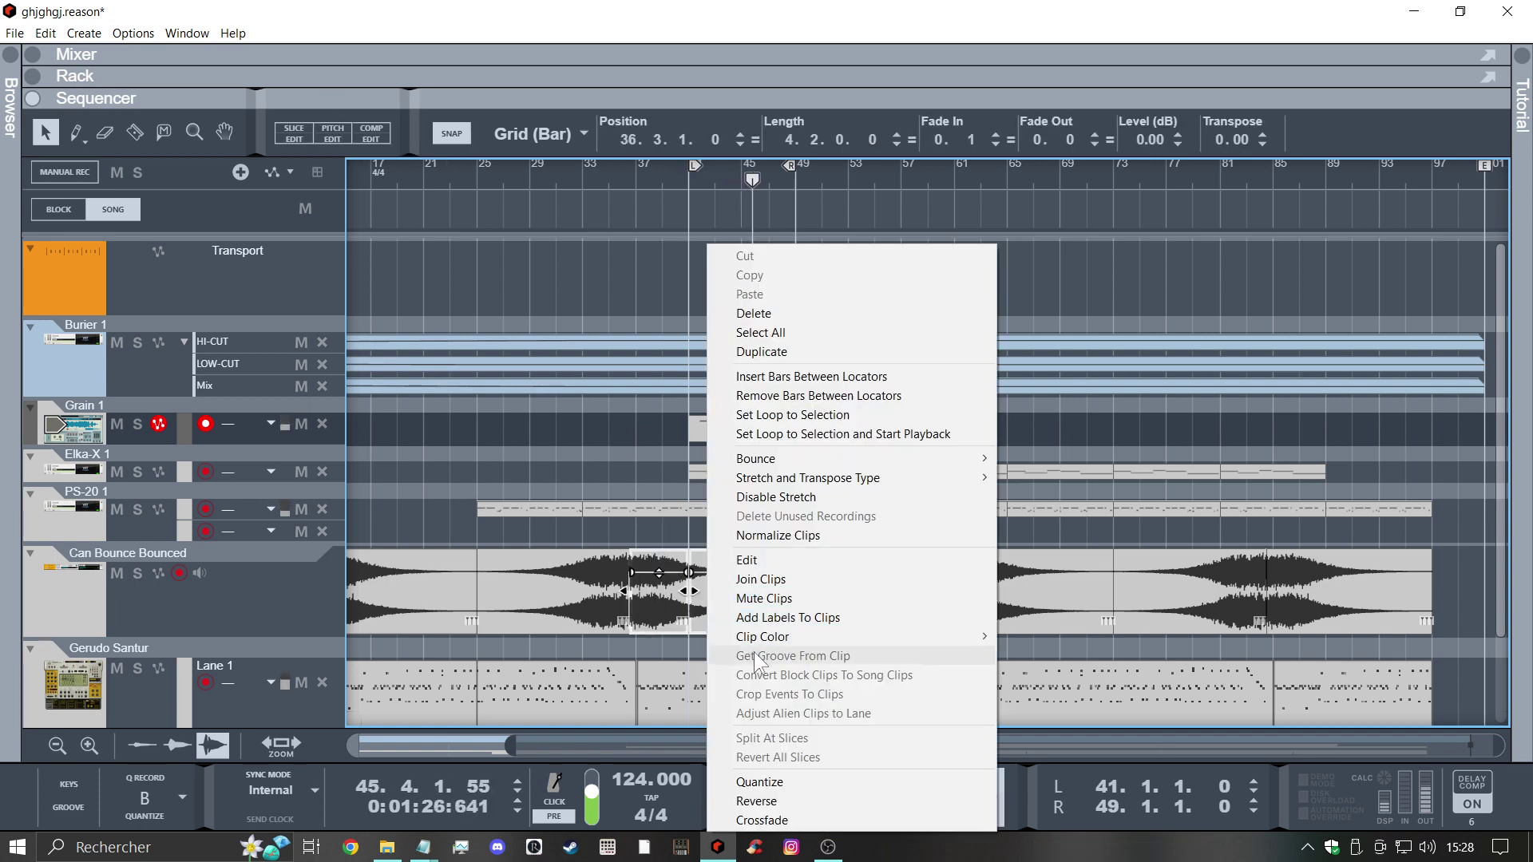
pyautogui.click(757, 591)
pyautogui.click(690, 238)
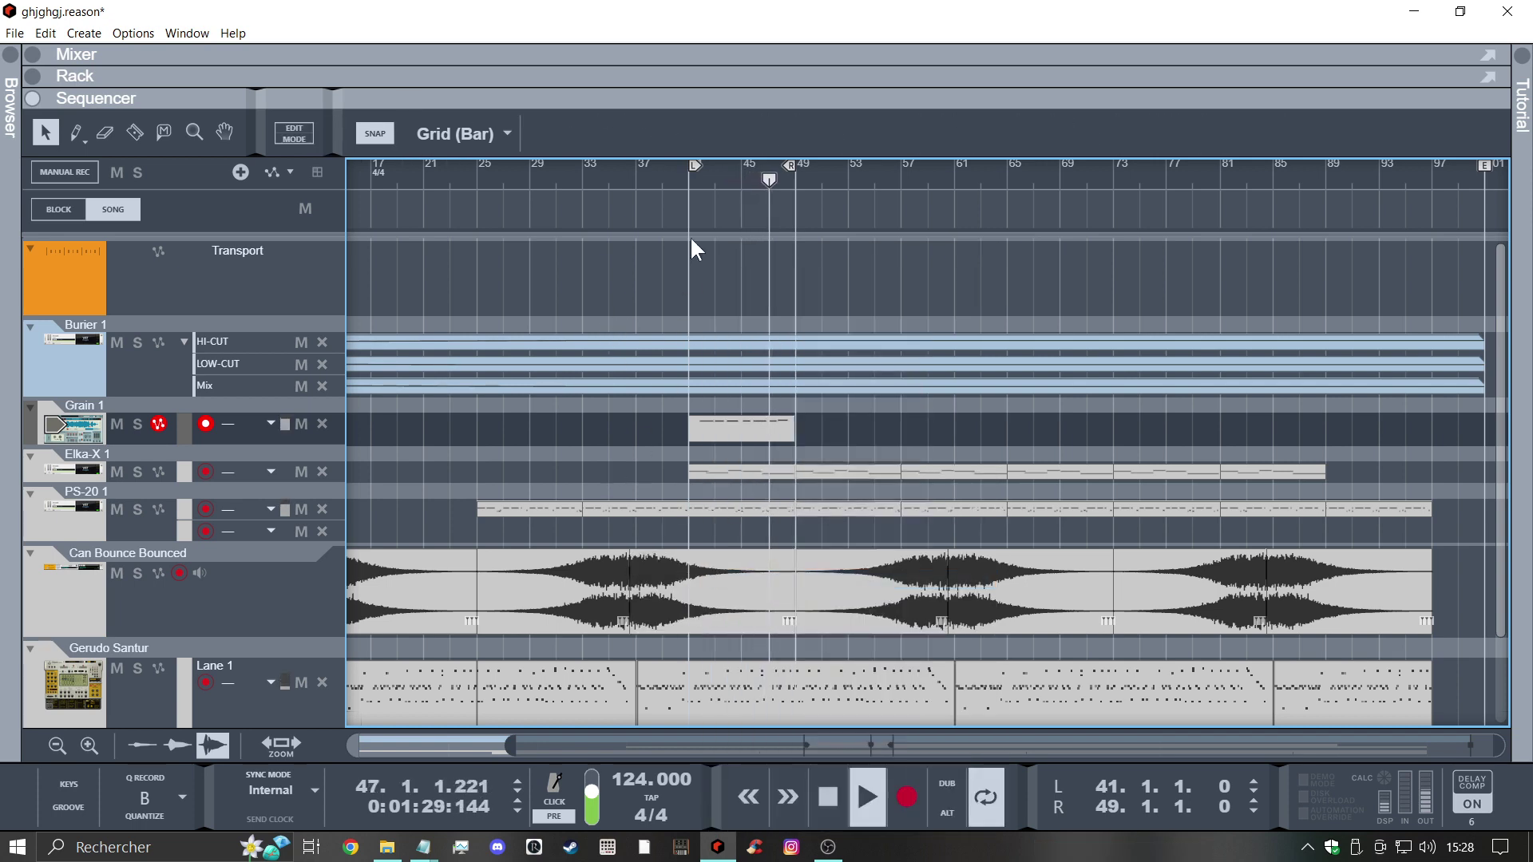
# Duplicate the Grain 1 clip twice so the part covers bars 41 to 65
pyautogui.click(739, 425)
pyautogui.rightClick(739, 424)
pyautogui.click(821, 455)
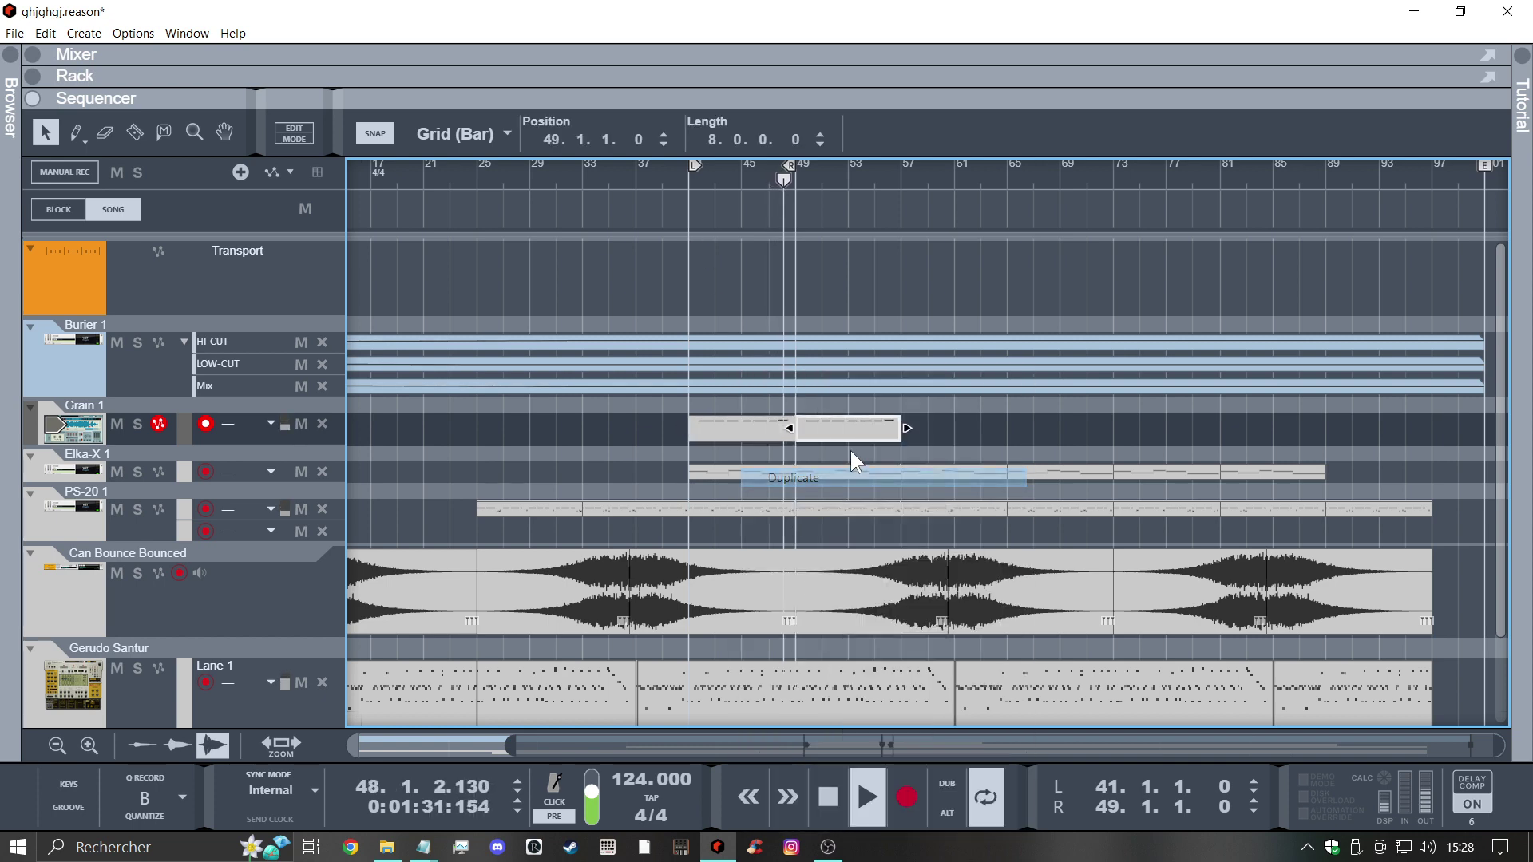
pyautogui.rightClick(835, 433)
pyautogui.click(904, 477)
# Duplicate the three Grain 1 clips together and move the copies to start at bar 73
pyautogui.moveTo(1102, 410); pyautogui.dragTo(744, 431)
pyautogui.rightClick(744, 431)
pyautogui.click(837, 461)
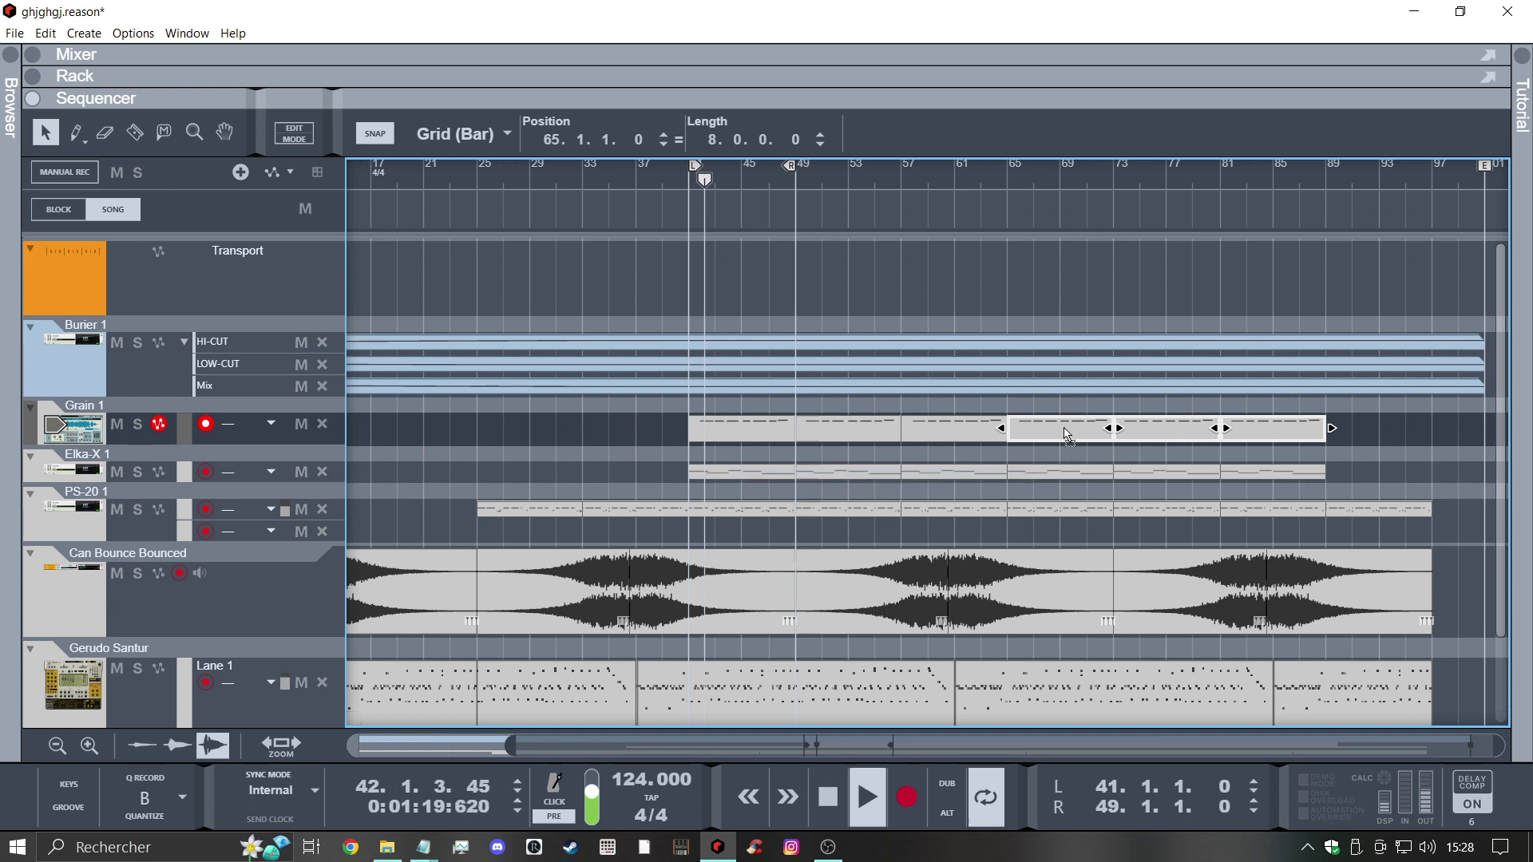
pyautogui.moveTo(1067, 427); pyautogui.dragTo(1151, 415)
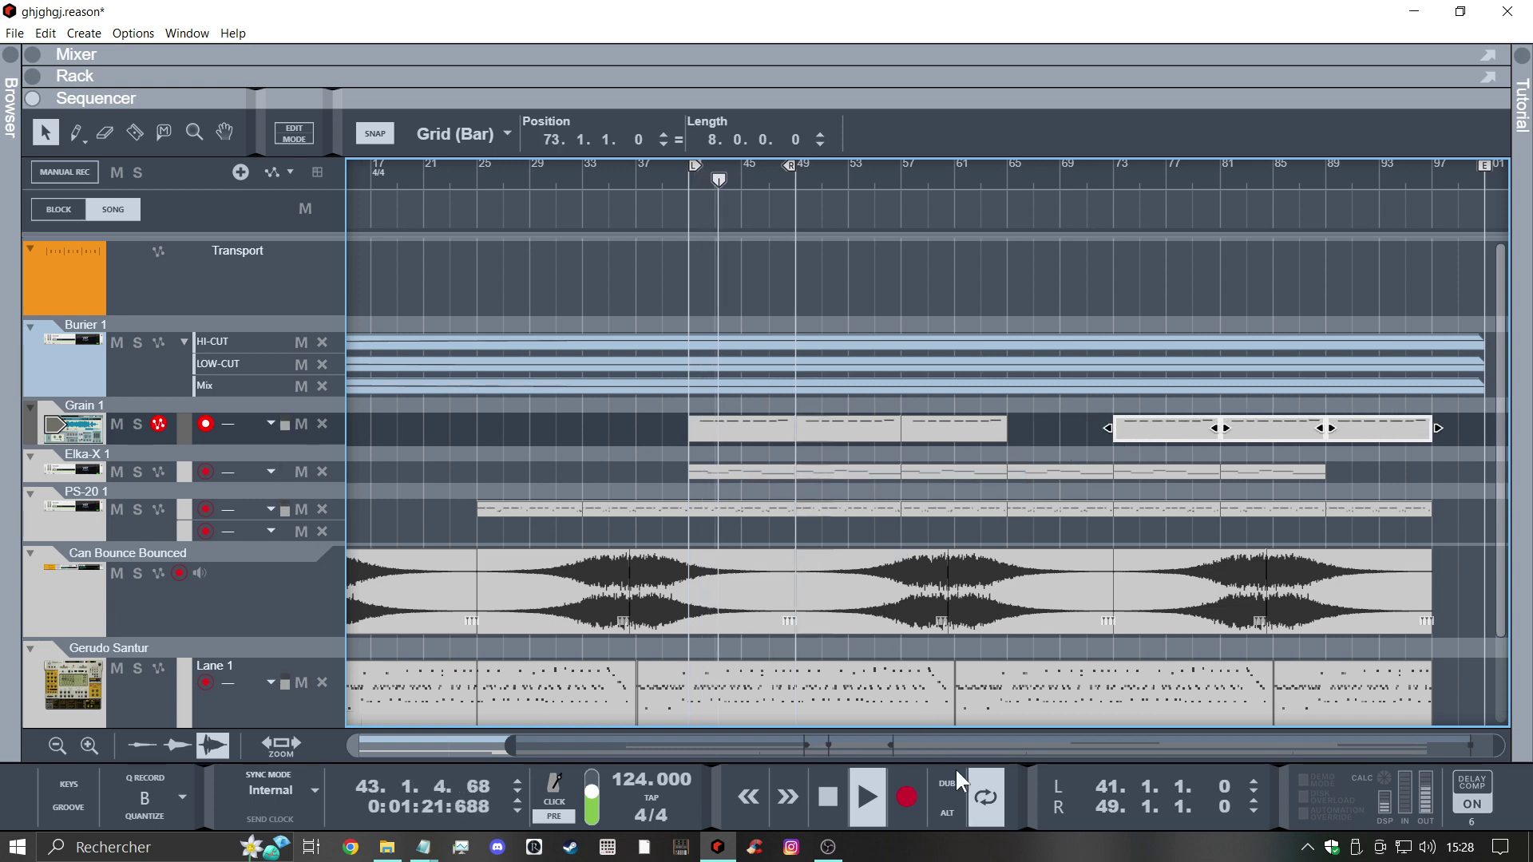
pyautogui.scroll(-3, 1156, 430)
pyautogui.scroll(3, 1165, 440)
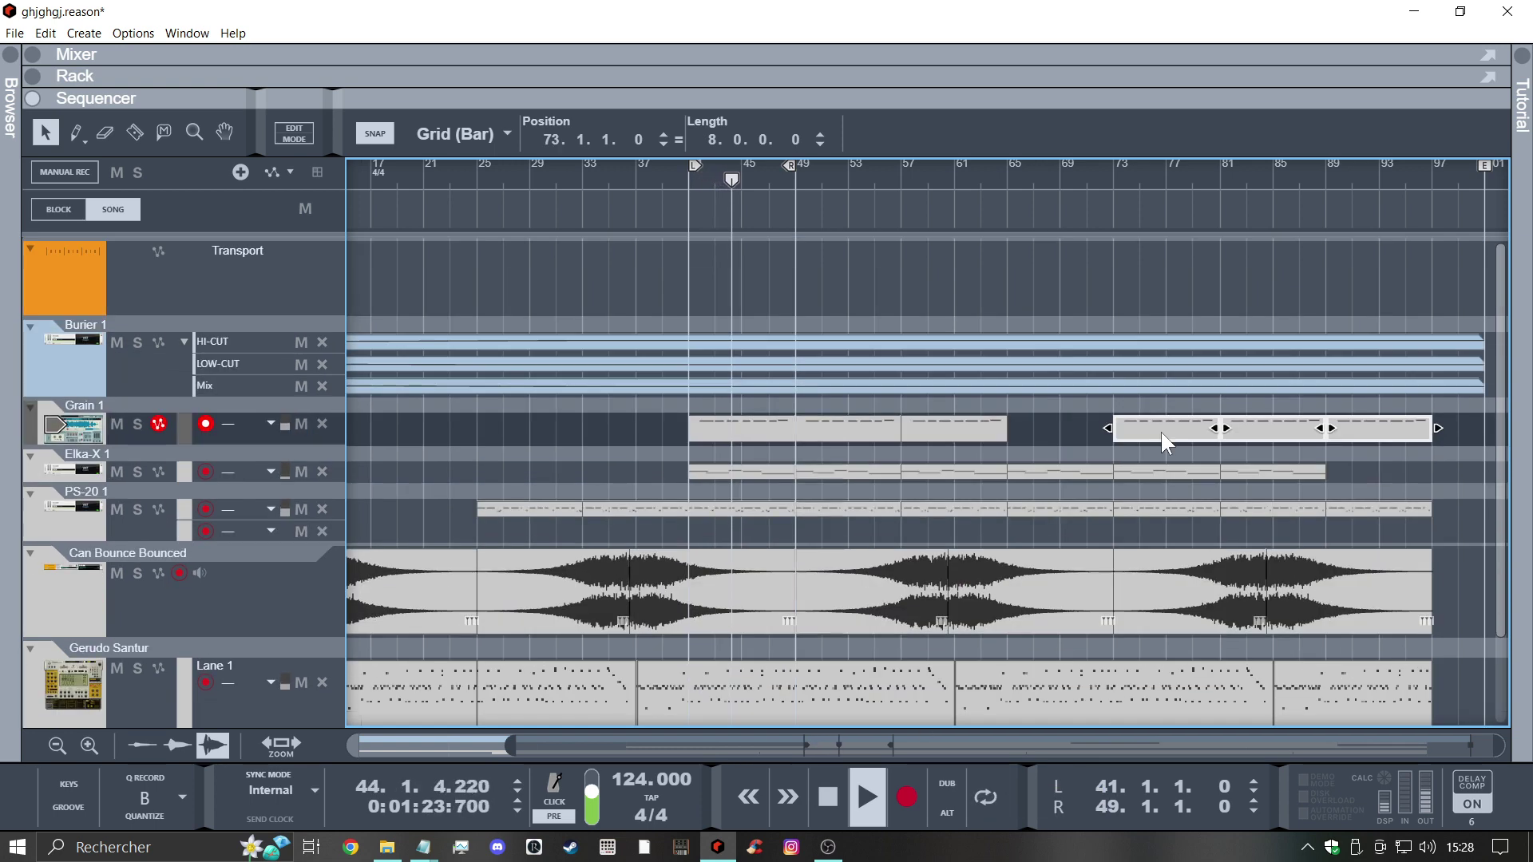
pyautogui.click(32, 323)
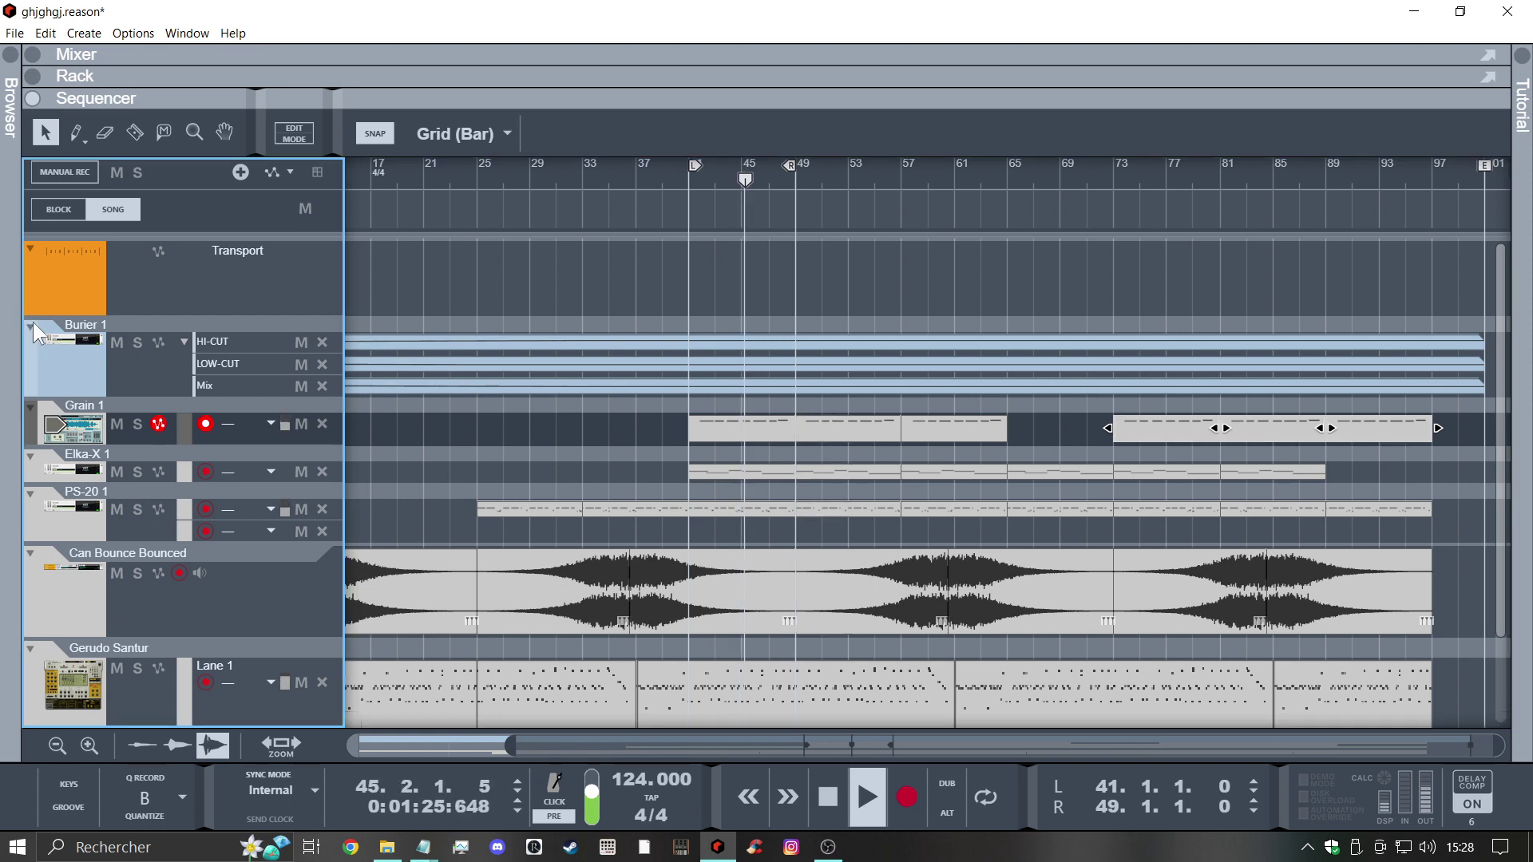
pyautogui.click(31, 249)
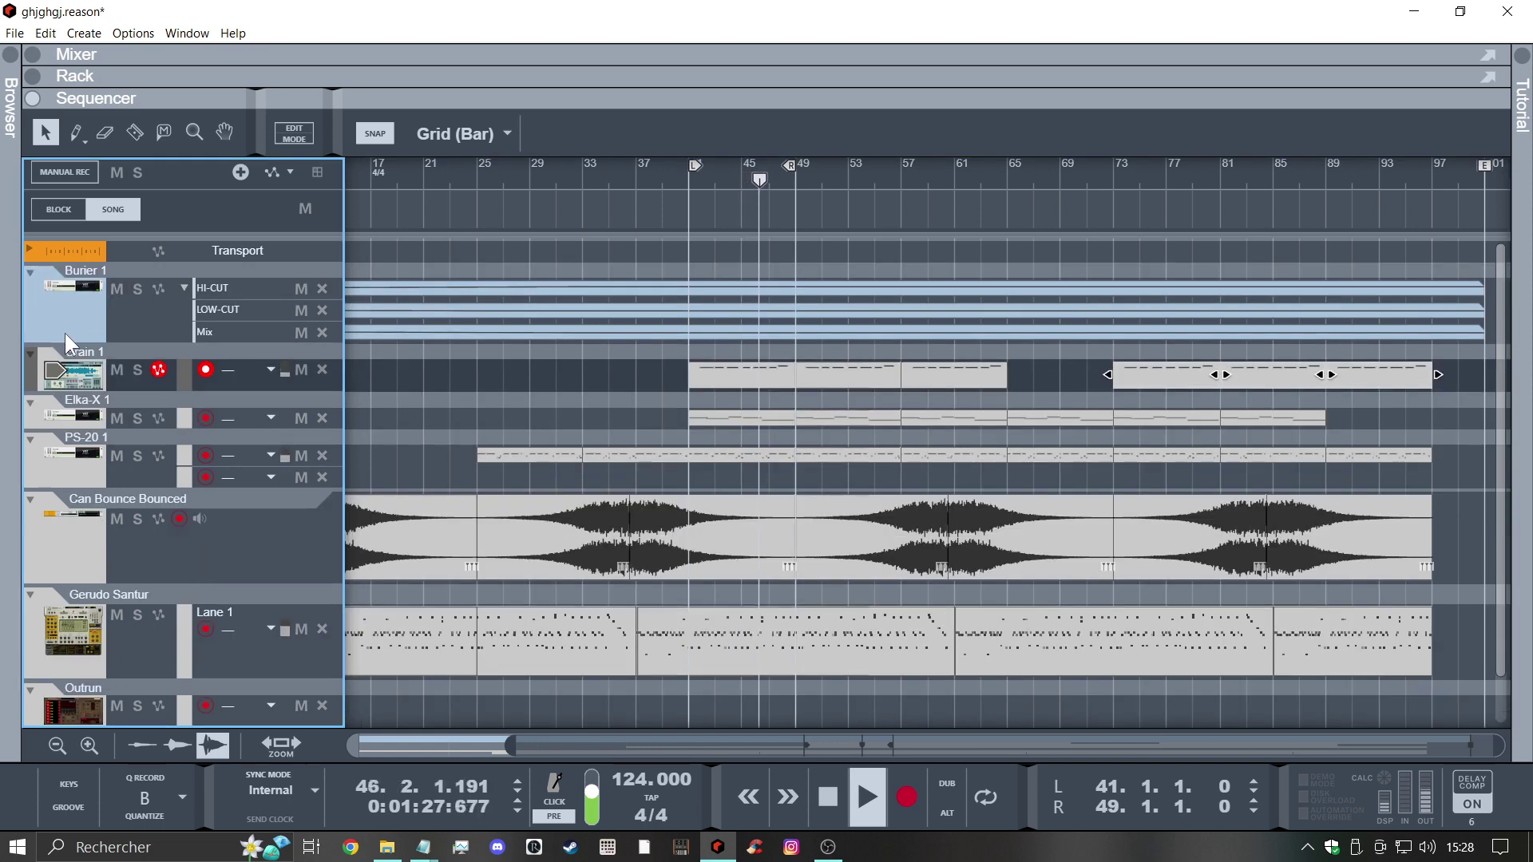
pyautogui.click(31, 271)
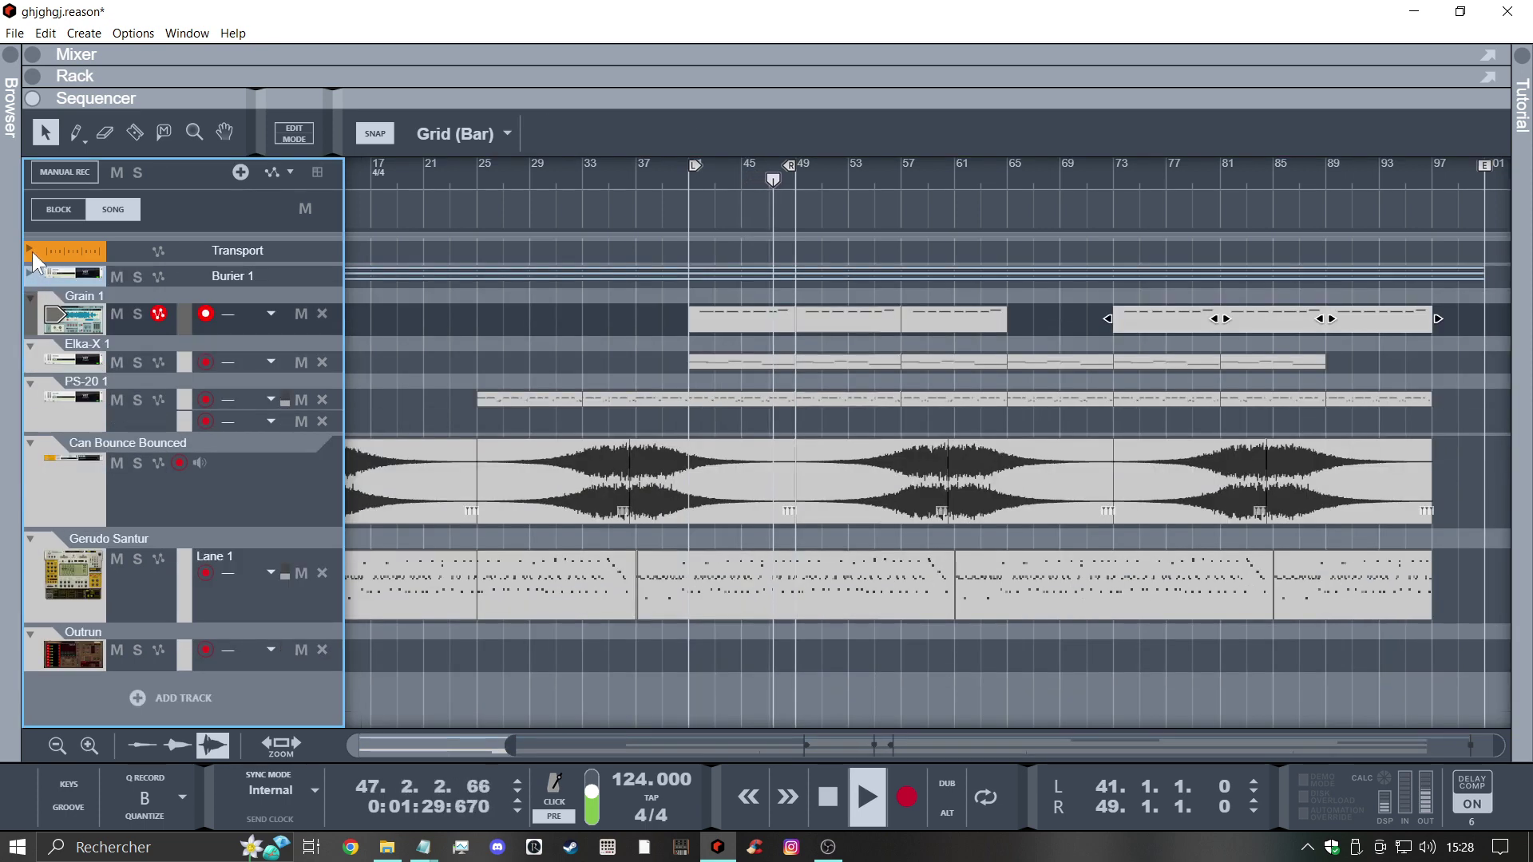
pyautogui.click(31, 249)
pyautogui.click(31, 324)
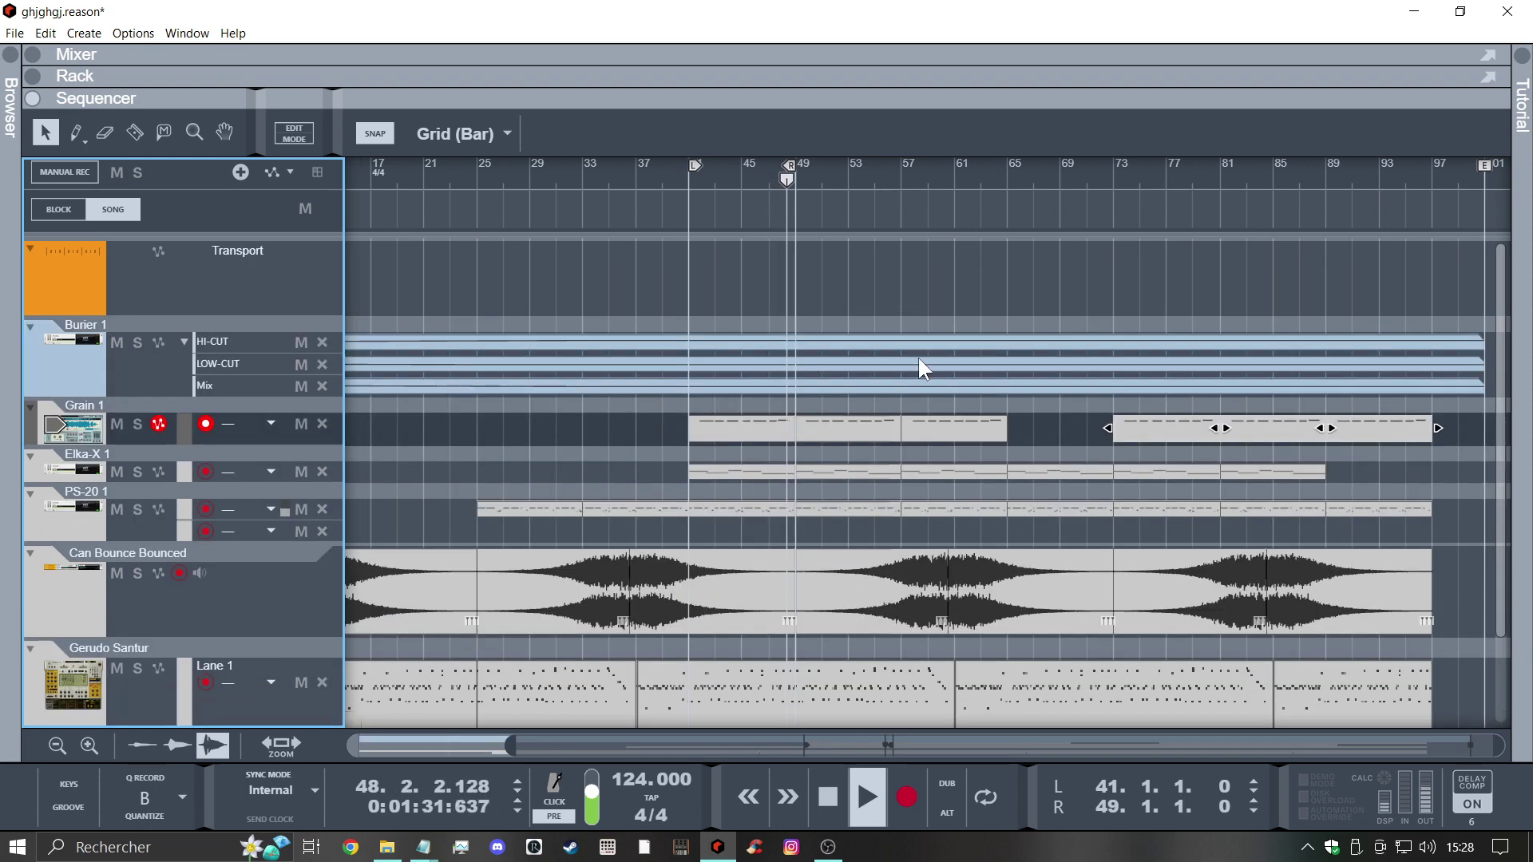
# Split Burier 1's HI-CUT, LOW-CUT and Mix automation clips at bar 69 with the Razor tool
pyautogui.scroll(2, 956, 338)
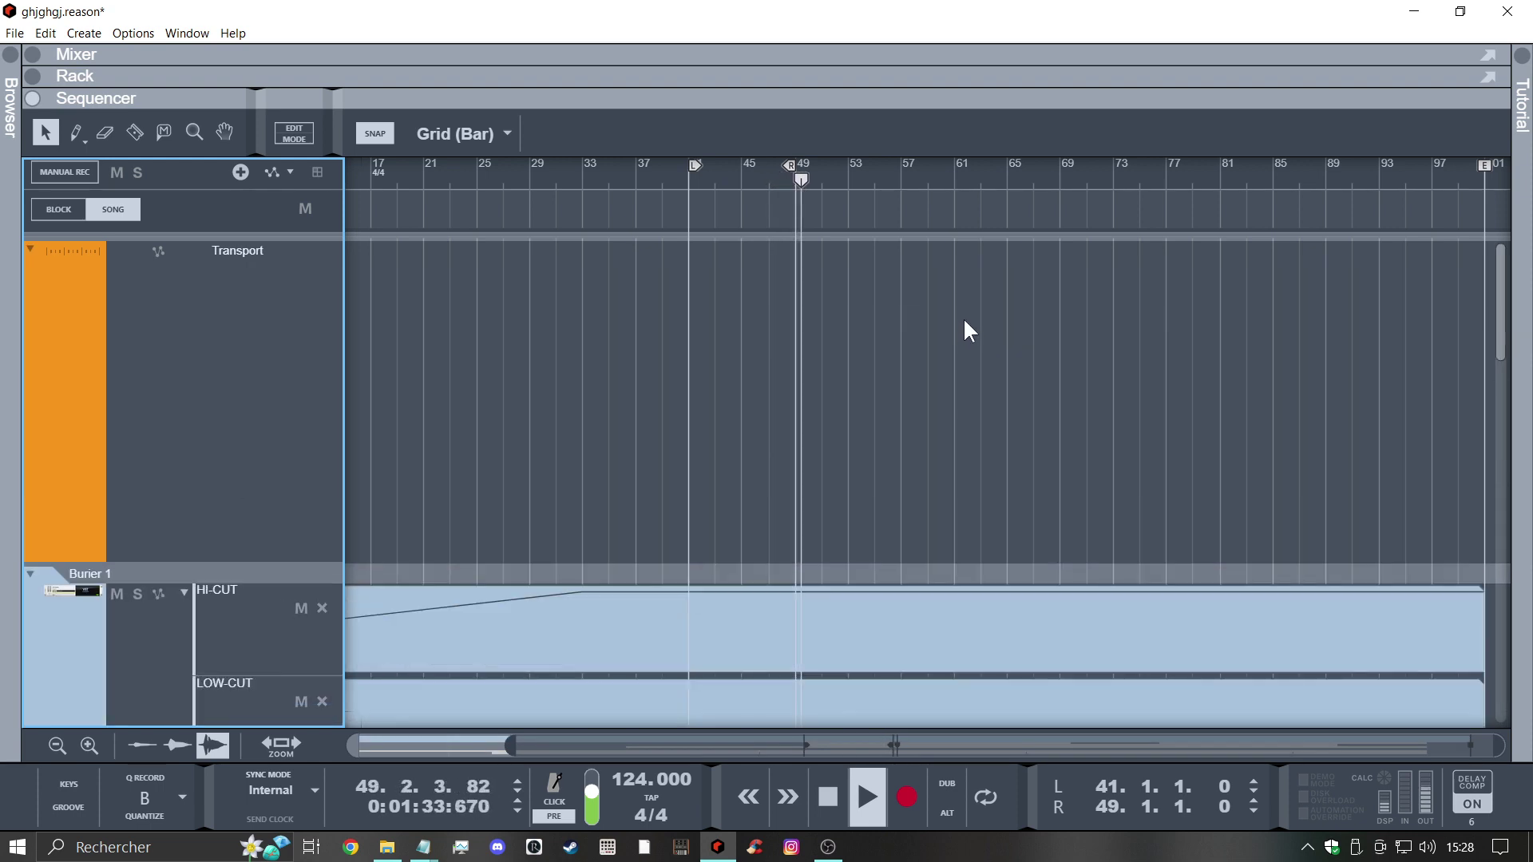
pyautogui.scroll(-2, 963, 323)
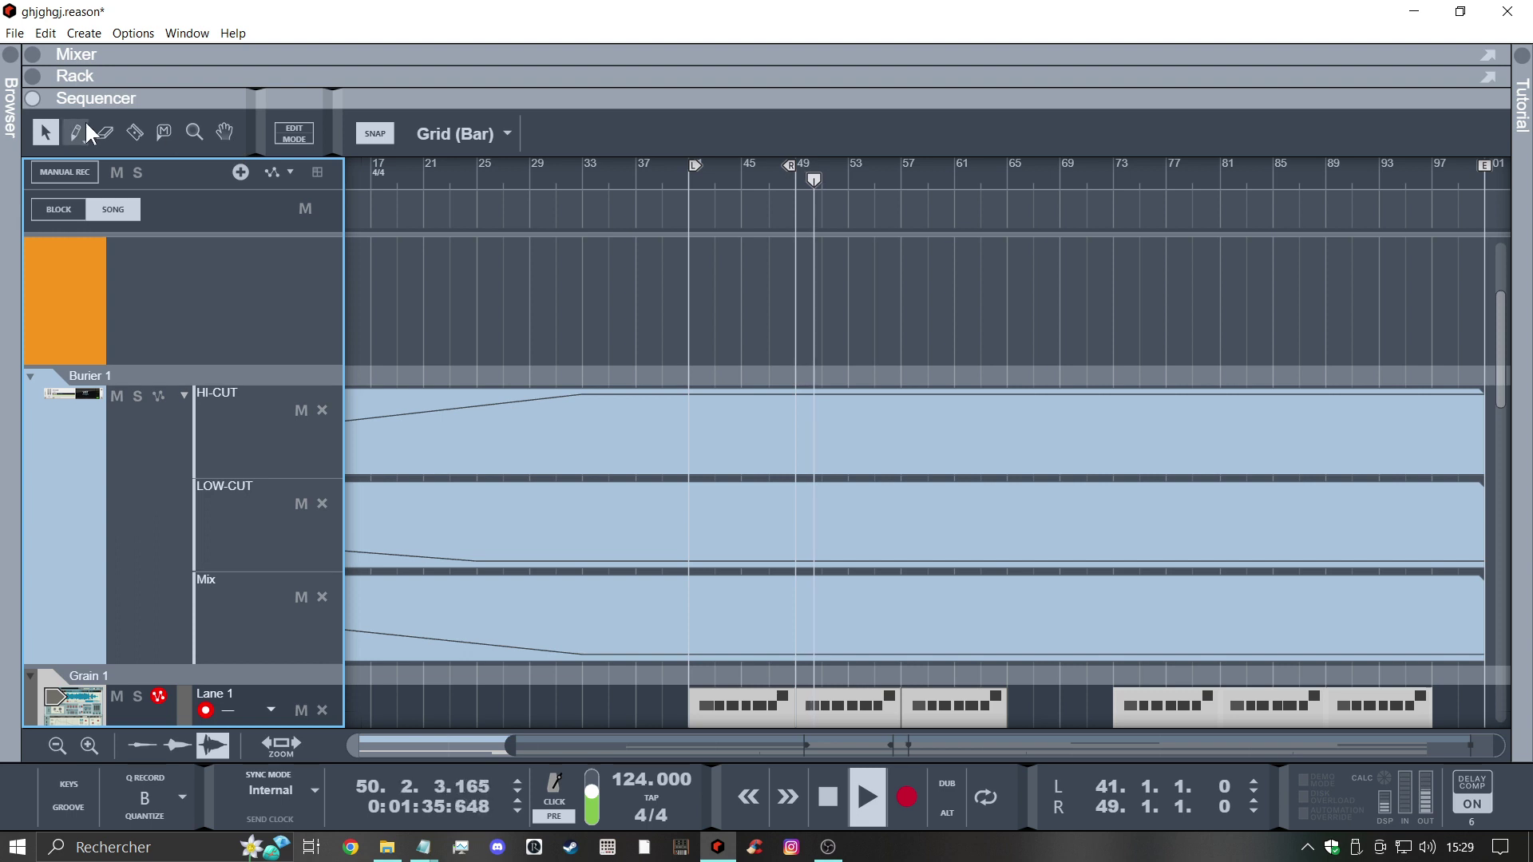
pyautogui.click(174, 133)
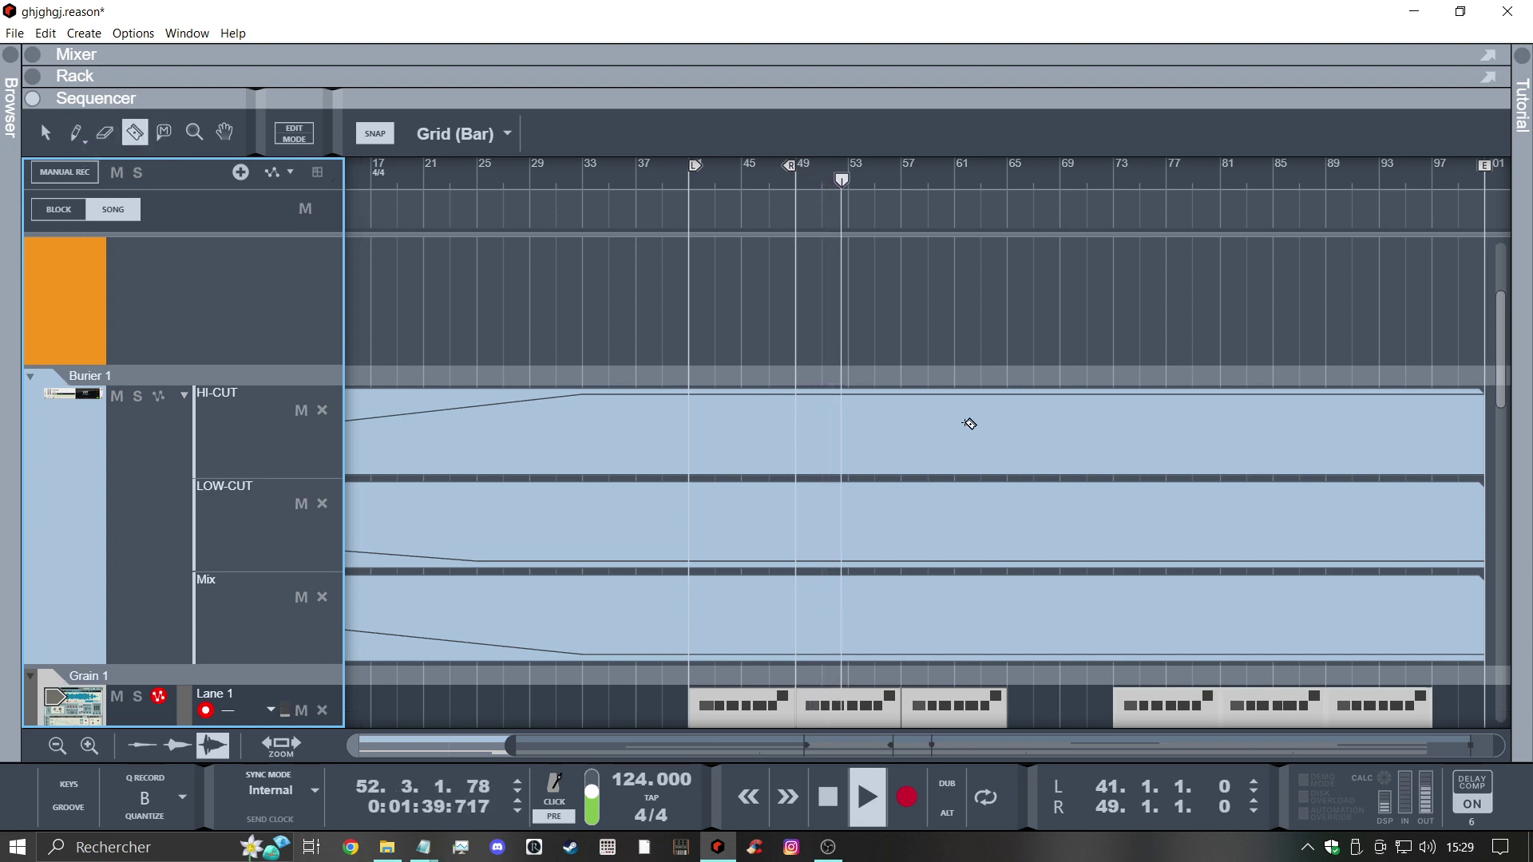
pyautogui.click(305, 143)
pyautogui.click(306, 144)
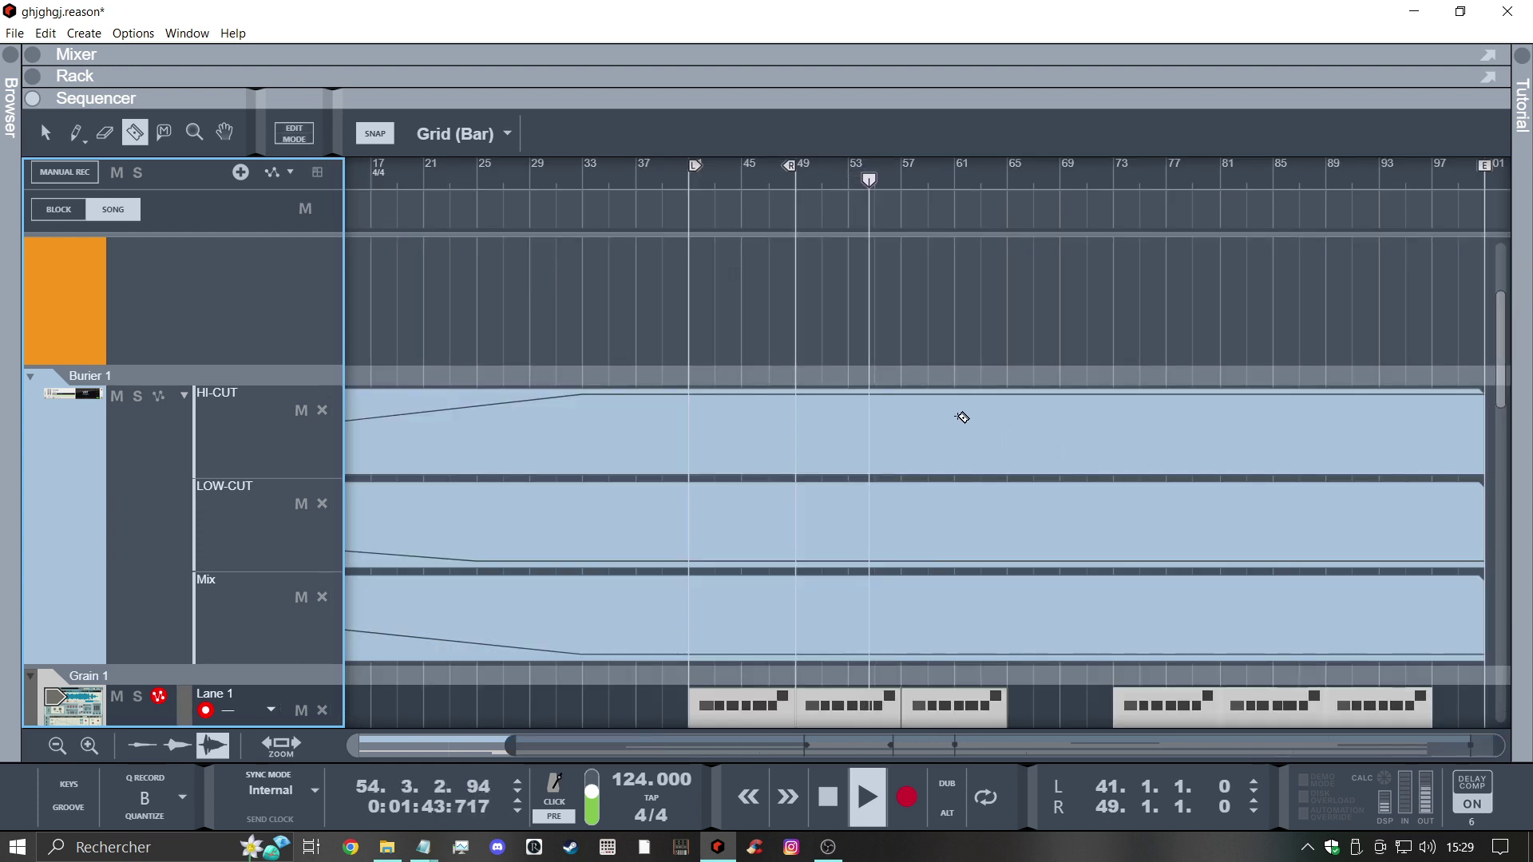
pyautogui.moveTo(1068, 407); pyautogui.dragTo(1069, 481)
pyautogui.moveTo(1061, 554)
pyautogui.mouseDown()
pyautogui.moveTo(1061, 607)
pyautogui.moveTo(1065, 571)
pyautogui.mouseUp()
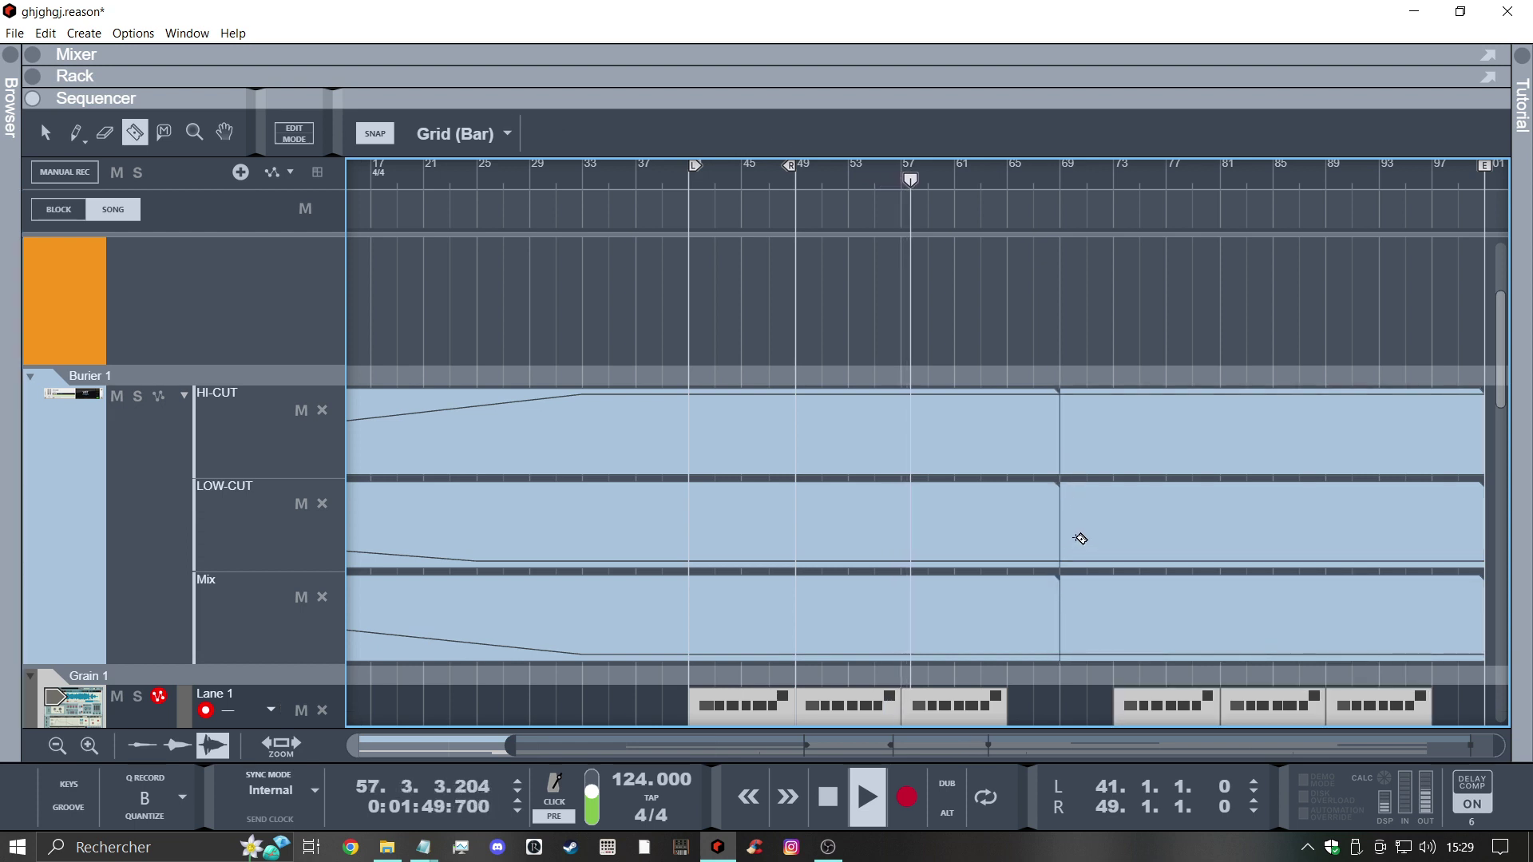
pyautogui.scroll(-3, 1082, 531)
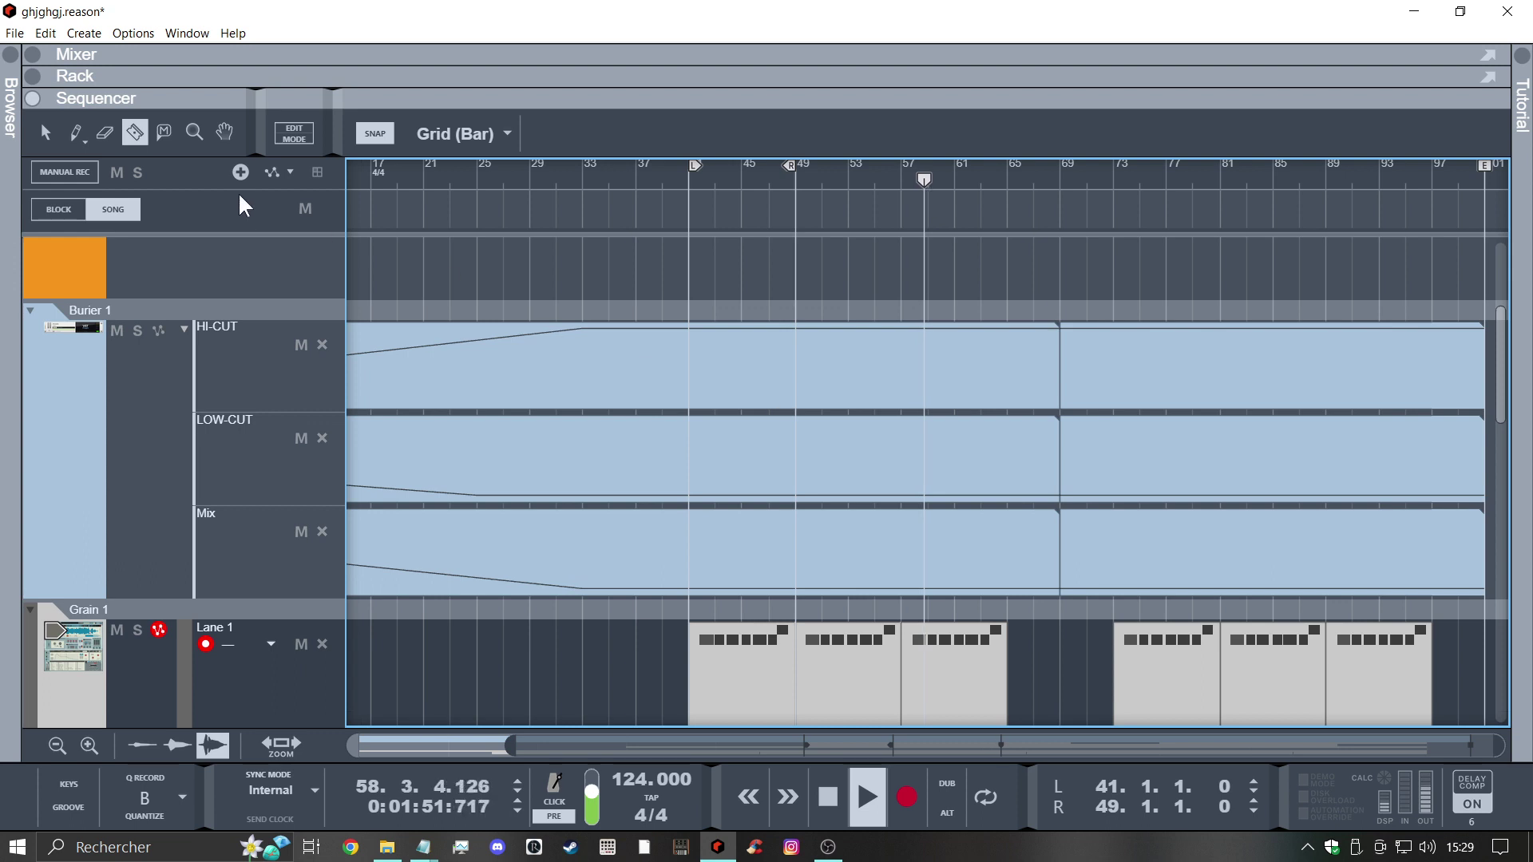
# Erase Burier 1's HI-CUT, LOW-CUT and Mix automation clips after bar 69 and duplicate the three remaining clips
pyautogui.click(104, 132)
pyautogui.moveTo(1115, 323)
pyautogui.mouseDown()
pyautogui.moveTo(1209, 454)
pyautogui.moveTo(1221, 514)
pyautogui.moveTo(641, 409)
pyautogui.moveTo(646, 391)
pyautogui.mouseUp()
pyautogui.click(45, 132)
pyautogui.rightClick(641, 381)
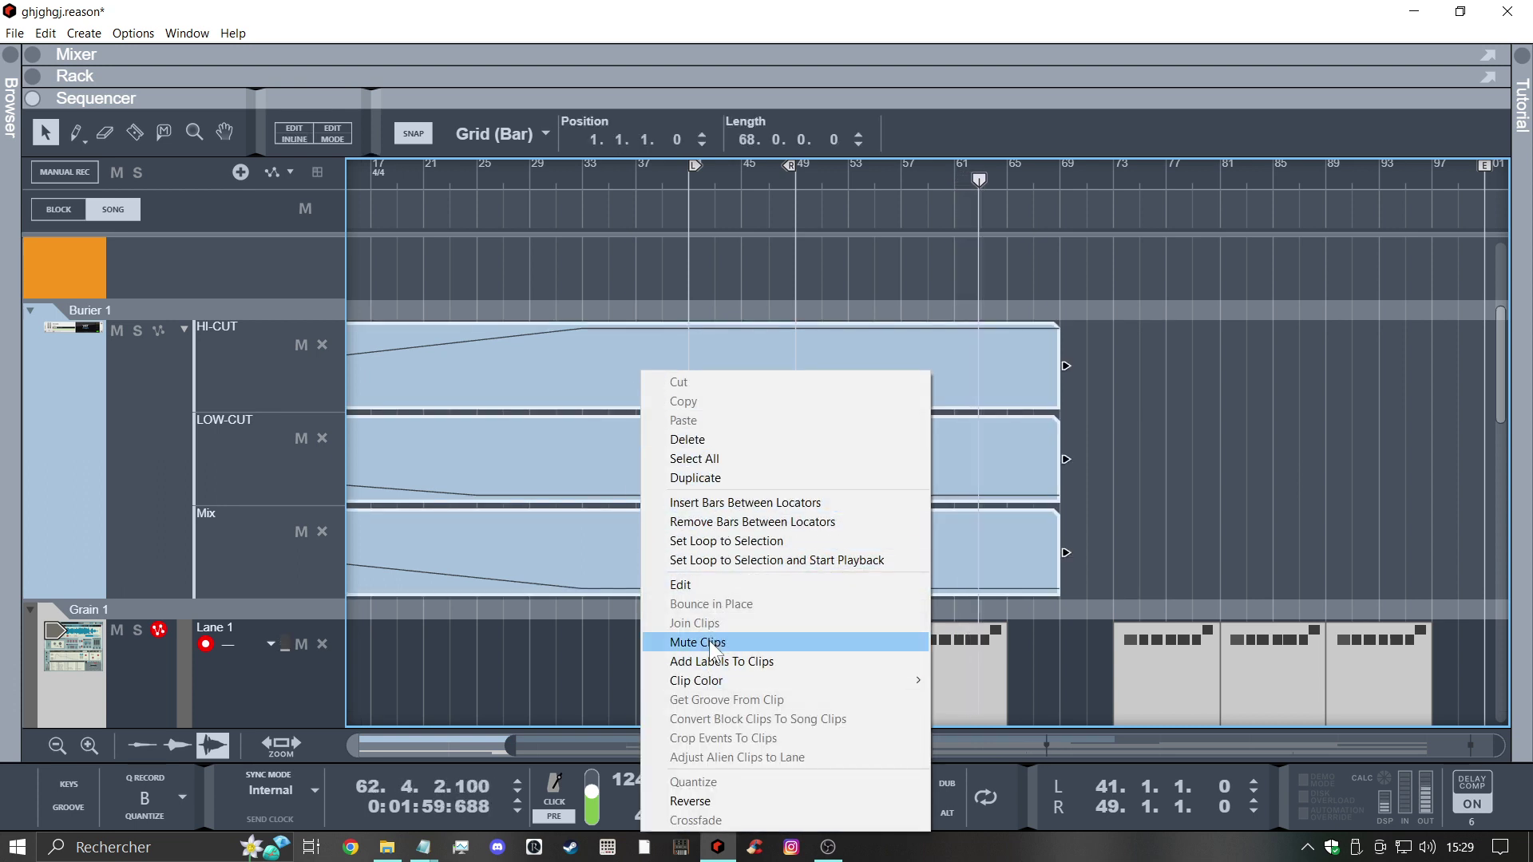
pyautogui.click(738, 479)
# Reverse the duplicated Burier 1 automation clips and join them with the clips before bar 69 in each lane
pyautogui.rightClick(889, 372)
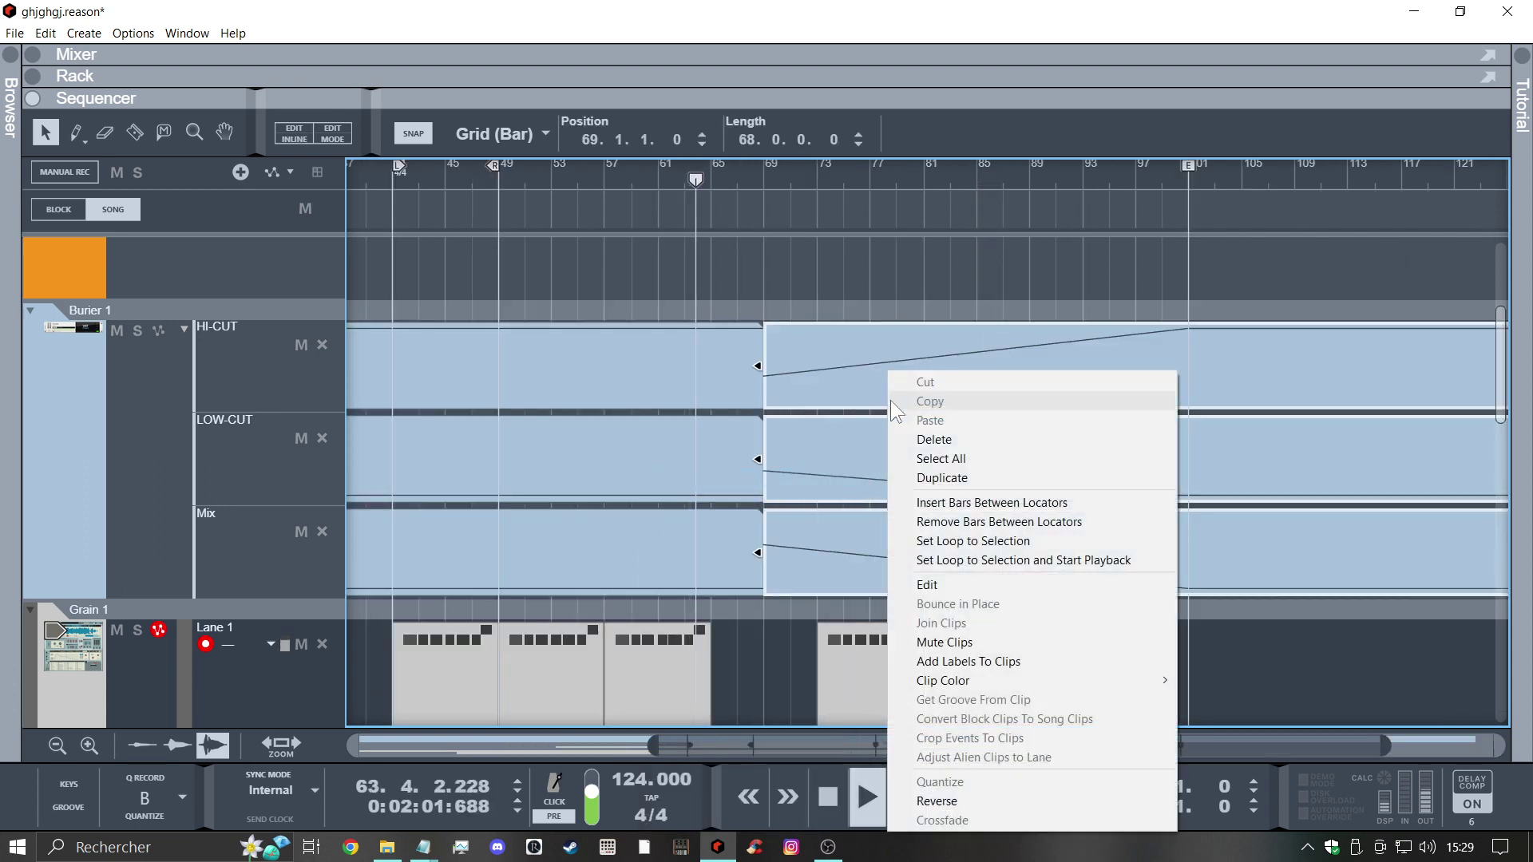
pyautogui.click(956, 792)
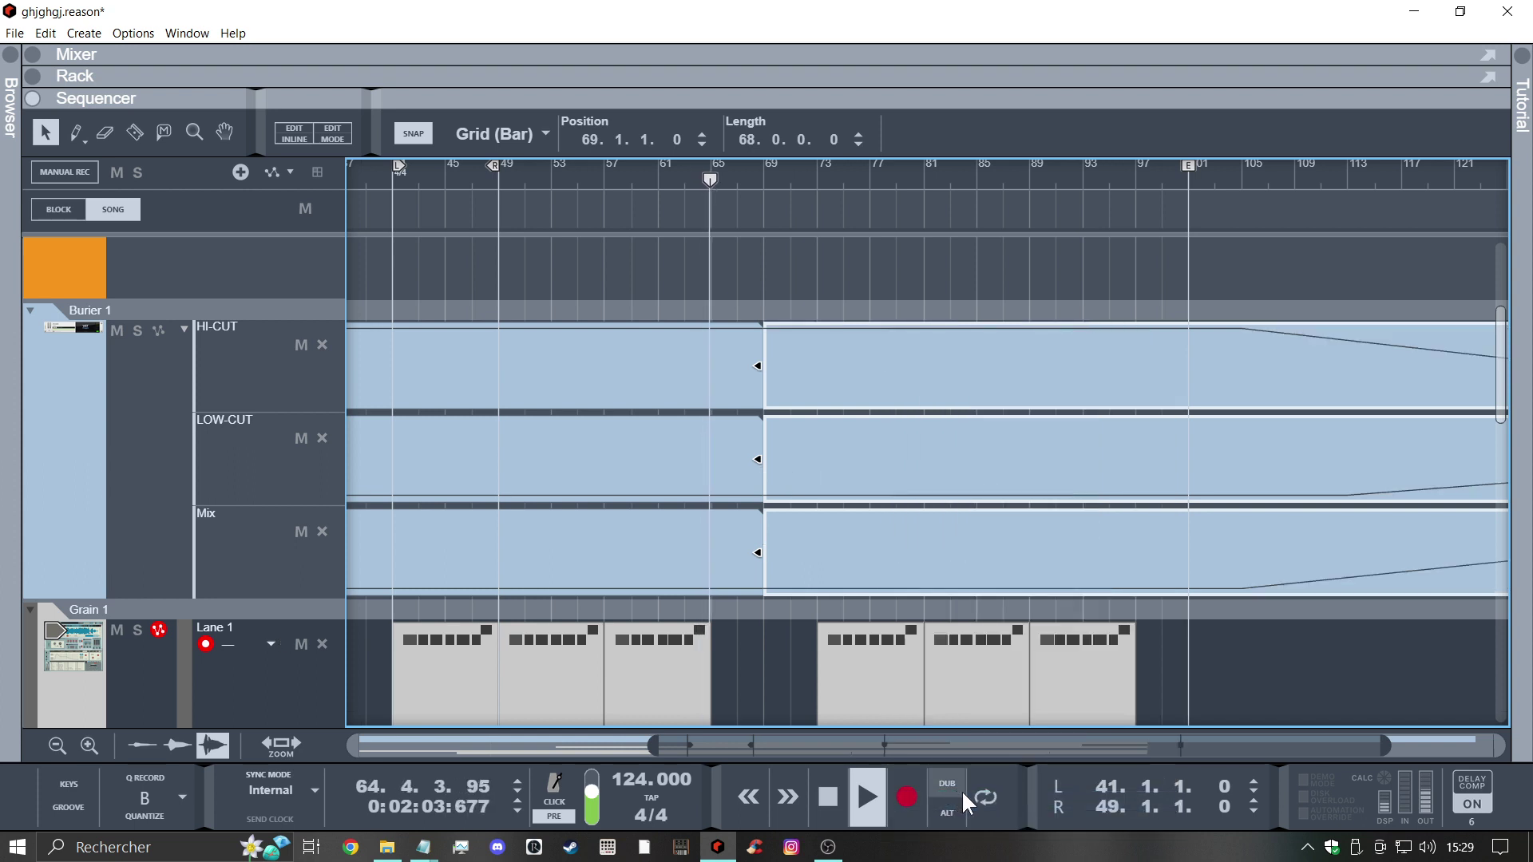
pyautogui.moveTo(724, 237); pyautogui.dragTo(864, 511)
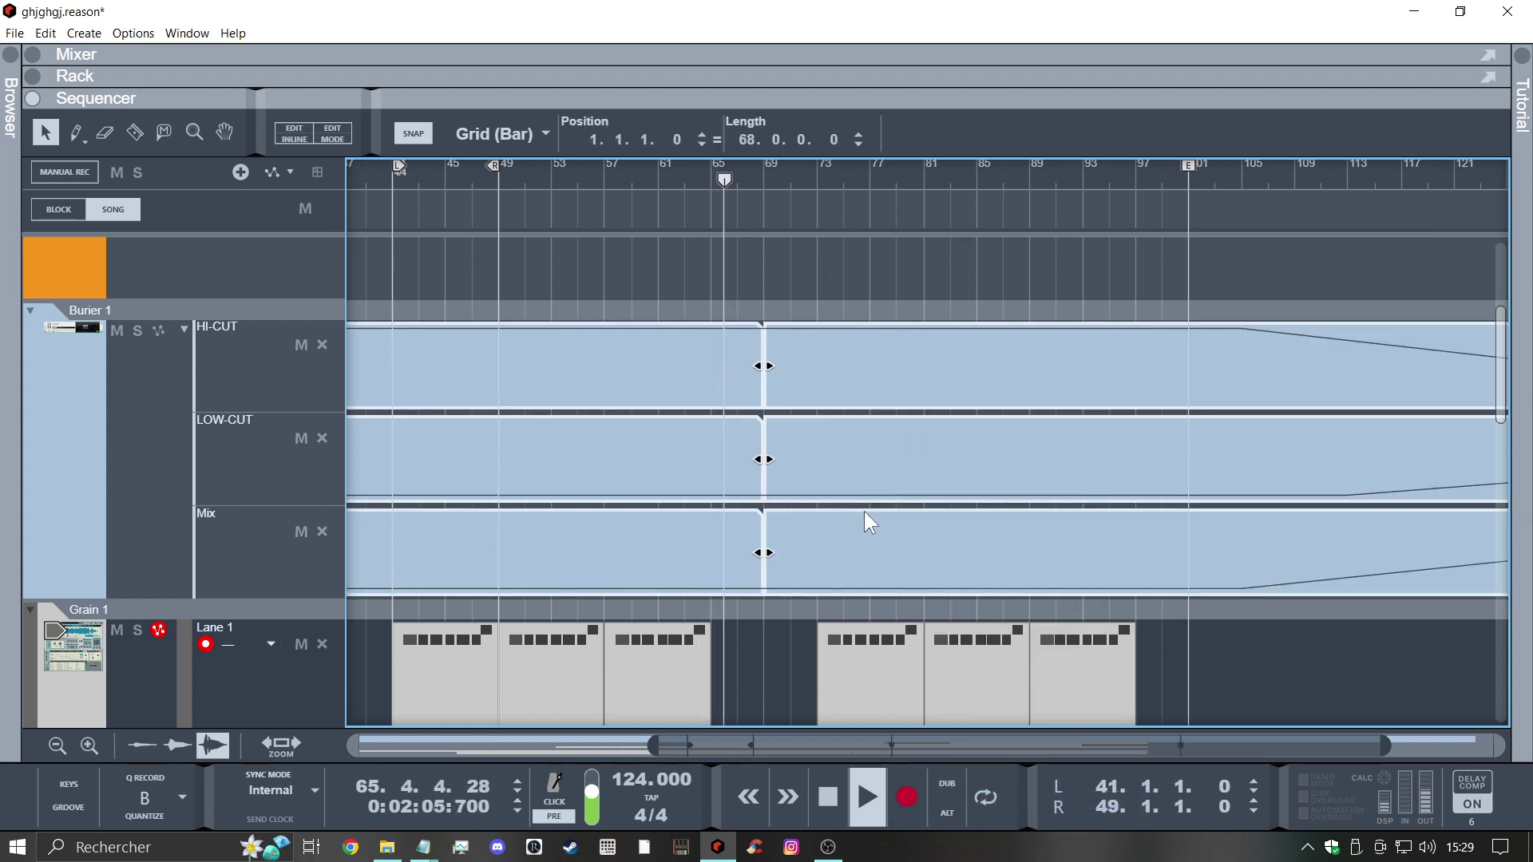
pyautogui.rightClick(822, 444)
pyautogui.click(878, 623)
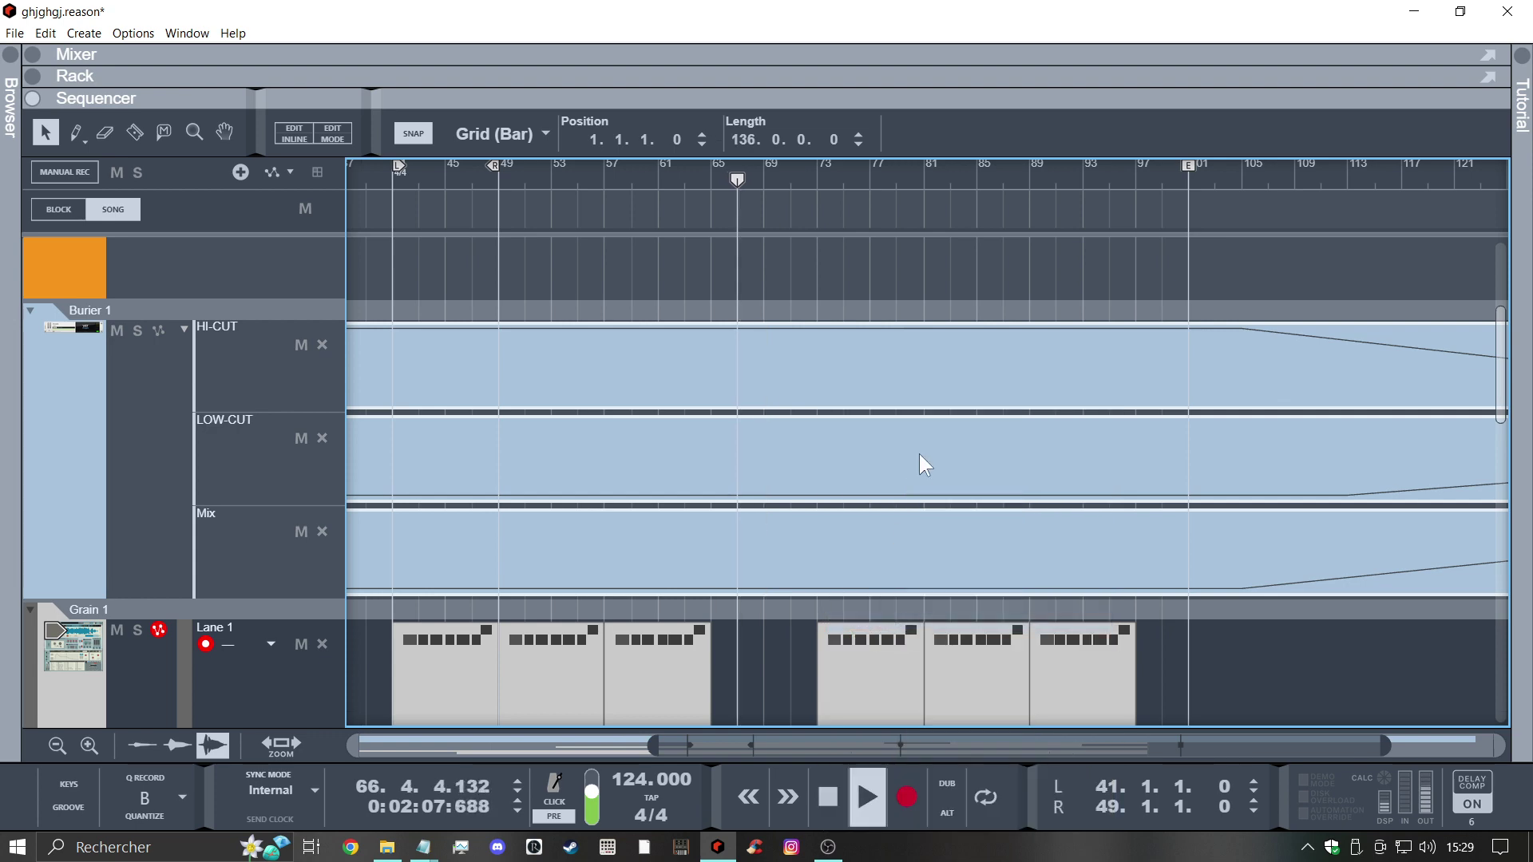
# Extend the last Gerudo Santur clip to the song end marker at bar 101
pyautogui.scroll(-2, 930, 439)
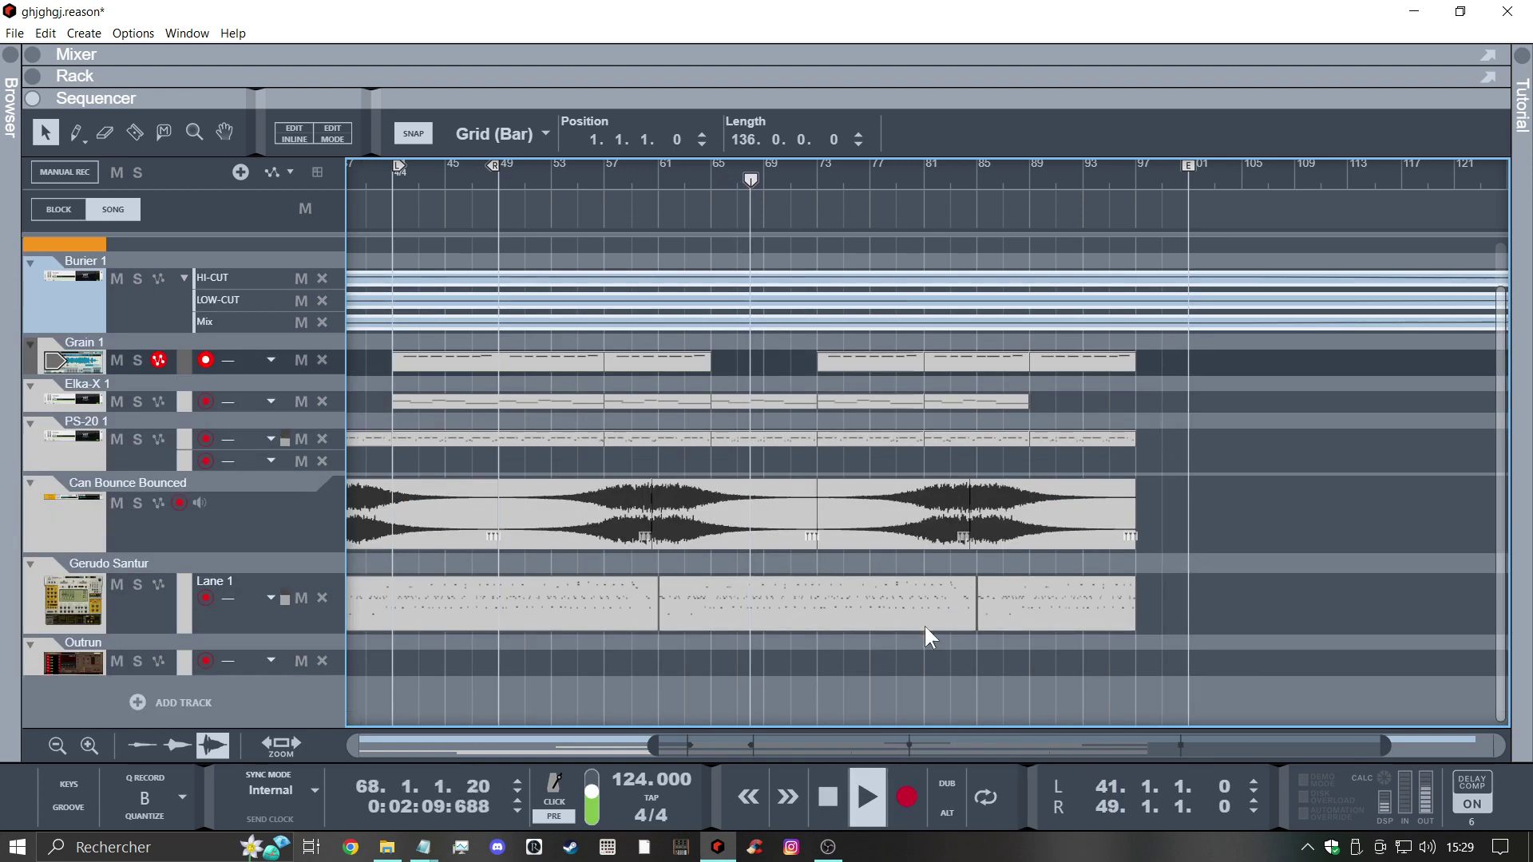
pyautogui.scroll(-3, 686, 499)
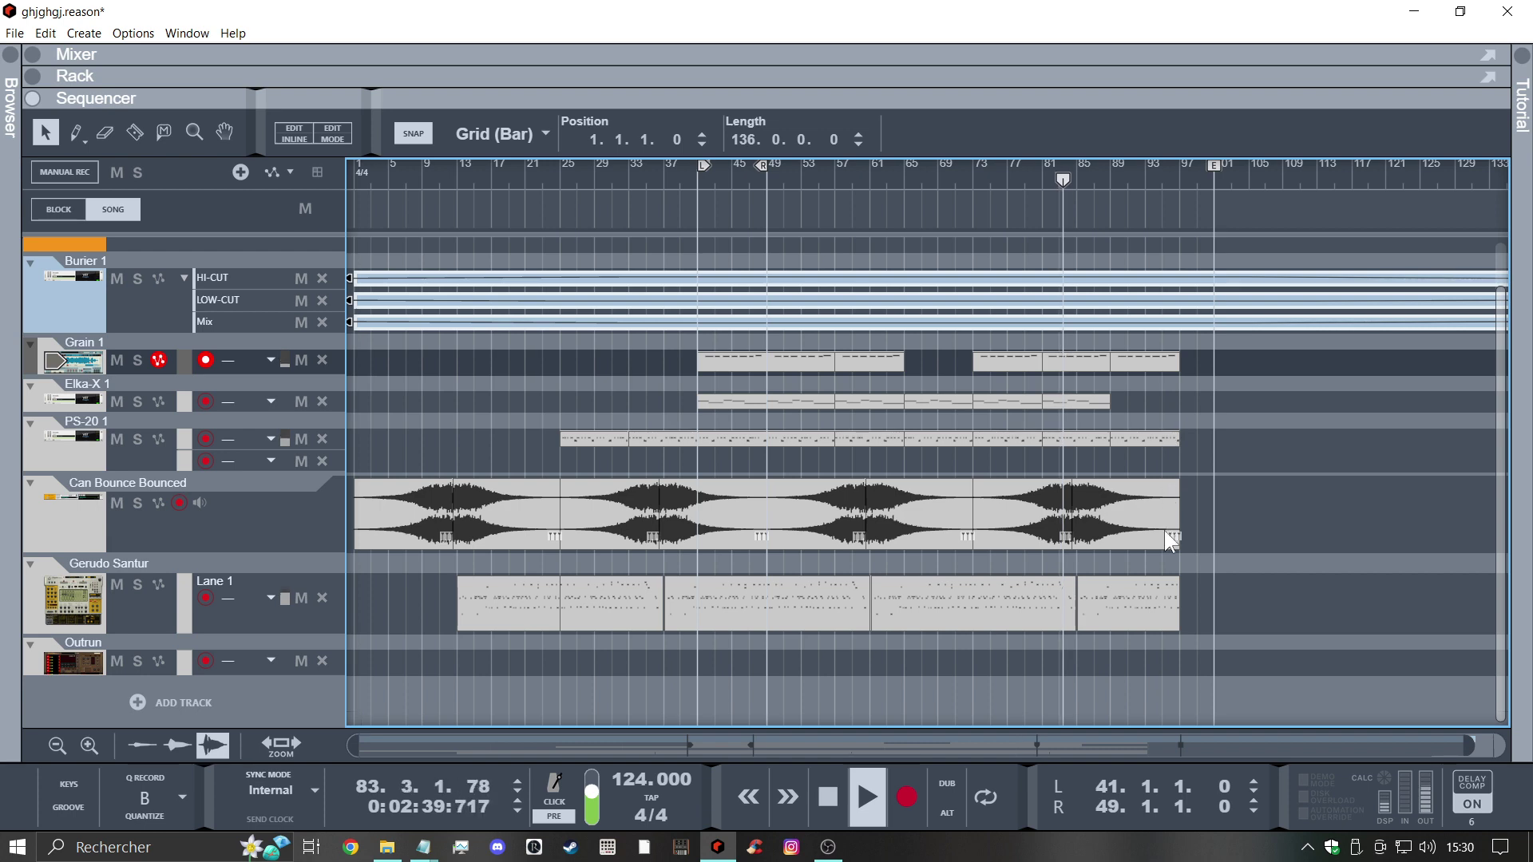
pyautogui.click(1160, 362)
pyautogui.click(1150, 582)
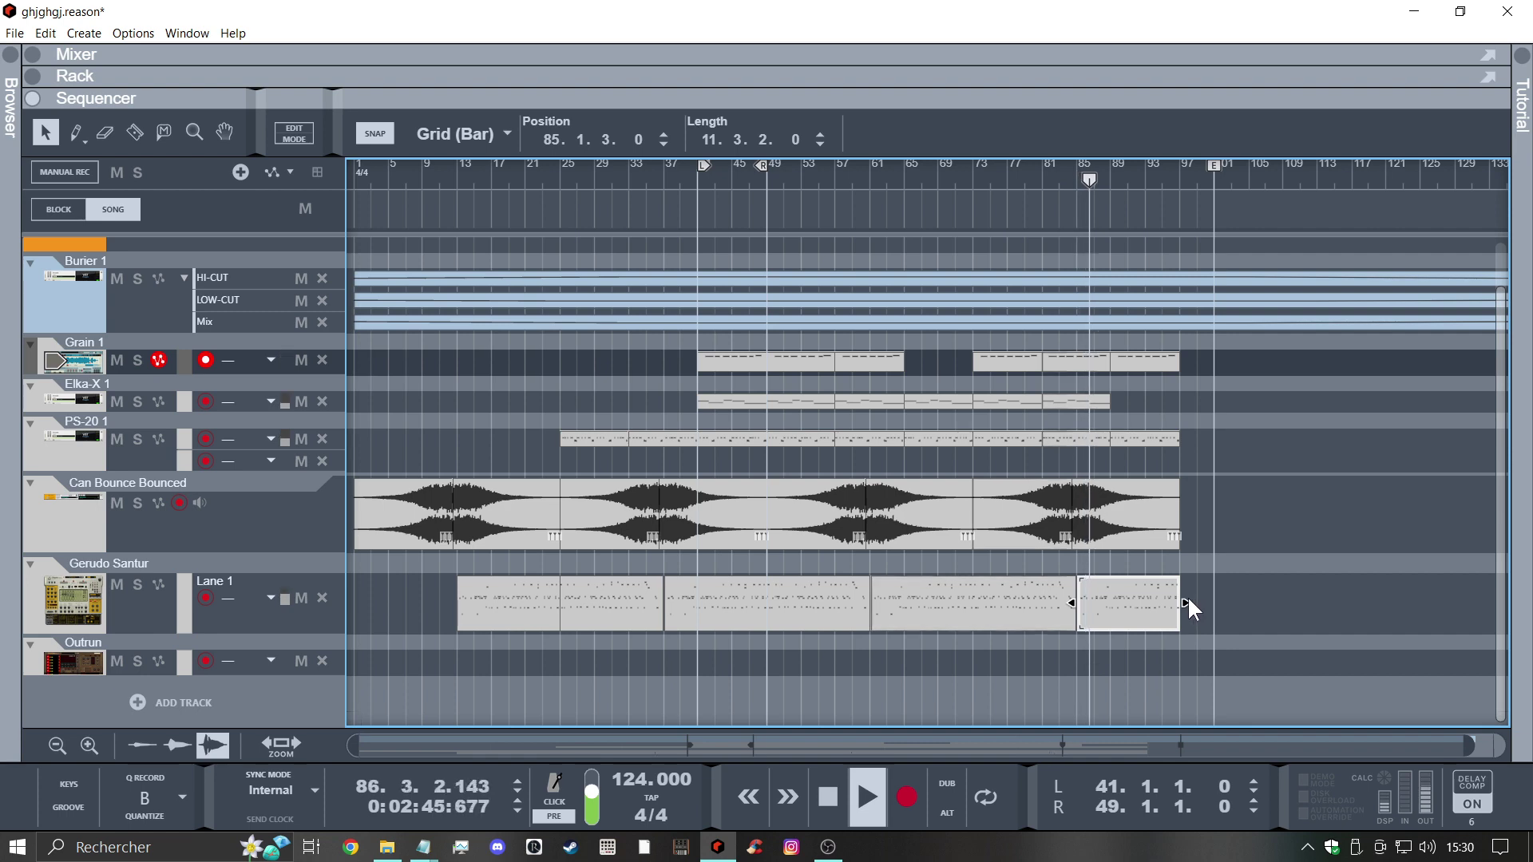
pyautogui.moveTo(1186, 603); pyautogui.dragTo(1214, 604)
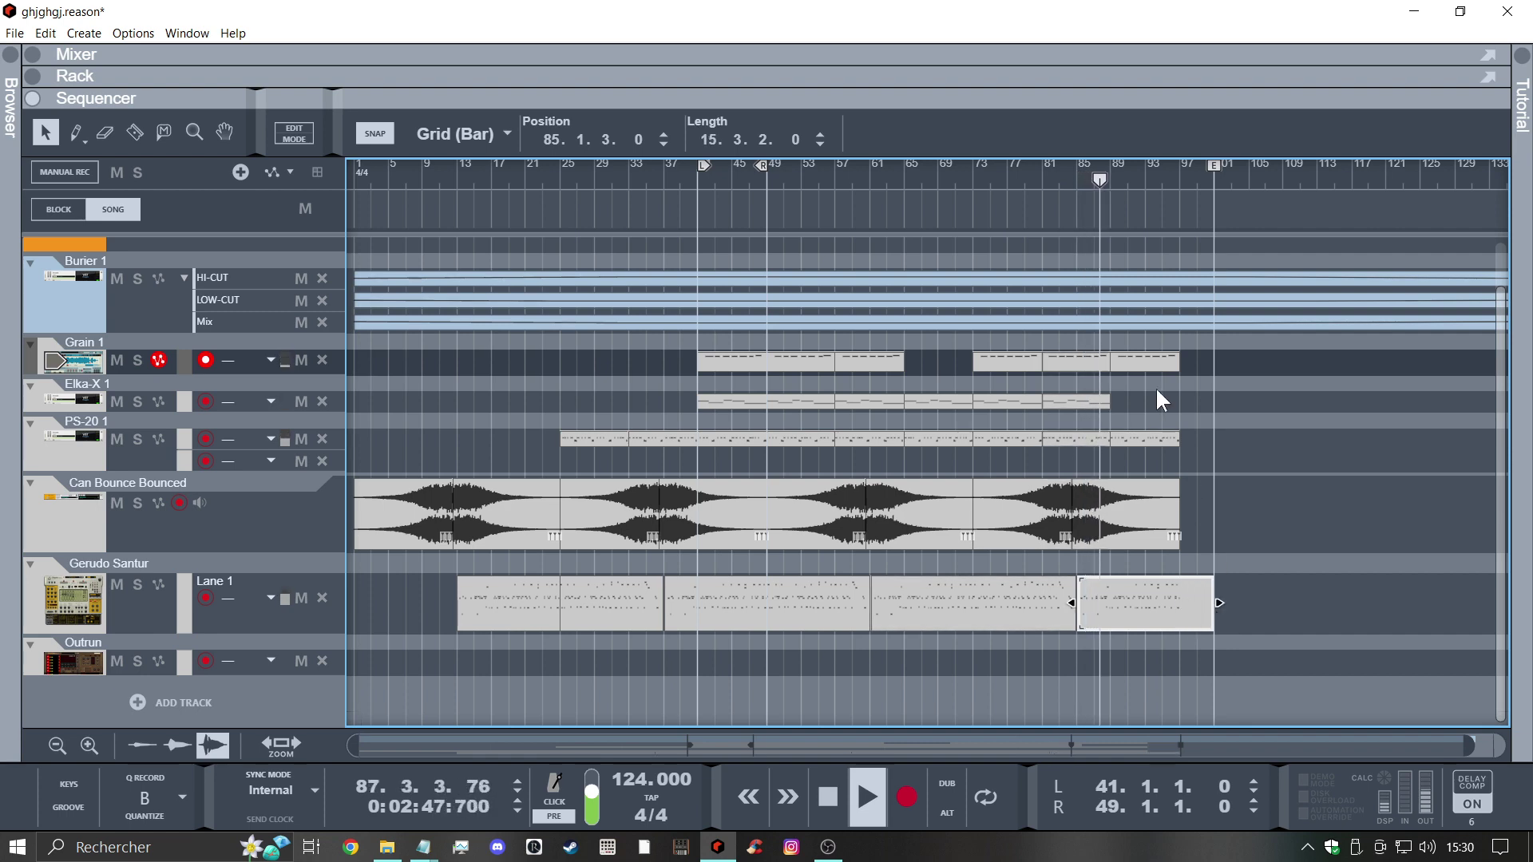
# Lengthen the last Grain 1 and PS-20 1 clips to 12 bars each so they end at bar 101
pyautogui.click(1177, 362)
pyautogui.moveTo(1182, 362); pyautogui.dragTo(1207, 362)
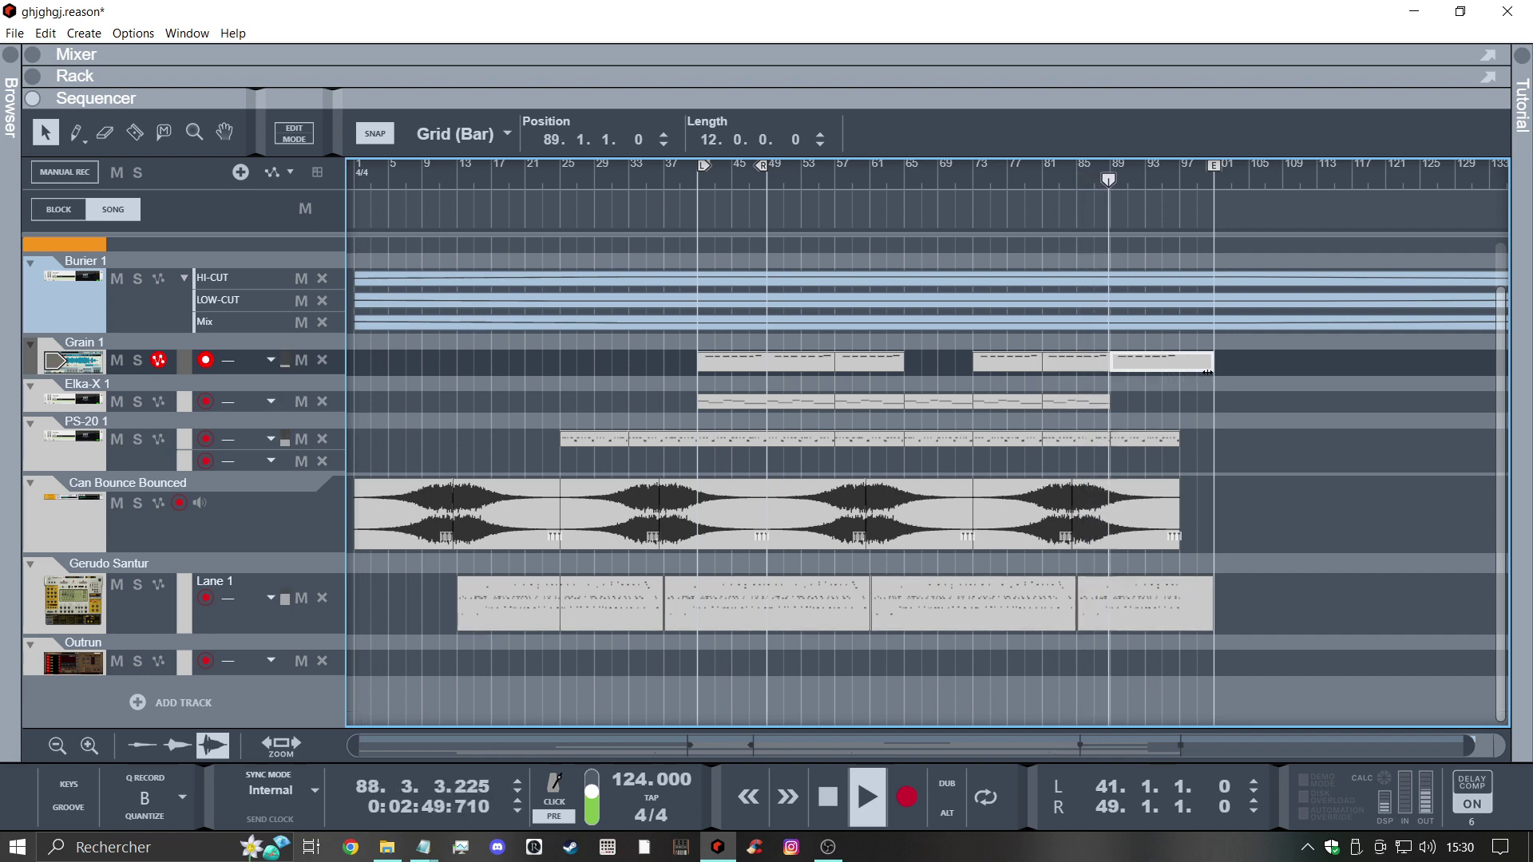
pyautogui.click(1170, 441)
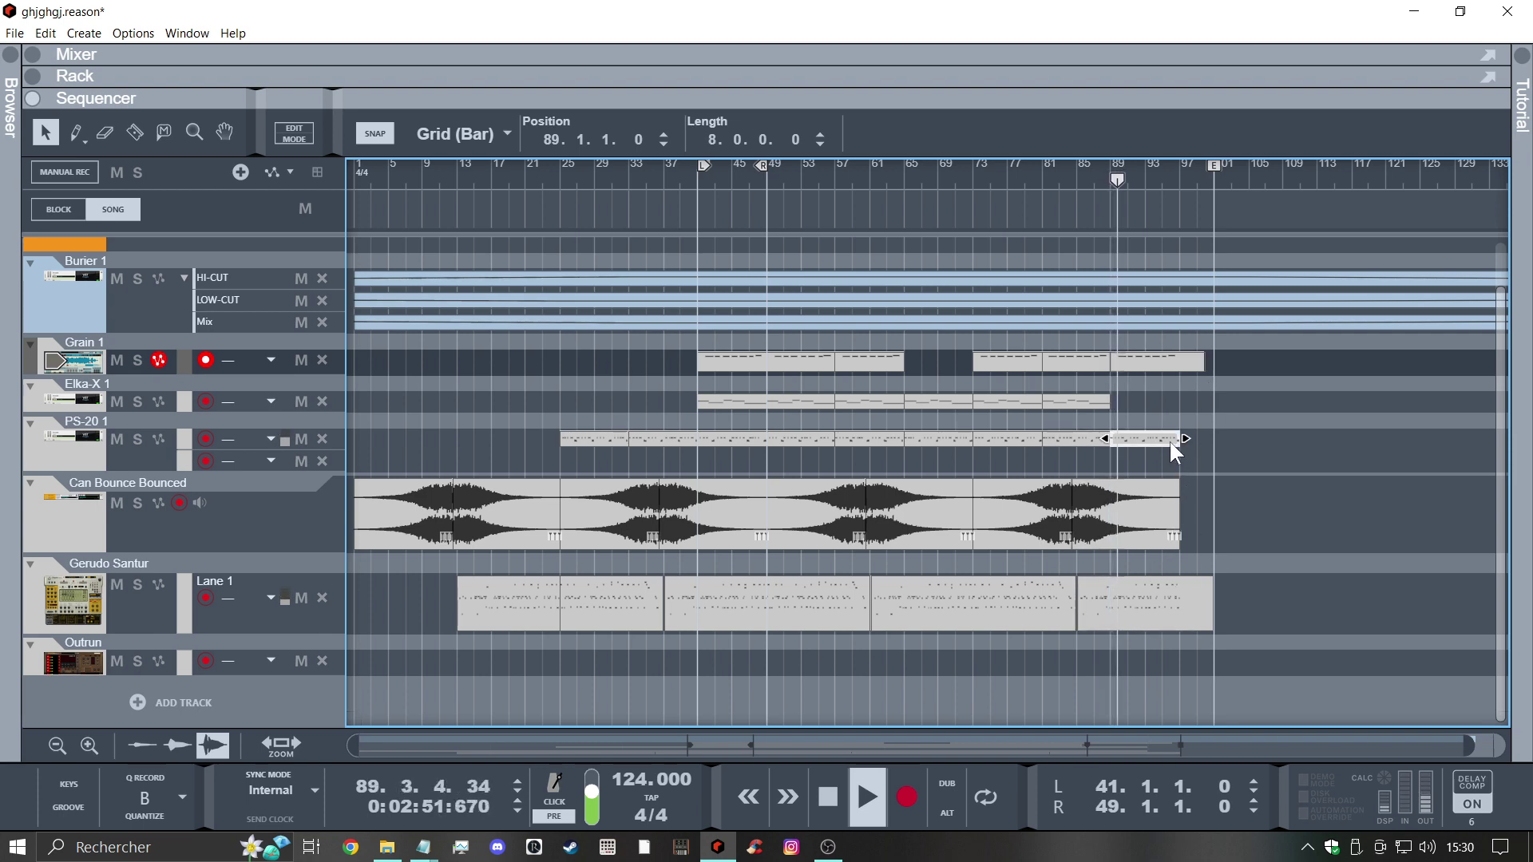
pyautogui.moveTo(1188, 438); pyautogui.dragTo(1209, 438)
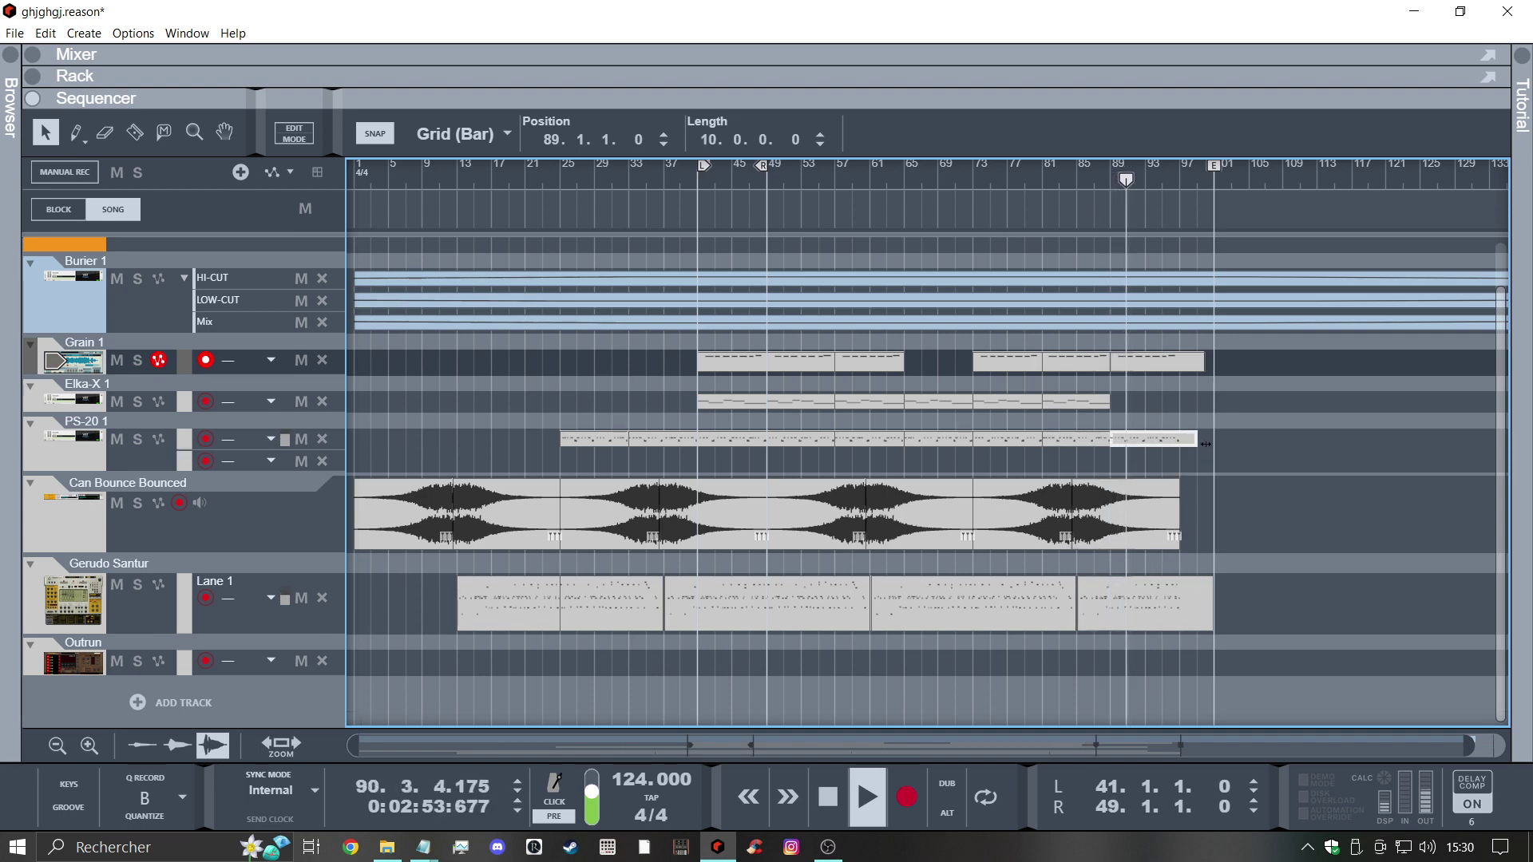
pyautogui.click(1196, 366)
pyautogui.moveTo(1206, 363); pyautogui.dragTo(1215, 362)
pyautogui.click(1198, 439)
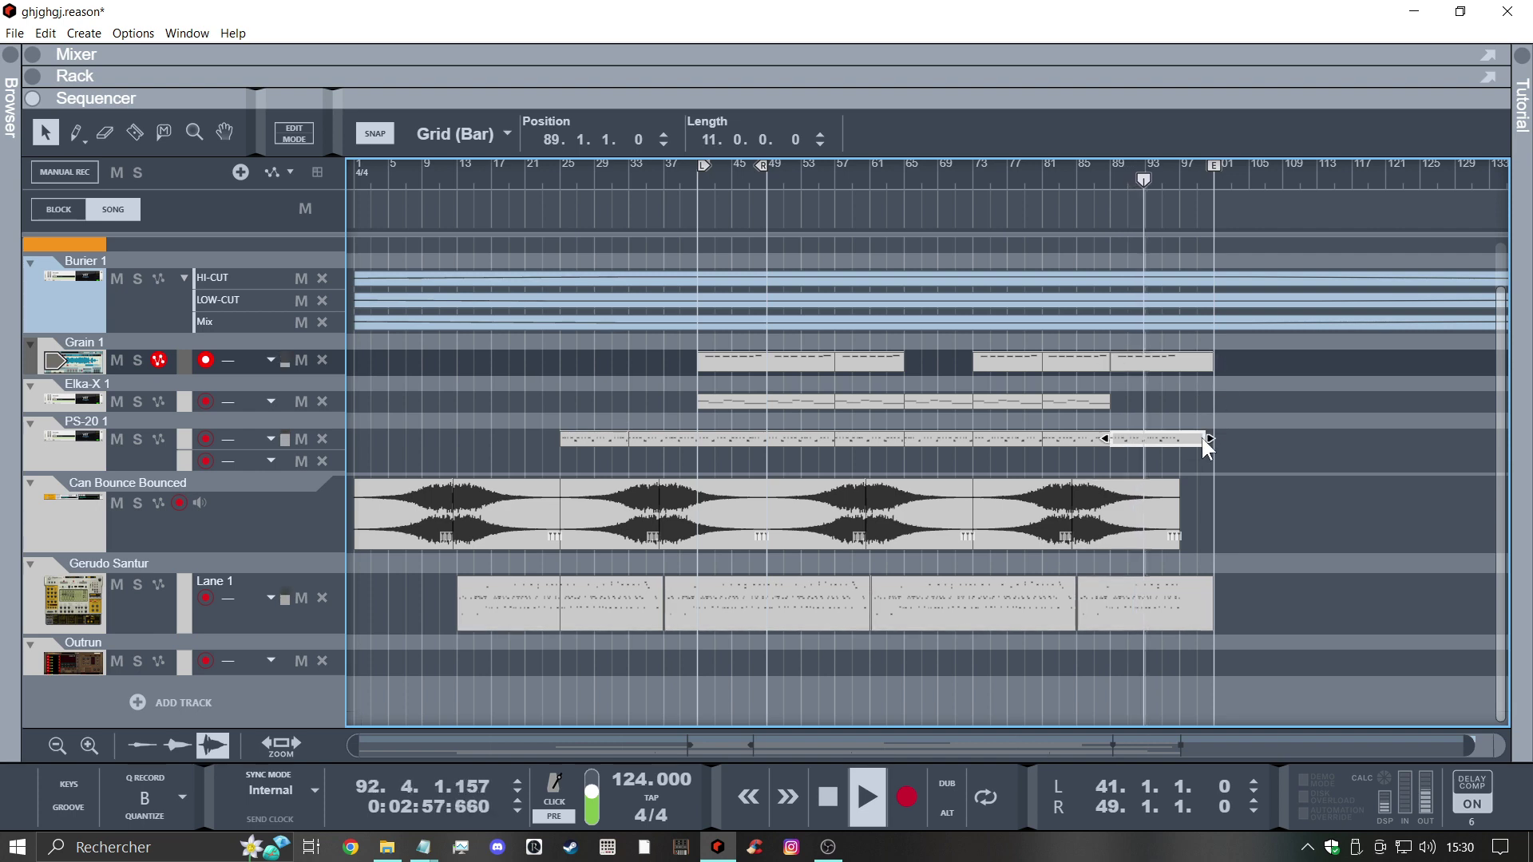
pyautogui.moveTo(1203, 439); pyautogui.dragTo(1212, 440)
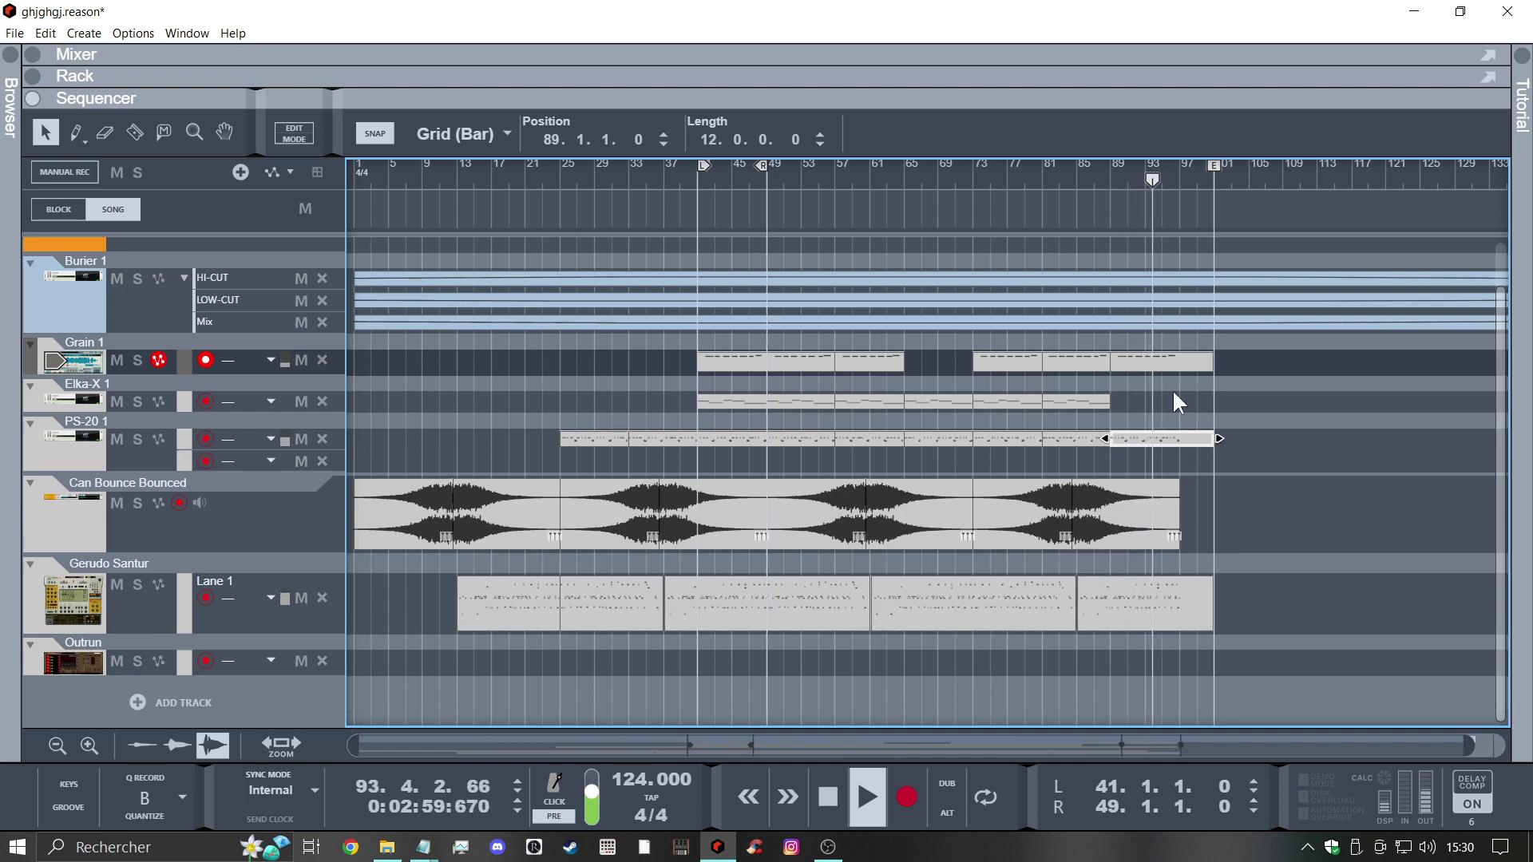
# Lengthen the last Elka-X 1 clip to 12 bars and stop playback
pyautogui.click(1100, 402)
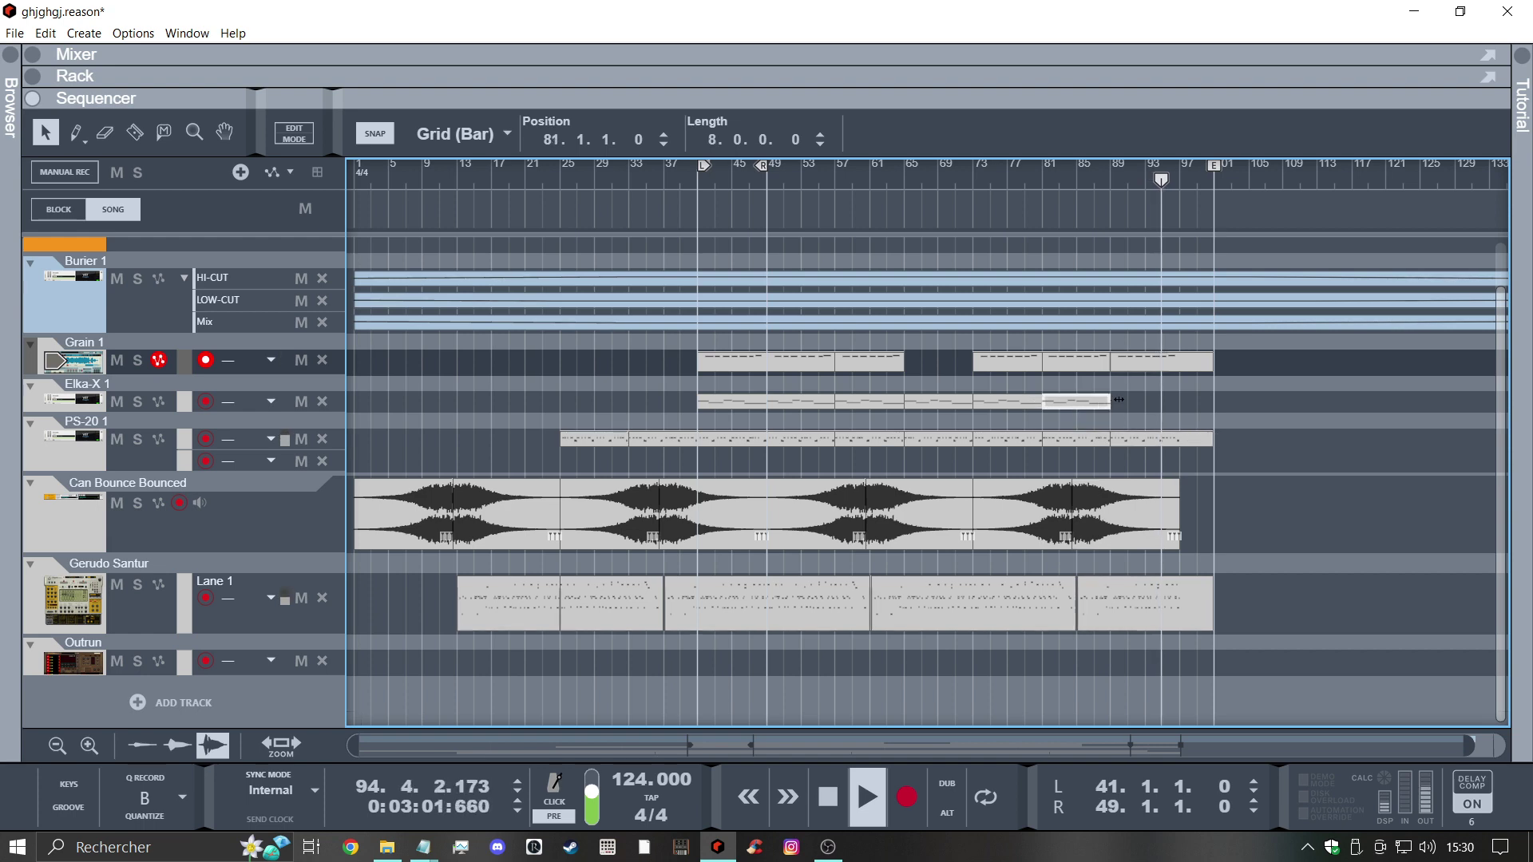
pyautogui.moveTo(1110, 402); pyautogui.dragTo(1148, 410)
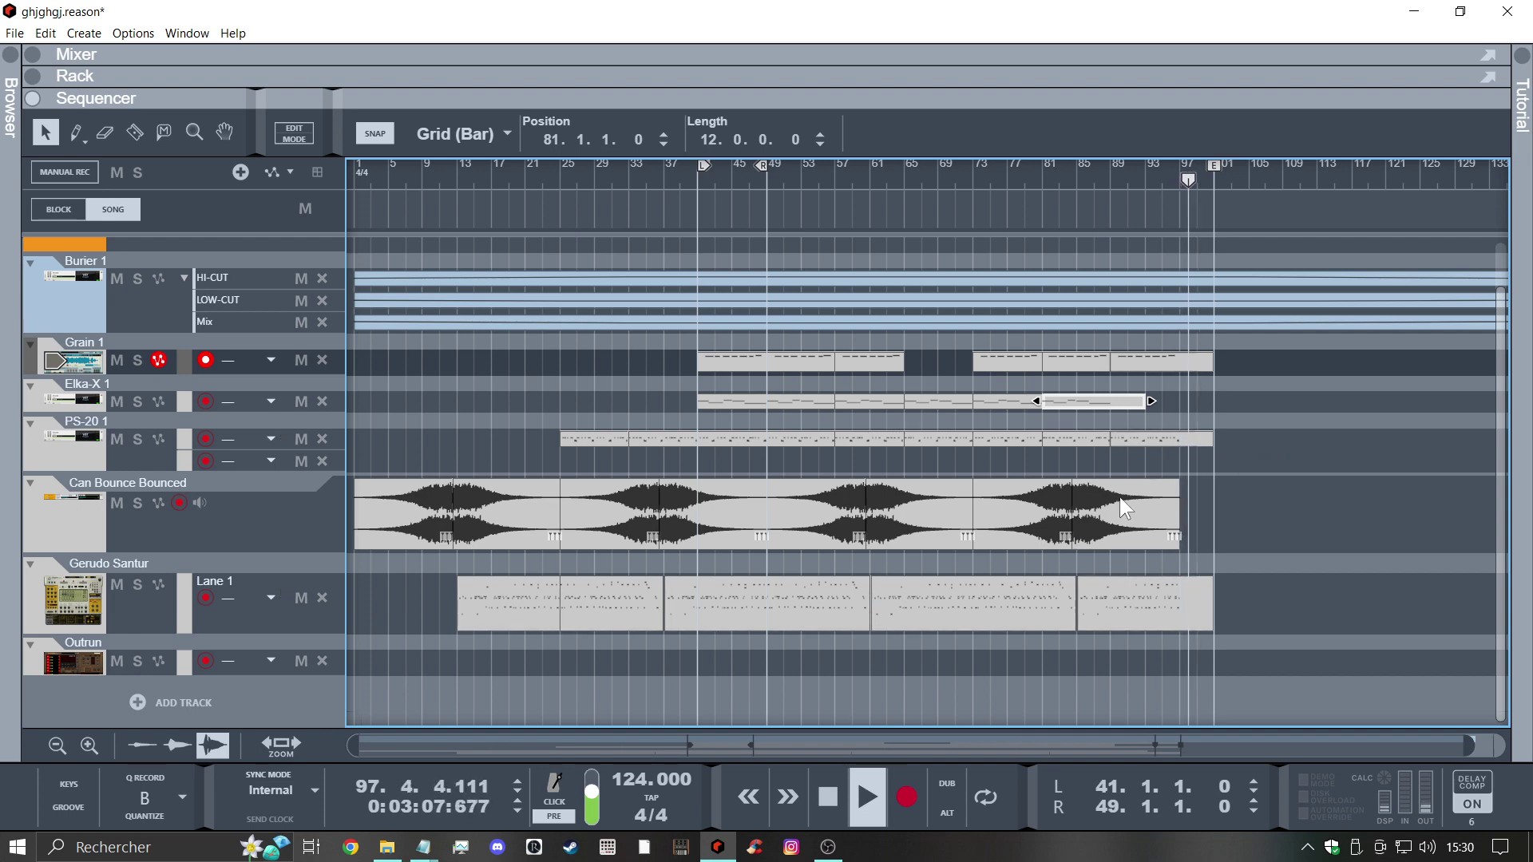
pyautogui.click(831, 801)
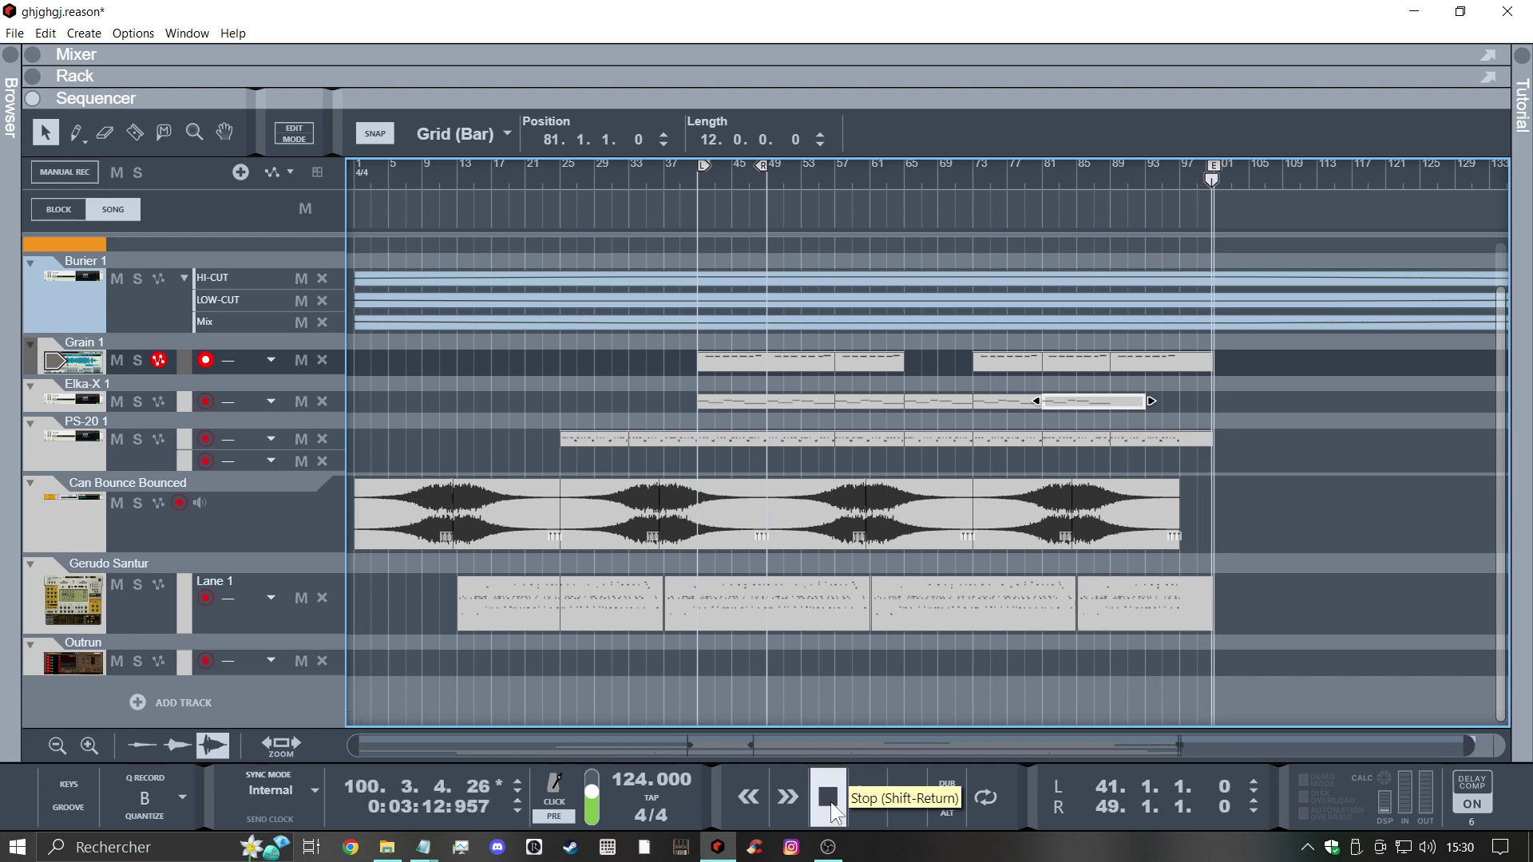